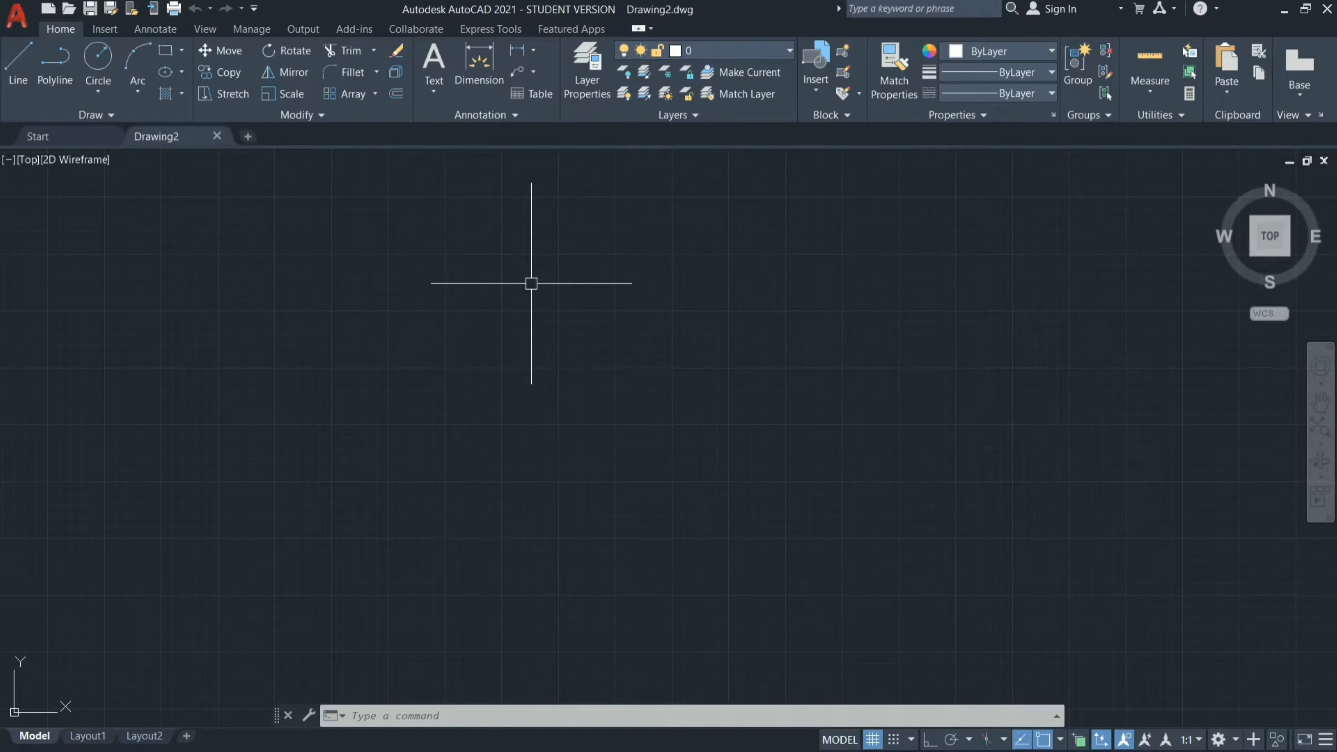
Set the drawing's length units to Decimal type with a precision of 0.00.
{"action": "type", "text": "un"}
{"action": "key", "text": "Return"}
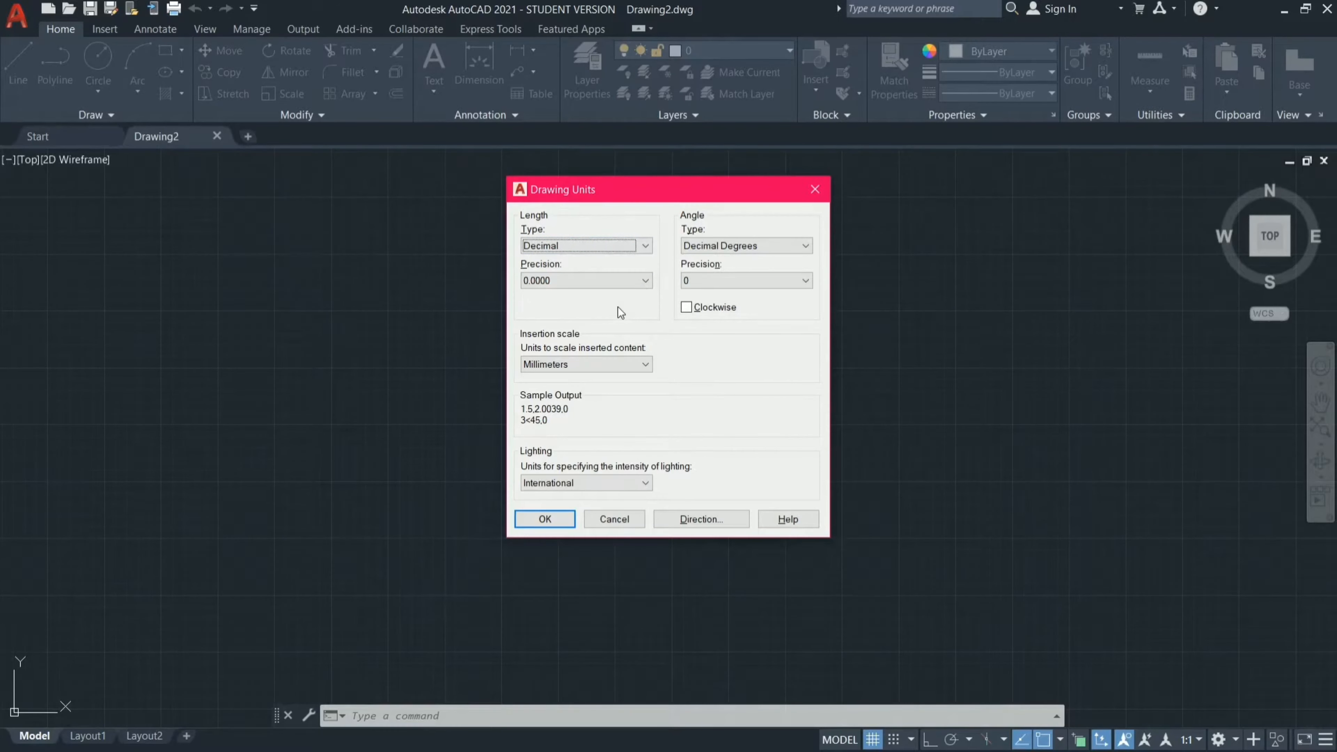
{"action": "left_click", "coordinate": [644, 248]}
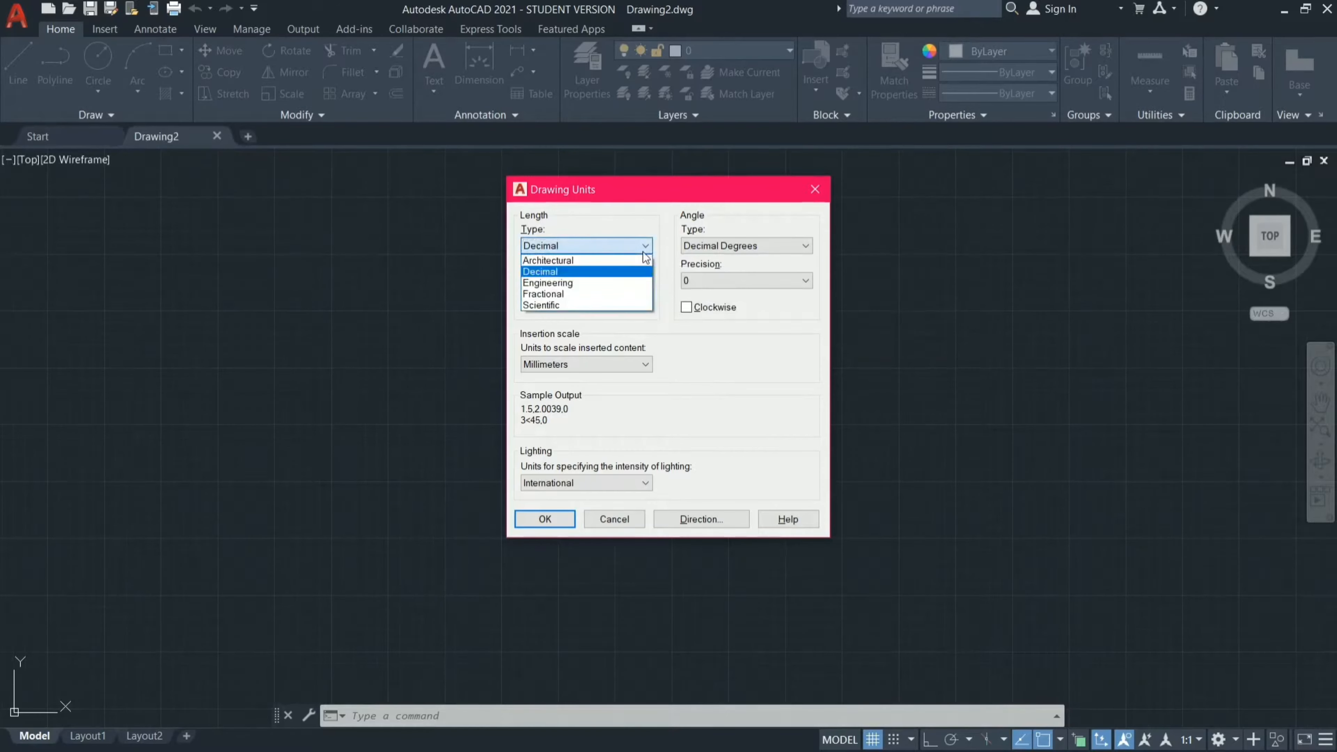
{"action": "left_click", "coordinate": [359, 272]}
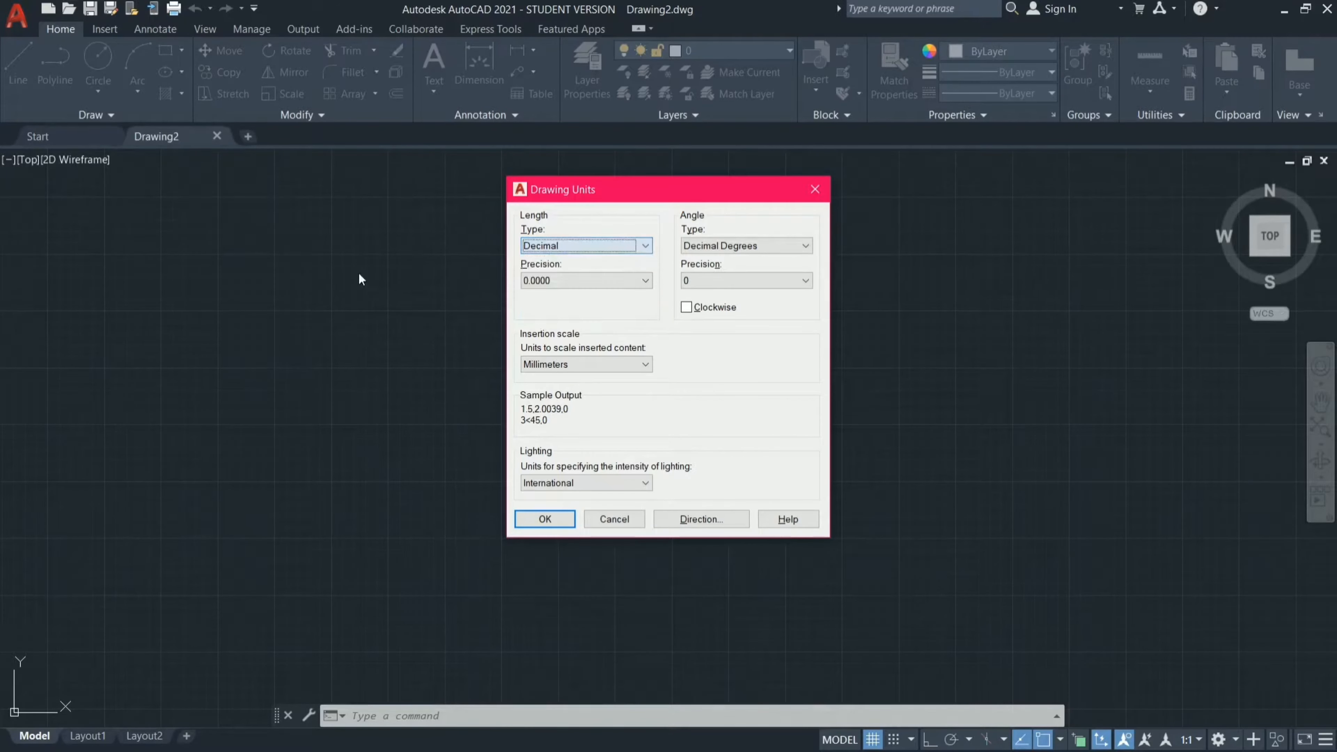
{"action": "left_click", "coordinate": [599, 283]}
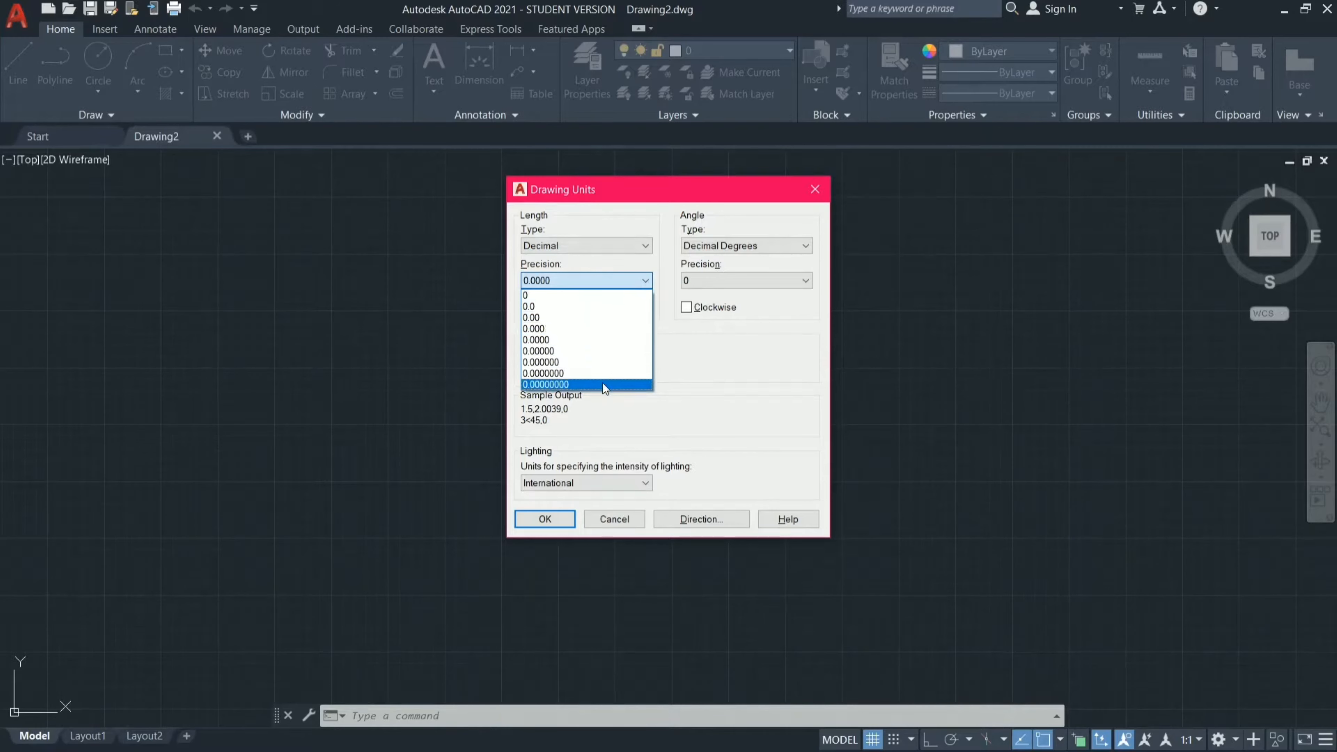
{"action": "left_click", "coordinate": [597, 317]}
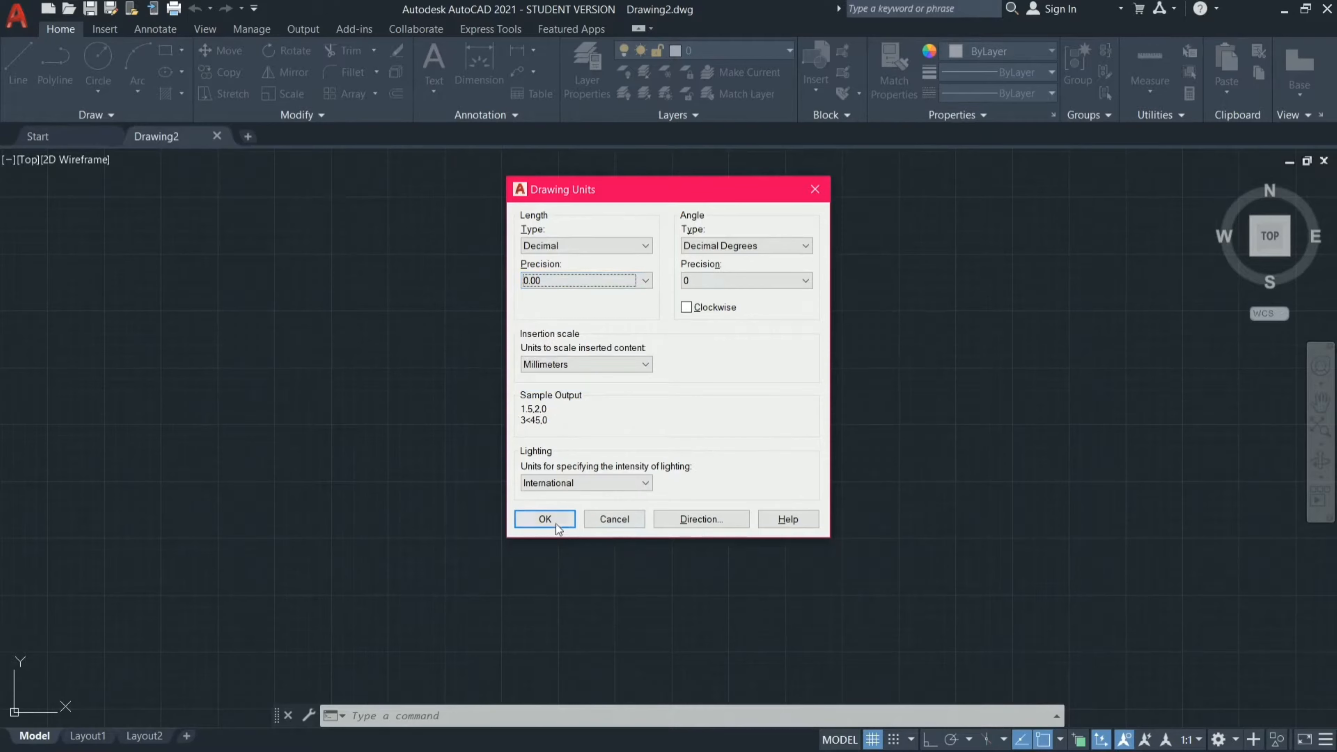
{"action": "left_click", "coordinate": [545, 519]}
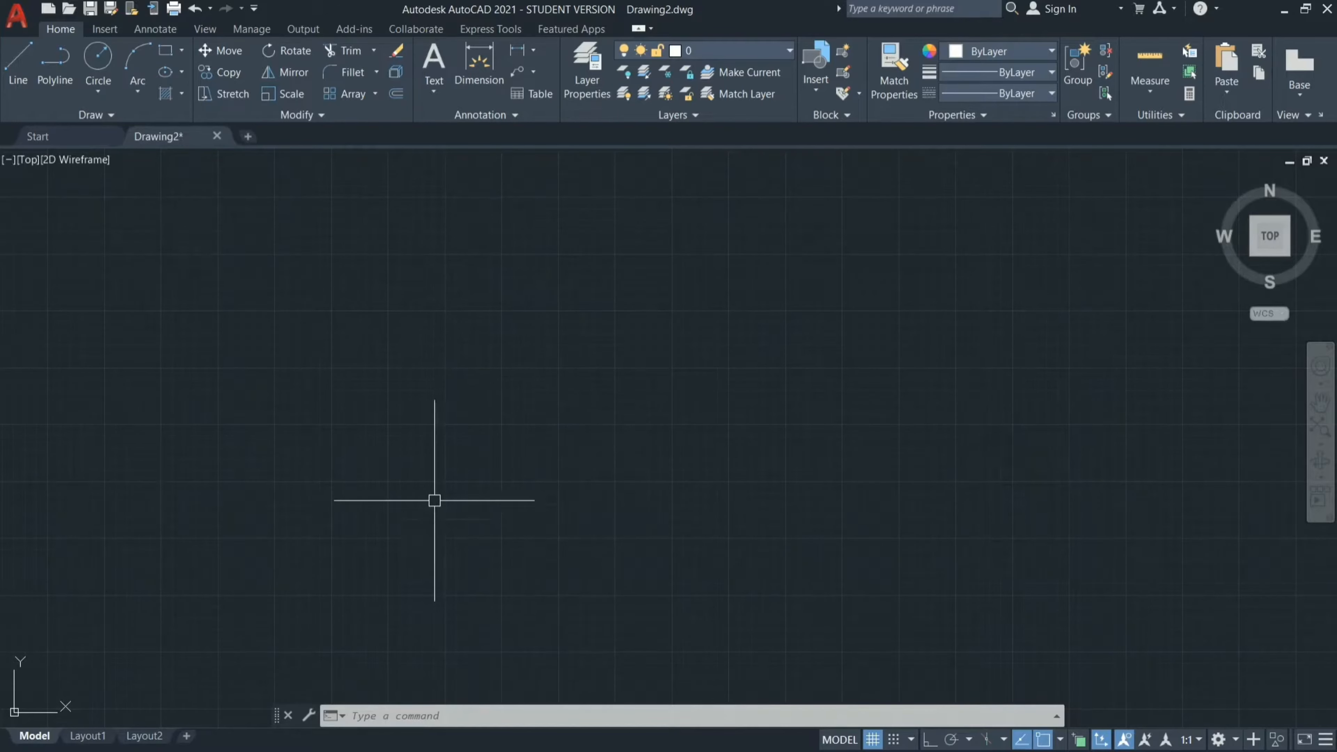
Consult the floor plan image, and with ortho mode on draw a 1625 mm horizontal line rightward as the first toilet's upper wall.
{"action": "left_click", "coordinate": [1279, 11]}
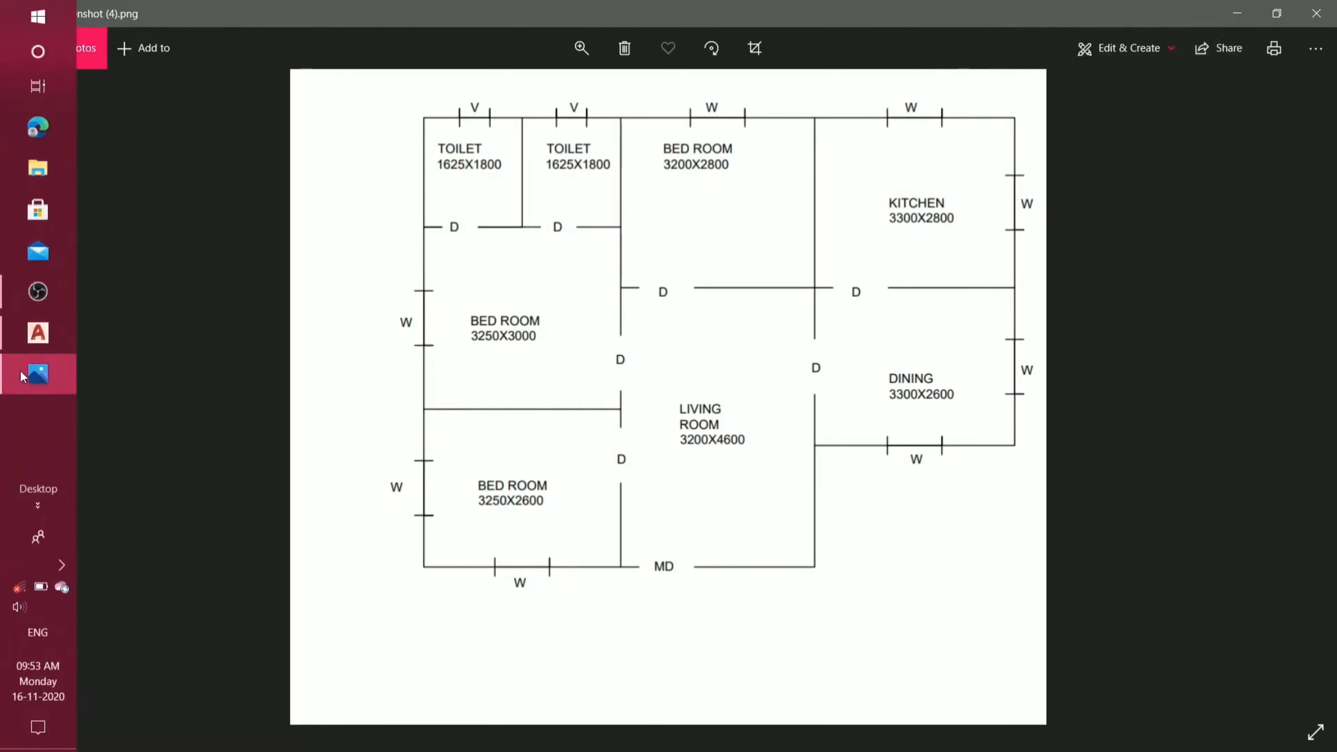
{"action": "left_click", "coordinate": [35, 337]}
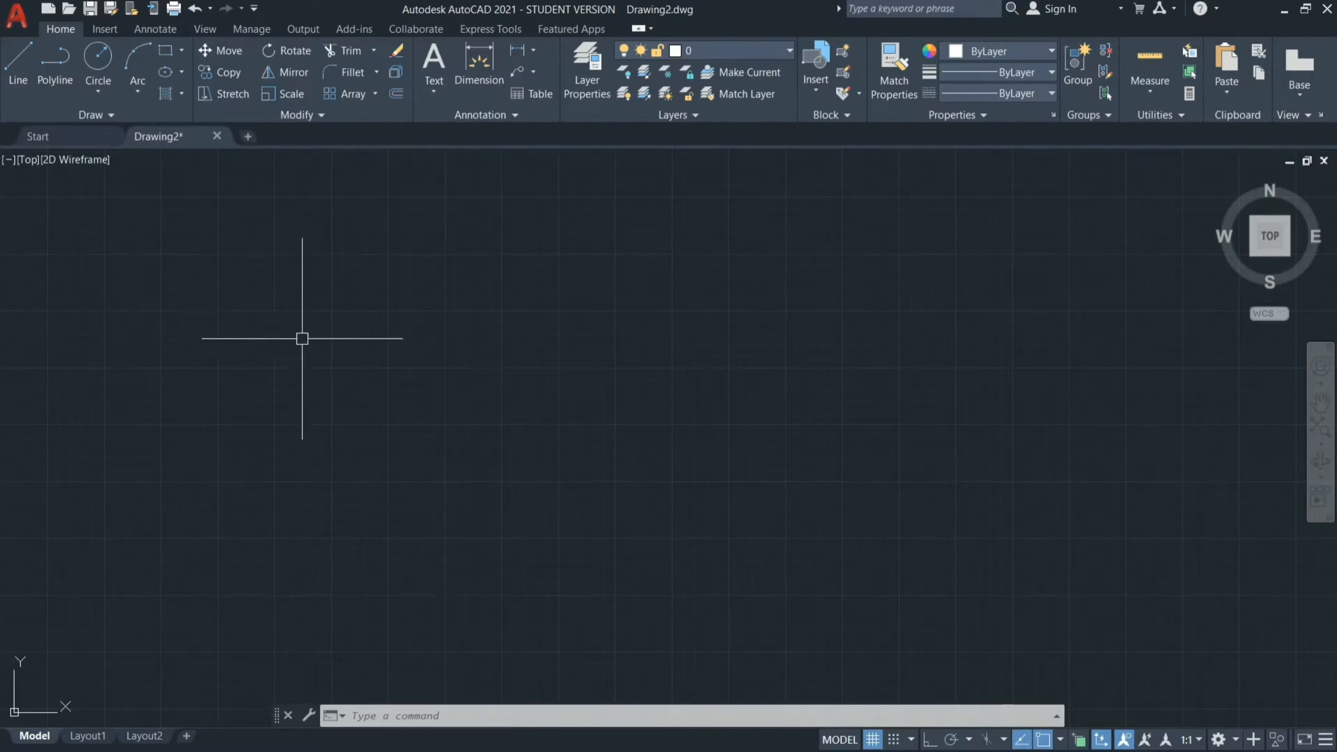
{"action": "type", "text": "L"}
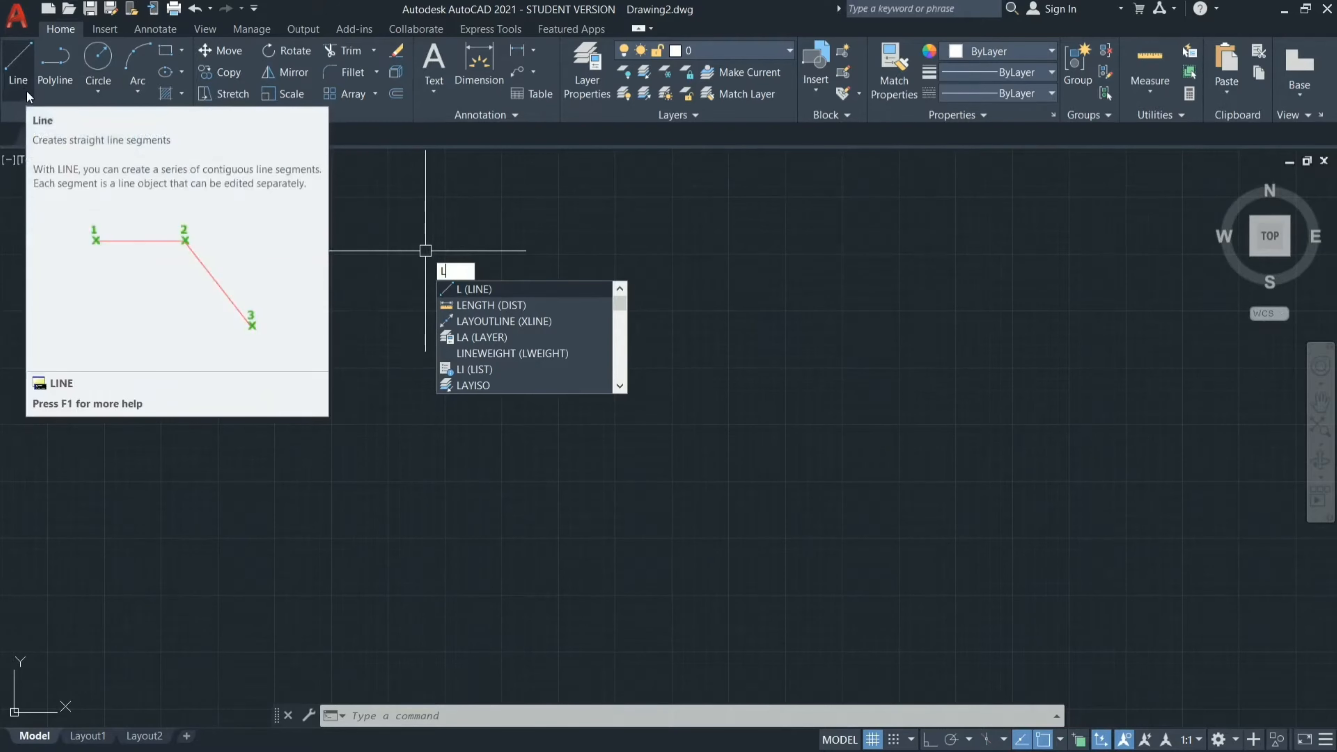
{"action": "key", "text": "Return"}
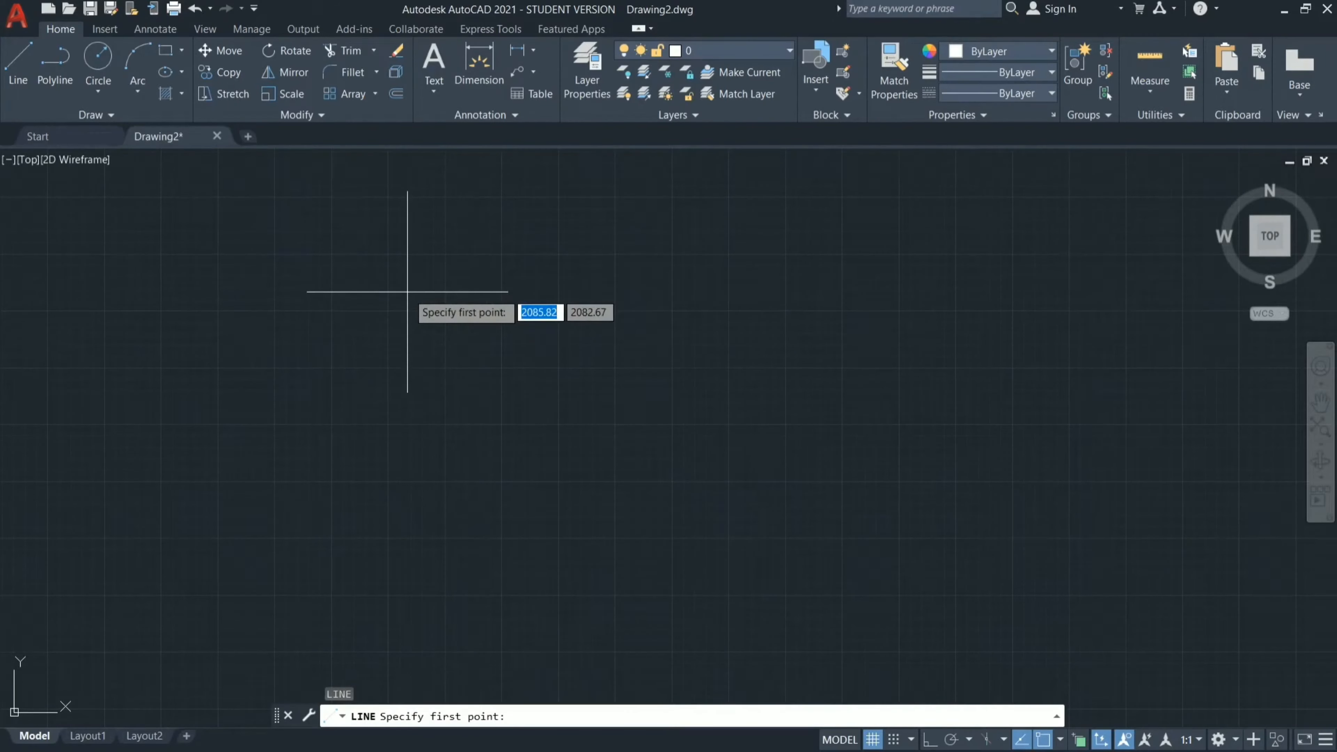
{"action": "left_click", "coordinate": [393, 279]}
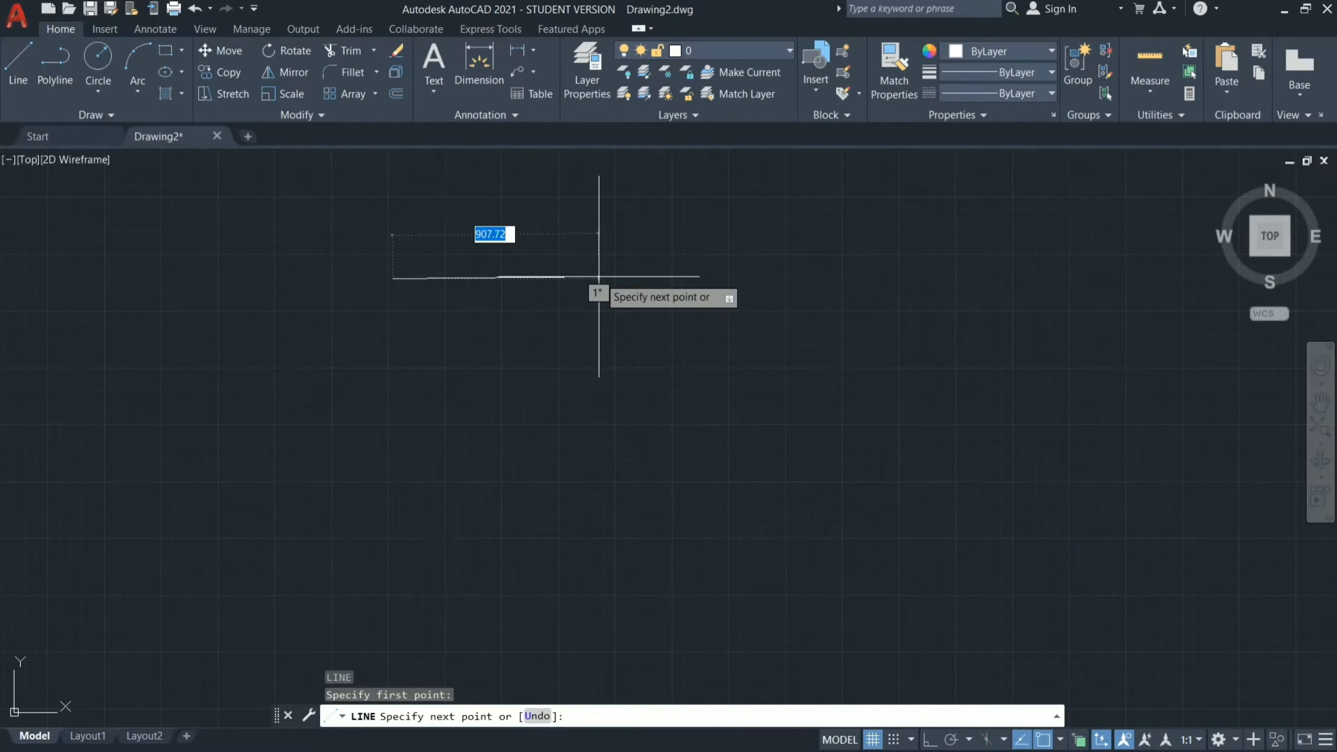
{"action": "key", "text": "F8"}
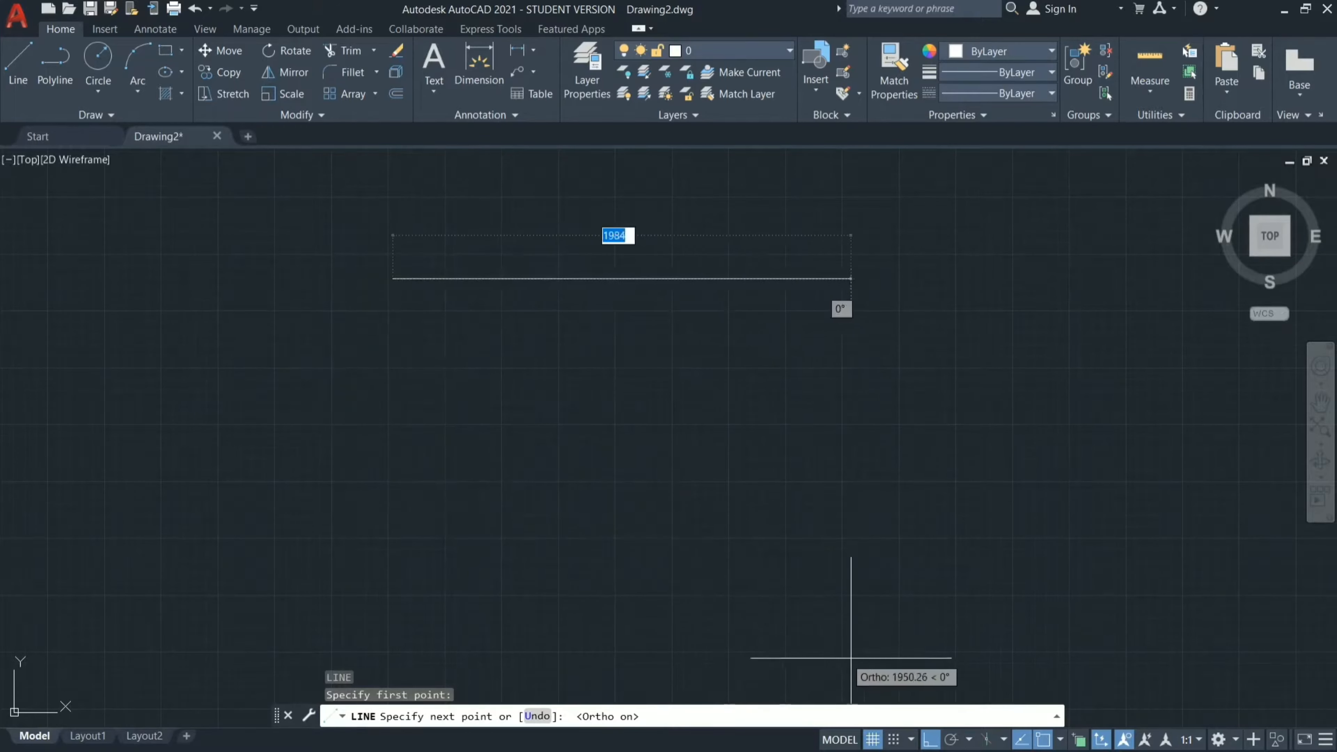
{"action": "left_click", "coordinate": [931, 740]}
{"action": "left_click", "coordinate": [931, 740]}
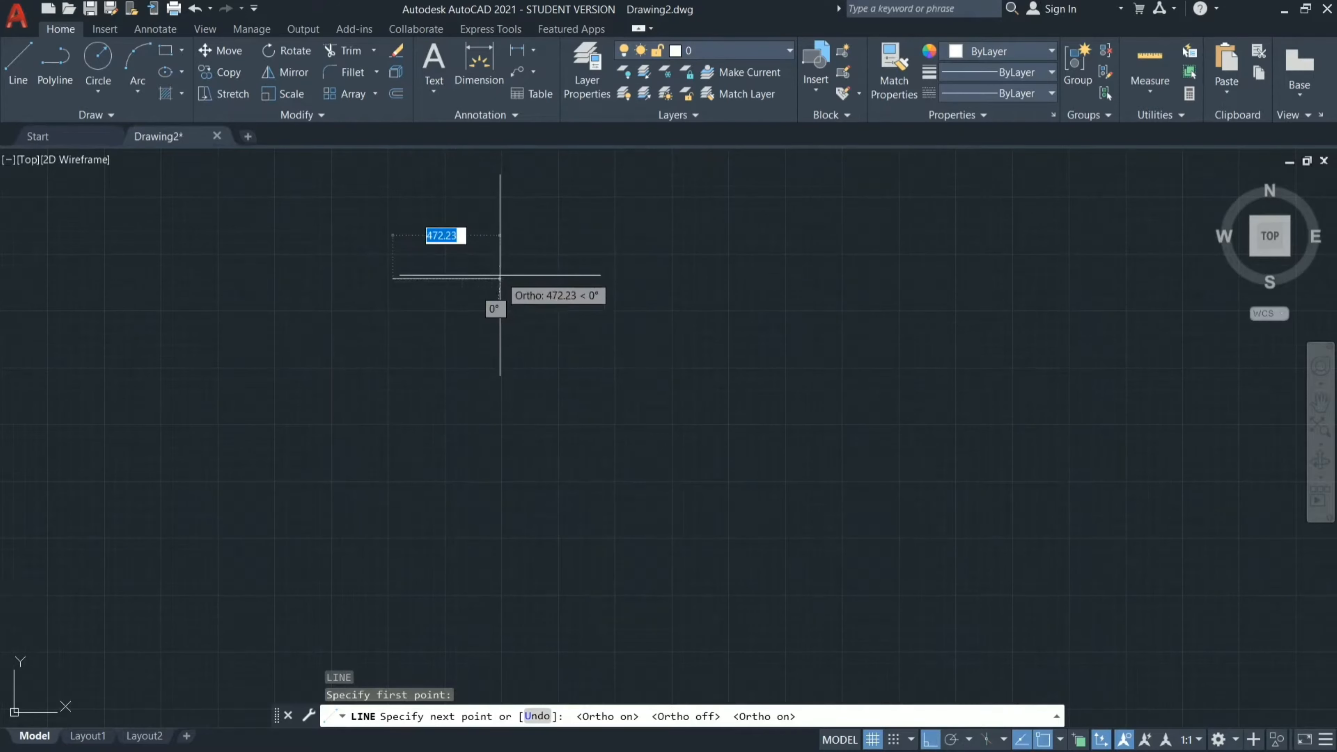
{"action": "type", "text": "1625"}
{"action": "key", "text": "Return"}
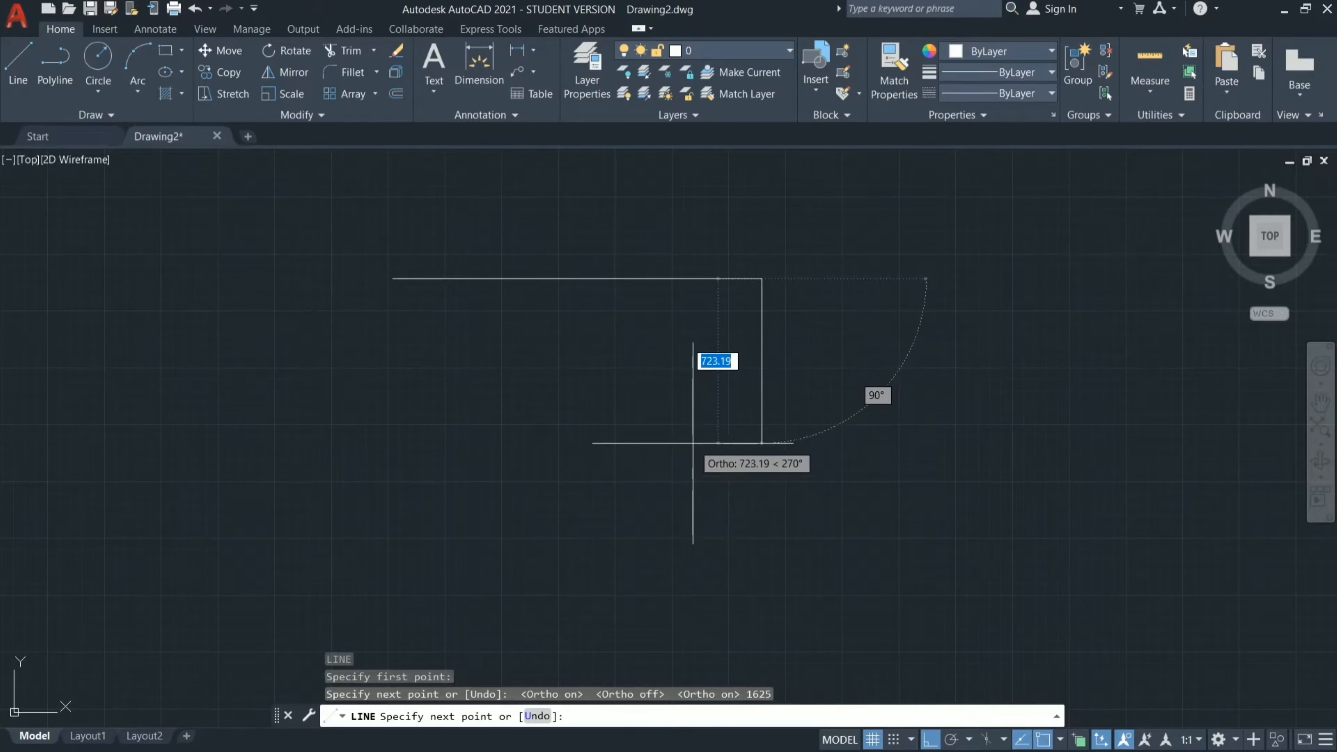
Complete the first toilet's rectangle with connected lines of 1800 mm down, 1625 mm leftward and 1800 mm up to the starting corner.
{"action": "type", "text": "1800"}
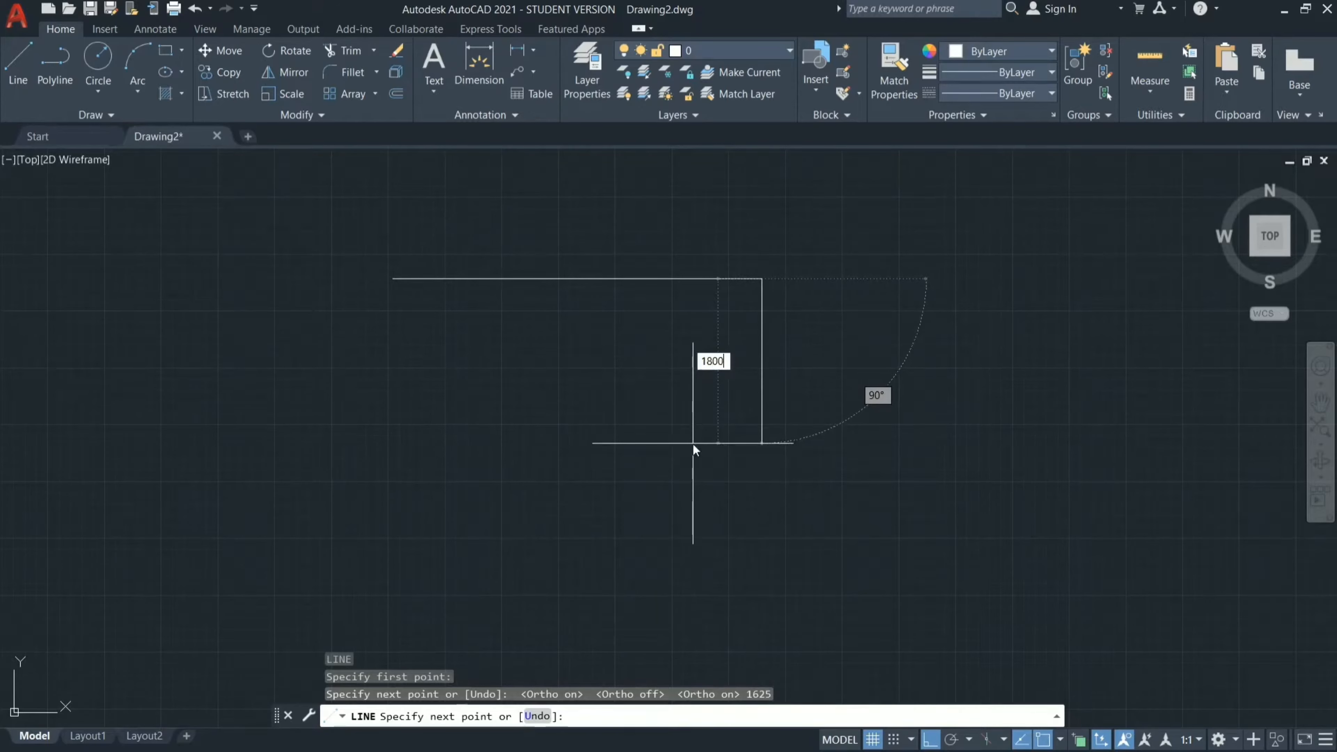
{"action": "key", "text": "Return"}
{"action": "scroll", "coordinate": [606, 368], "scroll_direction": "down", "scroll_amount": 5}
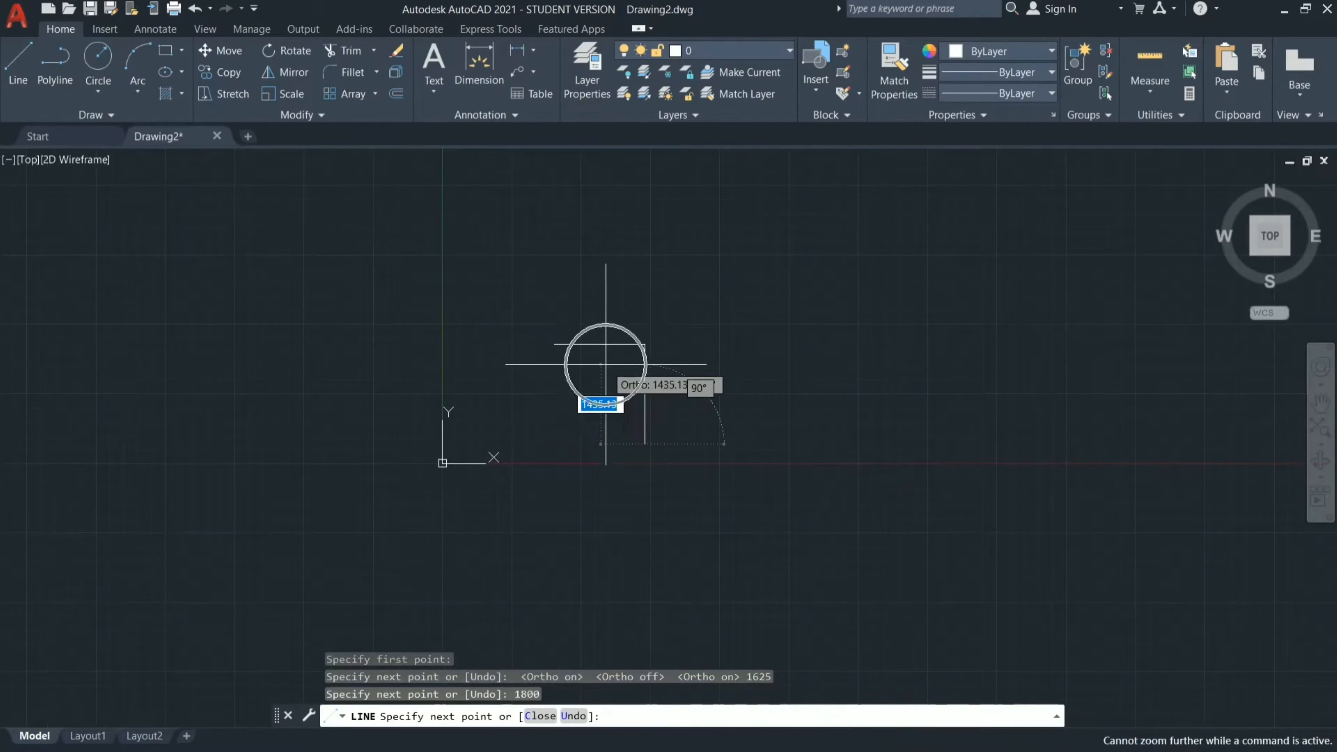
{"action": "scroll", "coordinate": [580, 454], "scroll_direction": "up", "scroll_amount": 2}
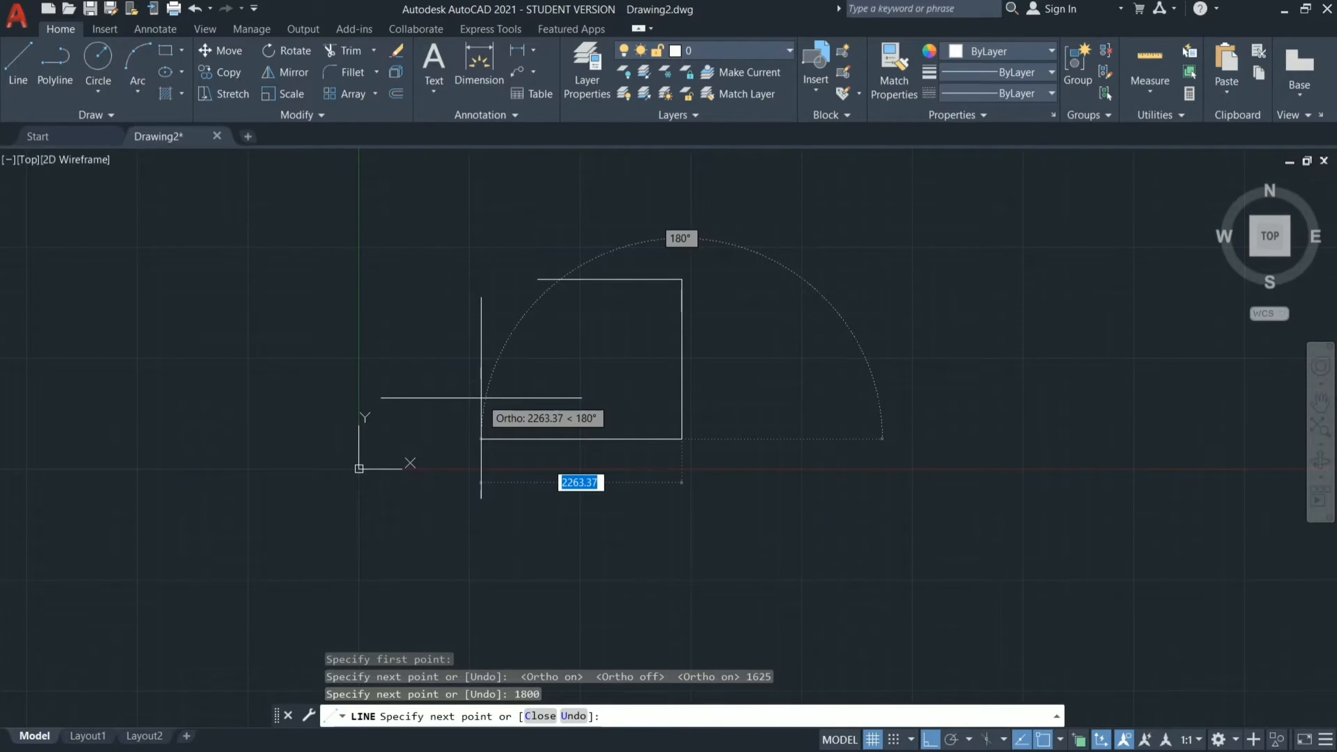
{"action": "type", "text": "1625"}
{"action": "key", "text": "Return"}
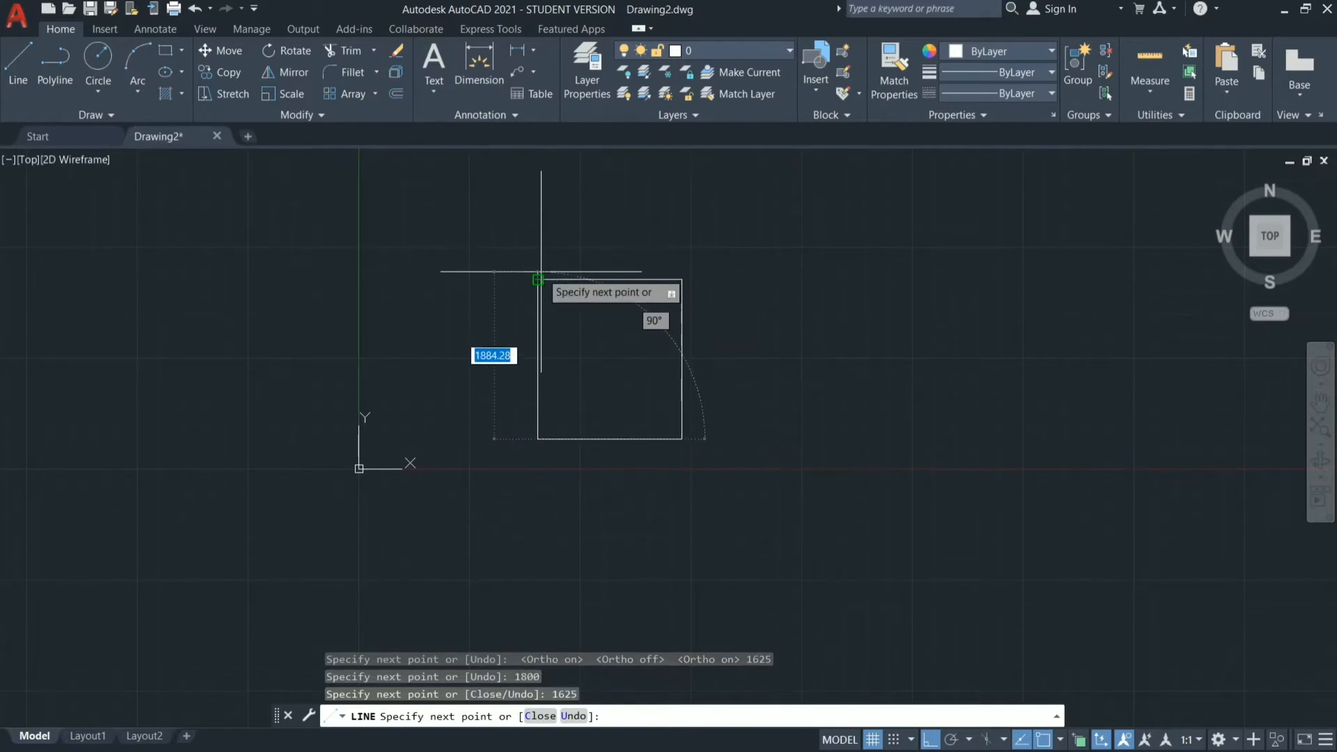
{"action": "scroll", "coordinate": [519, 258], "scroll_direction": "up", "scroll_amount": 5}
{"action": "type", "text": "1800"}
{"action": "key", "text": "Return"}
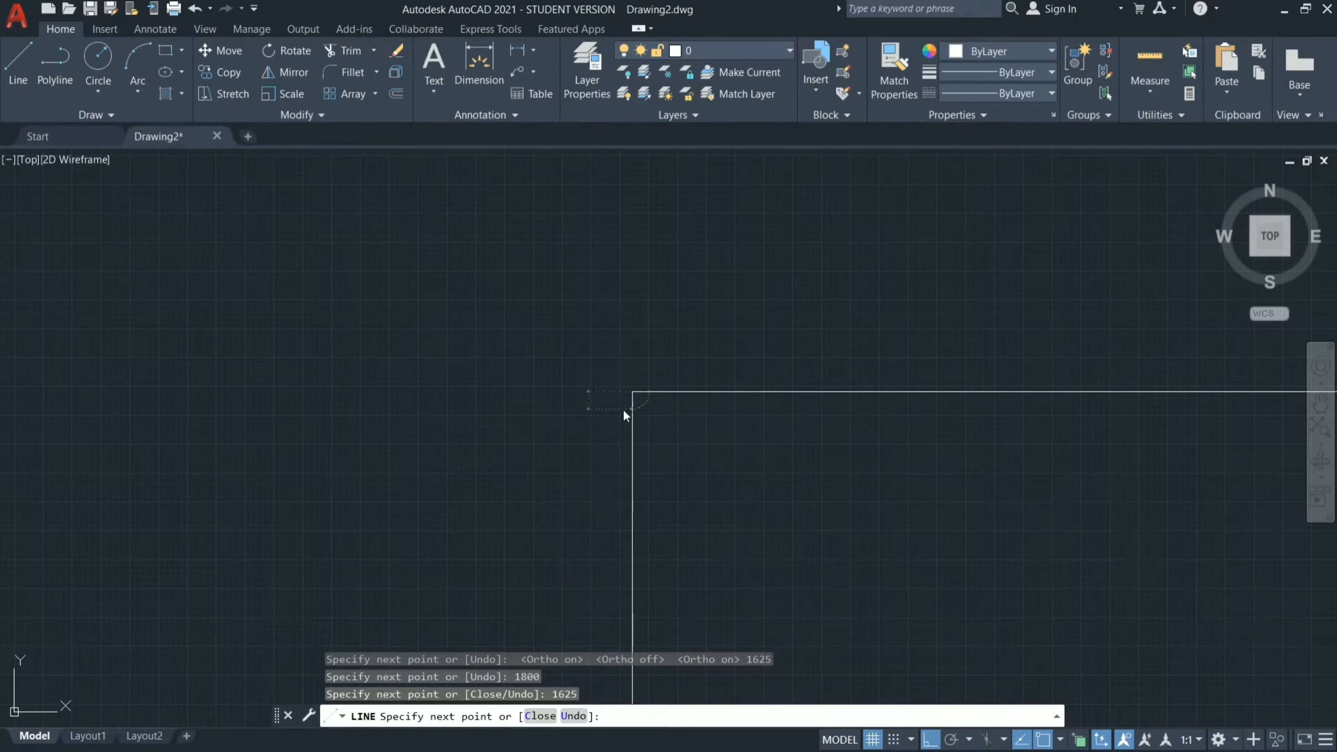
{"action": "scroll", "coordinate": [392, 307], "scroll_direction": "down", "scroll_amount": 5}
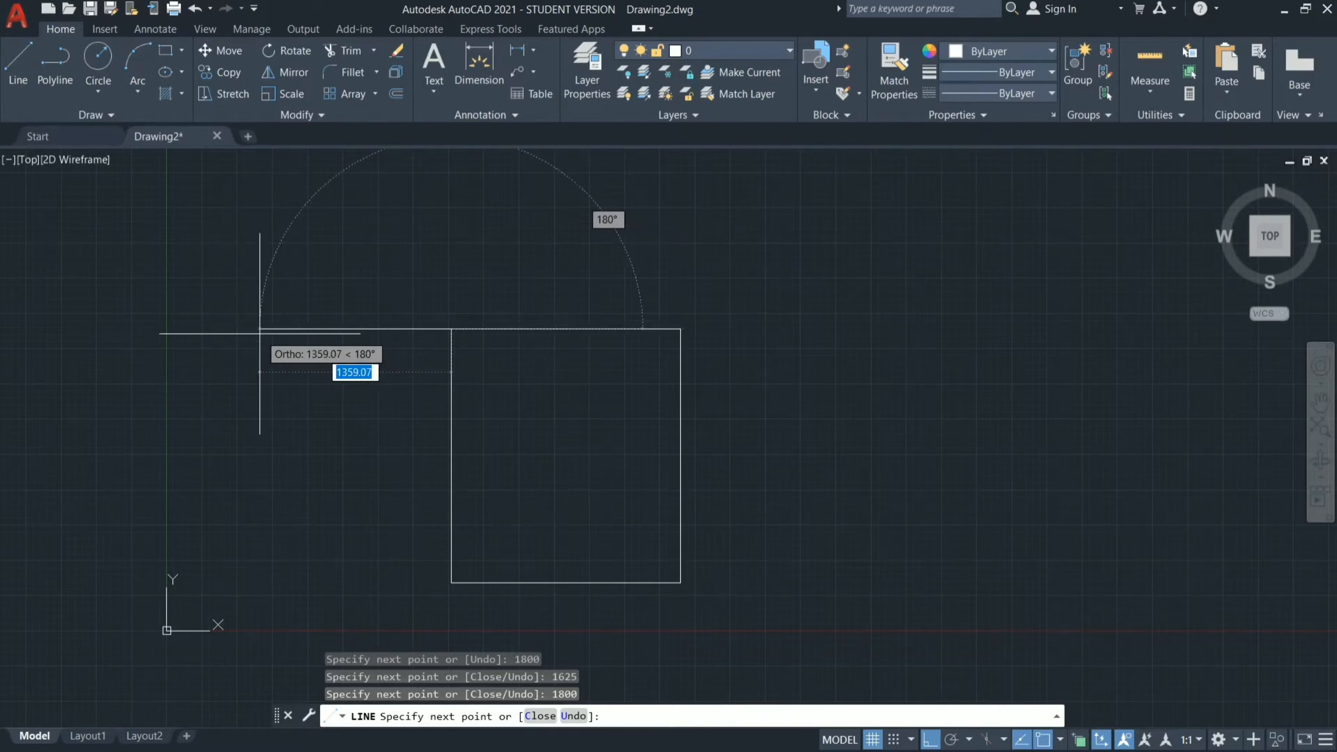
{"action": "key", "text": "Escape"}
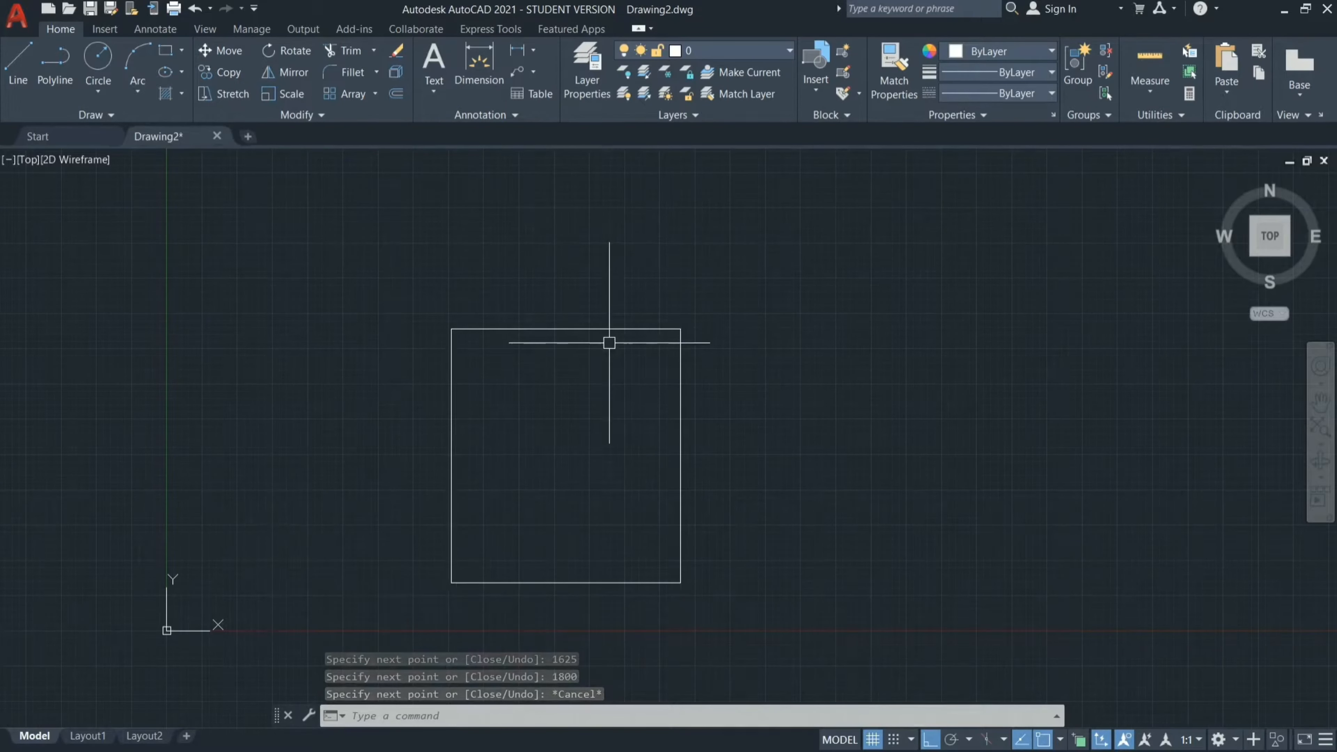
Turn off the display of the UCS icon with the UCSICON command.
{"action": "scroll", "coordinate": [611, 344], "scroll_direction": "down", "scroll_amount": 6}
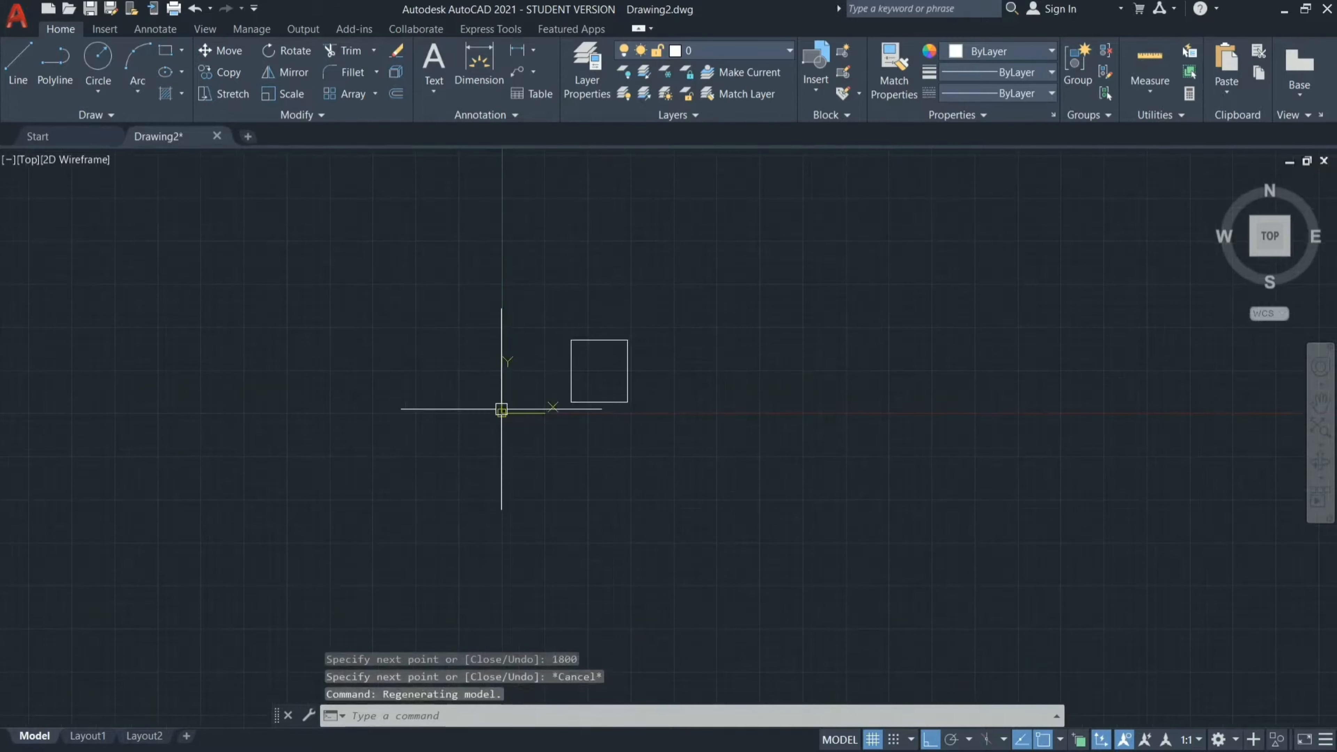
{"action": "scroll", "coordinate": [574, 368], "scroll_direction": "up", "scroll_amount": 4}
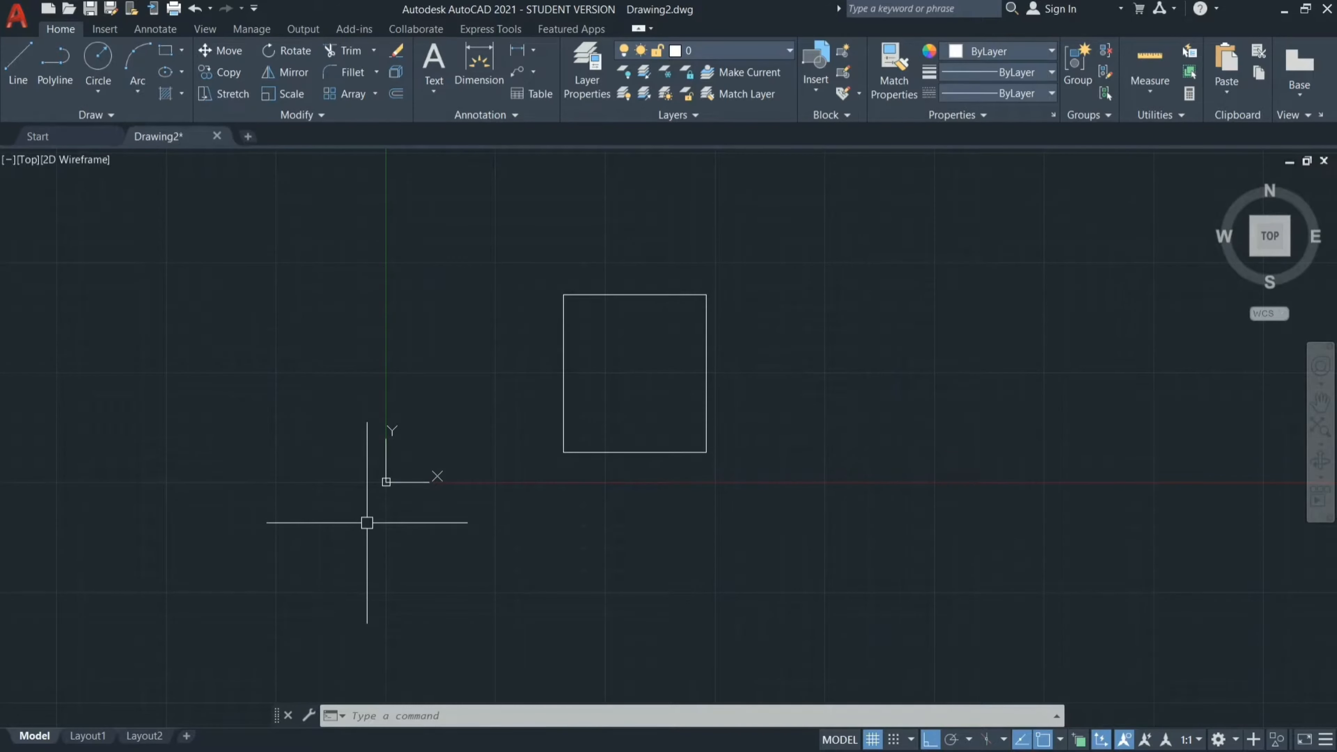
{"action": "type", "text": "UCS"}
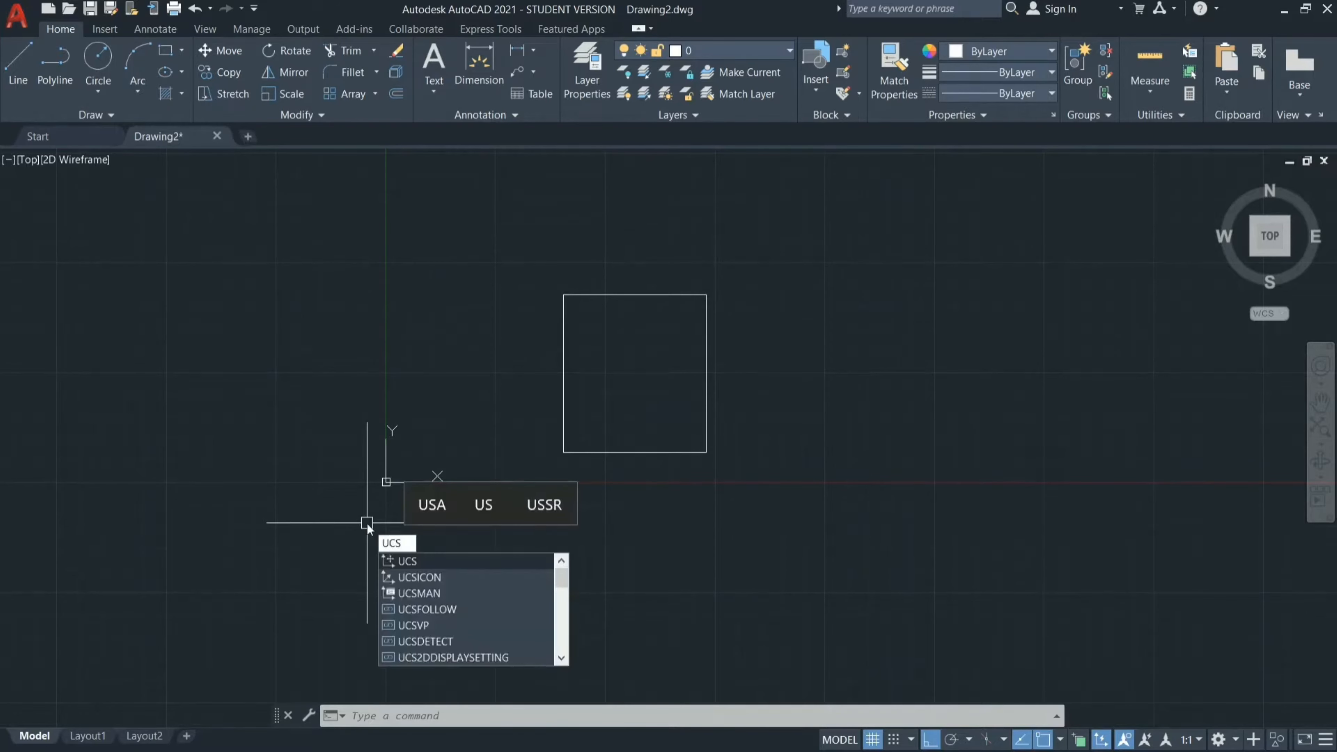
{"action": "left_click", "coordinate": [427, 576]}
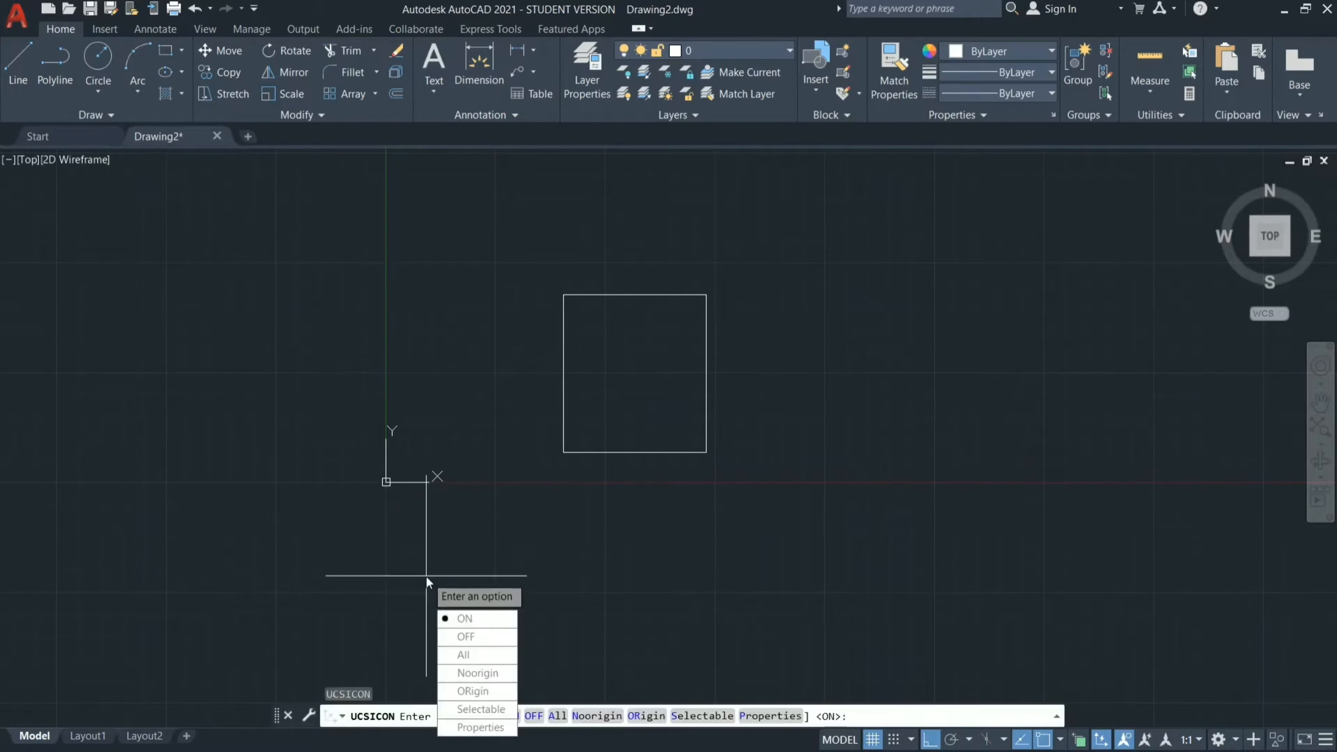
{"action": "left_click", "coordinate": [472, 637]}
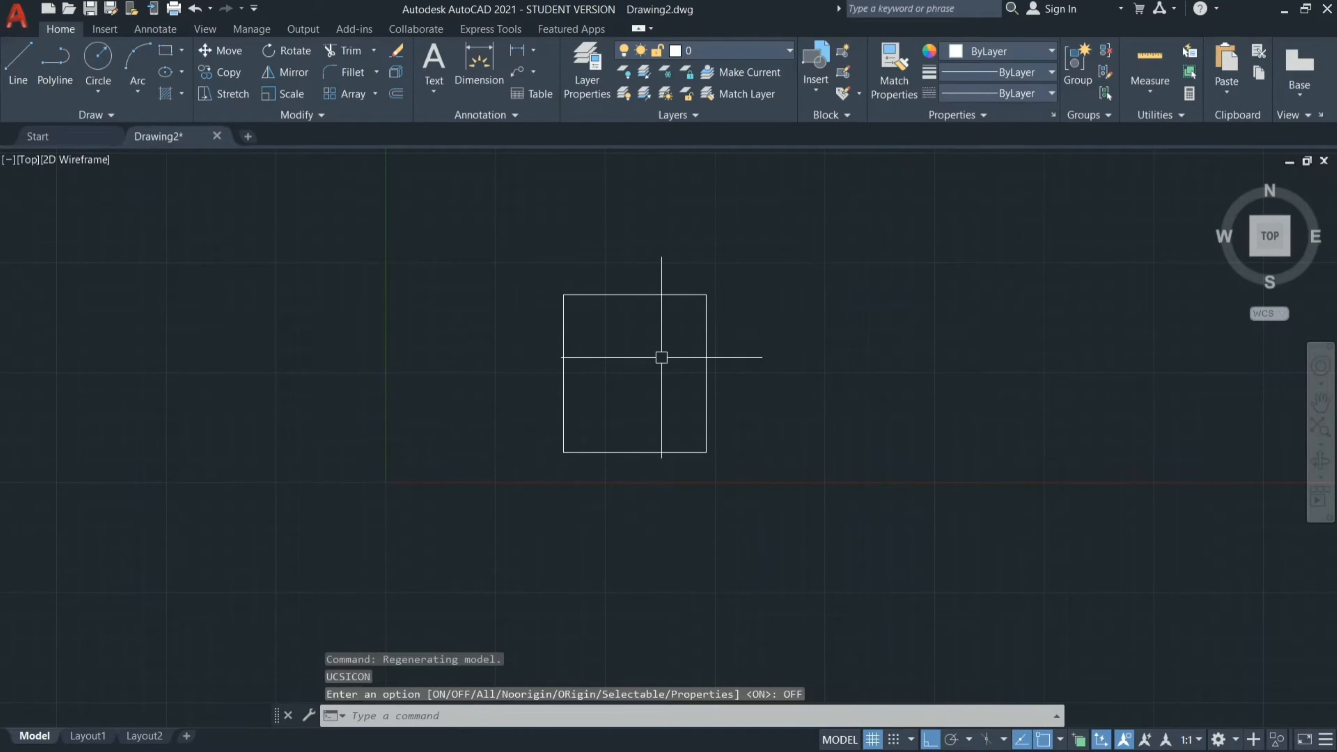
Draw the second 1625 x 1800 mm toilet from the first one's upper-right corner, ending its lower wall at the first toilet's lower-right corner.
{"action": "scroll", "coordinate": [662, 358], "scroll_direction": "up", "scroll_amount": 4}
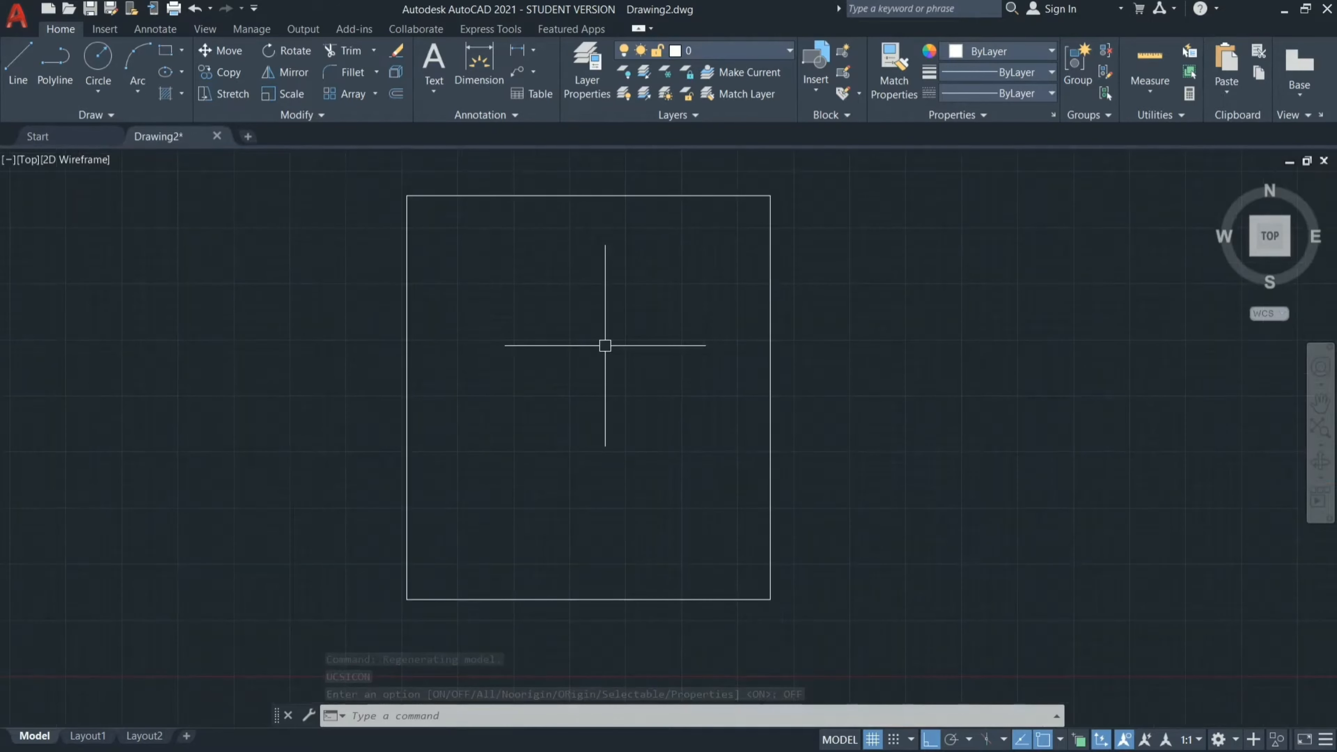
{"action": "scroll", "coordinate": [606, 343], "scroll_direction": "down", "scroll_amount": 8}
{"action": "scroll", "coordinate": [605, 345], "scroll_direction": "down", "scroll_amount": 2}
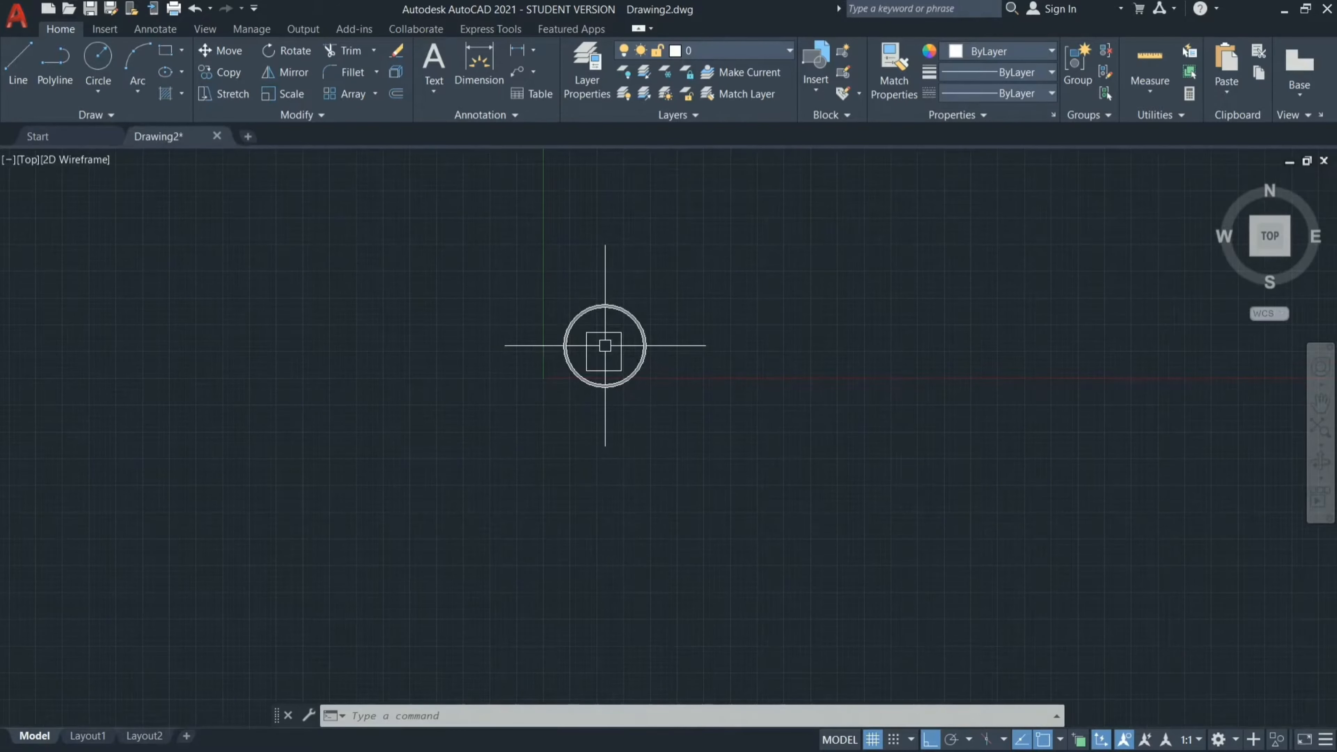
{"action": "scroll", "coordinate": [589, 356], "scroll_direction": "up", "scroll_amount": 4}
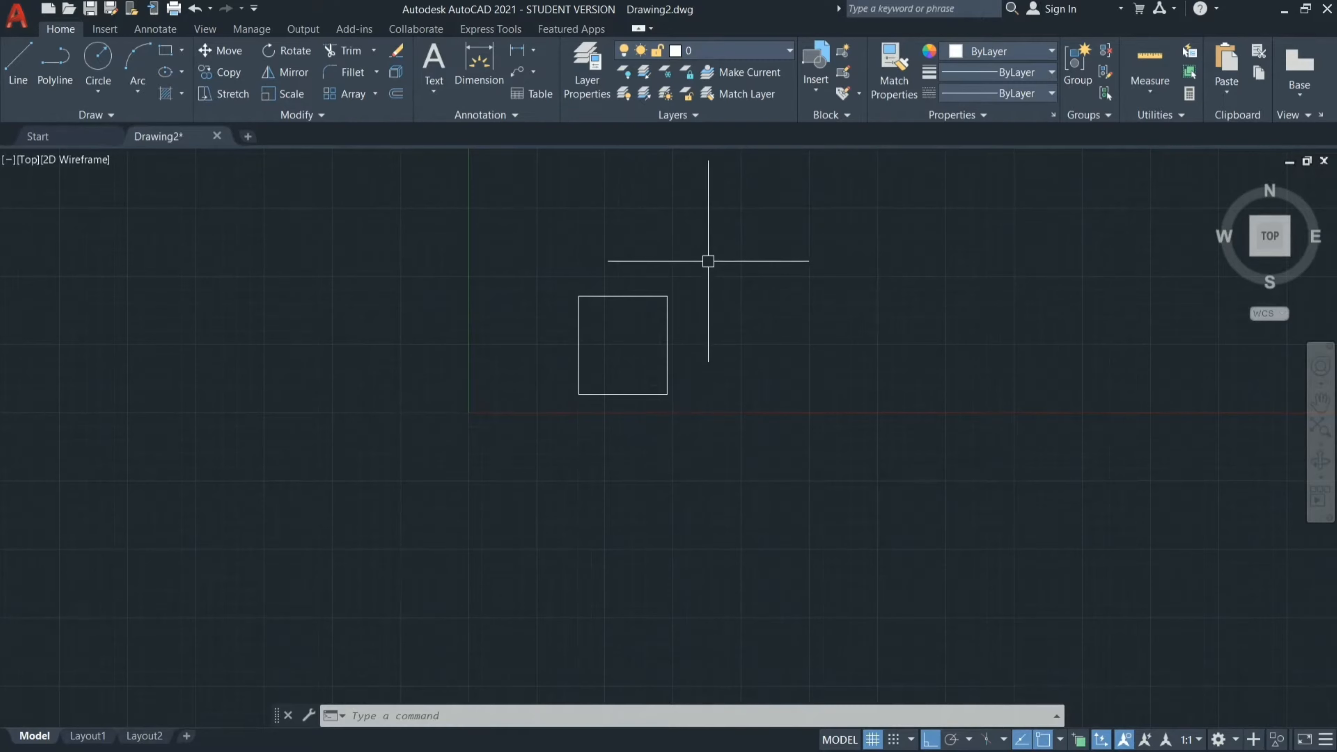
{"action": "type", "text": "l"}
{"action": "key", "text": "Return"}
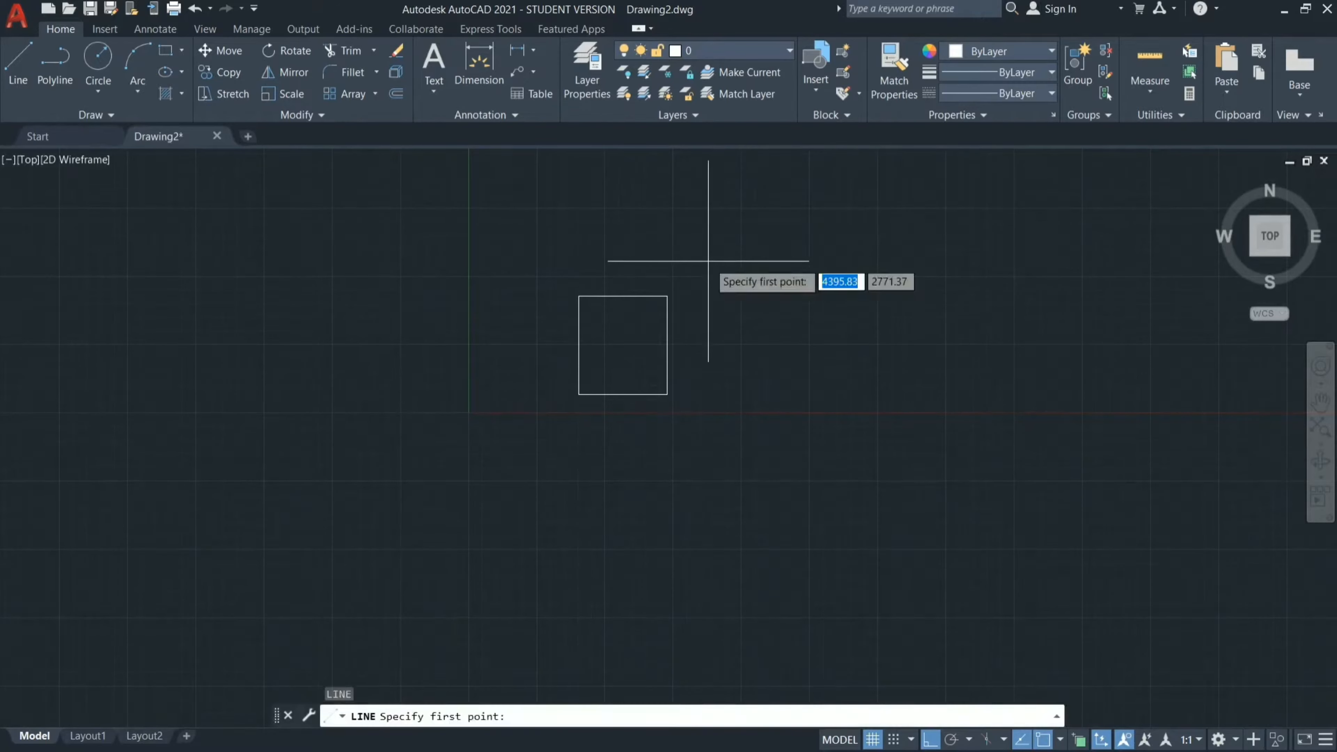
{"action": "left_click", "coordinate": [673, 295]}
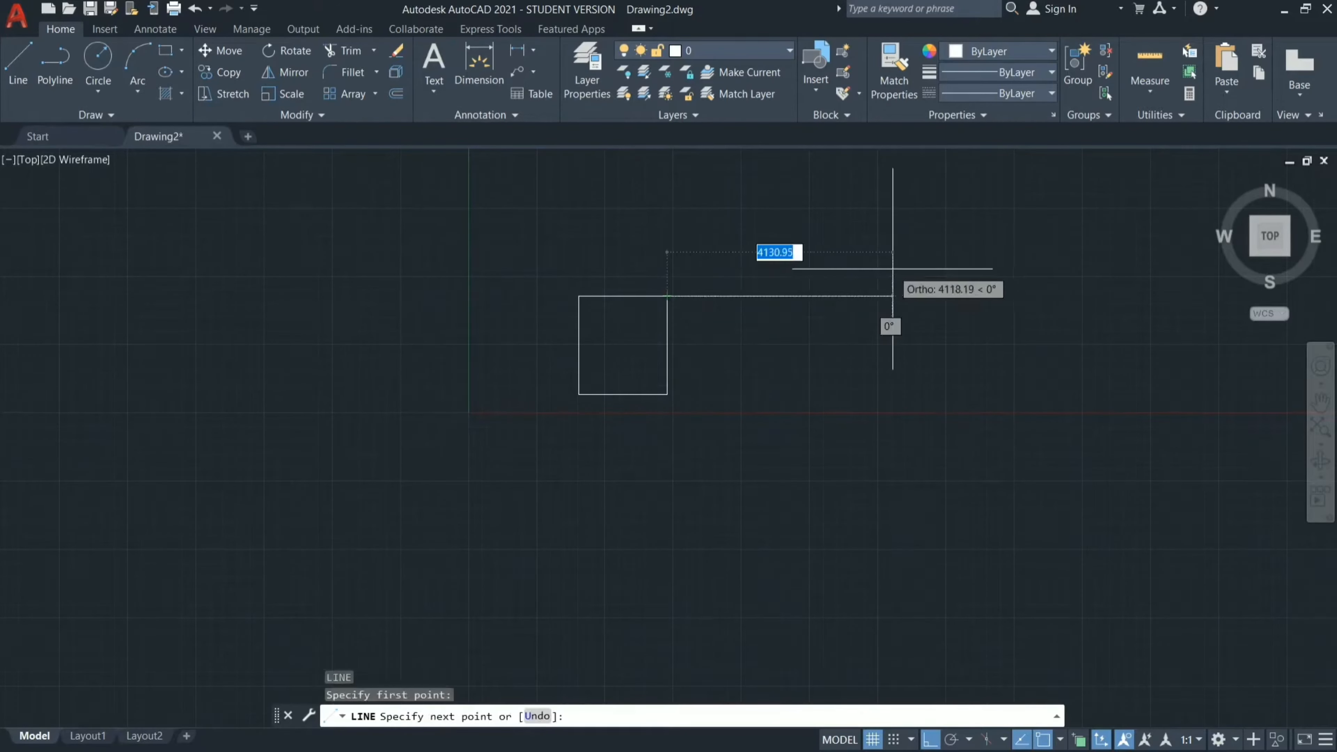
{"action": "type", "text": "1625"}
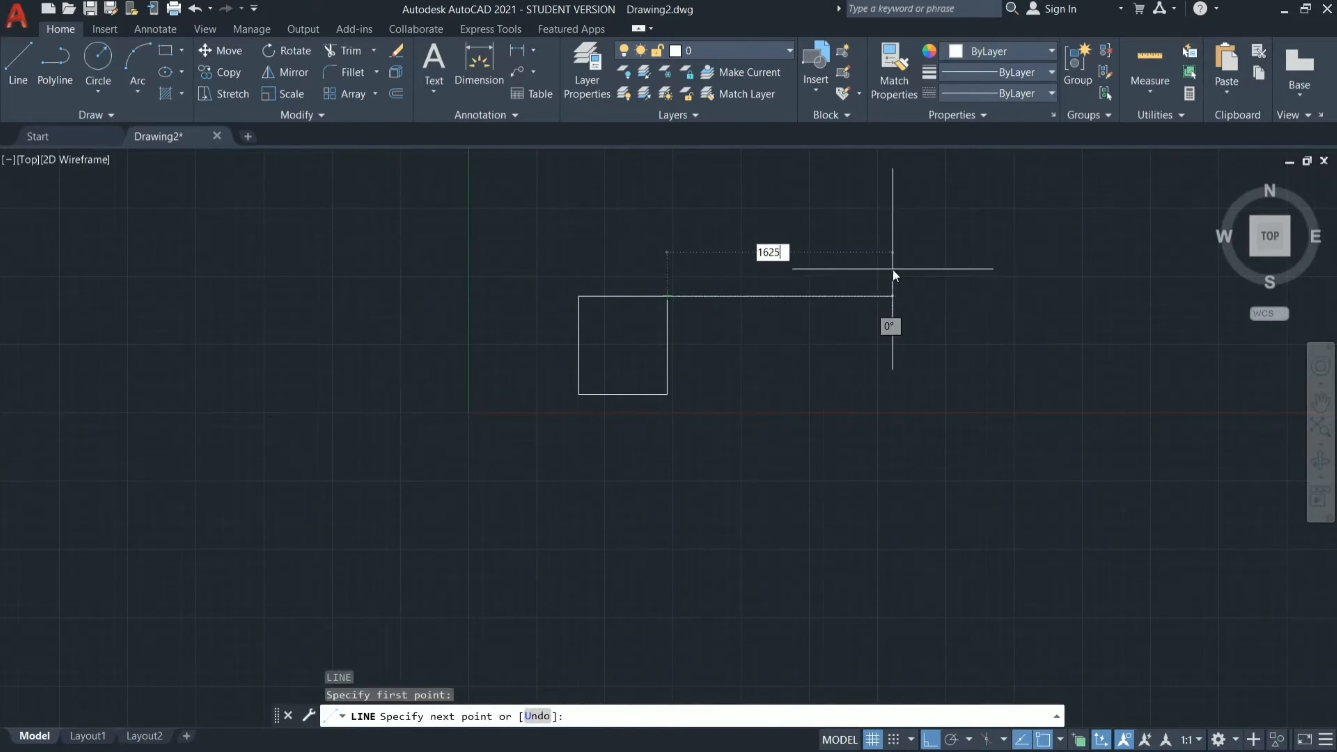
{"action": "key", "text": "Return"}
{"action": "type", "text": "1800"}
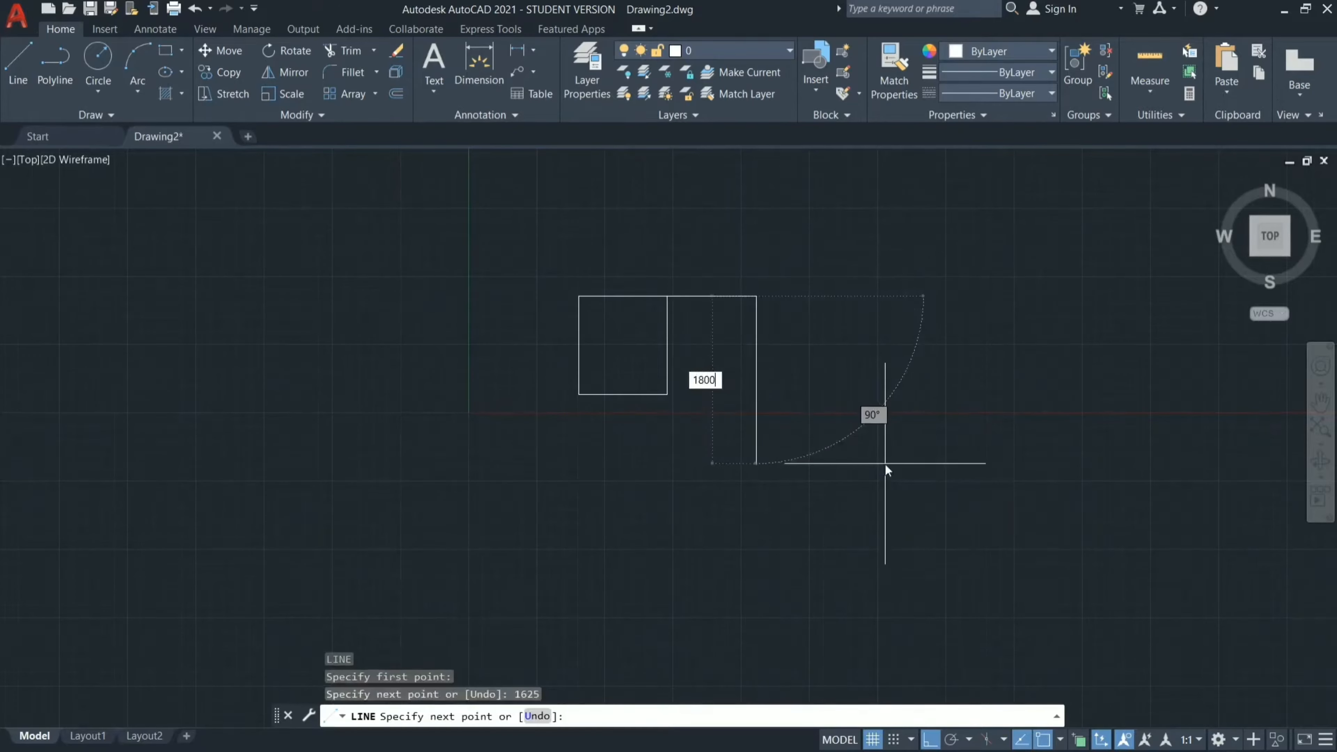
{"action": "key", "text": "Return"}
{"action": "left_click", "coordinate": [667, 394]}
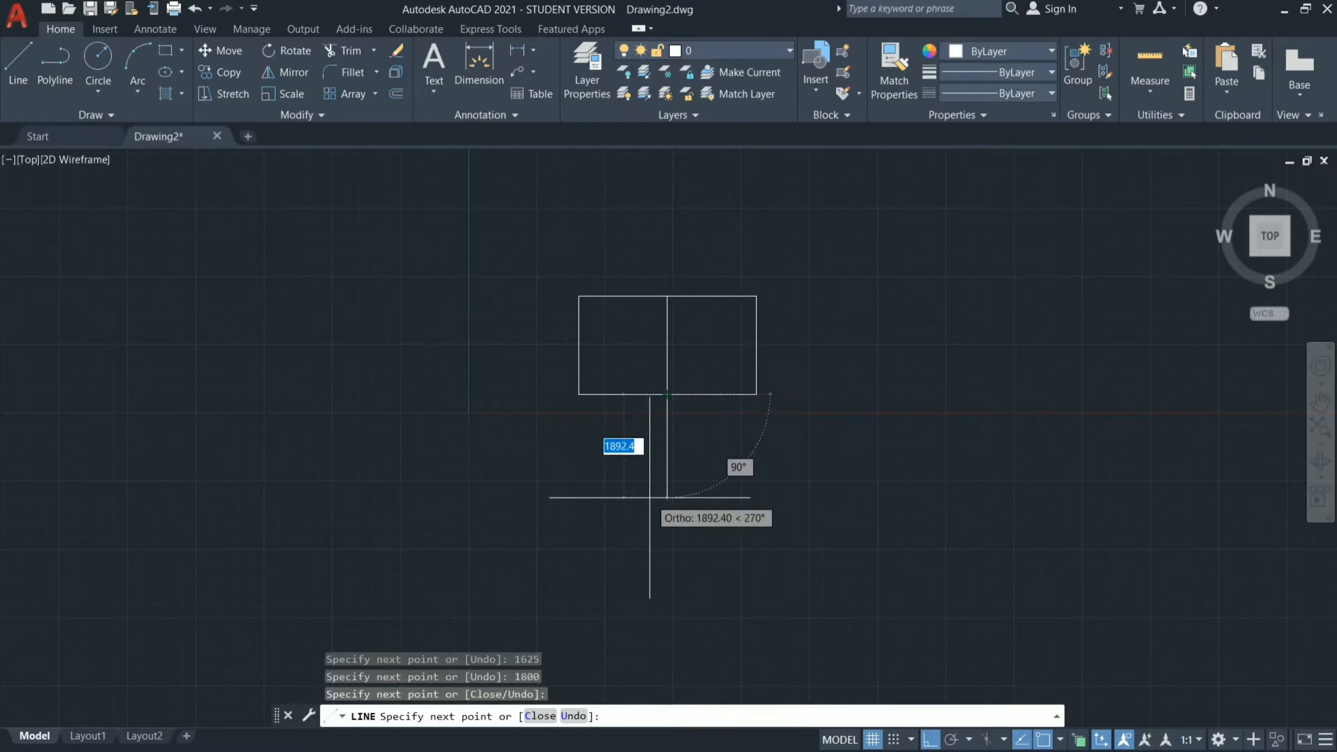
{"action": "key", "text": "Escape"}
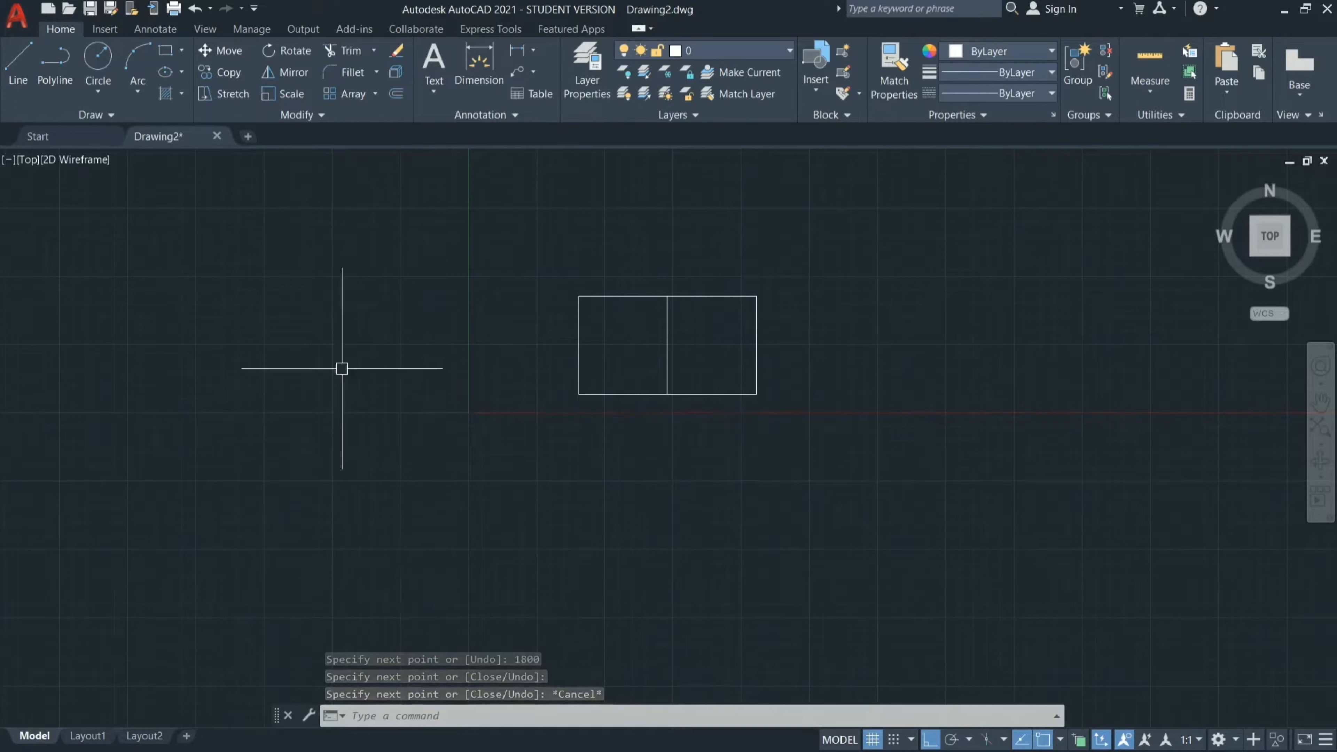
Draw the room below the toilets from their lower-left corner: 3000 mm down, 3250 mm rightward, then up to their lower-right corner.
{"action": "left_click", "coordinate": [1284, 12]}
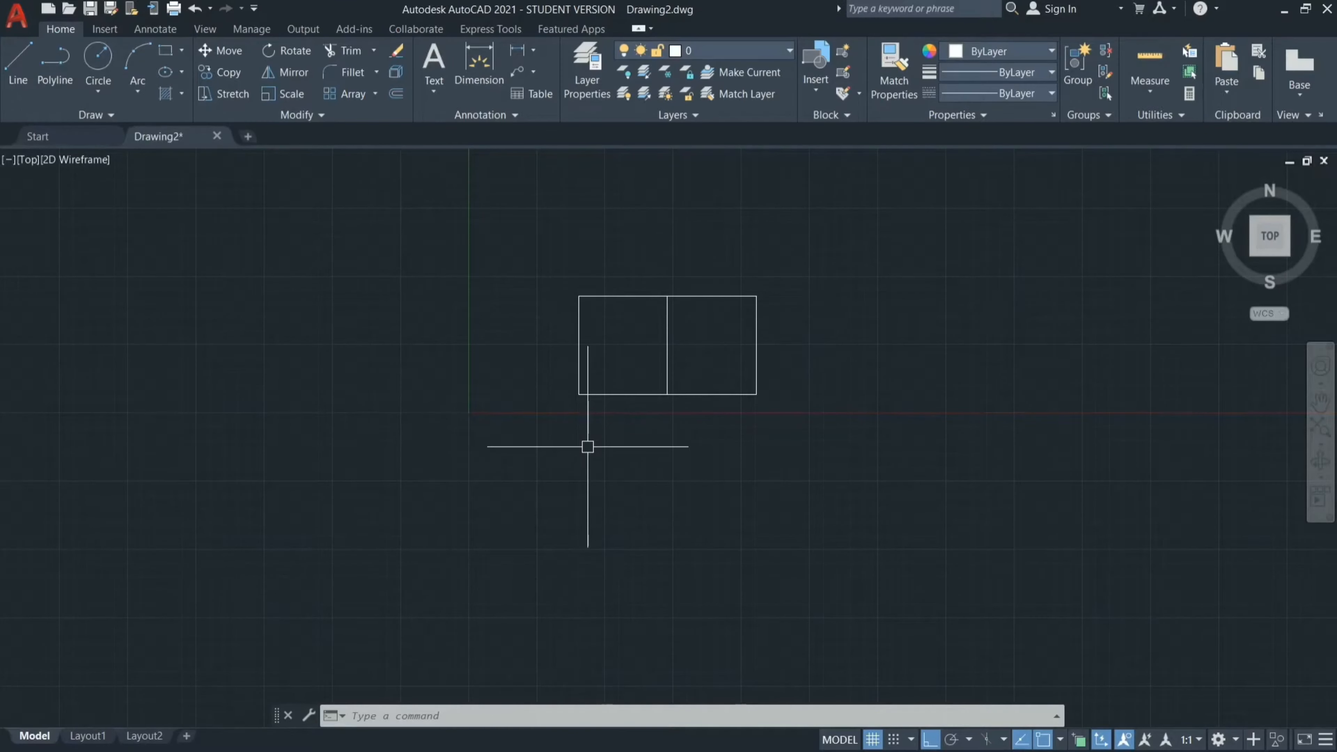
{"action": "scroll", "coordinate": [588, 447], "scroll_direction": "up", "scroll_amount": 2}
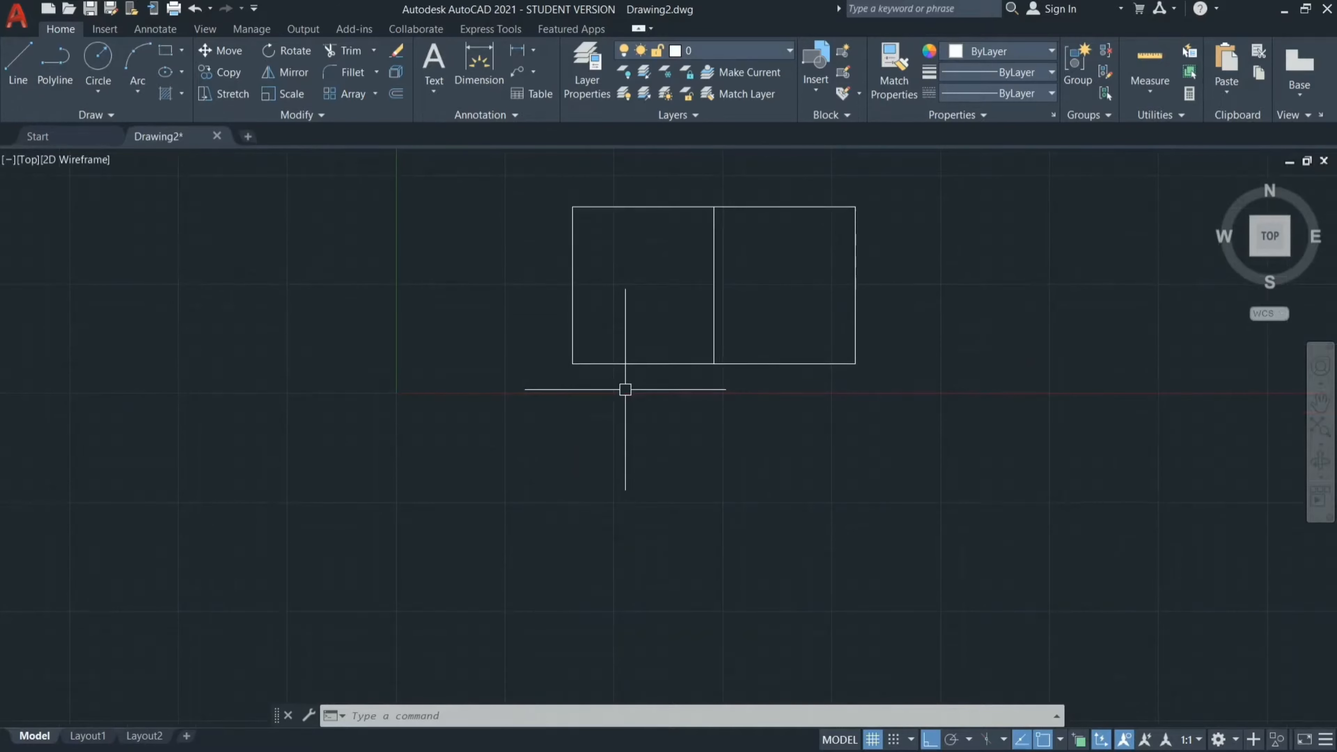
{"action": "type", "text": "line"}
{"action": "key", "text": "Return"}
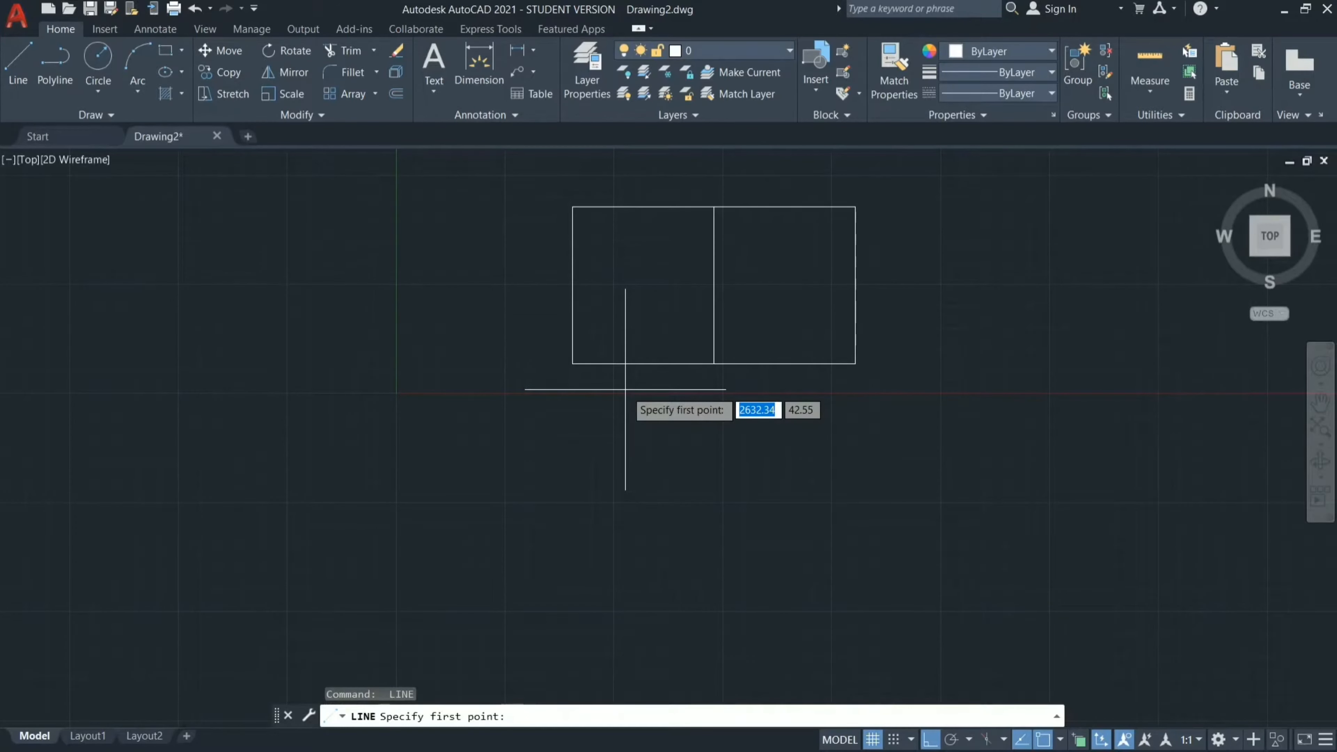
{"action": "left_click", "coordinate": [572, 363]}
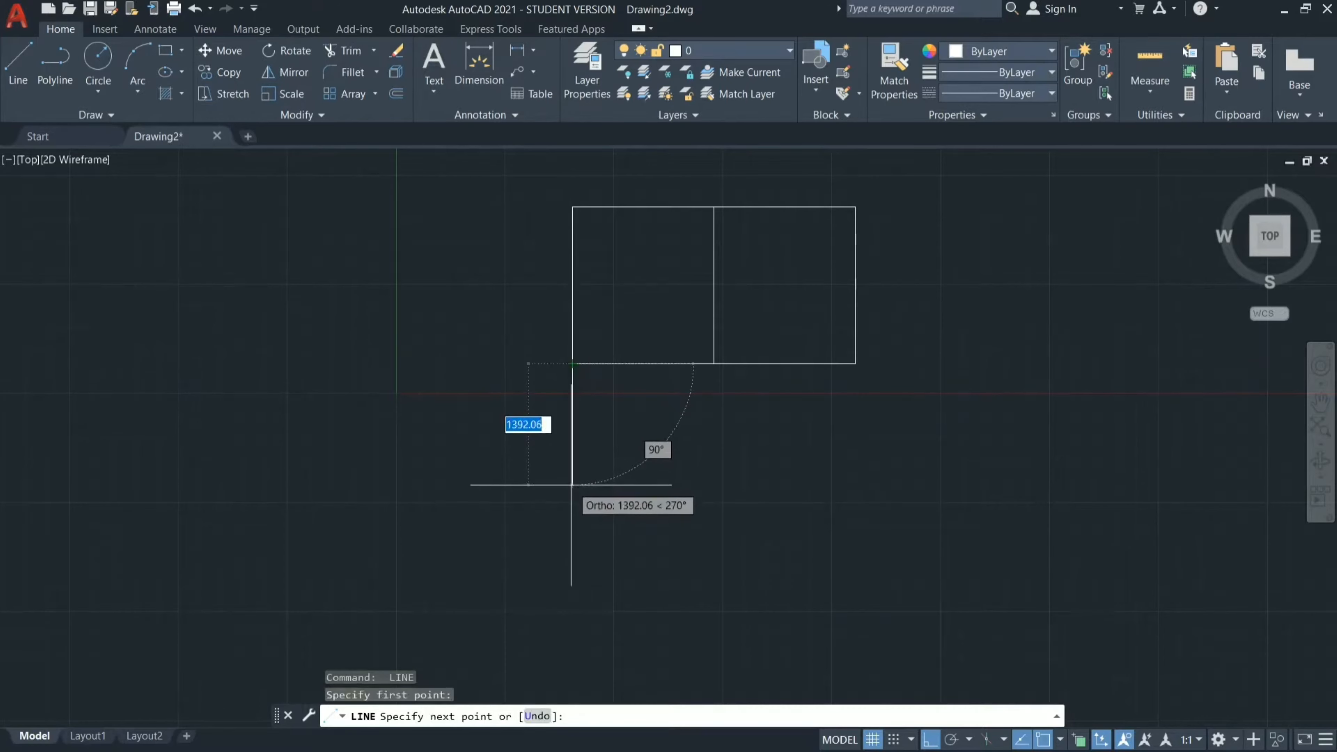
{"action": "type", "text": "3000"}
{"action": "key", "text": "Return"}
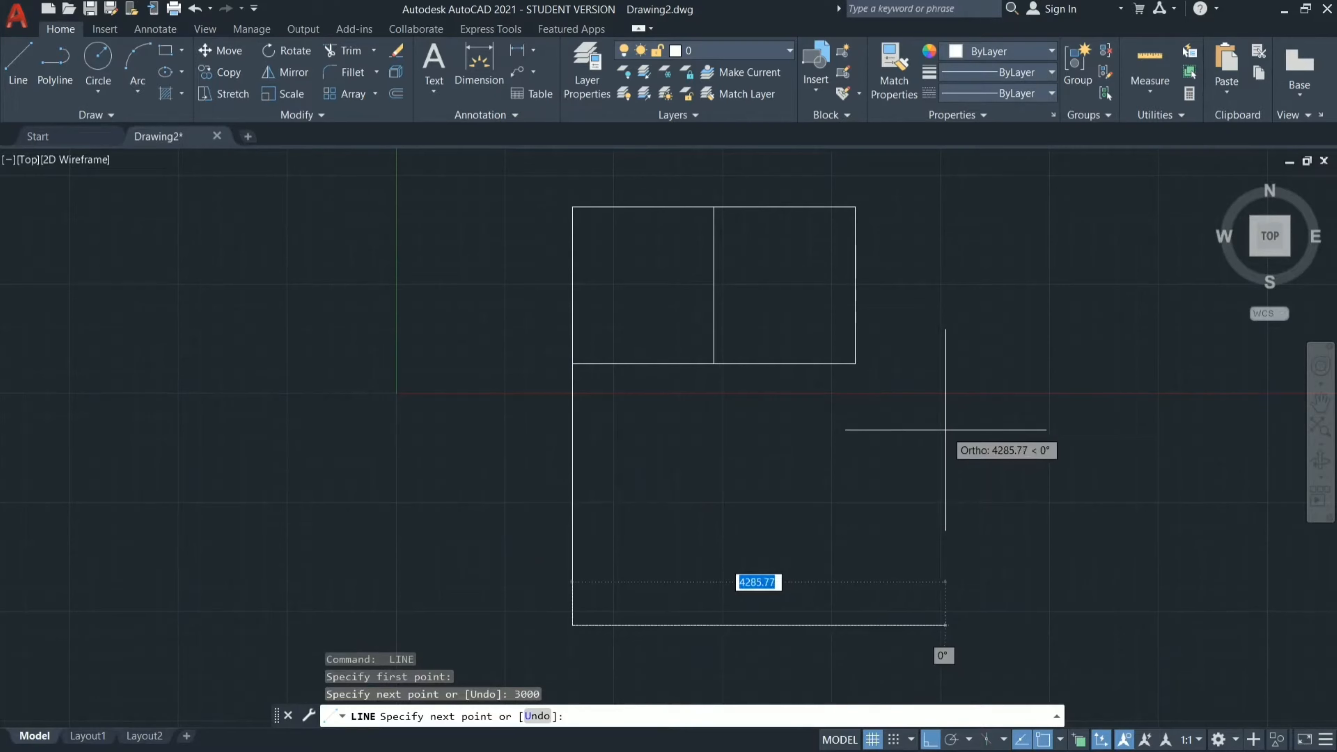
{"action": "type", "text": "3250"}
{"action": "key", "text": "Return"}
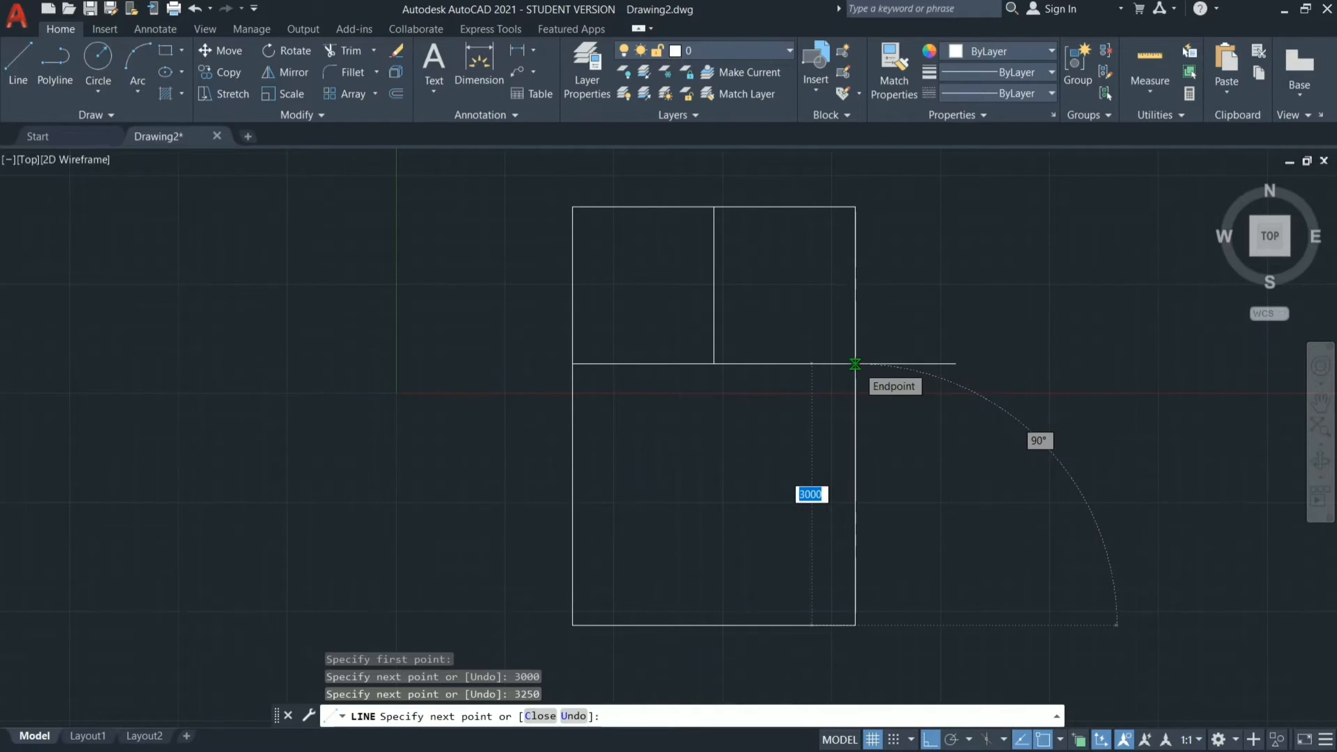
{"action": "left_click", "coordinate": [855, 364]}
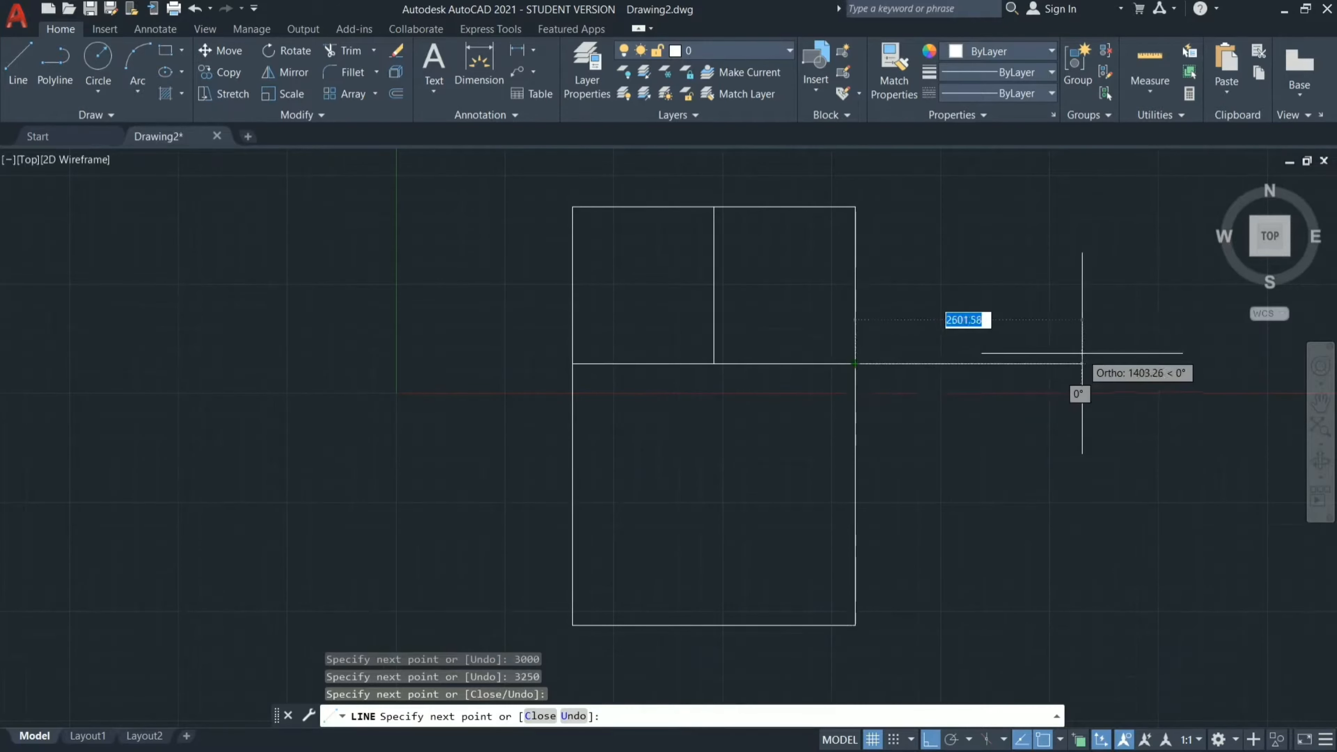
{"action": "key", "text": "Escape"}
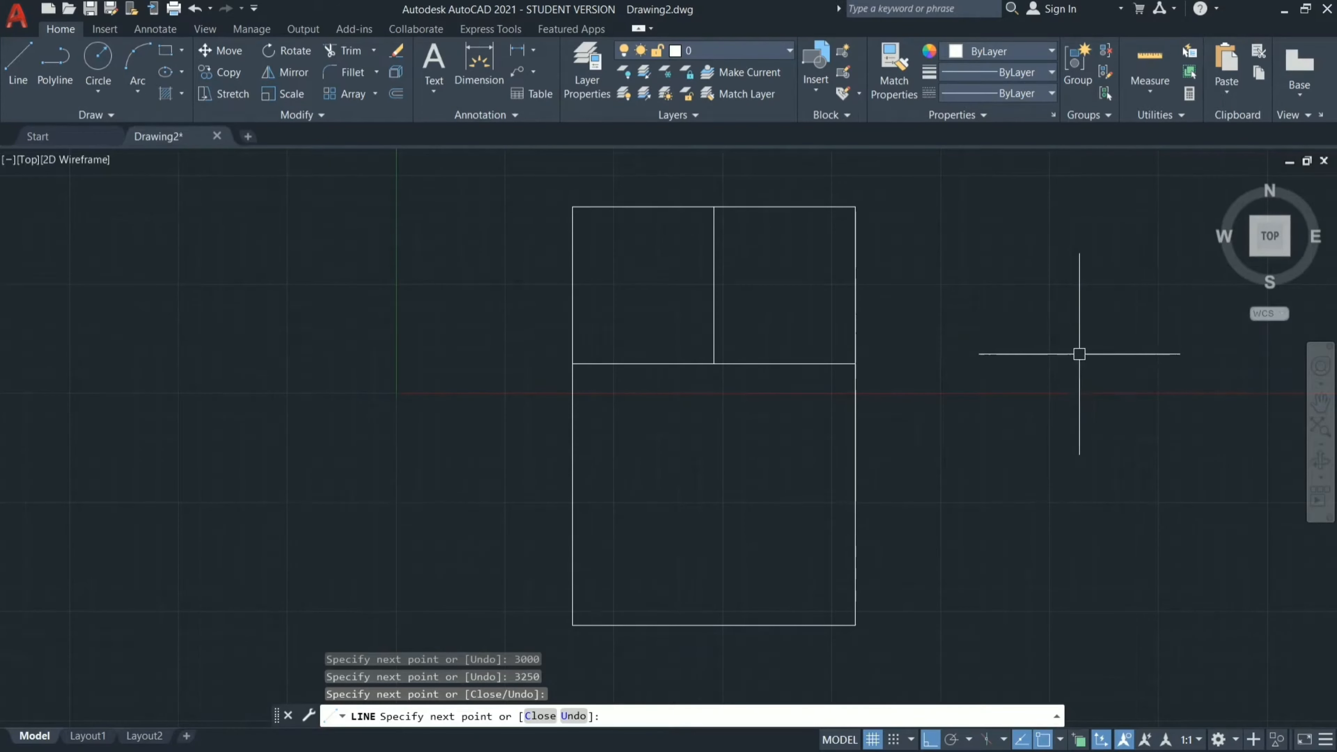
Start a line at the lower-left corner of the room below the toilets.
{"action": "scroll", "coordinate": [1078, 352], "scroll_direction": "down", "scroll_amount": 6}
{"action": "scroll", "coordinate": [1030, 454], "scroll_direction": "up", "scroll_amount": 6}
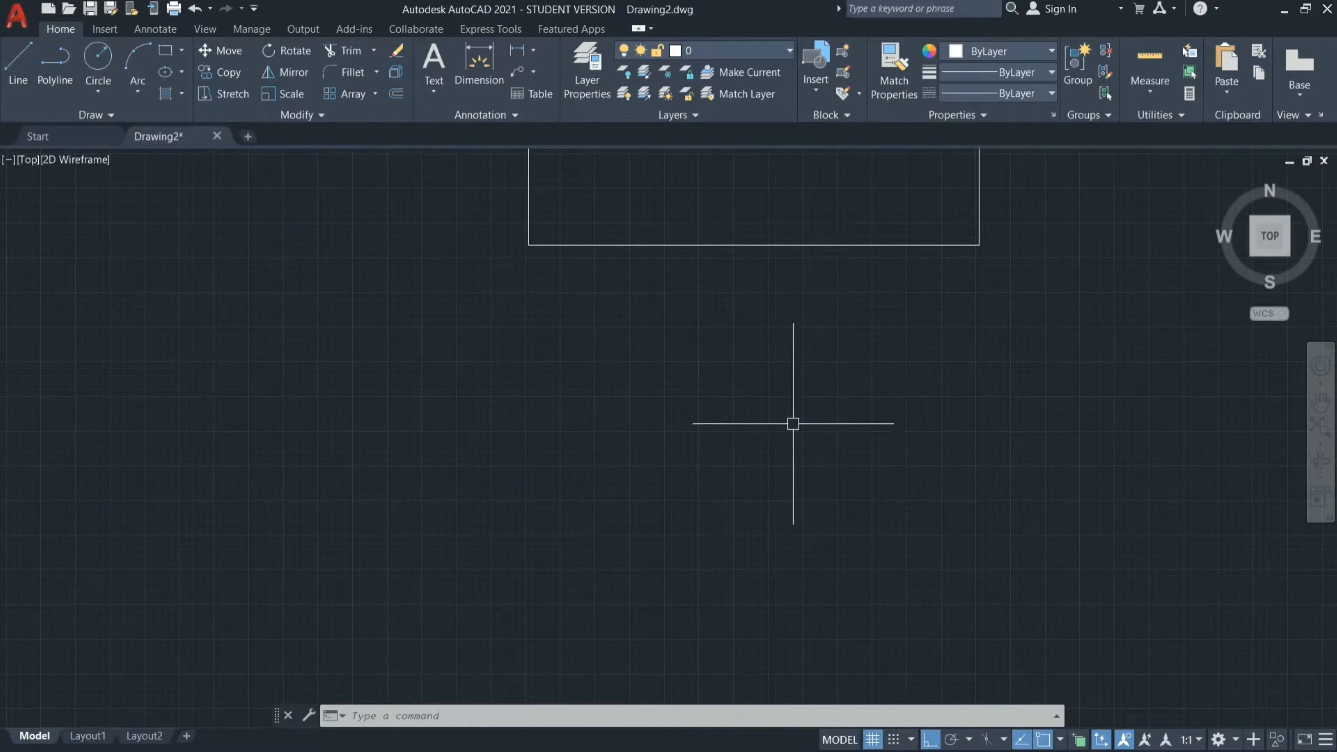
{"action": "type", "text": "l"}
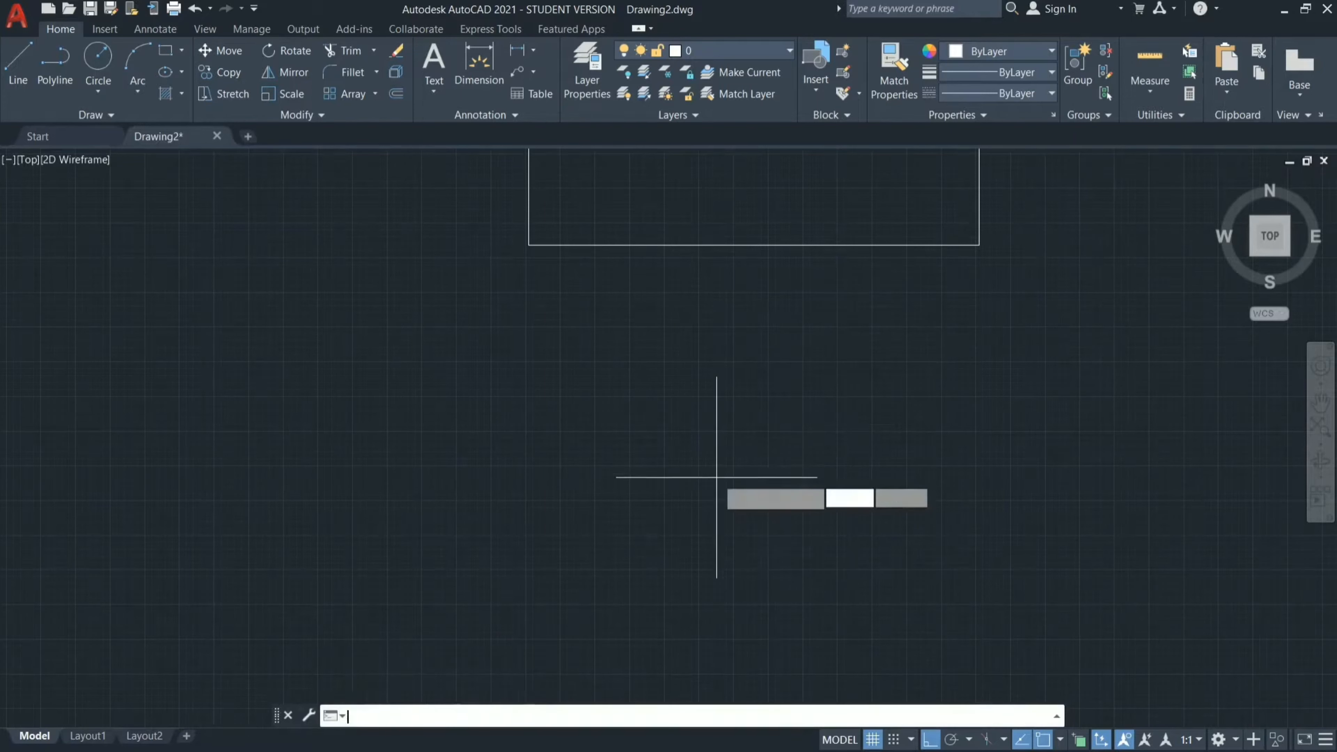
{"action": "key", "text": "Return"}
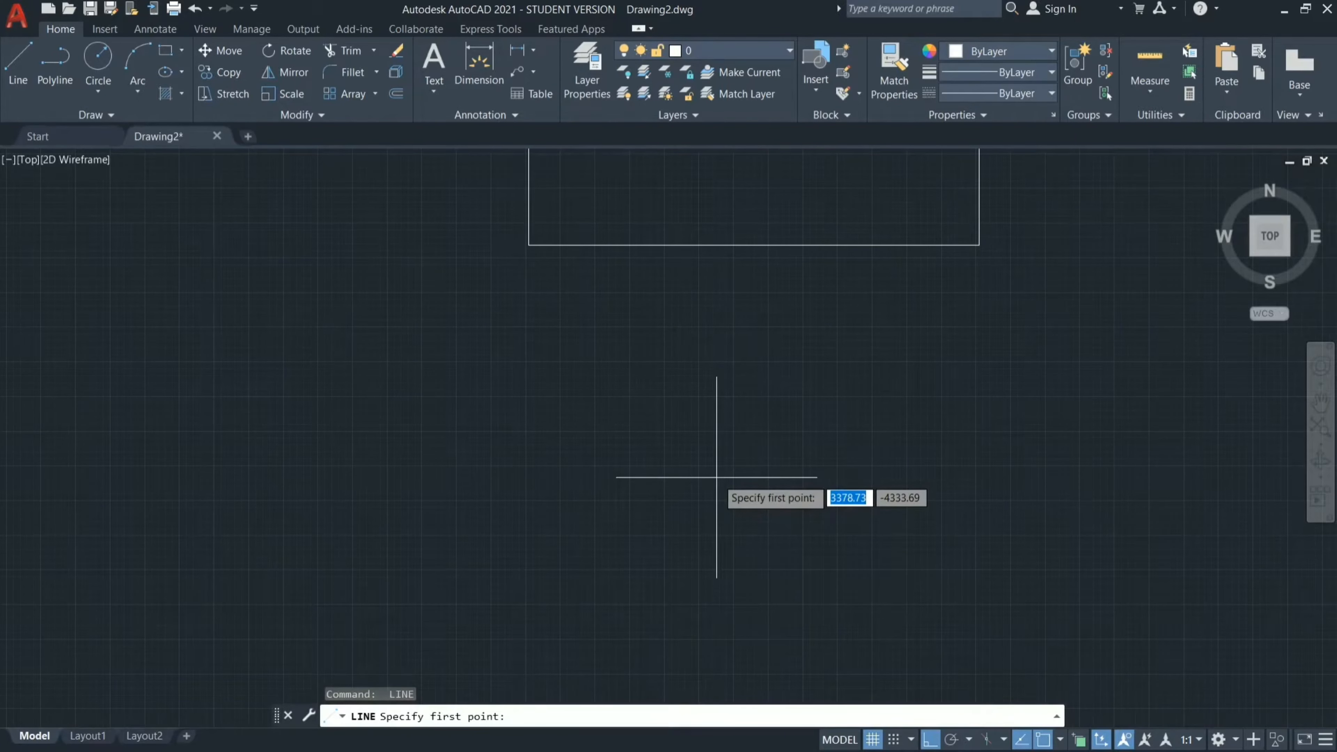
{"action": "left_click", "coordinate": [529, 244]}
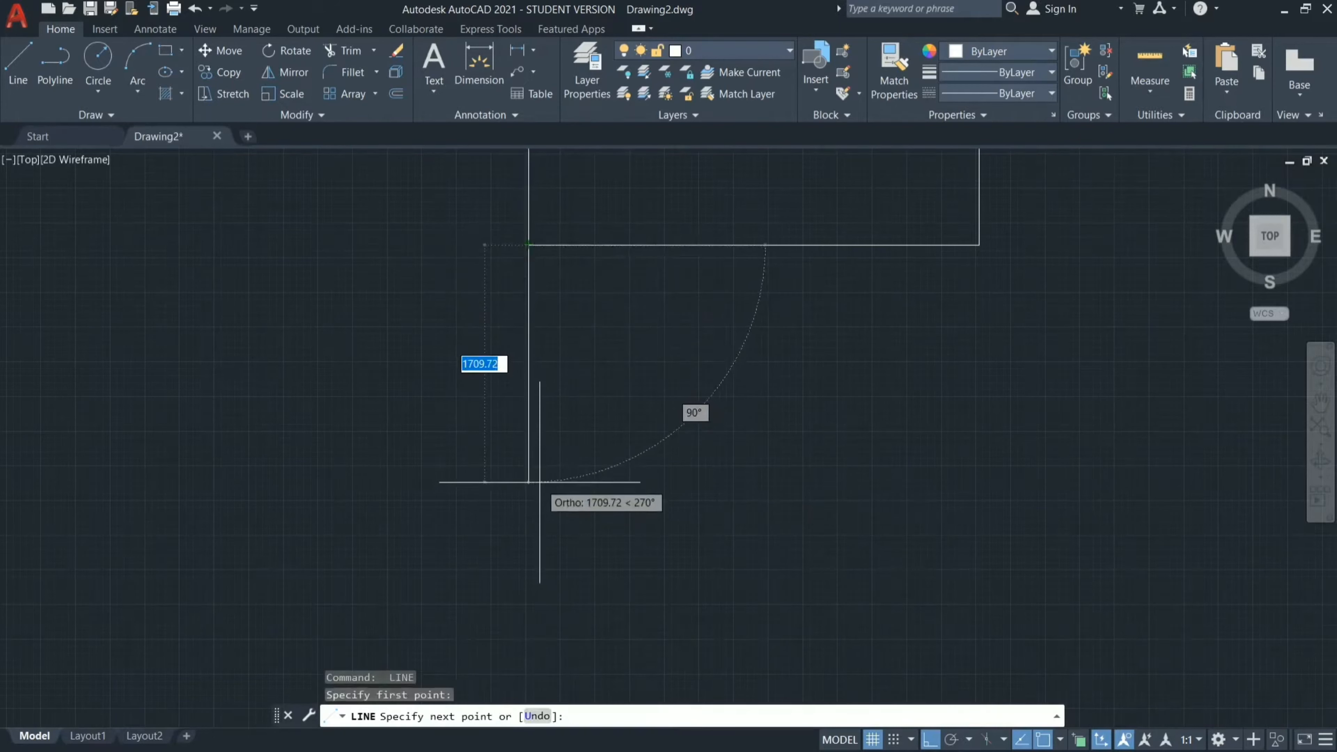
{"action": "type", "text": "3250"}
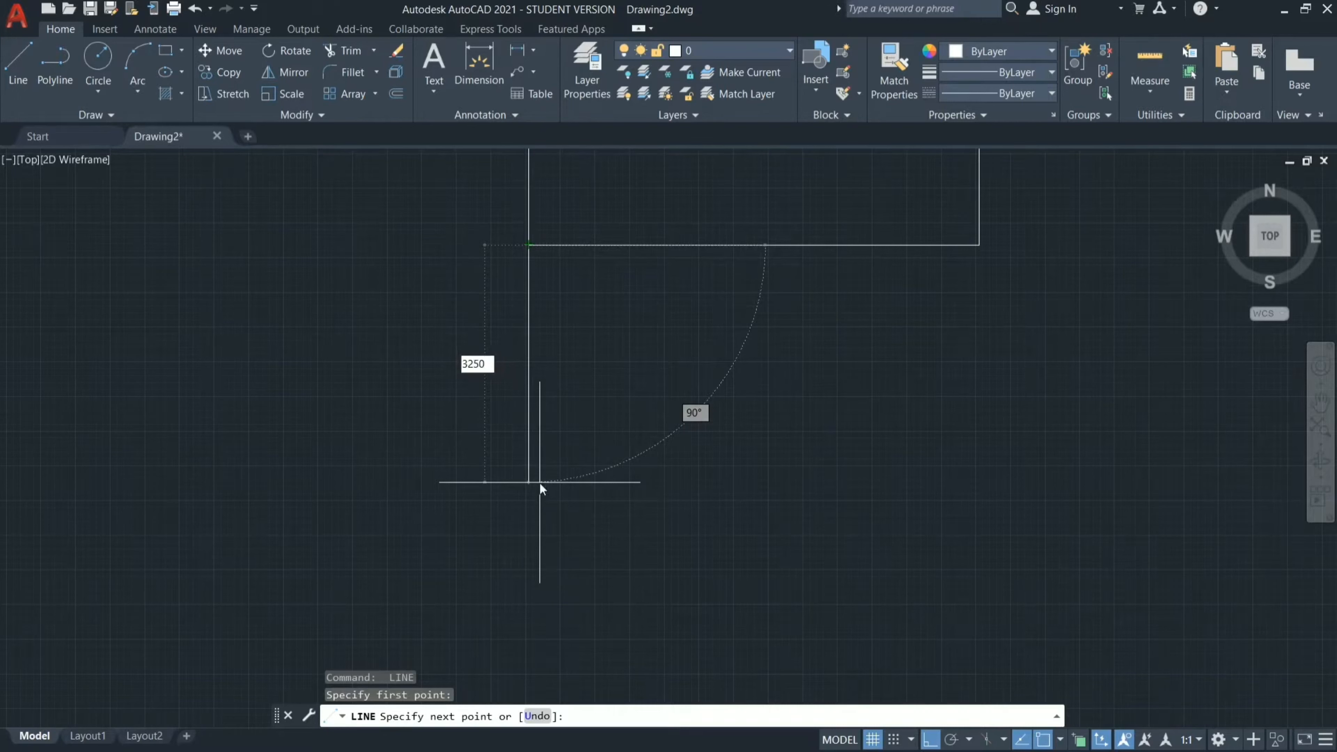
{"action": "key", "text": "Return"}
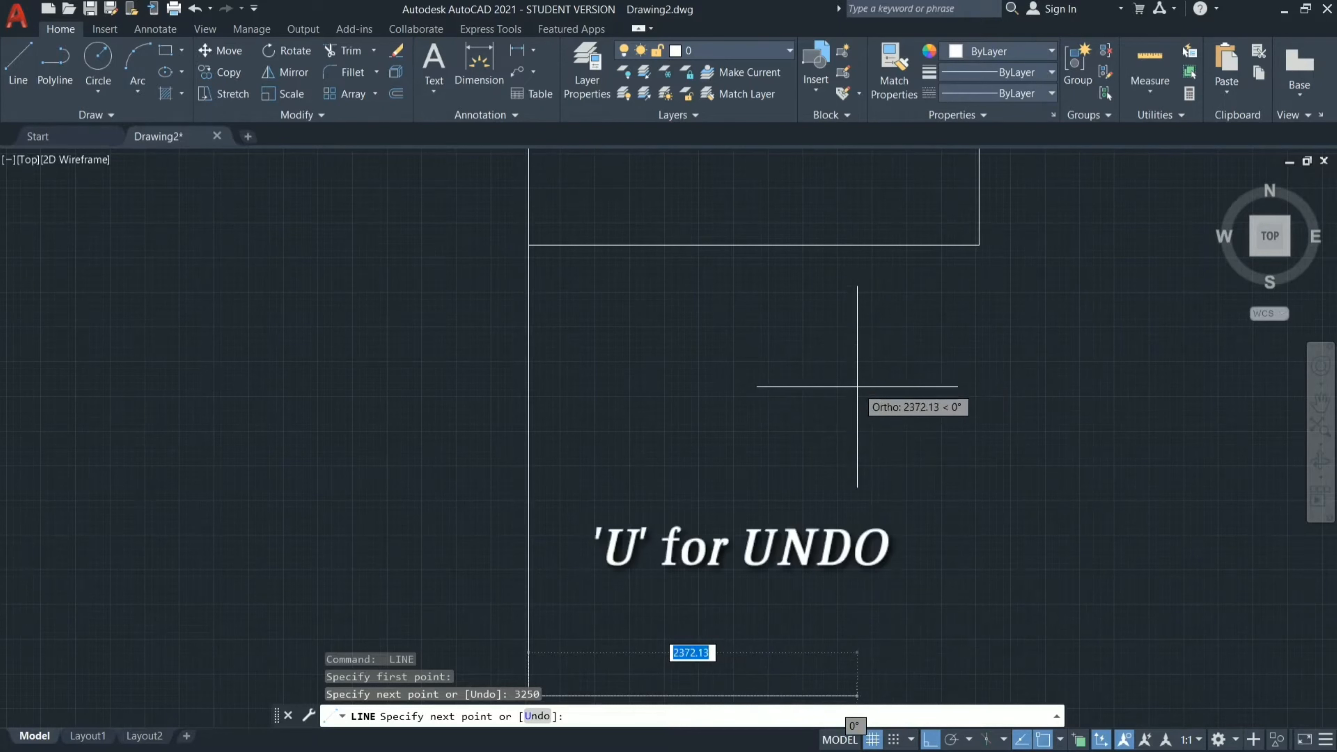
{"action": "type", "text": "U"}
{"action": "key", "text": "Return"}
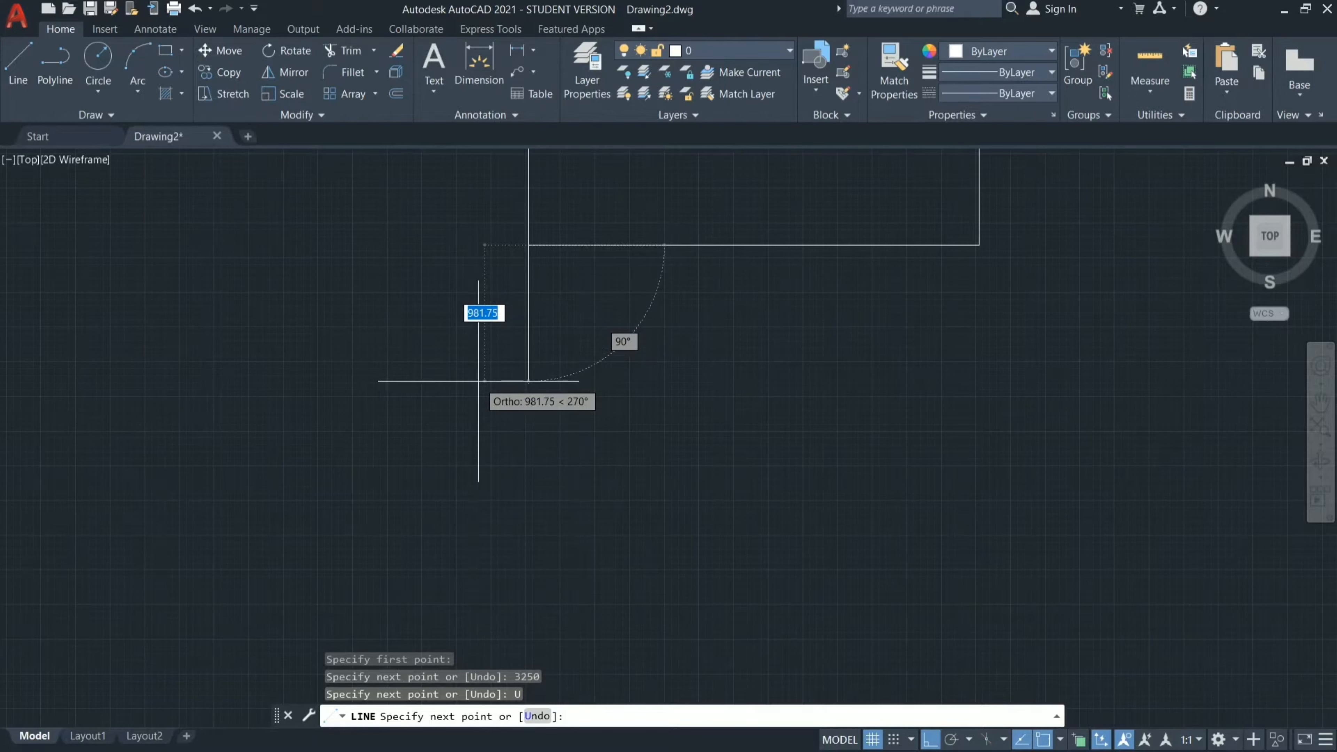
Draw the lowest room's walls 2600 mm down, 3250 mm rightward, and up to the lower-right corner of the room above.
{"action": "type", "text": "2600"}
{"action": "key", "text": "Return"}
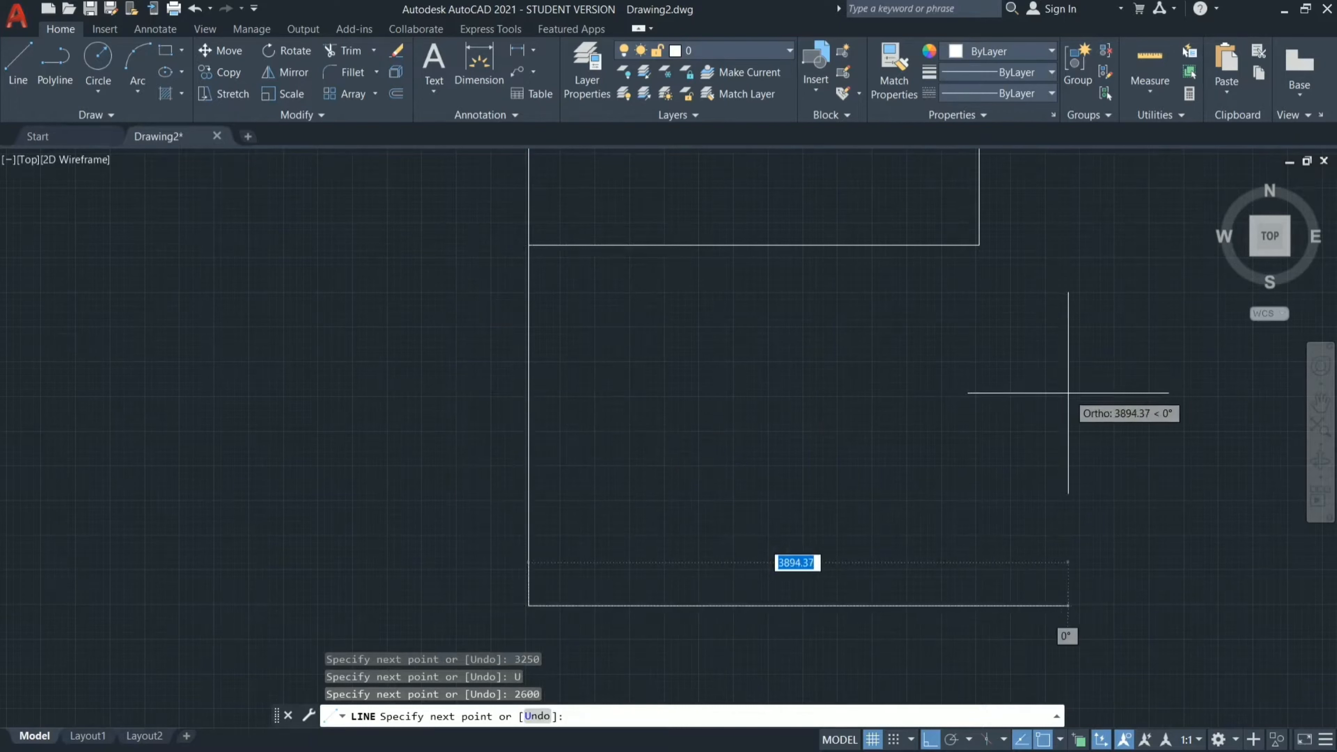
{"action": "type", "text": "3250"}
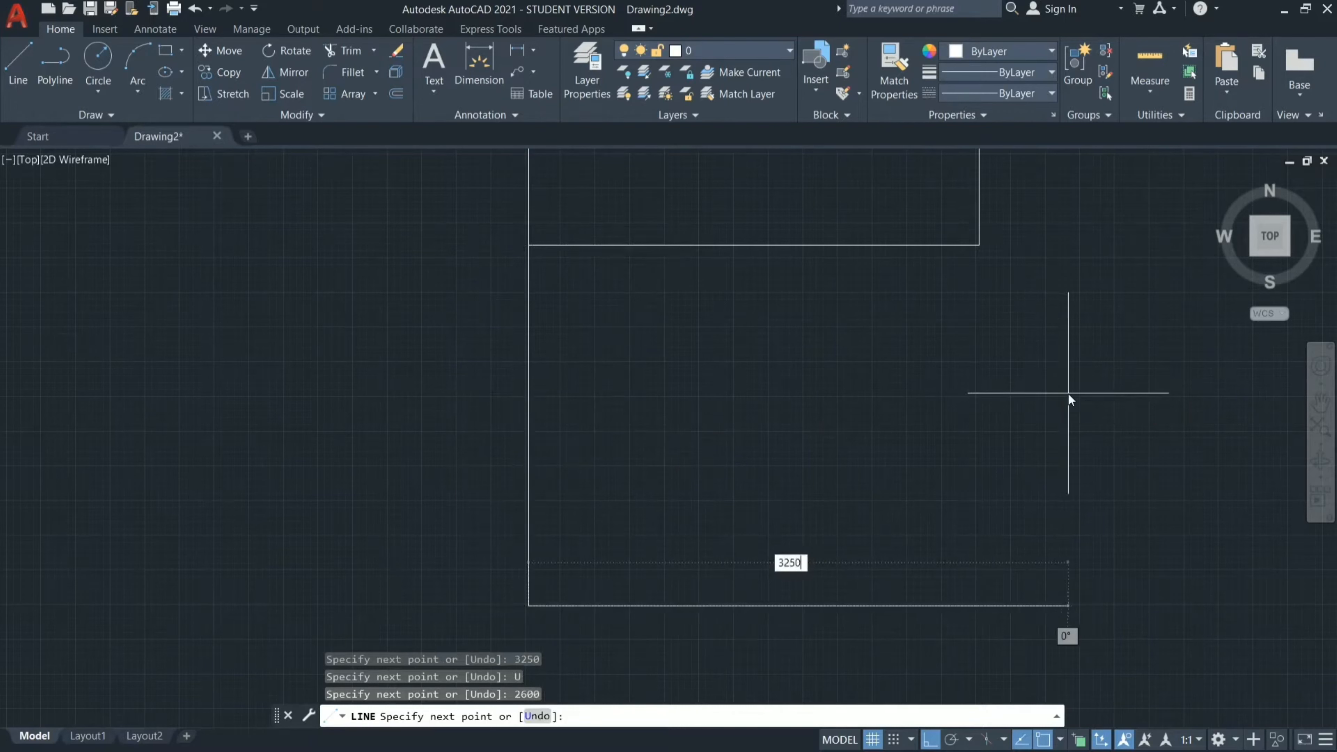
{"action": "key", "text": "Return"}
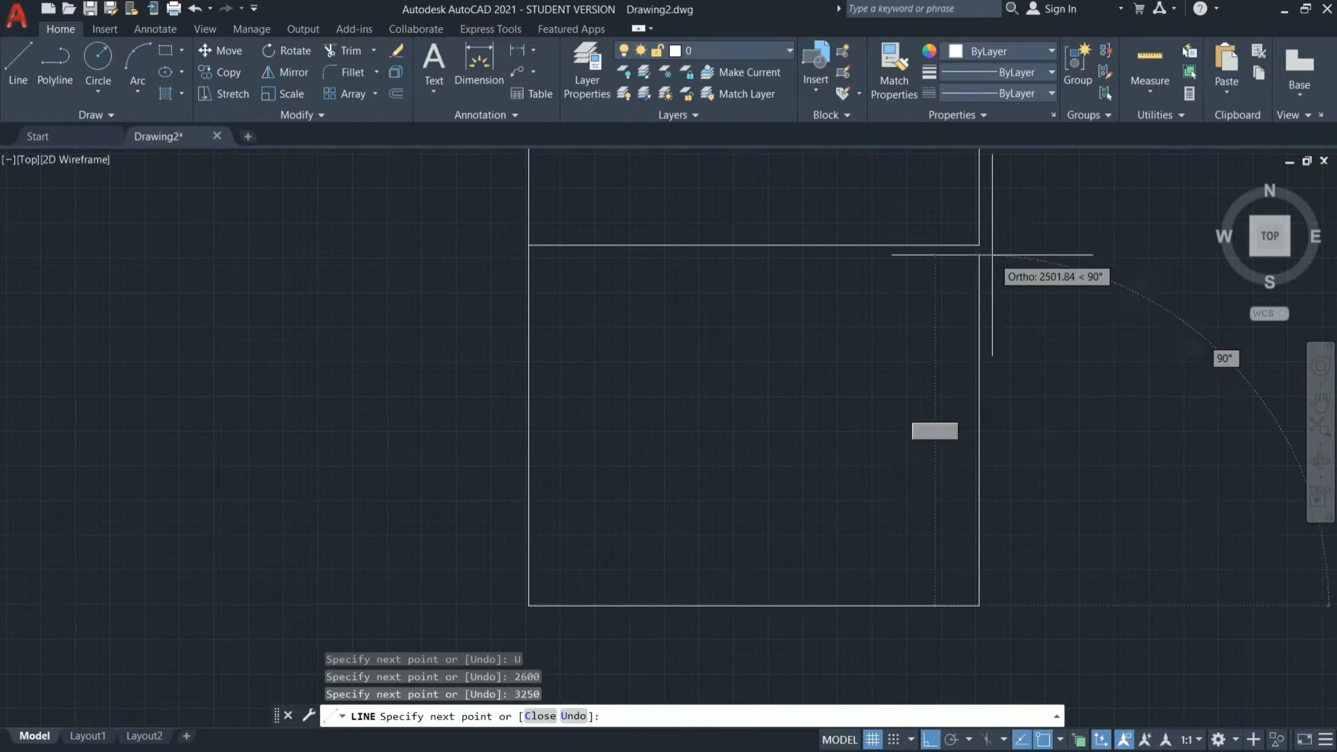
{"action": "left_click", "coordinate": [978, 244]}
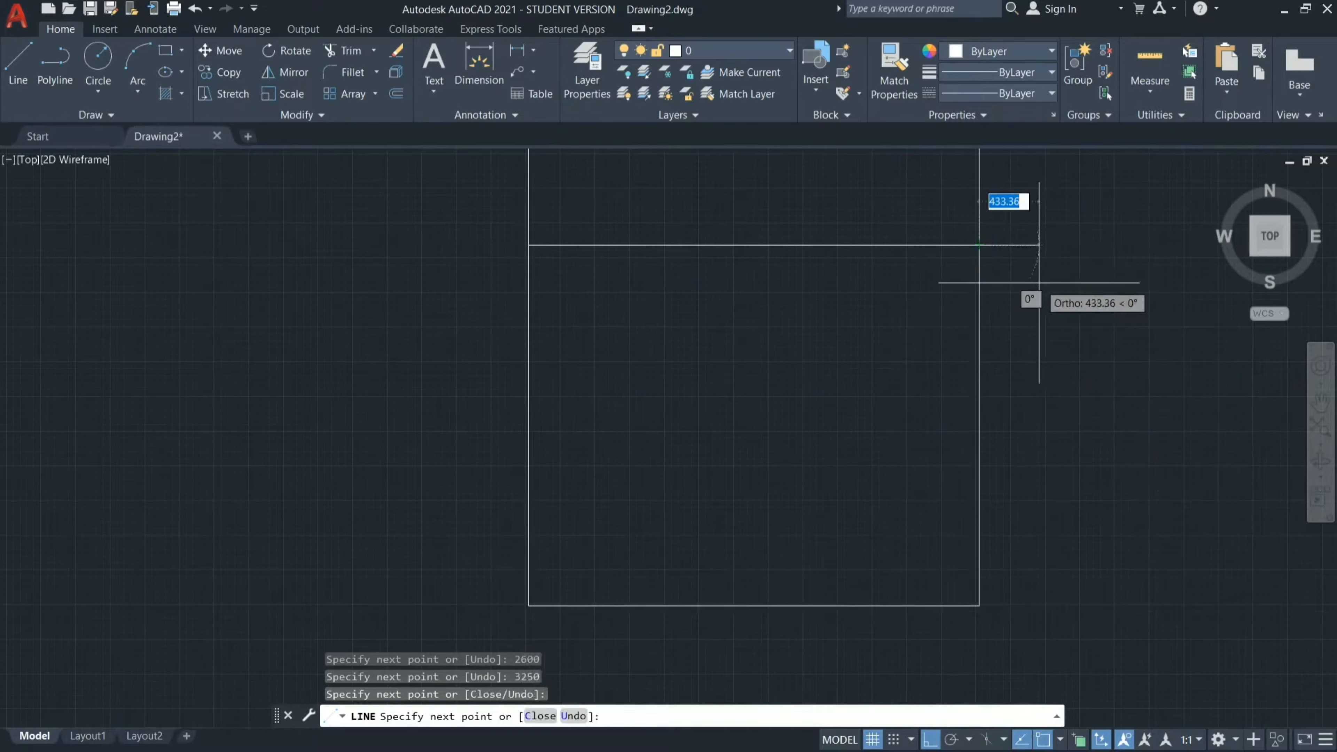
{"action": "key", "text": "Escape"}
Draw a room from the lowest room's lower-right corner: 3200 mm rightward, 4600 mm up, and back left to the existing vertical wall.
{"action": "scroll", "coordinate": [1039, 283], "scroll_direction": "down", "scroll_amount": 5}
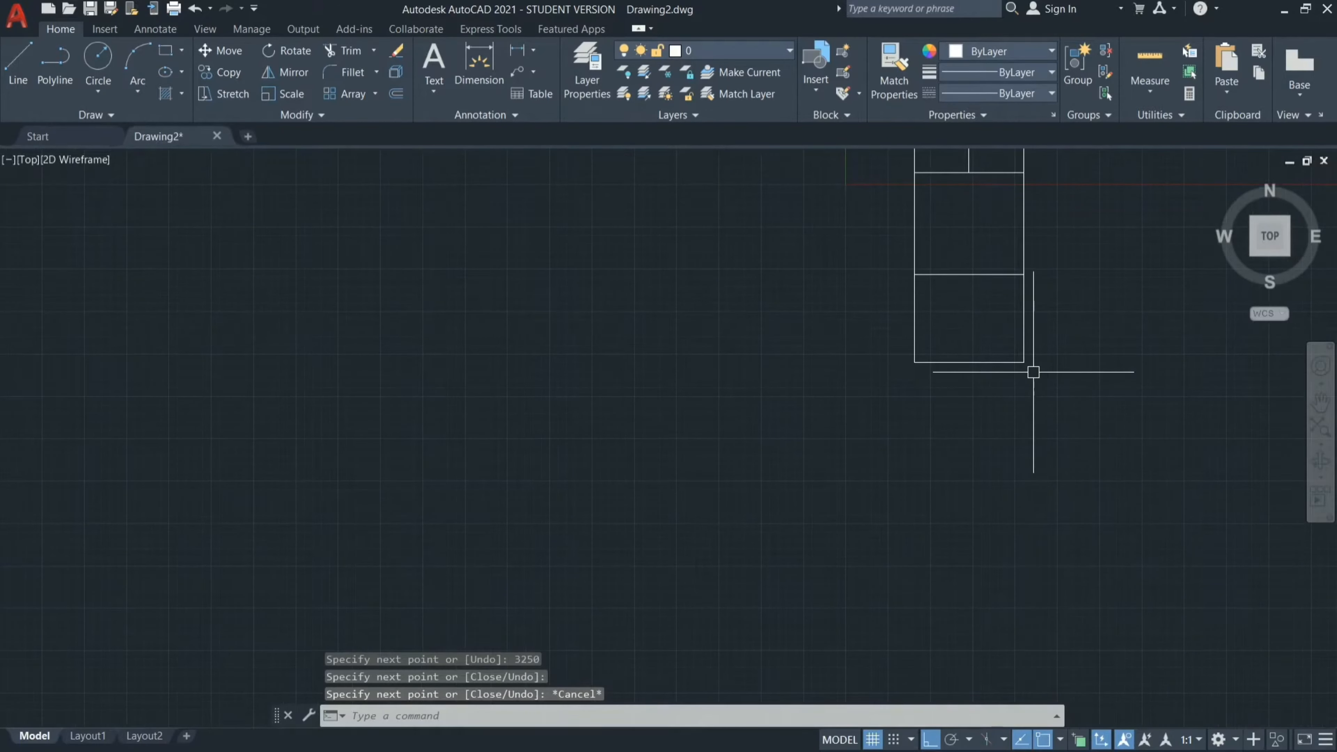
{"action": "left_click", "coordinate": [1320, 405]}
{"action": "left_click_drag", "start_coordinate": [1024, 270], "coordinate": [846, 396]}
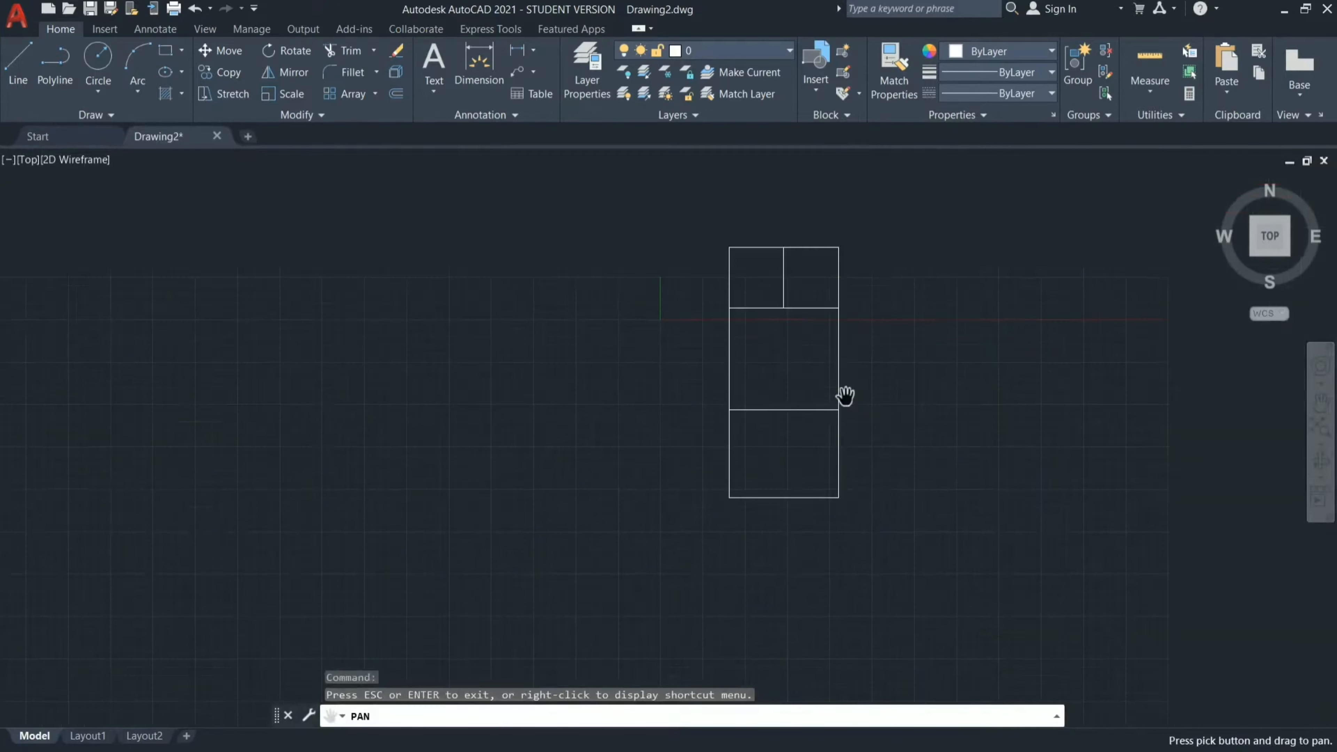
{"action": "key", "text": "Escape"}
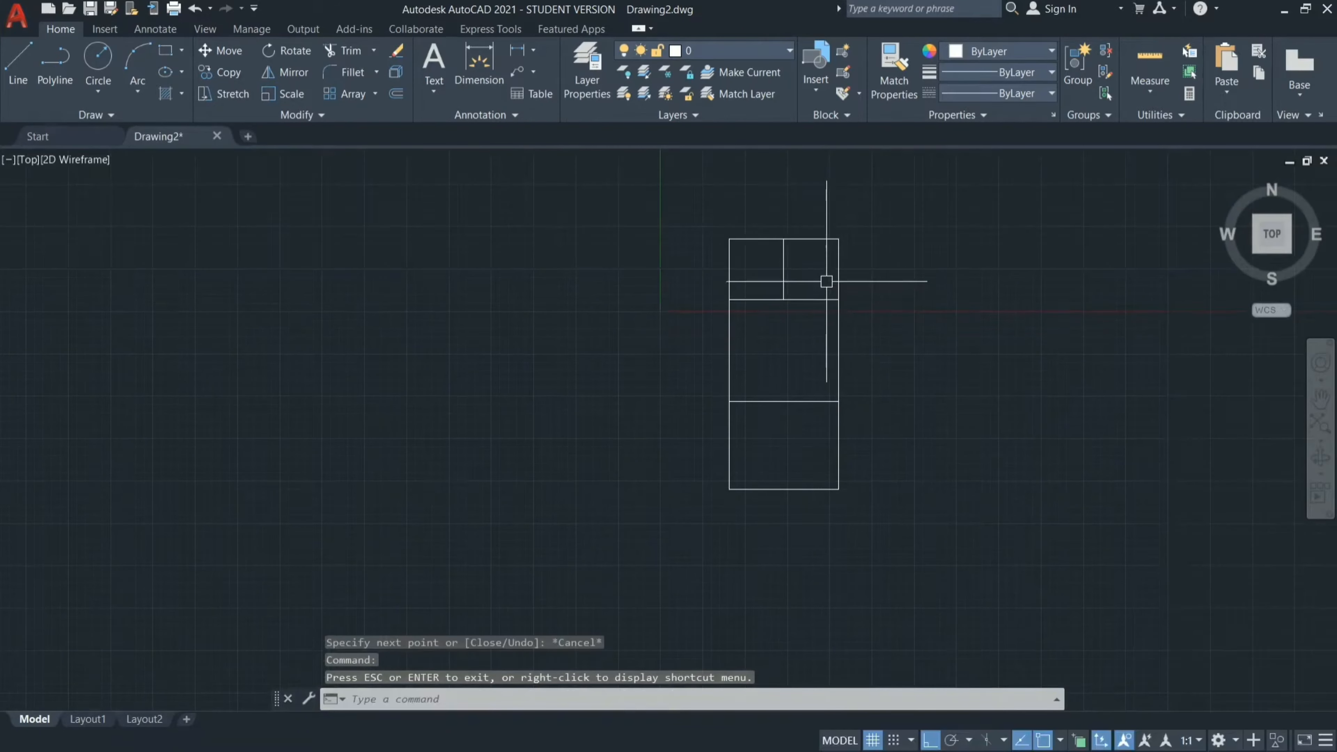
{"action": "scroll", "coordinate": [880, 463], "scroll_direction": "up", "scroll_amount": 9}
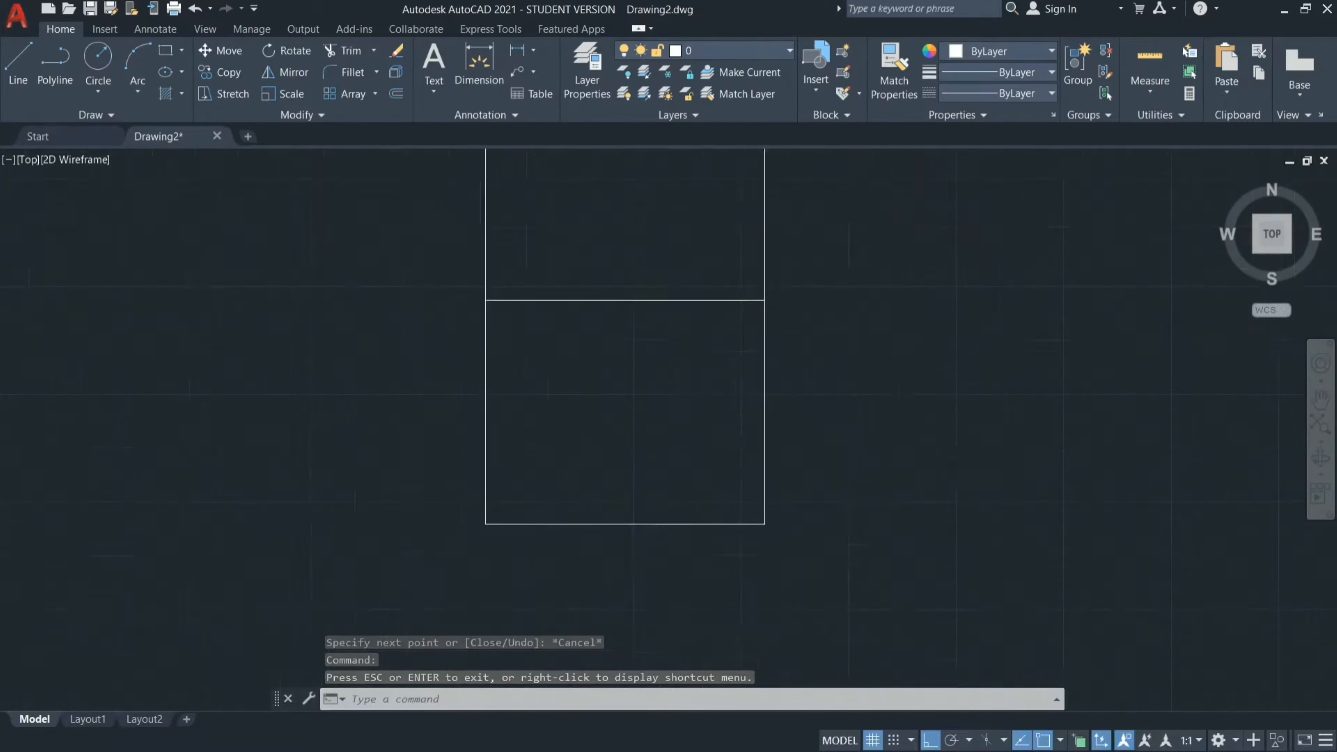
{"action": "type", "text": "l"}
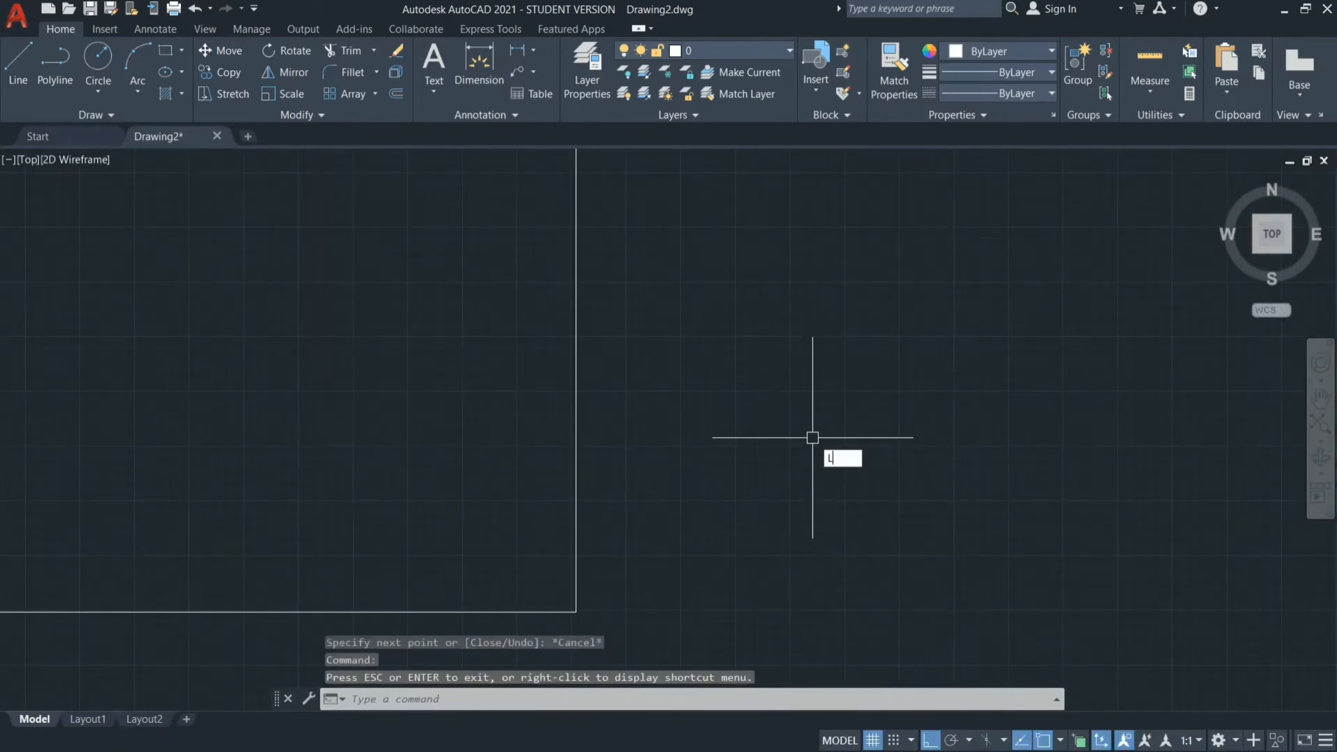
{"action": "key", "text": "Return"}
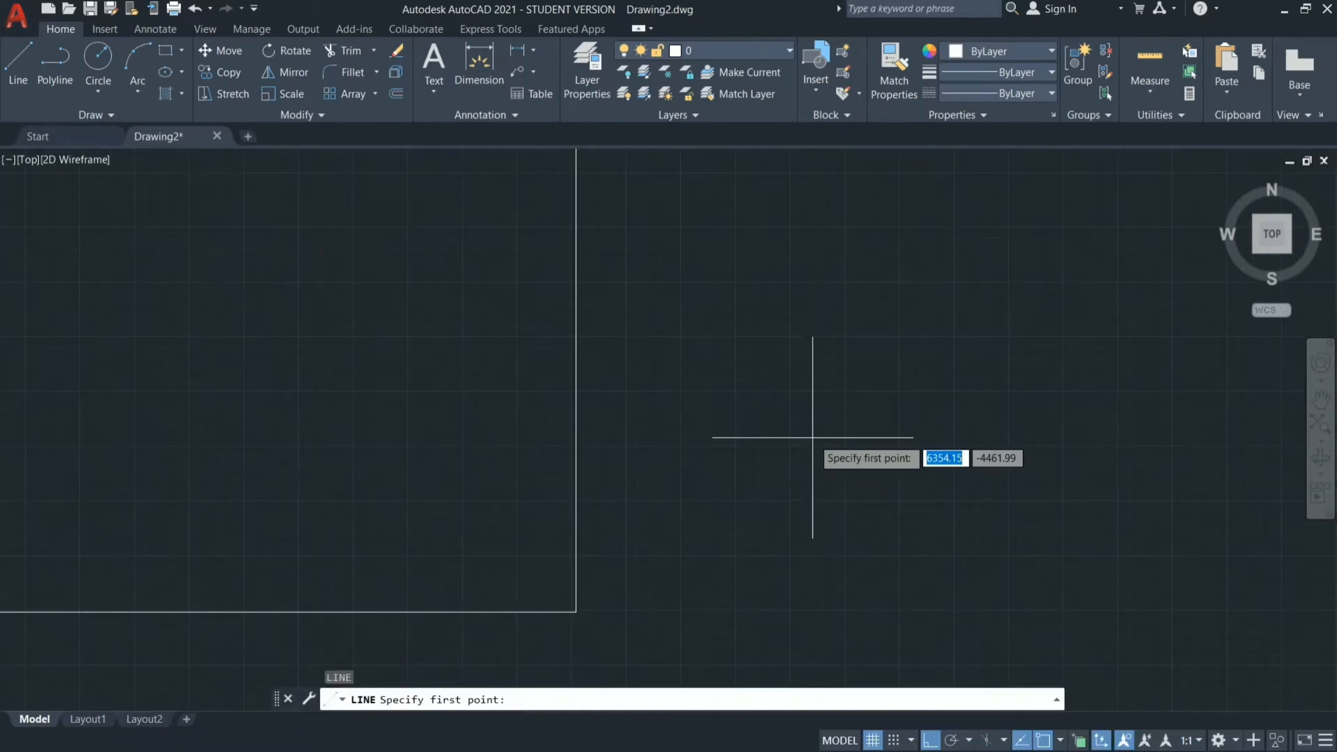
{"action": "left_click", "coordinate": [576, 612]}
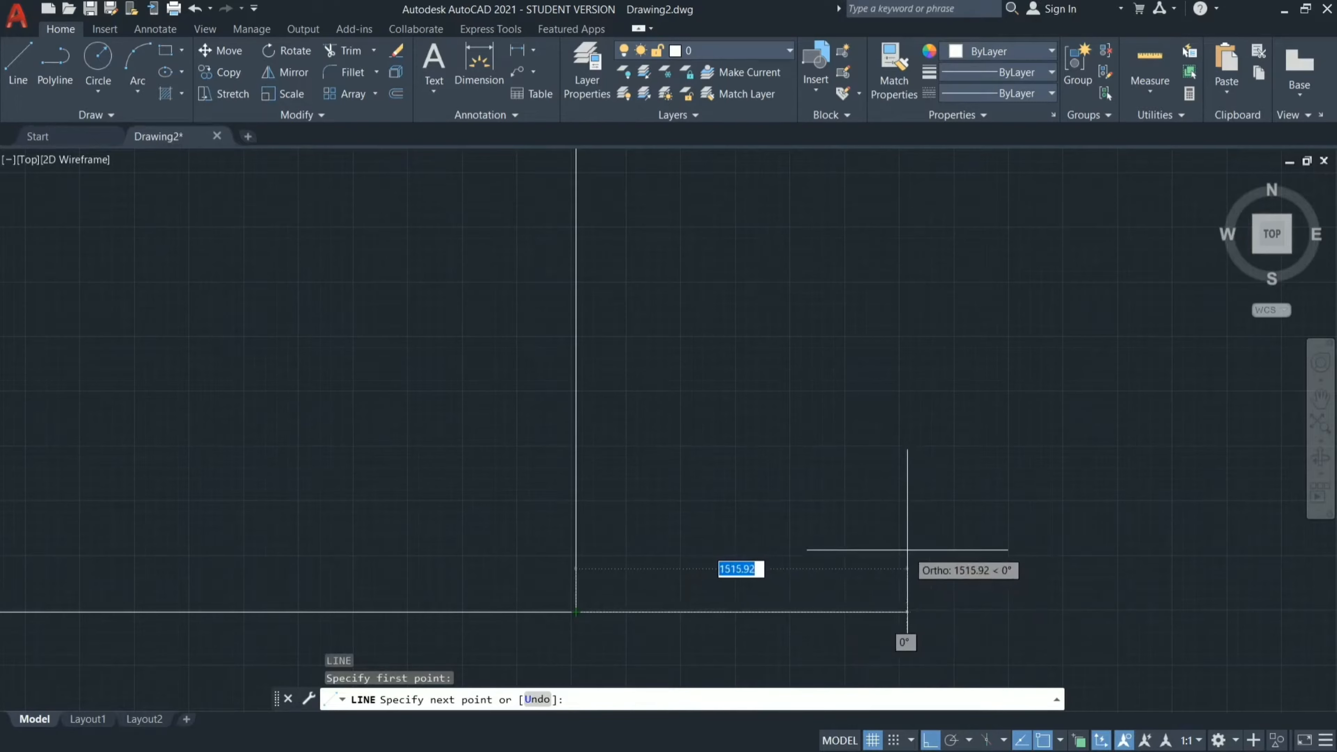
{"action": "scroll", "coordinate": [906, 547], "scroll_direction": "down", "scroll_amount": 8}
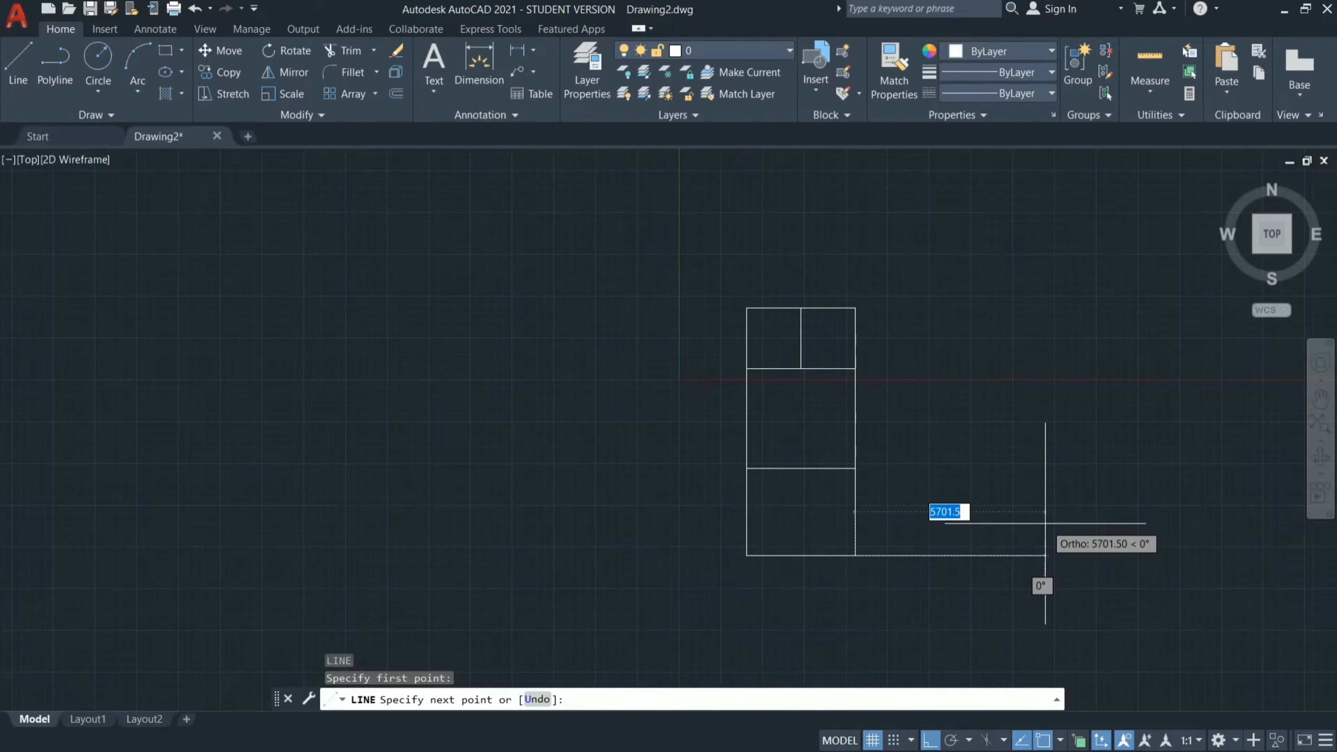
{"action": "type", "text": "3200"}
{"action": "key", "text": "Return"}
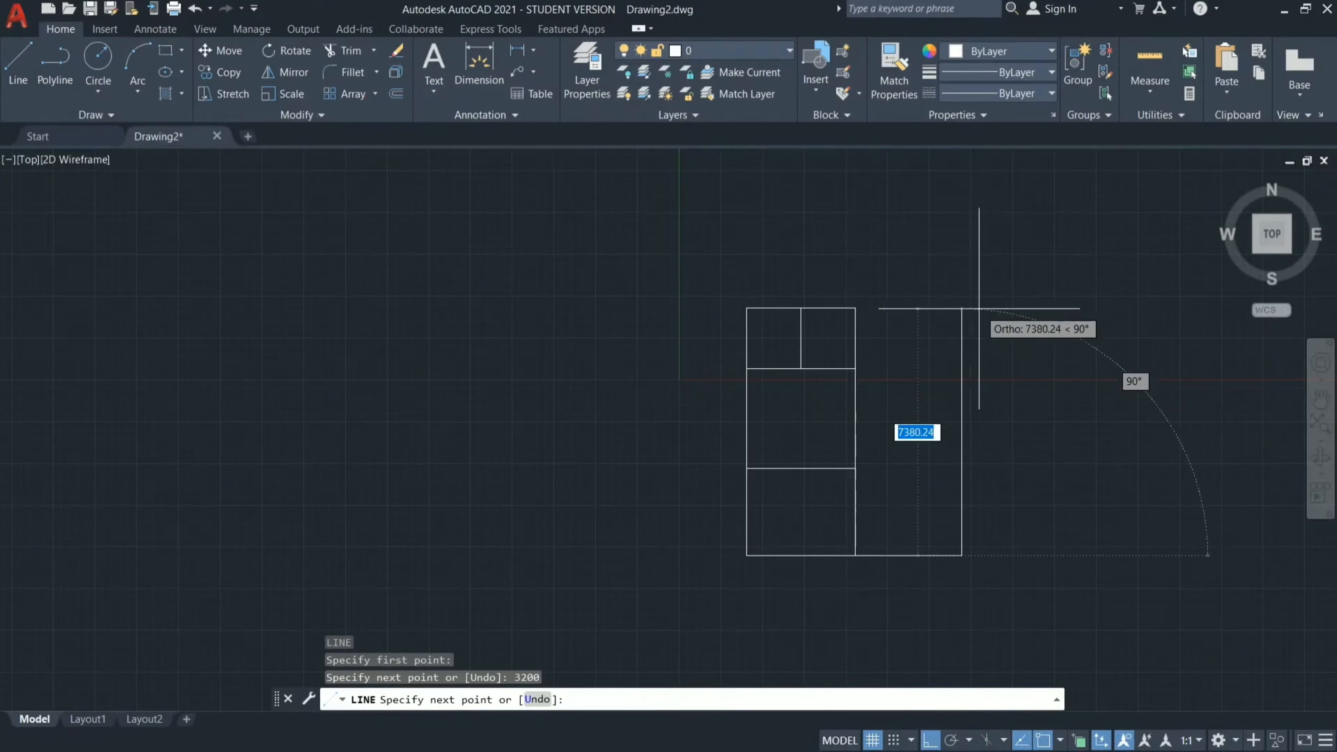
{"action": "type", "text": "4600"}
{"action": "key", "text": "Return"}
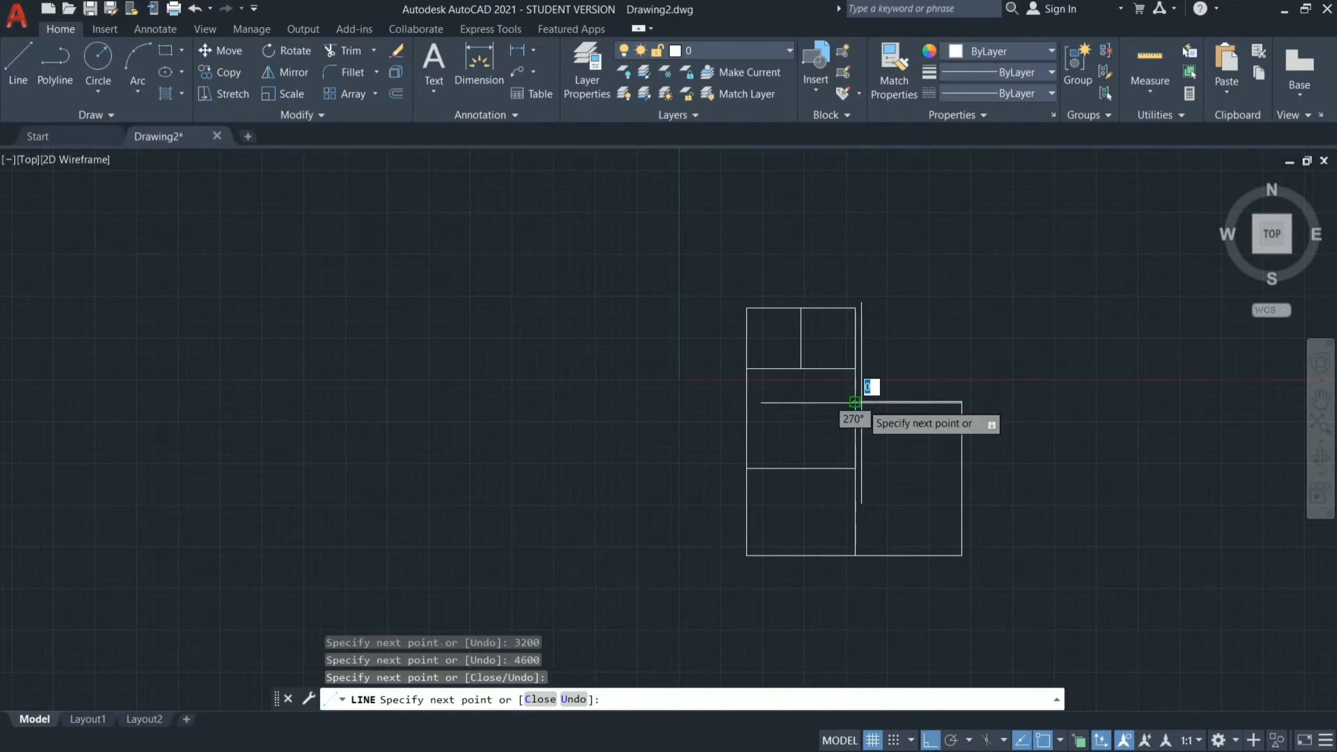
{"action": "key", "text": "Escape"}
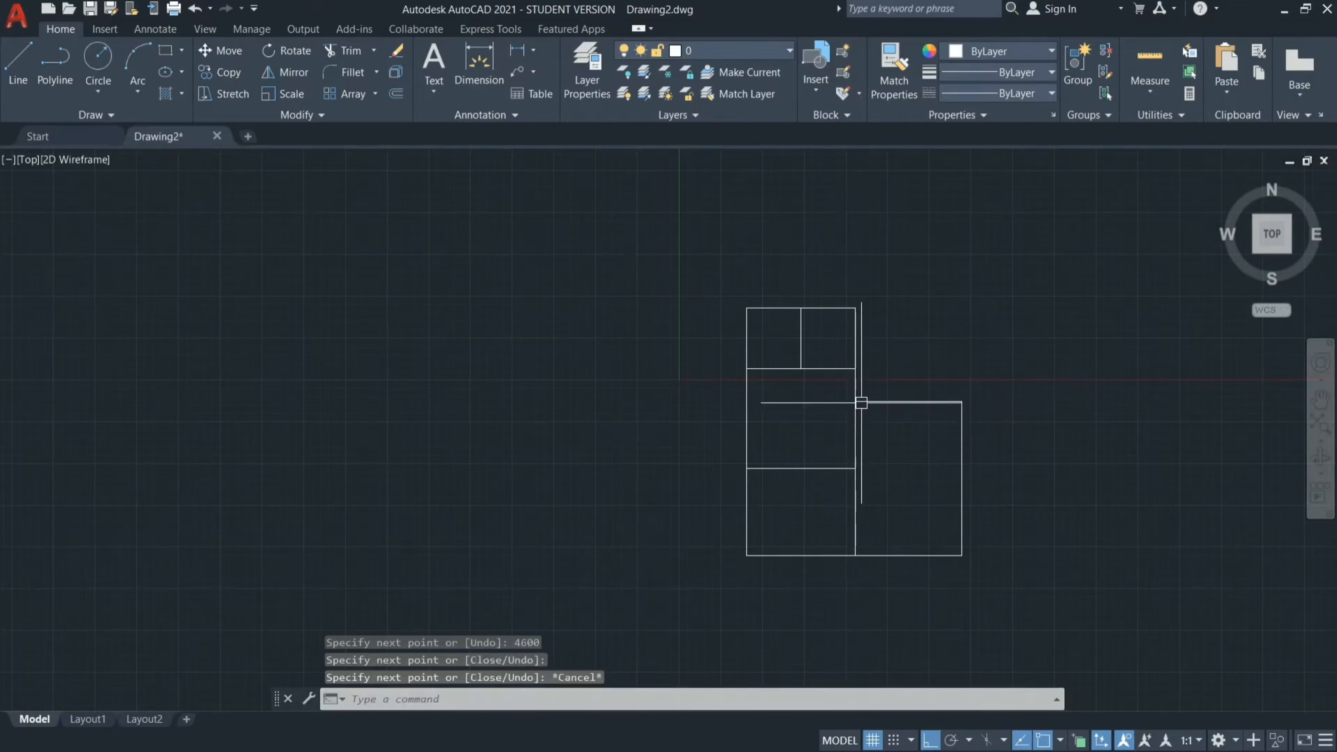
Draw the room above the 3200 x 4600 mm one: 2800 mm up from its upper-right corner, then left to the toilets' upper-right corner.
{"action": "key", "text": "Return"}
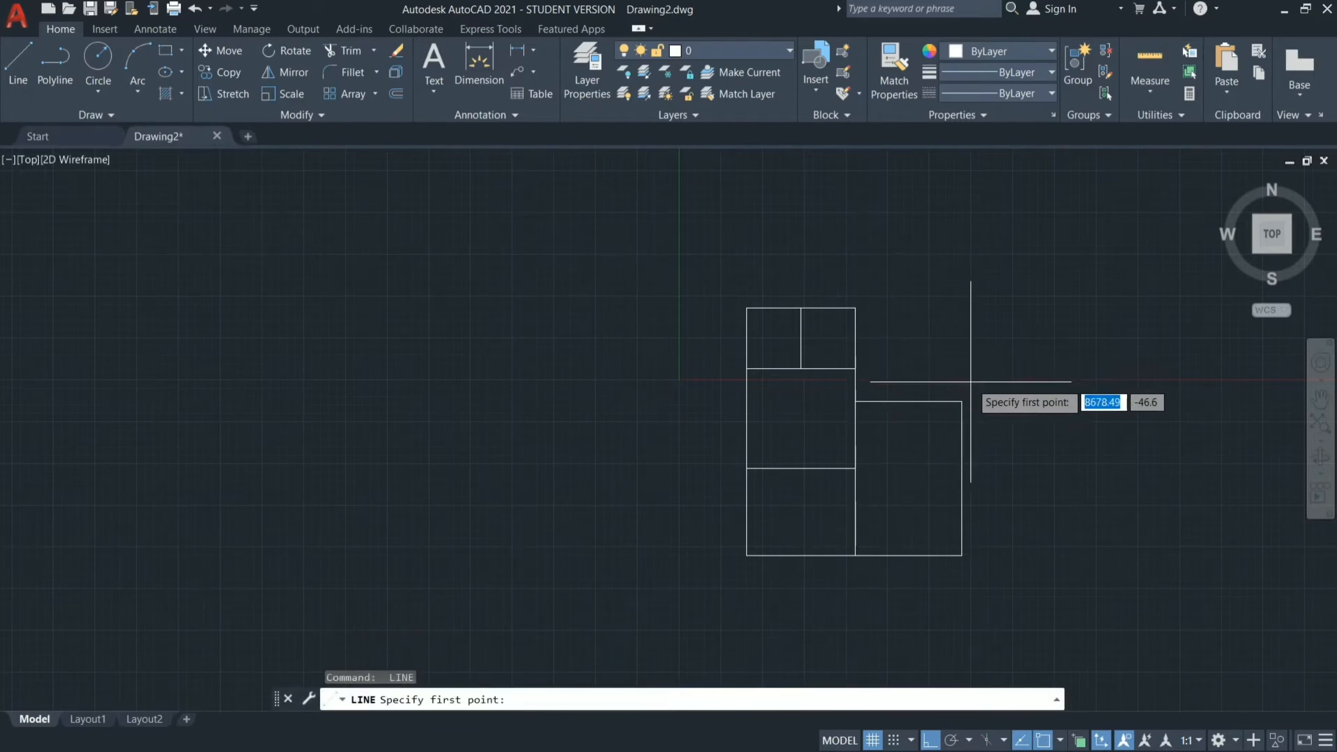
{"action": "left_click", "coordinate": [961, 401]}
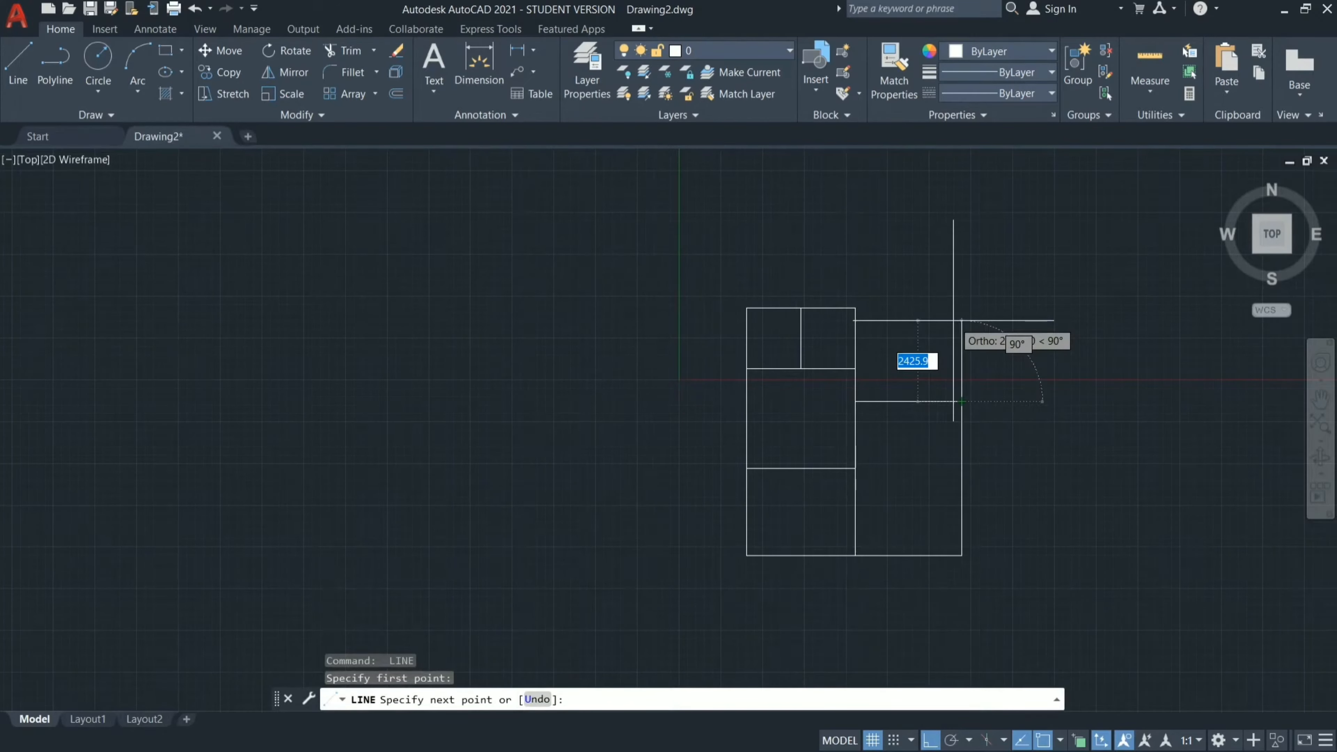
{"action": "type", "text": "2800"}
{"action": "key", "text": "Return"}
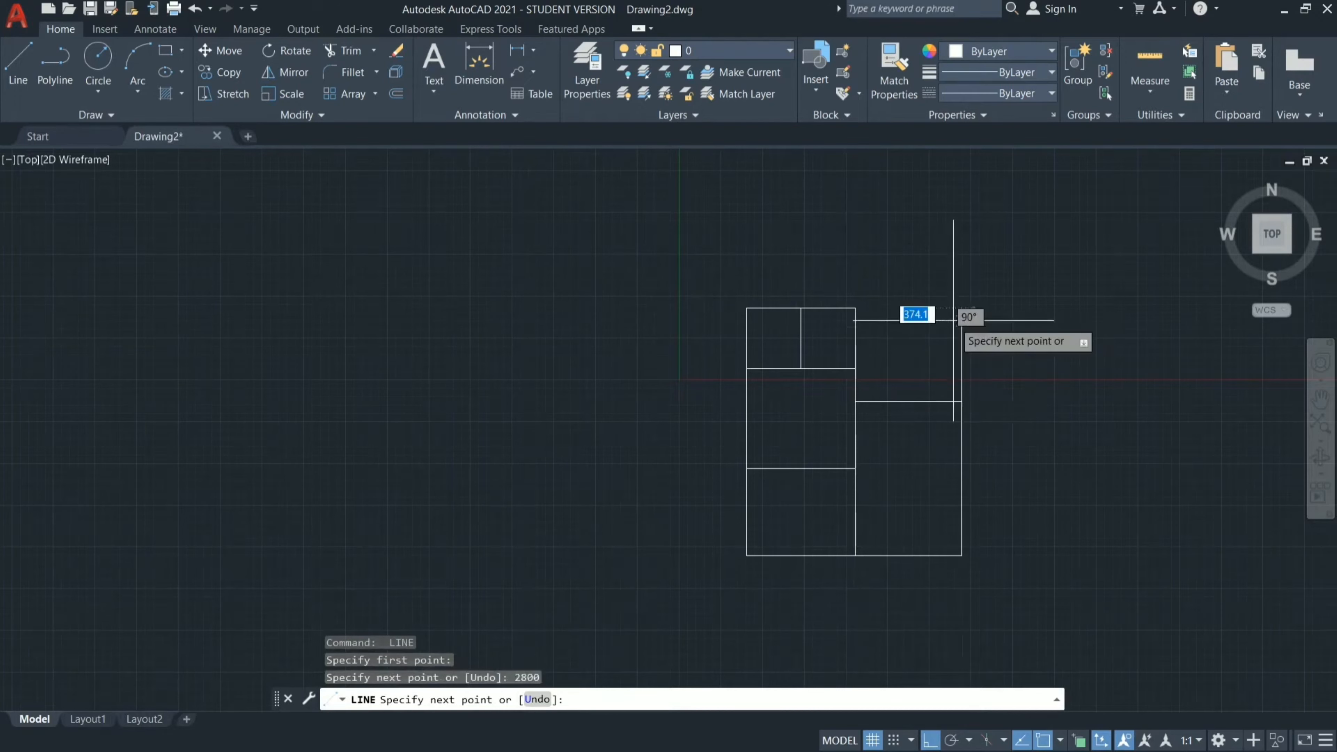
{"action": "left_click", "coordinate": [855, 308]}
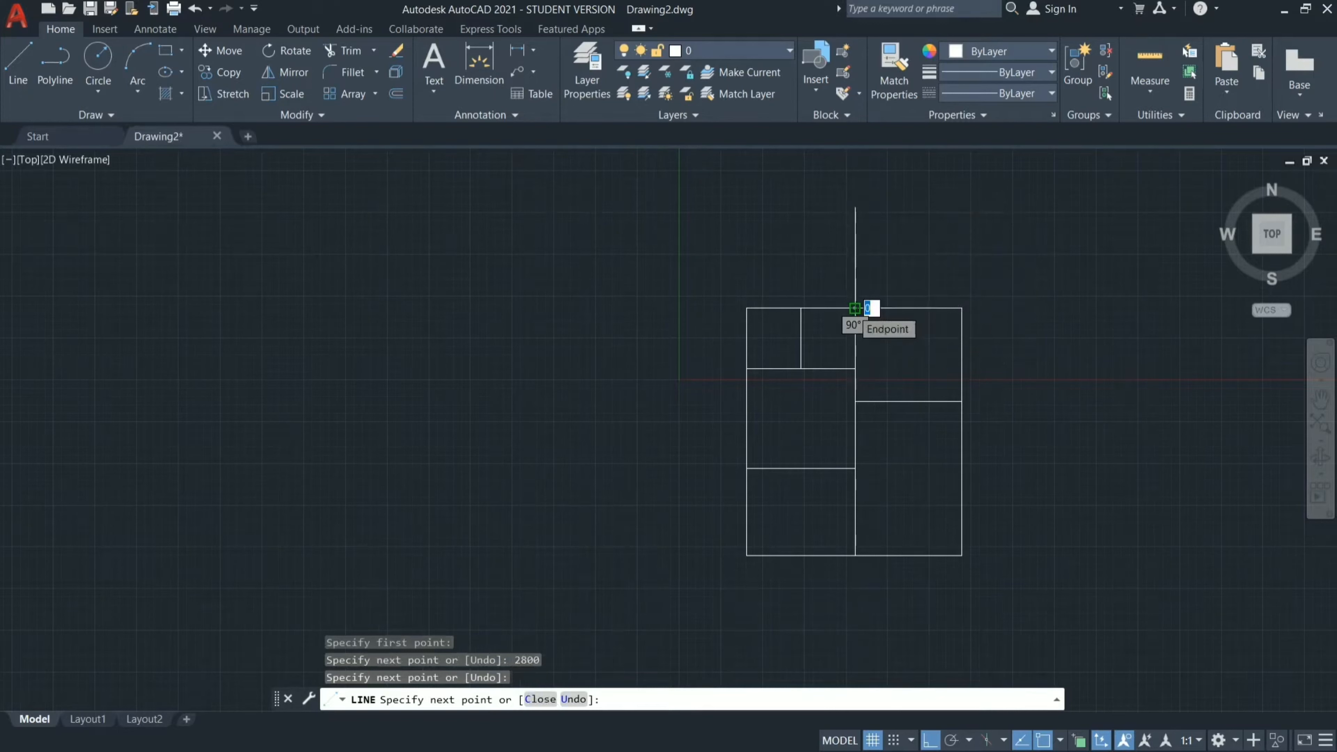
{"action": "key", "text": "Escape"}
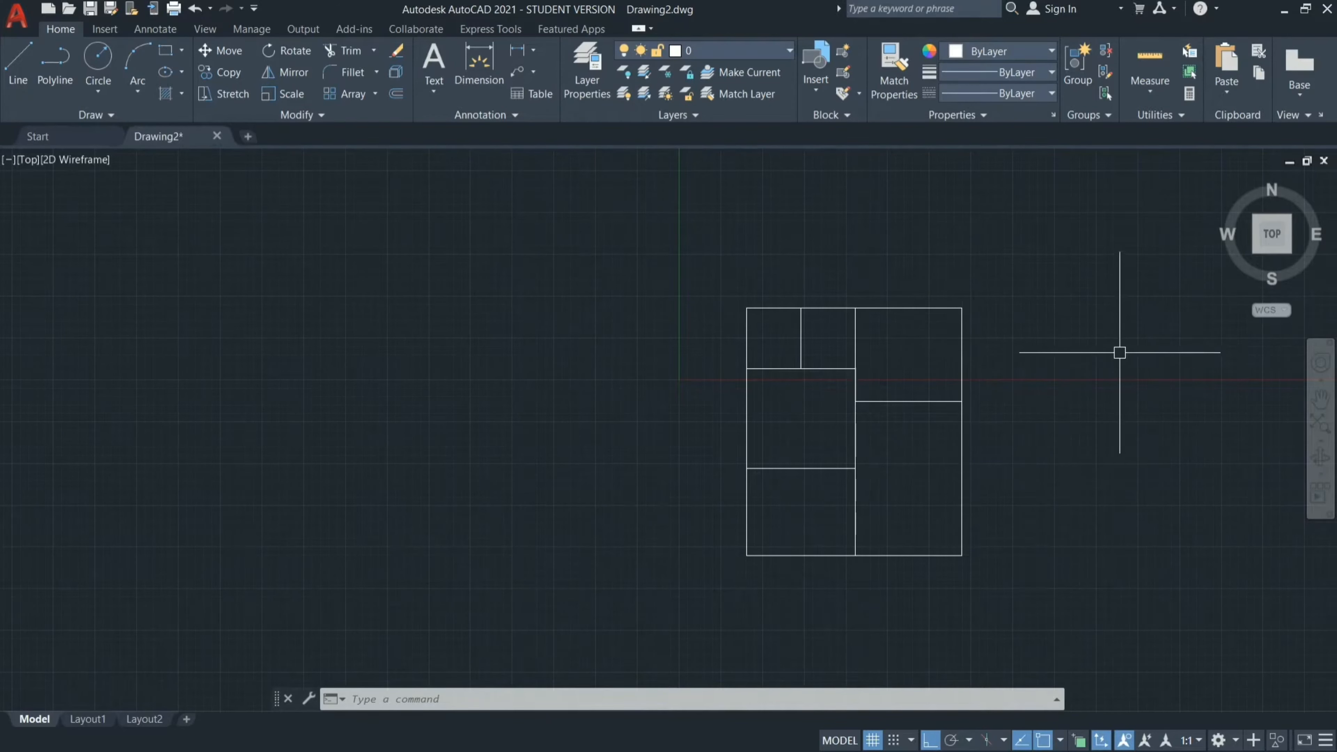
Draw a room from the plan's upper-right corner: 3300 mm rightward, 2800 mm down, and back left to the neighbouring room's lower-right corner.
{"action": "type", "text": "l"}
{"action": "key", "text": "Return"}
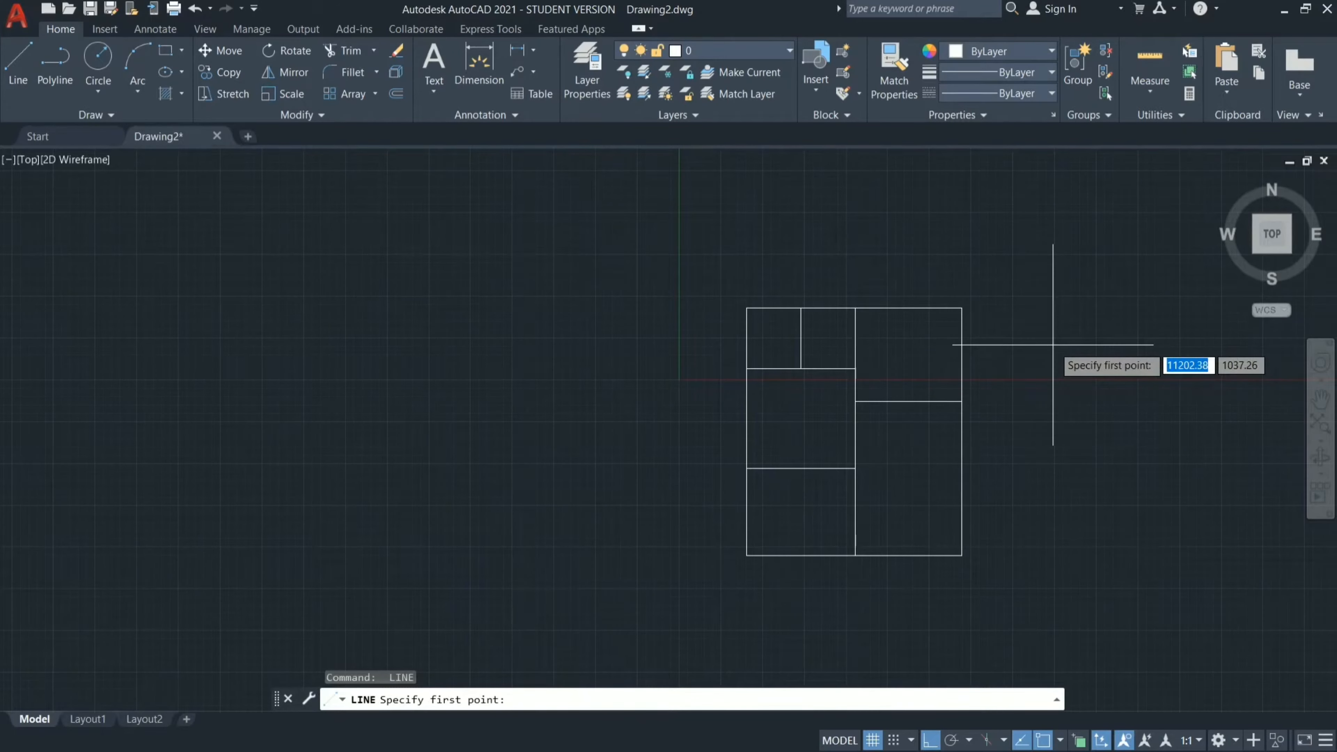
{"action": "left_click", "coordinate": [961, 308]}
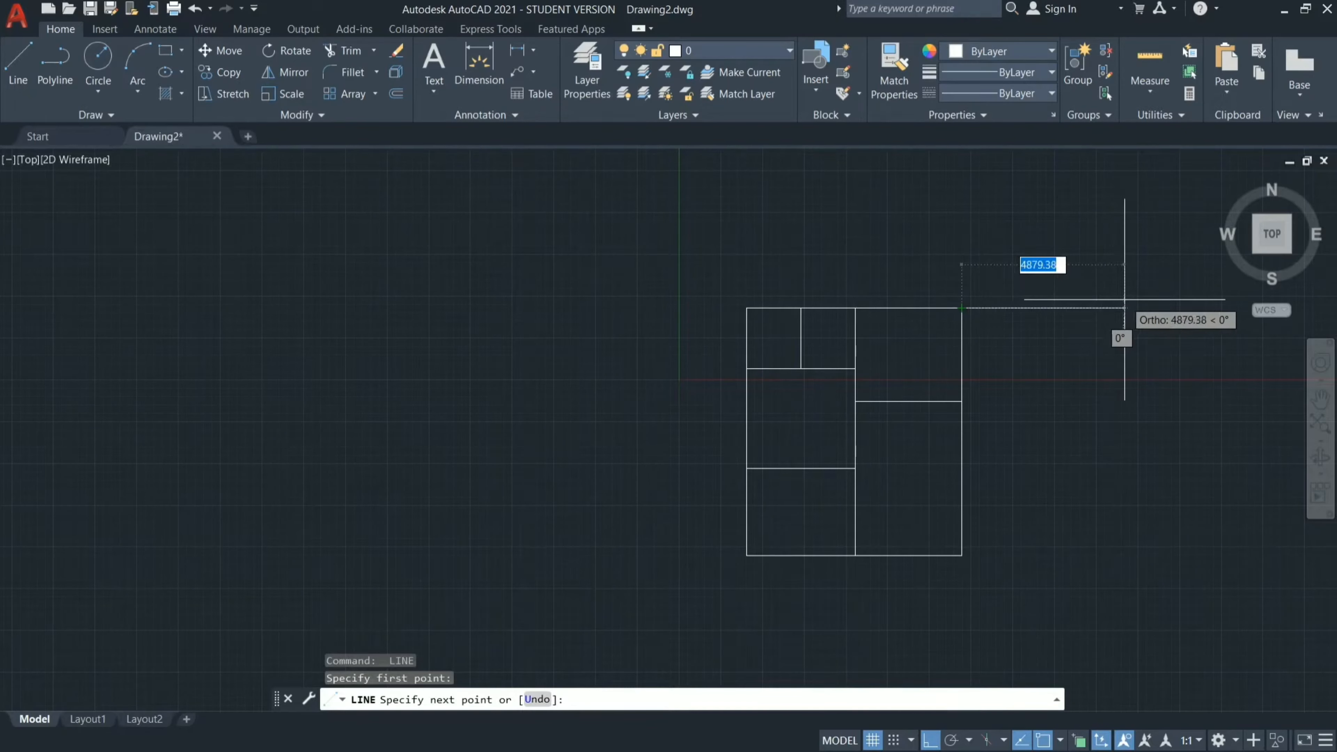
{"action": "type", "text": "3300"}
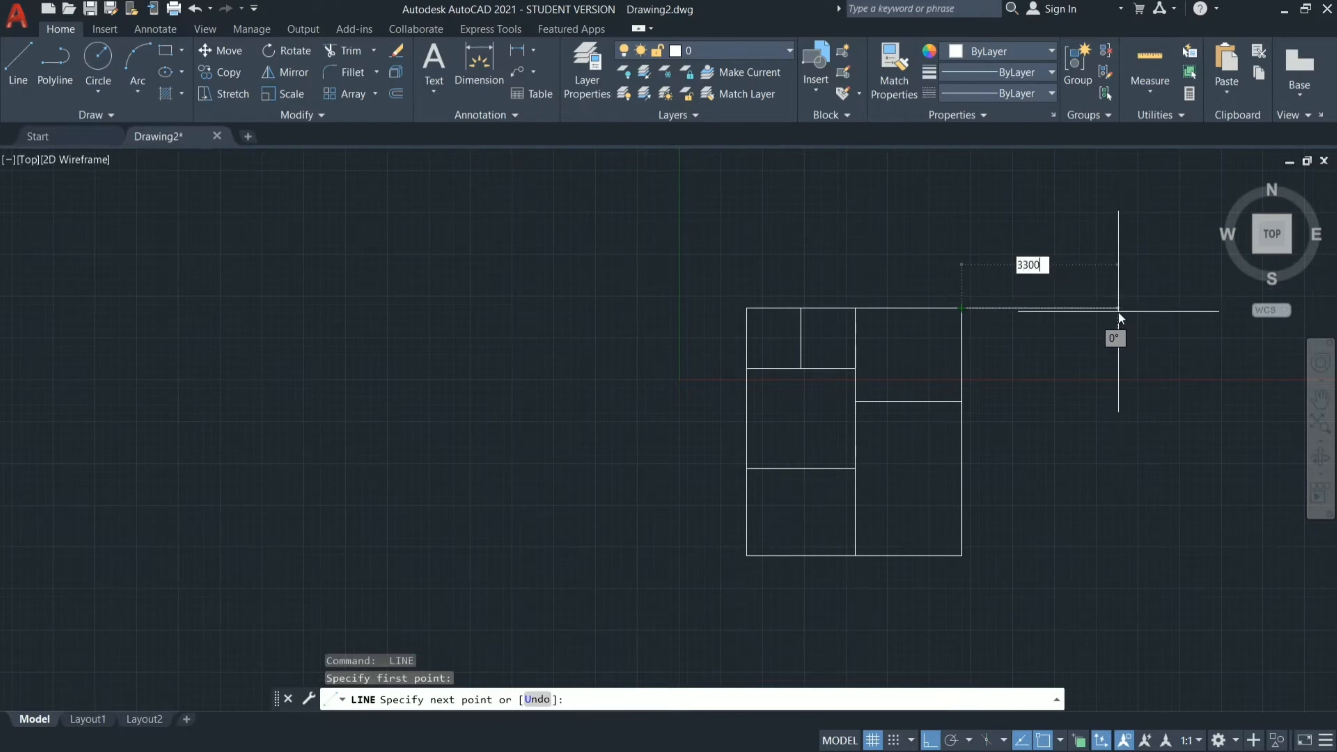
{"action": "key", "text": "Return"}
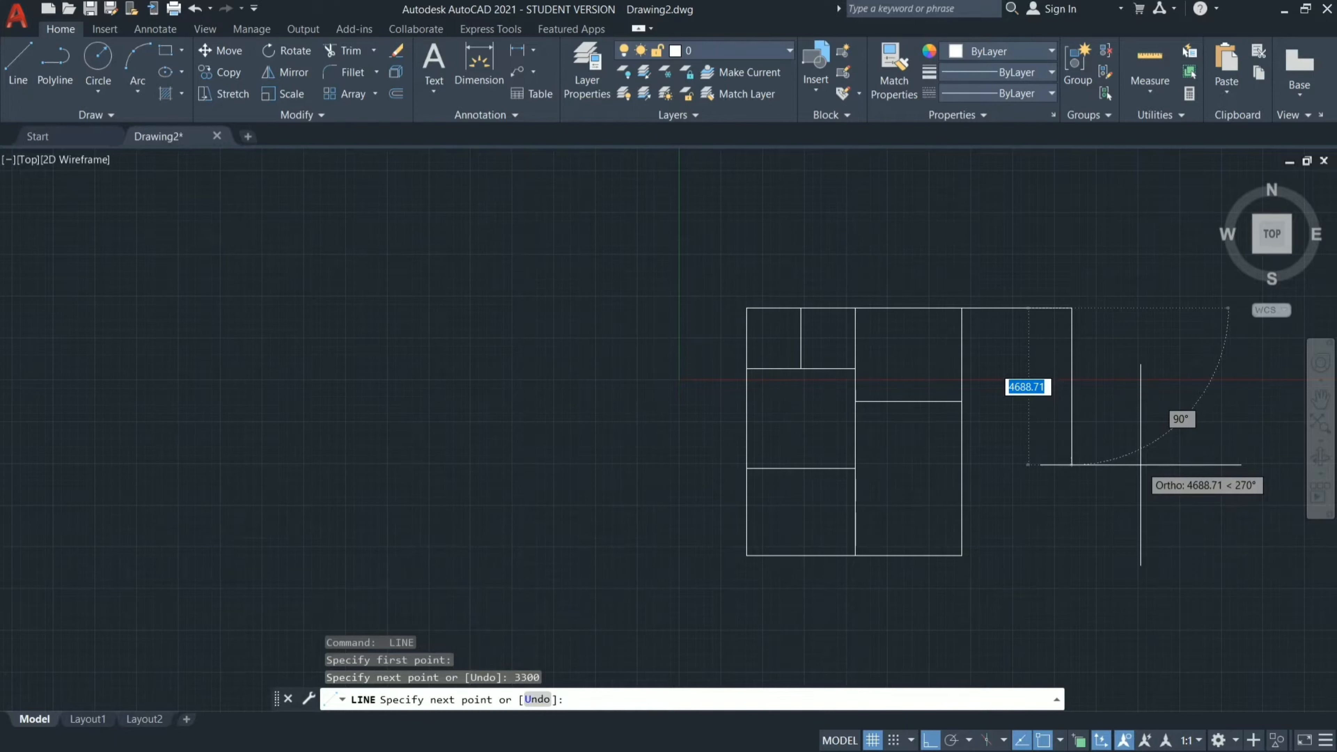
{"action": "type", "text": "2800"}
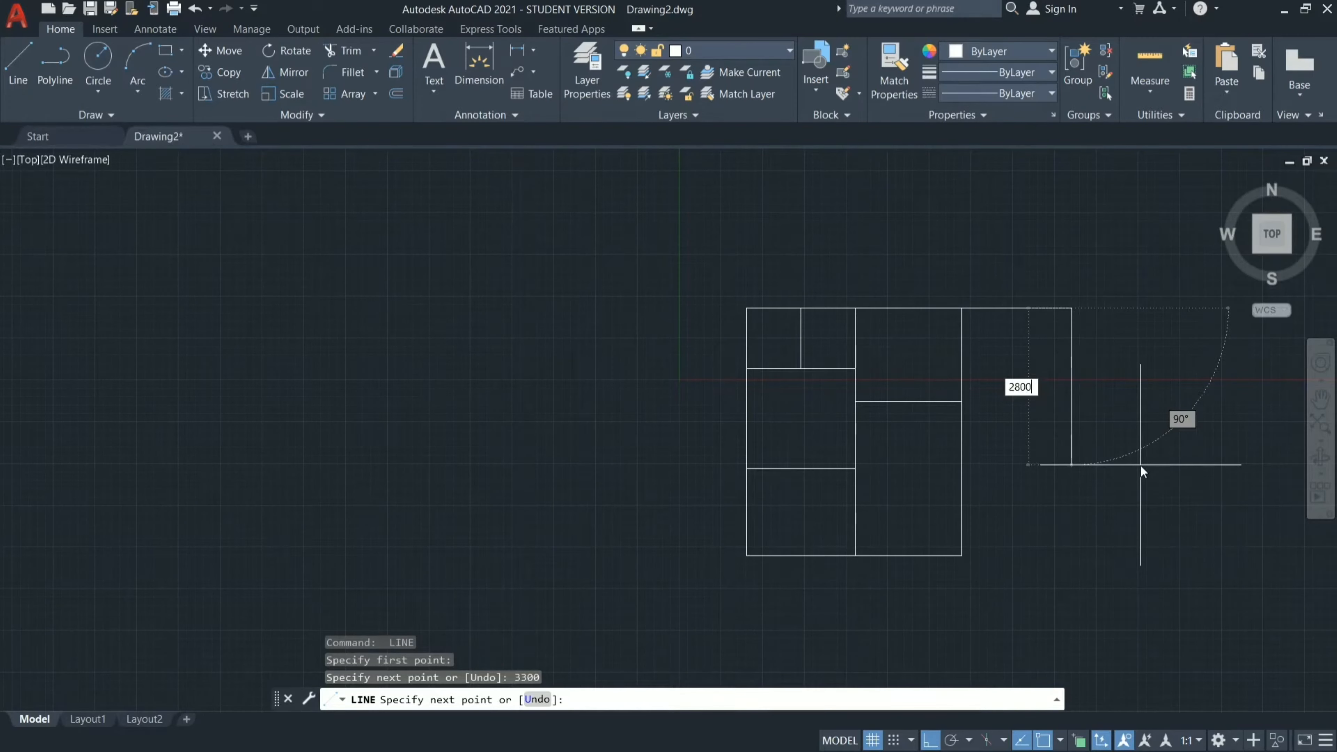
{"action": "key", "text": "Return"}
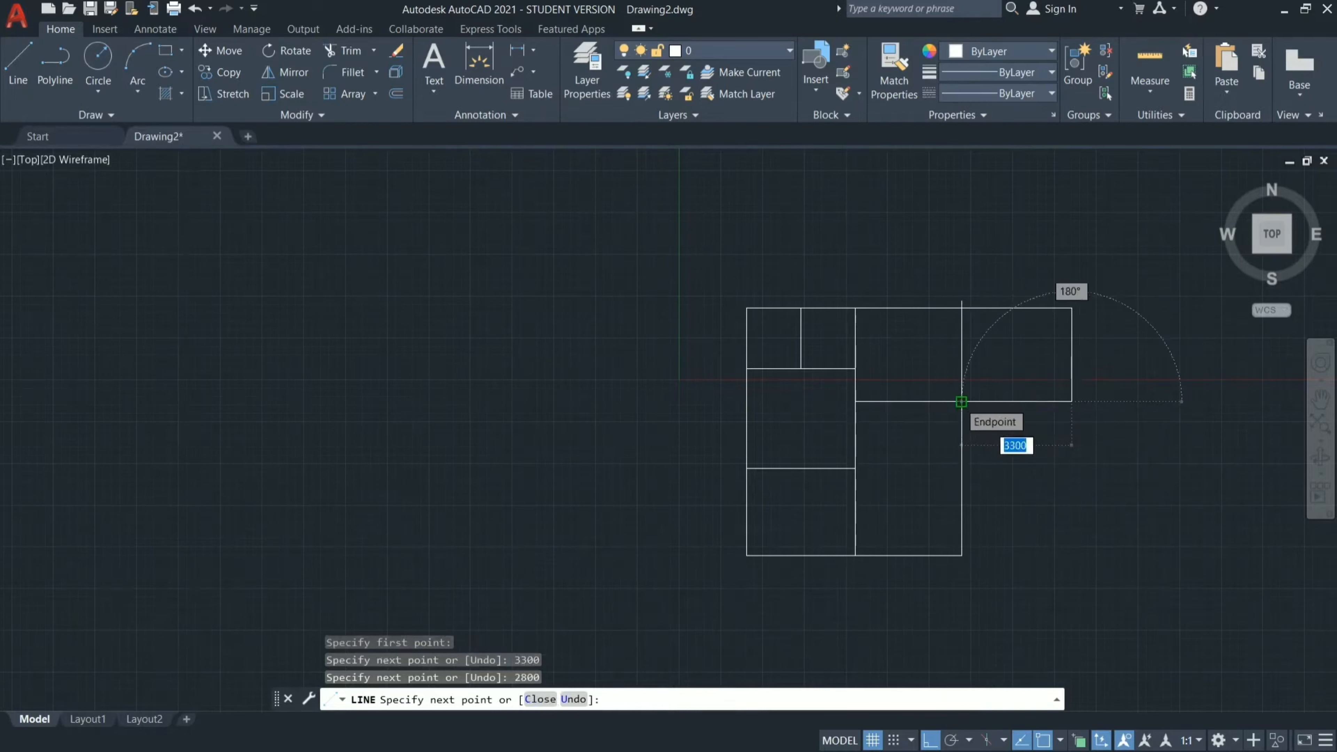
{"action": "left_click", "coordinate": [962, 402]}
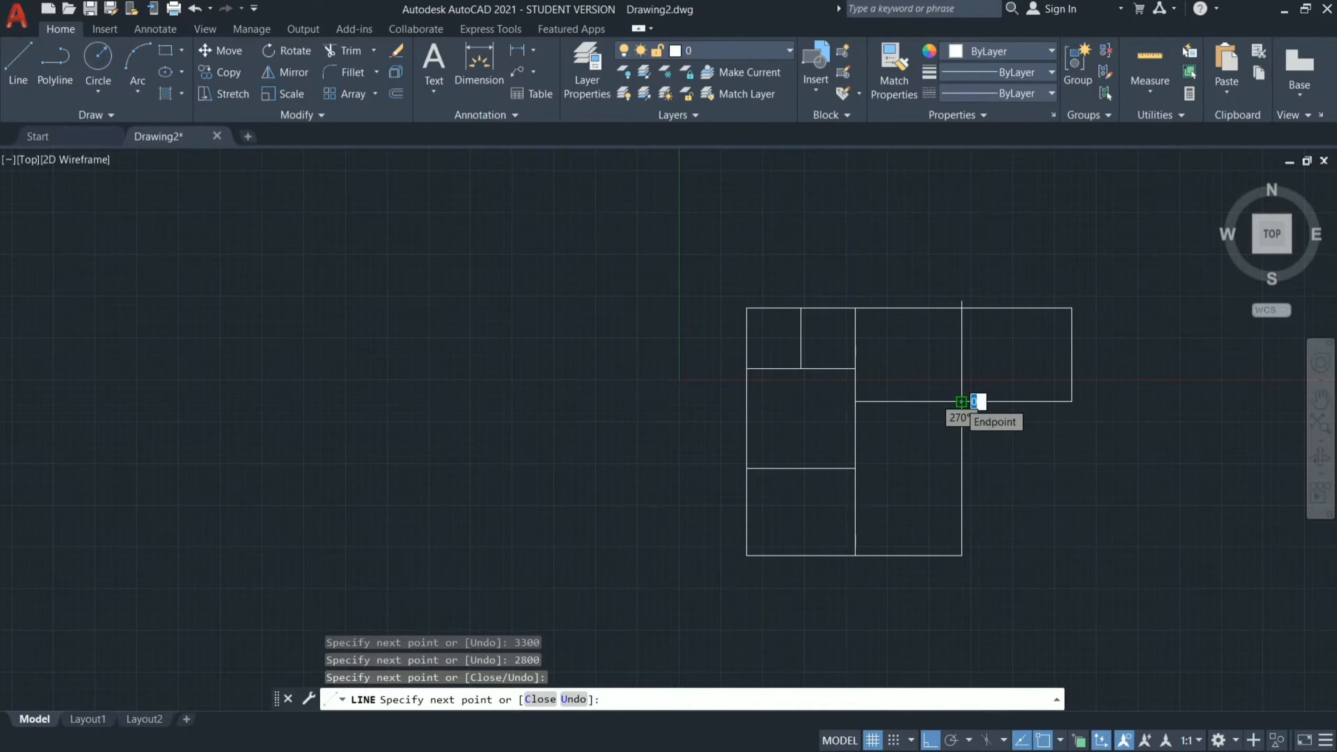
{"action": "key", "text": "Escape"}
Draw the room below the 3300 x 2800 mm one: 2600 mm down from its lower-right corner, then left to the existing vertical wall.
{"action": "key", "text": "Return"}
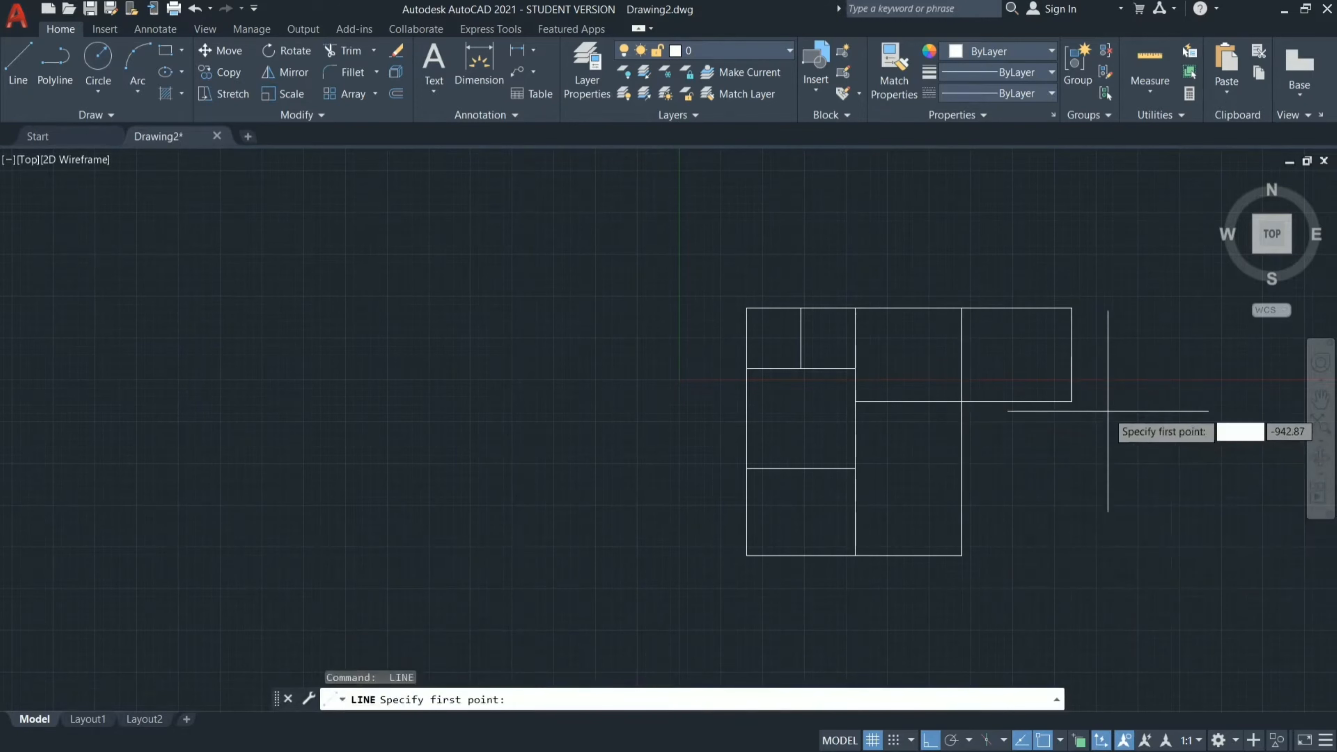
{"action": "left_click", "coordinate": [1072, 402]}
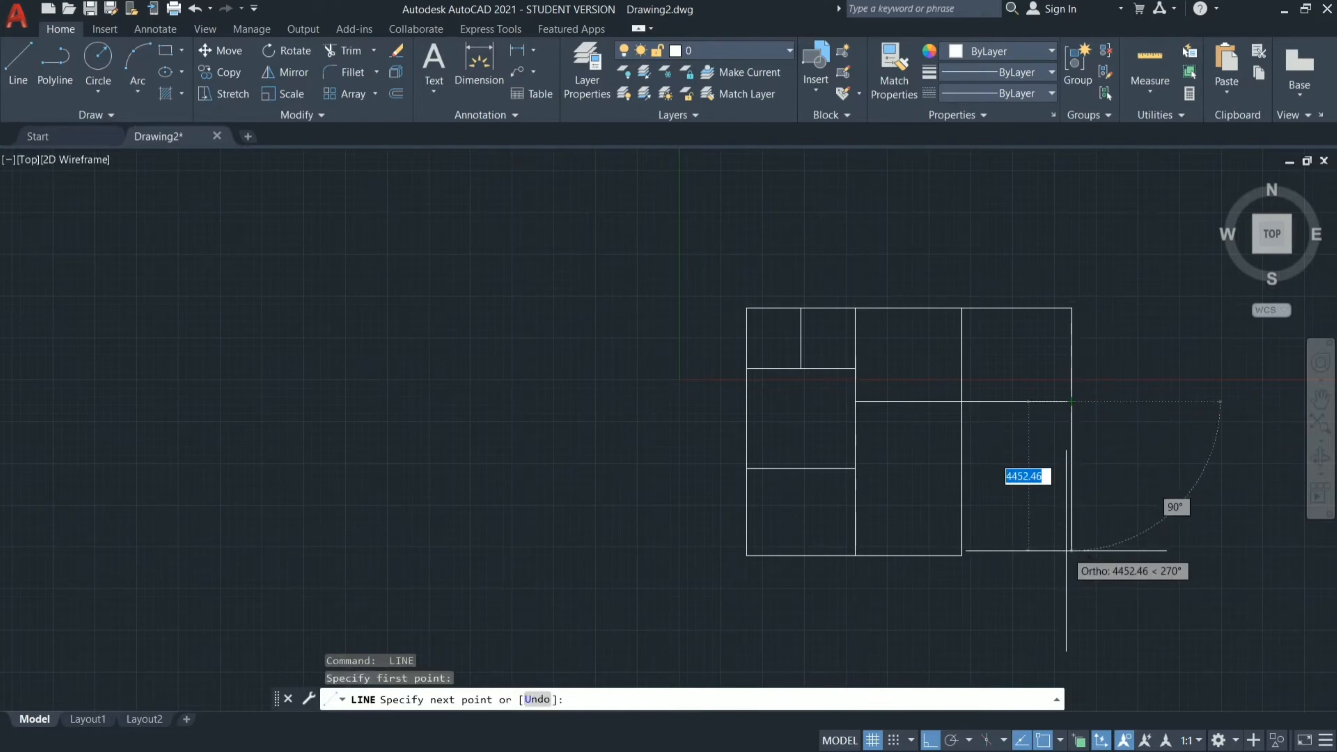
{"action": "type", "text": "2600"}
{"action": "key", "text": "Return"}
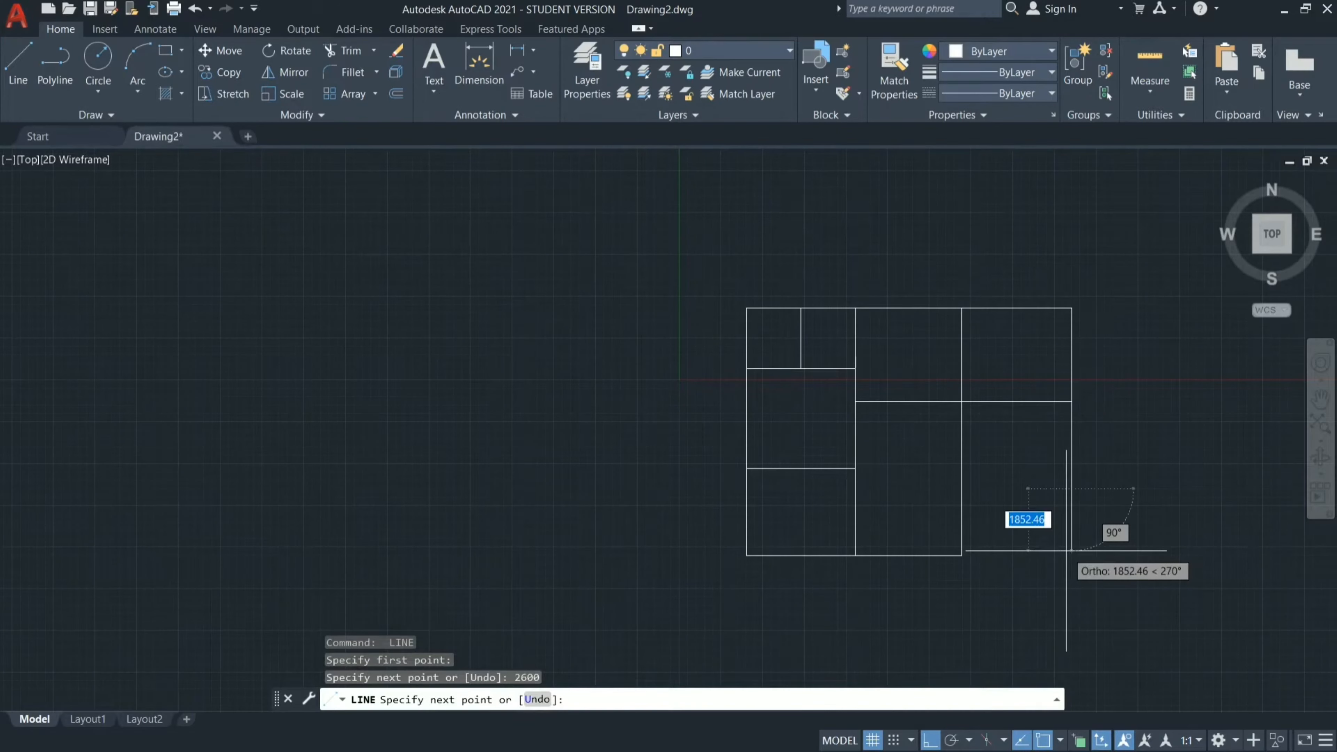
{"action": "left_click", "coordinate": [962, 488]}
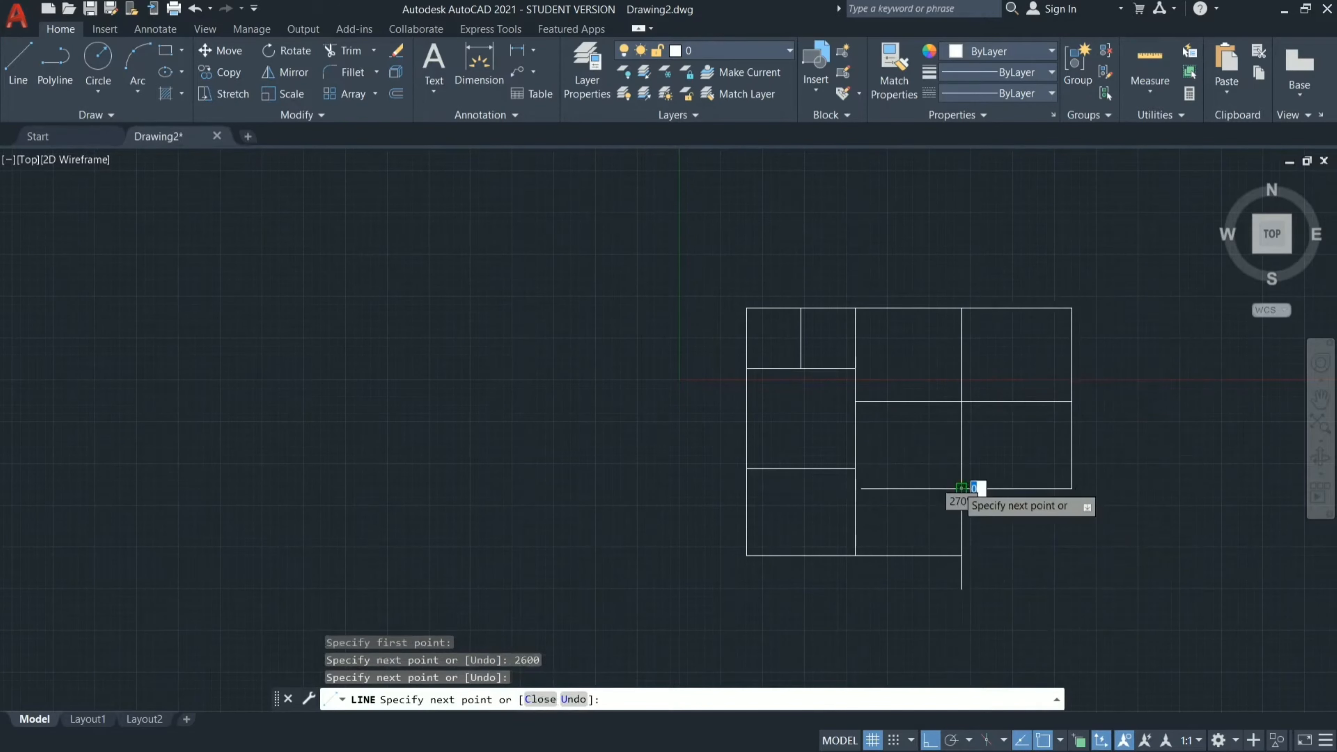
{"action": "key", "text": "Escape"}
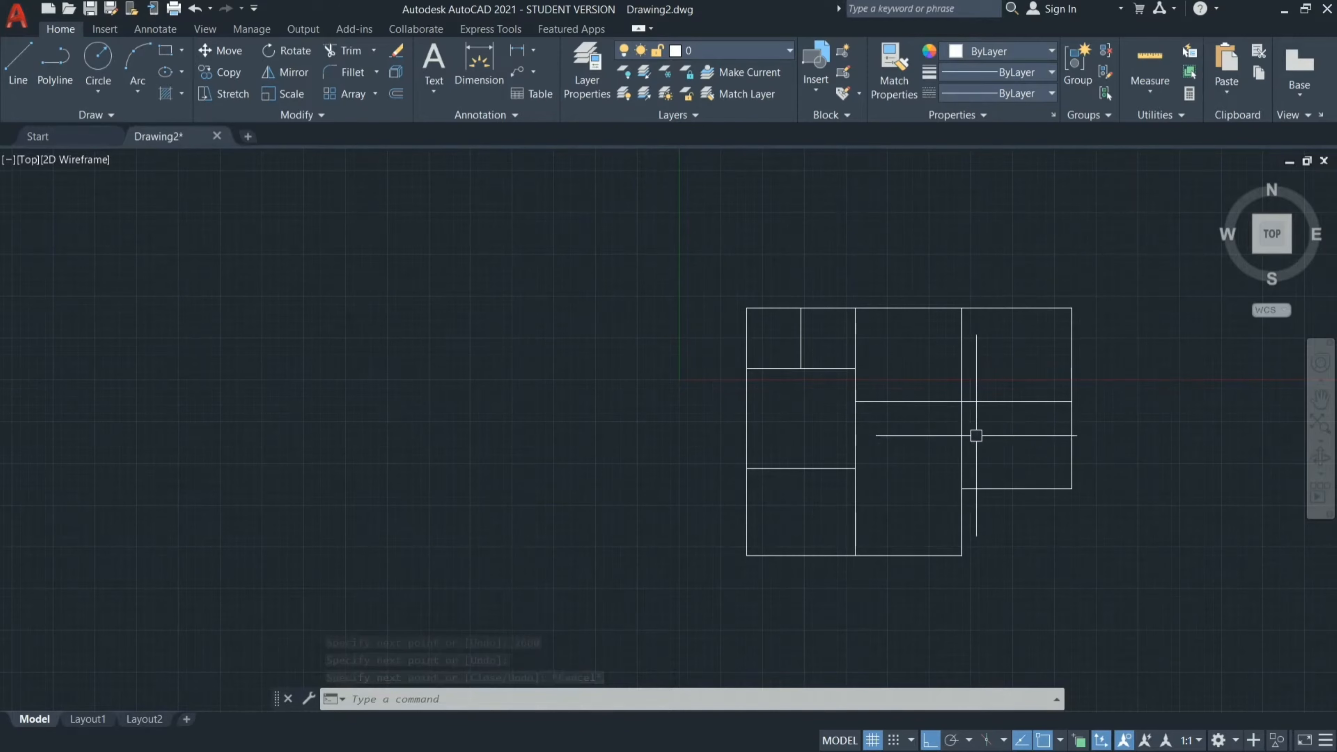
{"action": "scroll", "coordinate": [977, 435], "scroll_direction": "up", "scroll_amount": 2}
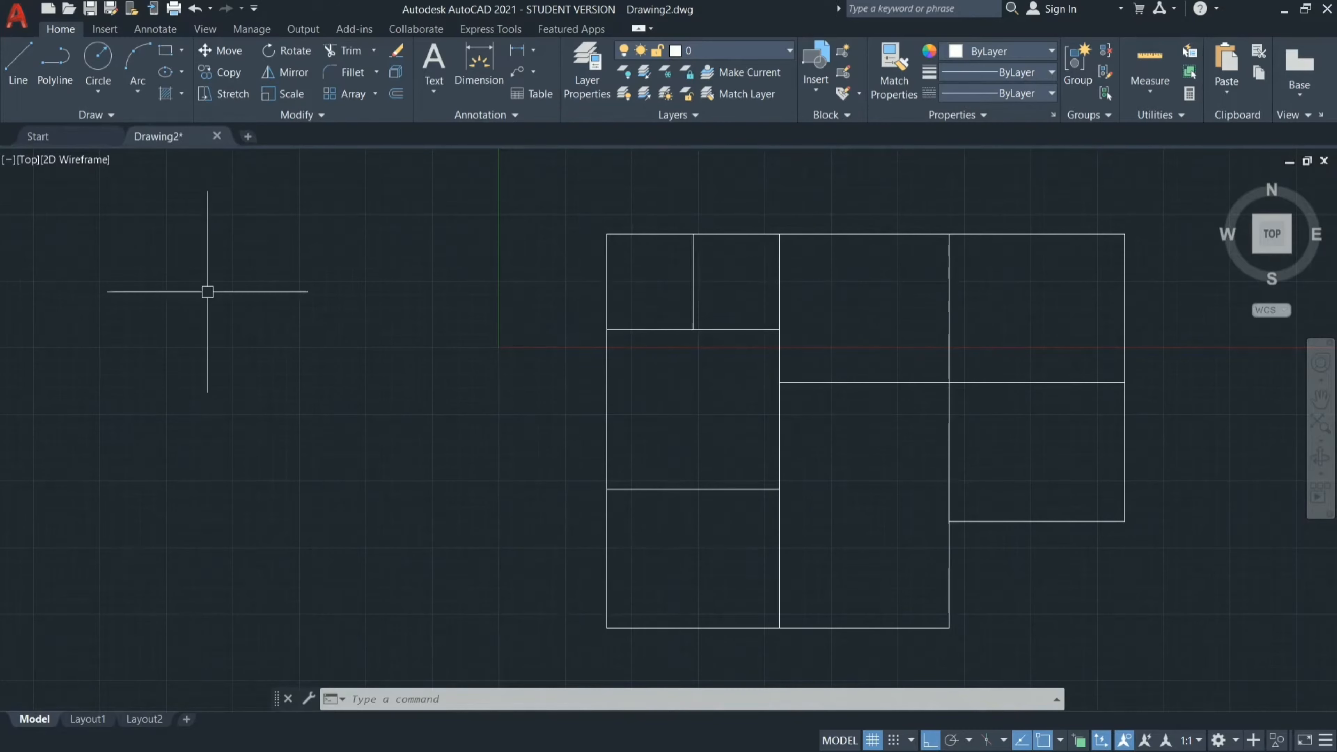
{"action": "left_click", "coordinate": [1282, 12]}
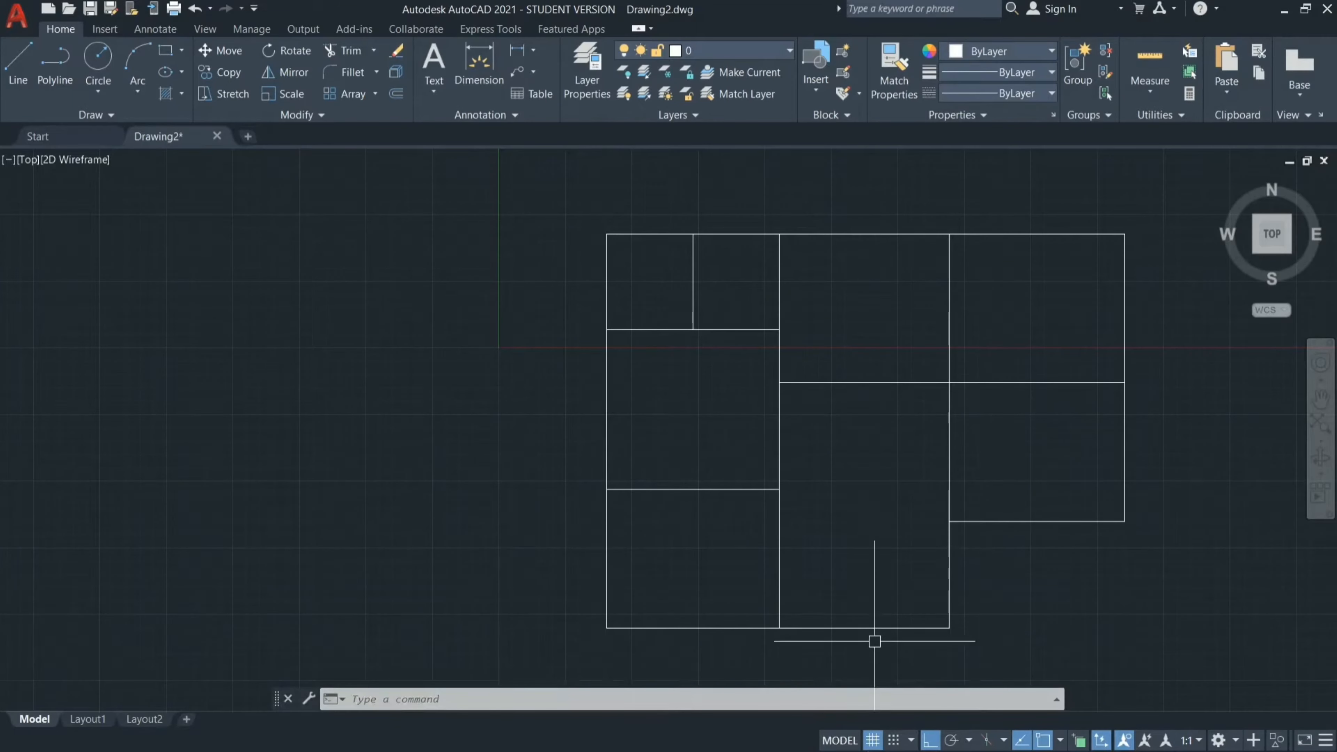
{"action": "scroll", "coordinate": [836, 650], "scroll_direction": "up", "scroll_amount": 2}
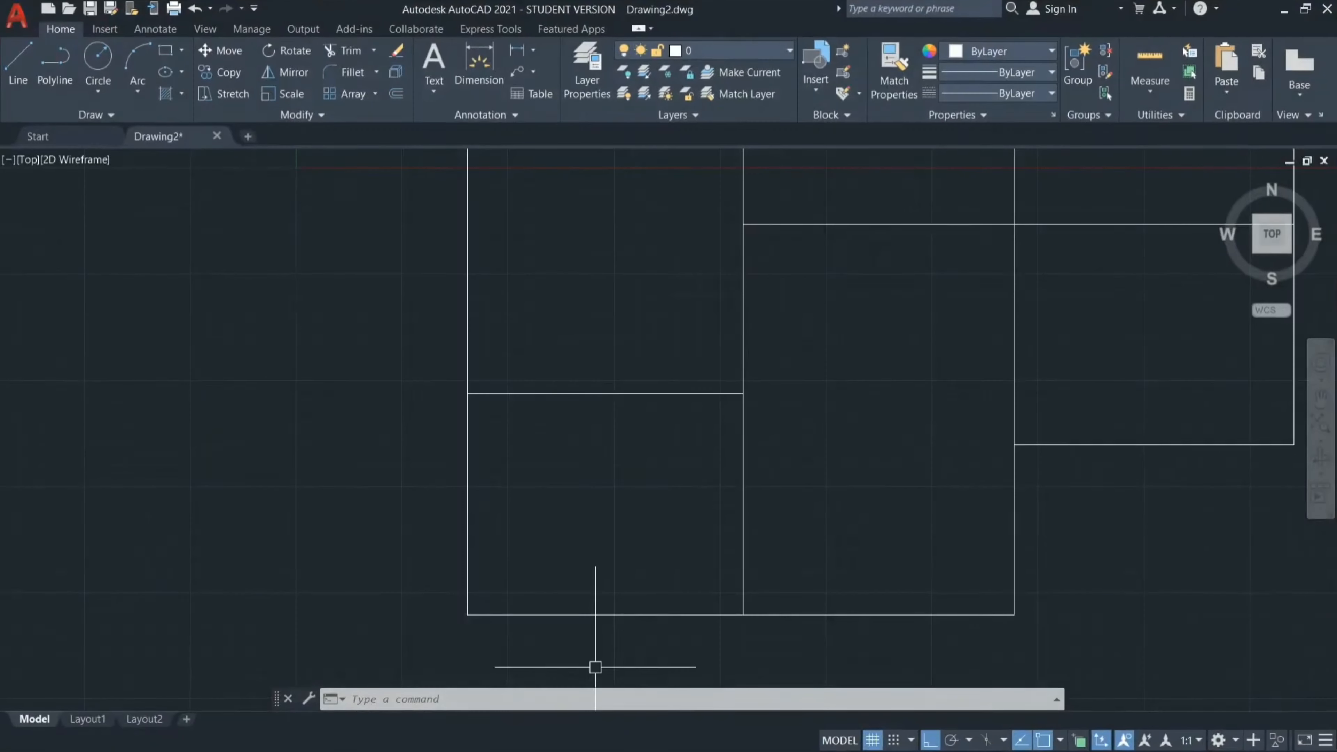
{"action": "left_click", "coordinate": [785, 649]}
{"action": "scroll", "coordinate": [814, 636], "scroll_direction": "up", "scroll_amount": 5}
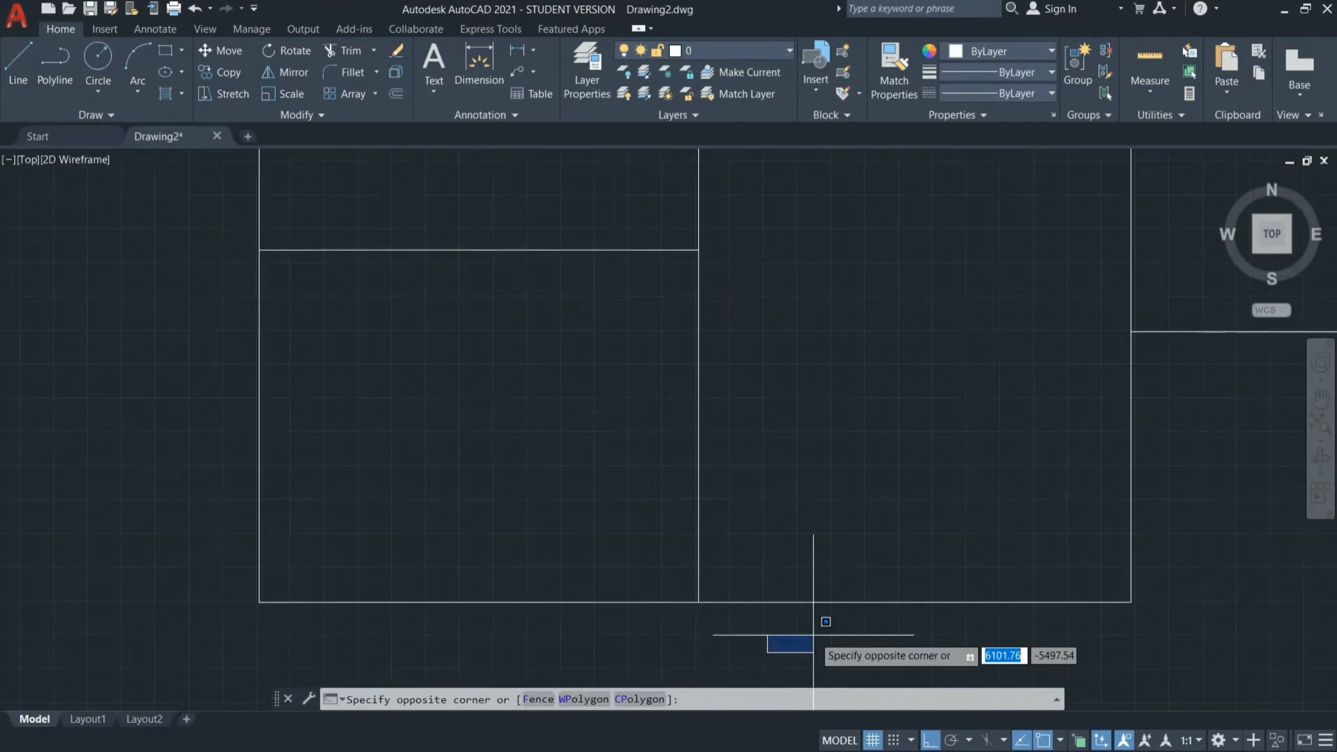
{"action": "key", "text": "Escape"}
{"action": "key", "text": "Escape"}
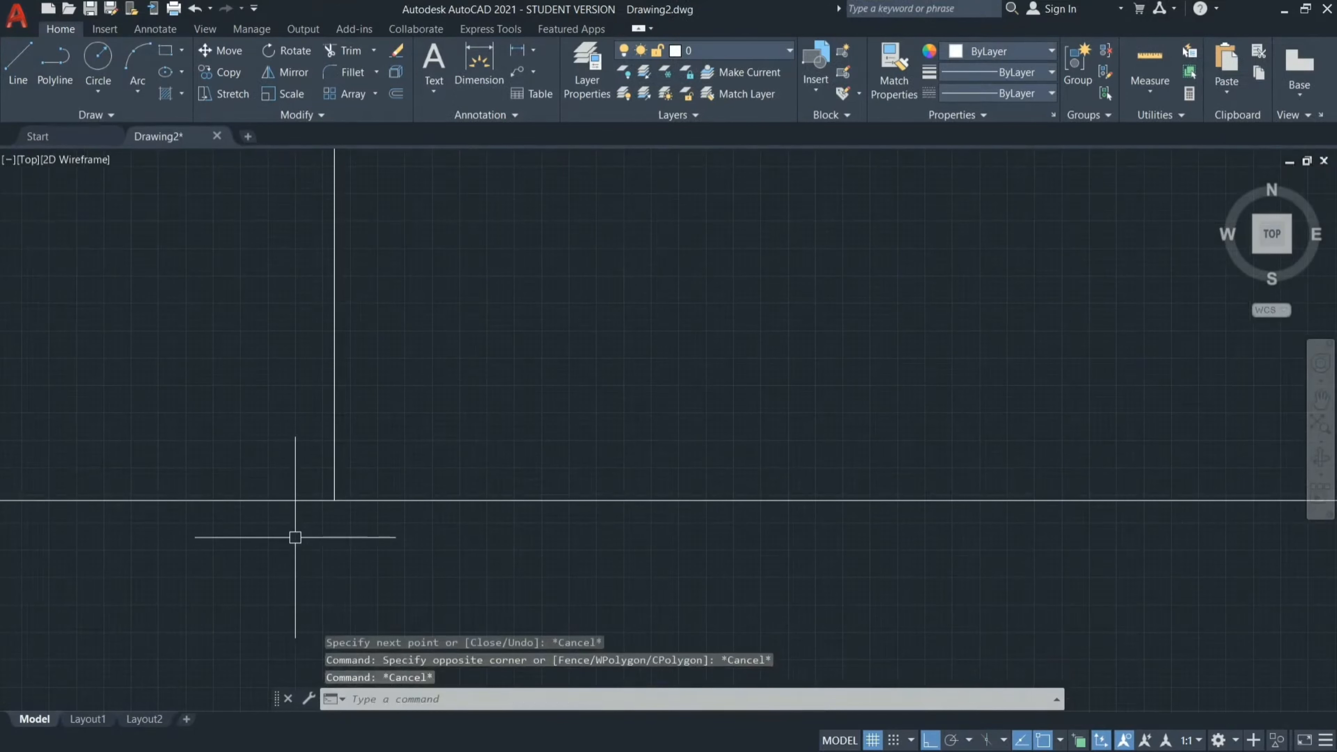
{"action": "scroll", "coordinate": [295, 538], "scroll_direction": "down", "scroll_amount": 5}
{"action": "scroll", "coordinate": [421, 436], "scroll_direction": "down", "scroll_amount": 5}
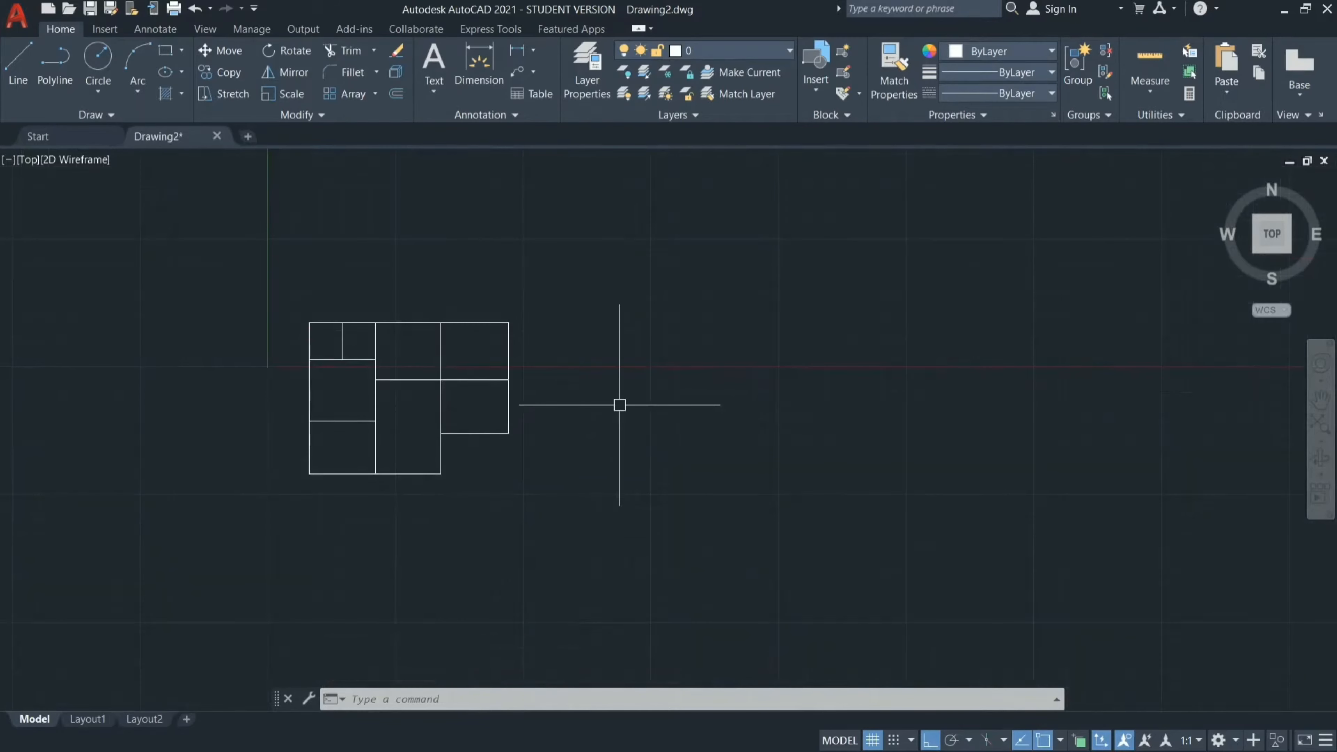
Draw a closed stepped sample outline with lines in the empty space to the right of the floor plan, deeper at its right end.
{"action": "type", "text": "l"}
{"action": "key", "text": "Return"}
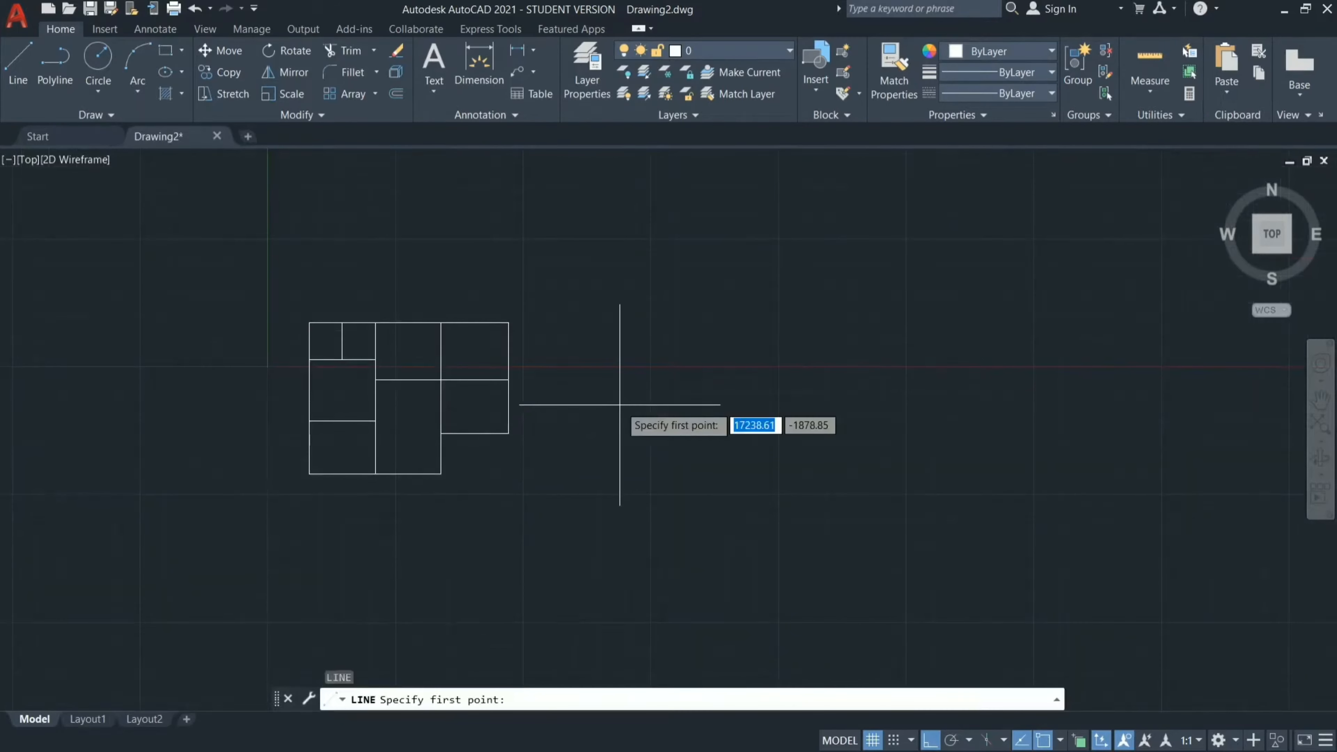
{"action": "left_click", "coordinate": [682, 345]}
{"action": "left_click", "coordinate": [942, 345]}
{"action": "left_click", "coordinate": [942, 437]}
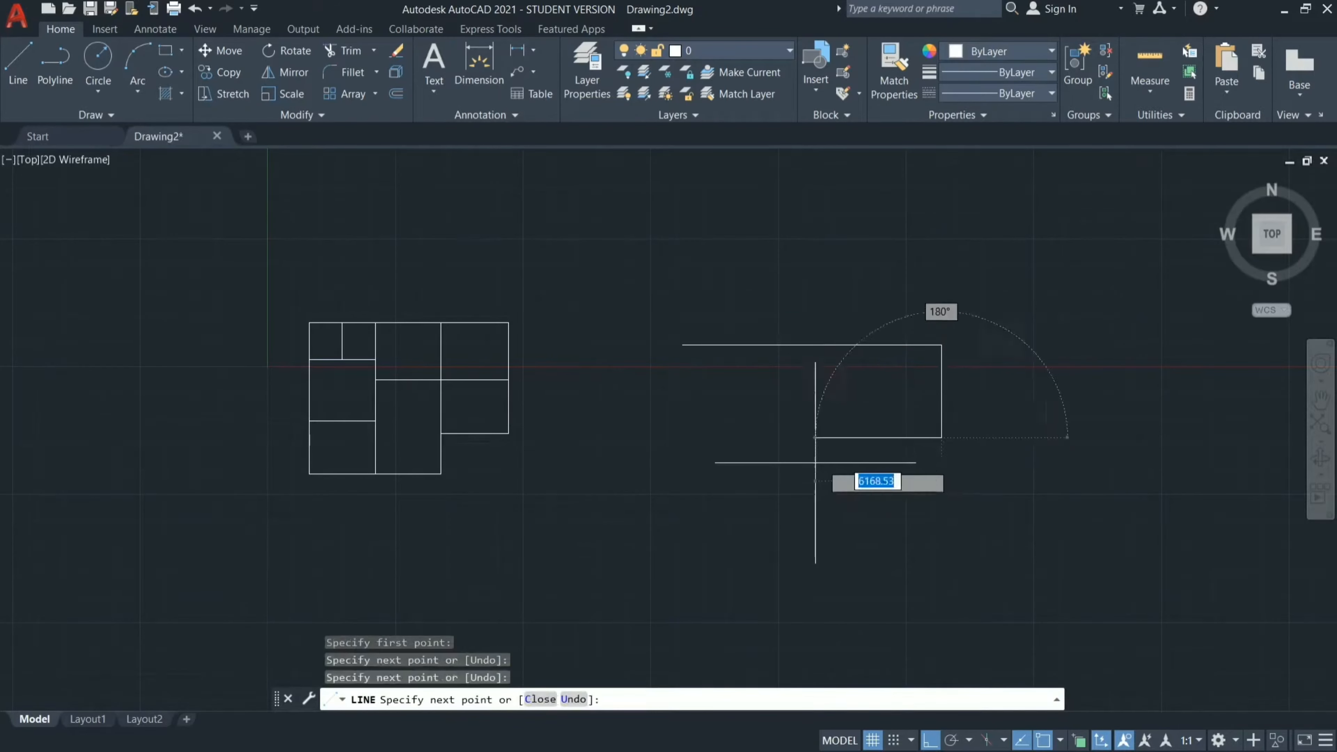
{"action": "left_click", "coordinate": [806, 437]}
{"action": "left_click", "coordinate": [806, 377]}
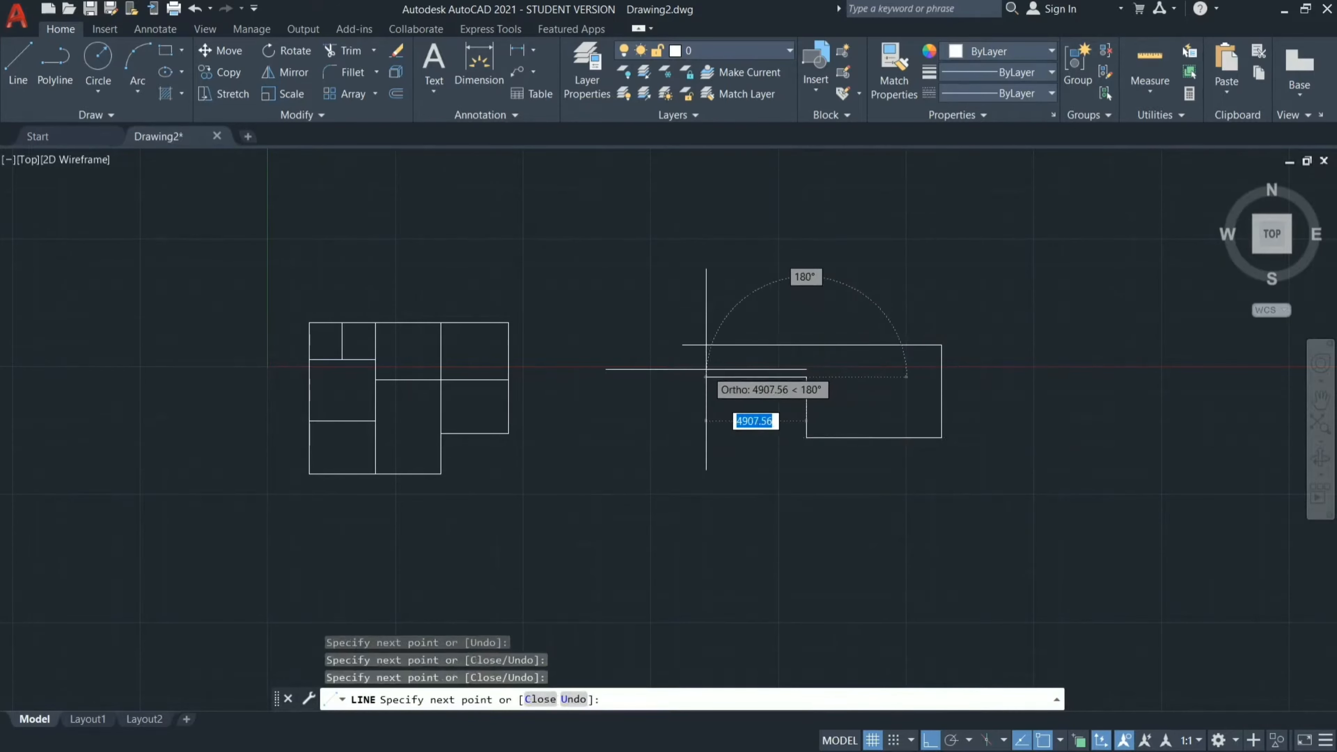
{"action": "left_click", "coordinate": [686, 378]}
{"action": "left_click", "coordinate": [685, 345]}
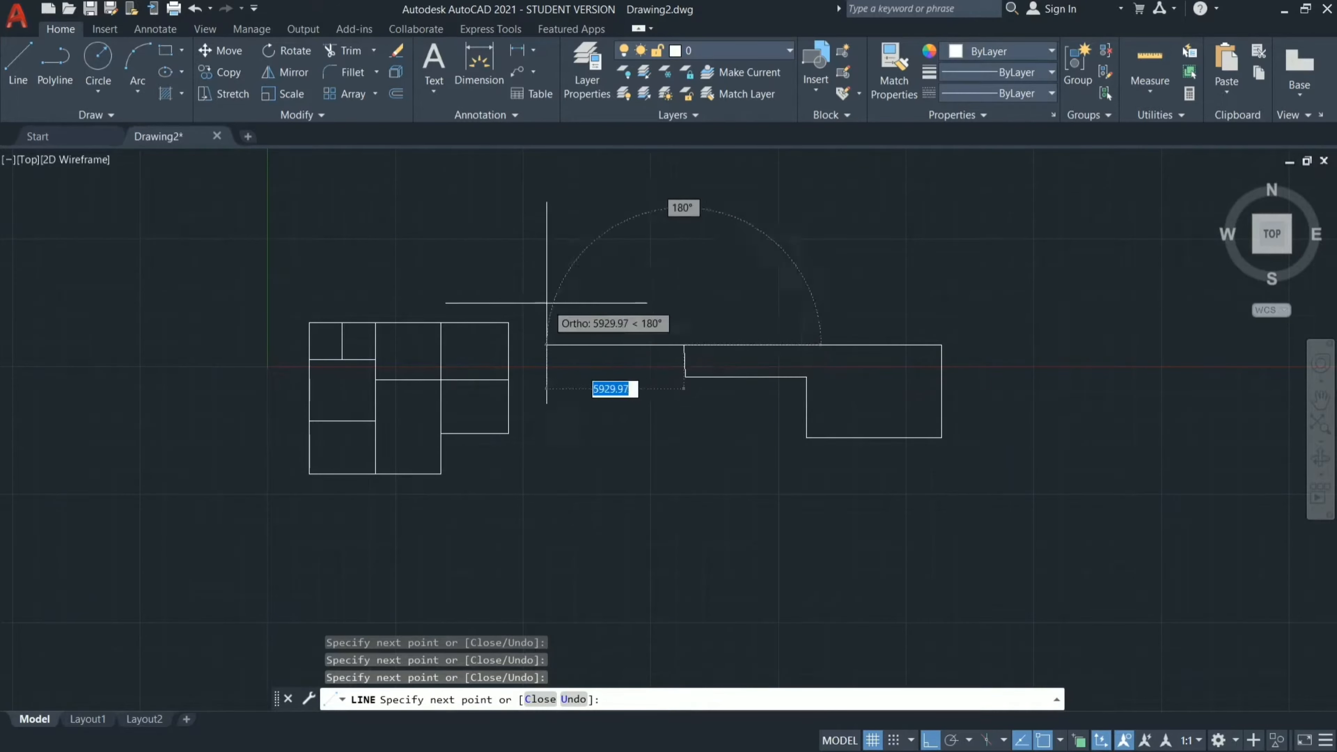
{"action": "key", "text": "Escape"}
Offset the sample outline's upper edge by 200 mm towards the inside.
{"action": "scroll", "coordinate": [791, 379], "scroll_direction": "up", "scroll_amount": 6}
{"action": "scroll", "coordinate": [690, 373], "scroll_direction": "down", "scroll_amount": 2}
{"action": "scroll", "coordinate": [508, 367], "scroll_direction": "down", "scroll_amount": 4}
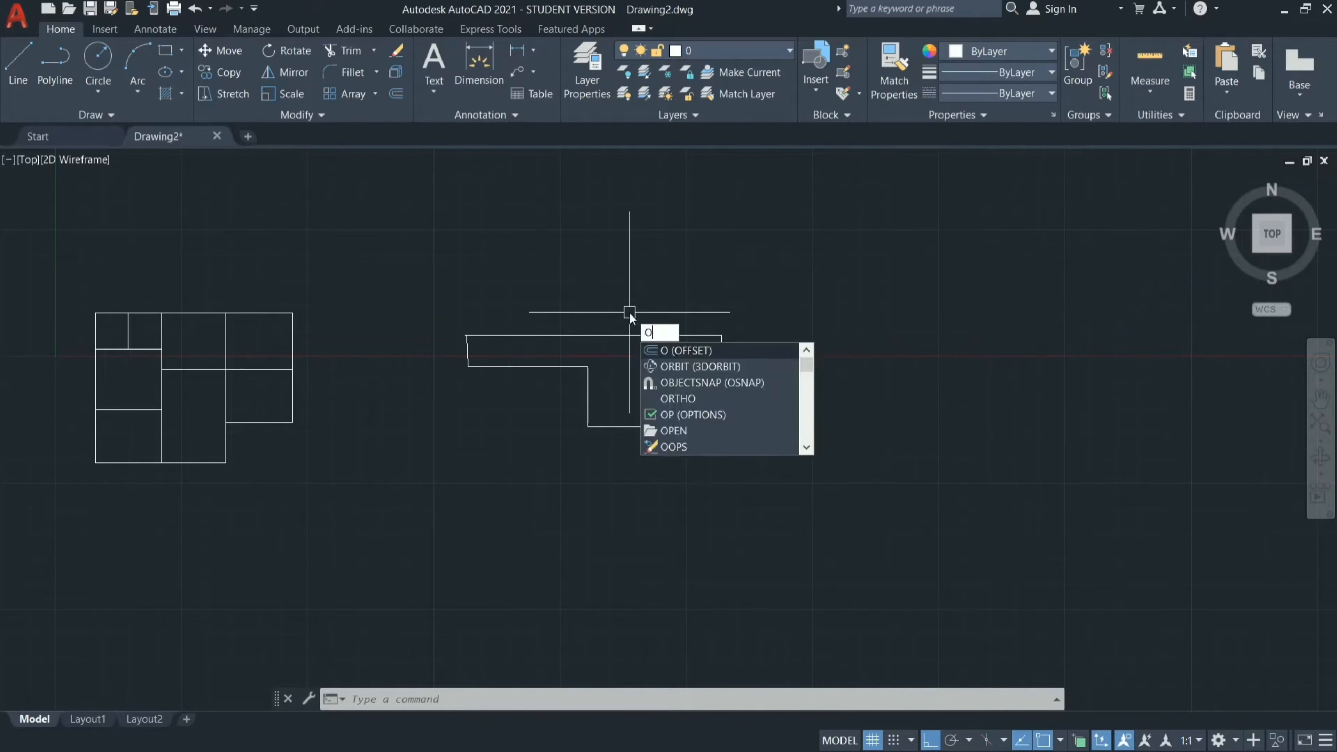
{"action": "key", "text": "Return"}
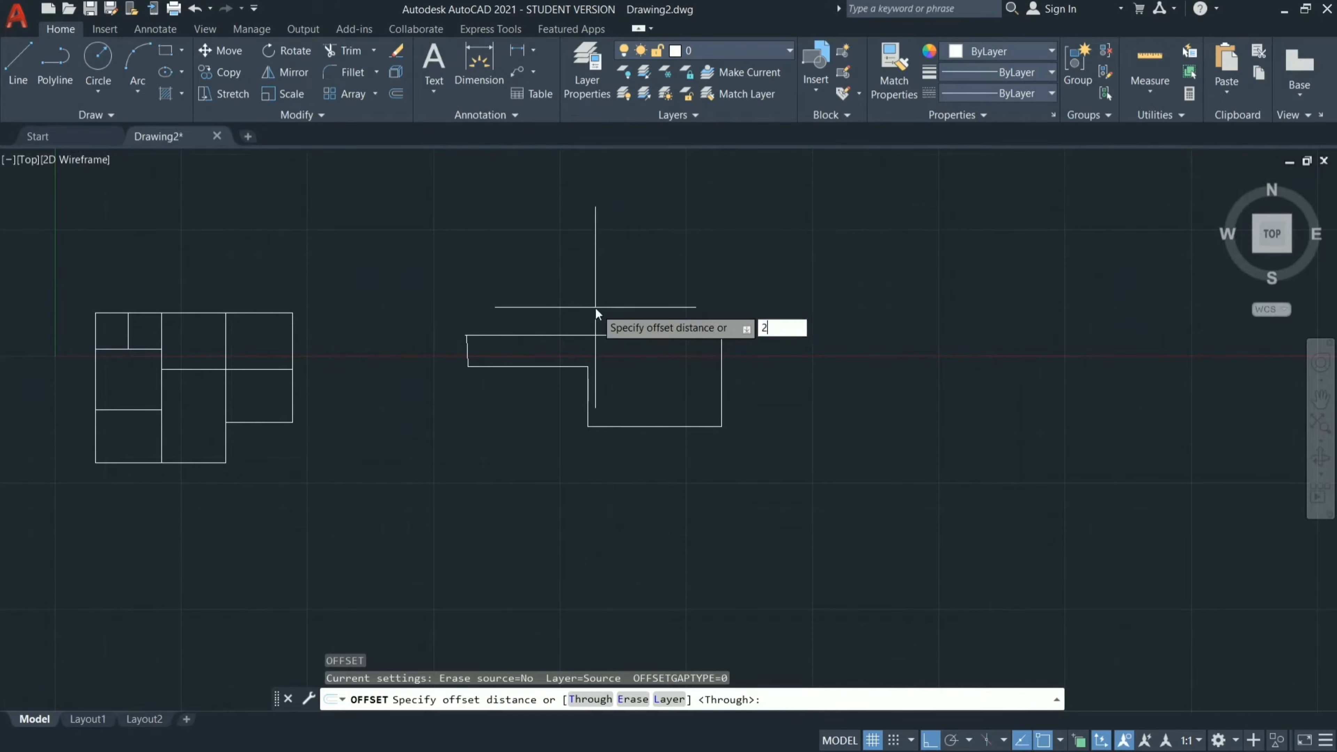
{"action": "key", "text": "Return"}
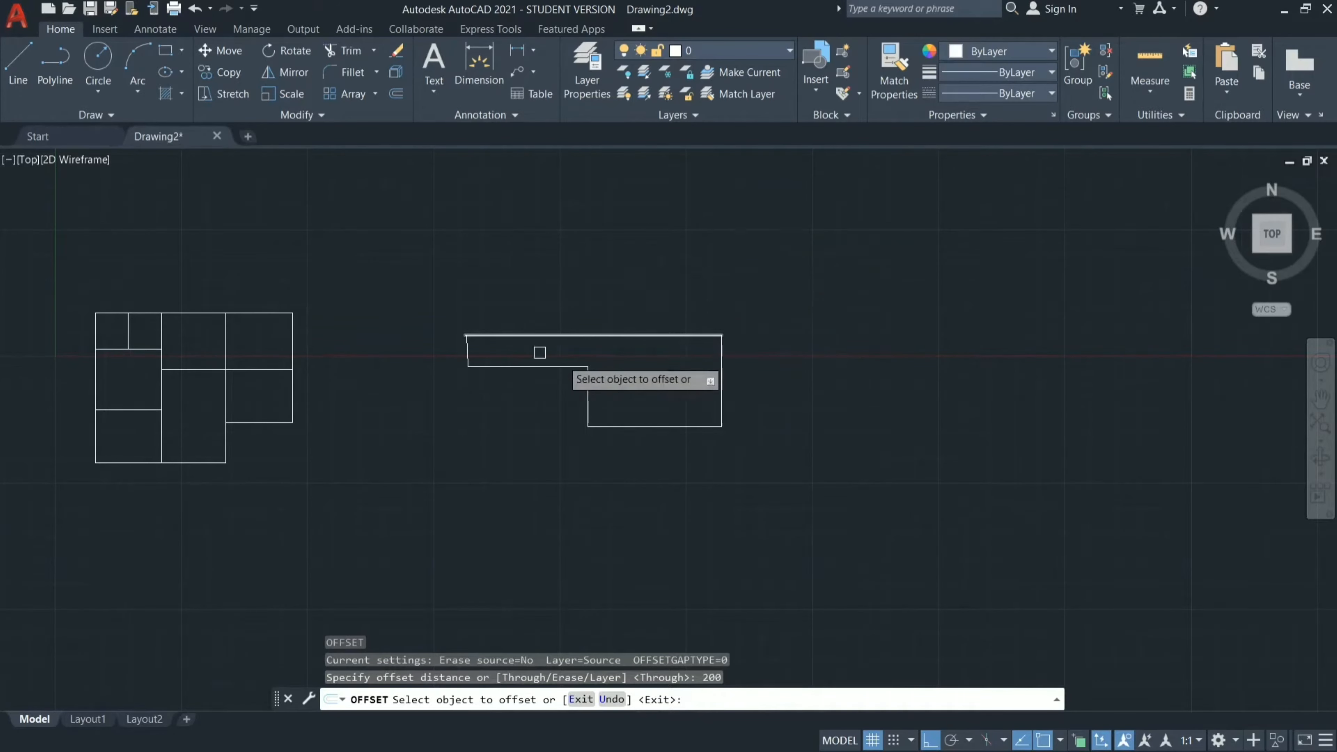
{"action": "left_click", "coordinate": [607, 332]}
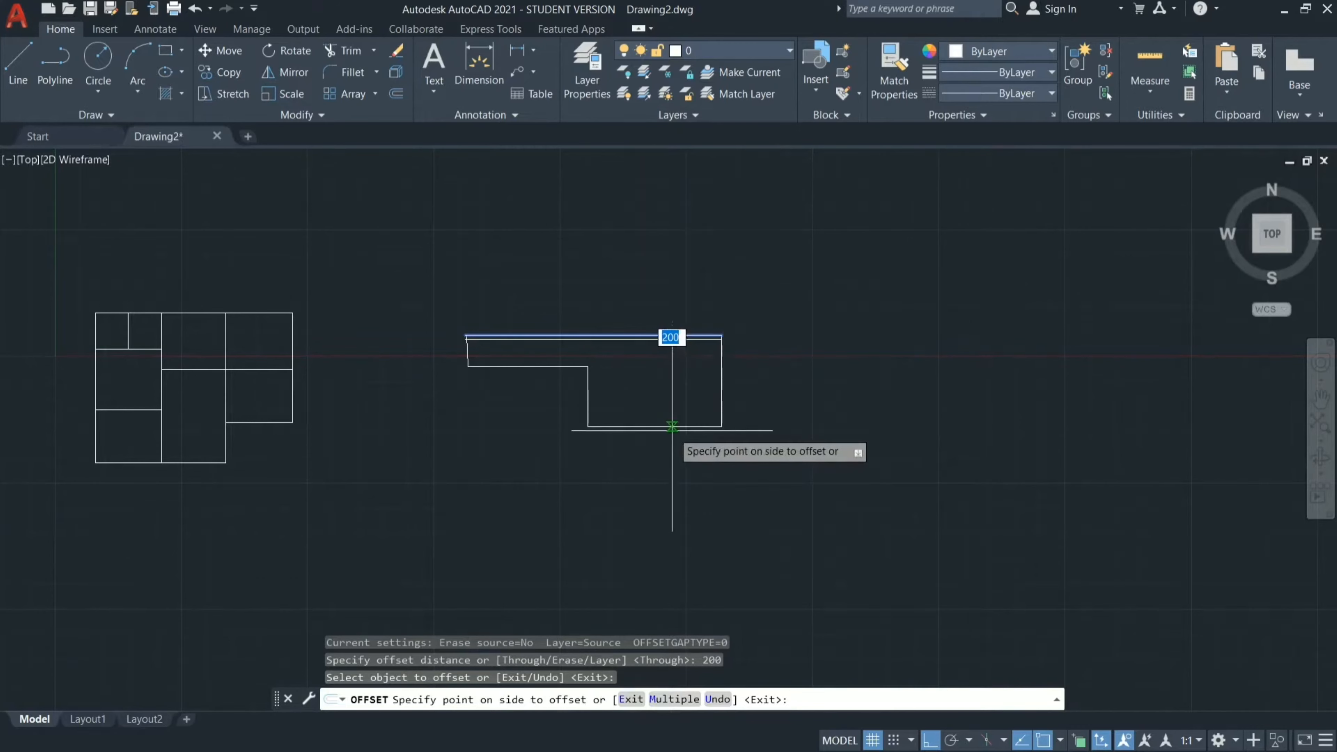
{"action": "left_click", "coordinate": [664, 334]}
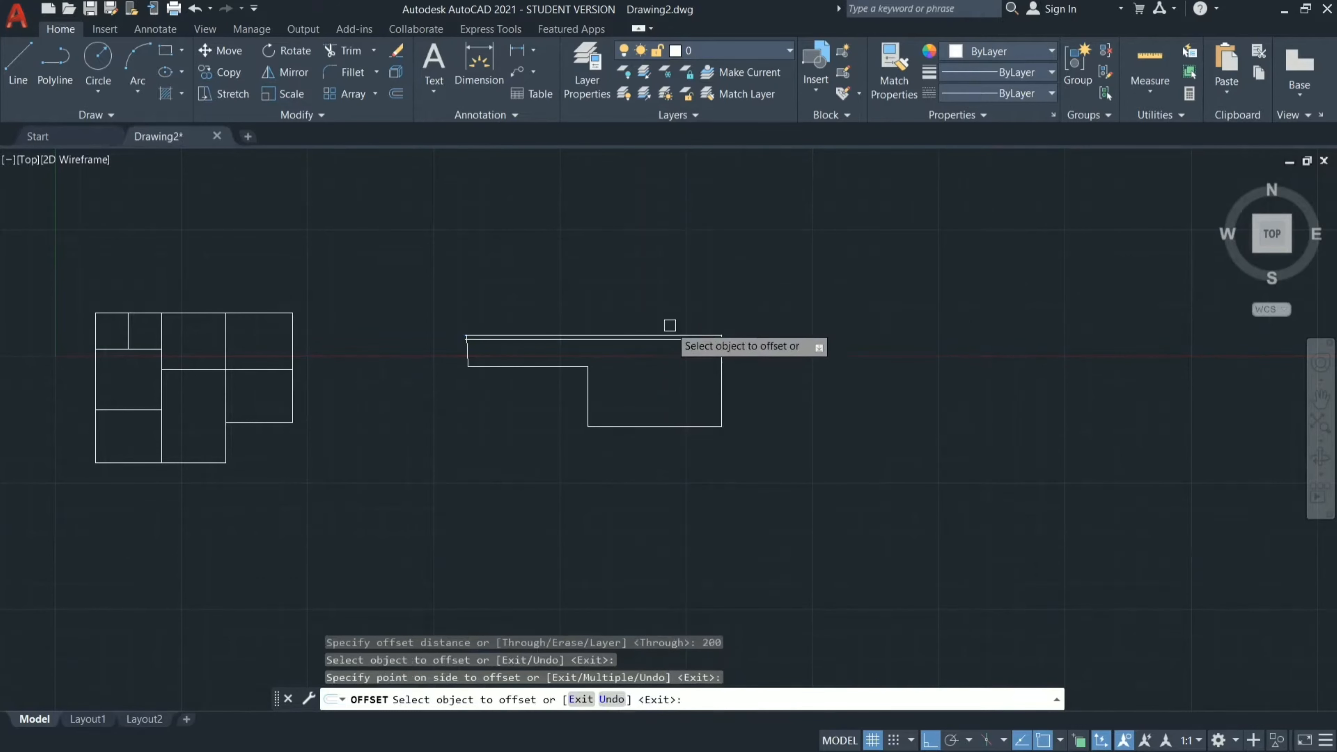
{"action": "left_click", "coordinate": [669, 339]}
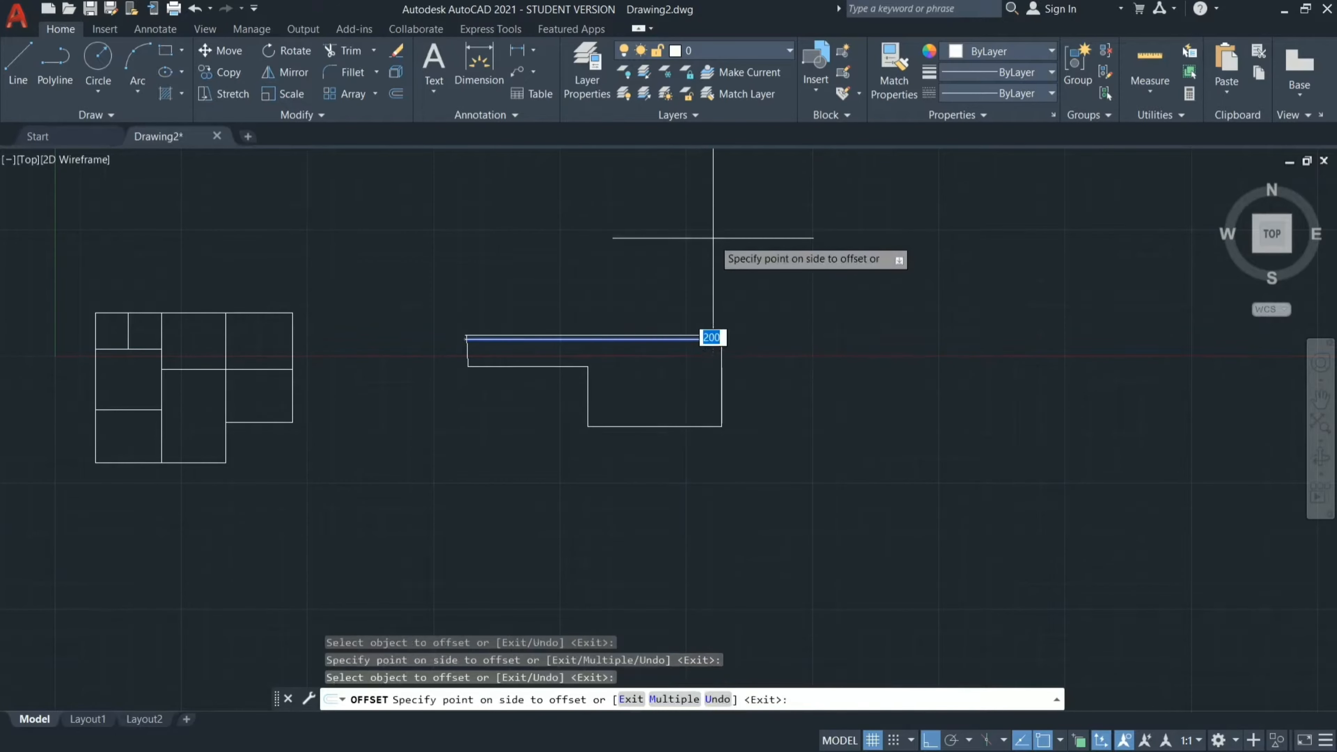
{"action": "key", "text": "Escape"}
Offset the sample outline's original upper edge by 200 mm towards the outside.
{"action": "key", "text": "Return"}
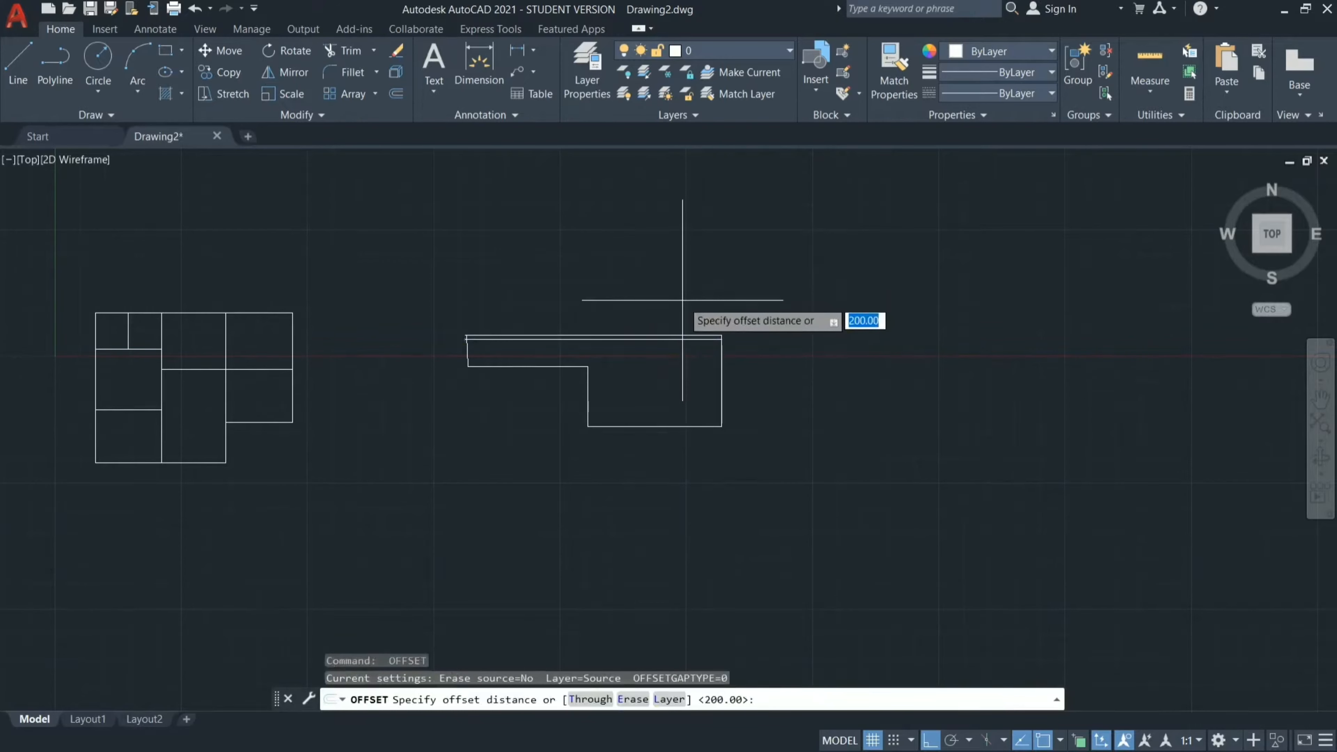
{"action": "key", "text": "Return"}
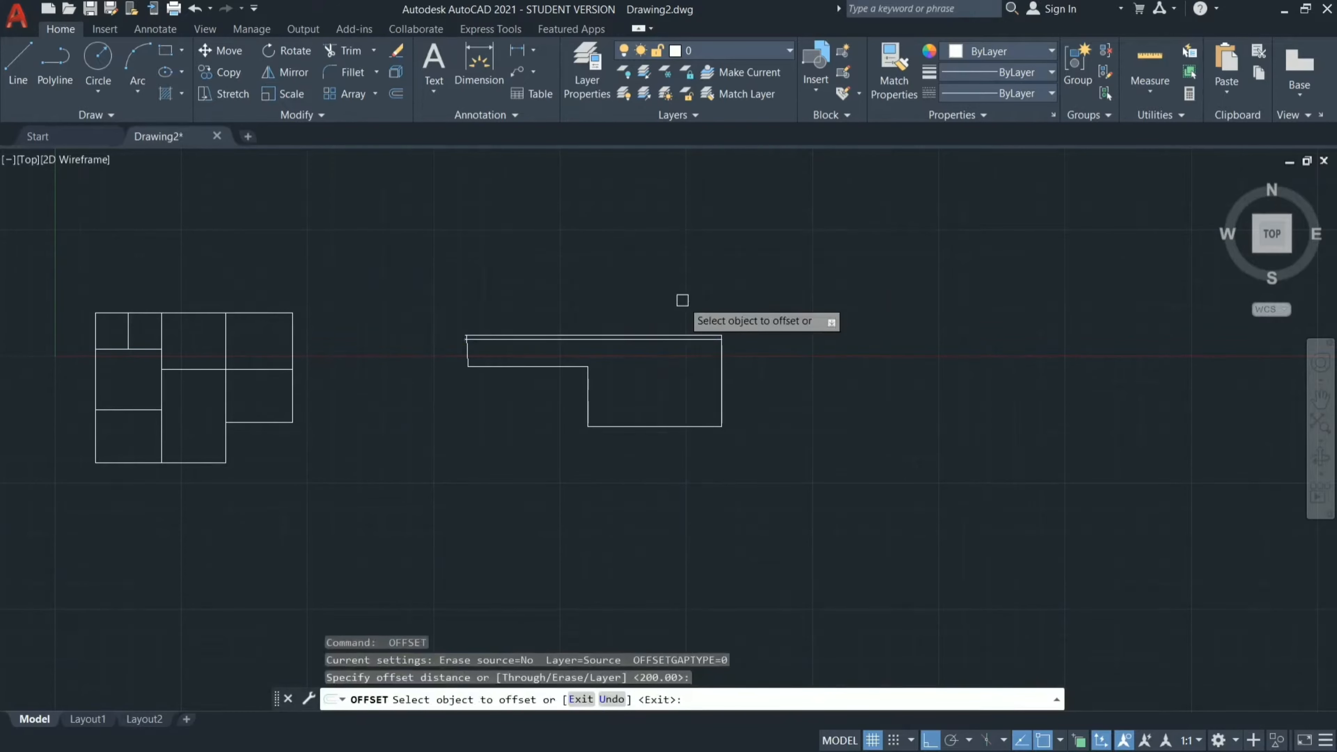
{"action": "left_click", "coordinate": [683, 336]}
{"action": "left_click", "coordinate": [704, 216]}
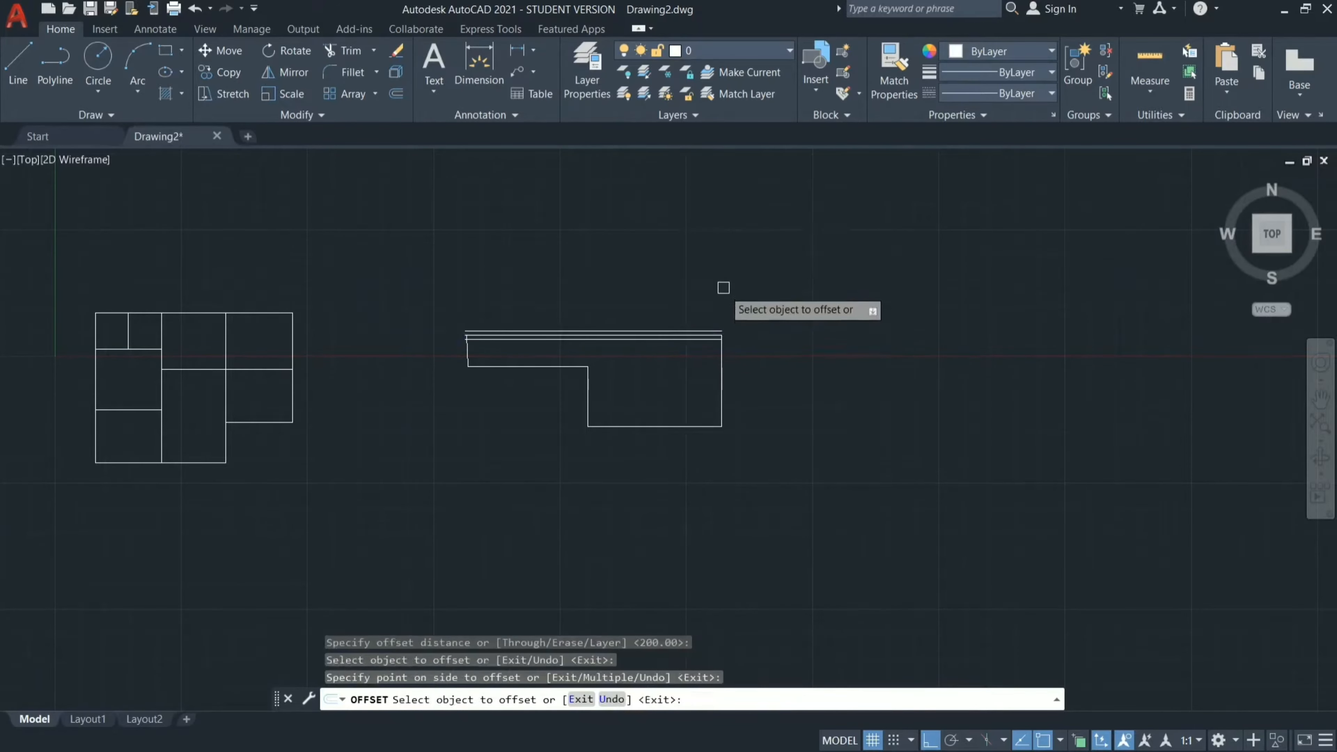
{"action": "key", "text": "Escape"}
Try a crossing-window selection of the sample outline and its offset lines, and clear the selection.
{"action": "scroll", "coordinate": [633, 335], "scroll_direction": "up", "scroll_amount": 8}
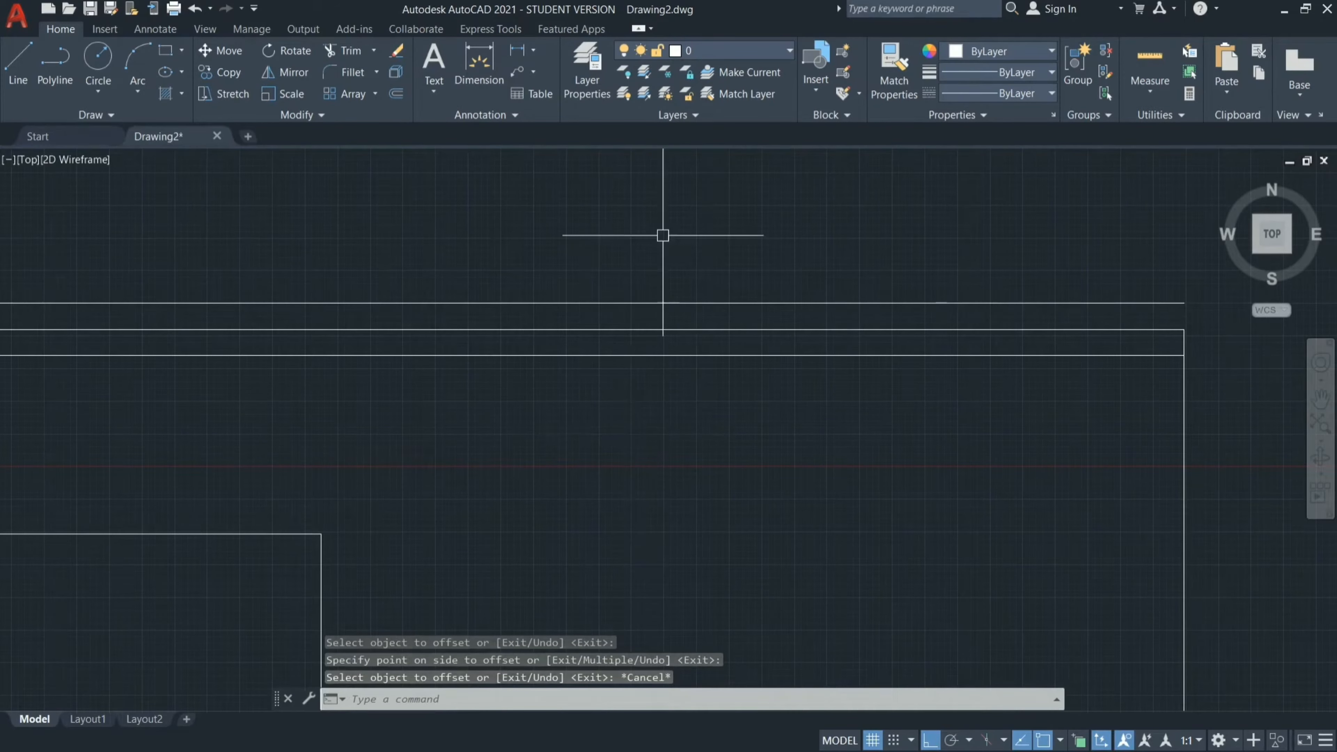
{"action": "scroll", "coordinate": [662, 236], "scroll_direction": "down", "scroll_amount": 8}
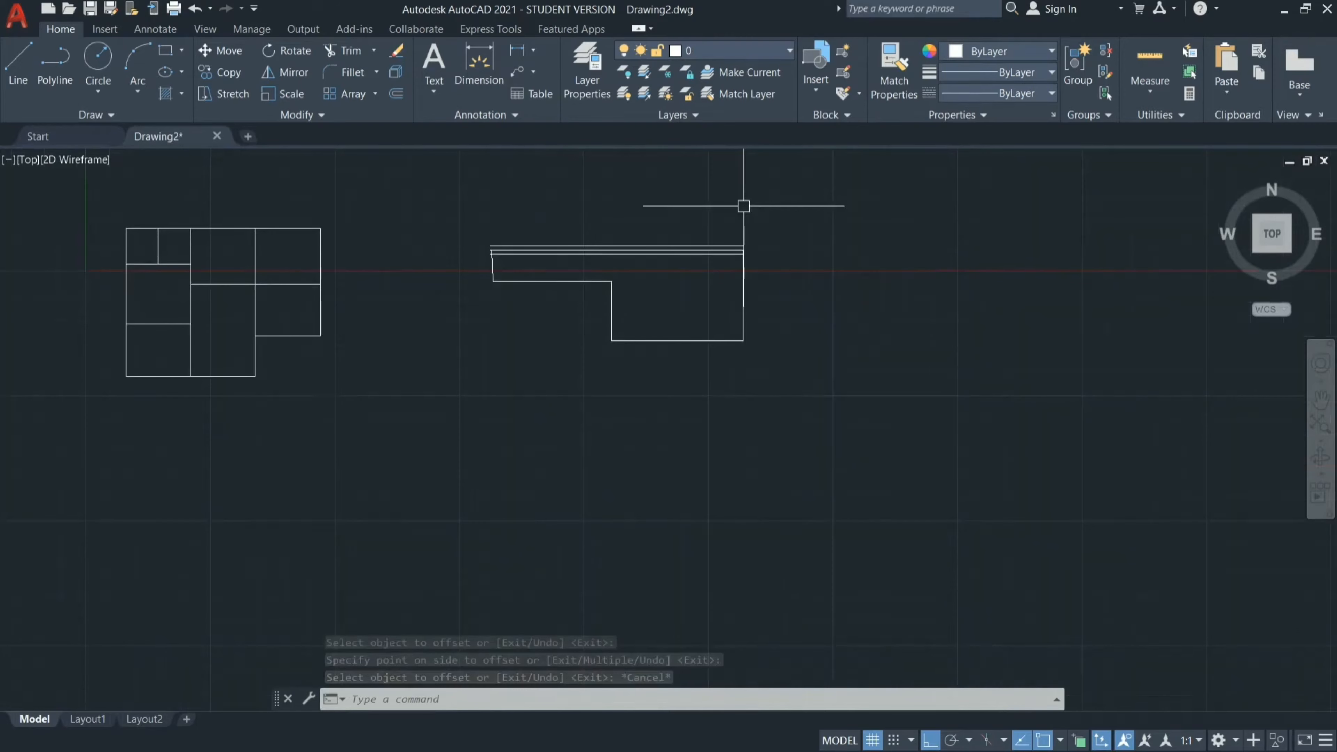
{"action": "mouse_move", "coordinate": [773, 200]}
{"action": "left_mouse_down"}
{"action": "mouse_move", "coordinate": [794, 464]}
{"action": "mouse_move", "coordinate": [414, 373]}
{"action": "left_mouse_up"}
{"action": "key", "text": "Escape"}
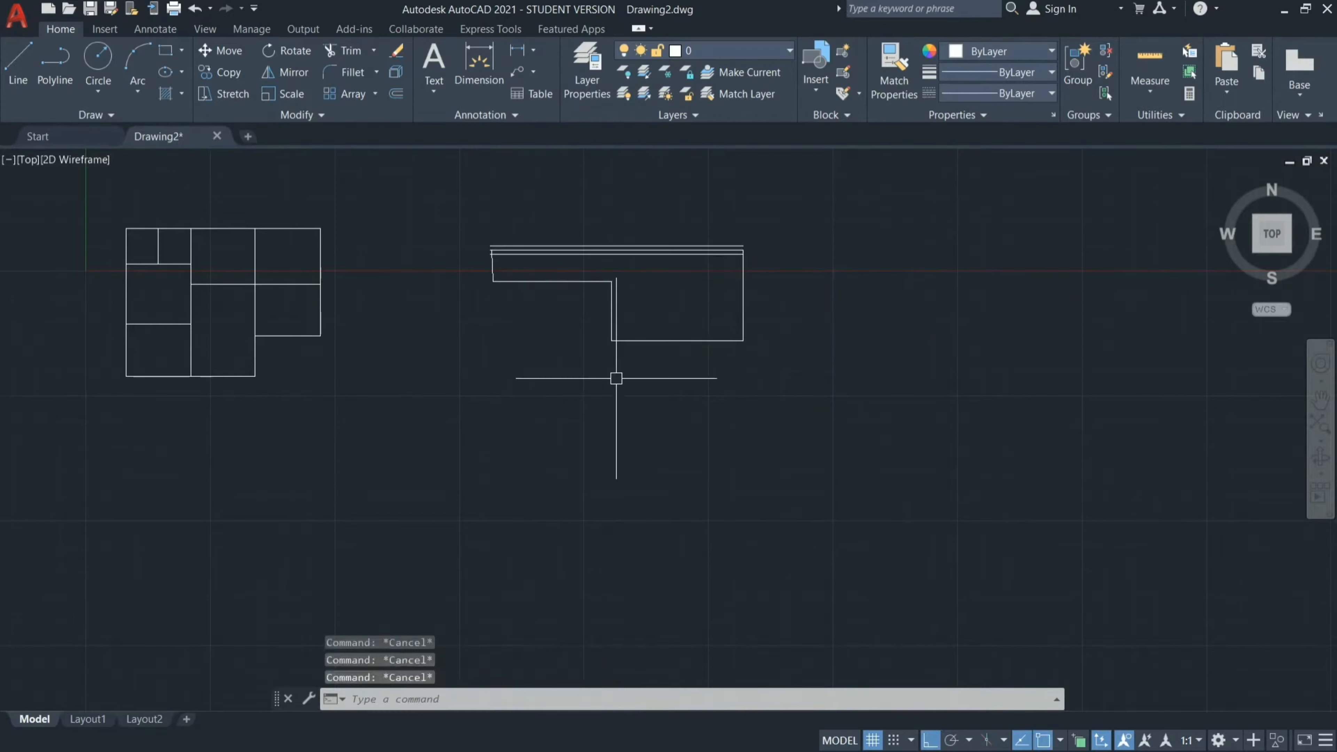
{"action": "left_click", "coordinate": [794, 183]}
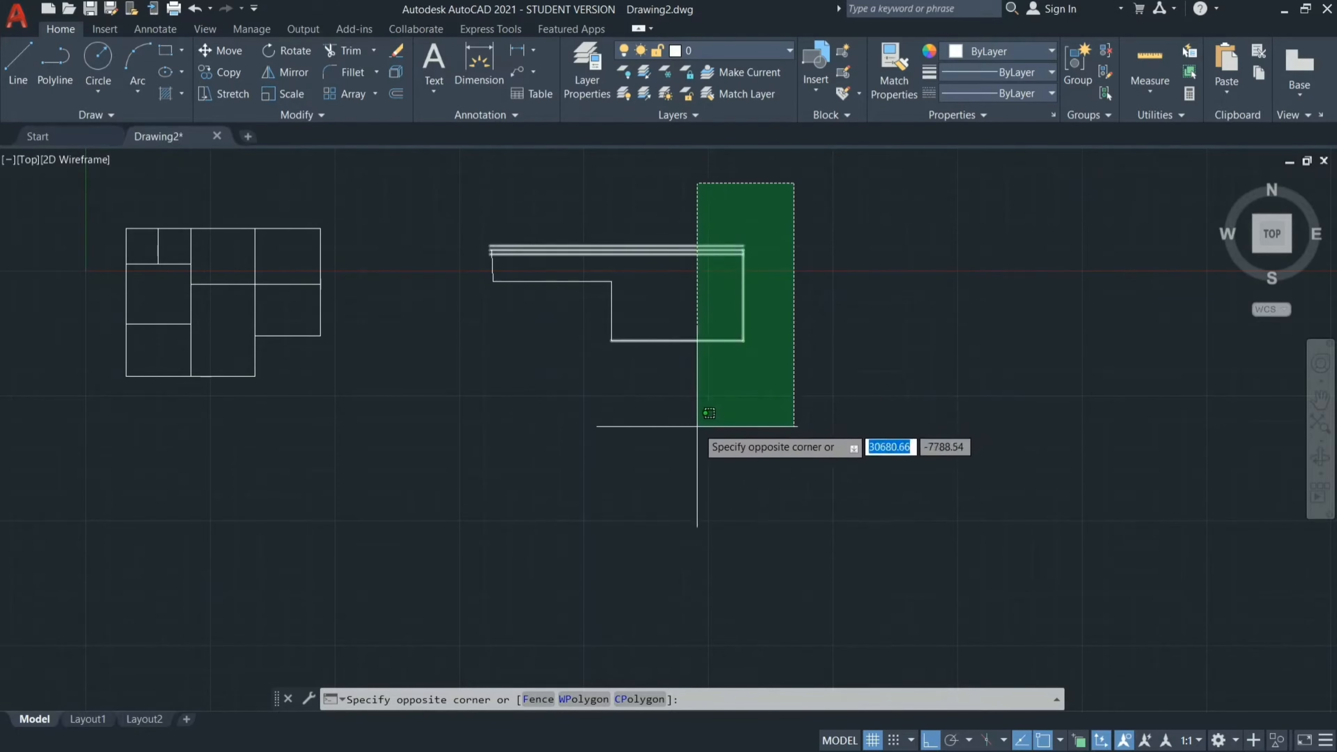
{"action": "left_click", "coordinate": [489, 511]}
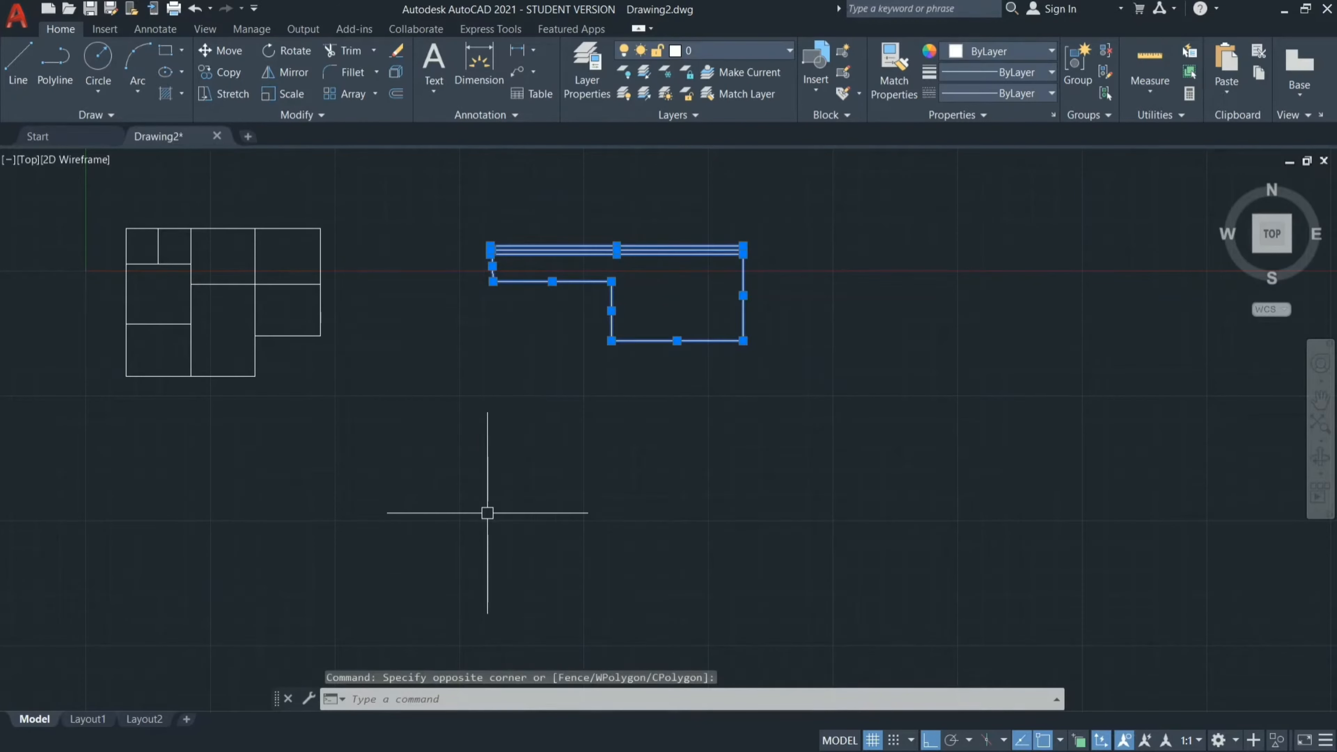
{"action": "key", "text": "Escape"}
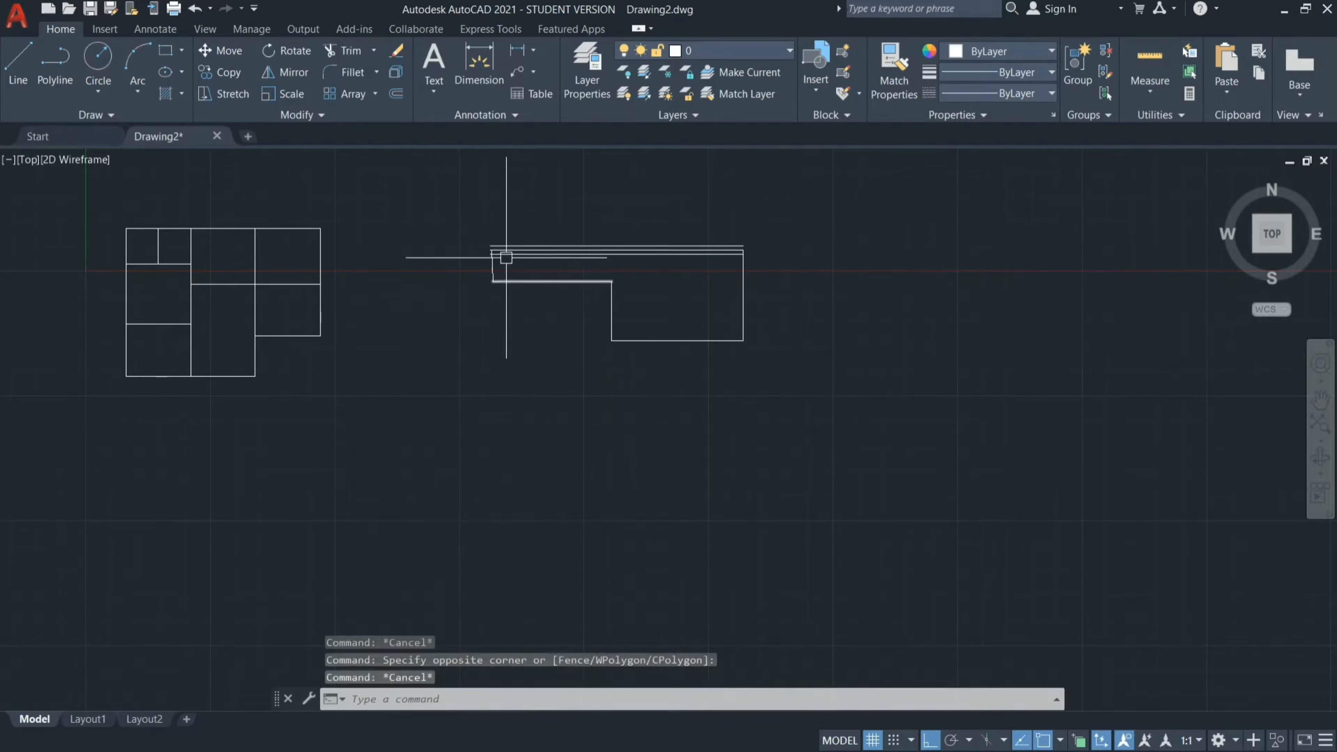
Erase the whole sample outline together with its offset lines beside the floor plan.
{"action": "left_click", "coordinate": [458, 187]}
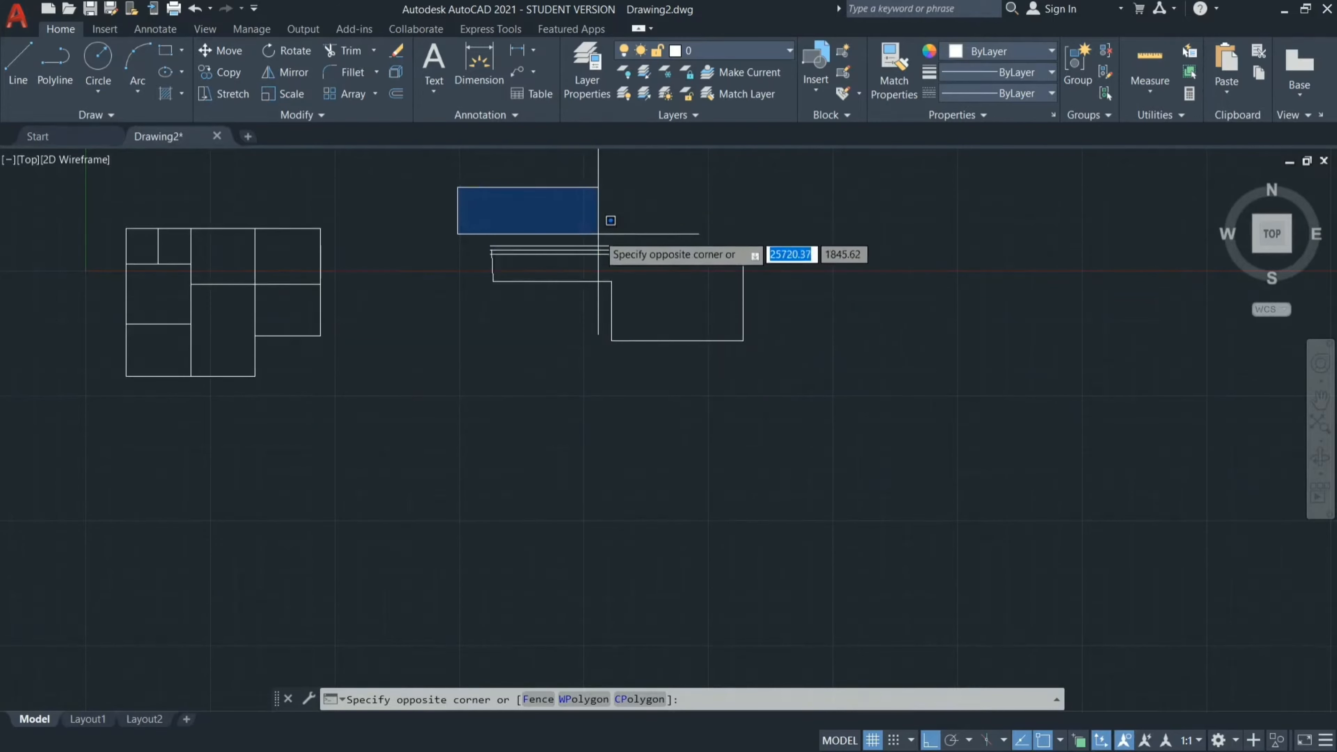
{"action": "scroll", "coordinate": [598, 233], "scroll_direction": "up", "scroll_amount": 6}
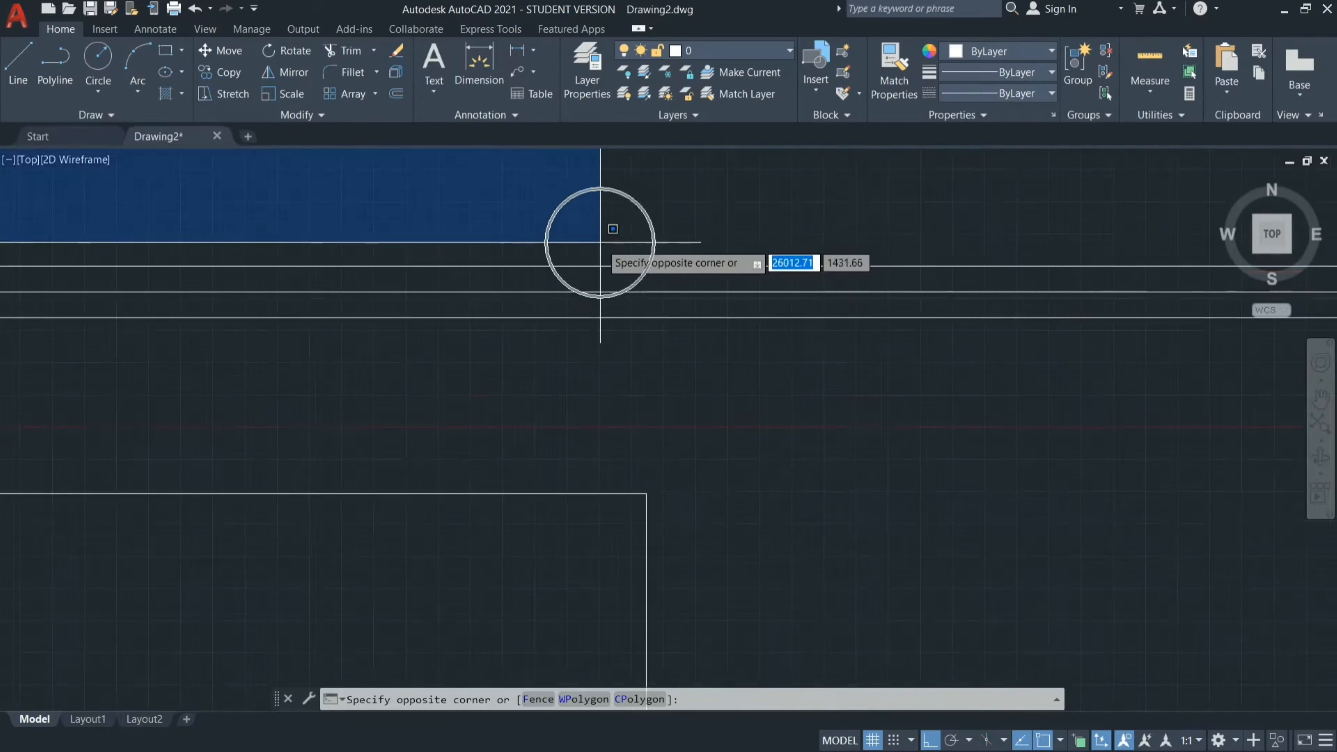
{"action": "scroll", "coordinate": [641, 287], "scroll_direction": "down", "scroll_amount": 3}
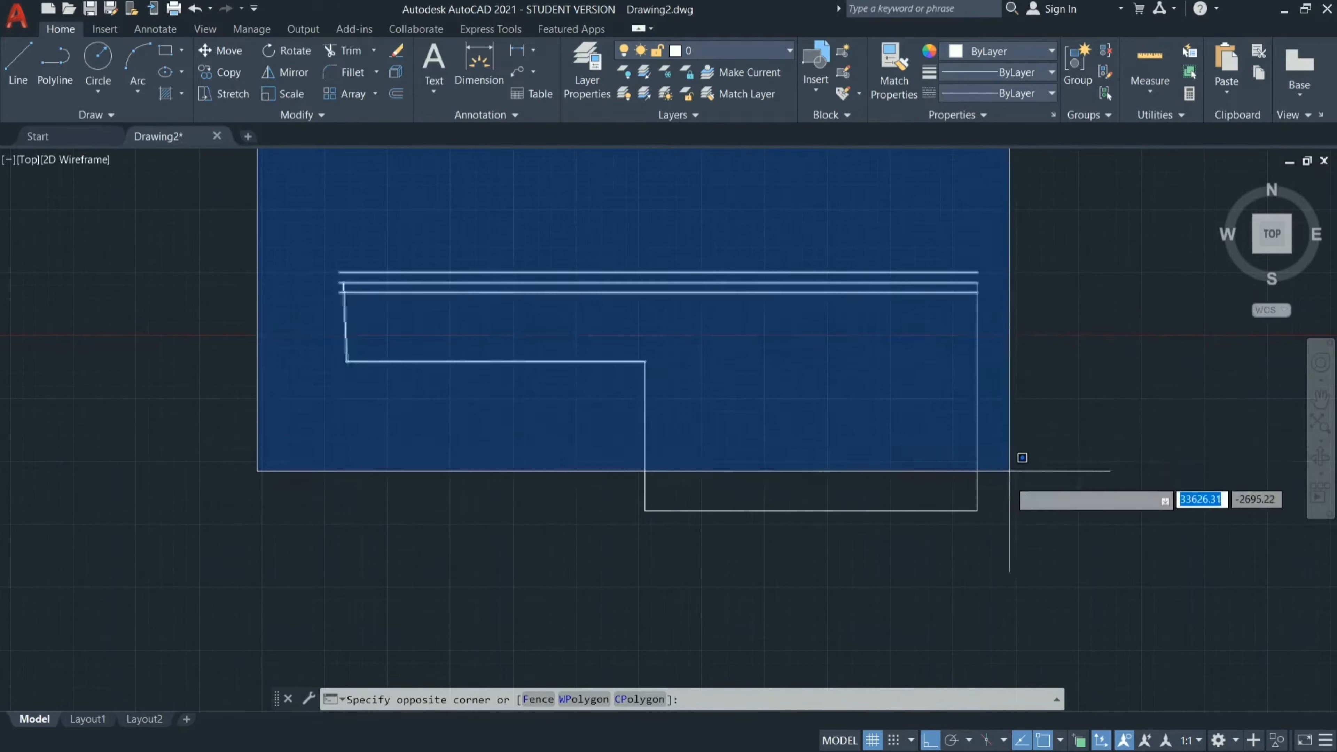
{"action": "left_click", "coordinate": [1033, 600]}
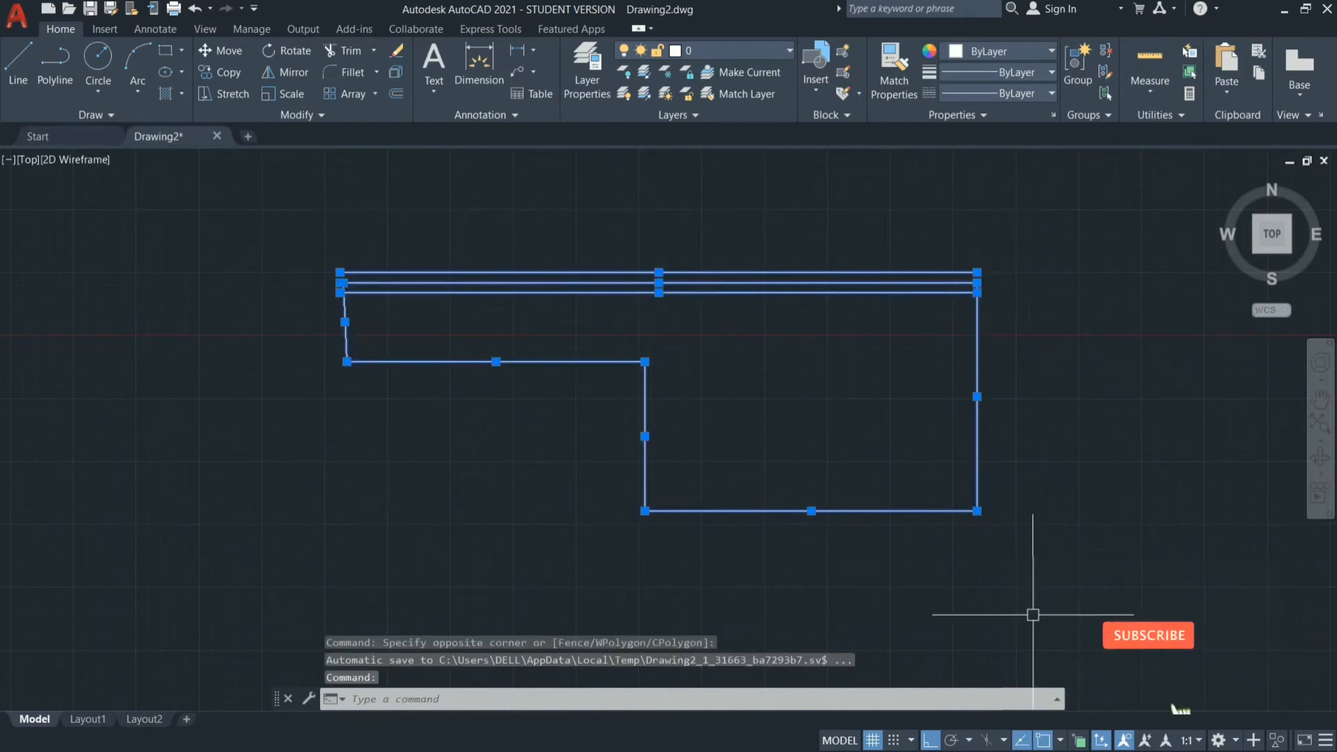
{"action": "scroll", "coordinate": [1033, 614], "scroll_direction": "down", "scroll_amount": 6}
{"action": "scroll", "coordinate": [897, 612], "scroll_direction": "up", "scroll_amount": 6}
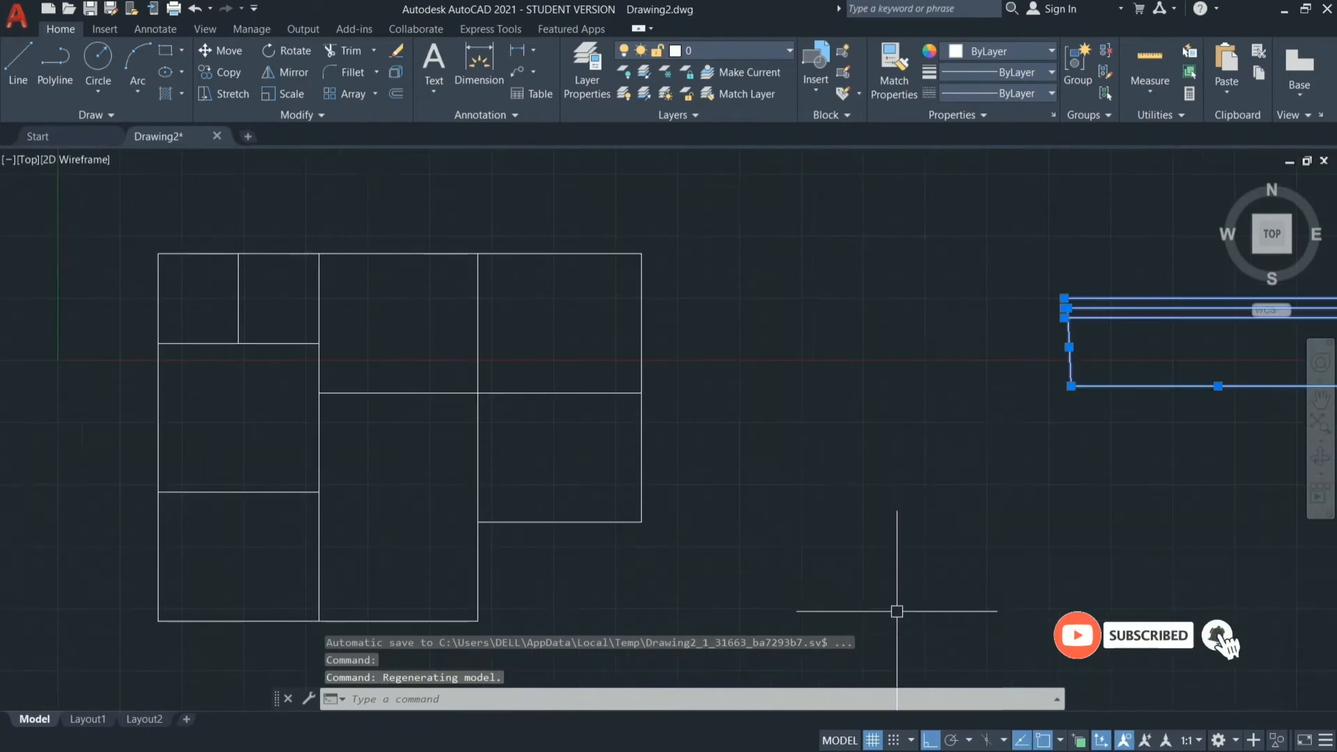
{"action": "scroll", "coordinate": [721, 464], "scroll_direction": "down", "scroll_amount": 4}
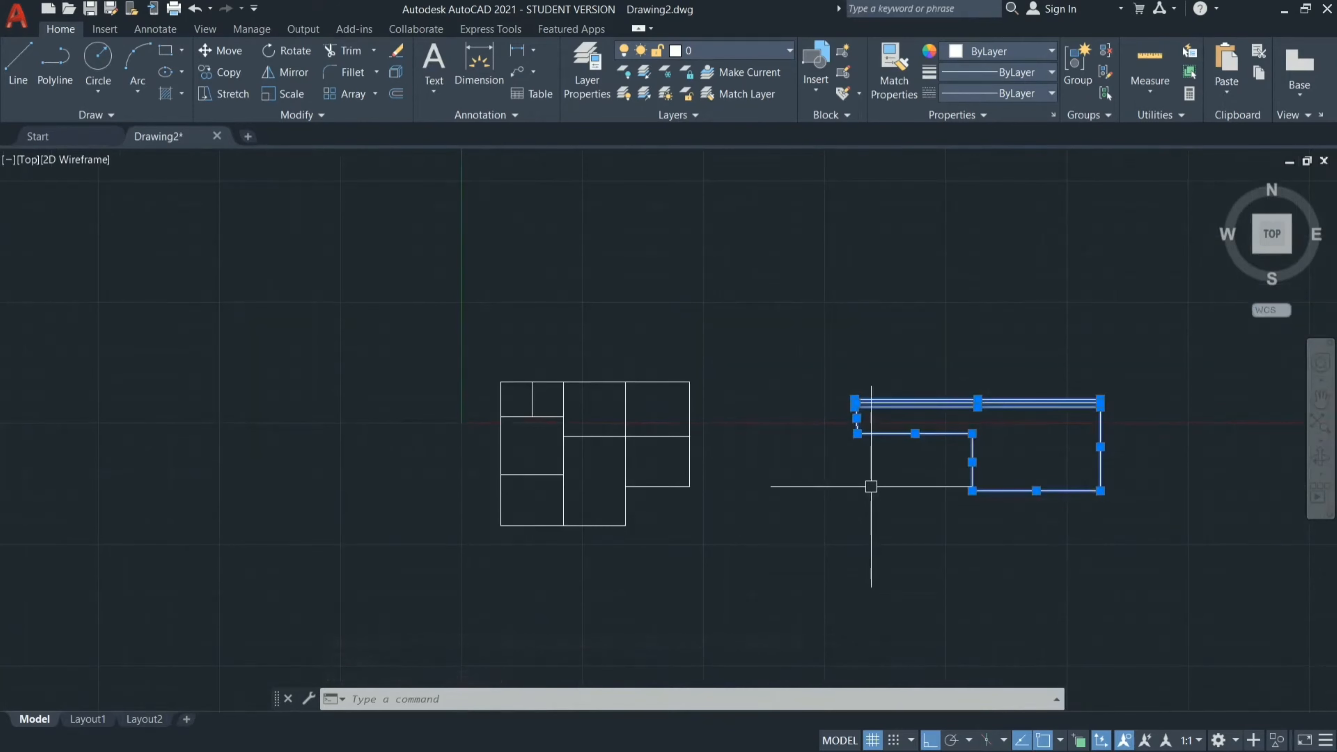
{"action": "key", "text": "Return"}
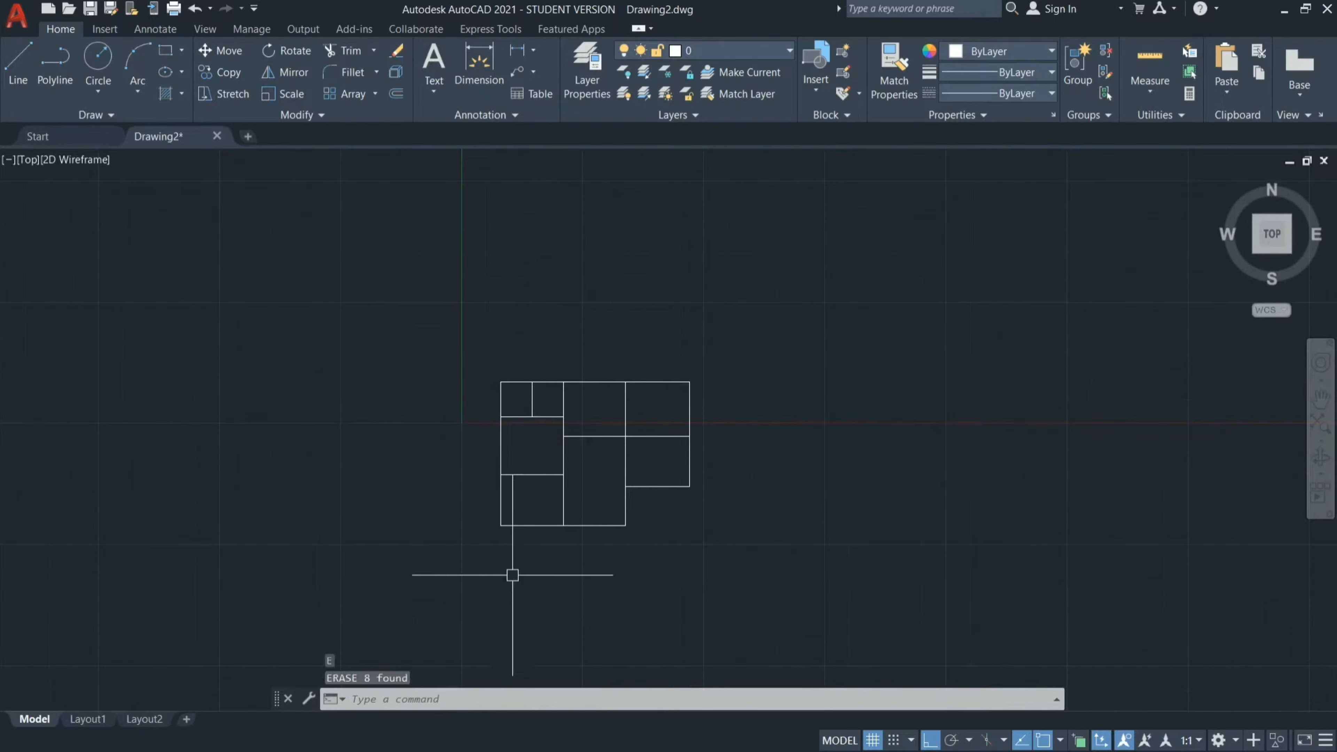
Offset the vertical wall between the lower-left and lower-middle rooms by 300 mm into the lower-middle room.
{"action": "scroll", "coordinate": [567, 487], "scroll_direction": "up", "scroll_amount": 2}
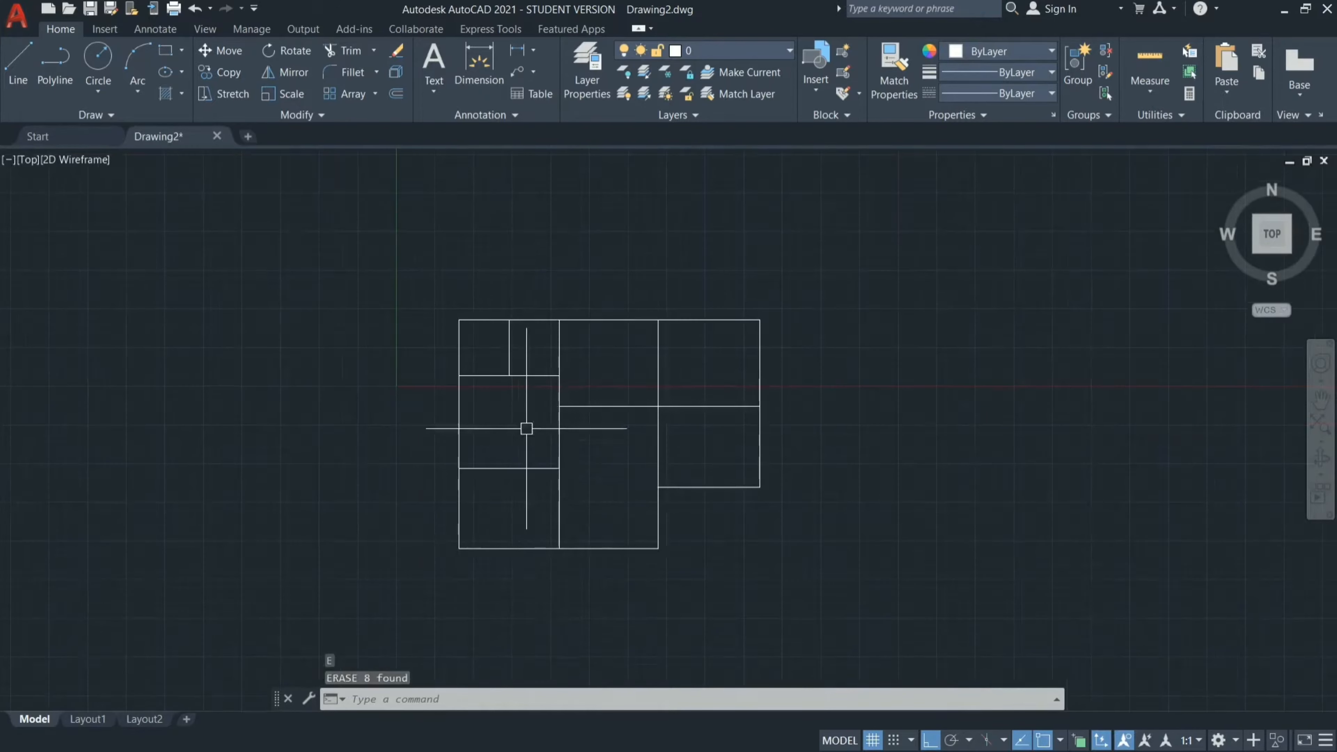
{"action": "scroll", "coordinate": [556, 577], "scroll_direction": "up", "scroll_amount": 8}
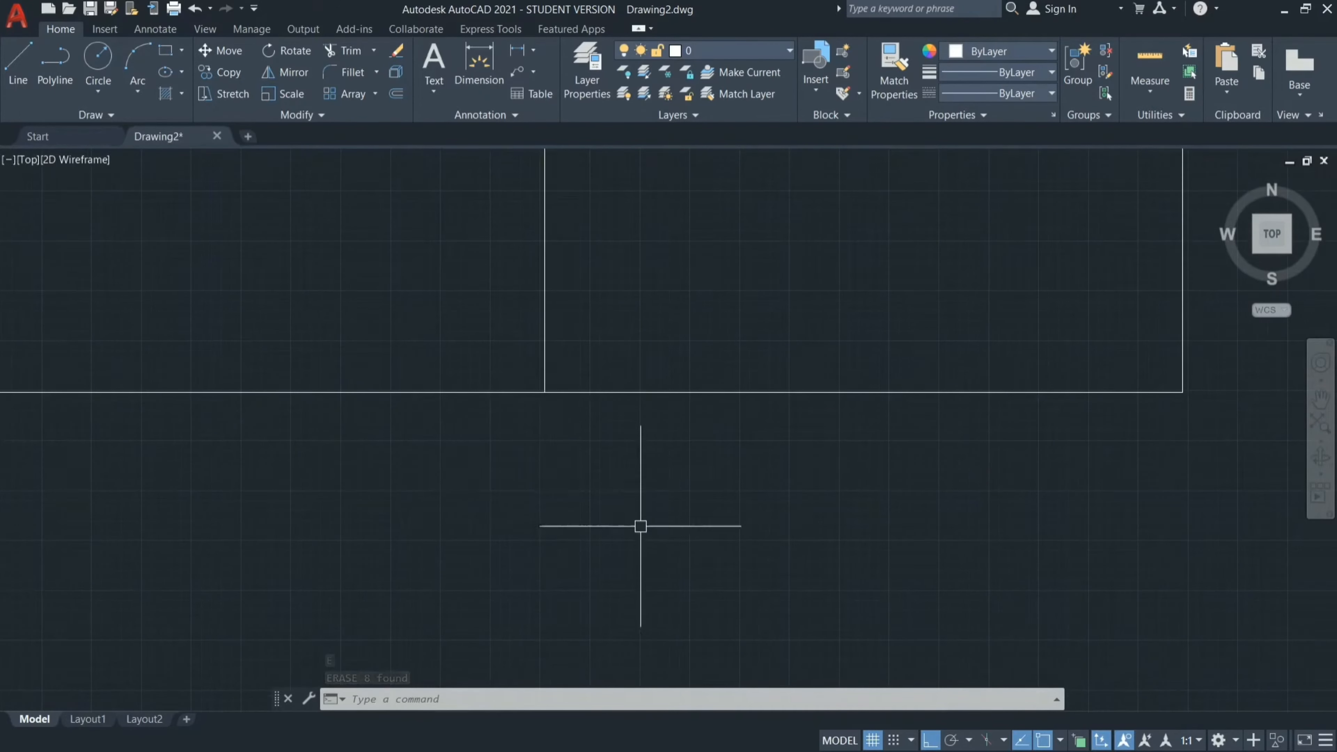
{"action": "type", "text": "o"}
{"action": "key", "text": "Return"}
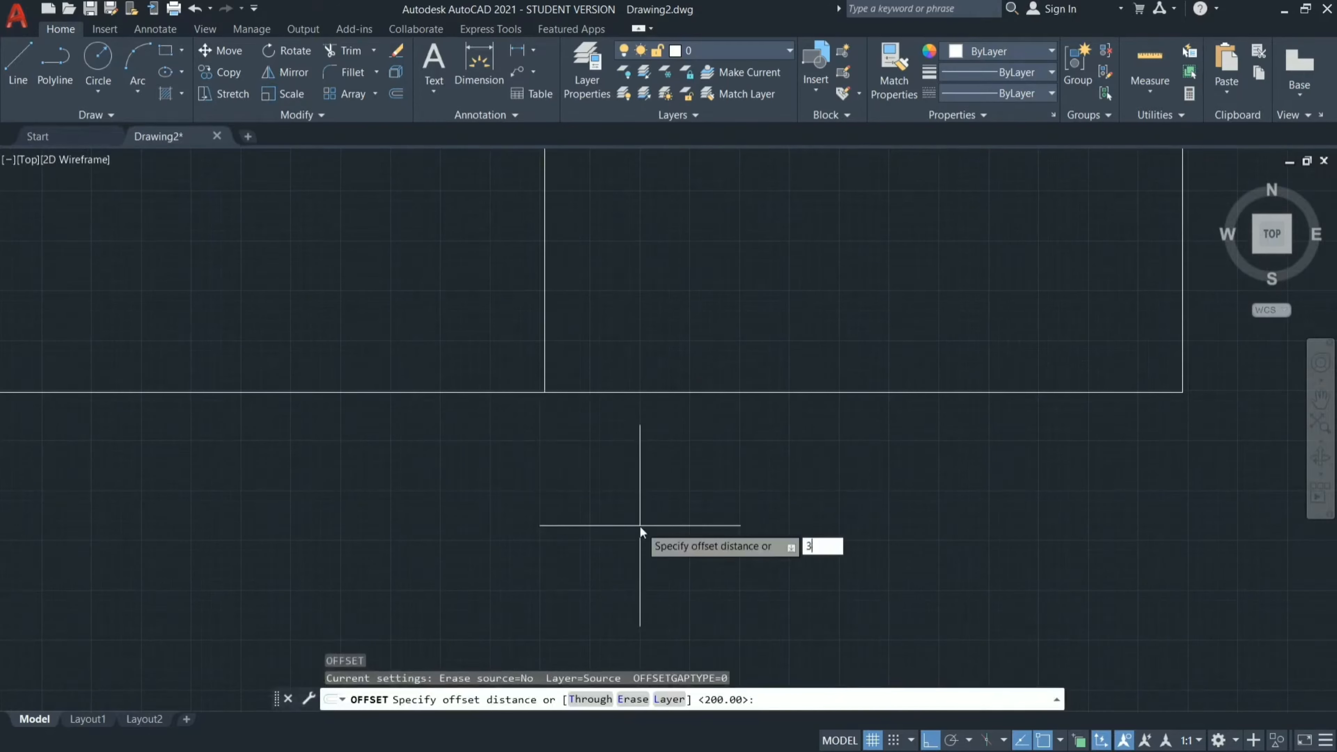
{"action": "key", "text": "Return"}
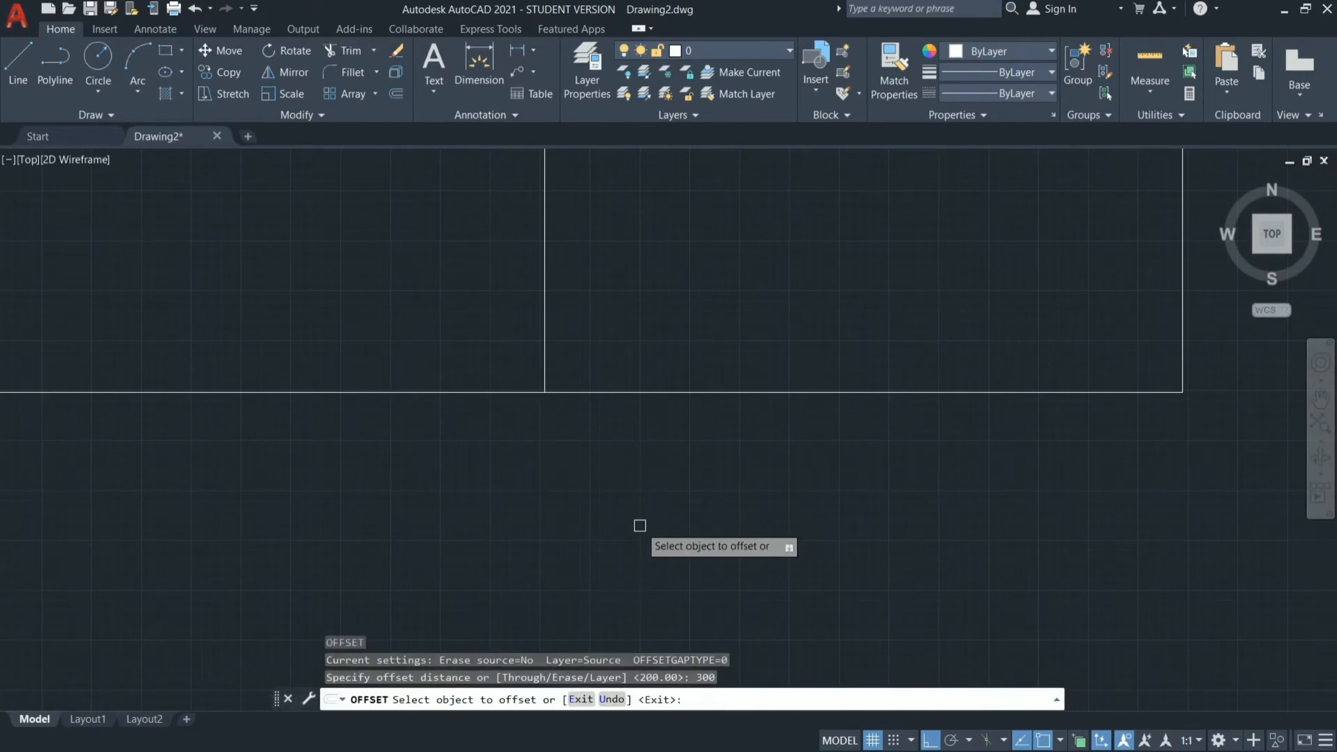
{"action": "left_click", "coordinate": [544, 345]}
{"action": "left_click", "coordinate": [851, 297]}
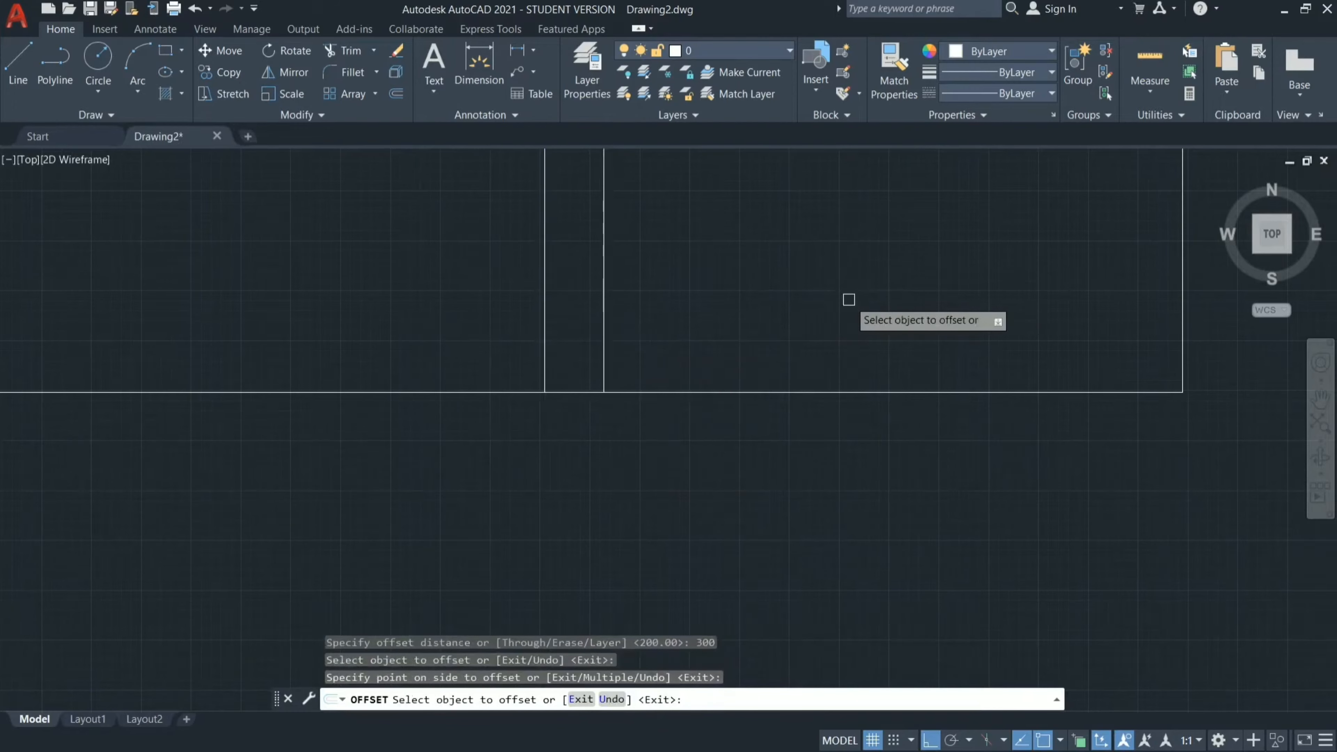
Offset the new line in the lower-middle room a further 915 mm to the right to mark the door width.
{"action": "left_click", "coordinate": [604, 314]}
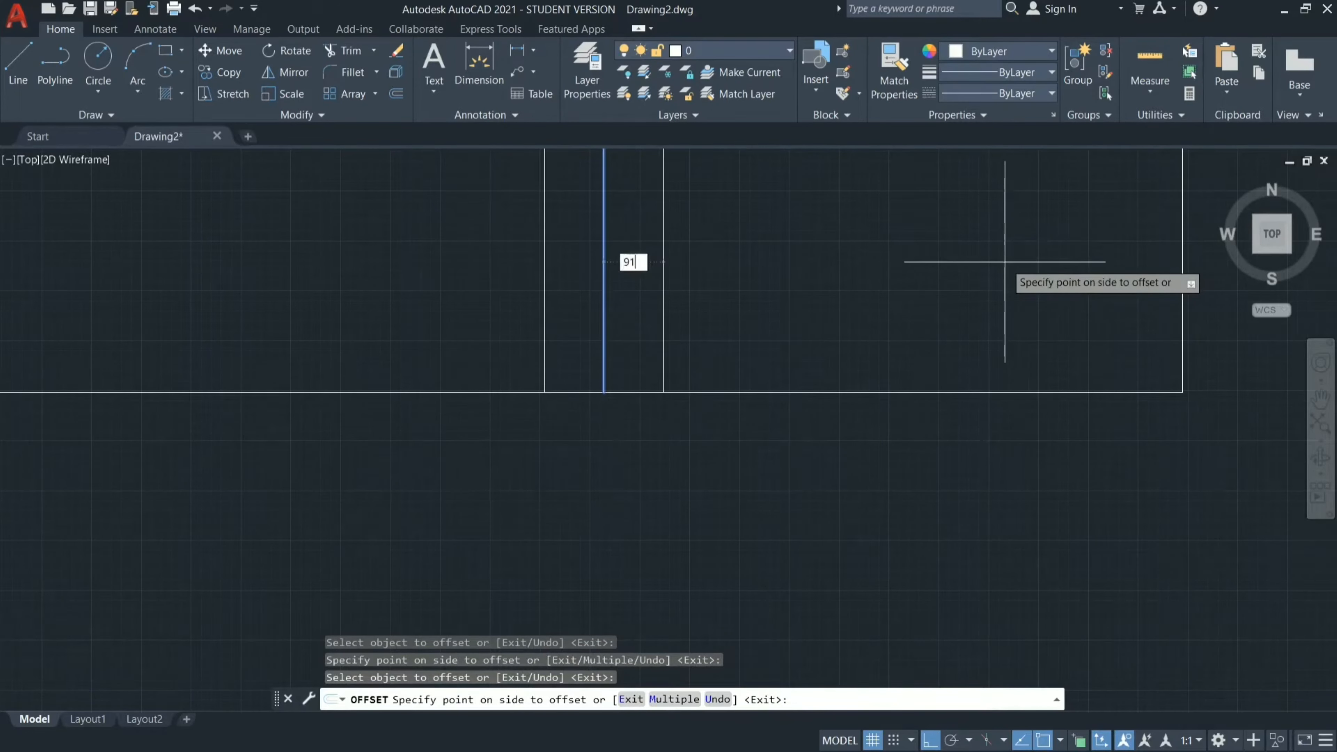
{"action": "type", "text": "915"}
{"action": "key", "text": "Return"}
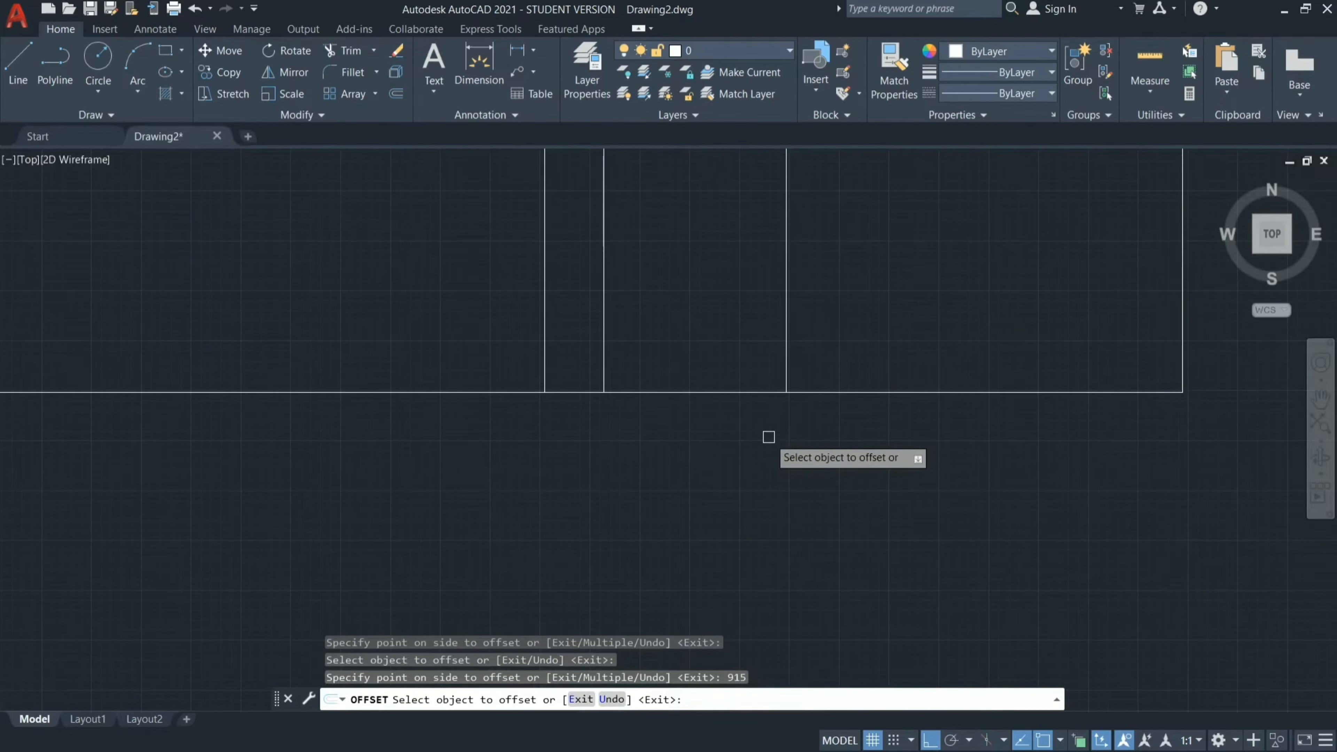
{"action": "key", "text": "Escape"}
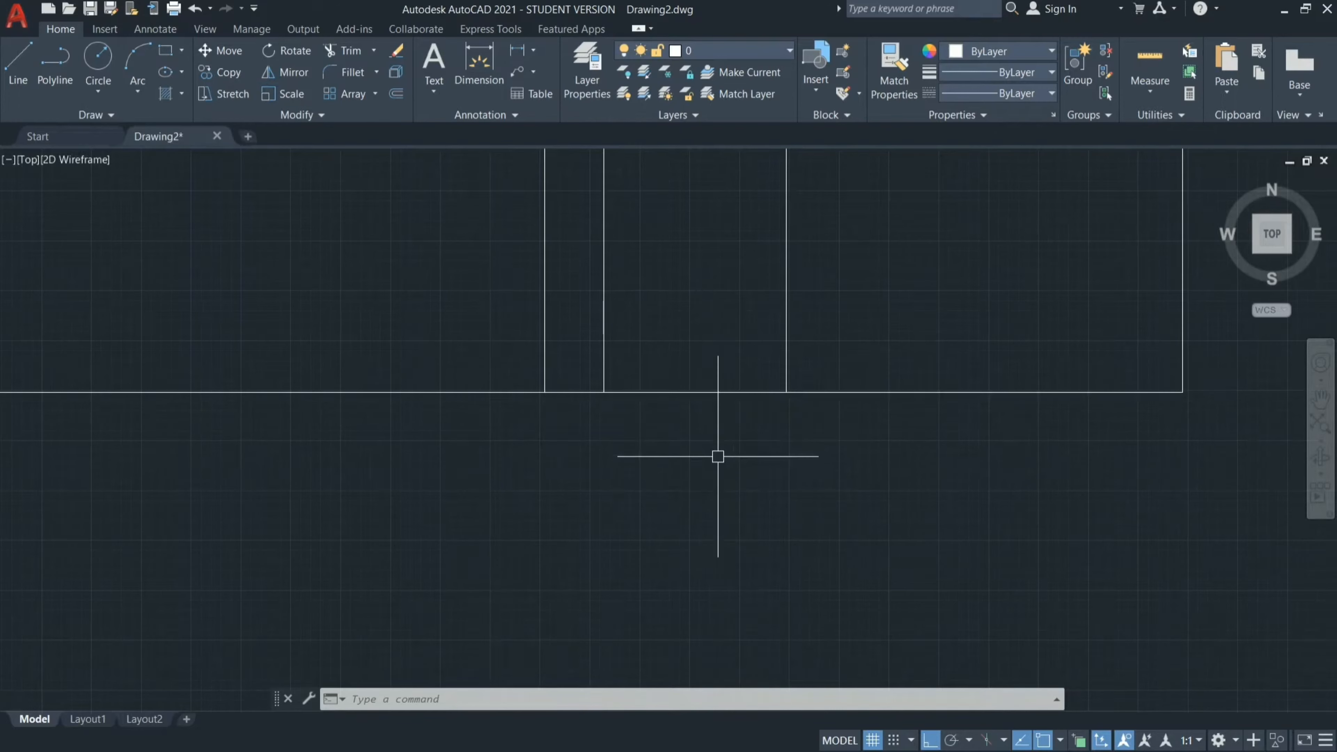
Trim the bottom wall of the lower-middle room between the two offset lines to cut the door opening.
{"action": "type", "text": "R"}
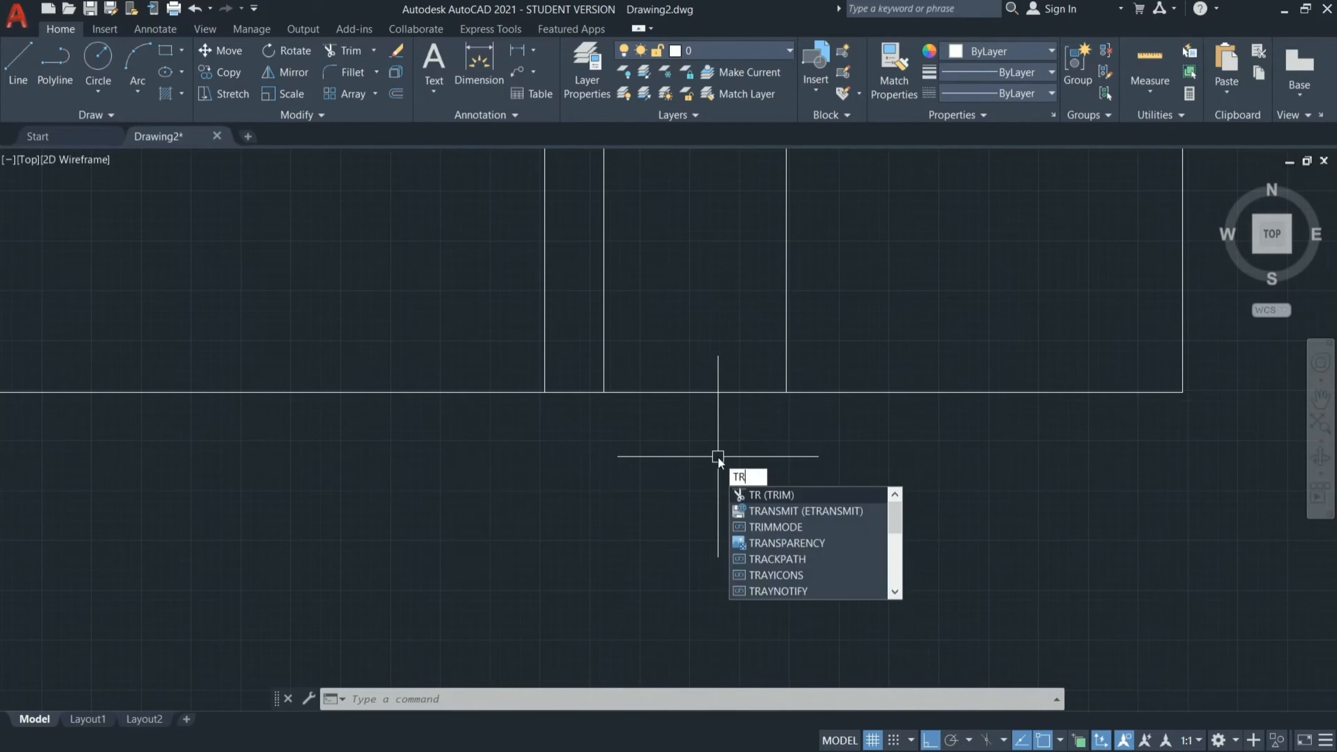
{"action": "key", "text": "Return"}
{"action": "key", "text": "Return"}
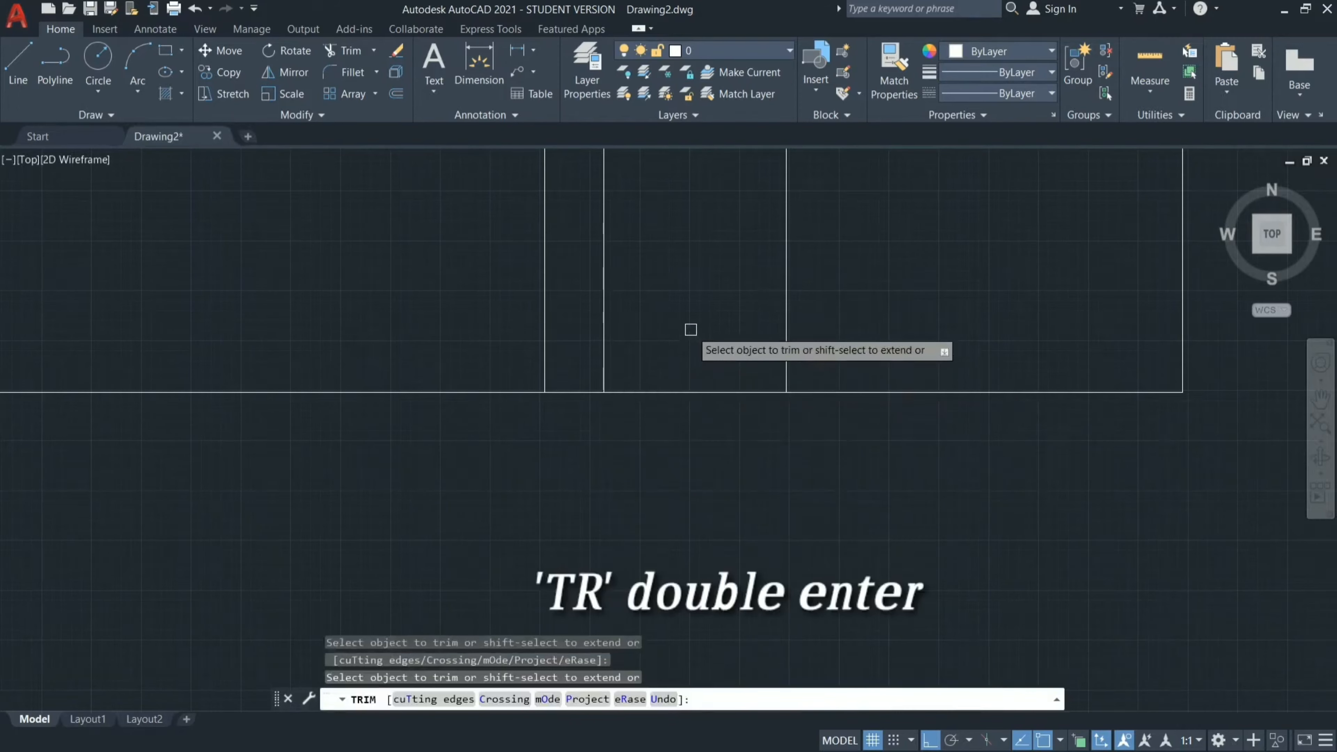
{"action": "left_click", "coordinate": [644, 319]}
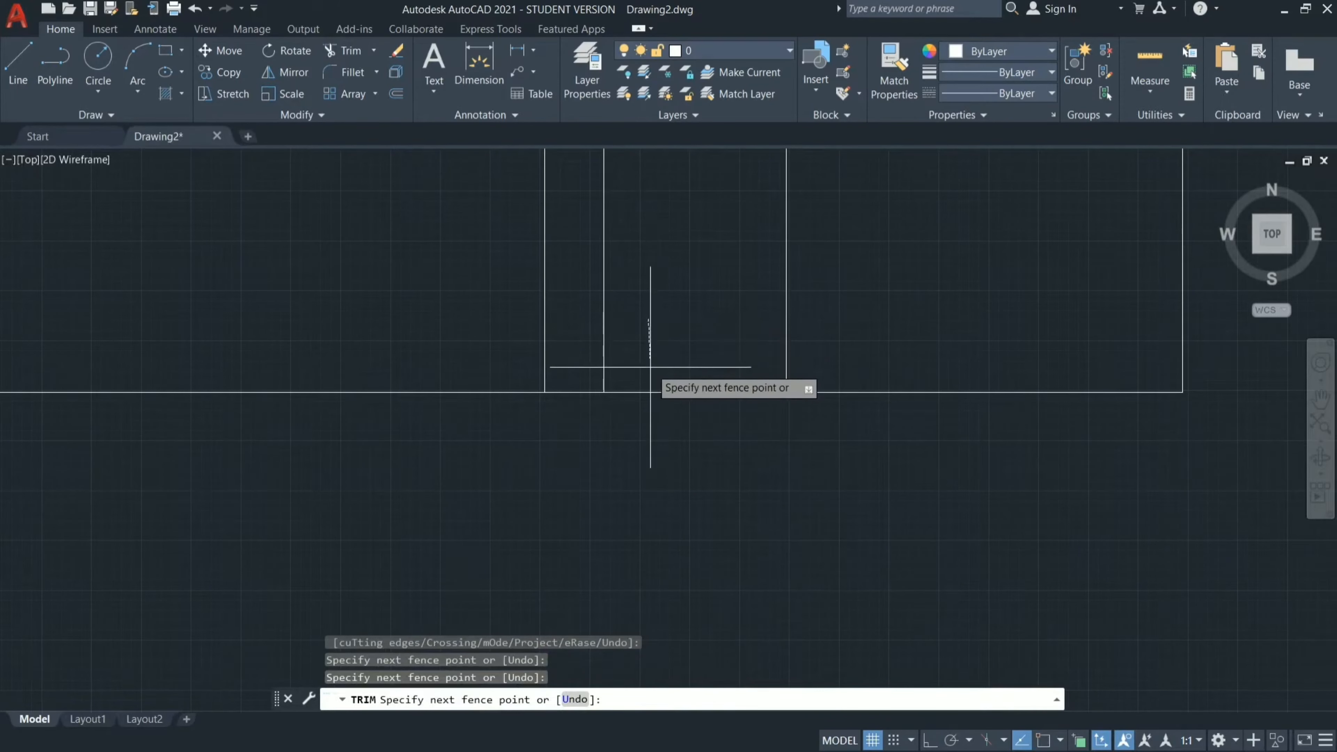
{"action": "left_click", "coordinate": [652, 367]}
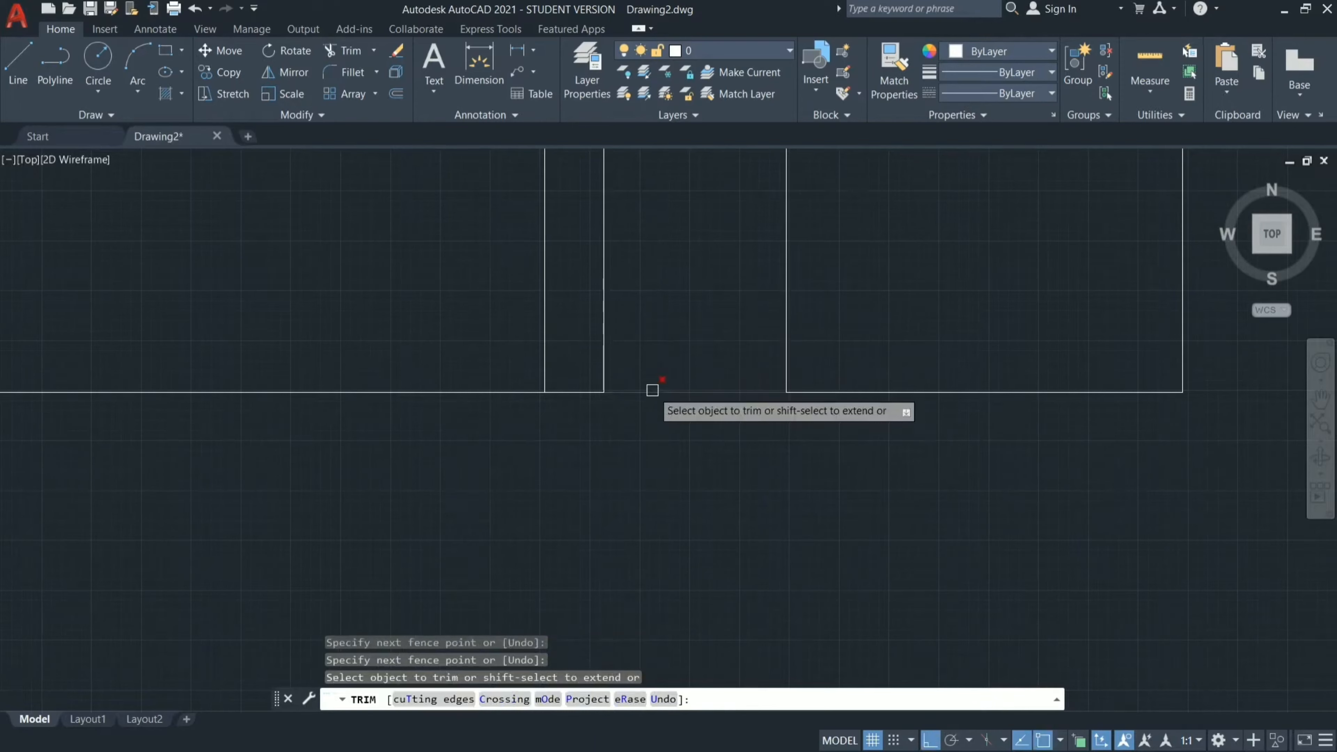
{"action": "left_click", "coordinate": [652, 391]}
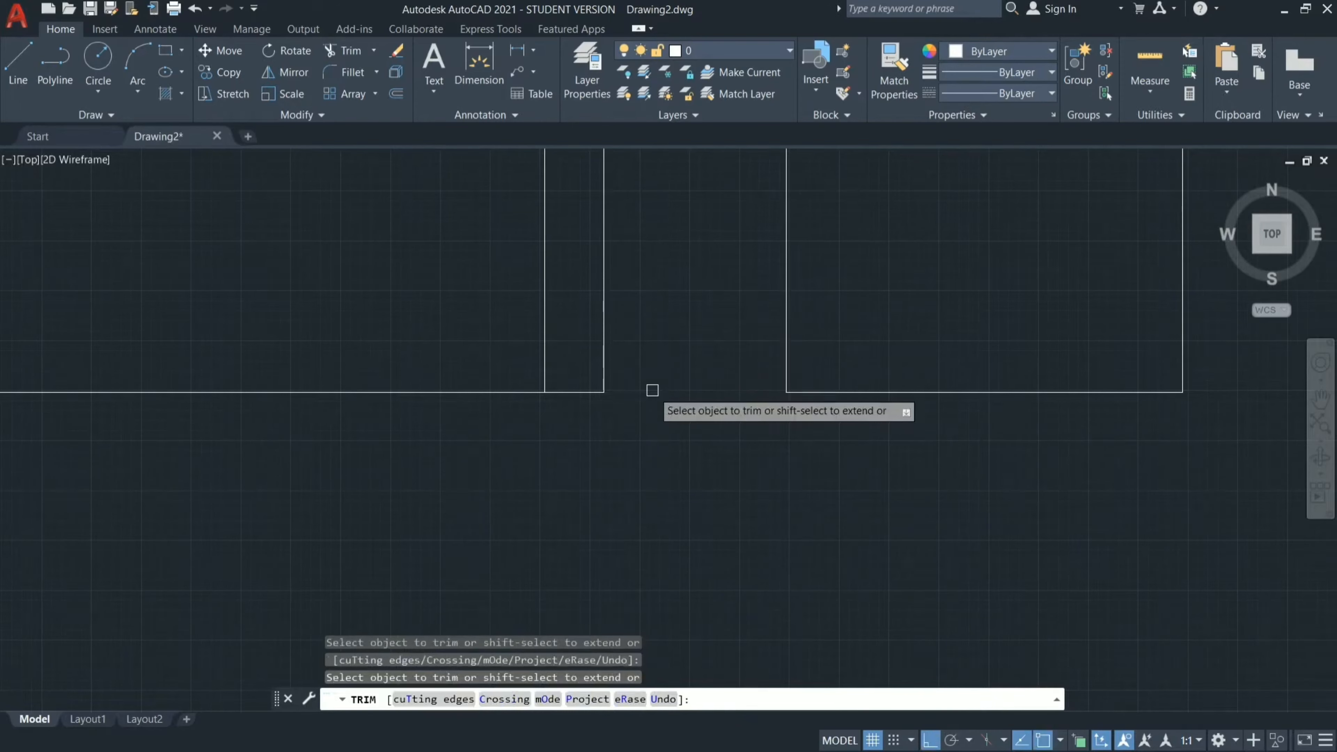
{"action": "key", "text": "Escape"}
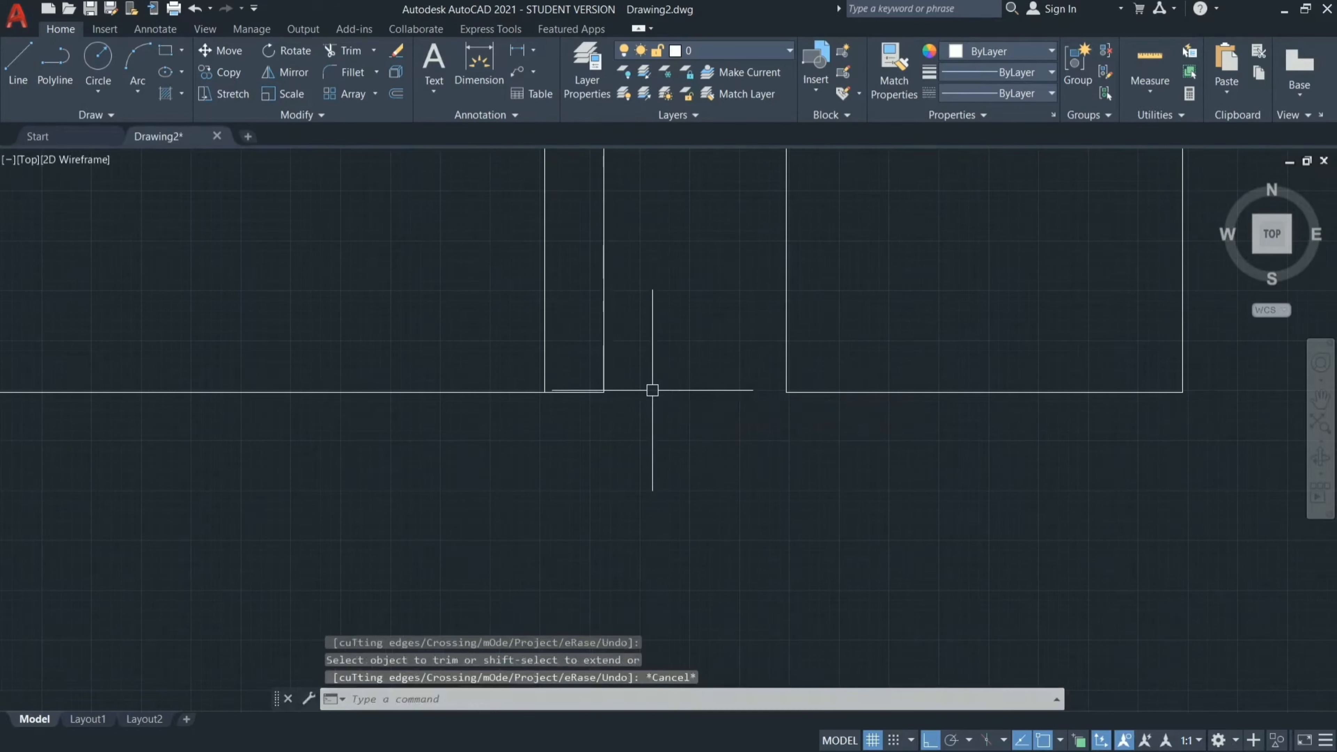
Erase the two vertical offset lines that marked the sides of the door opening.
{"action": "left_click", "coordinate": [813, 303]}
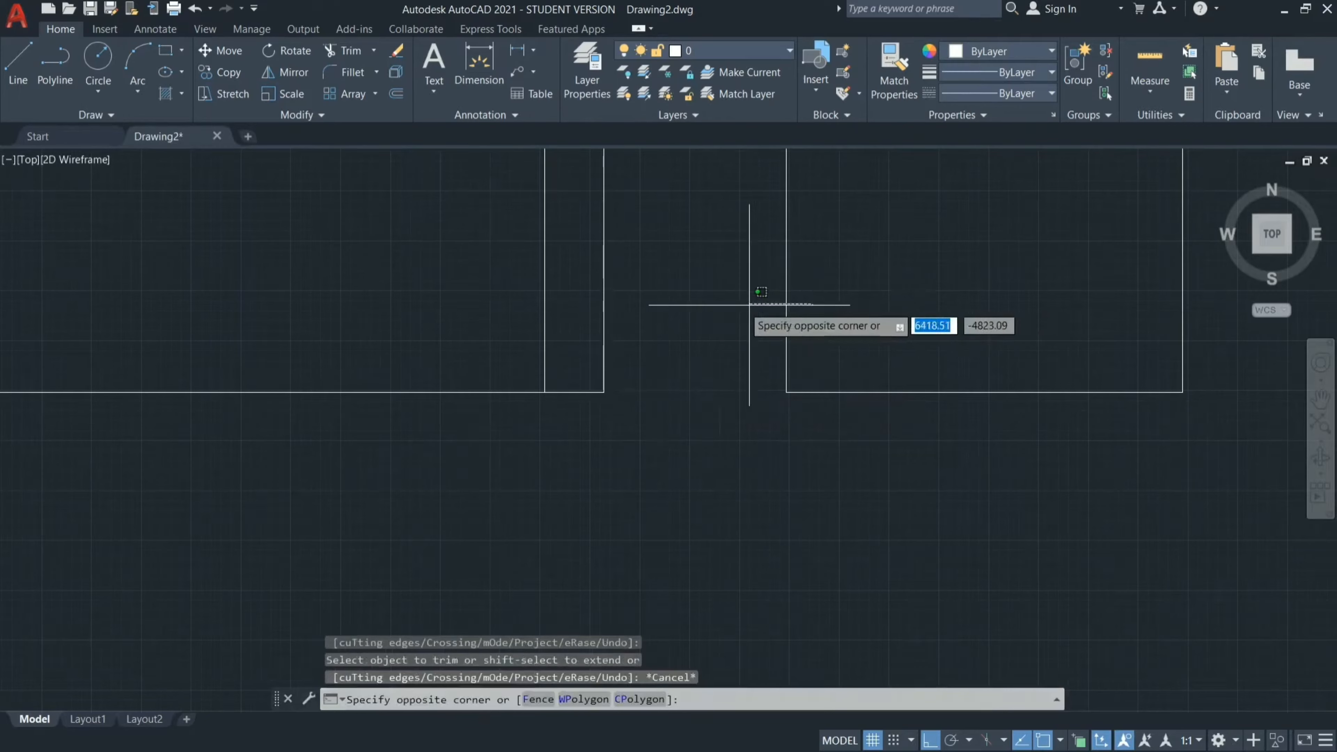
{"action": "left_click", "coordinate": [598, 298]}
{"action": "type", "text": "e"}
{"action": "key", "text": "Return"}
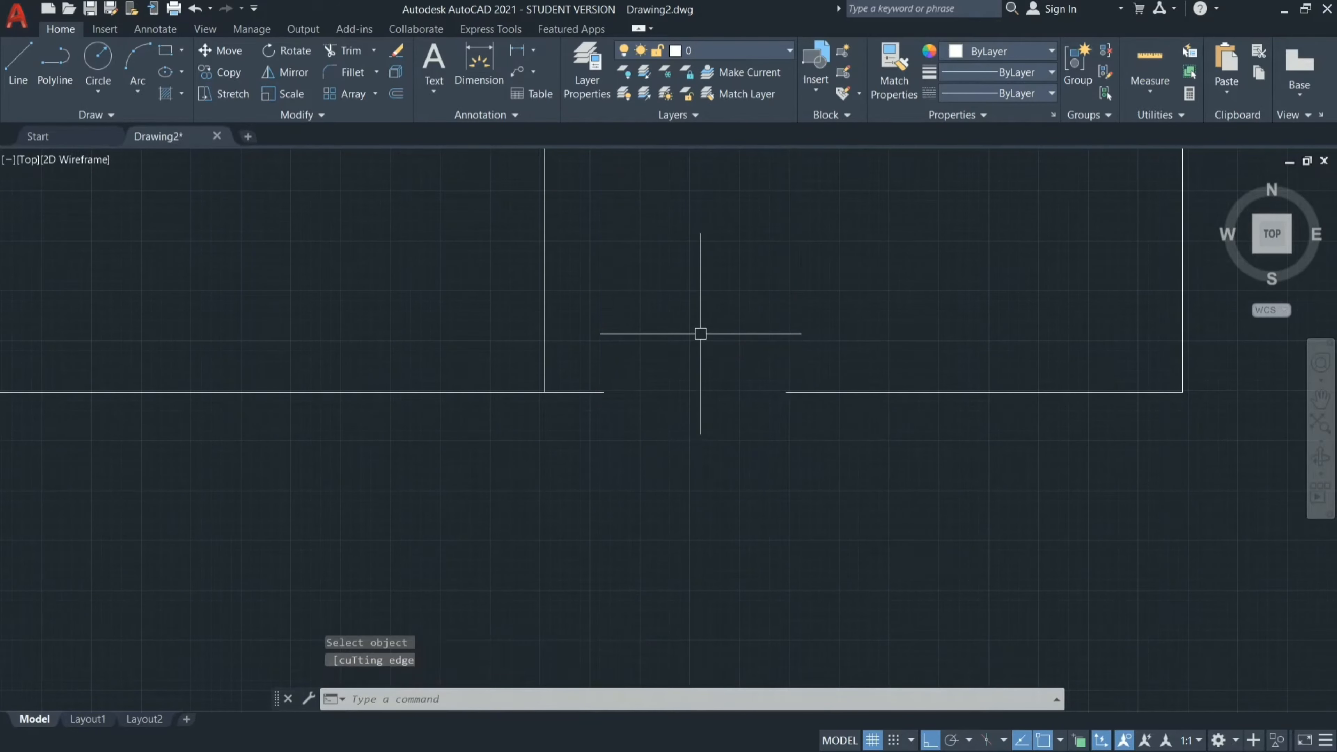
Offset the horizontal wall at the top of the lower-left room by 300 mm down into that room.
{"action": "scroll", "coordinate": [700, 333], "scroll_direction": "down", "scroll_amount": 3}
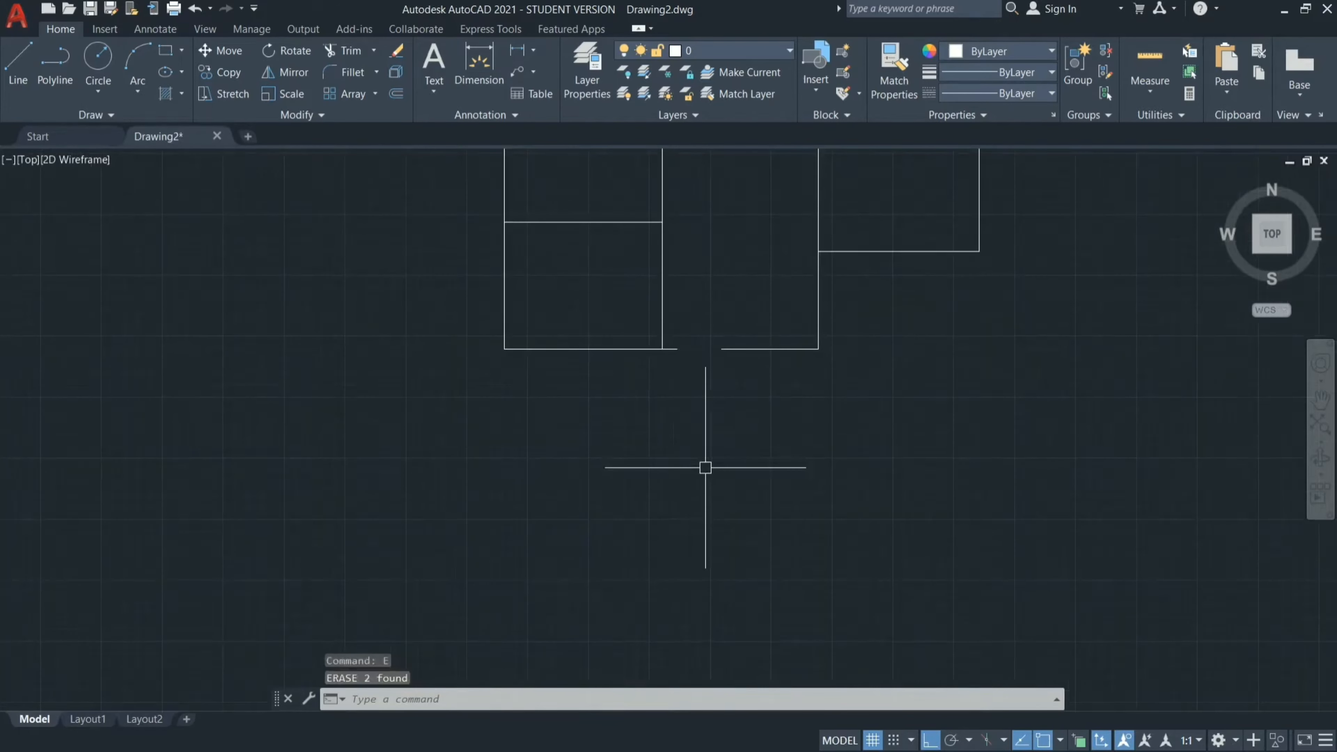
{"action": "scroll", "coordinate": [662, 337], "scroll_direction": "down", "scroll_amount": 2}
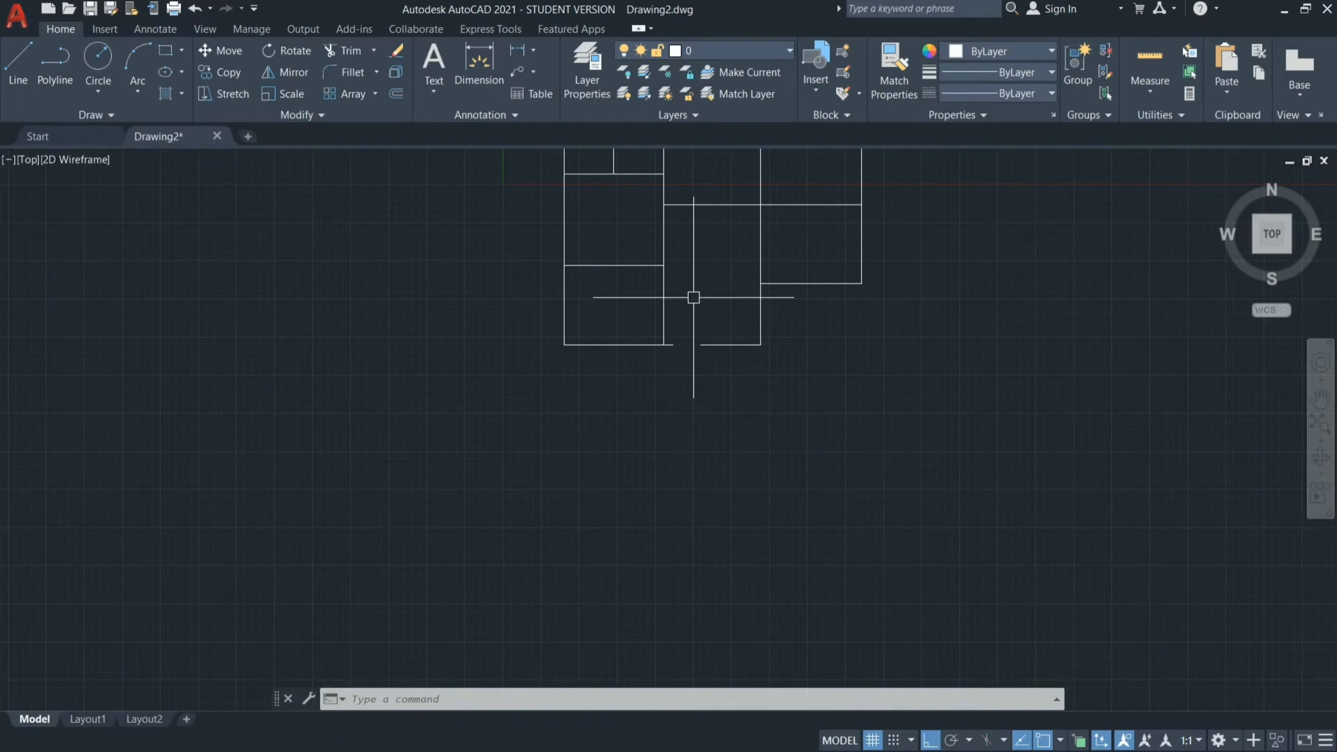
{"action": "scroll", "coordinate": [679, 259], "scroll_direction": "up", "scroll_amount": 5}
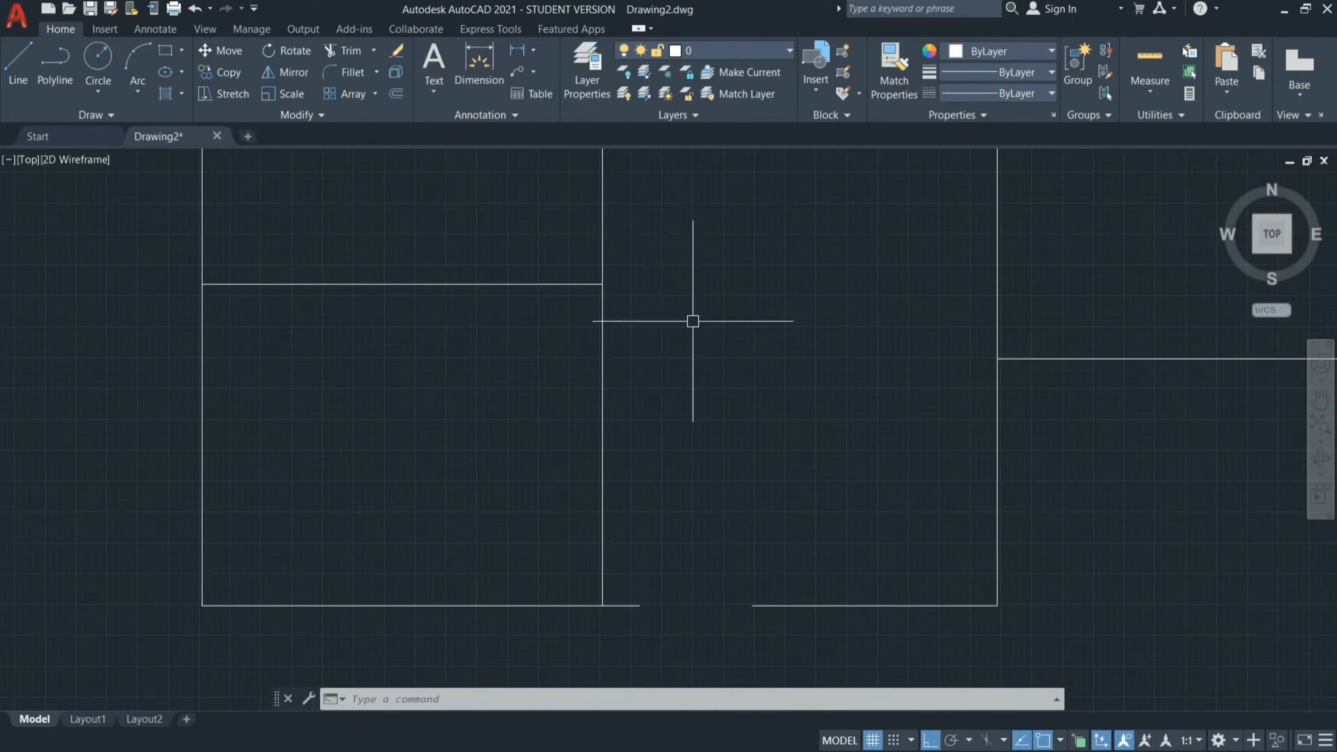
{"action": "key", "text": "Return"}
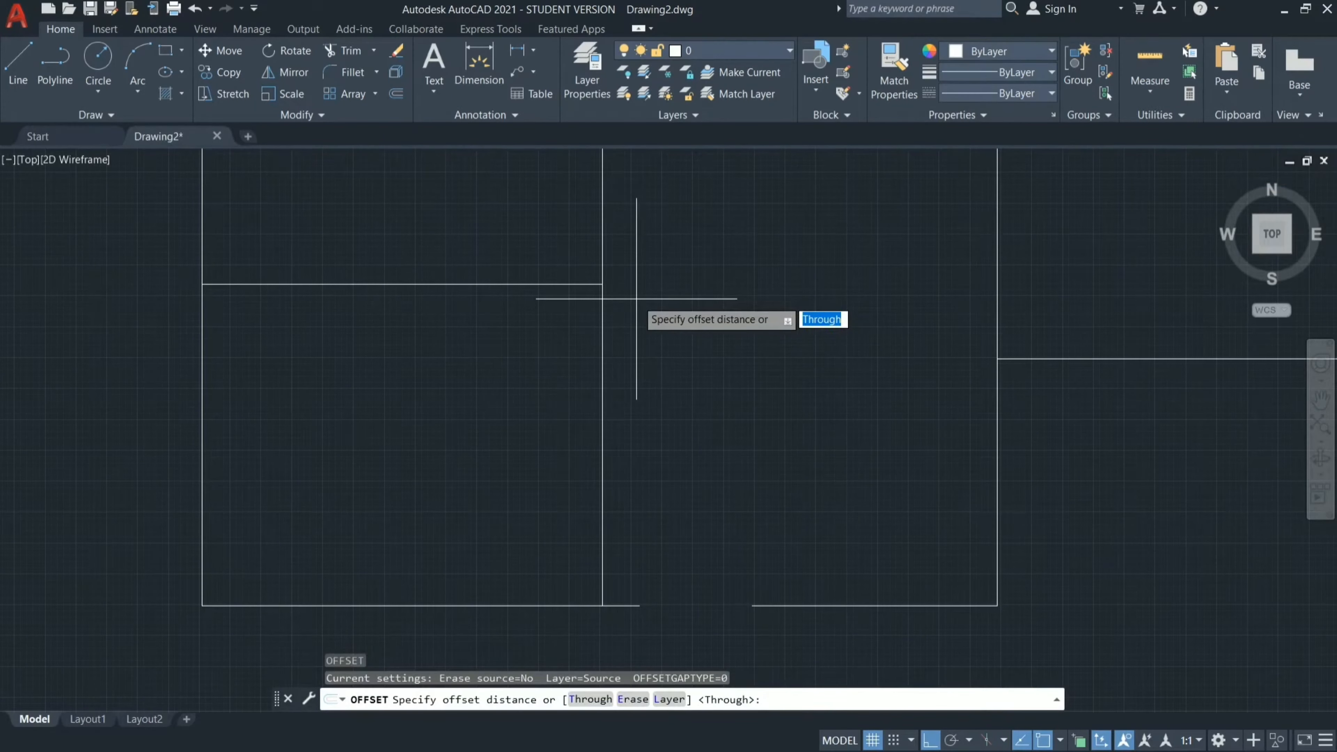
{"action": "type", "text": "300"}
{"action": "key", "text": "Return"}
{"action": "left_click", "coordinate": [532, 284]}
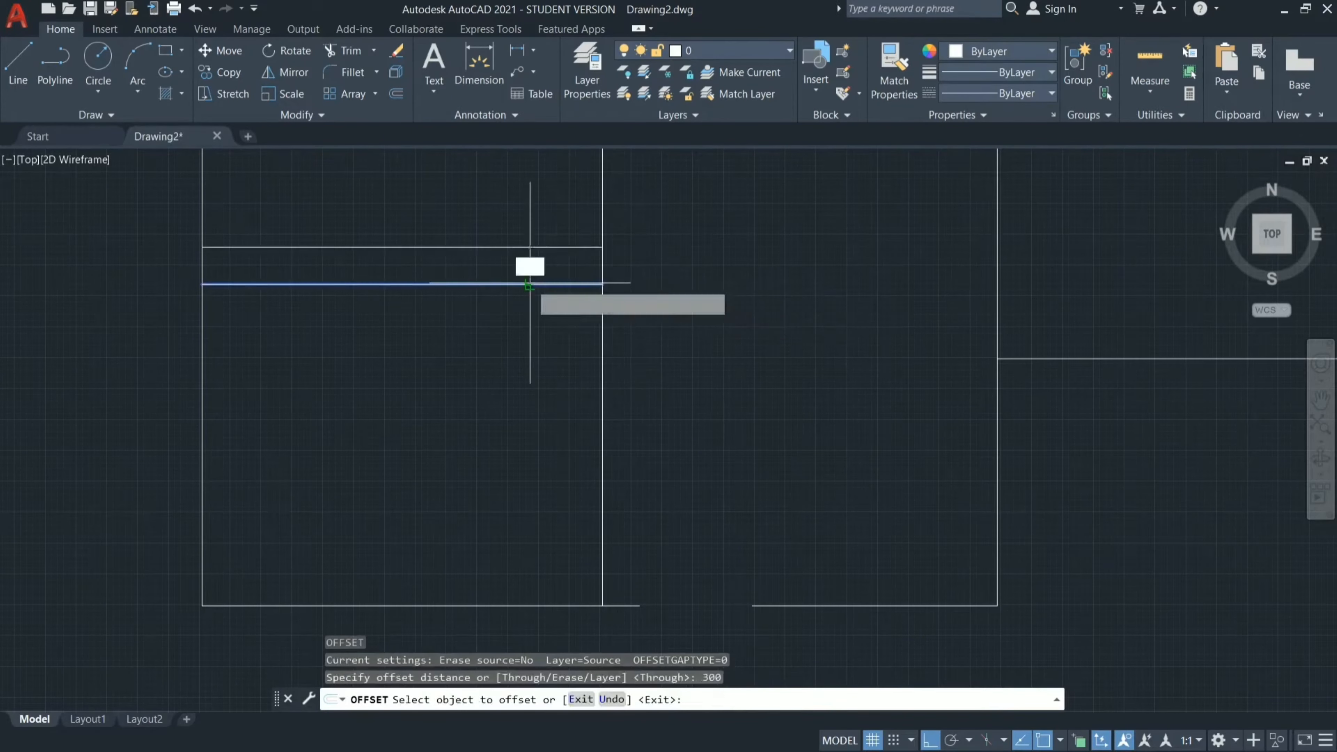
{"action": "left_click", "coordinate": [545, 377]}
Offset the new horizontal line in the lower-left room a further 915 mm downward to mark the door width.
{"action": "left_click", "coordinate": [546, 320]}
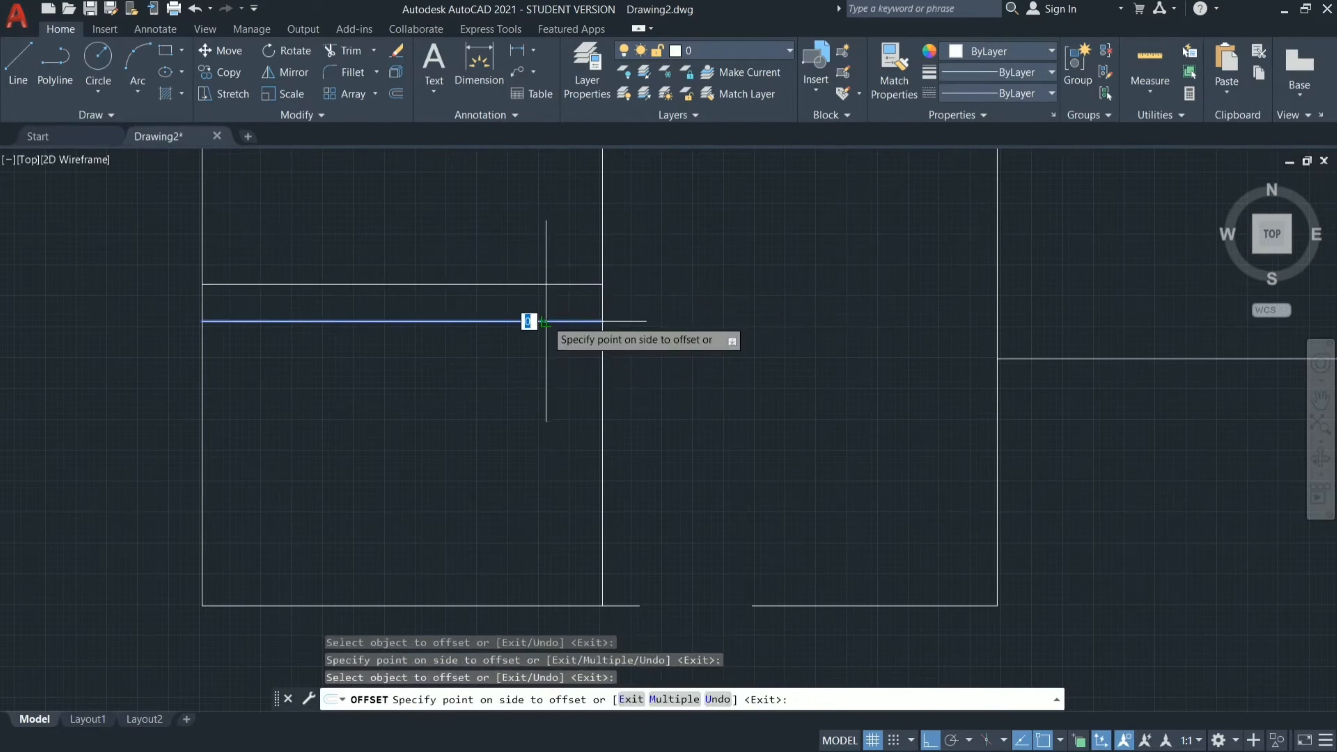
{"action": "type", "text": "915"}
{"action": "key", "text": "Return"}
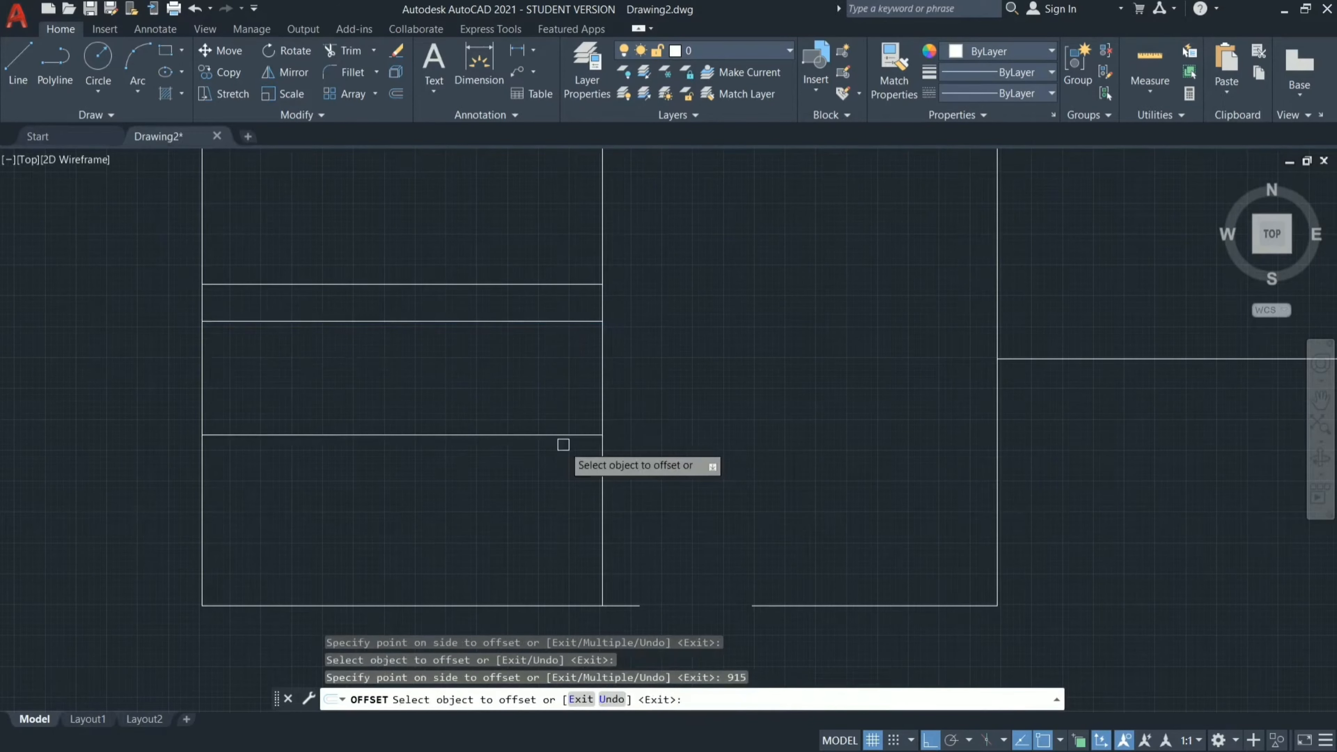
{"action": "key", "text": "Escape"}
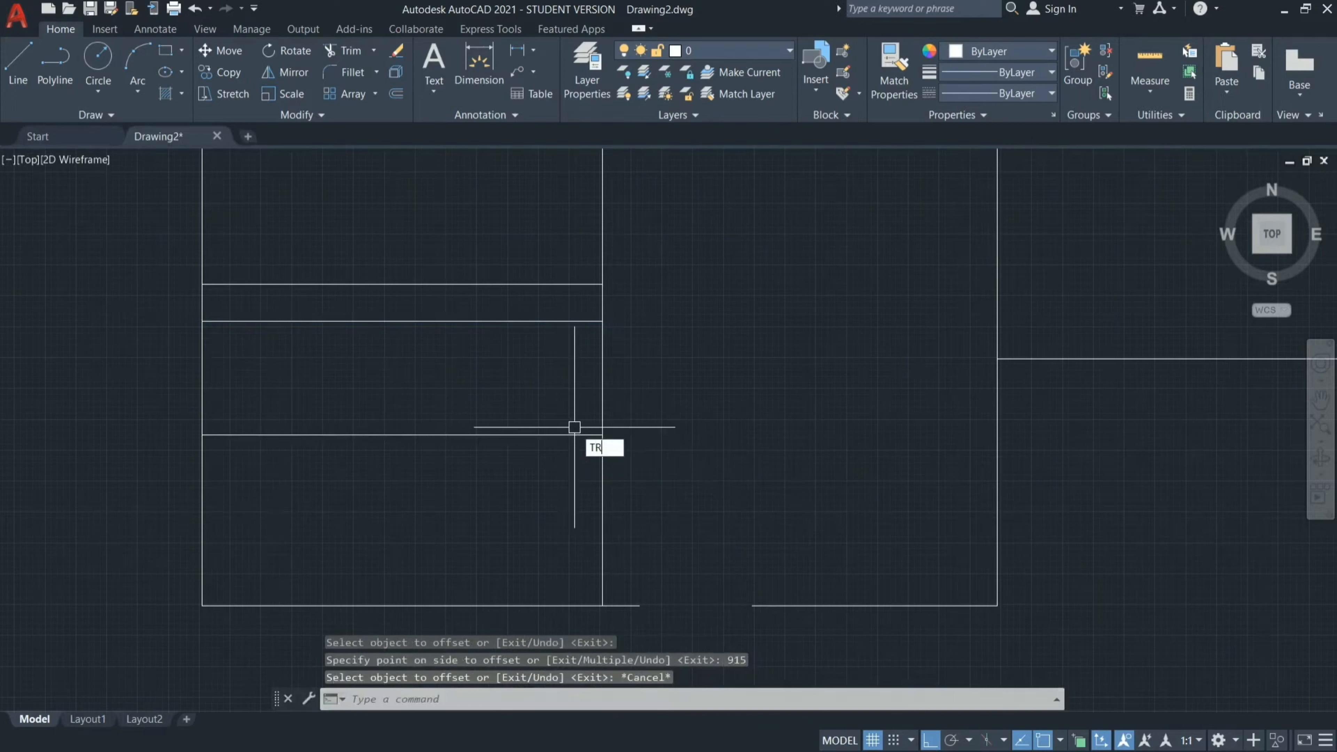
Trim the right wall of the lower-left room between the two offset lines to cut its door opening.
{"action": "type", "text": "TR"}
{"action": "key", "text": "Return"}
{"action": "left_click", "coordinate": [531, 373]}
{"action": "left_click", "coordinate": [800, 460]}
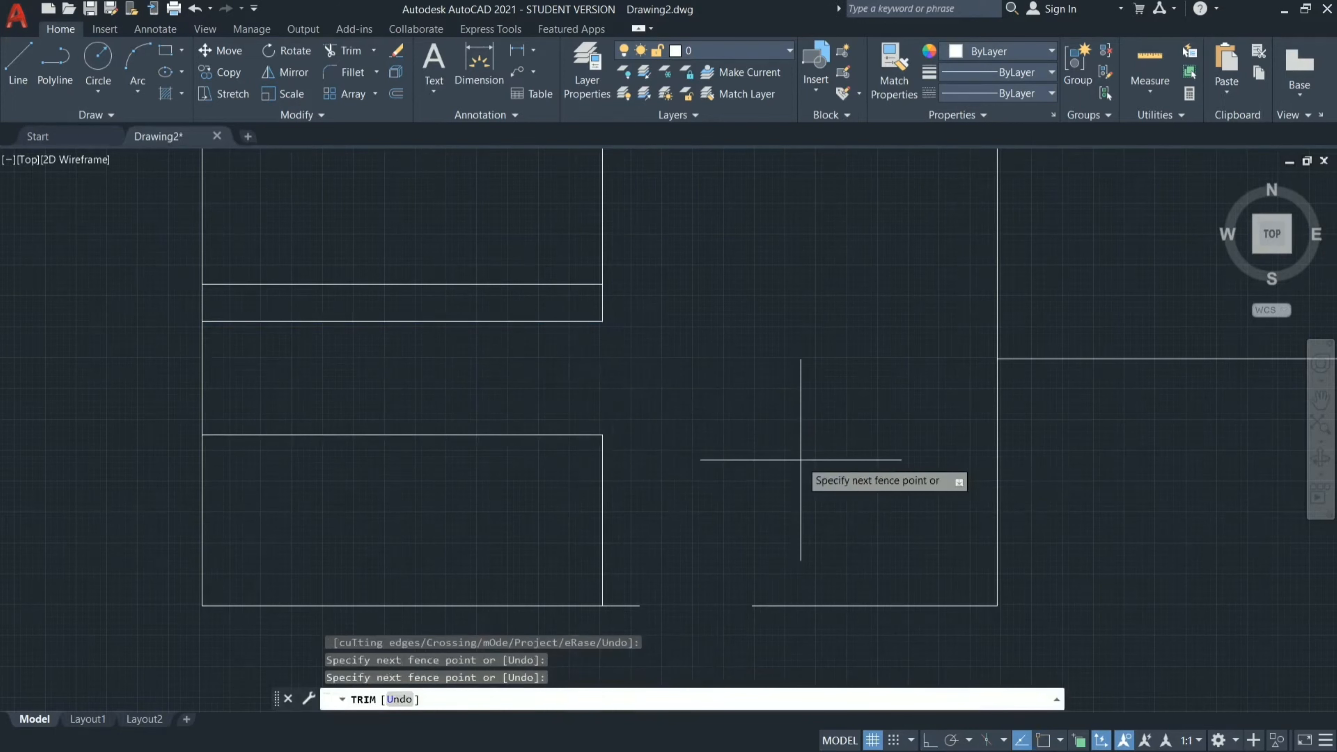
{"action": "key", "text": "Return"}
{"action": "key", "text": "Escape"}
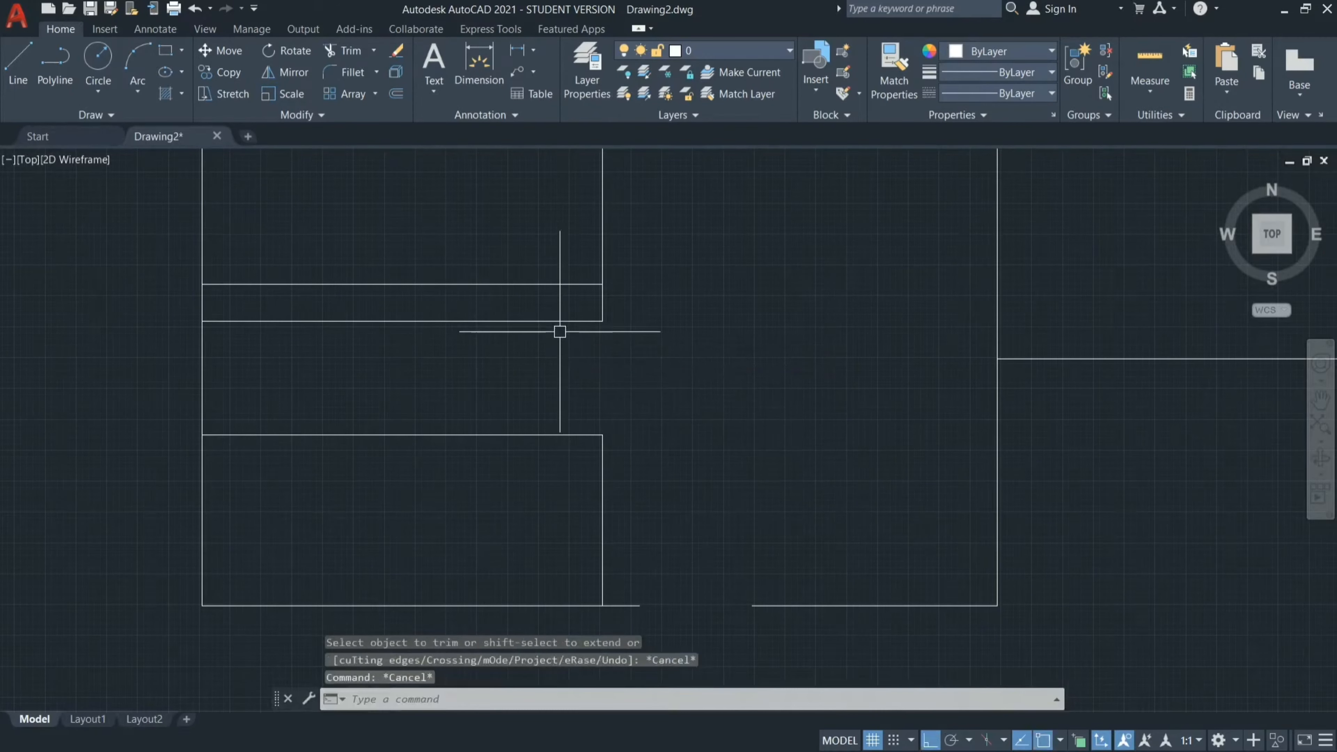
Erase the two horizontal offset lines in the lower-left room.
{"action": "left_click", "coordinate": [552, 321]}
{"action": "left_click", "coordinate": [558, 435]}
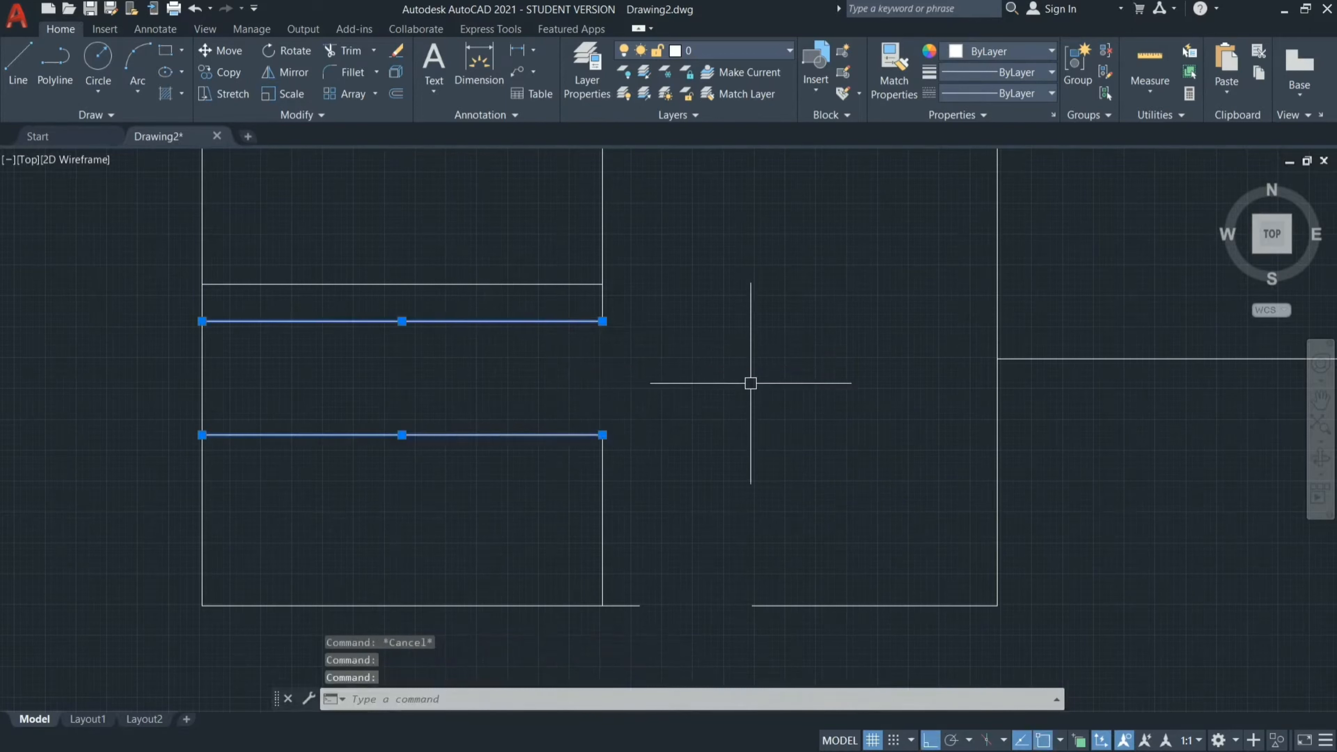
{"action": "type", "text": "E"}
{"action": "key", "text": "Return"}
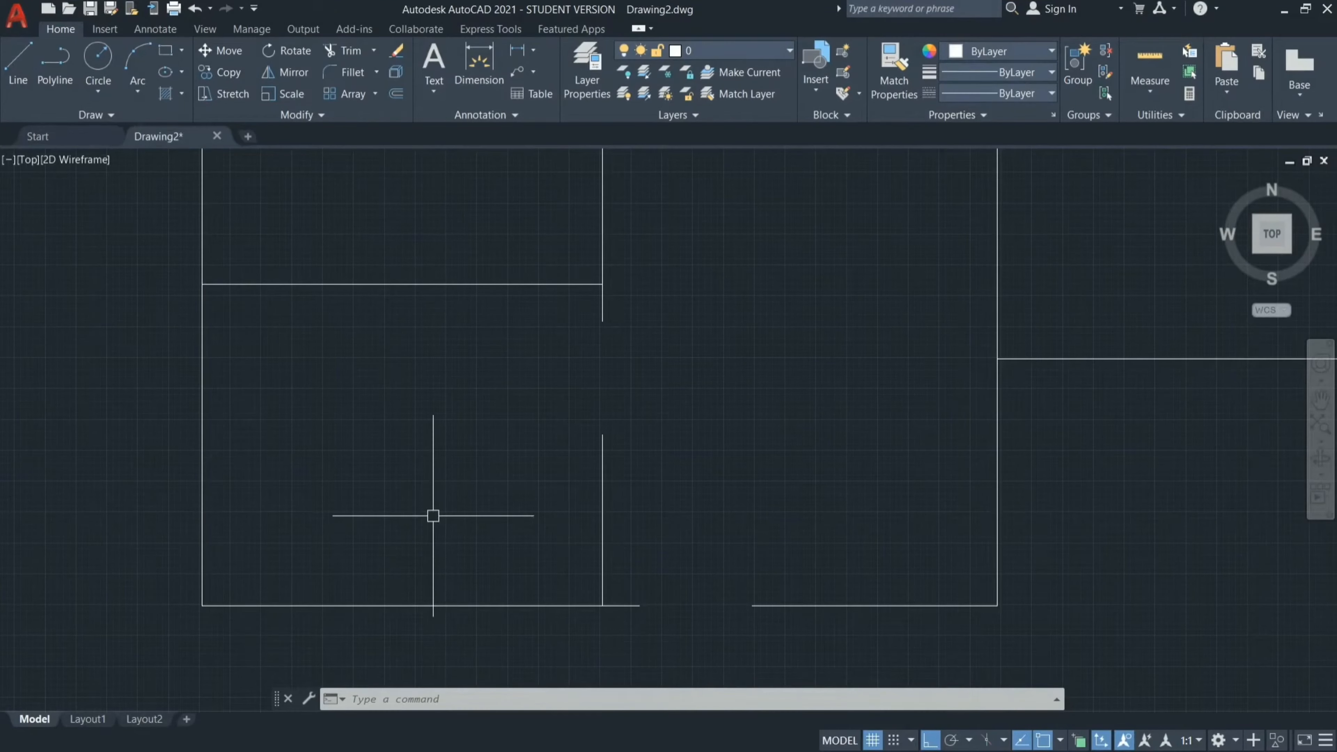
Offset the horizontal wall above the lower-left room by 300 mm up into the middle-left room.
{"action": "scroll", "coordinate": [433, 516], "scroll_direction": "down", "scroll_amount": 4}
{"action": "scroll", "coordinate": [434, 390], "scroll_direction": "up", "scroll_amount": 4}
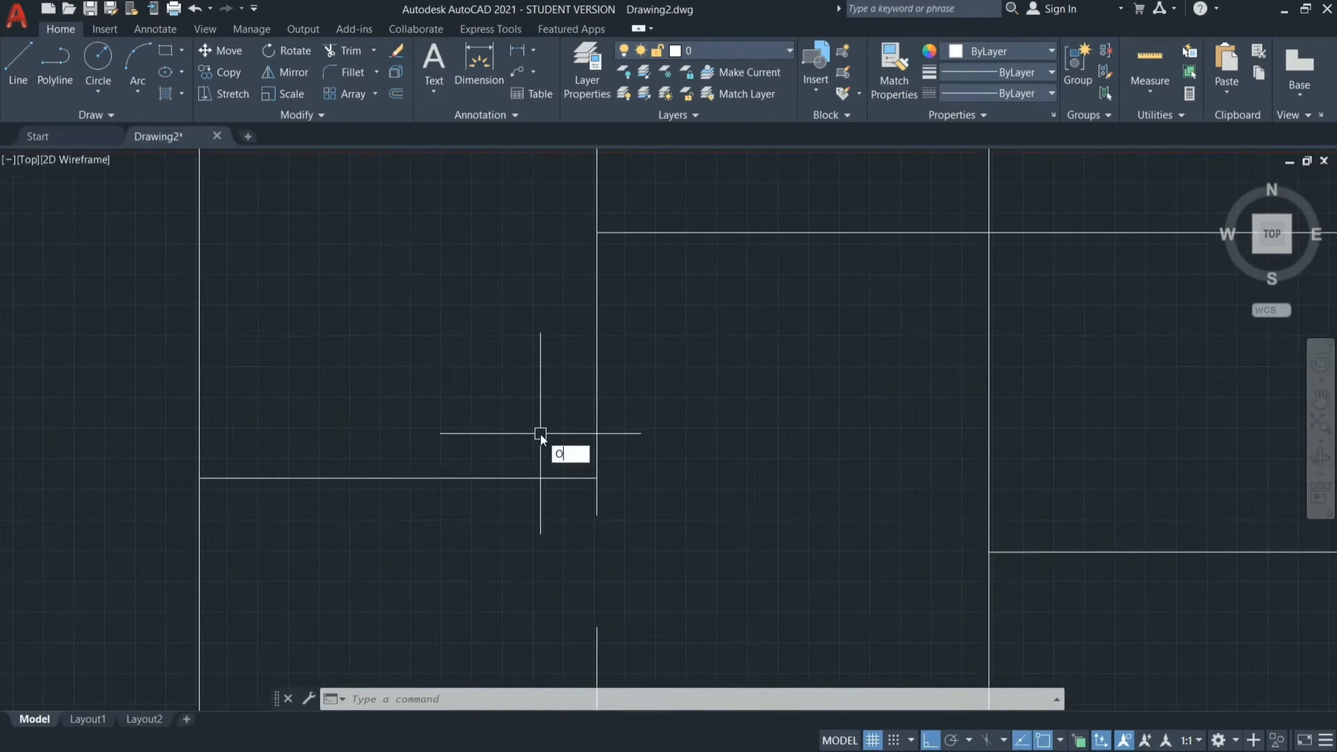
{"action": "key", "text": "Return"}
{"action": "type", "text": "300"}
{"action": "key", "text": "Return"}
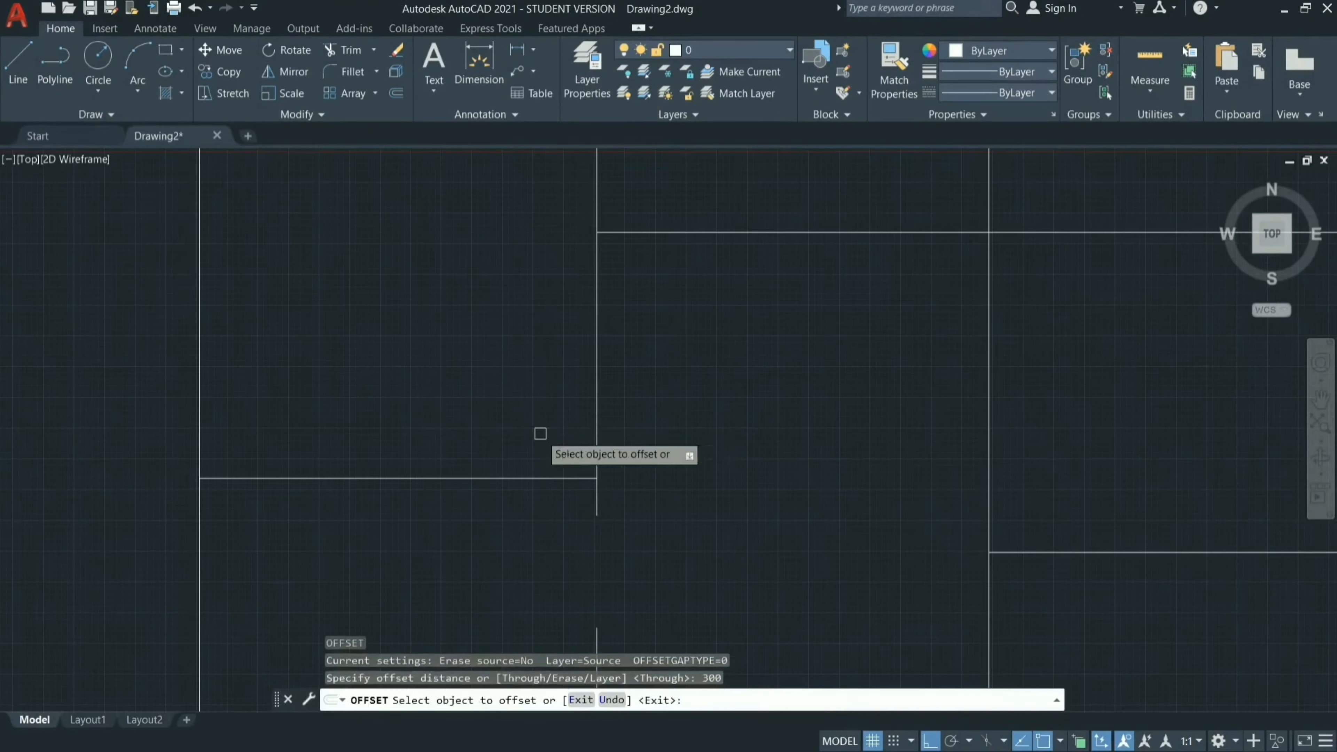
{"action": "left_click", "coordinate": [559, 478]}
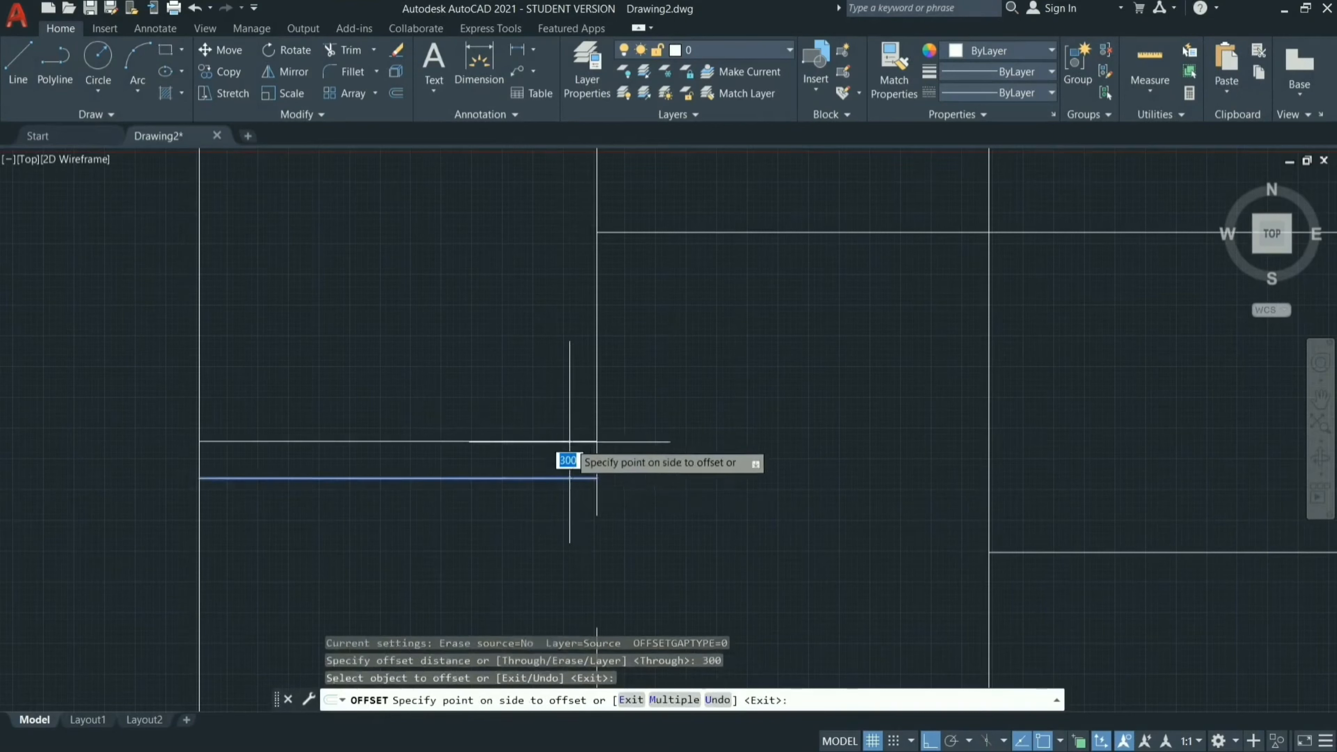
{"action": "left_click", "coordinate": [570, 442]}
Offset the new horizontal line in the middle-left room a further 915 mm upward to mark the door width.
{"action": "left_click", "coordinate": [565, 442]}
{"action": "type", "text": "915"}
{"action": "key", "text": "Return"}
{"action": "scroll", "coordinate": [737, 320], "scroll_direction": "down", "scroll_amount": 6}
{"action": "scroll", "coordinate": [711, 232], "scroll_direction": "up", "scroll_amount": 4}
{"action": "scroll", "coordinate": [566, 386], "scroll_direction": "up", "scroll_amount": 6}
{"action": "left_click", "coordinate": [615, 364]}
{"action": "left_click", "coordinate": [563, 371]}
{"action": "type", "text": "U"}
{"action": "key", "text": "Return"}
Offset the left wall of the upper-left small room 300 mm inward and the new line a further 600 mm to the right.
{"action": "left_click", "coordinate": [205, 343]}
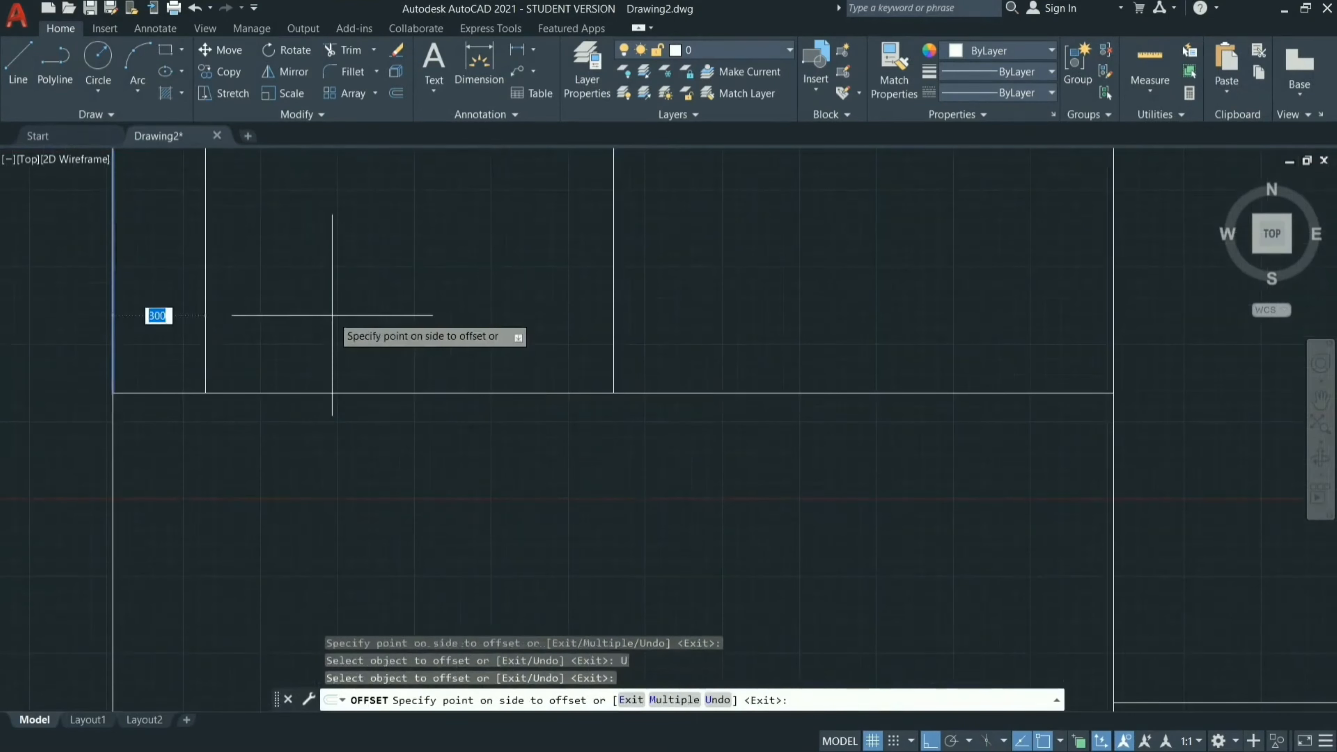
{"action": "type", "text": "600"}
{"action": "key", "text": "Return"}
Offset the partition between the two small upper-left rooms by 300 mm to the right.
{"action": "left_click", "coordinate": [613, 345]}
{"action": "left_click", "coordinate": [755, 340]}
{"action": "left_click", "coordinate": [706, 302]}
{"action": "left_click", "coordinate": [921, 293]}
{"action": "type", "text": "U"}
{"action": "key", "text": "Return"}
Offset the new line beside the partition a further 600 mm to the right to mark the second small room's door.
{"action": "left_click", "coordinate": [706, 263]}
{"action": "type", "text": "600"}
{"action": "key", "text": "Return"}
{"action": "scroll", "coordinate": [976, 493], "scroll_direction": "down", "scroll_amount": 4}
{"action": "scroll", "coordinate": [895, 422], "scroll_direction": "up", "scroll_amount": 3}
{"action": "scroll", "coordinate": [665, 398], "scroll_direction": "up", "scroll_amount": 3}
{"action": "scroll", "coordinate": [658, 400], "scroll_direction": "down", "scroll_amount": 2}
{"action": "left_click", "coordinate": [576, 317]}
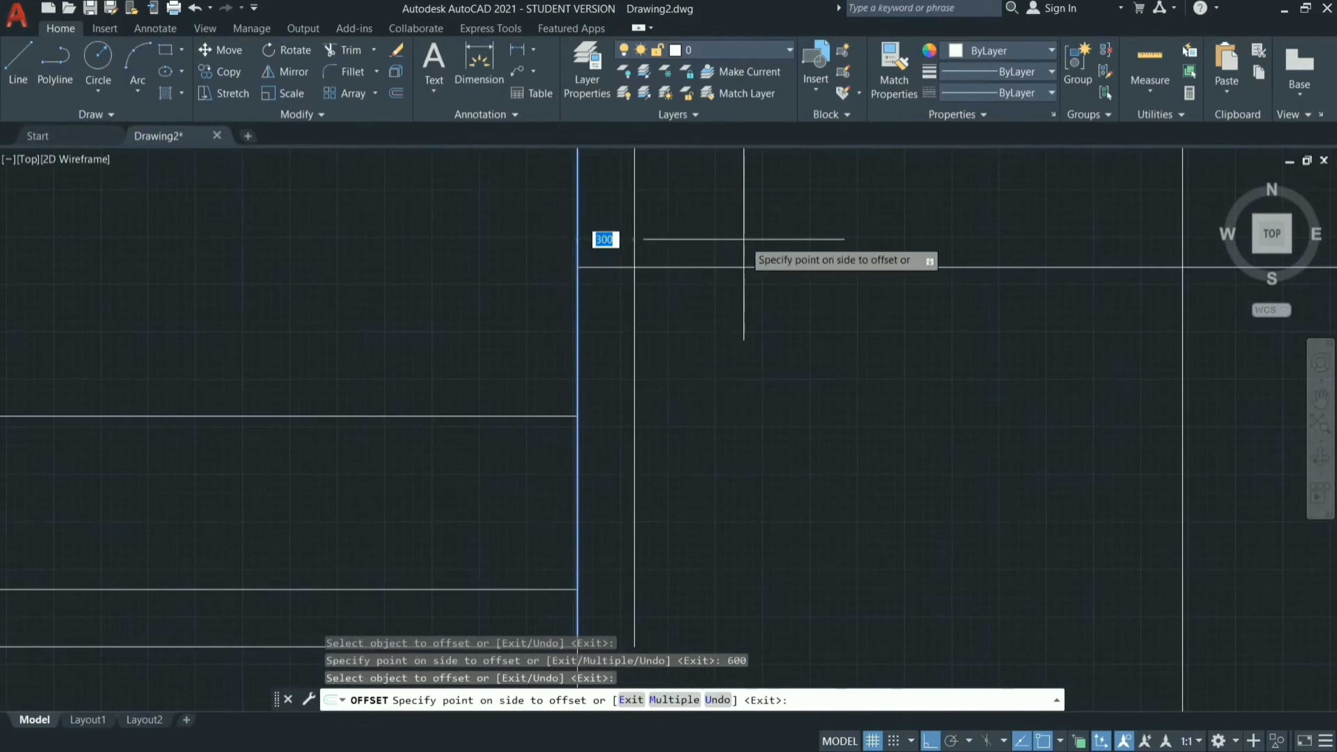
{"action": "key", "text": "Escape"}
Trim the bottom walls of both small upper-left rooms and the middle-left room's right wall between their offset lines.
{"action": "scroll", "coordinate": [744, 239], "scroll_direction": "down", "scroll_amount": 6}
{"action": "scroll", "coordinate": [683, 200], "scroll_direction": "up", "scroll_amount": 4}
{"action": "type", "text": "tr"}
{"action": "key", "text": "Return"}
{"action": "left_click", "coordinate": [486, 199]}
{"action": "left_click", "coordinate": [498, 331]}
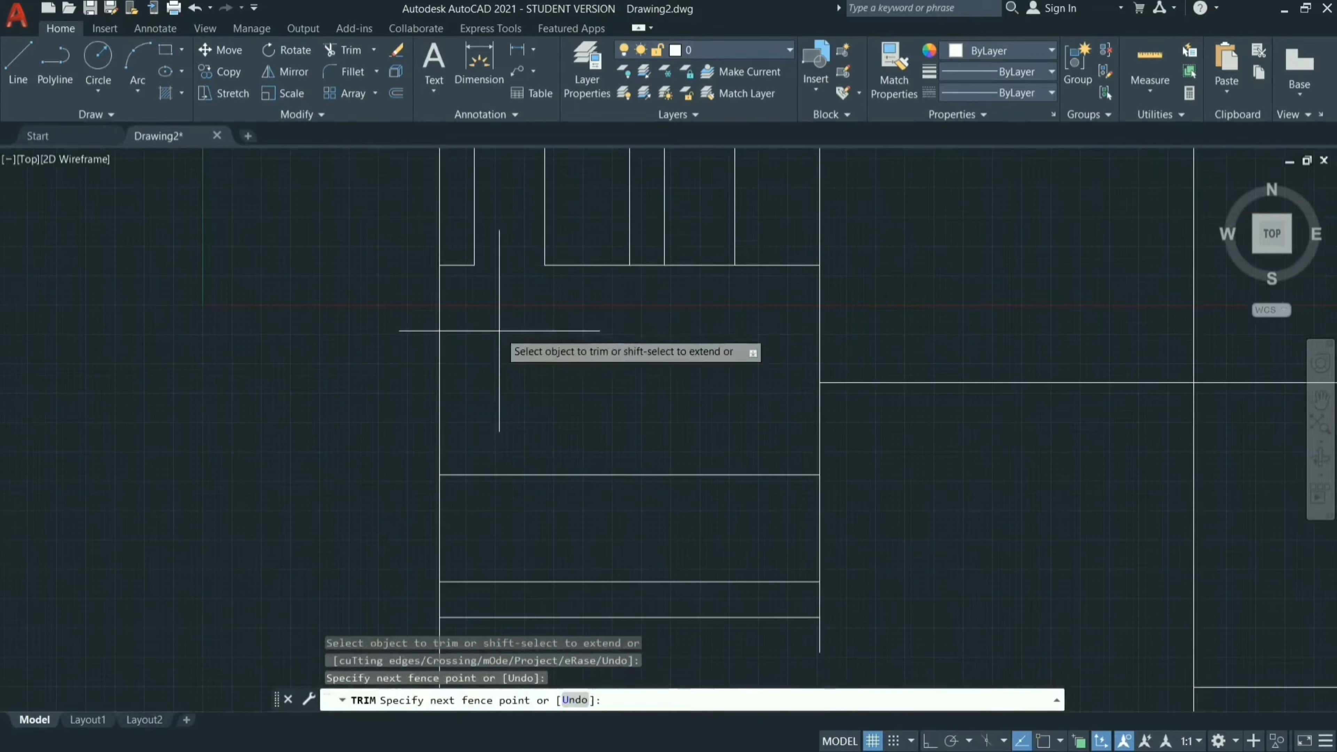
{"action": "left_click", "coordinate": [707, 306]}
{"action": "left_click", "coordinate": [695, 247]}
{"action": "scroll", "coordinate": [694, 332], "scroll_direction": "down", "scroll_amount": 2}
{"action": "scroll", "coordinate": [836, 503], "scroll_direction": "down", "scroll_amount": 2}
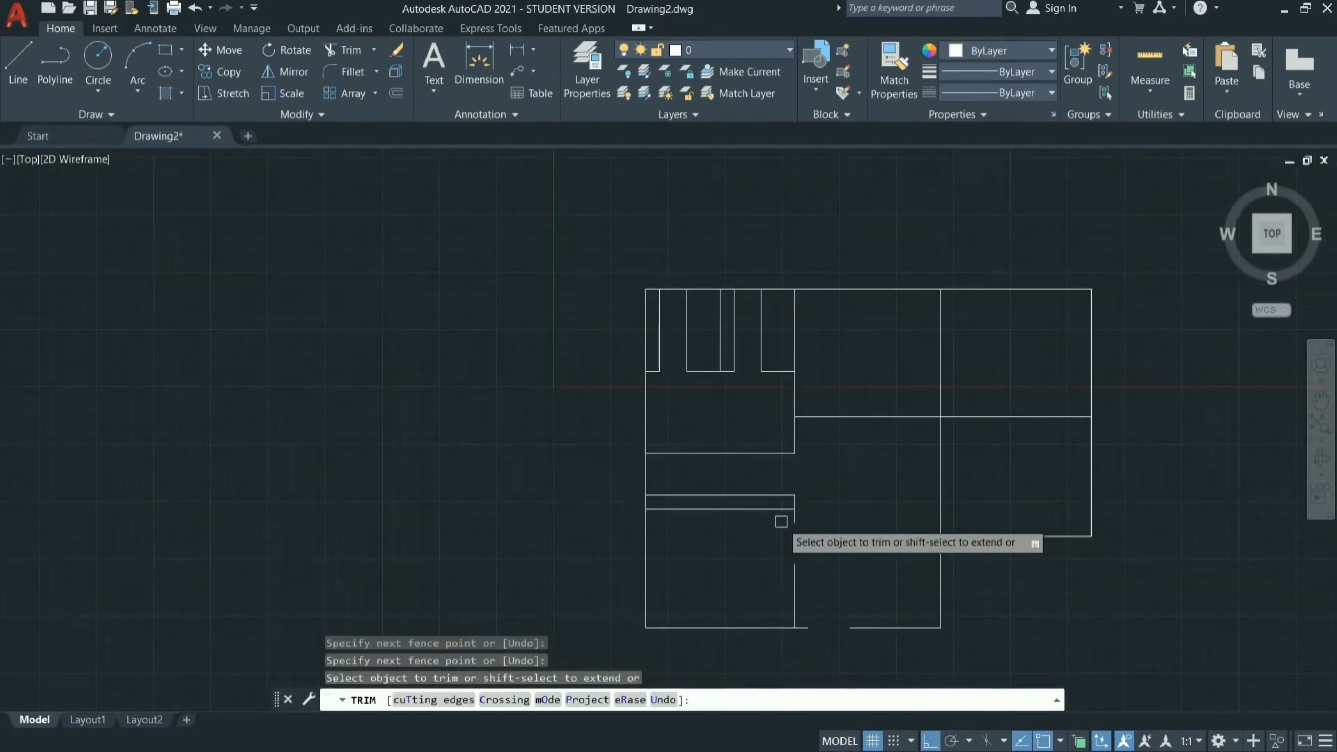
{"action": "scroll", "coordinate": [783, 522], "scroll_direction": "up", "scroll_amount": 4}
{"action": "key", "text": "Escape"}
Erase the two horizontal offset lines that marked the door in the middle-left room.
{"action": "left_click_drag", "start_coordinate": [743, 322], "coordinate": [724, 499]}
{"action": "key", "text": "Escape"}
{"action": "left_click_drag", "start_coordinate": [707, 340], "coordinate": [705, 478]}
{"action": "type", "text": "e"}
{"action": "key", "text": "Return"}
Erase the four vertical offset lines in the two small upper-left rooms.
{"action": "scroll", "coordinate": [701, 476], "scroll_direction": "down", "scroll_amount": 4}
{"action": "scroll", "coordinate": [661, 170], "scroll_direction": "up", "scroll_amount": 4}
{"action": "left_click_drag", "start_coordinate": [575, 501], "coordinate": [599, 492]}
{"action": "left_click", "coordinate": [607, 493]}
{"action": "left_click", "coordinate": [516, 504]}
{"action": "left_click_drag", "start_coordinate": [794, 494], "coordinate": [710, 495]}
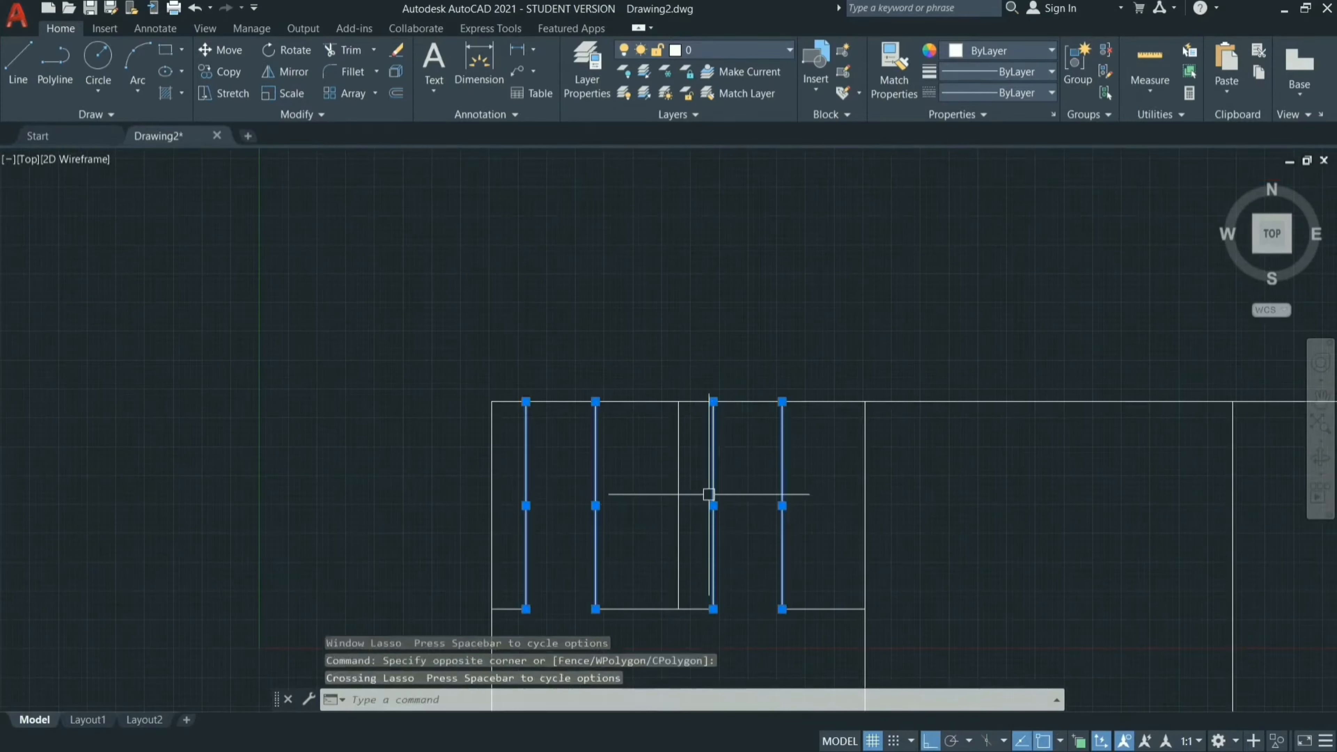
{"action": "type", "text": "e"}
{"action": "key", "text": "Return"}
Offset the middle-left room's right wall by 300 mm to the right, across the bottom wall of the upper-middle room.
{"action": "scroll", "coordinate": [709, 495], "scroll_direction": "down", "scroll_amount": 4}
{"action": "scroll", "coordinate": [754, 546], "scroll_direction": "up", "scroll_amount": 4}
{"action": "type", "text": "o"}
{"action": "key", "text": "Return"}
{"action": "type", "text": "300"}
{"action": "key", "text": "Return"}
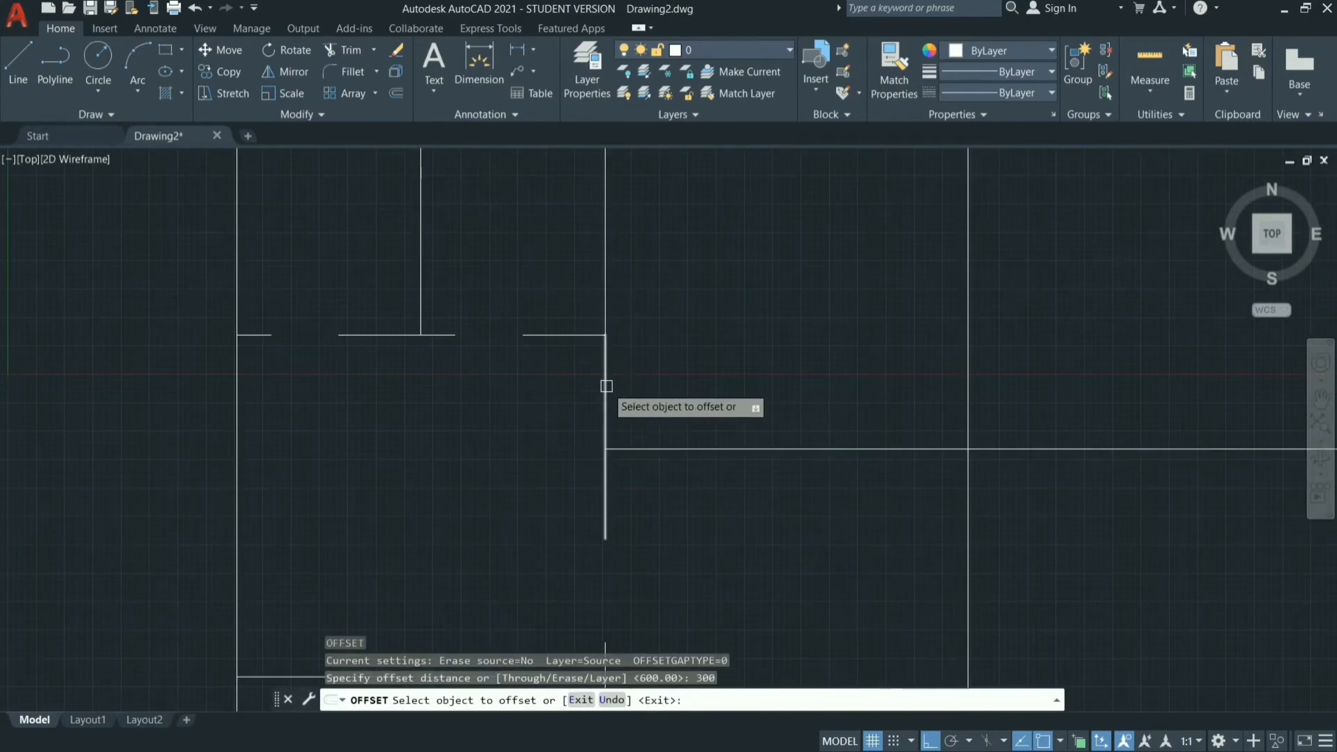
{"action": "left_click", "coordinate": [606, 385]}
{"action": "left_click", "coordinate": [733, 378]}
Offset the new vertical line a further 915 mm to the right to mark the upper-middle room's door width.
{"action": "left_click", "coordinate": [639, 415]}
{"action": "type", "text": "915"}
{"action": "key", "text": "Return"}
{"action": "key", "text": "Escape"}
Offset the wall between the upper-middle and upper-right rooms 300 mm to the right and the new line a further 915 mm.
{"action": "scroll", "coordinate": [742, 411], "scroll_direction": "down", "scroll_amount": 3}
{"action": "scroll", "coordinate": [954, 448], "scroll_direction": "up", "scroll_amount": 3}
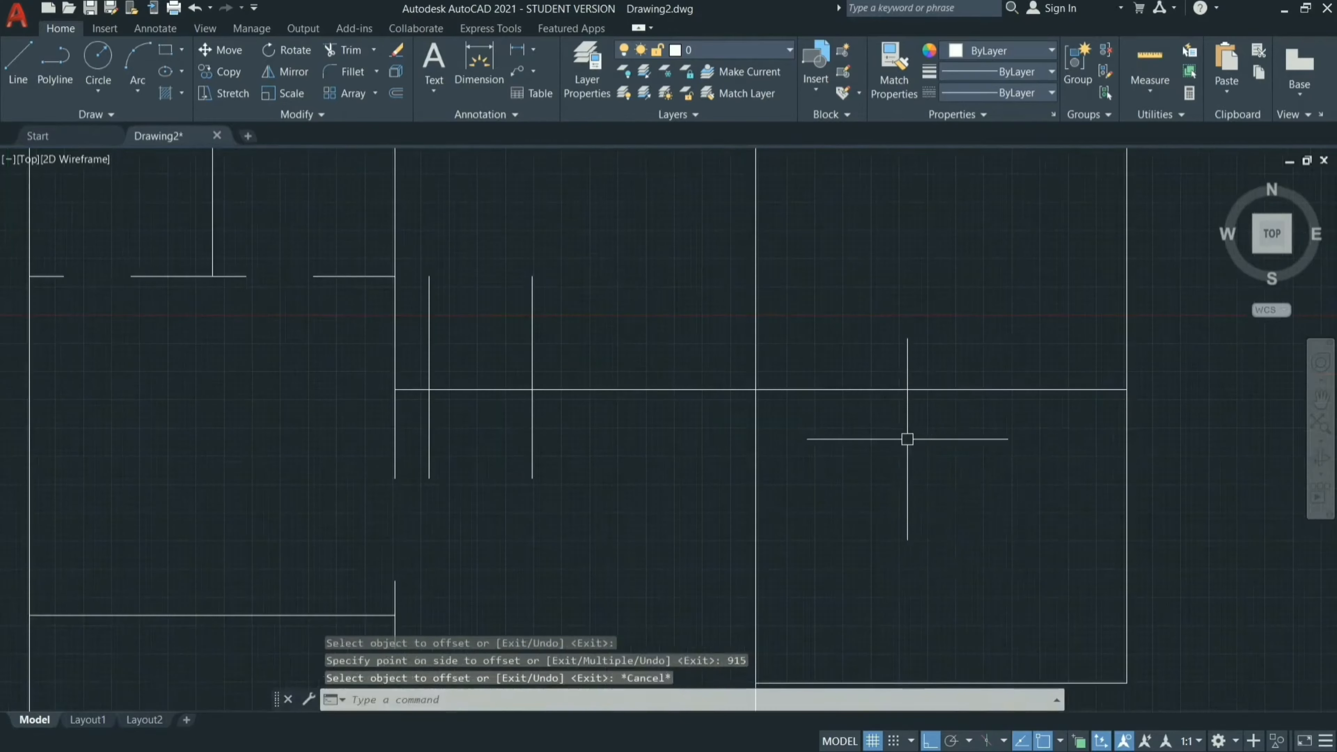
{"action": "type", "text": "o"}
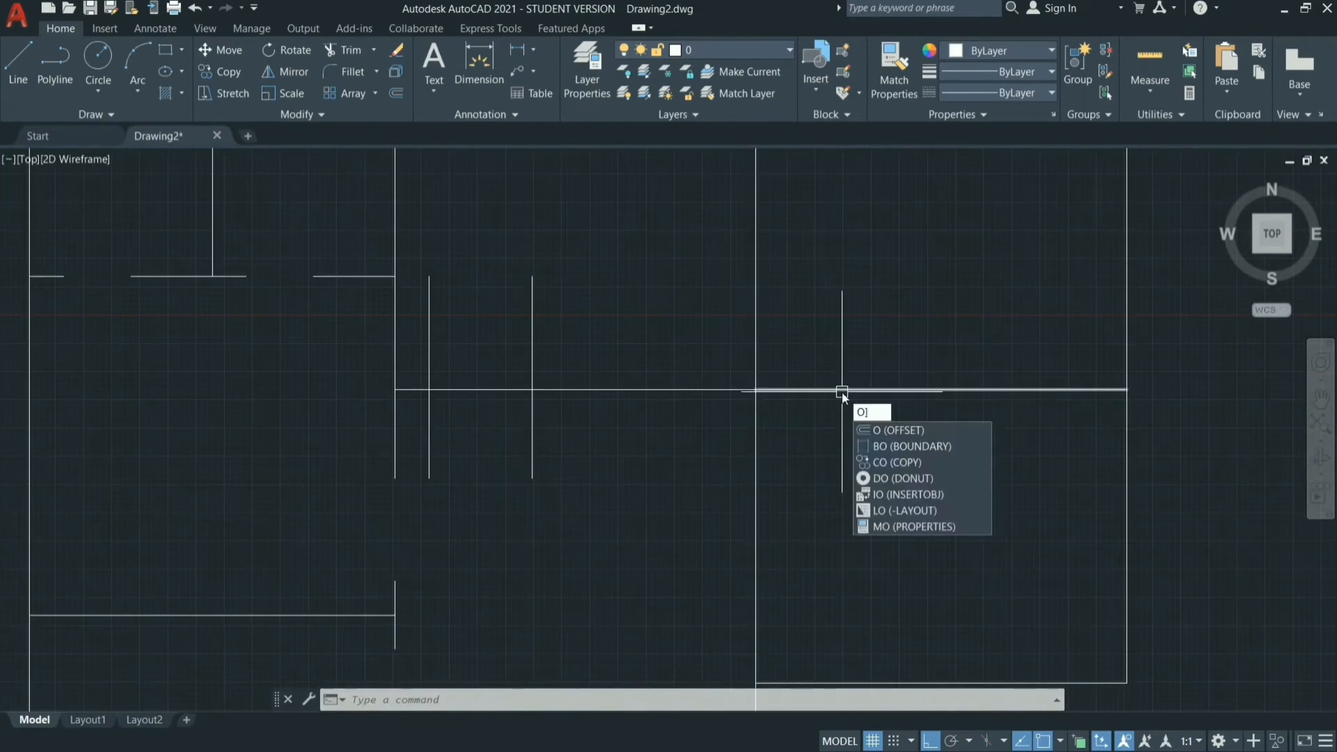
{"action": "key", "text": "Return"}
{"action": "type", "text": "300"}
{"action": "key", "text": "Return"}
{"action": "left_click", "coordinate": [755, 321]}
{"action": "left_click", "coordinate": [895, 317]}
{"action": "left_click", "coordinate": [789, 307]}
{"action": "left_click", "coordinate": [926, 304]}
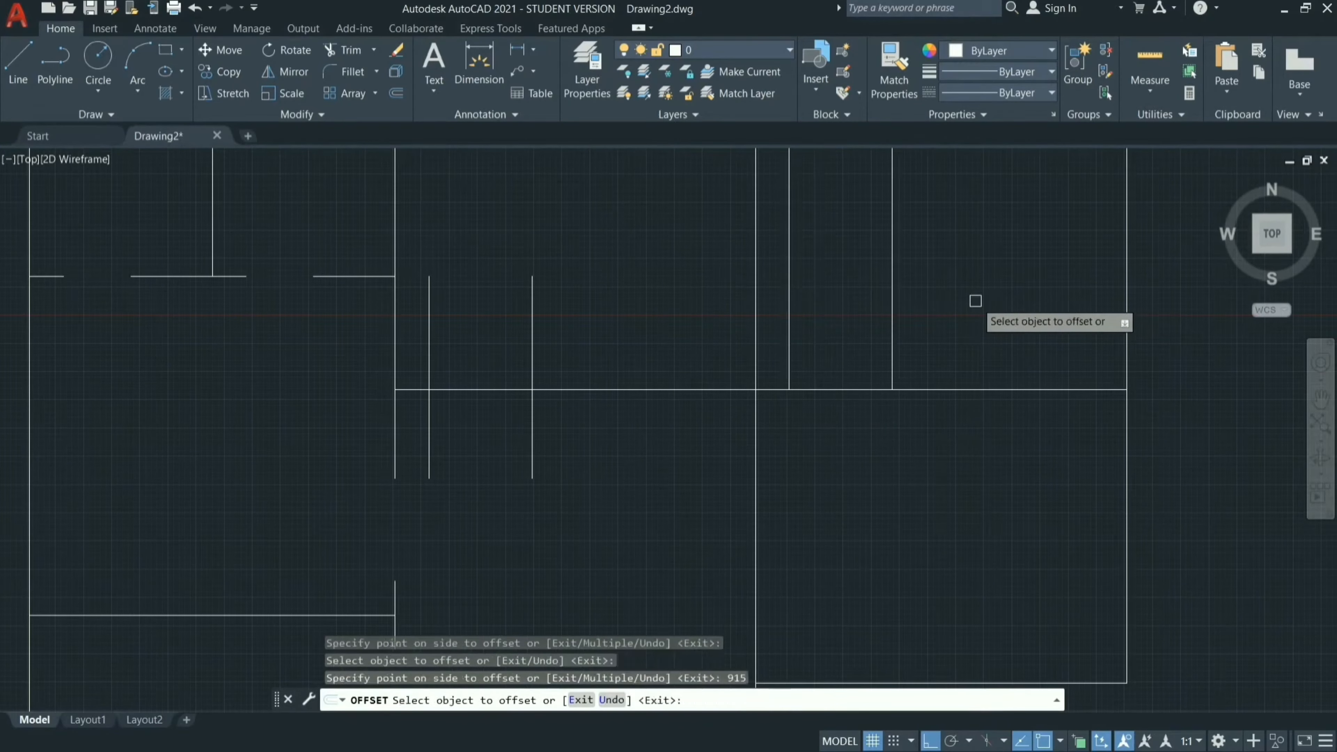
Offset the upper-right room's bottom wall 300 mm down into the room below and the new line a further 915 mm down.
{"action": "scroll", "coordinate": [865, 396], "scroll_direction": "down", "scroll_amount": 4}
{"action": "left_click", "coordinate": [853, 394]}
{"action": "left_click", "coordinate": [863, 443]}
{"action": "left_click", "coordinate": [874, 406]}
{"action": "left_click", "coordinate": [842, 443]}
{"action": "key", "text": "Escape"}
Trim the upper-middle and upper-right rooms' bottom walls and the lower-right room's left wall between their offset lines.
{"action": "type", "text": "tr"}
{"action": "key", "text": "Return"}
{"action": "key", "text": "Return"}
{"action": "left_click_drag", "start_coordinate": [715, 380], "coordinate": [716, 412]}
{"action": "left_click_drag", "start_coordinate": [852, 374], "coordinate": [851, 401]}
{"action": "left_click_drag", "start_coordinate": [840, 426], "coordinate": [800, 426]}
{"action": "key", "text": "Escape"}
Erase the four vertical and two horizontal offset lines that marked the three new door openings.
{"action": "scroll", "coordinate": [801, 426], "scroll_direction": "up", "scroll_amount": 4}
{"action": "left_click_drag", "start_coordinate": [675, 302], "coordinate": [522, 291]}
{"action": "left_click", "coordinate": [1065, 257]}
{"action": "left_click", "coordinate": [871, 258]}
{"action": "left_click_drag", "start_coordinate": [943, 371], "coordinate": [953, 508]}
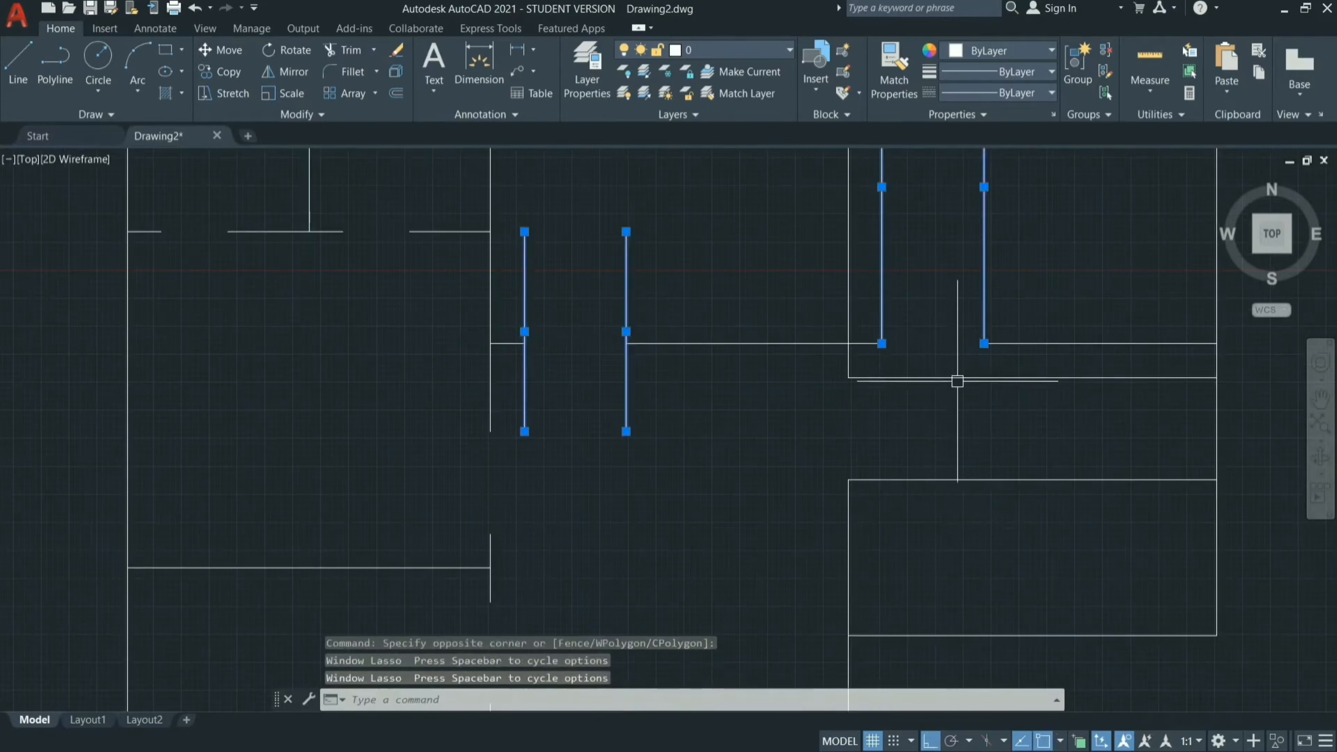
{"action": "left_click", "coordinate": [955, 352]}
{"action": "left_click", "coordinate": [935, 500]}
{"action": "type", "text": "e"}
{"action": "key", "text": "Return"}
{"action": "scroll", "coordinate": [948, 490], "scroll_direction": "down", "scroll_amount": 4}
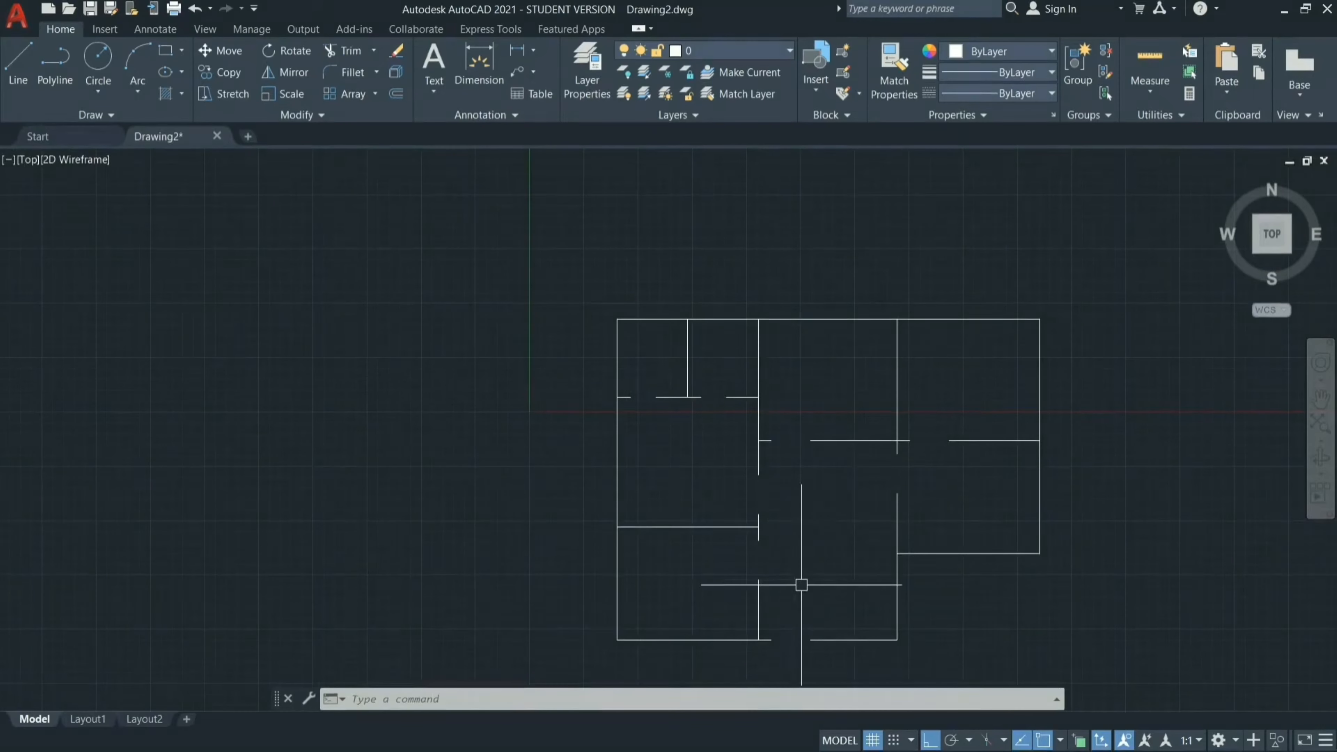
Review the door openings in the plan, then check them against the reference floor plan image in Photos and return to AutoCAD.
{"action": "scroll", "coordinate": [810, 663], "scroll_direction": "up", "scroll_amount": 4}
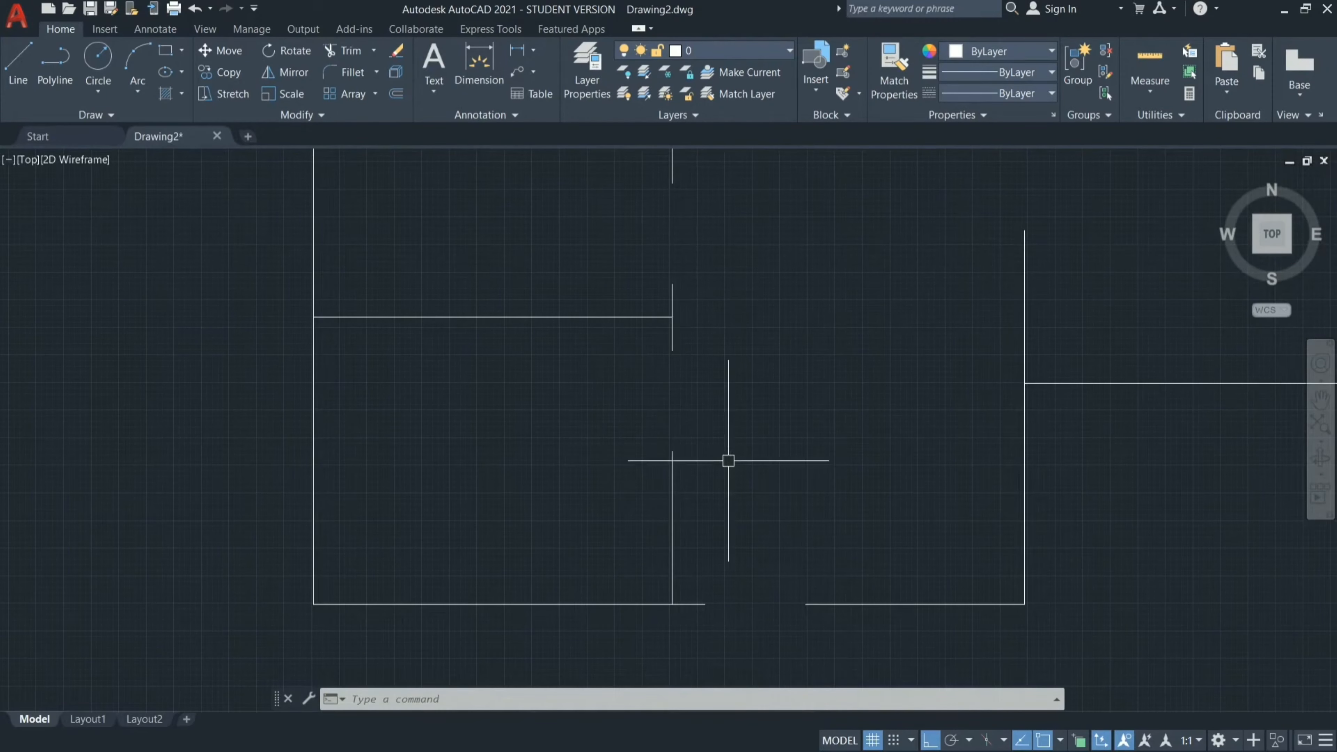
{"action": "scroll", "coordinate": [695, 335], "scroll_direction": "down", "scroll_amount": 4}
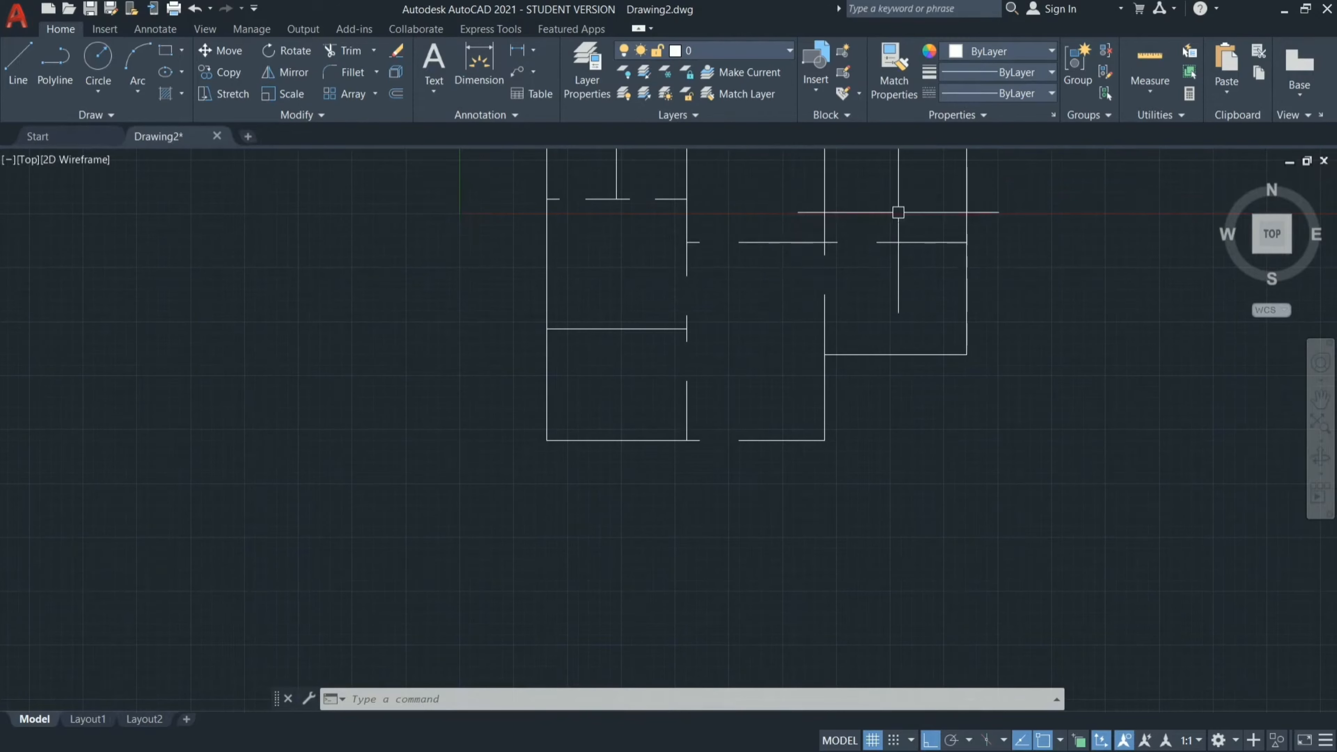
{"action": "scroll", "coordinate": [884, 457], "scroll_direction": "down", "scroll_amount": 2}
{"action": "scroll", "coordinate": [884, 274], "scroll_direction": "up", "scroll_amount": 2}
{"action": "scroll", "coordinate": [735, 316], "scroll_direction": "up", "scroll_amount": 4}
{"action": "scroll", "coordinate": [734, 317], "scroll_direction": "down", "scroll_amount": 2}
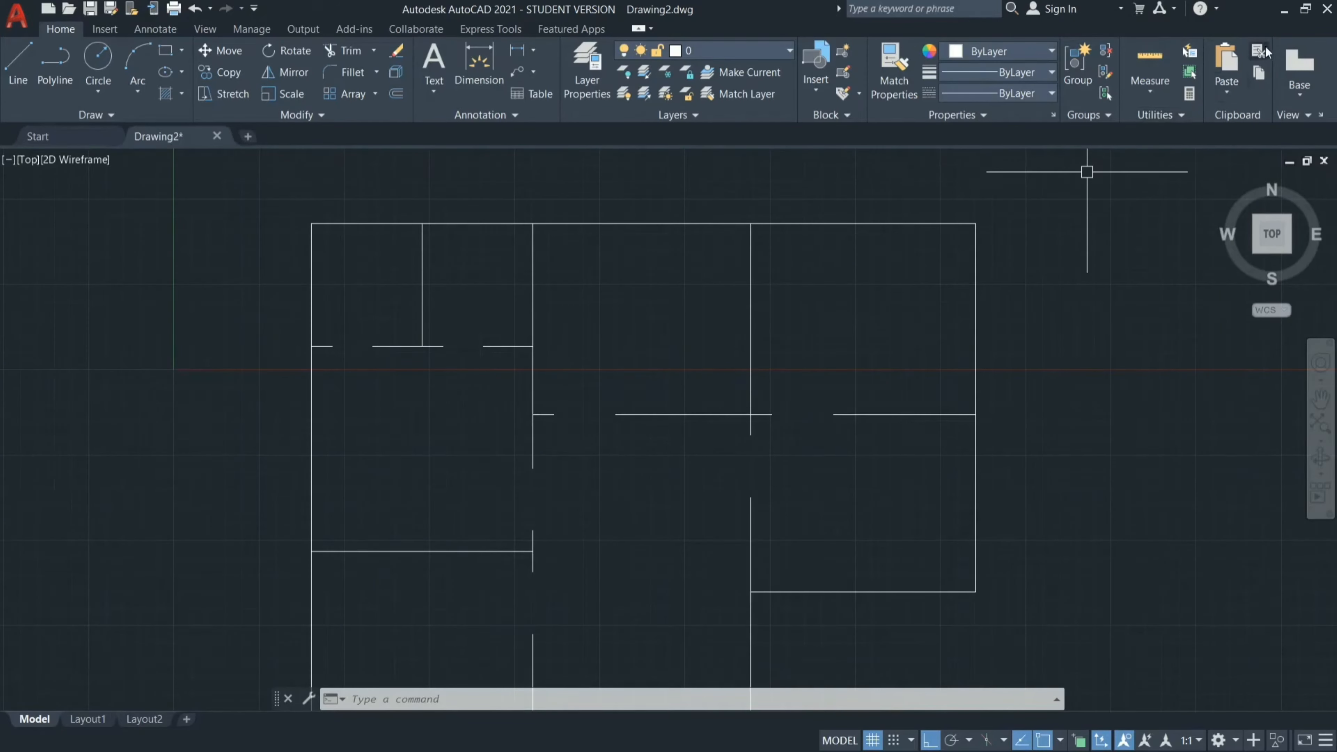
{"action": "left_click", "coordinate": [1285, 10]}
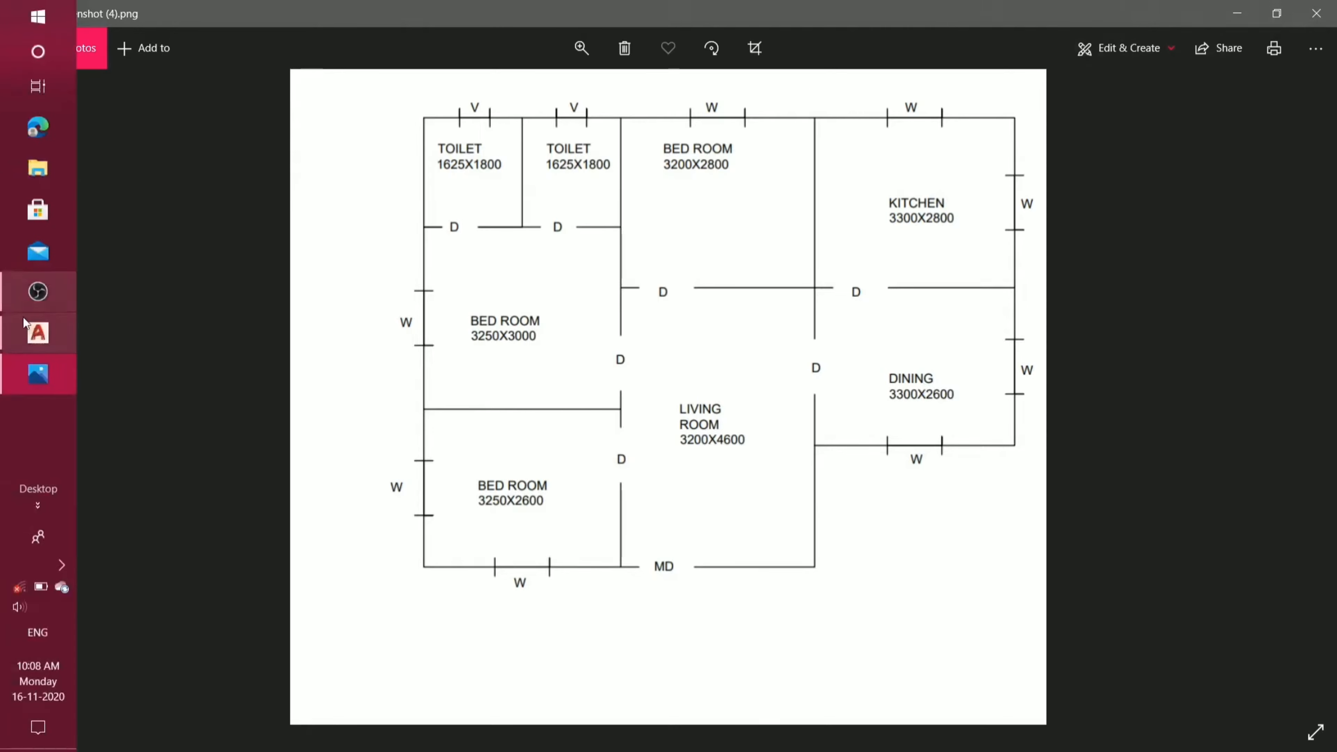
{"action": "left_click", "coordinate": [34, 331]}
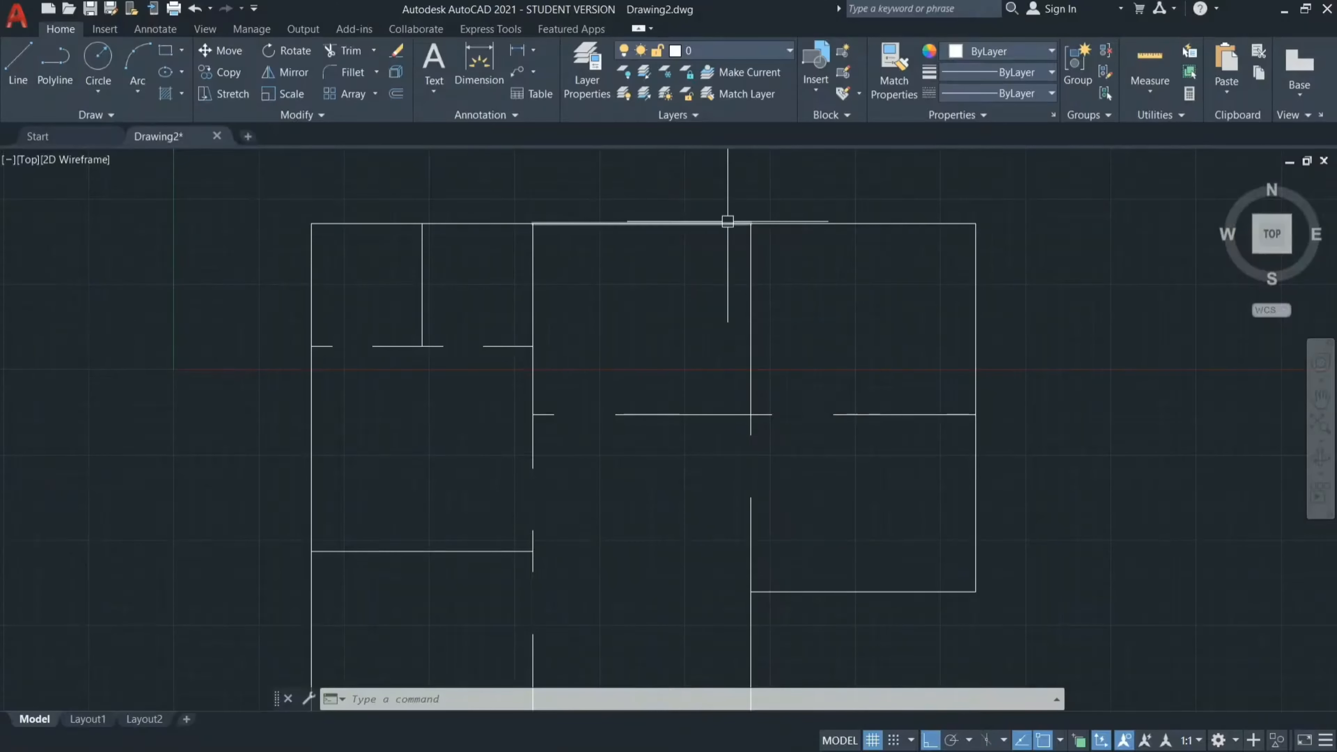
{"action": "scroll", "coordinate": [658, 270], "scroll_direction": "down", "scroll_amount": 2}
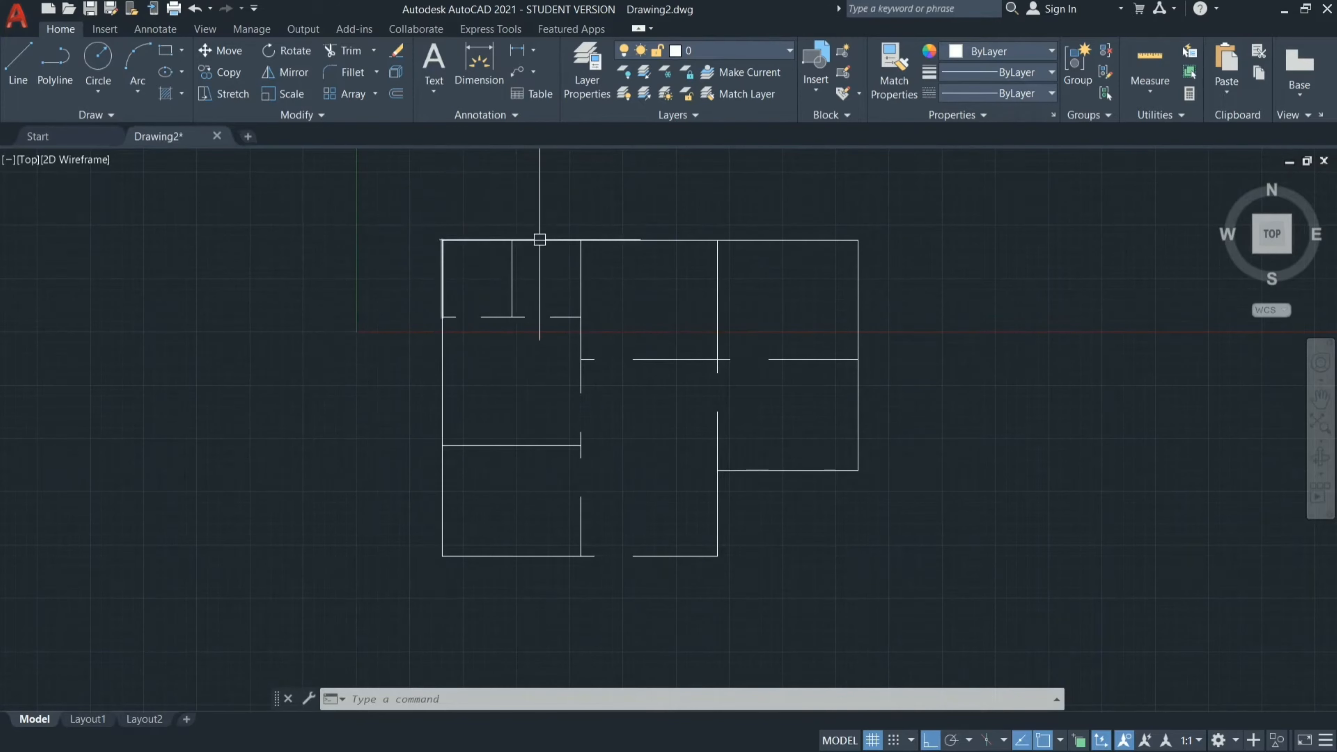
{"action": "left_click", "coordinate": [531, 51]}
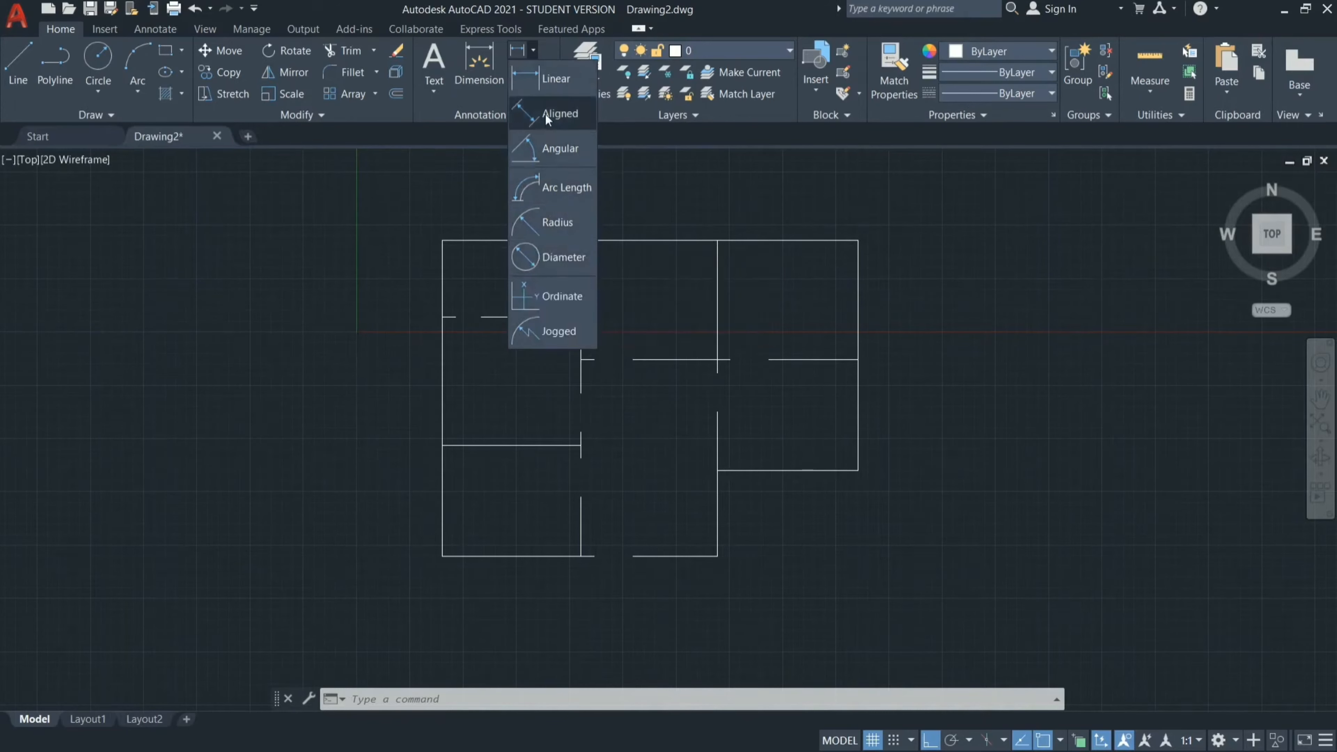
{"action": "left_click", "coordinate": [546, 91]}
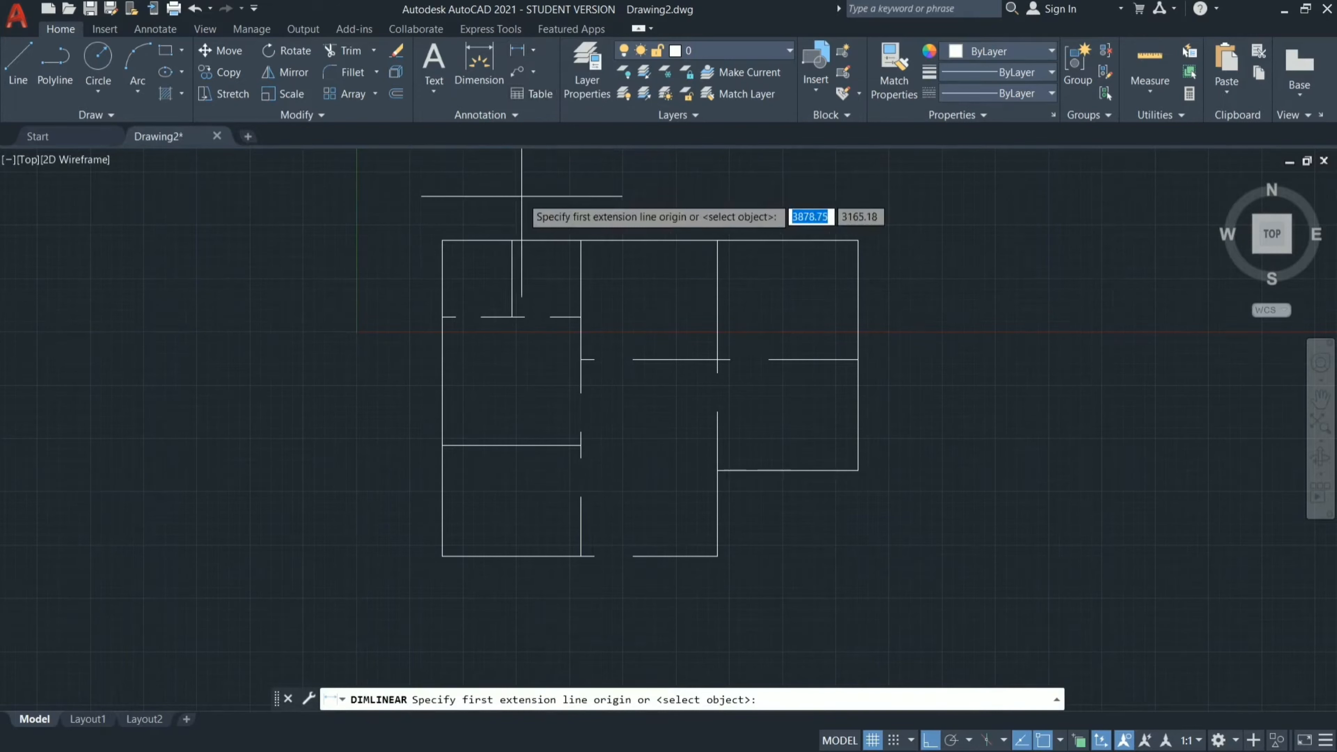
{"action": "key", "text": "Escape"}
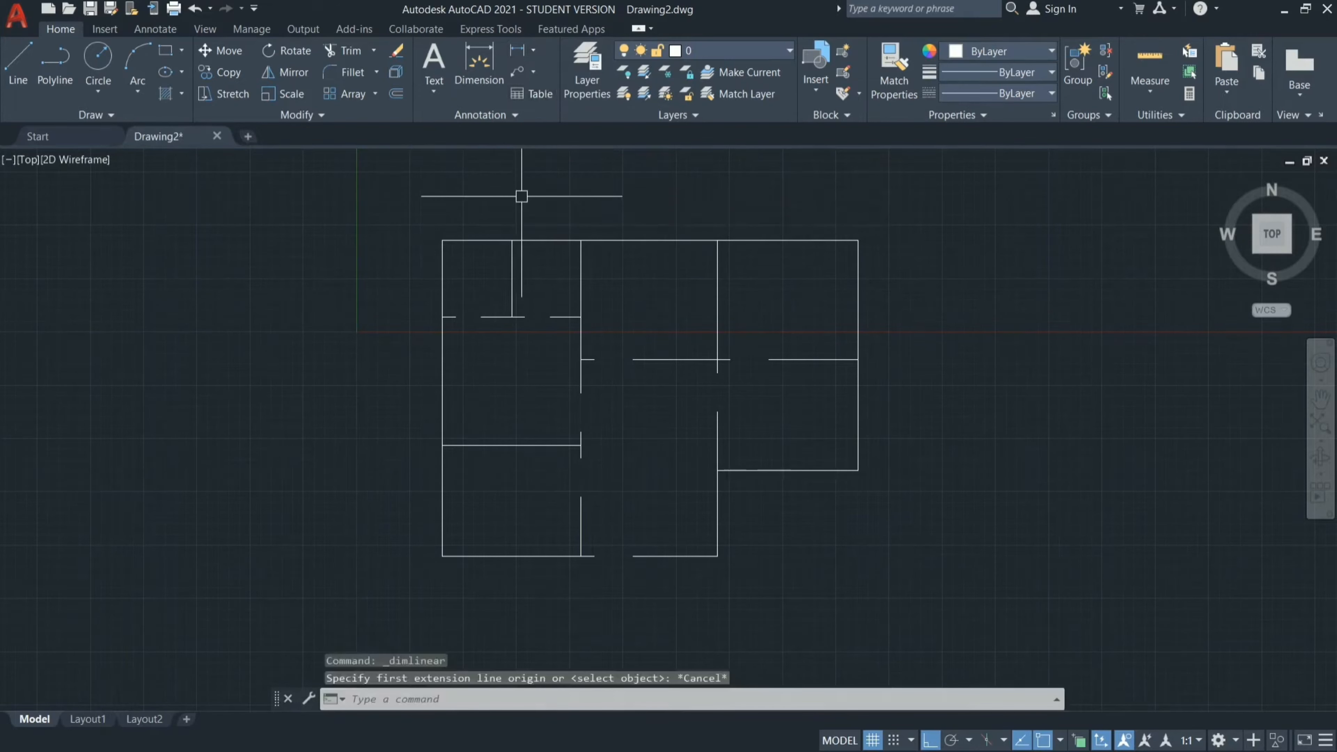
Place an aligned dimension above the top wall of the small upper-left room.
{"action": "type", "text": "DIM"}
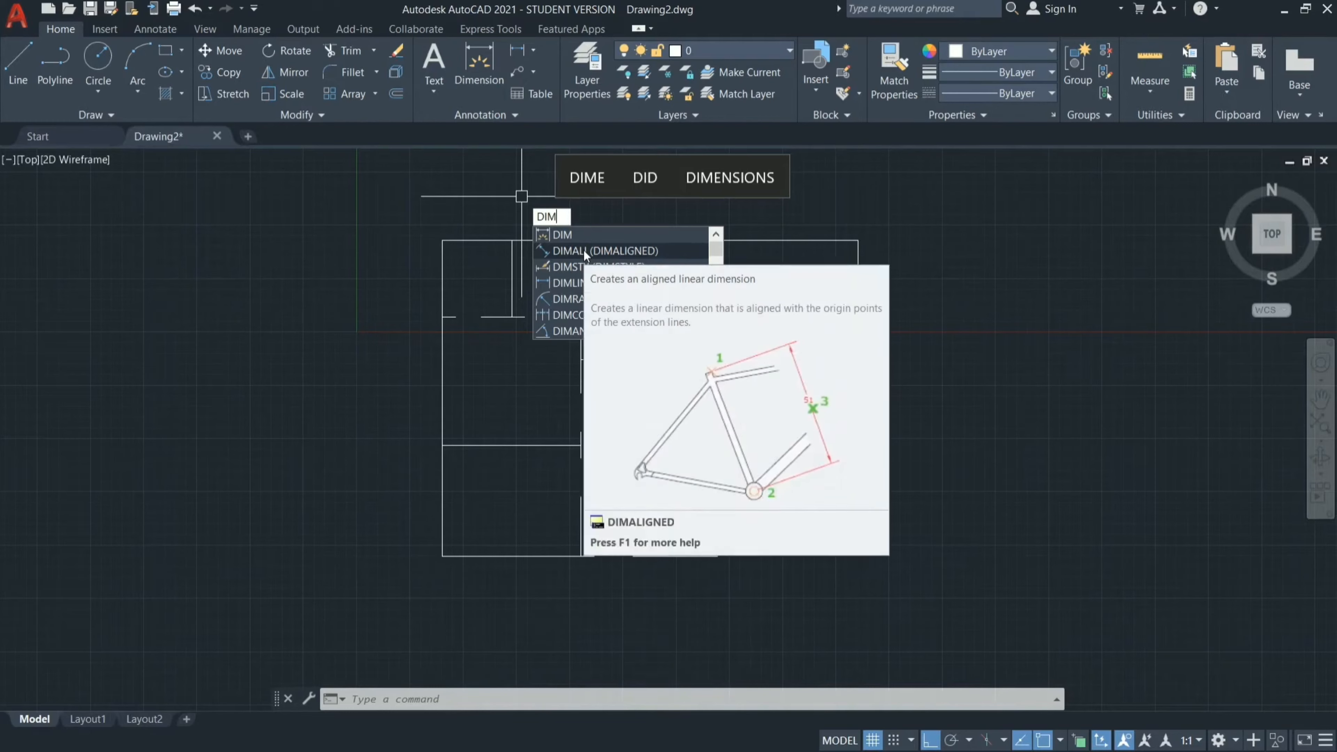
{"action": "left_click", "coordinate": [597, 249]}
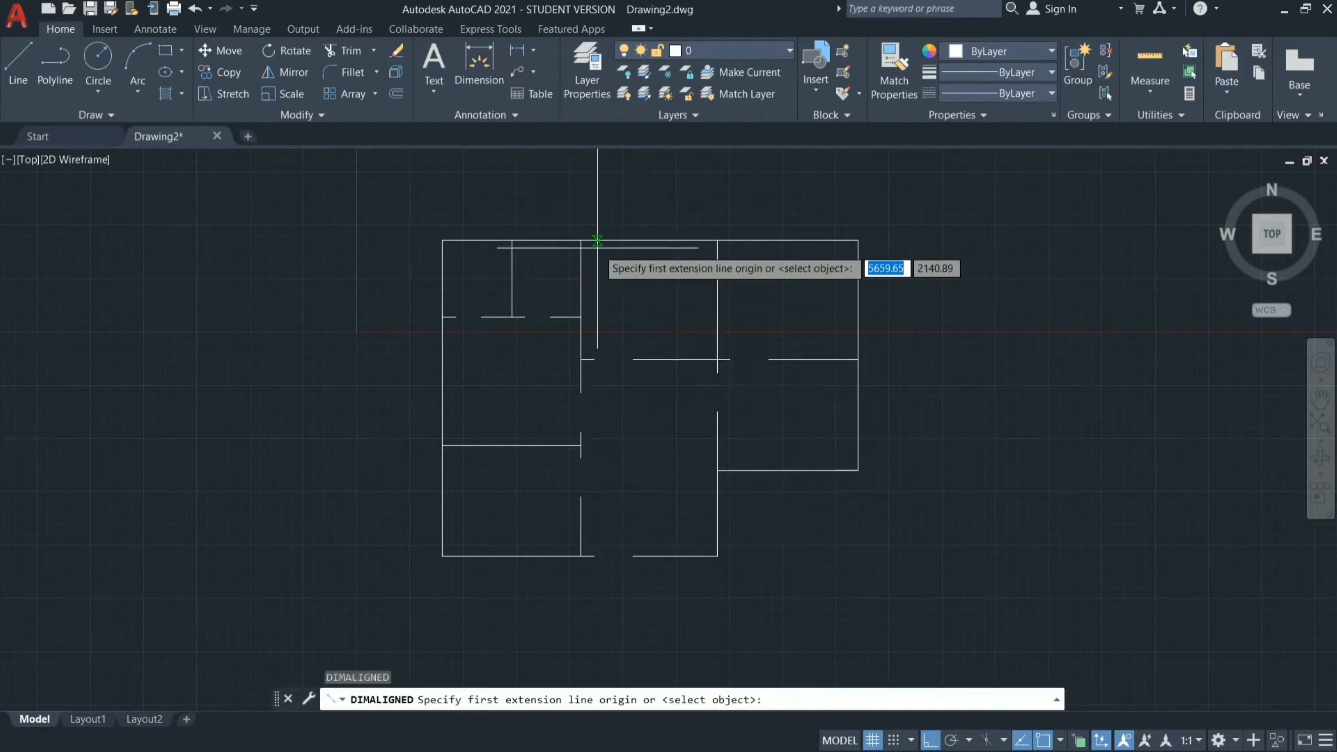
{"action": "scroll", "coordinate": [452, 234], "scroll_direction": "up", "scroll_amount": 3}
{"action": "left_click", "coordinate": [404, 257]}
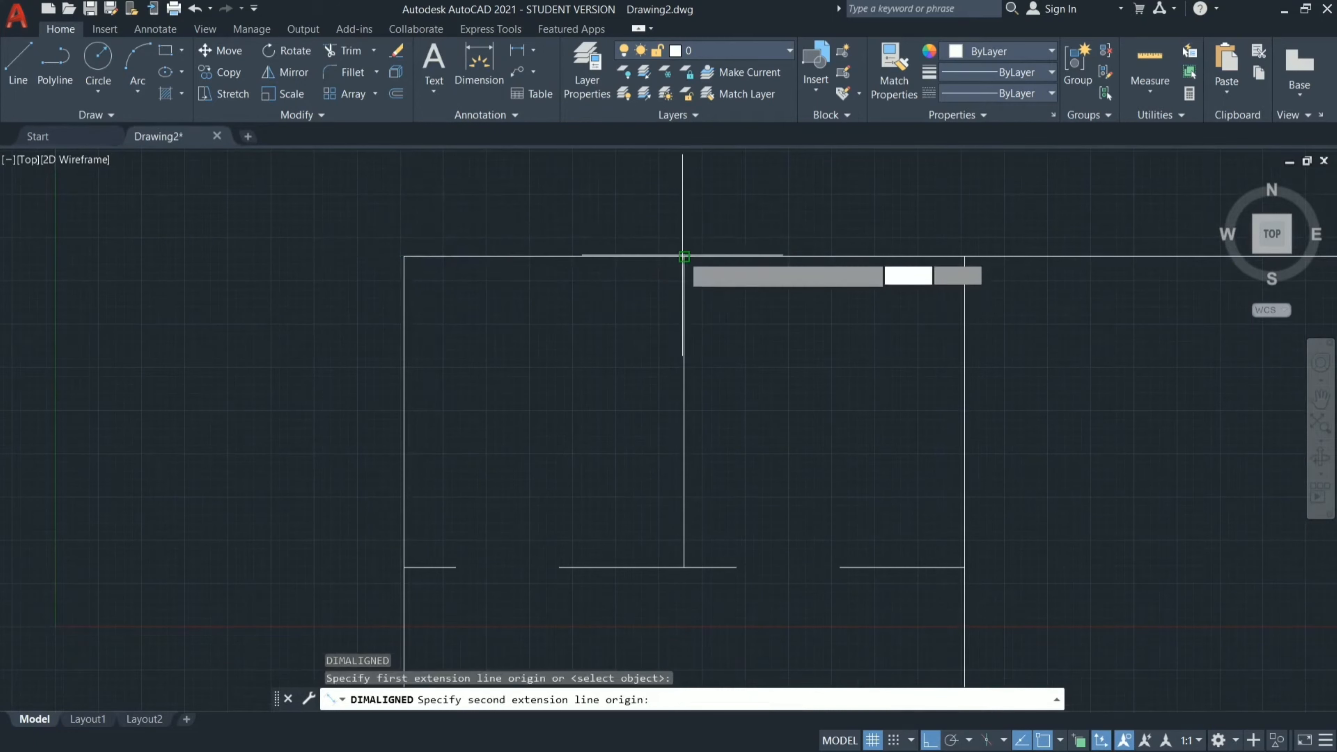
{"action": "left_click", "coordinate": [684, 257]}
{"action": "left_click", "coordinate": [684, 210]}
{"action": "scroll", "coordinate": [546, 188], "scroll_direction": "up", "scroll_amount": 4}
{"action": "scroll", "coordinate": [613, 210], "scroll_direction": "up", "scroll_amount": 5}
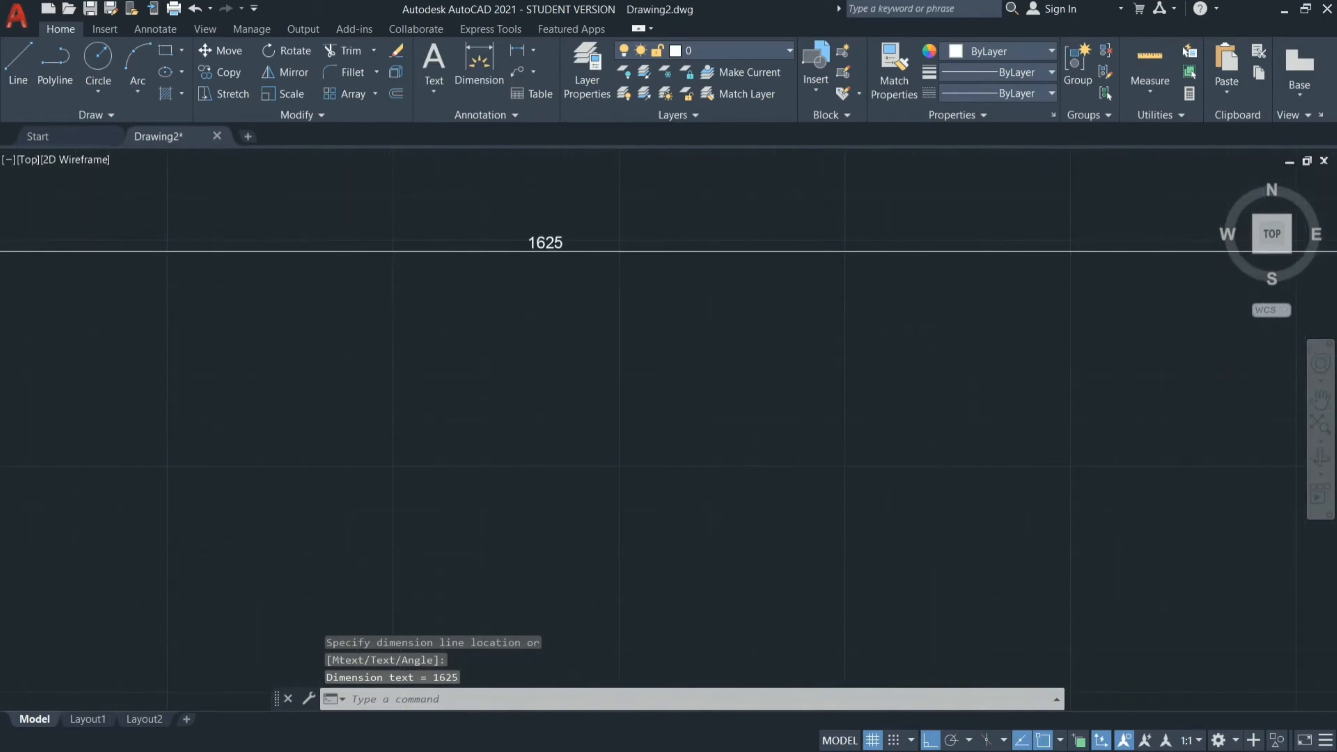
Open the aligned dimension's text for editing, cancel the edit, and erase the dimension above the upper-left room.
{"action": "scroll", "coordinate": [614, 210], "scroll_direction": "down", "scroll_amount": 6}
{"action": "left_click", "coordinate": [613, 212]}
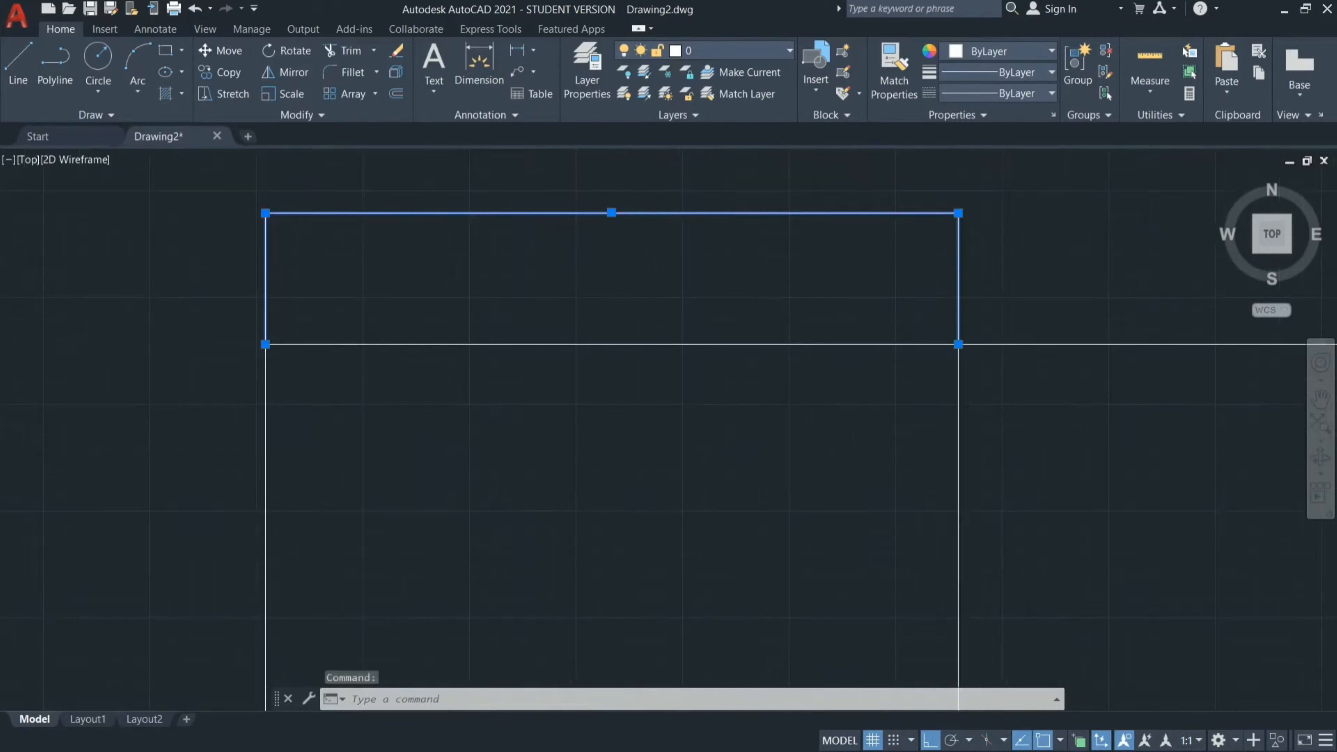
{"action": "double_click", "coordinate": [612, 213]}
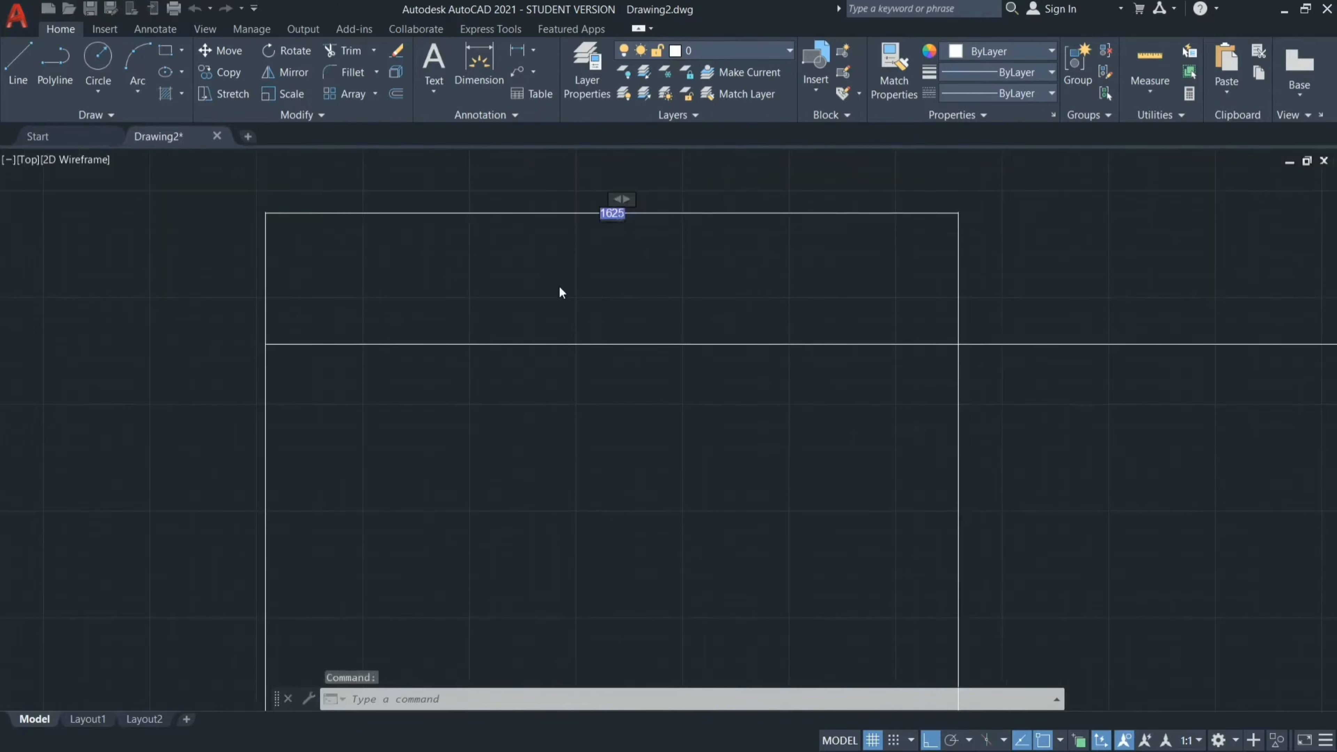
{"action": "key", "text": "Escape"}
{"action": "left_click", "coordinate": [668, 207]}
{"action": "left_click_drag", "start_coordinate": [667, 206], "coordinate": [667, 230]}
{"action": "type", "text": "E"}
{"action": "key", "text": "Return"}
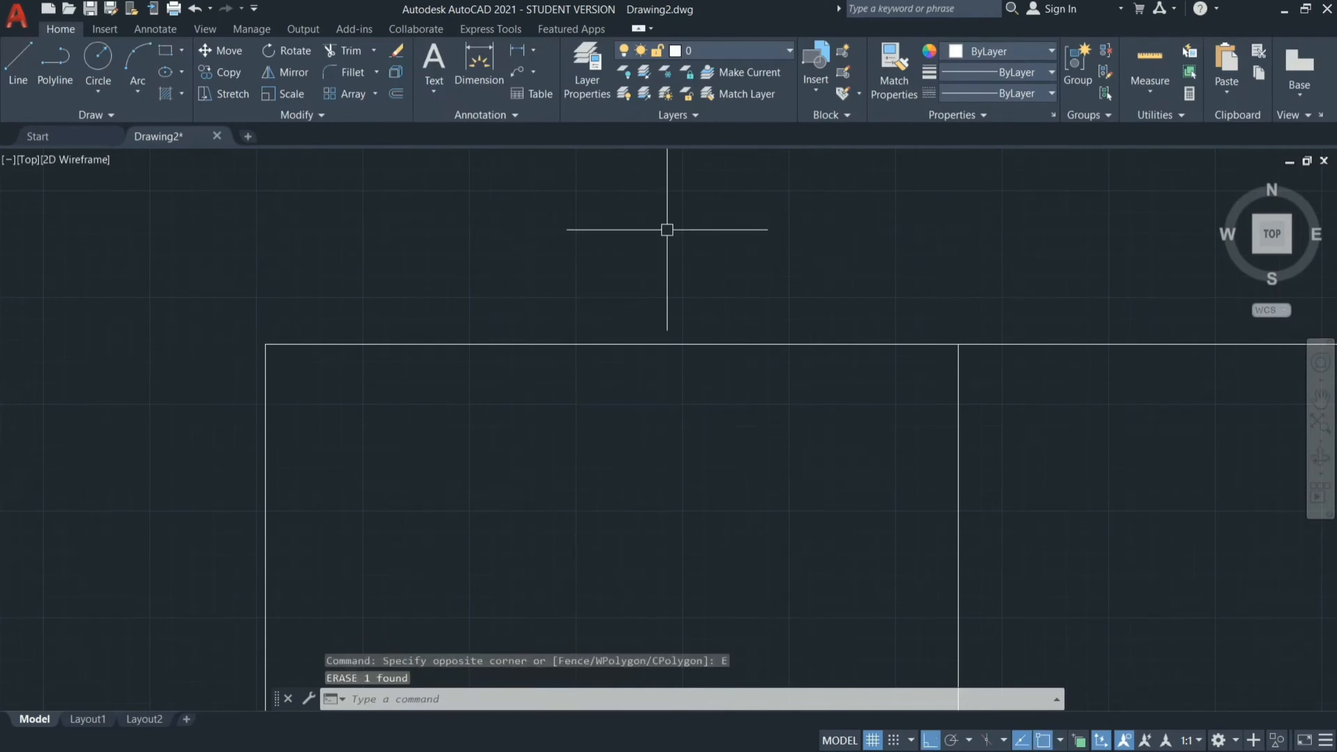
Measure the widths and heights of the small upper-left rooms and the upper-right room with the Quick measure tool.
{"action": "scroll", "coordinate": [667, 230], "scroll_direction": "down", "scroll_amount": 5}
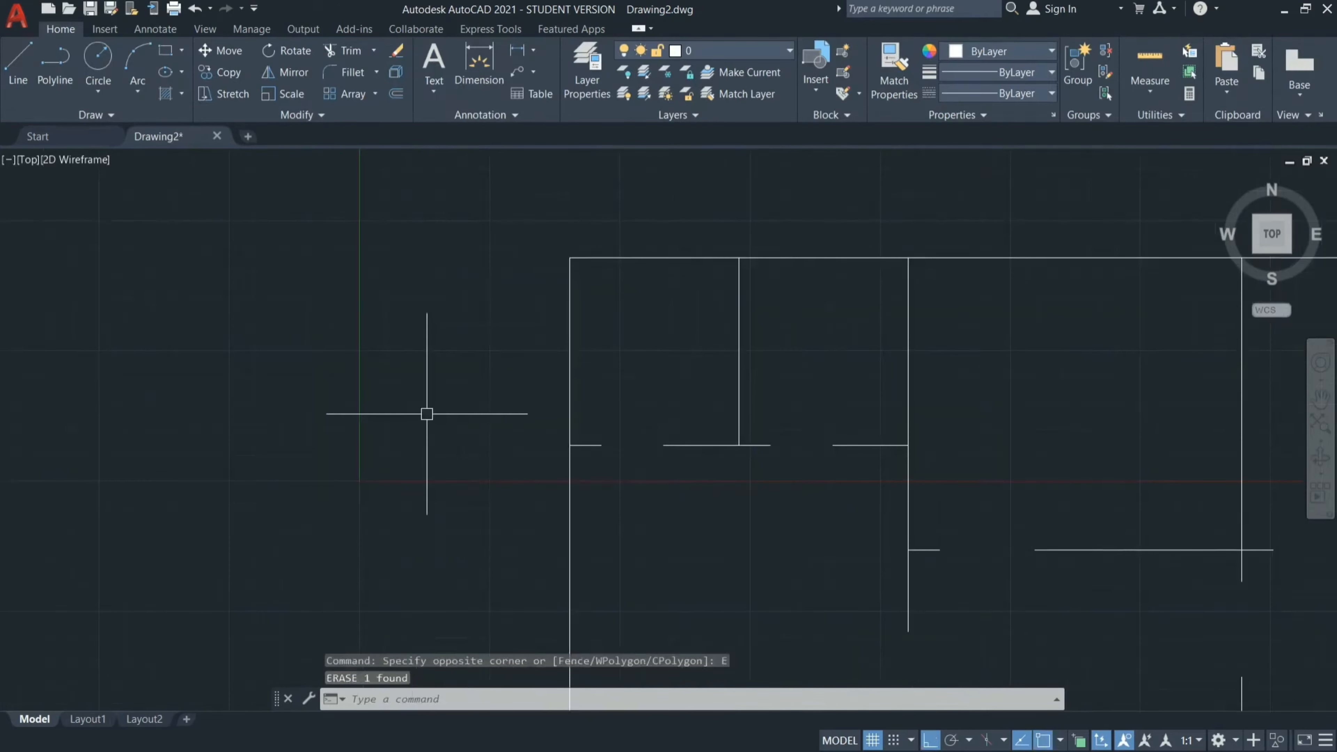
{"action": "scroll", "coordinate": [427, 414], "scroll_direction": "down", "scroll_amount": 4}
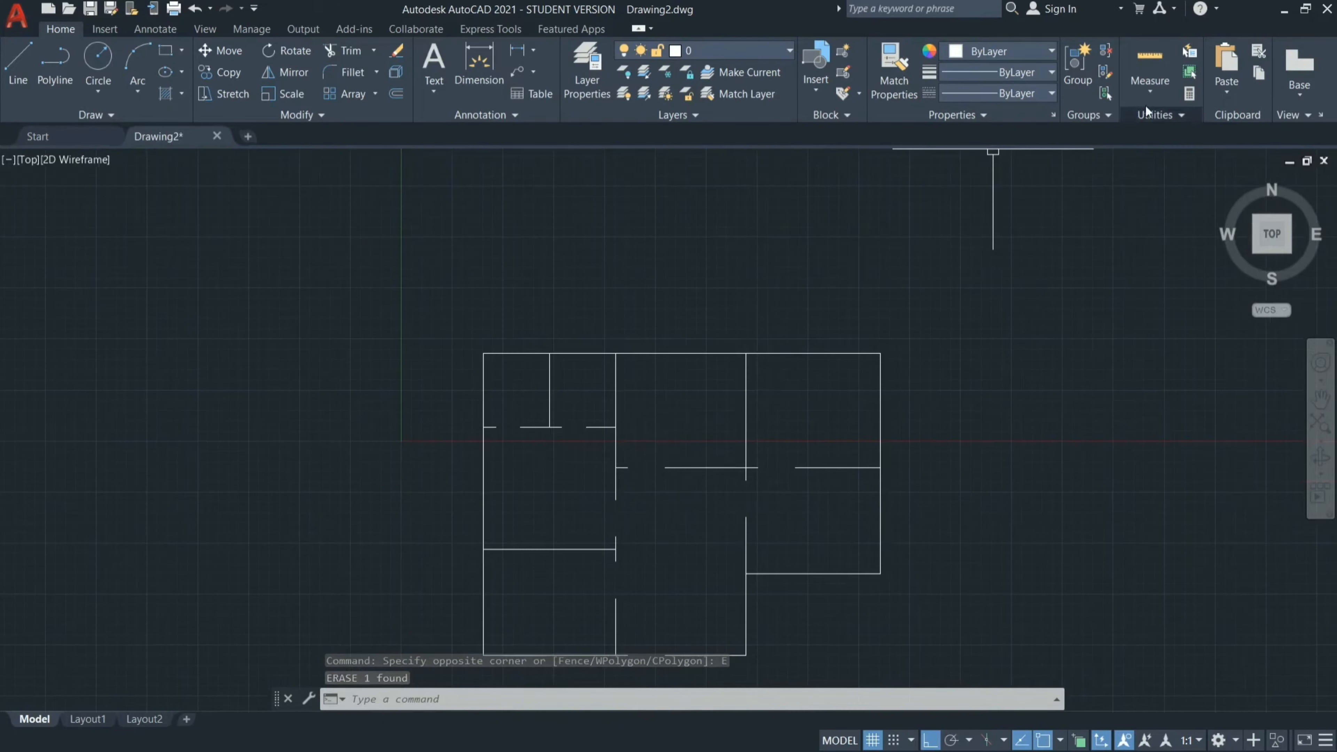
{"action": "left_click", "coordinate": [1158, 95]}
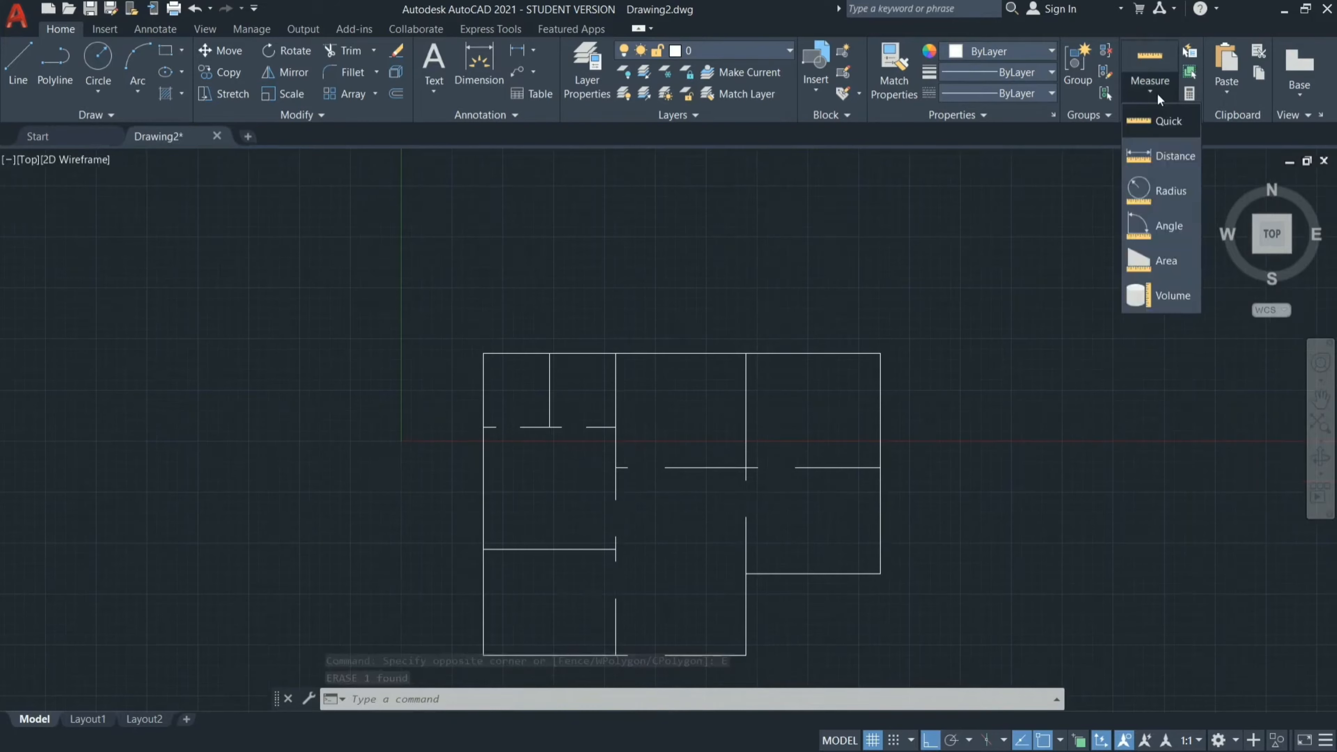
{"action": "left_click", "coordinate": [1161, 122]}
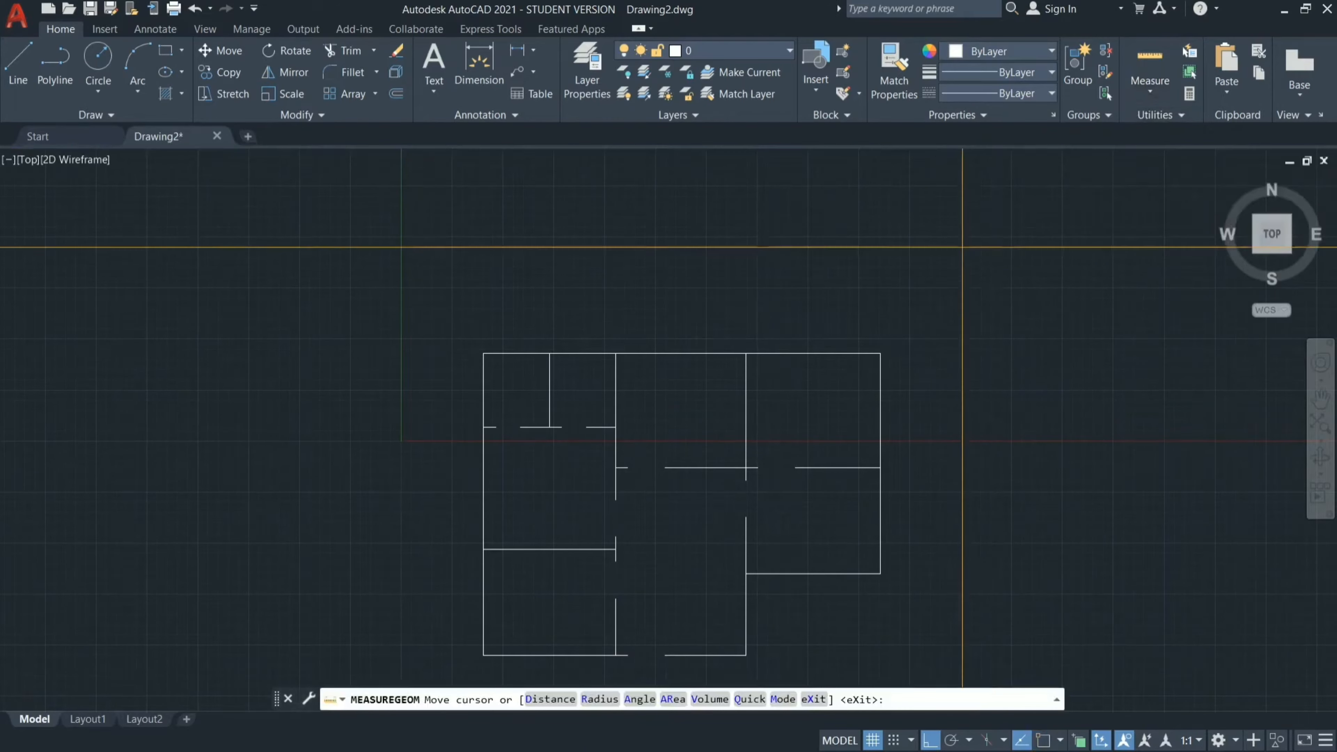
{"action": "scroll", "coordinate": [575, 397], "scroll_direction": "up", "scroll_amount": 7}
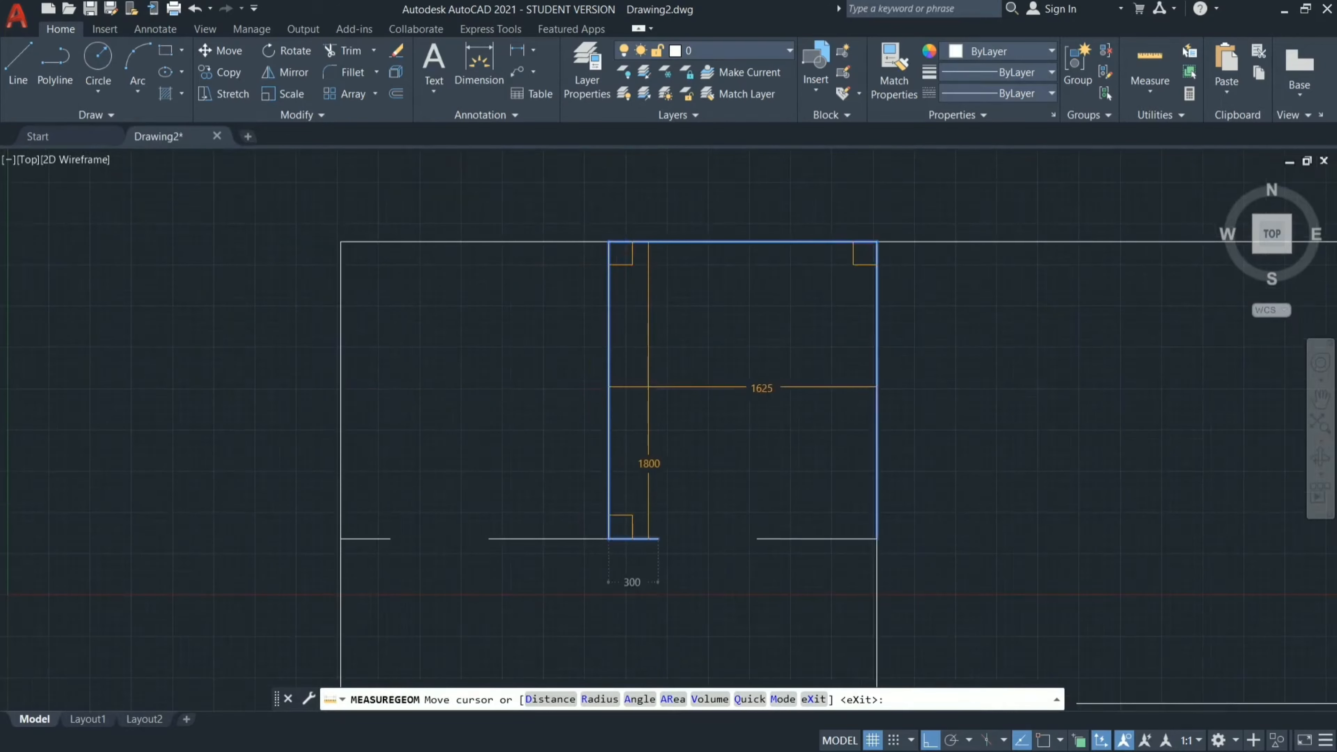
{"action": "scroll", "coordinate": [642, 385], "scroll_direction": "down", "scroll_amount": 4}
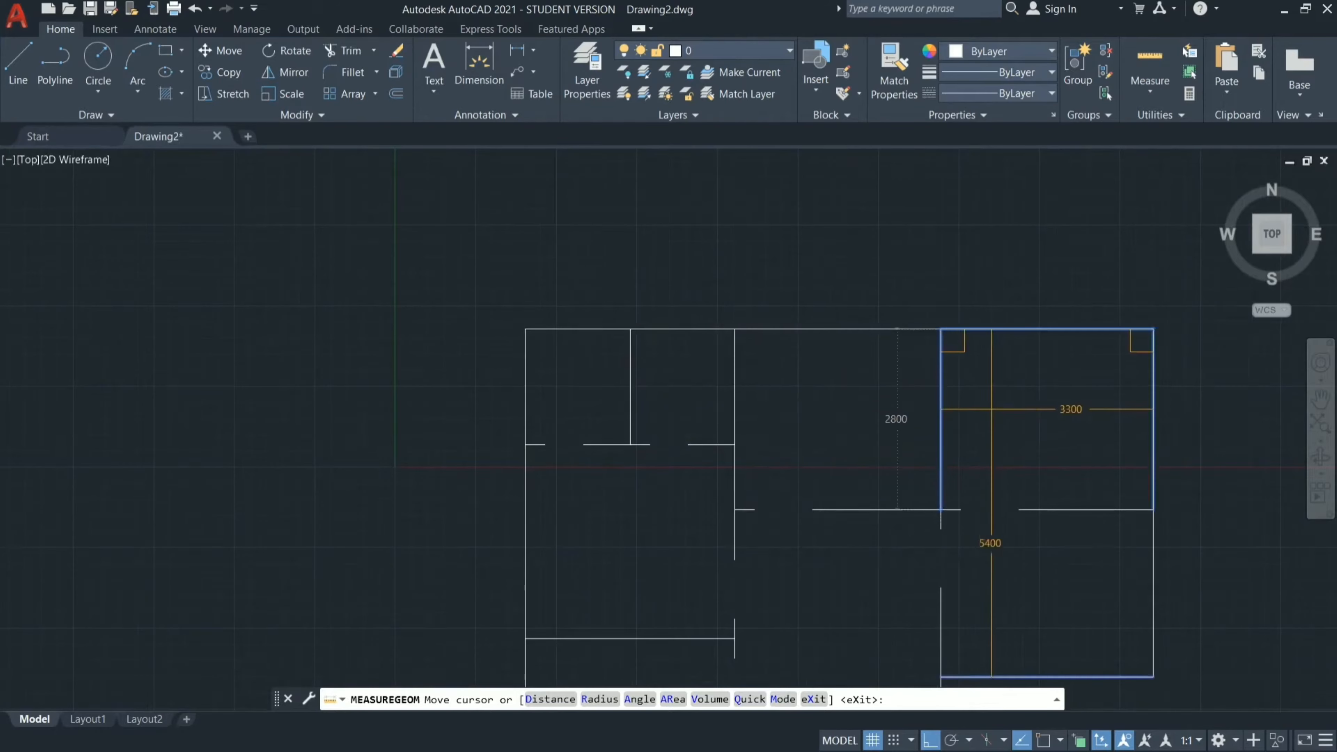
{"action": "scroll", "coordinate": [1005, 372], "scroll_direction": "down", "scroll_amount": 4}
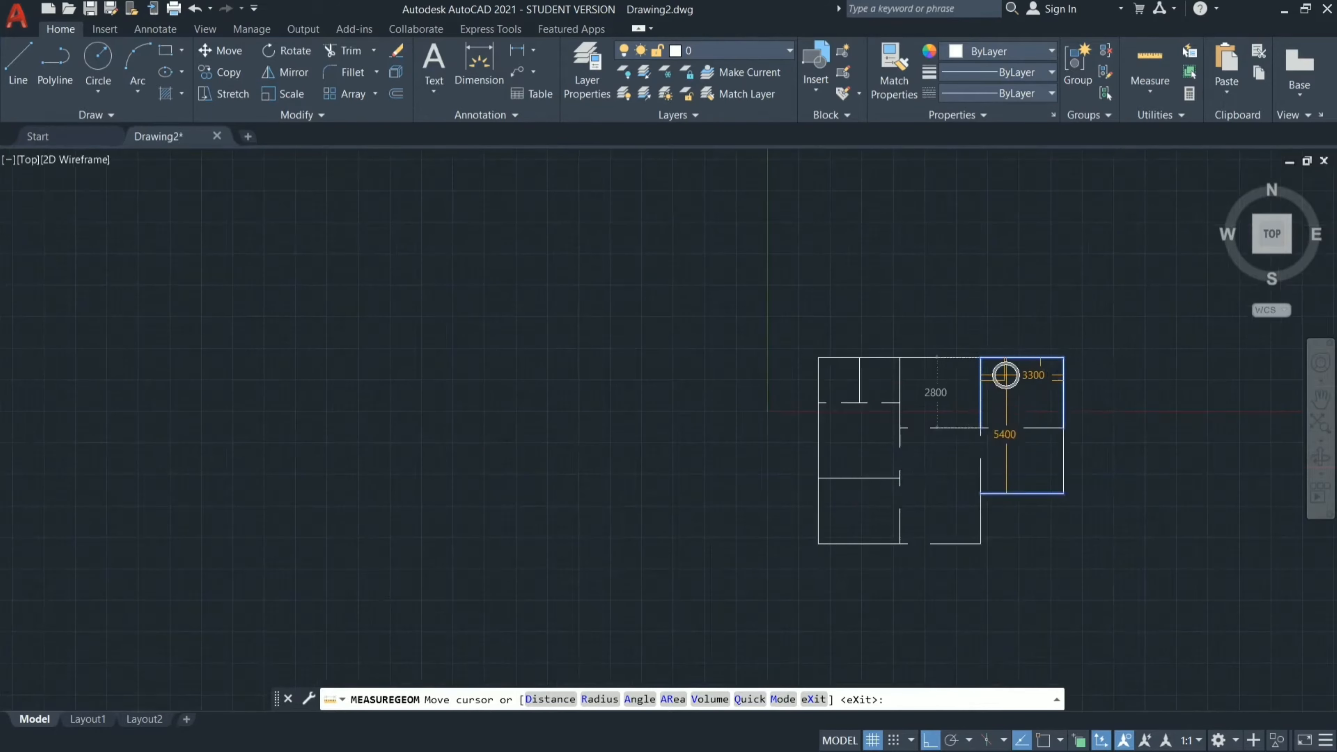
{"action": "scroll", "coordinate": [891, 437], "scroll_direction": "up", "scroll_amount": 8}
{"action": "scroll", "coordinate": [824, 416], "scroll_direction": "down", "scroll_amount": 6}
{"action": "key", "text": "Escape"}
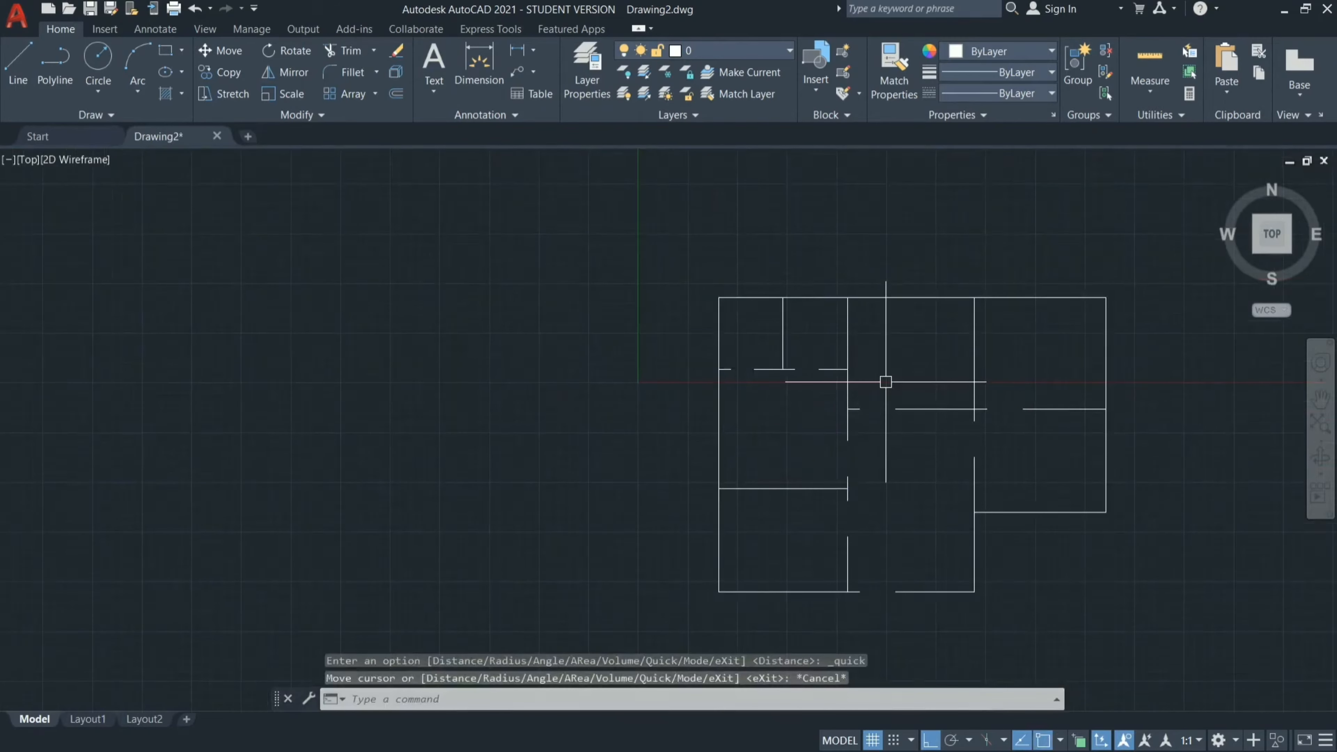
Add a multiline text label in the small upper-left room reading TOILET with 1625X1800 on the second line.
{"action": "scroll", "coordinate": [851, 344], "scroll_direction": "up", "scroll_amount": 4}
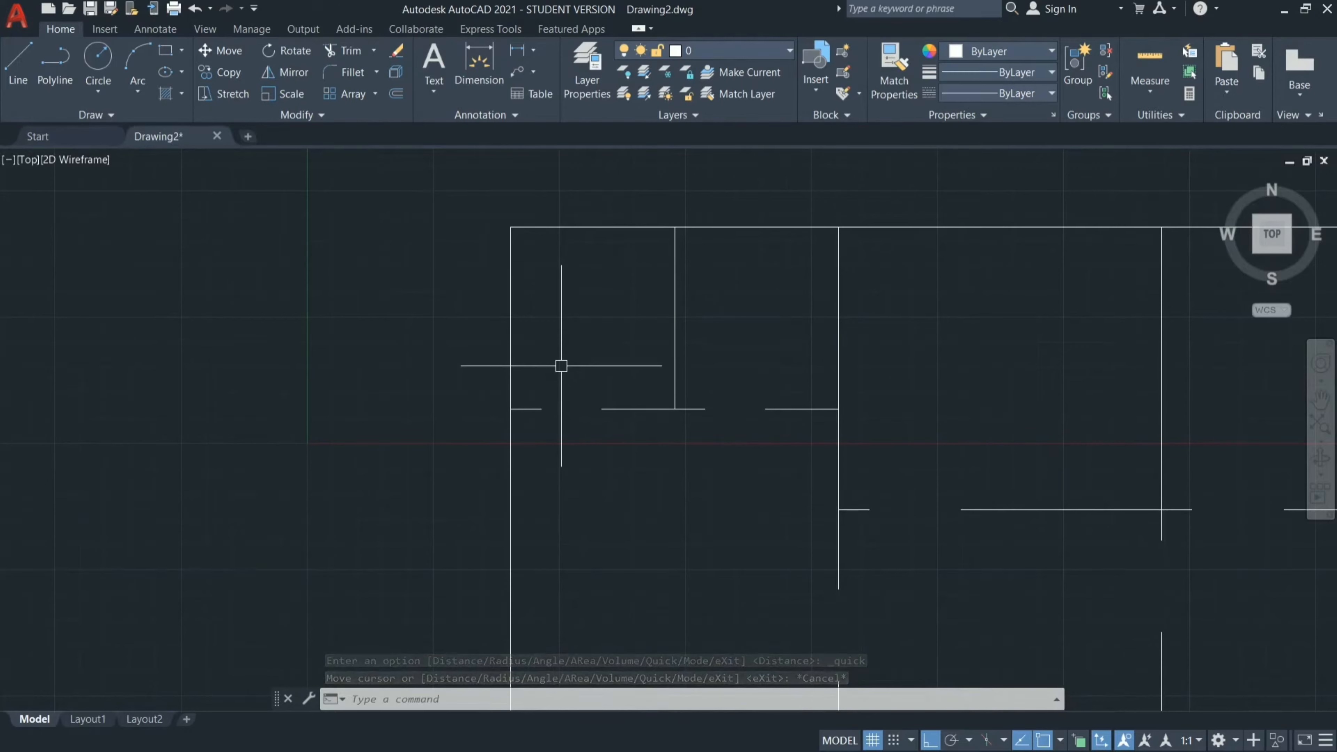
{"action": "type", "text": "MT"}
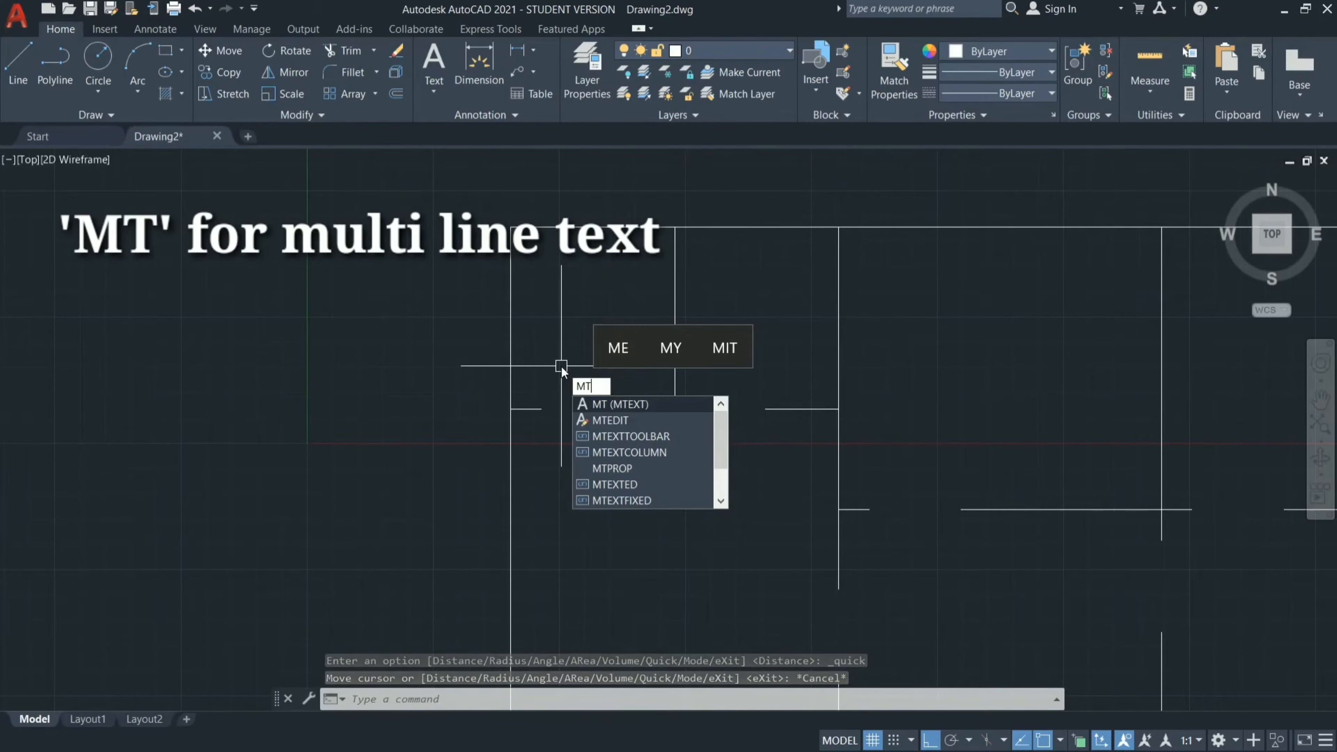
{"action": "key", "text": "Return"}
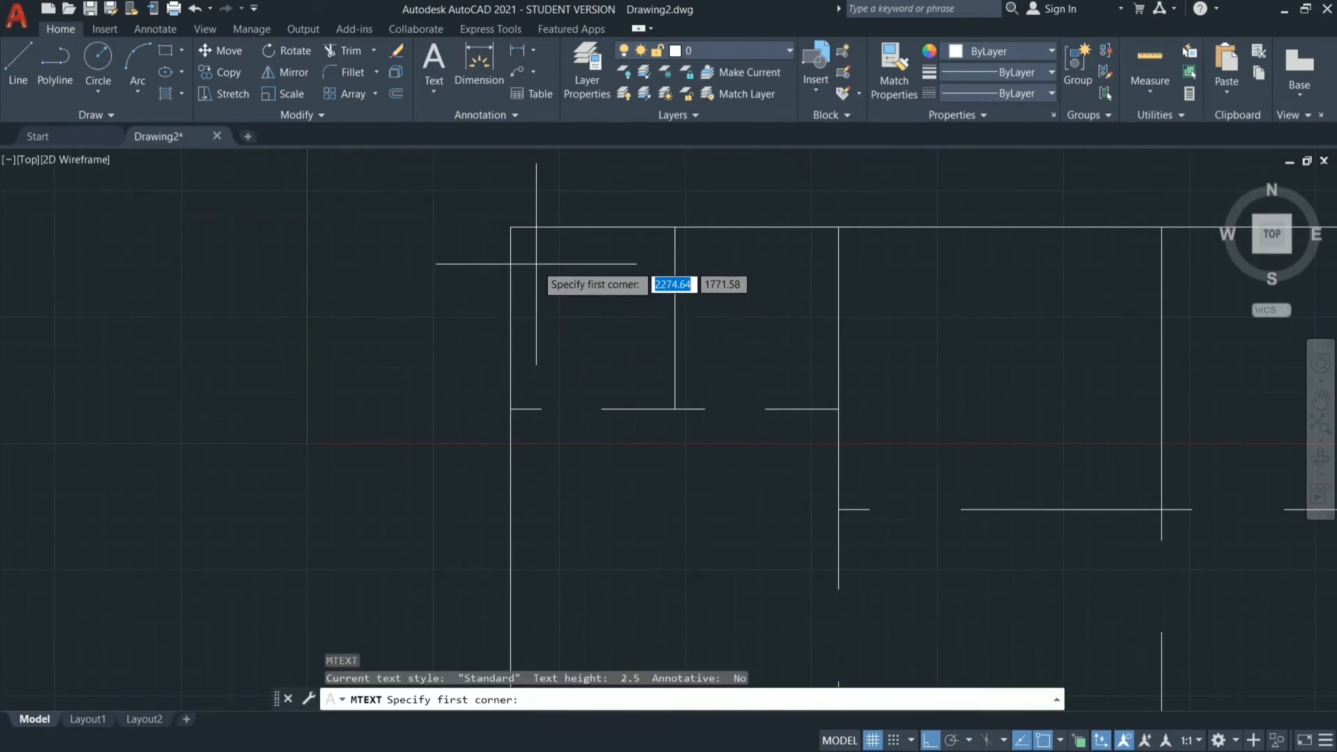
{"action": "left_click", "coordinate": [537, 263]}
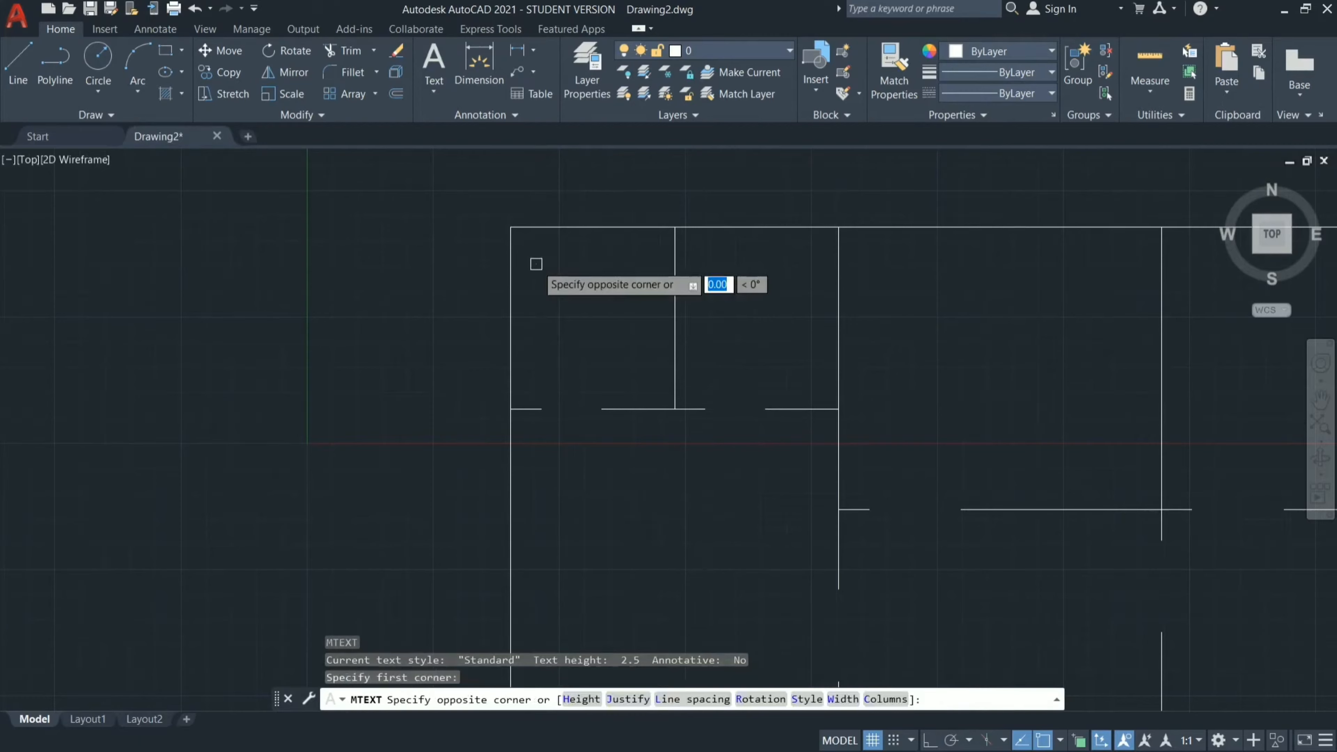
{"action": "left_click", "coordinate": [654, 383]}
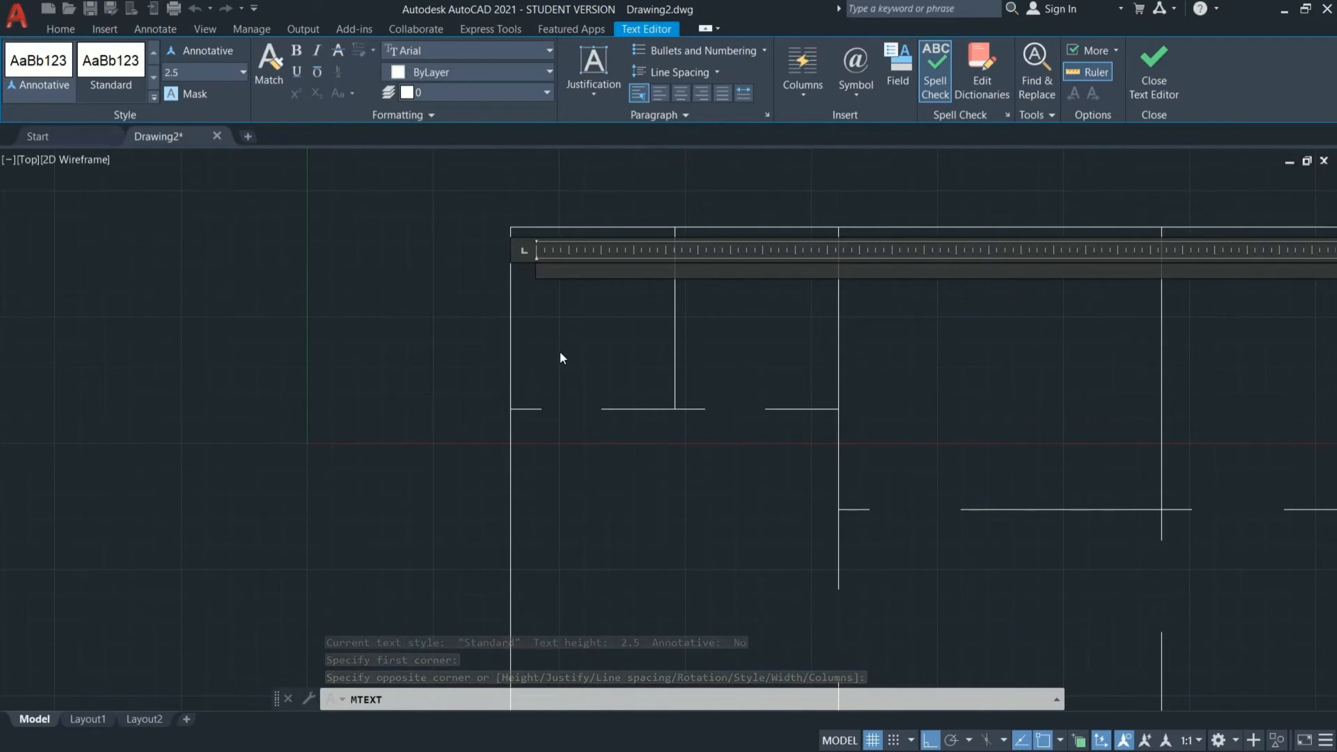
{"action": "type", "text": "TOILET"}
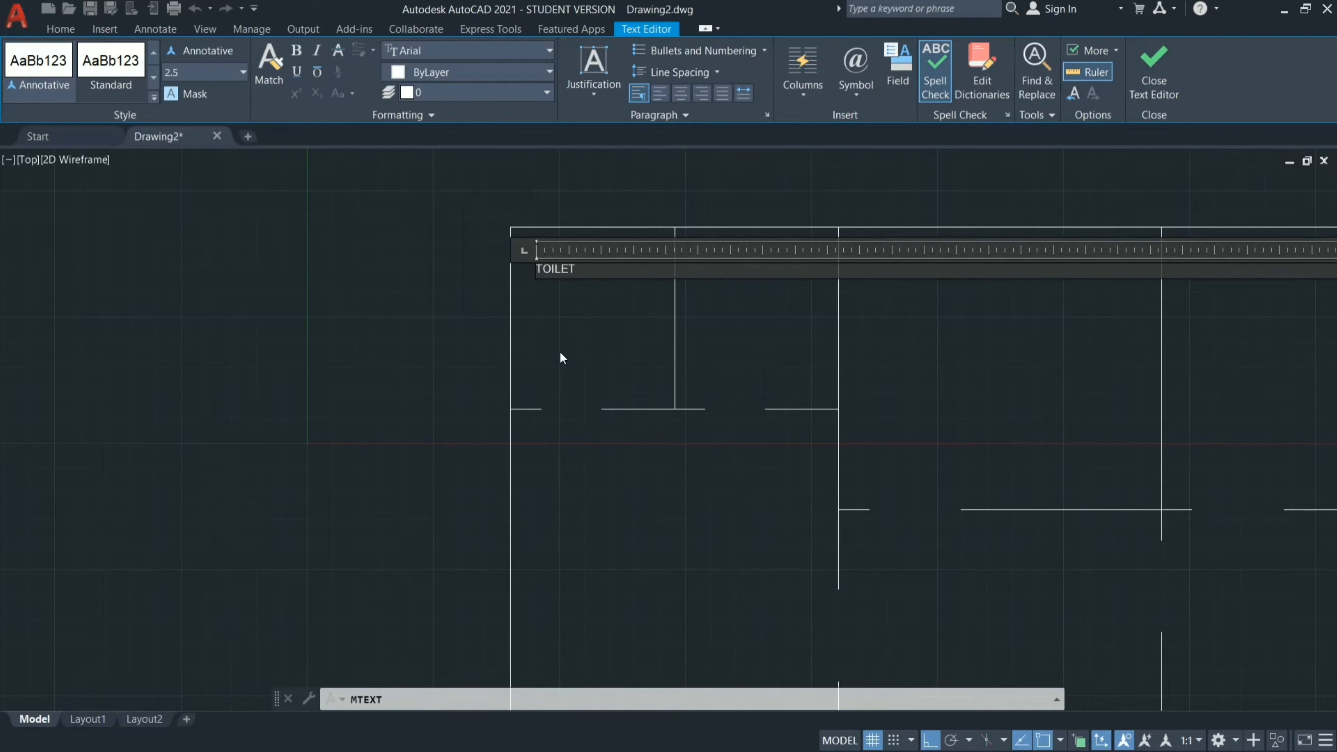
{"action": "key", "text": "Return"}
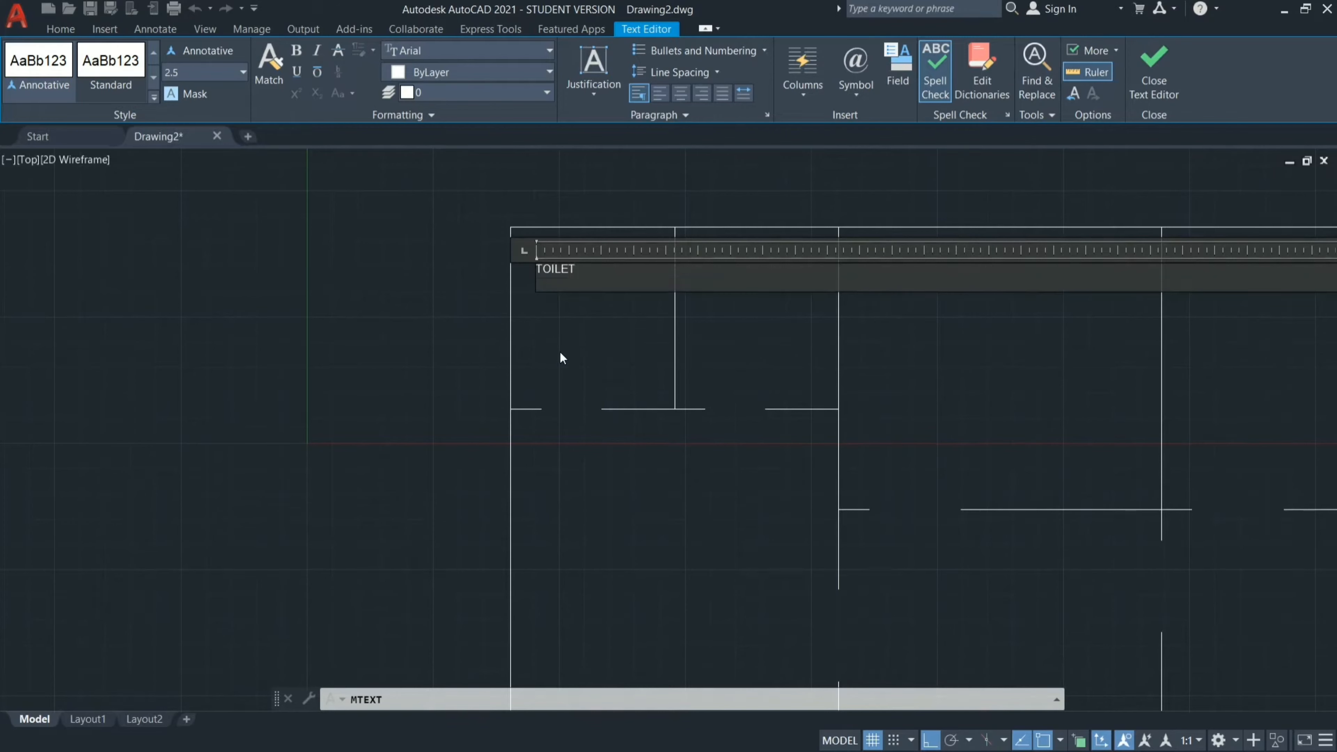
{"action": "type", "text": "1625X1800"}
{"action": "left_click", "coordinate": [639, 327]}
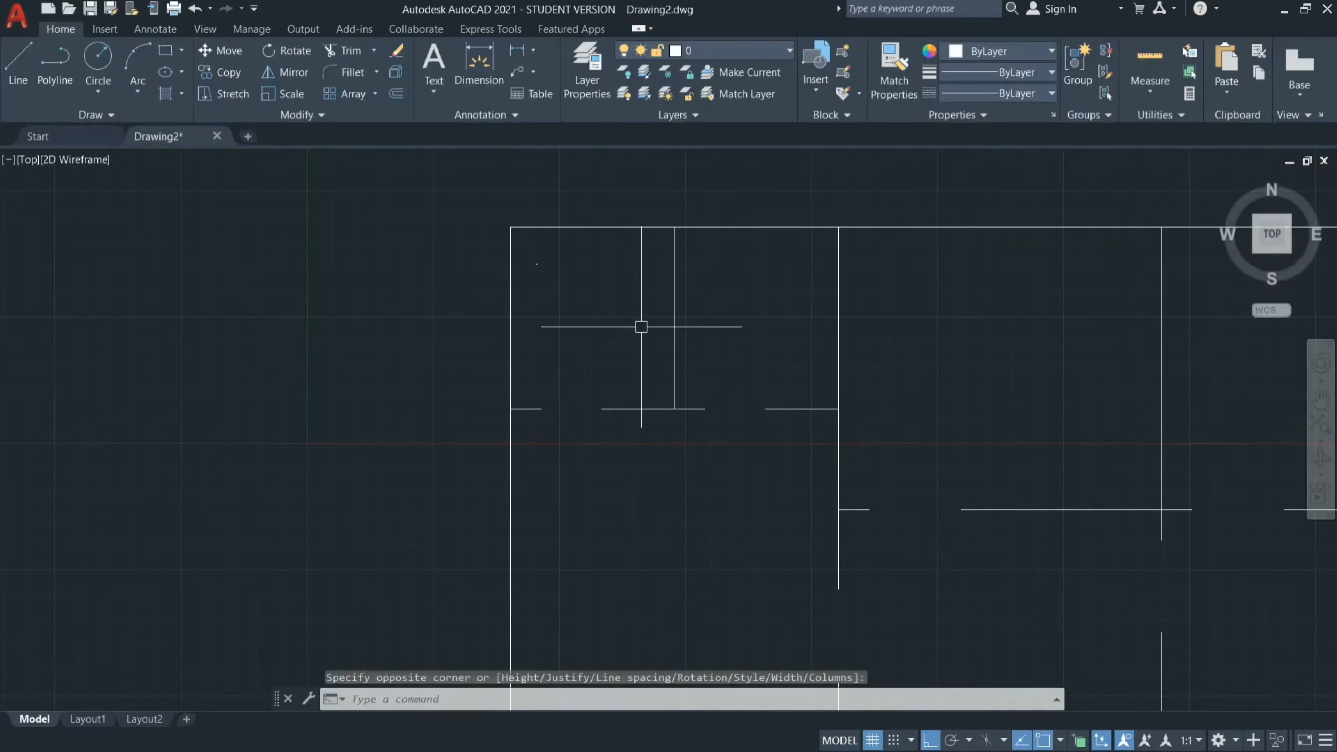
Set the toilet label's text height to 150 in its properties, then close the properties and deselect the label.
{"action": "left_click", "coordinate": [536, 263]}
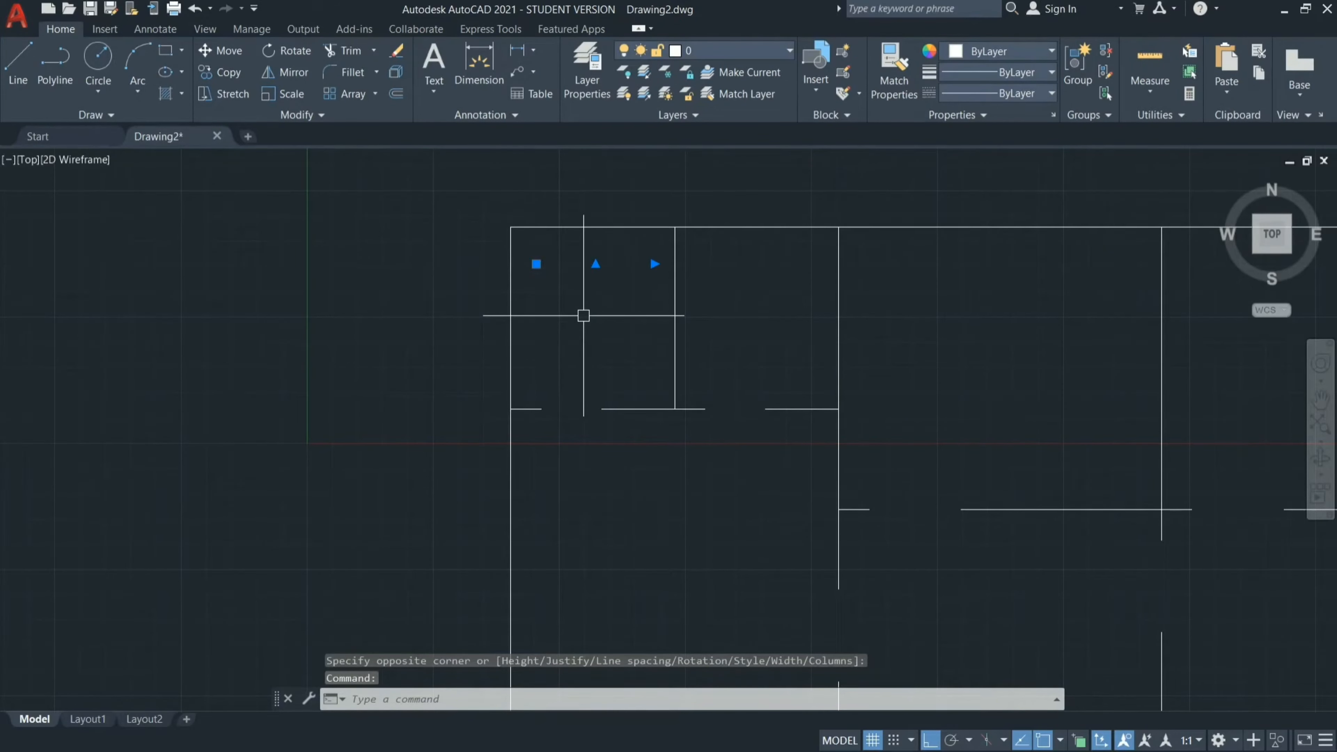
{"action": "key", "text": "Escape"}
{"action": "left_click", "coordinate": [537, 265]}
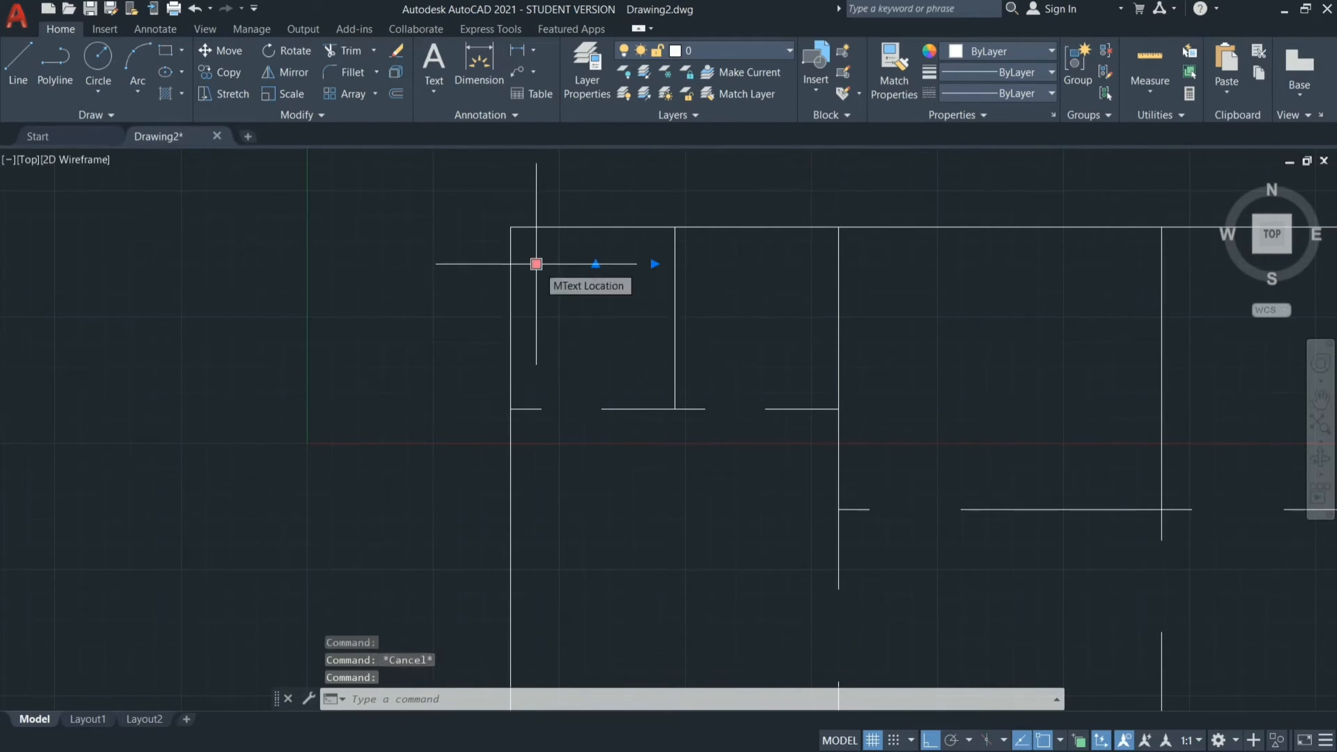
{"action": "left_click", "coordinate": [594, 345]}
{"action": "key", "text": "Escape"}
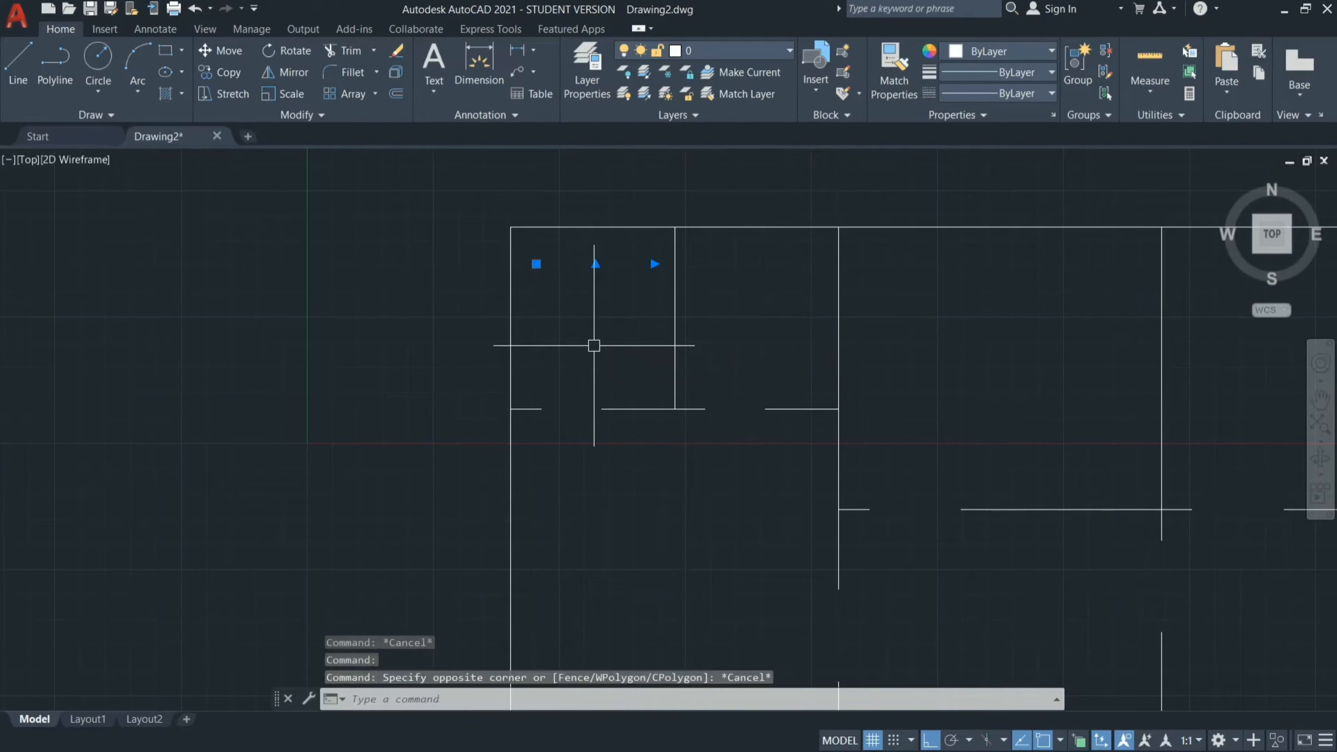
{"action": "right_click", "coordinate": [594, 346]}
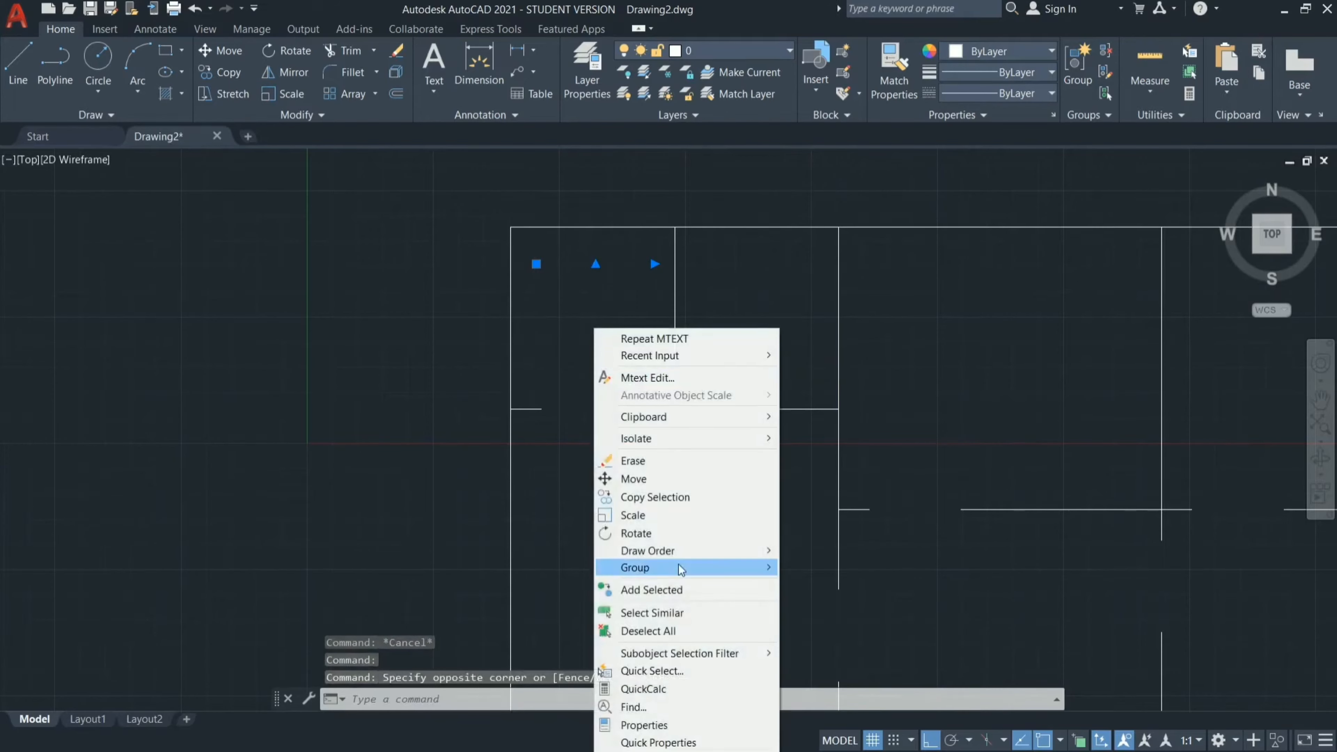
{"action": "left_click", "coordinate": [663, 731]}
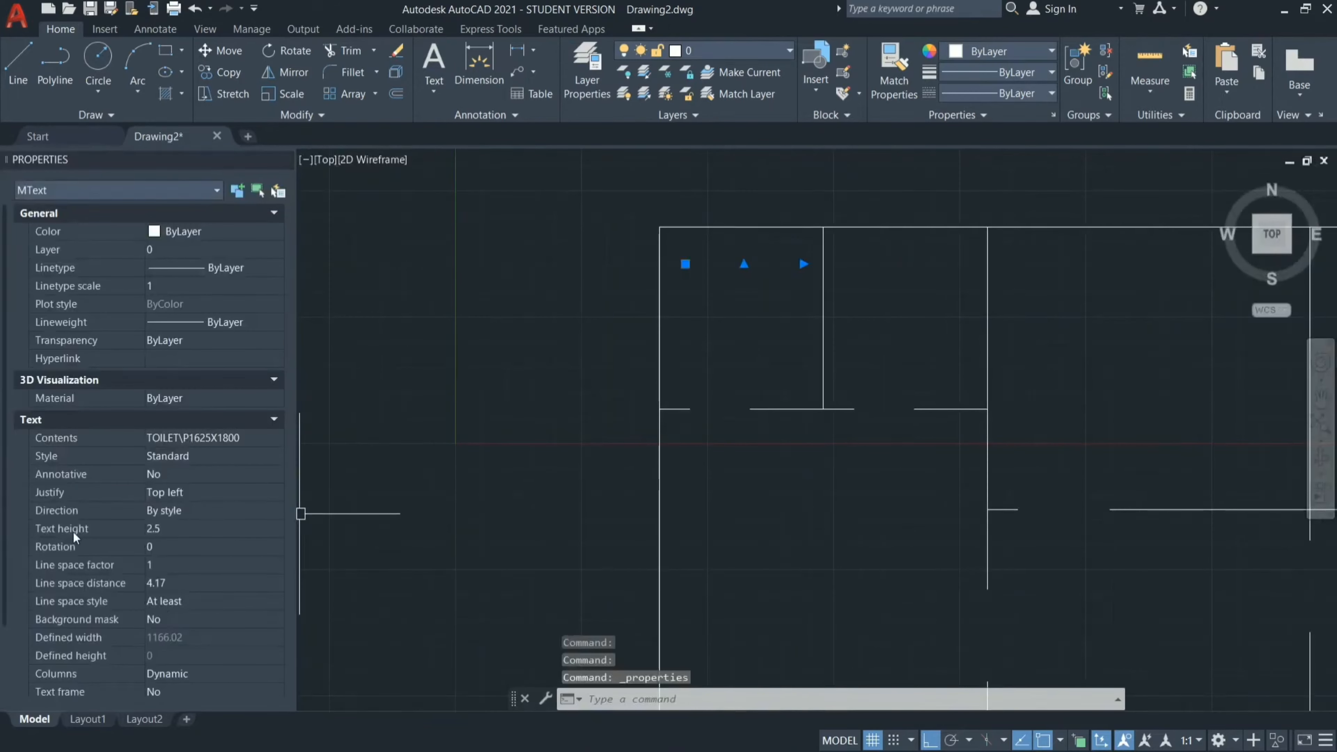
{"action": "left_click", "coordinate": [179, 531]}
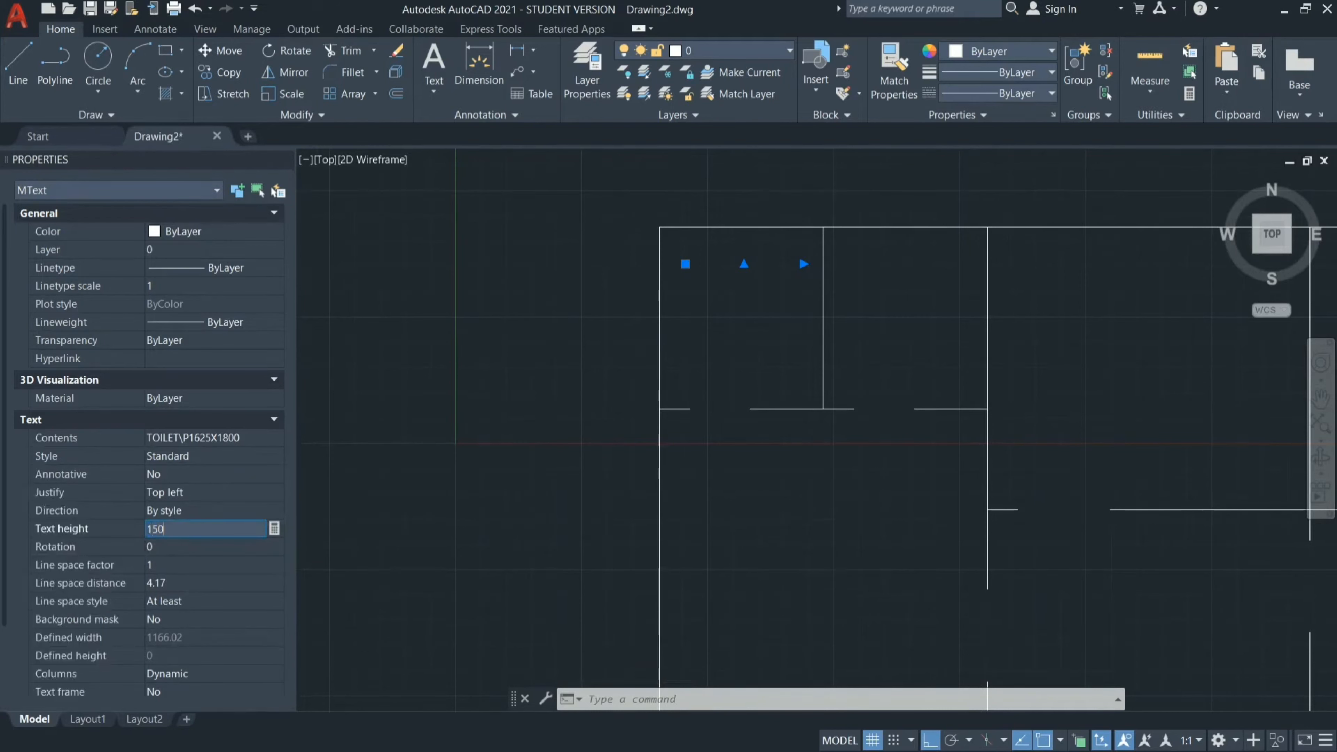
{"action": "type", "text": "150"}
{"action": "key", "text": "Return"}
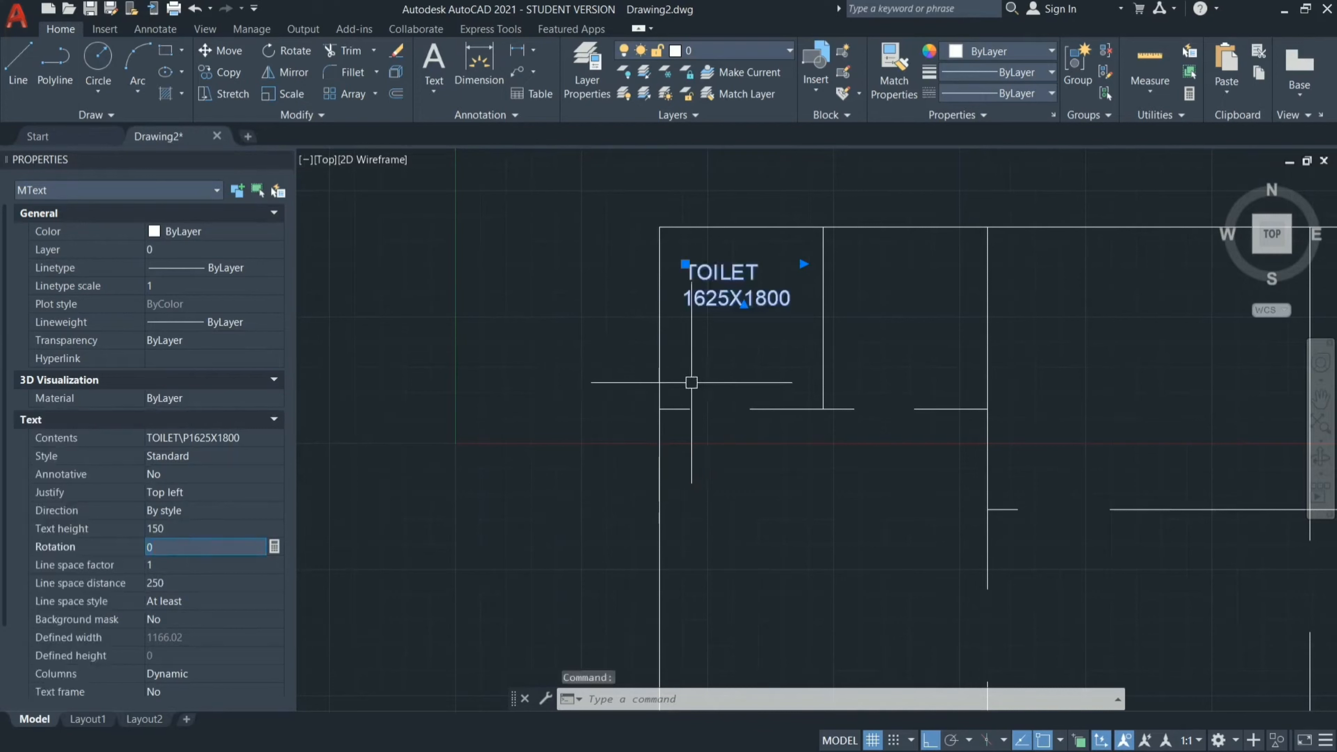
{"action": "left_click", "coordinate": [720, 394]}
{"action": "key", "text": "Escape"}
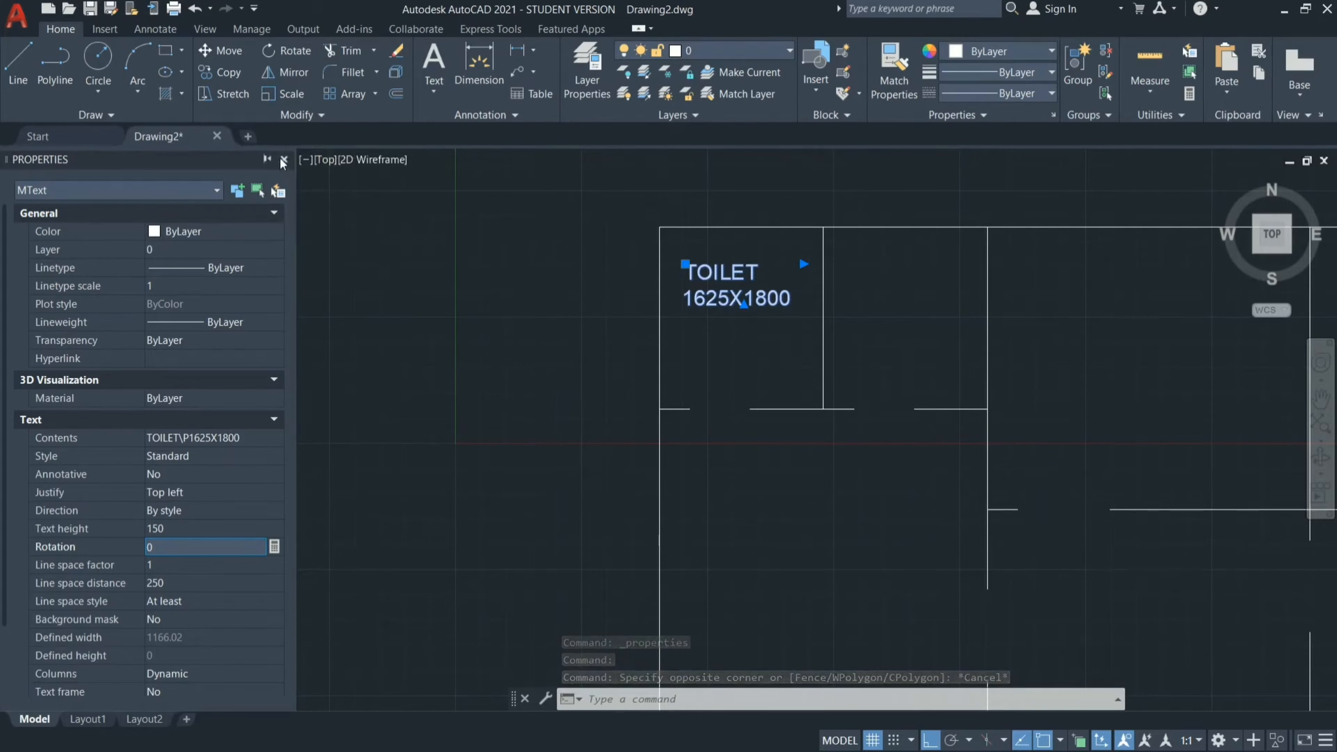
{"action": "left_click", "coordinate": [284, 160]}
{"action": "key", "text": "Escape"}
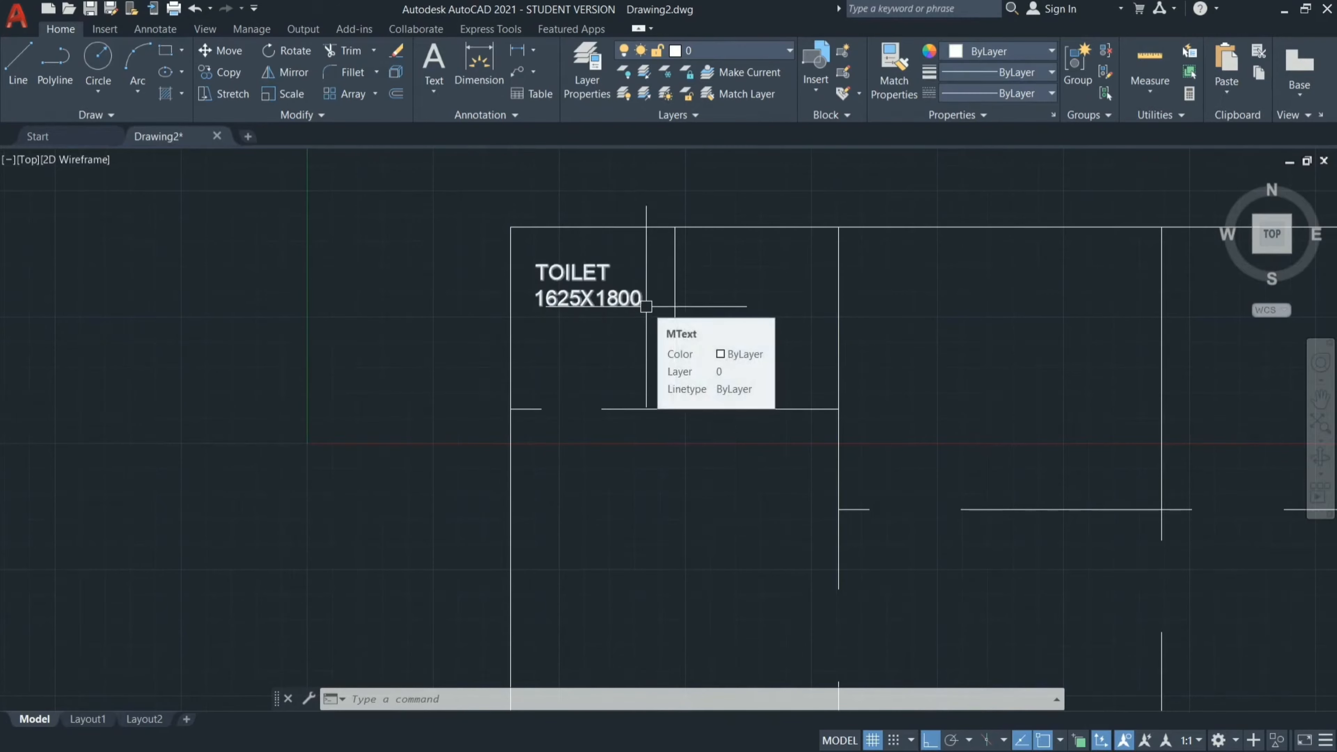
Copy the TOILET label from its lower-left corner into the adjoining small room, level with the original.
{"action": "scroll", "coordinate": [647, 306], "scroll_direction": "down", "scroll_amount": 3}
{"action": "scroll", "coordinate": [666, 284], "scroll_direction": "up", "scroll_amount": 3}
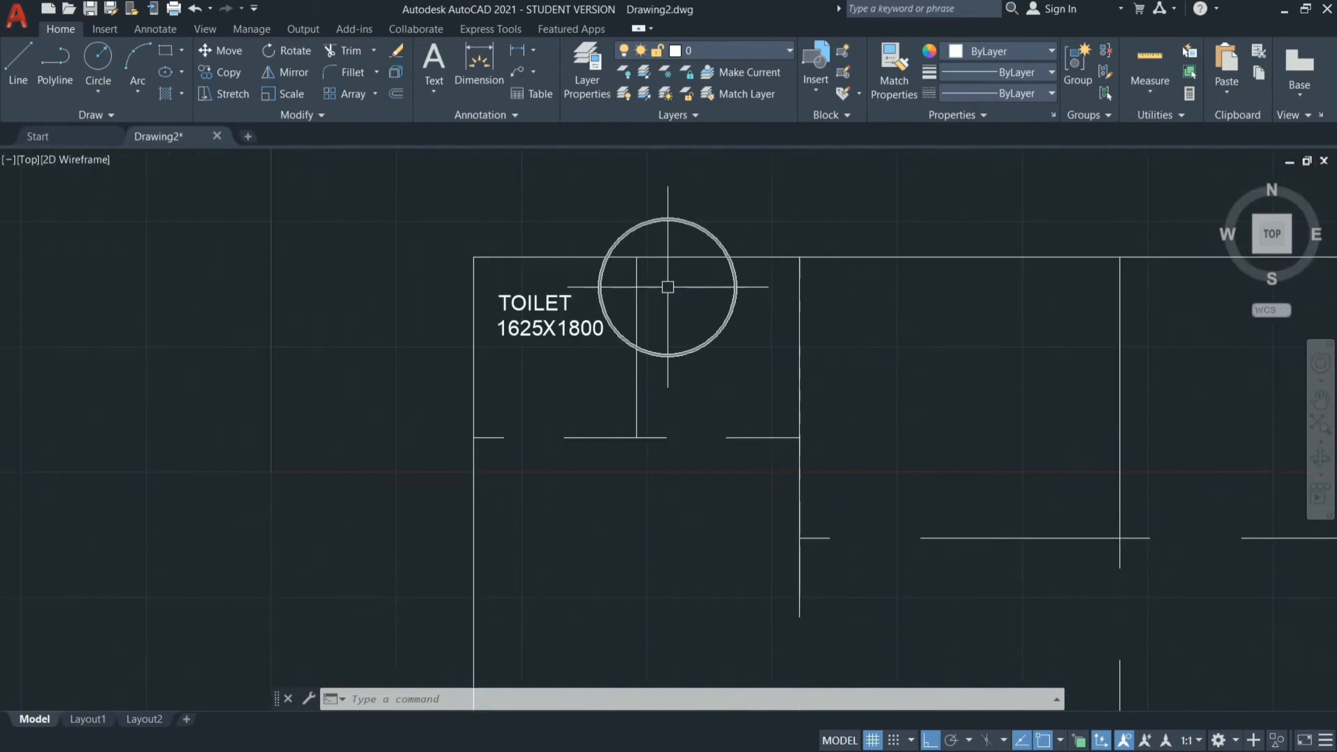
{"action": "scroll", "coordinate": [611, 311], "scroll_direction": "down", "scroll_amount": 3}
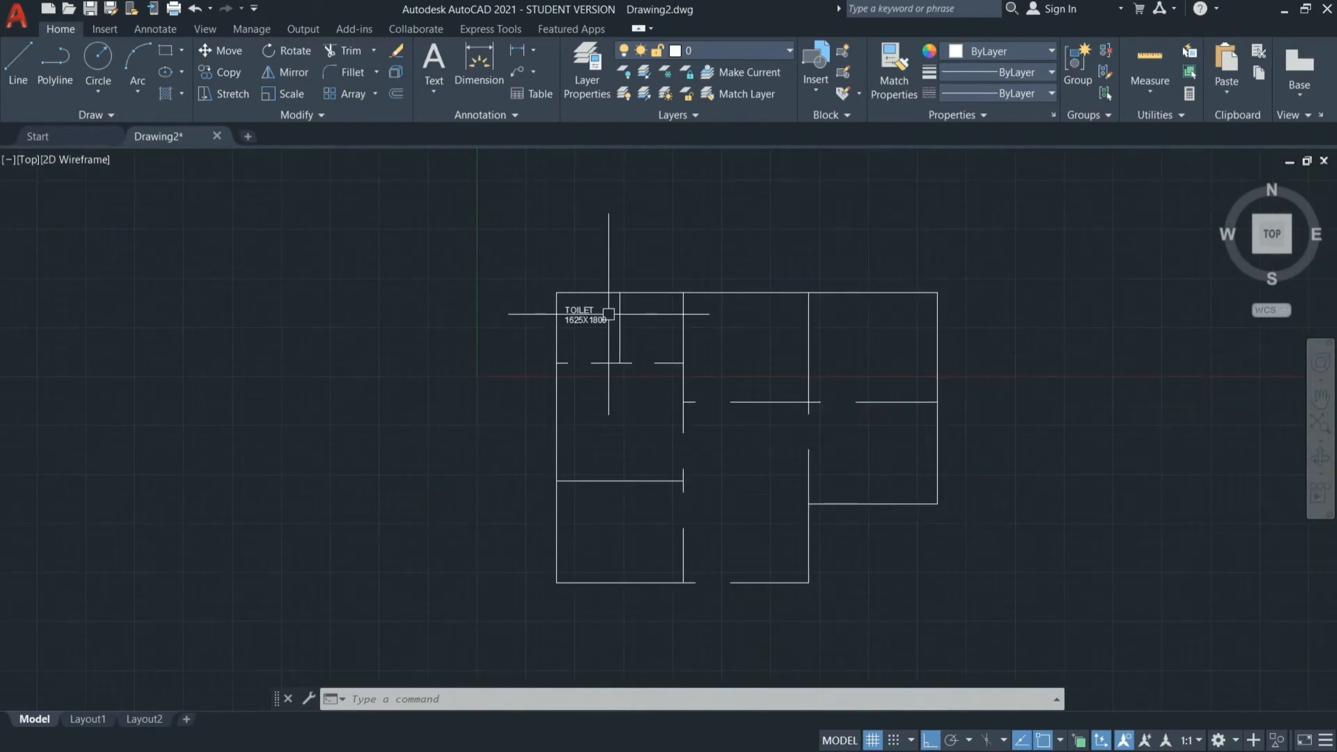
{"action": "scroll", "coordinate": [609, 315], "scroll_direction": "up", "scroll_amount": 2}
{"action": "type", "text": "ct o"}
{"action": "key", "text": "Return"}
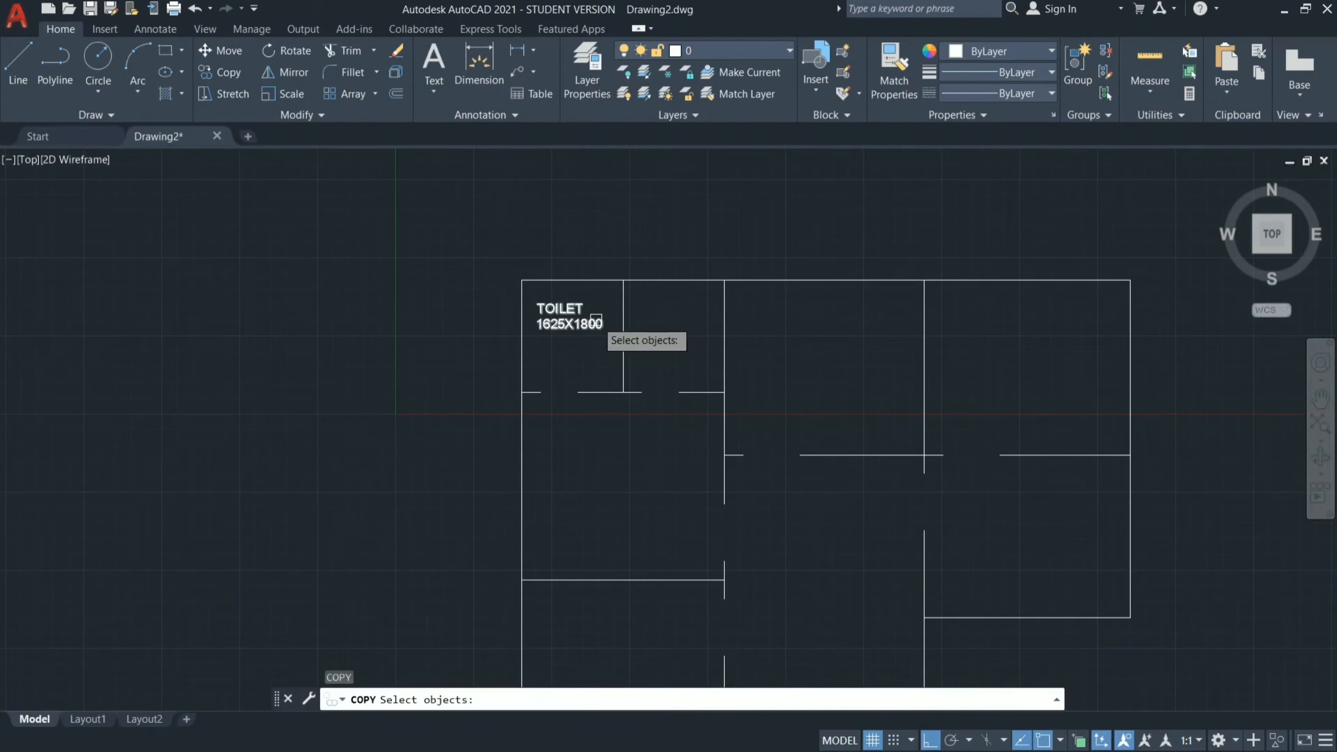
{"action": "left_click", "coordinate": [593, 319]}
{"action": "key", "text": "Return"}
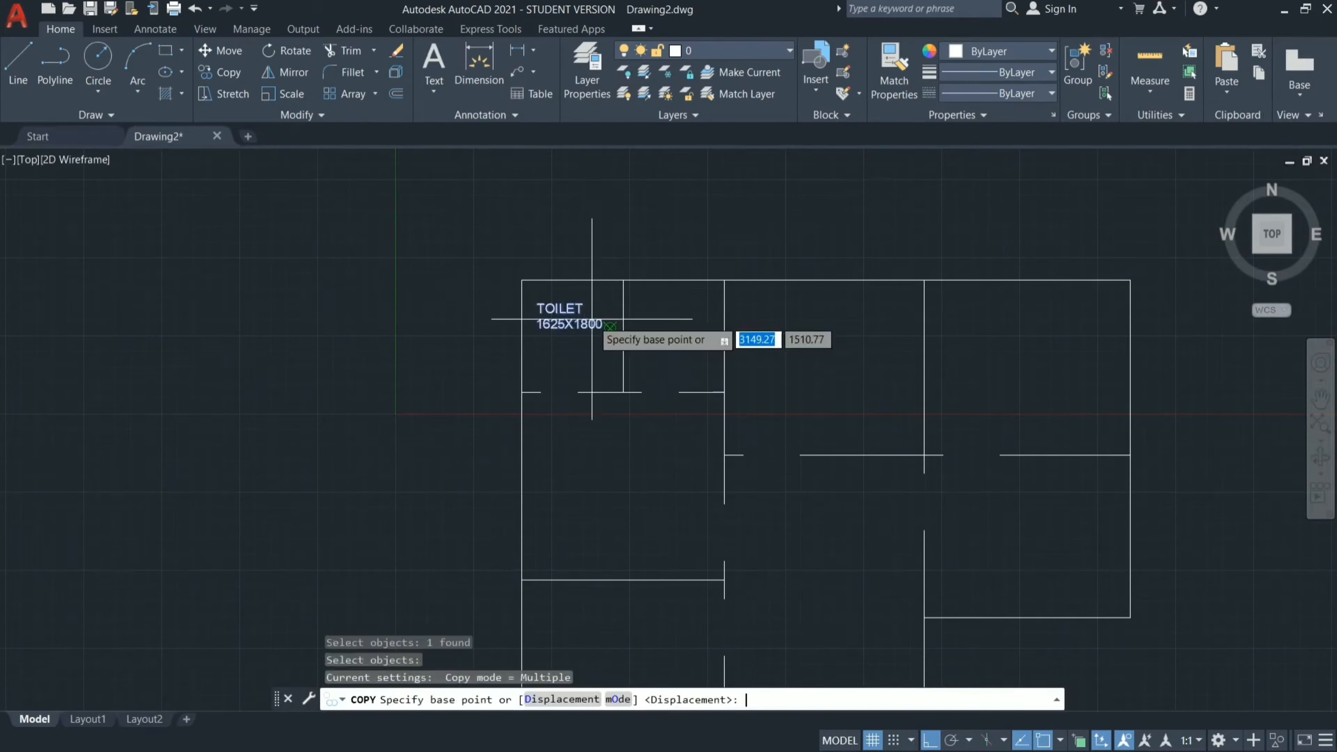
{"action": "left_click", "coordinate": [538, 327]}
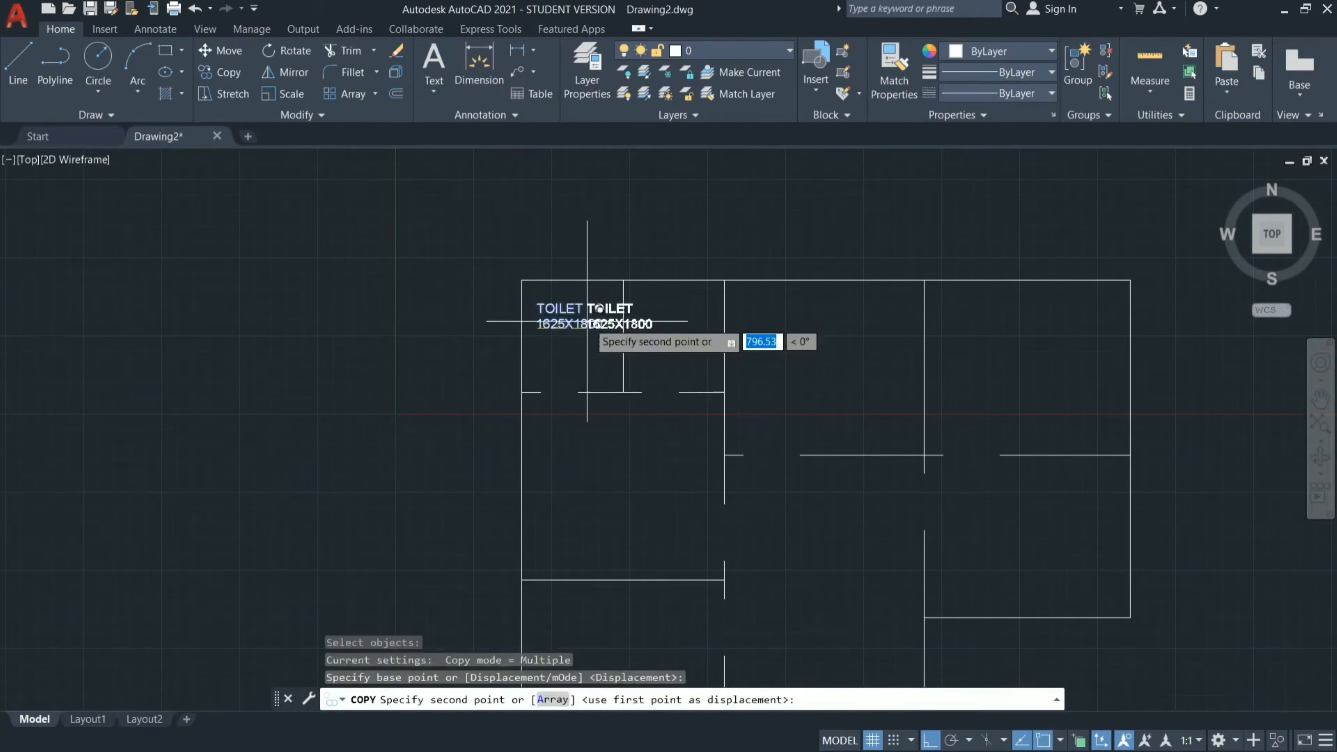
{"action": "scroll", "coordinate": [663, 326], "scroll_direction": "up", "scroll_amount": 4}
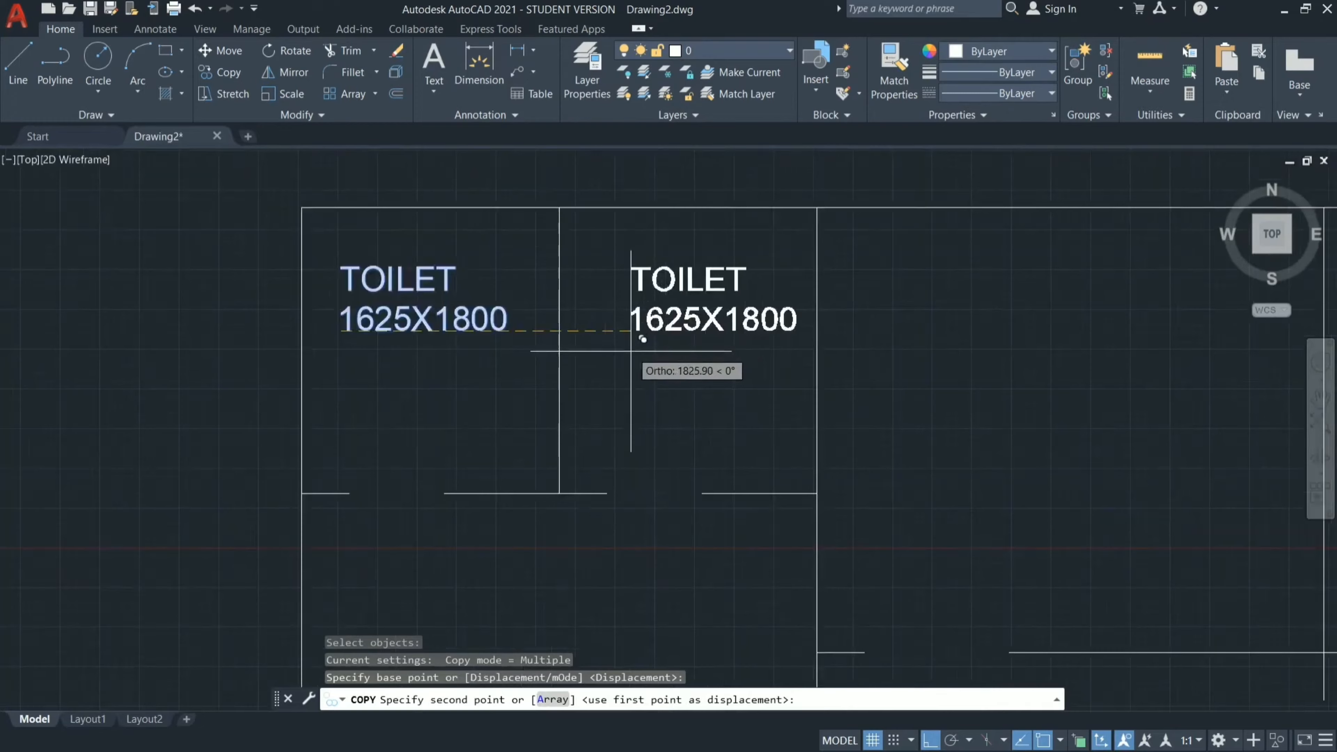
{"action": "left_click", "coordinate": [632, 328]}
With Ortho mode off, place further label copies in the upper middle room and the upper-right room.
{"action": "scroll", "coordinate": [650, 465], "scroll_direction": "down", "scroll_amount": 3}
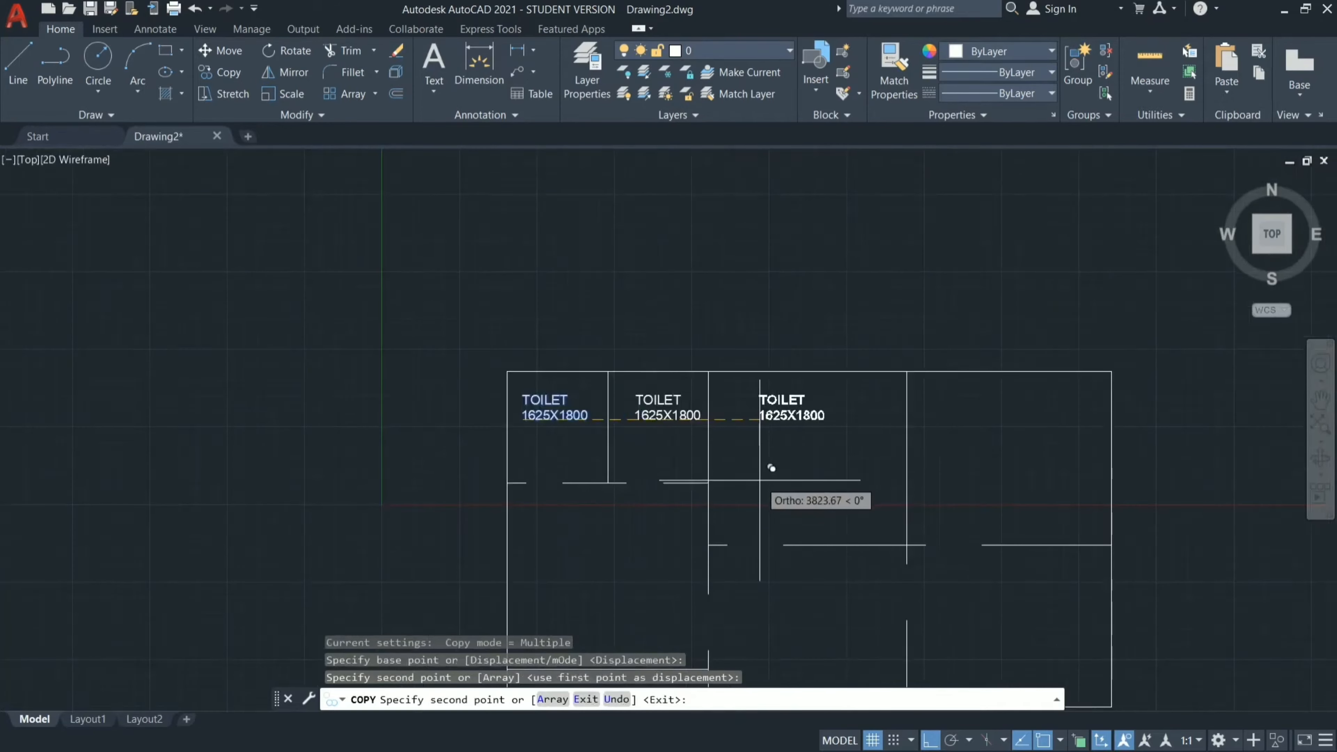
{"action": "key", "text": "F8"}
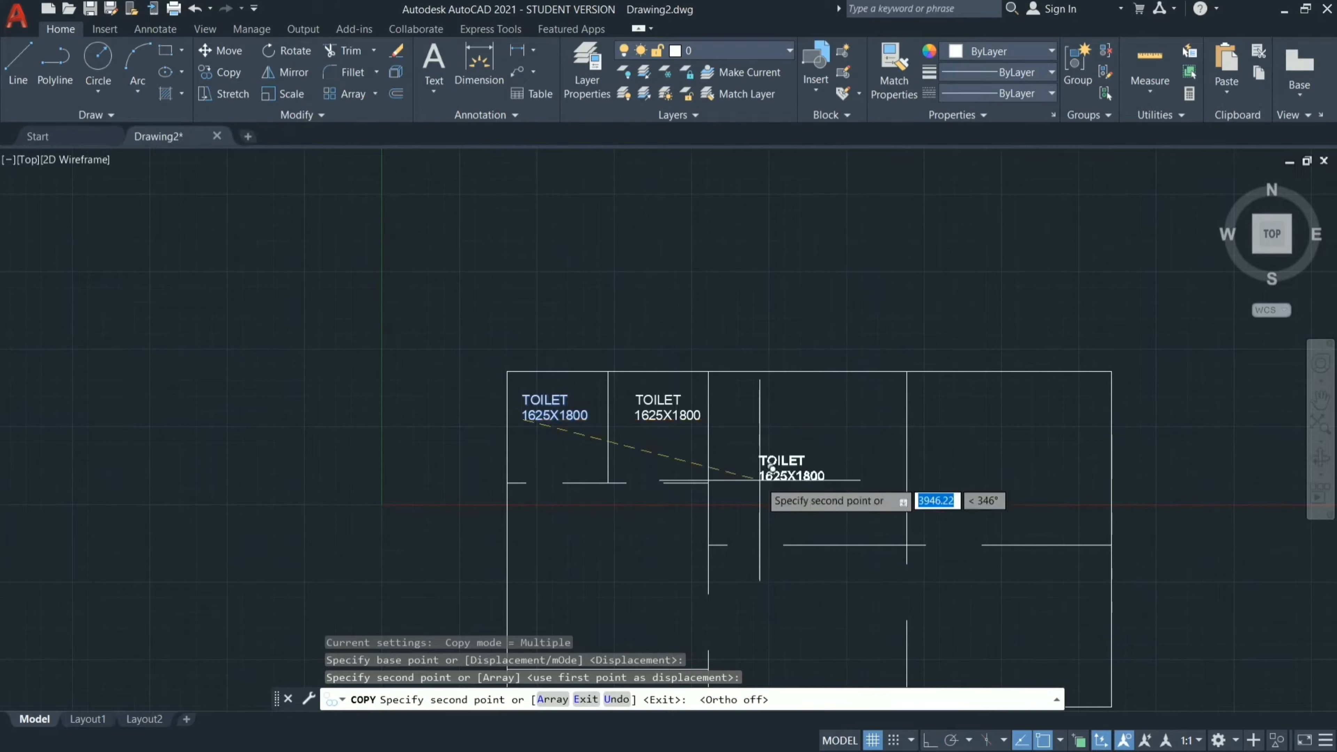
{"action": "left_click", "coordinate": [769, 454]}
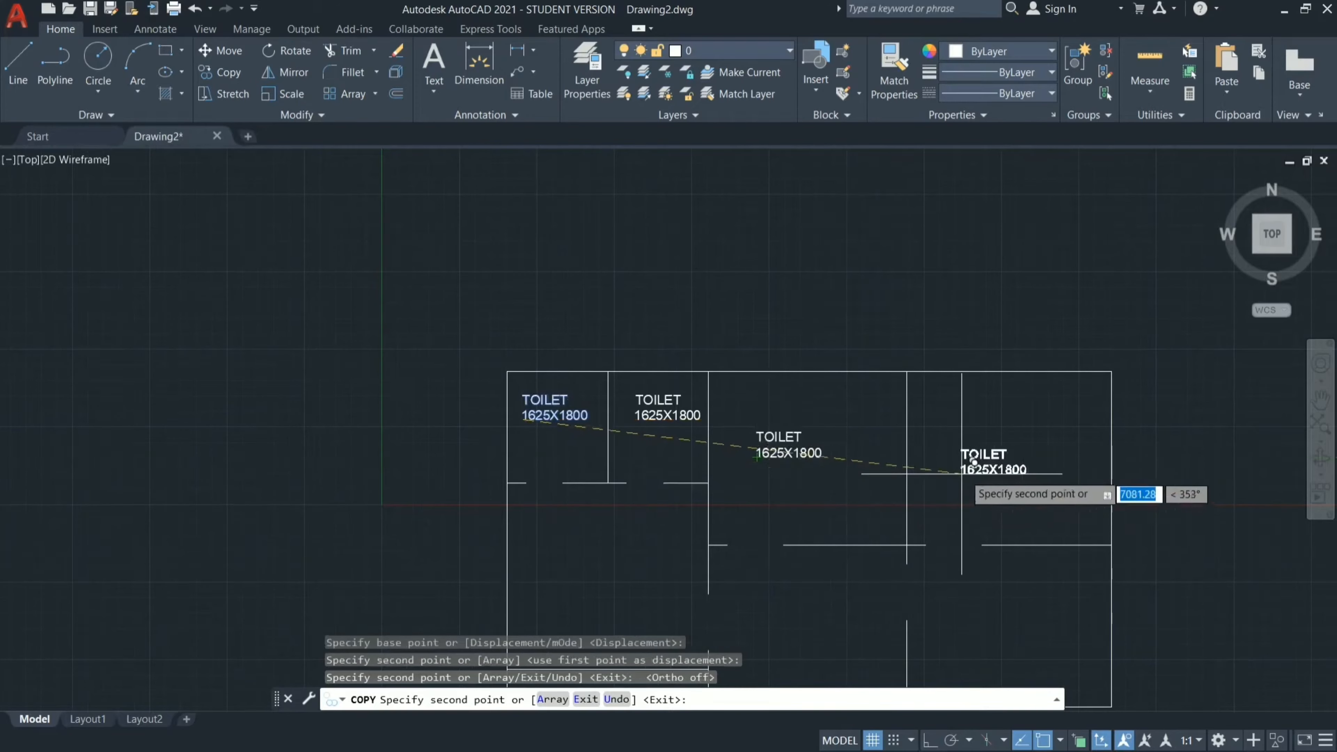
{"action": "left_click", "coordinate": [972, 456]}
Place label copies in the two lower rooms on the west side, the central hall and the lower east room, and end the copying.
{"action": "scroll", "coordinate": [948, 379], "scroll_direction": "down", "scroll_amount": 3}
{"action": "scroll", "coordinate": [932, 448], "scroll_direction": "up", "scroll_amount": 6}
{"action": "left_click", "coordinate": [468, 292]}
{"action": "left_click", "coordinate": [467, 597]}
{"action": "left_click", "coordinate": [734, 454]}
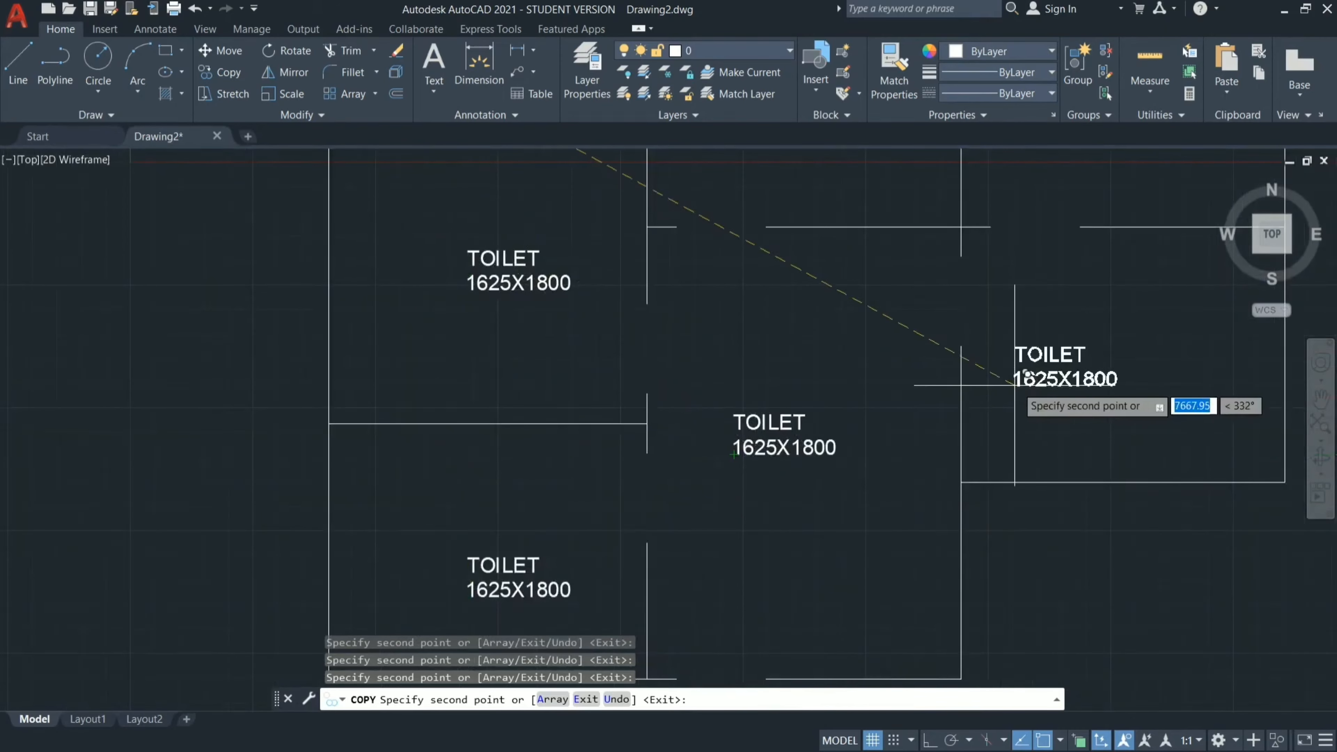
{"action": "left_click", "coordinate": [1061, 375]}
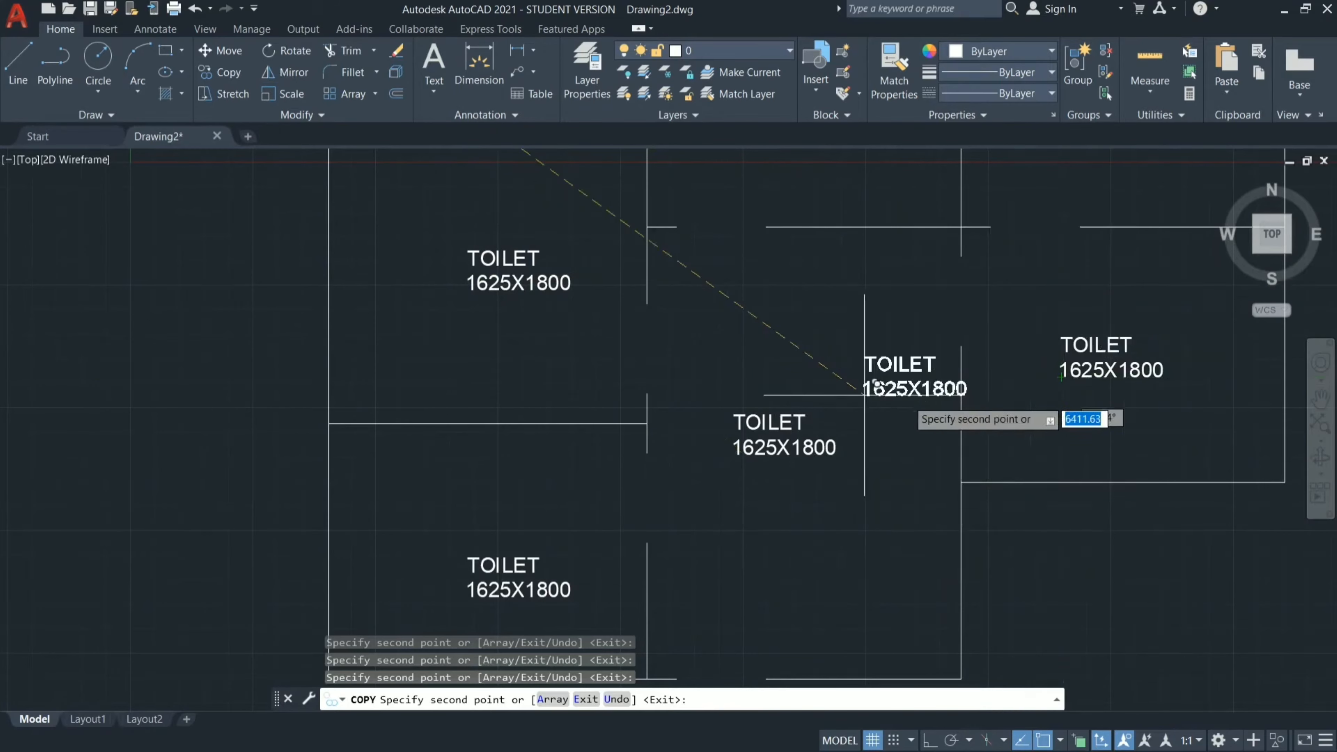
{"action": "key", "text": "Escape"}
Replace TOILET with BED ROOM in the upper middle room's label.
{"action": "scroll", "coordinate": [868, 353], "scroll_direction": "down", "scroll_amount": 2}
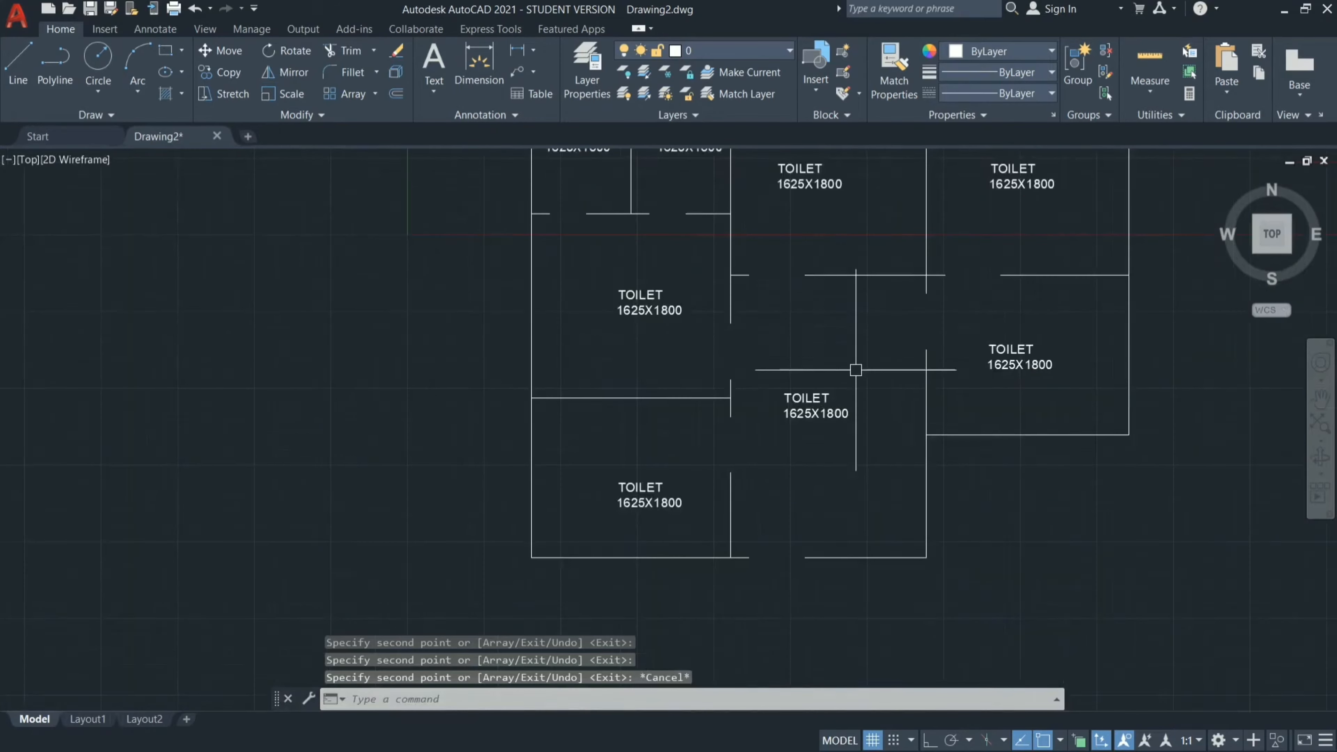
{"action": "left_click", "coordinate": [1321, 398]}
{"action": "left_click_drag", "start_coordinate": [797, 352], "coordinate": [757, 479]}
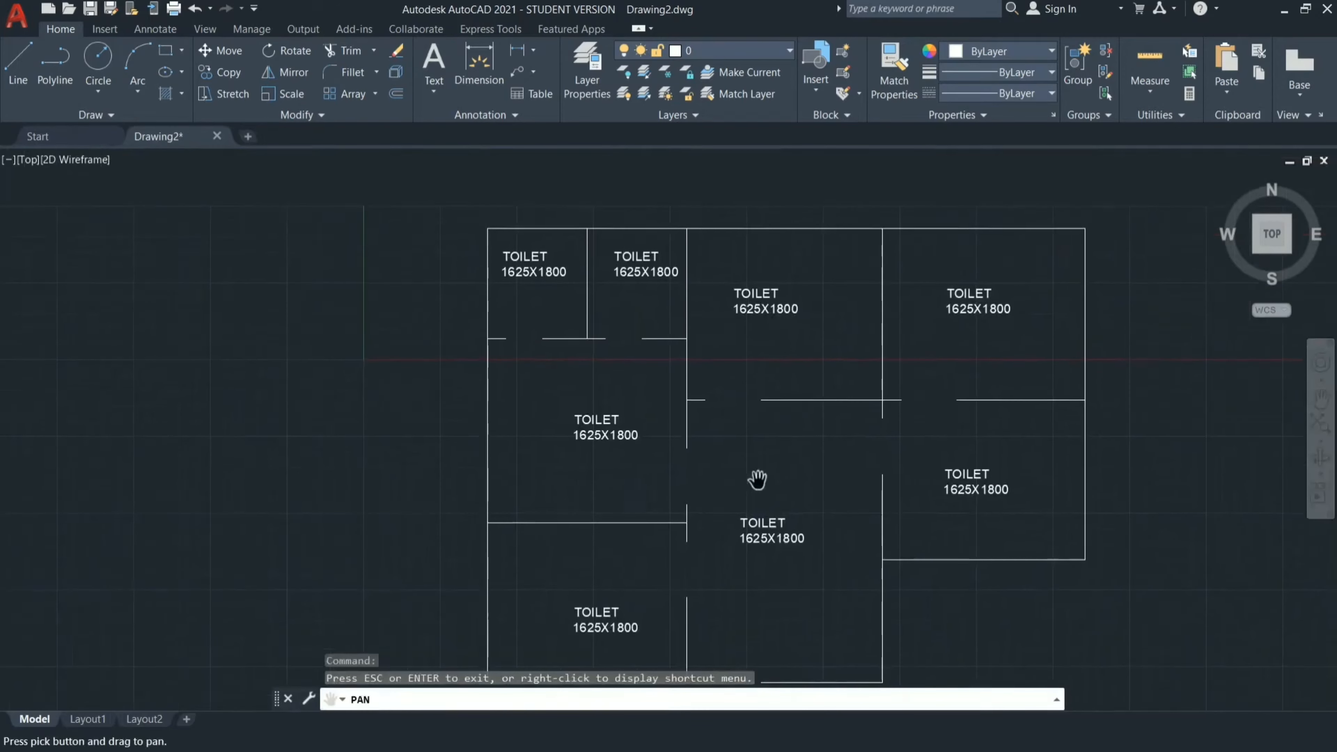
{"action": "key", "text": "Escape"}
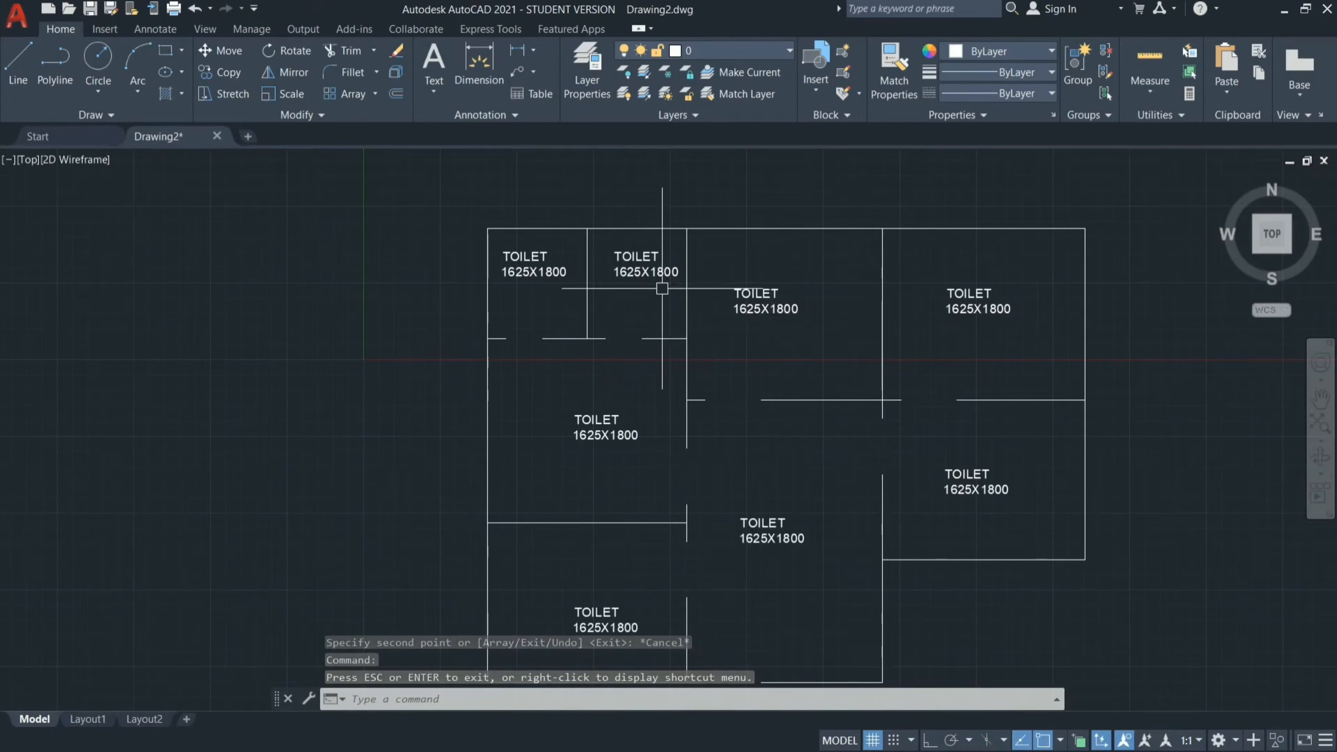
{"action": "double_click", "coordinate": [762, 309]}
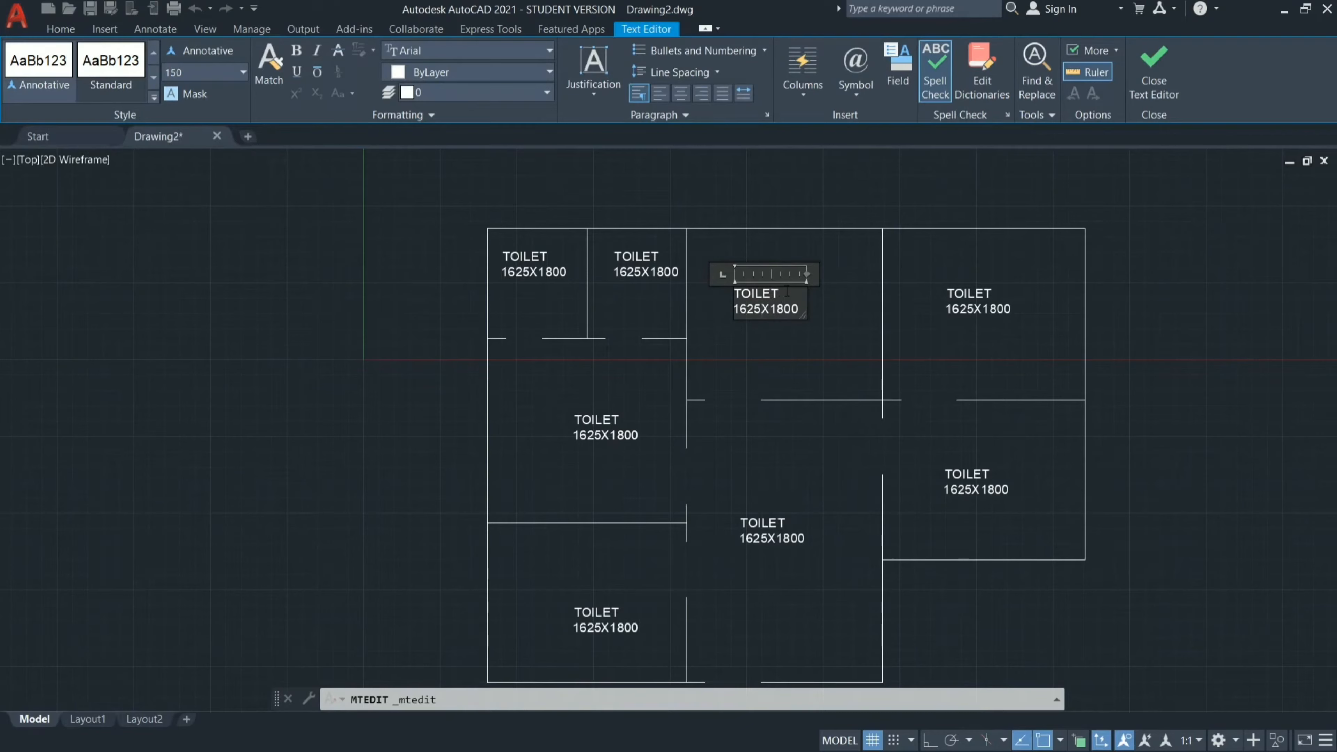
{"action": "key", "text": "Escape"}
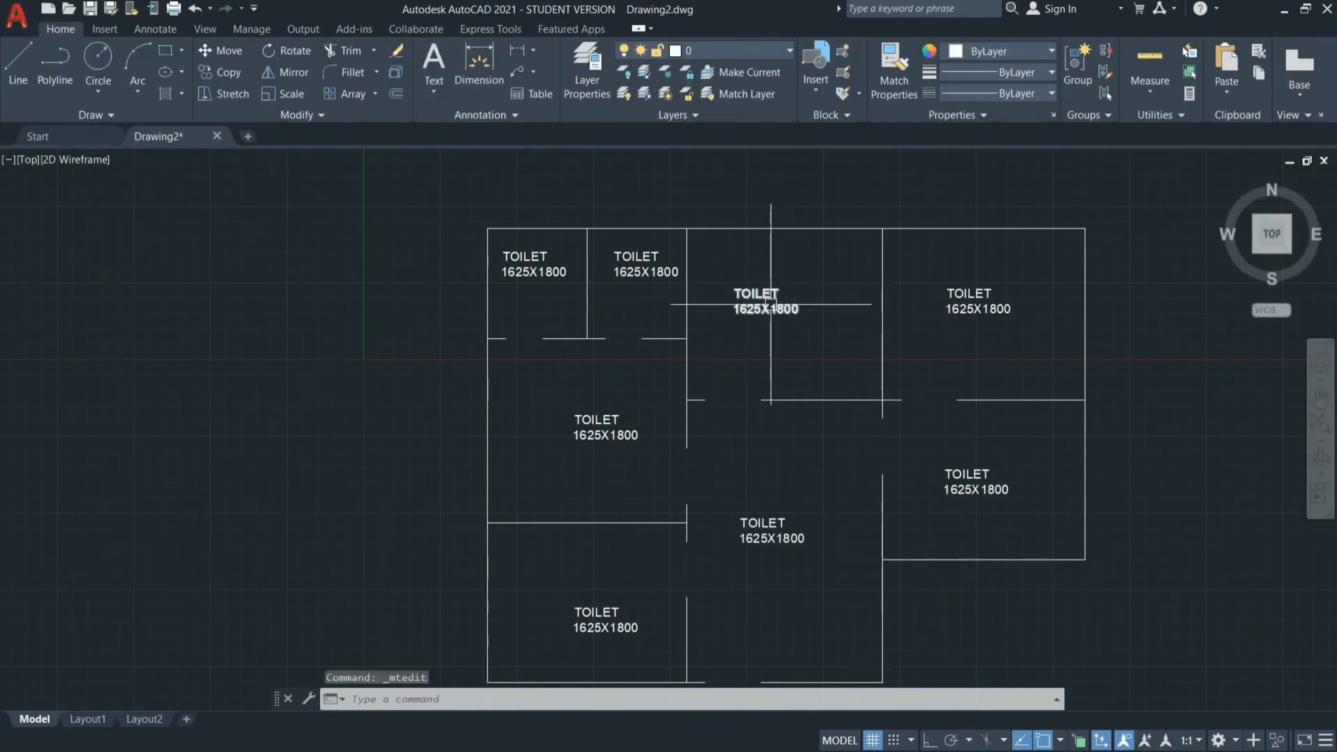
{"action": "double_click", "coordinate": [768, 304]}
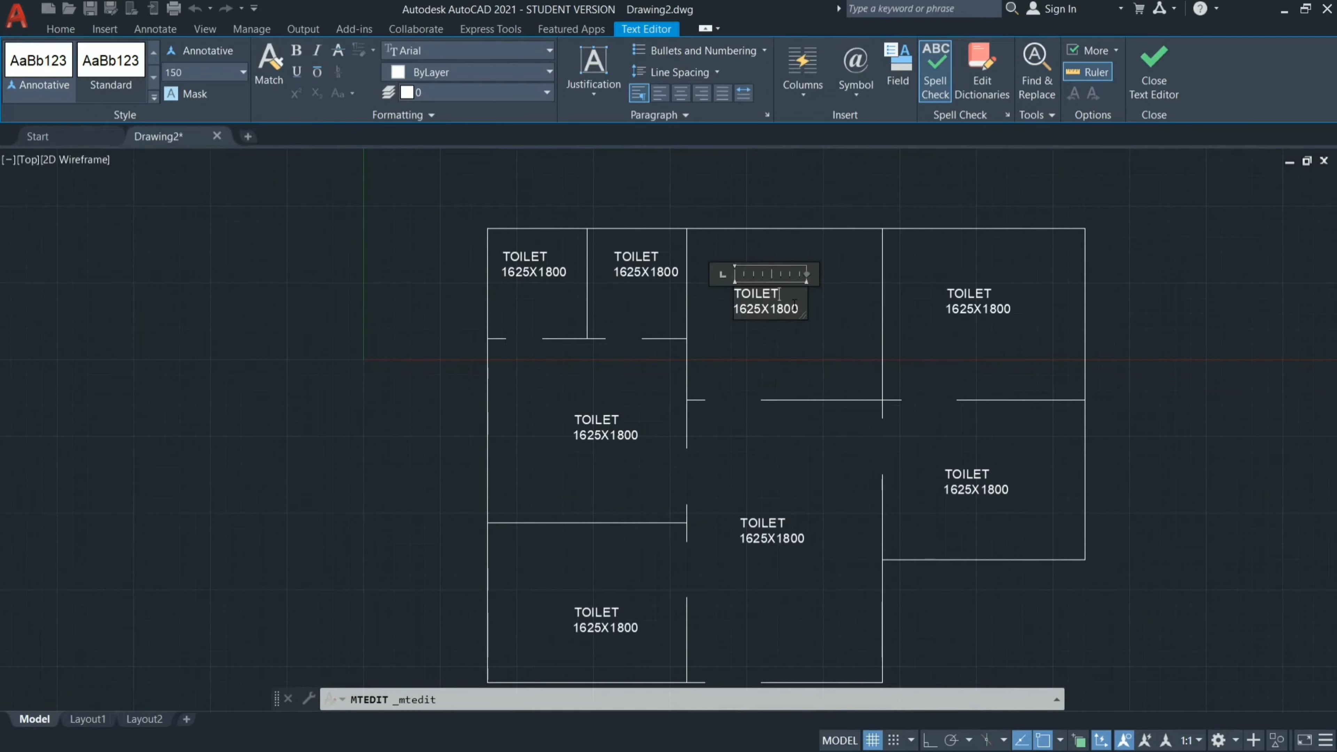
{"action": "key", "text": "BackSpace"}
{"action": "key", "text": "BackSpace"}
{"action": "key", "text": "BackSpace"}
{"action": "key", "text": "BackSpace"}
{"action": "key", "text": "BackSpace"}
{"action": "key", "text": "BackSpace"}
{"action": "type", "text": "BED ROOM"}
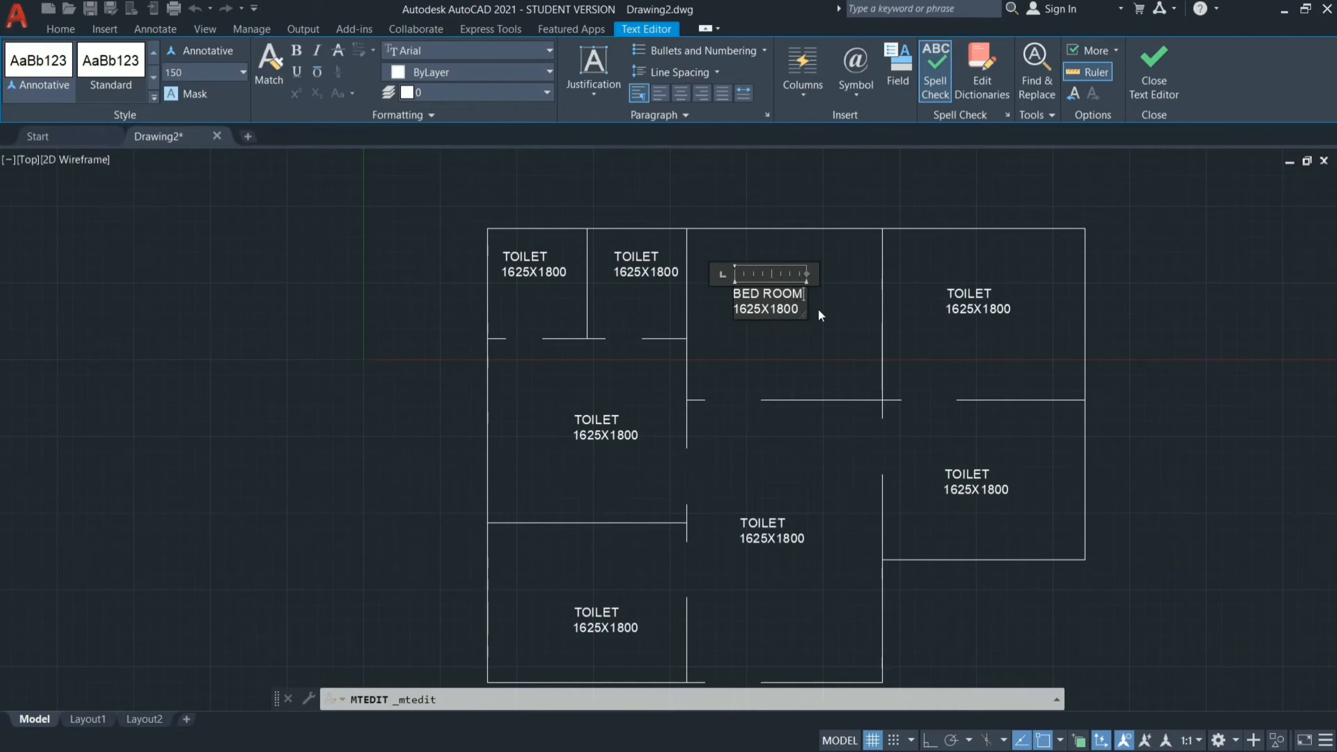
Narrow the text box of the upper middle room's label and clear all of its text.
{"action": "left_click_drag", "start_coordinate": [802, 312], "coordinate": [765, 310]}
{"action": "key", "text": "Escape"}
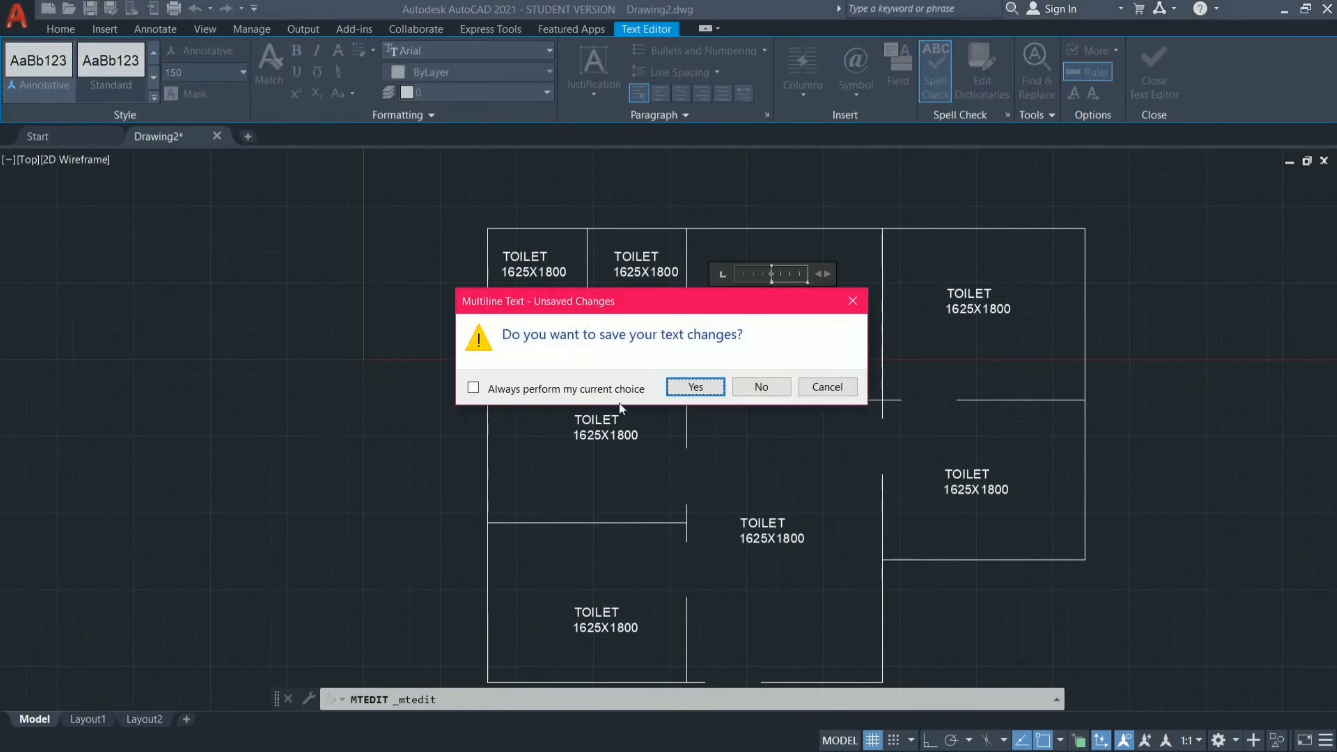
{"action": "left_click", "coordinate": [853, 303]}
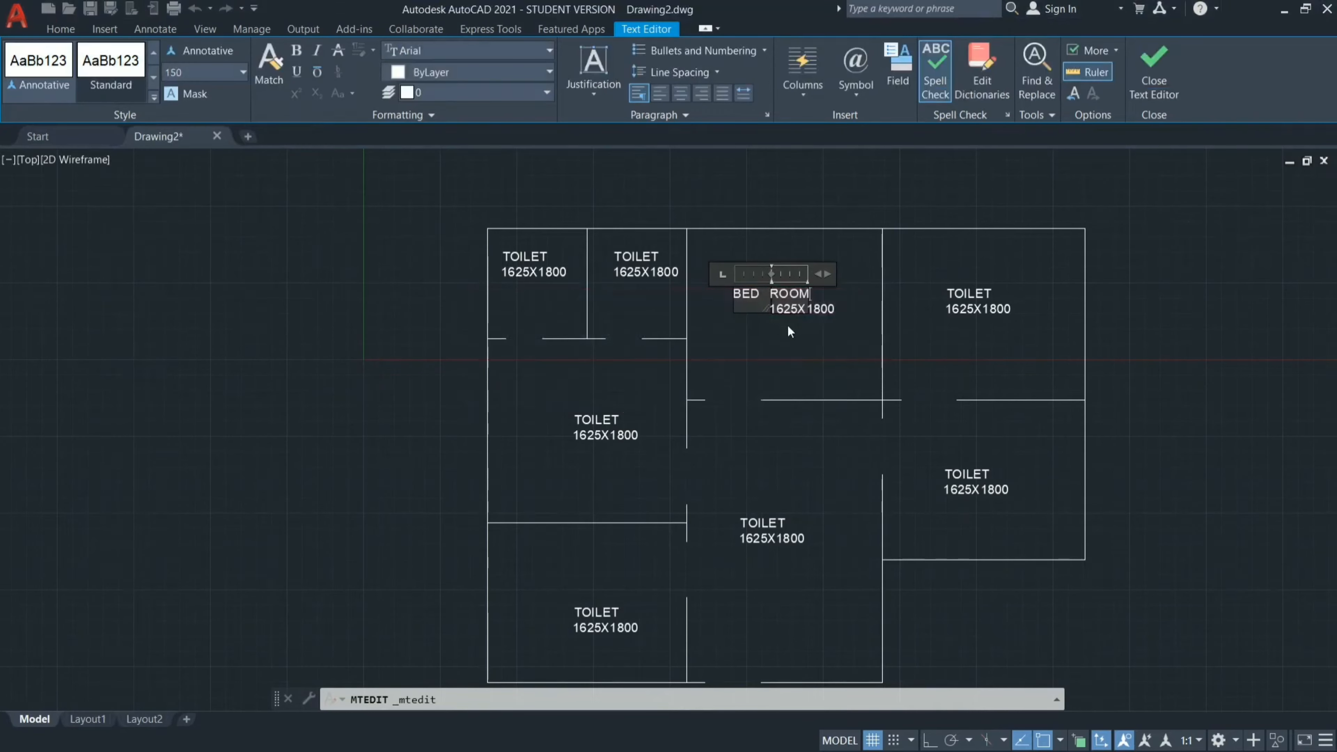
{"action": "key", "text": "BackSpace"}
{"action": "key", "text": "BackSpace"}
{"action": "key", "text": "BackSpace"}
{"action": "key", "text": "BackSpace"}
{"action": "key", "text": "BackSpace"}
{"action": "key", "text": "BackSpace"}
{"action": "key", "text": "BackSpace"}
{"action": "key", "text": "BackSpace"}
{"action": "key", "text": "BackSpace"}
{"action": "key", "text": "BackSpace"}
{"action": "key", "text": "BackSpace"}
{"action": "key", "text": "BackSpace"}
{"action": "key", "text": "BackSpace"}
{"action": "key", "text": "BackSpace"}
{"action": "key", "text": "BackSpace"}
{"action": "key", "text": "BackSpace"}
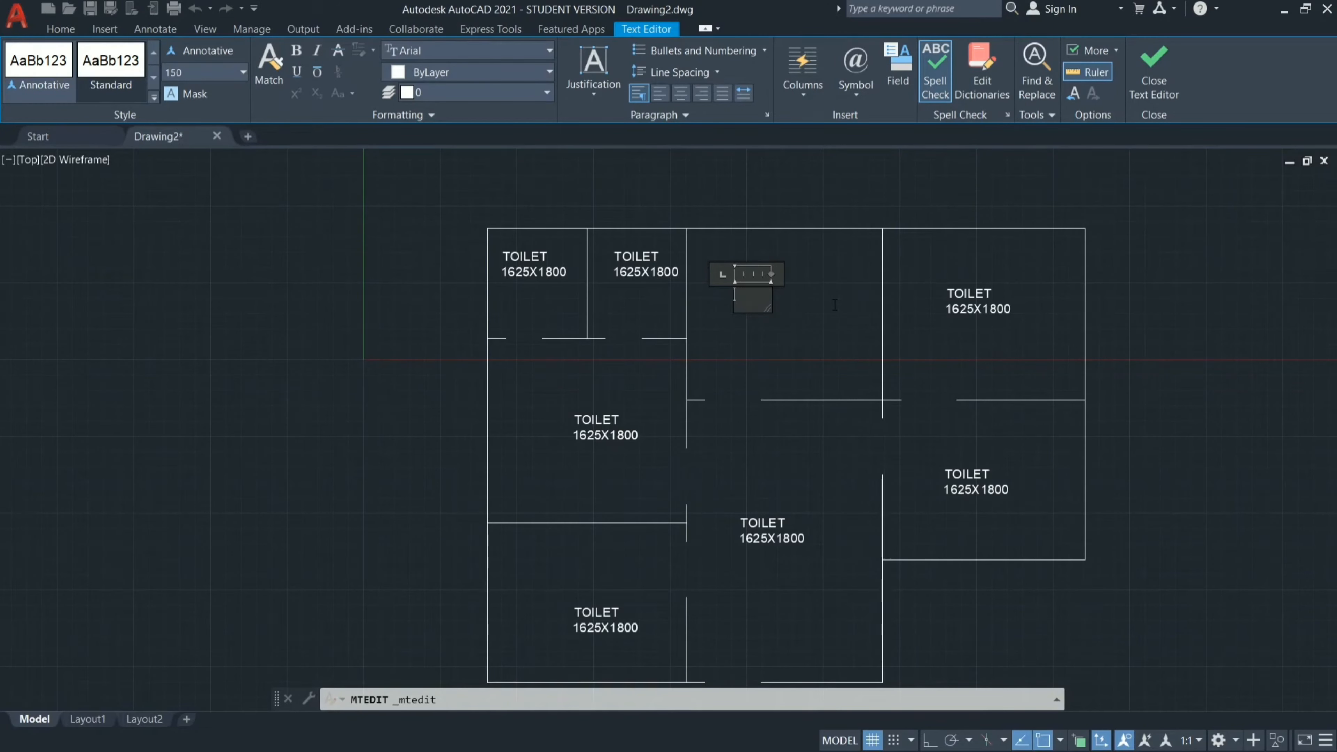
Enter BED ROOM with 3200X2800 on the second line as the upper middle room's label and finish editing.
{"action": "type", "text": "BED  ROOM"}
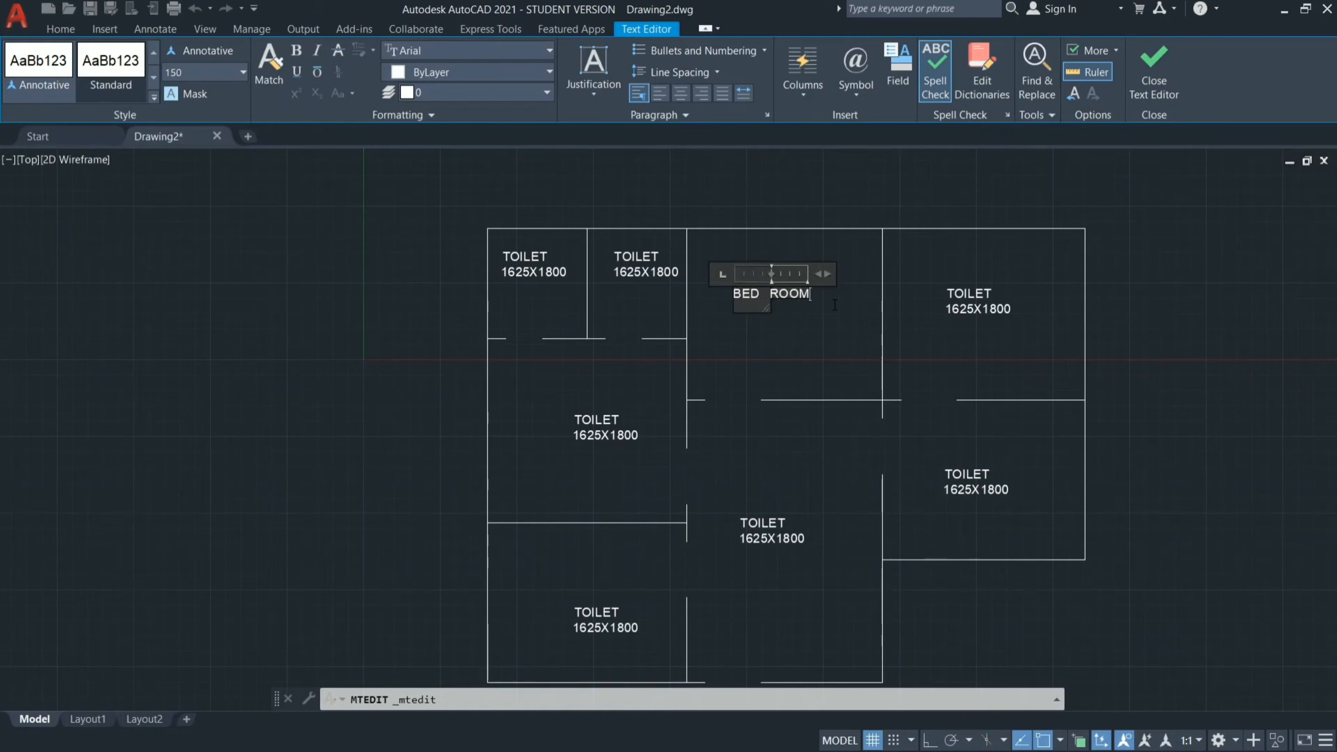
{"action": "key", "text": "Return"}
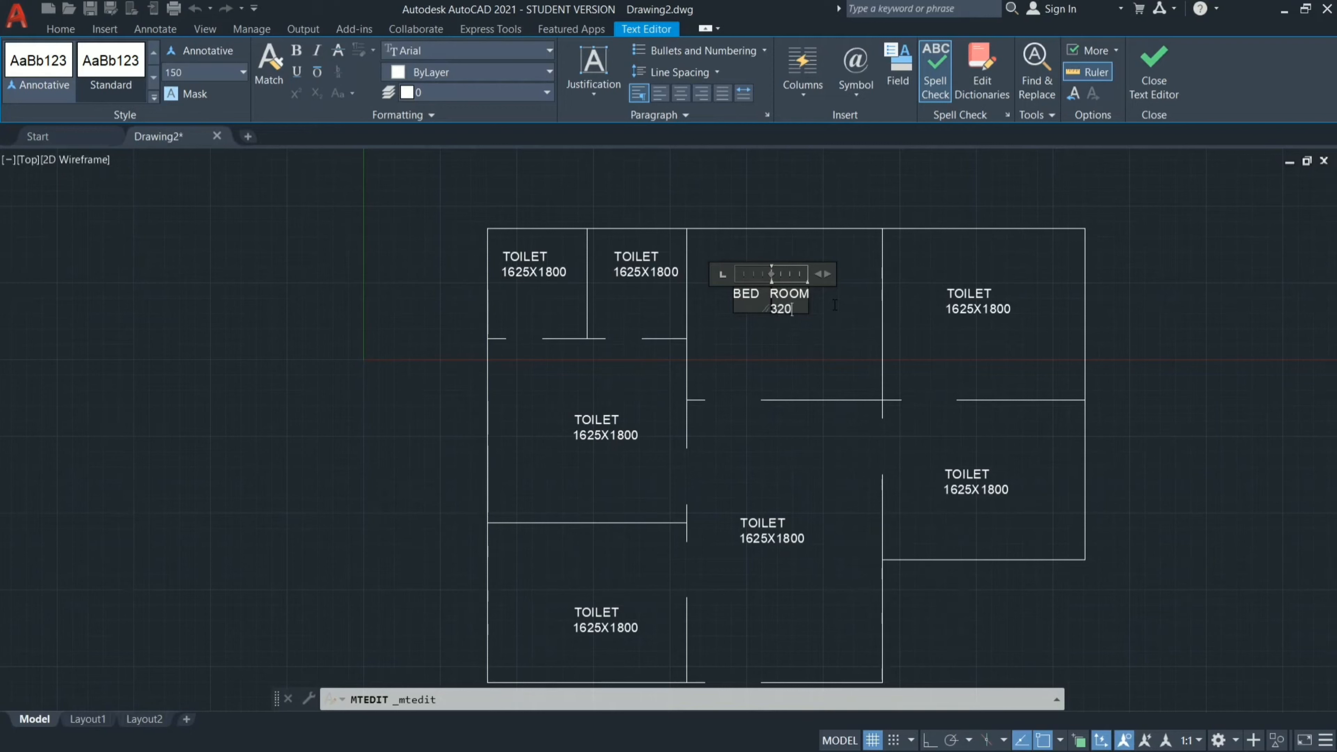
{"action": "type", "text": "X2800"}
{"action": "left_click", "coordinate": [848, 347]}
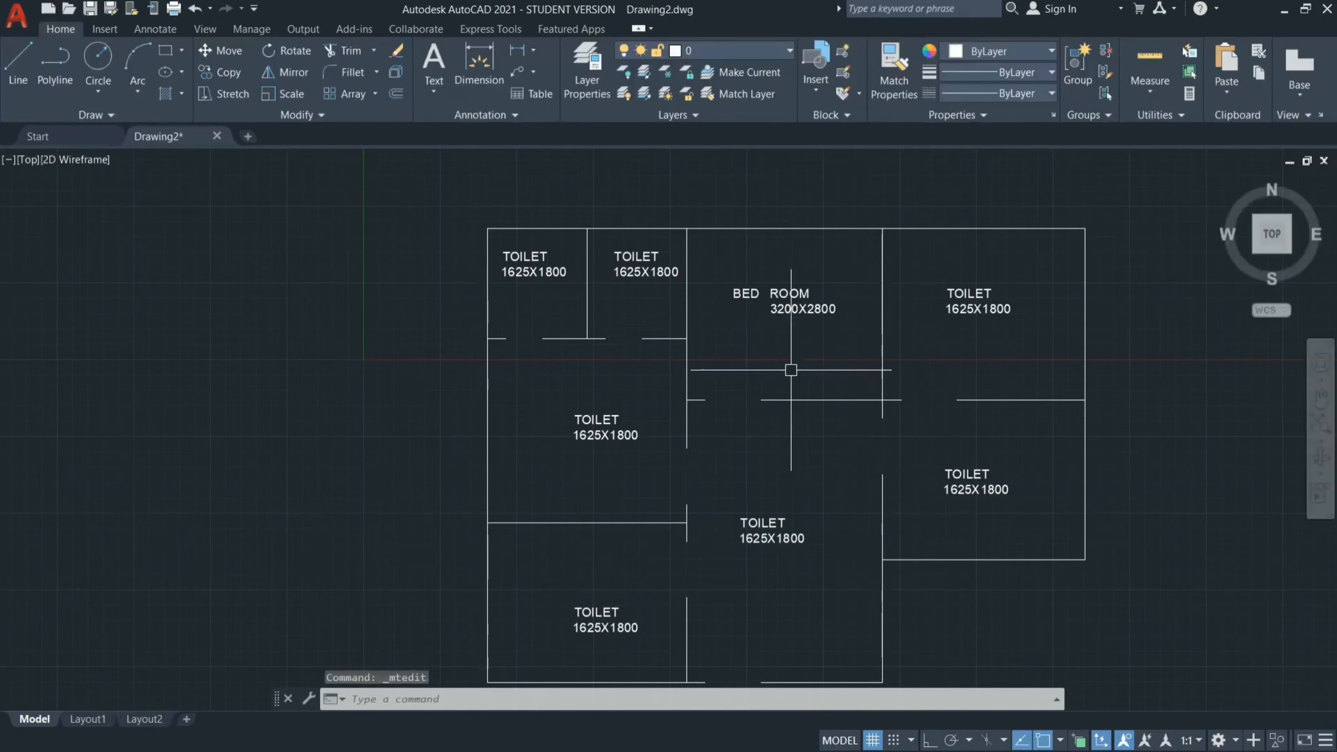
Change the upper-right room's label to KITCHEN with 3300X2800 on the second line.
{"action": "double_click", "coordinate": [985, 296]}
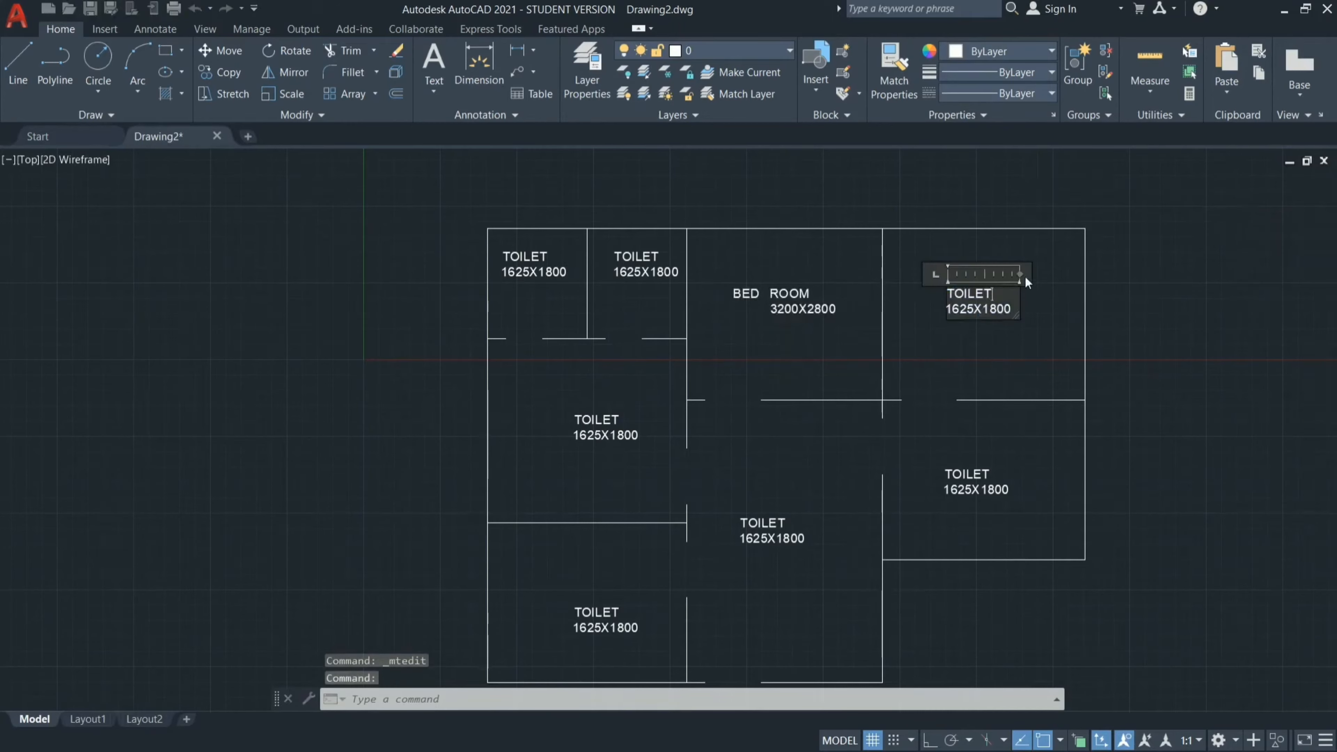
{"action": "key", "text": "Down"}
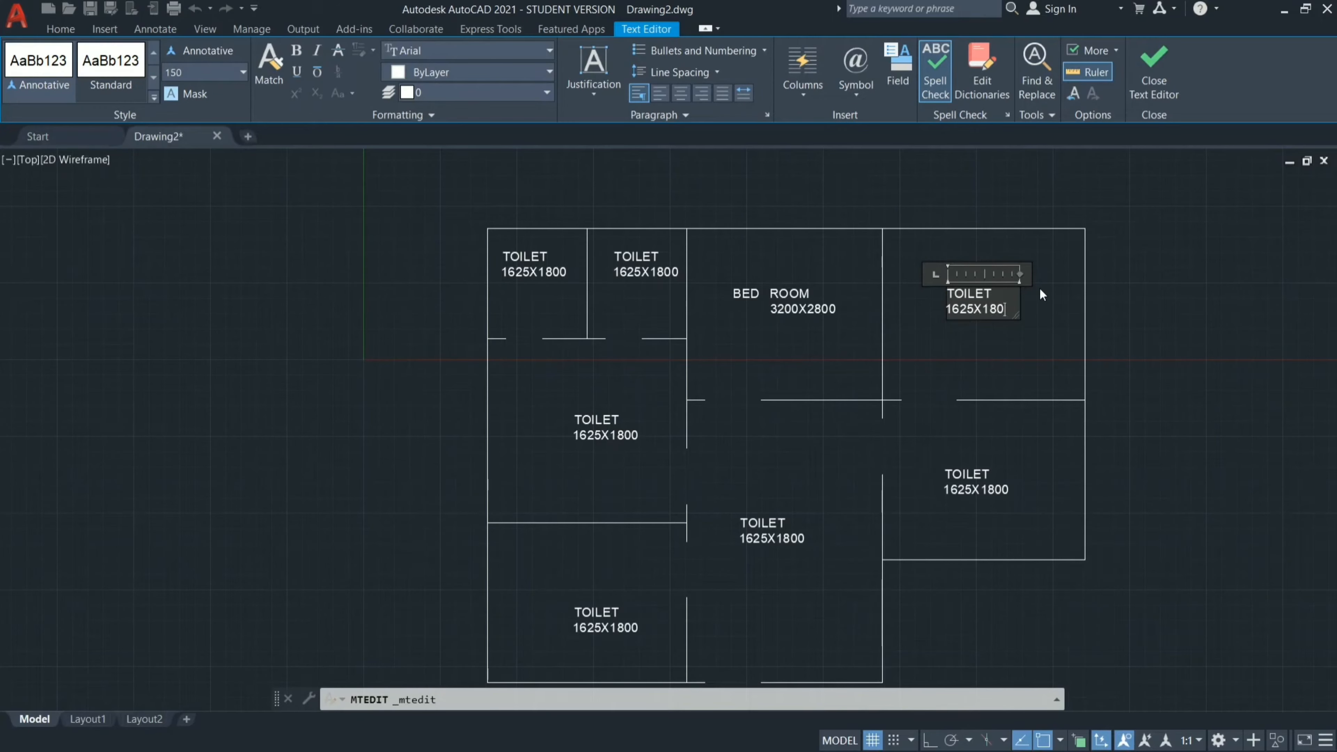
{"action": "key", "text": "BackSpace"}
{"action": "key", "text": "BackSpace"}
{"action": "key", "text": "BackSpace"}
{"action": "key", "text": "BackSpace"}
{"action": "key", "text": "BackSpace"}
{"action": "key", "text": "BackSpace"}
{"action": "key", "text": "BackSpace"}
{"action": "key", "text": "BackSpace"}
{"action": "key", "text": "BackSpace"}
{"action": "key", "text": "BackSpace"}
{"action": "key", "text": "BackSpace"}
{"action": "key", "text": "BackSpace"}
{"action": "key", "text": "BackSpace"}
{"action": "key", "text": "BackSpace"}
{"action": "key", "text": "BackSpace"}
{"action": "key", "text": "BackSpace"}
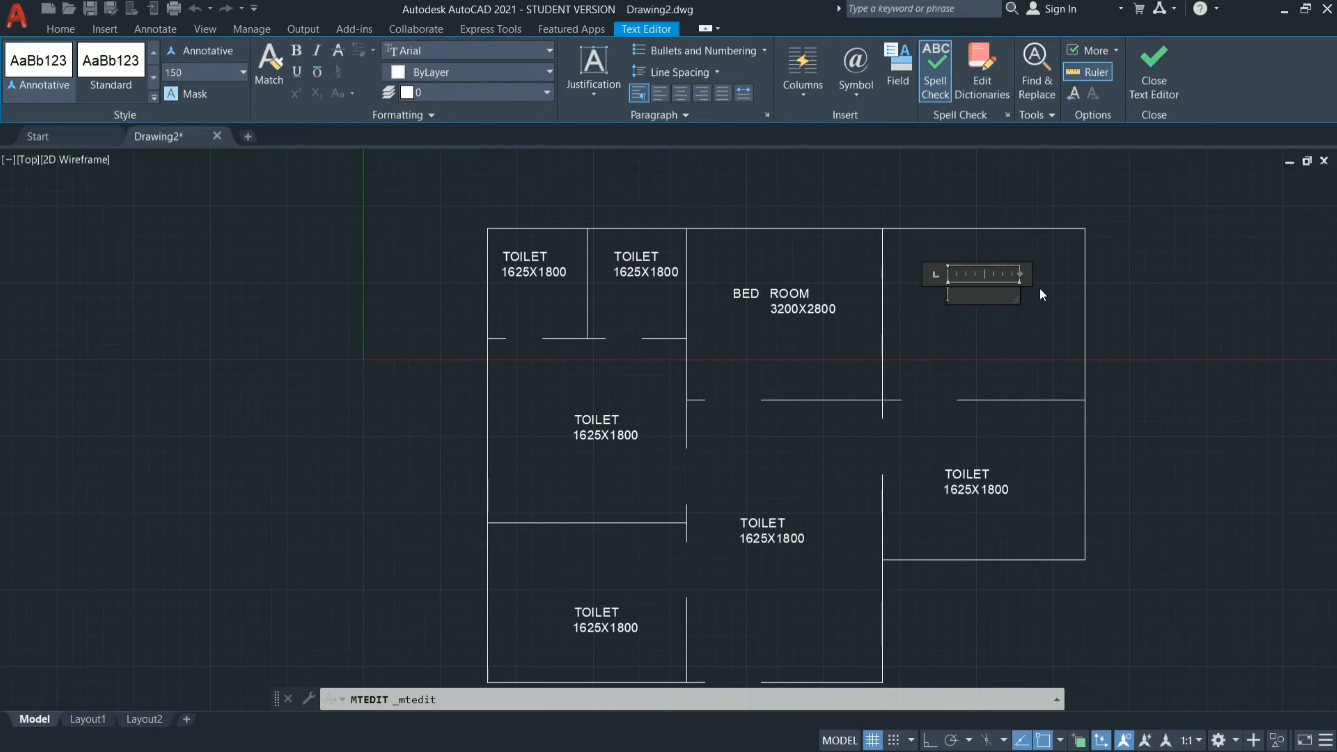
{"action": "type", "text": "KITCHEN"}
{"action": "key", "text": "Return"}
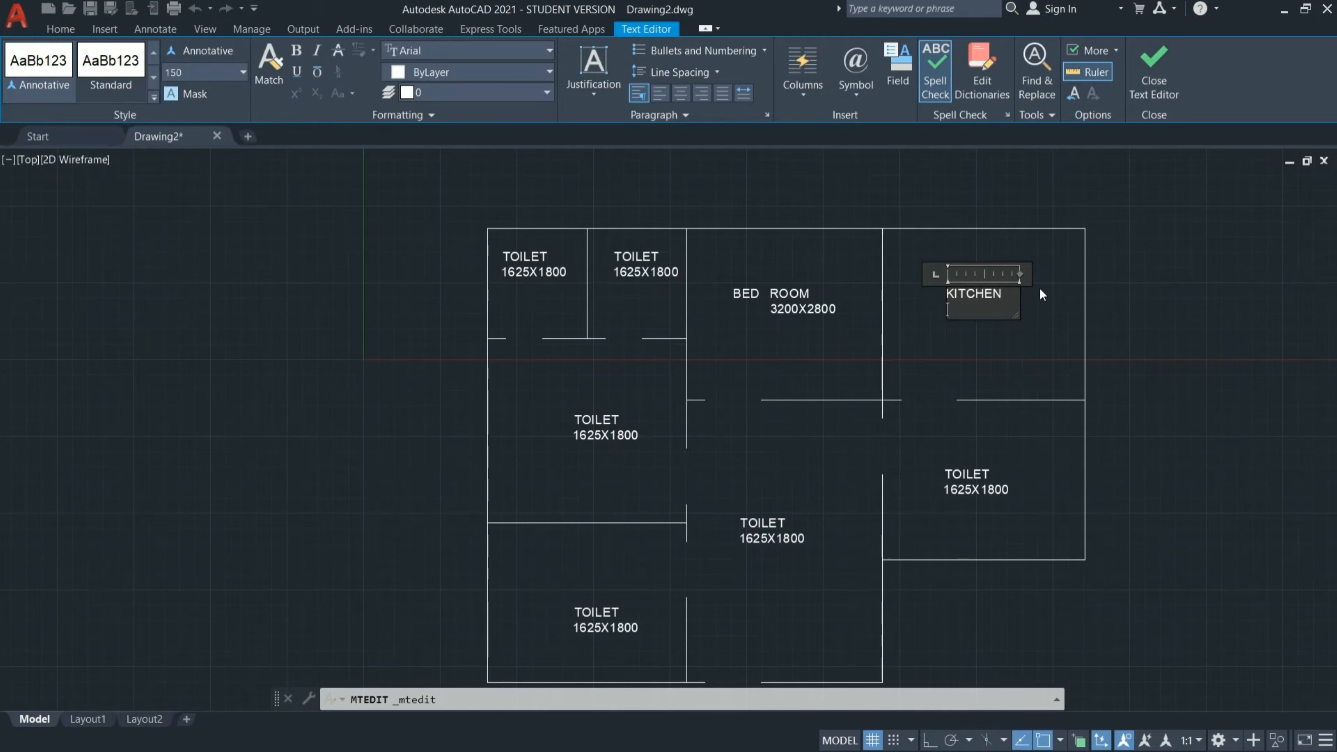
{"action": "type", "text": "3300X2800"}
{"action": "left_click", "coordinate": [1039, 287]}
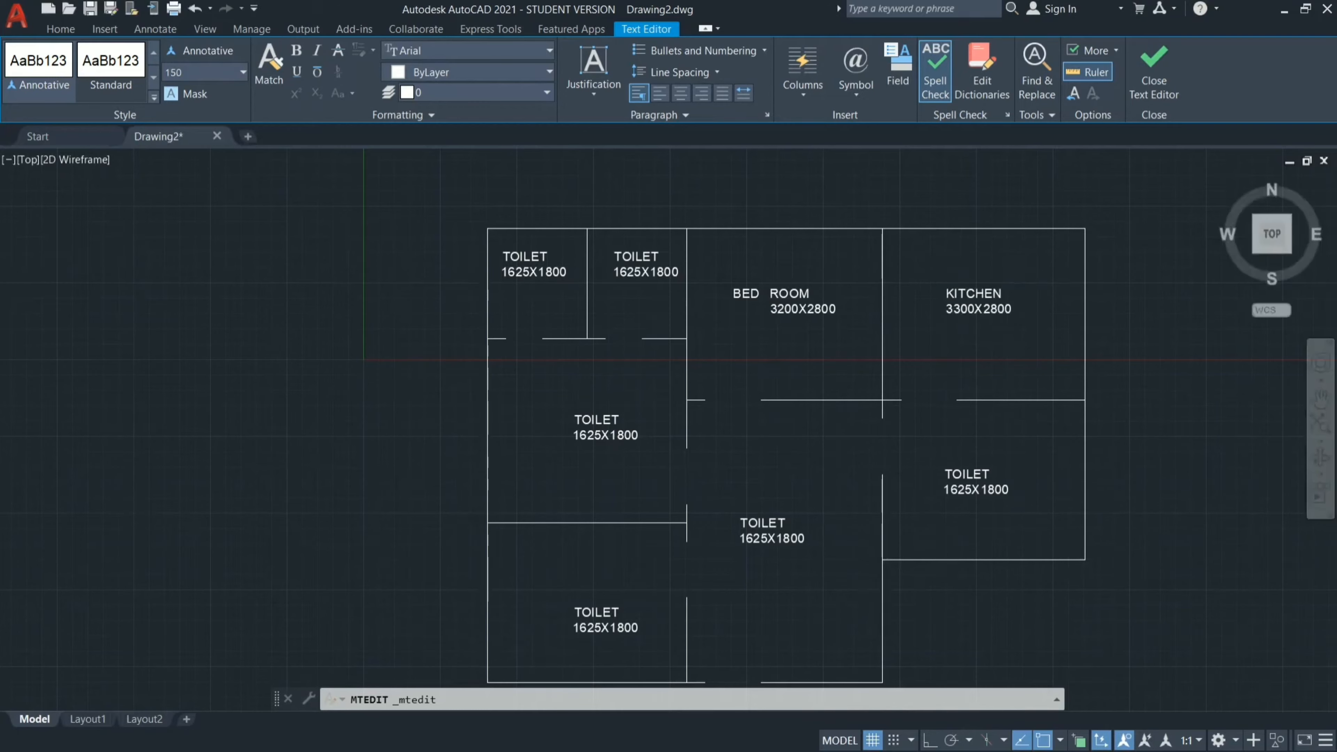
Change the label in the room directly below the two toilets to BED ROOM with 3250X3000 on the second line.
{"action": "double_click", "coordinate": [600, 424]}
{"action": "key", "text": "BackSpace"}
{"action": "key", "text": "BackSpace"}
{"action": "key", "text": "BackSpace"}
{"action": "key", "text": "BackSpace"}
{"action": "key", "text": "BackSpace"}
{"action": "key", "text": "BackSpace"}
{"action": "left_click", "coordinate": [634, 432]}
{"action": "key", "text": "BackSpace"}
{"action": "key", "text": "BackSpace"}
{"action": "key", "text": "BackSpace"}
{"action": "key", "text": "BackSpace"}
{"action": "key", "text": "BackSpace"}
{"action": "key", "text": "BackSpace"}
{"action": "key", "text": "BackSpace"}
{"action": "key", "text": "BackSpace"}
{"action": "key", "text": "BackSpace"}
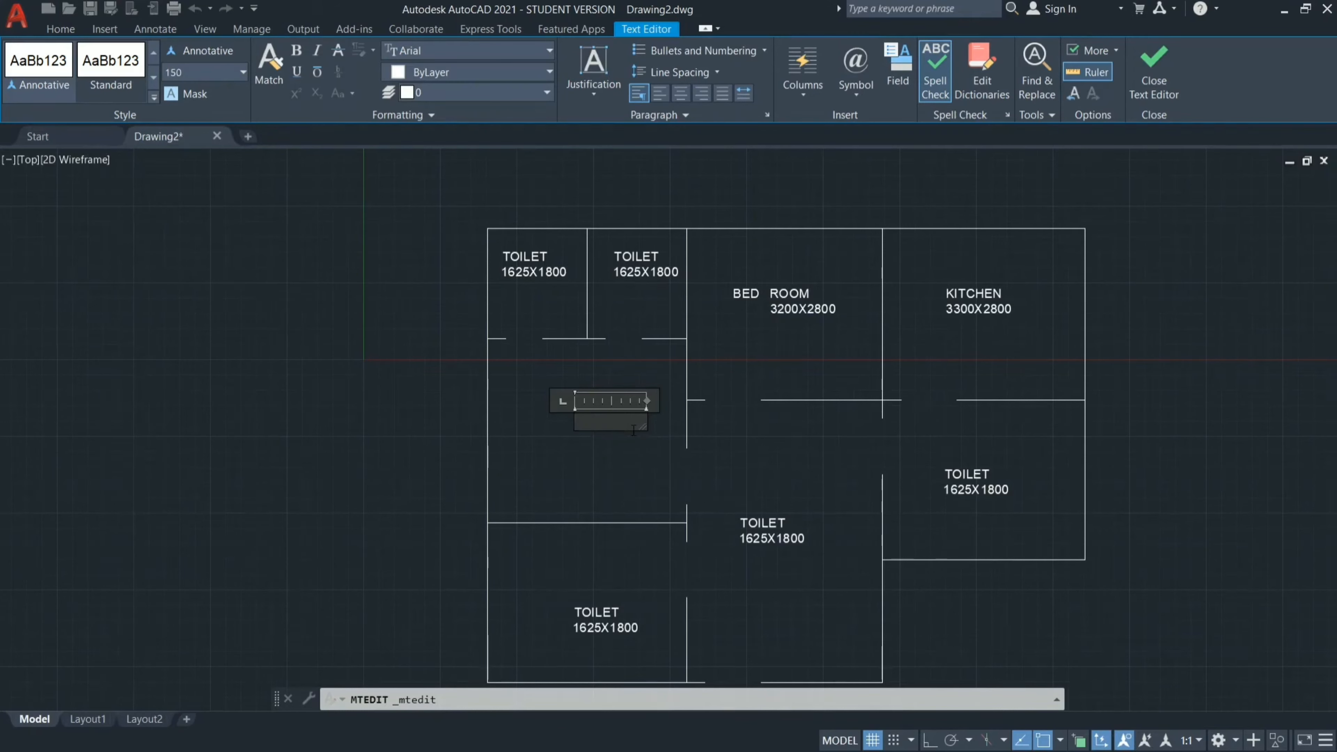
{"action": "type", "text": "BED ROOM"}
{"action": "key", "text": "Return"}
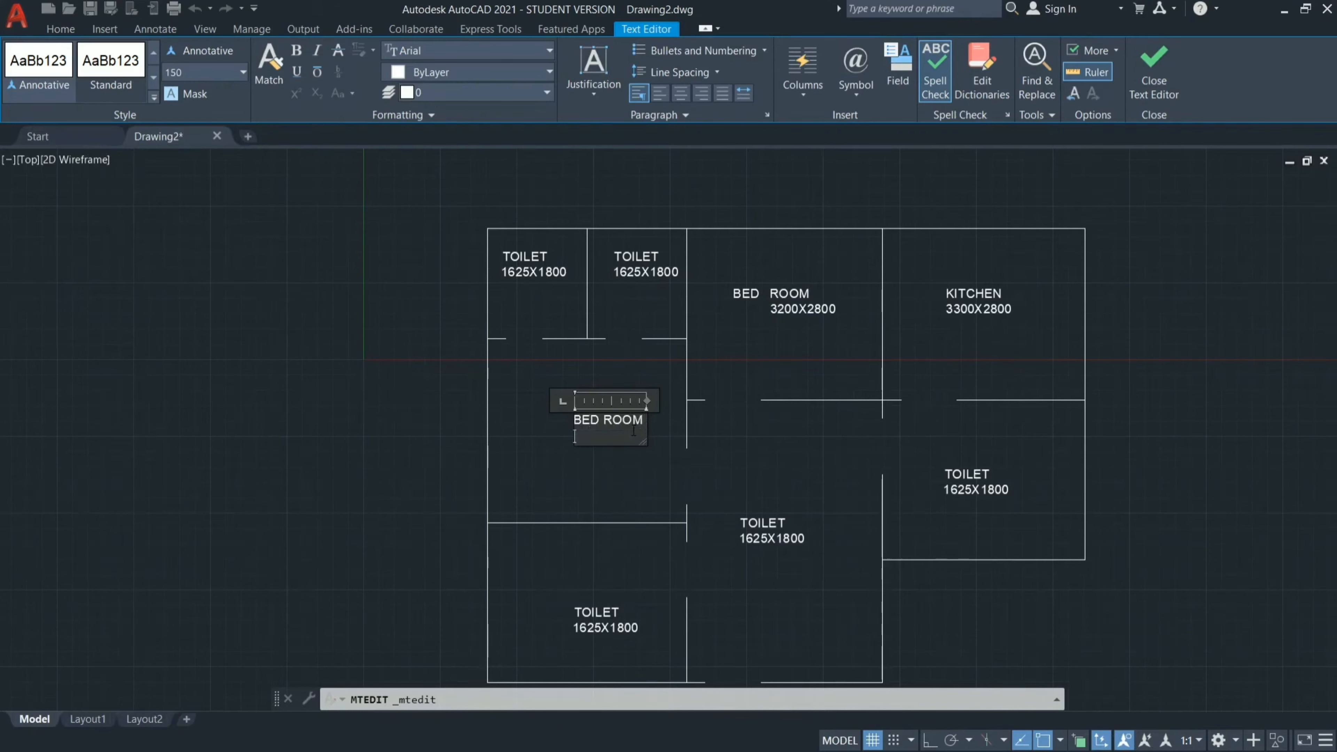
{"action": "type", "text": "3250X3000"}
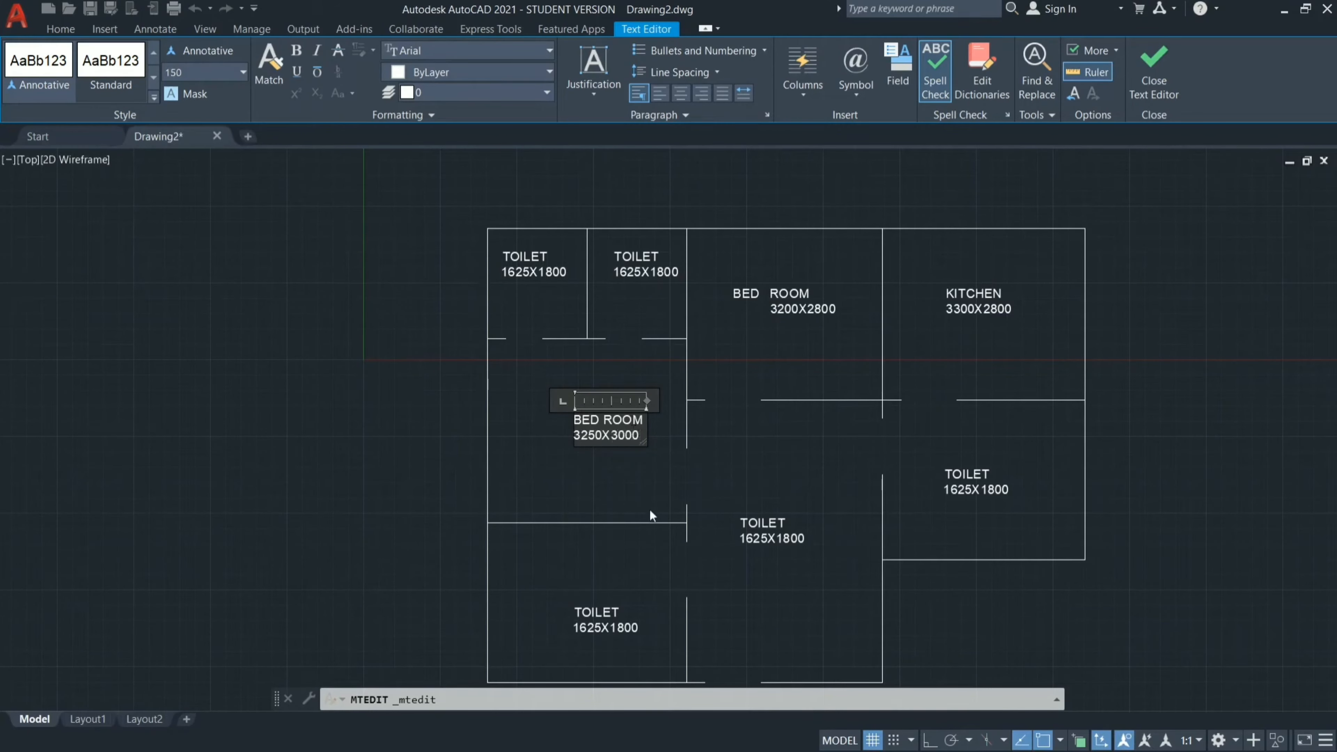
Change the lower-left room's label to BED ROOM with 3250X2600 on the second line.
{"action": "left_click", "coordinate": [620, 610]}
{"action": "key", "text": "BackSpace"}
{"action": "key", "text": "BackSpace"}
{"action": "key", "text": "BackSpace"}
{"action": "key", "text": "BackSpace"}
{"action": "key", "text": "BackSpace"}
{"action": "key", "text": "BackSpace"}
{"action": "key", "text": "BackSpace"}
{"action": "key", "text": "BackSpace"}
{"action": "key", "text": "BackSpace"}
{"action": "key", "text": "BackSpace"}
{"action": "key", "text": "BackSpace"}
{"action": "key", "text": "BackSpace"}
{"action": "key", "text": "BackSpace"}
{"action": "key", "text": "BackSpace"}
{"action": "key", "text": "BackSpace"}
{"action": "key", "text": "BackSpace"}
{"action": "type", "text": "BED ROOM"}
{"action": "key", "text": "Return"}
{"action": "type", "text": "3250"}
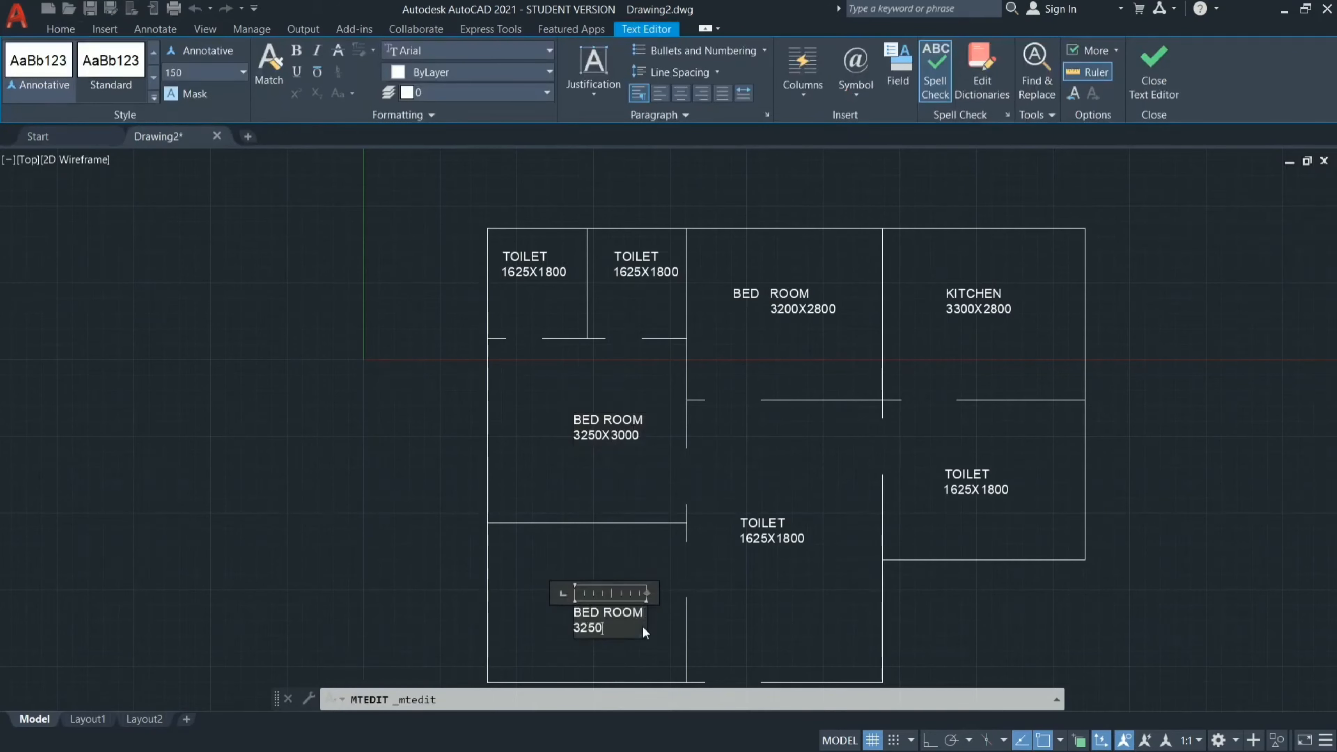
{"action": "type", "text": "X2600"}
{"action": "left_click", "coordinate": [663, 526]}
Change the label in the lower middle room to LIVING, ROOM and 3200X4600 on three separate lines.
{"action": "double_click", "coordinate": [771, 529]}
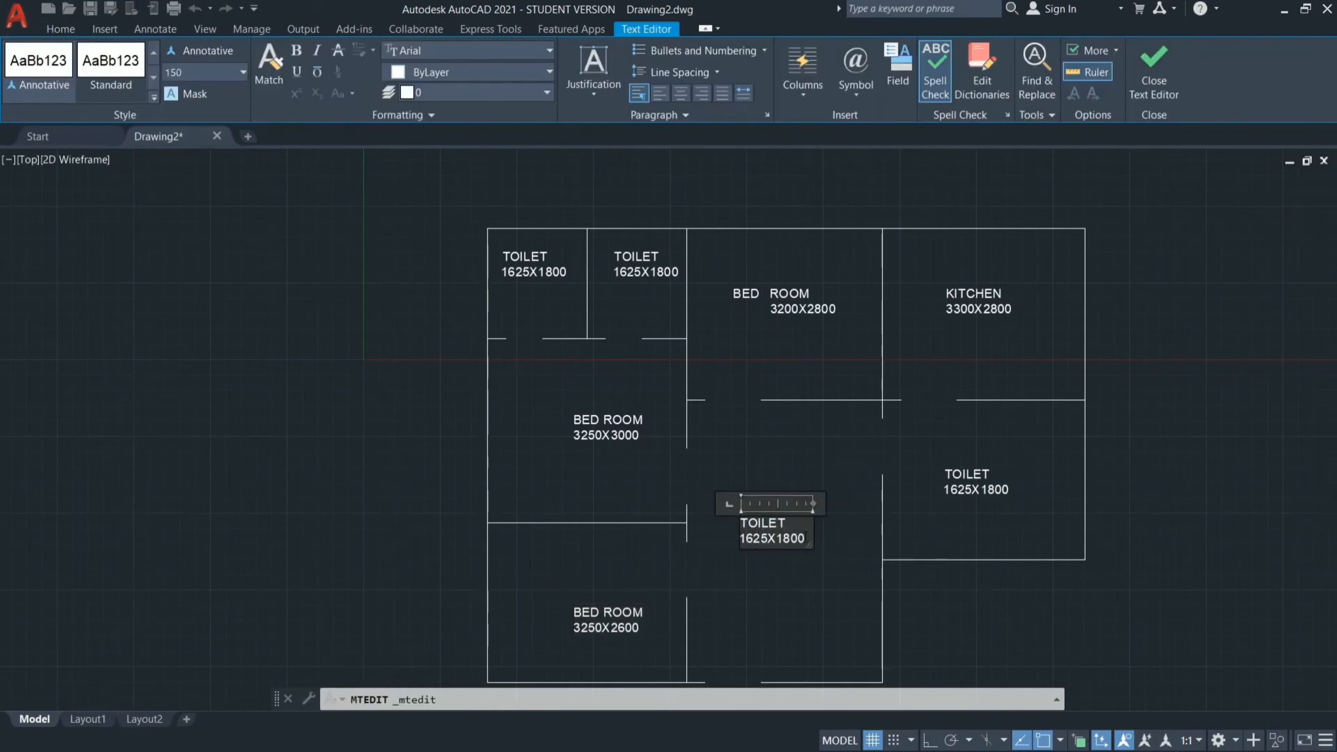
{"action": "key", "text": "BackSpace"}
{"action": "key", "text": "BackSpace"}
{"action": "key", "text": "BackSpace"}
{"action": "key", "text": "BackSpace"}
{"action": "key", "text": "BackSpace"}
{"action": "key", "text": "BackSpace"}
{"action": "key", "text": "BackSpace"}
{"action": "key", "text": "BackSpace"}
{"action": "key", "text": "BackSpace"}
{"action": "key", "text": "BackSpace"}
{"action": "key", "text": "BackSpace"}
{"action": "key", "text": "BackSpace"}
{"action": "key", "text": "BackSpace"}
{"action": "key", "text": "BackSpace"}
{"action": "key", "text": "BackSpace"}
{"action": "key", "text": "BackSpace"}
{"action": "type", "text": "LIVING"}
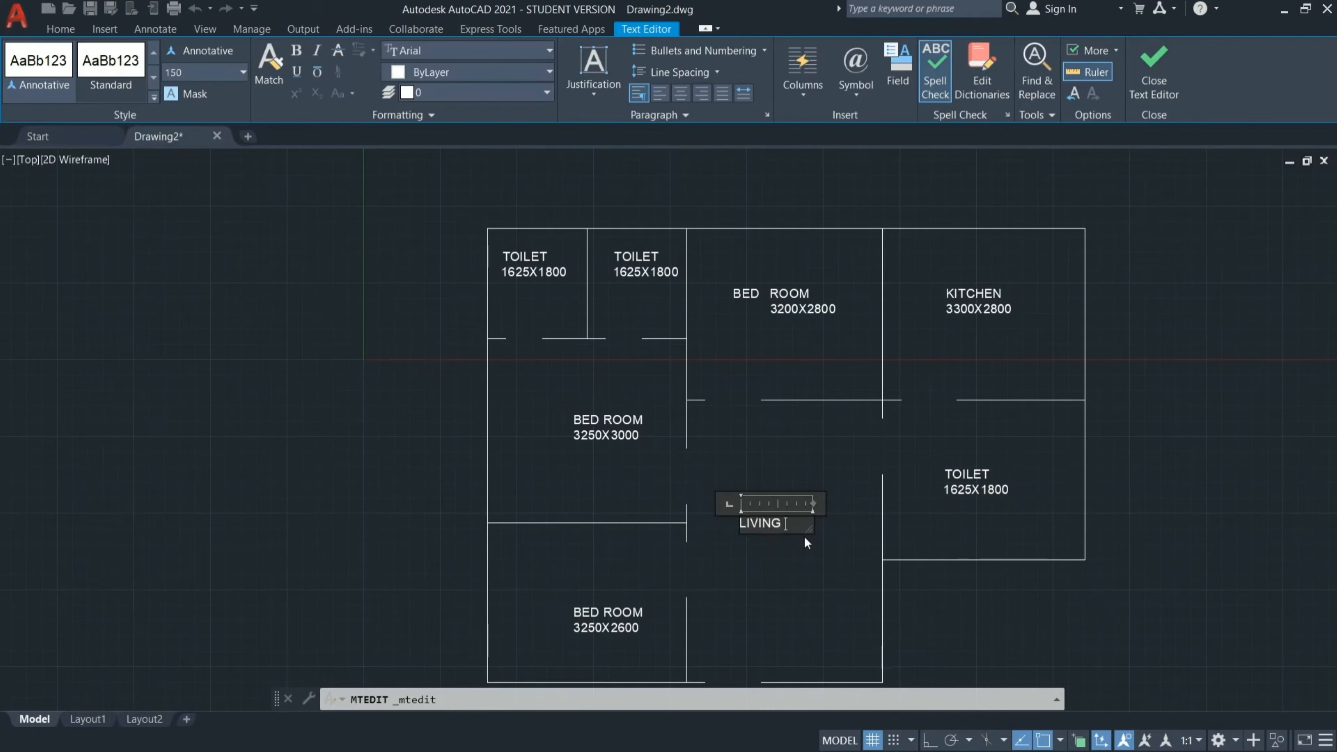
{"action": "key", "text": "Return"}
{"action": "type", "text": "ROOM"}
{"action": "key", "text": "Return"}
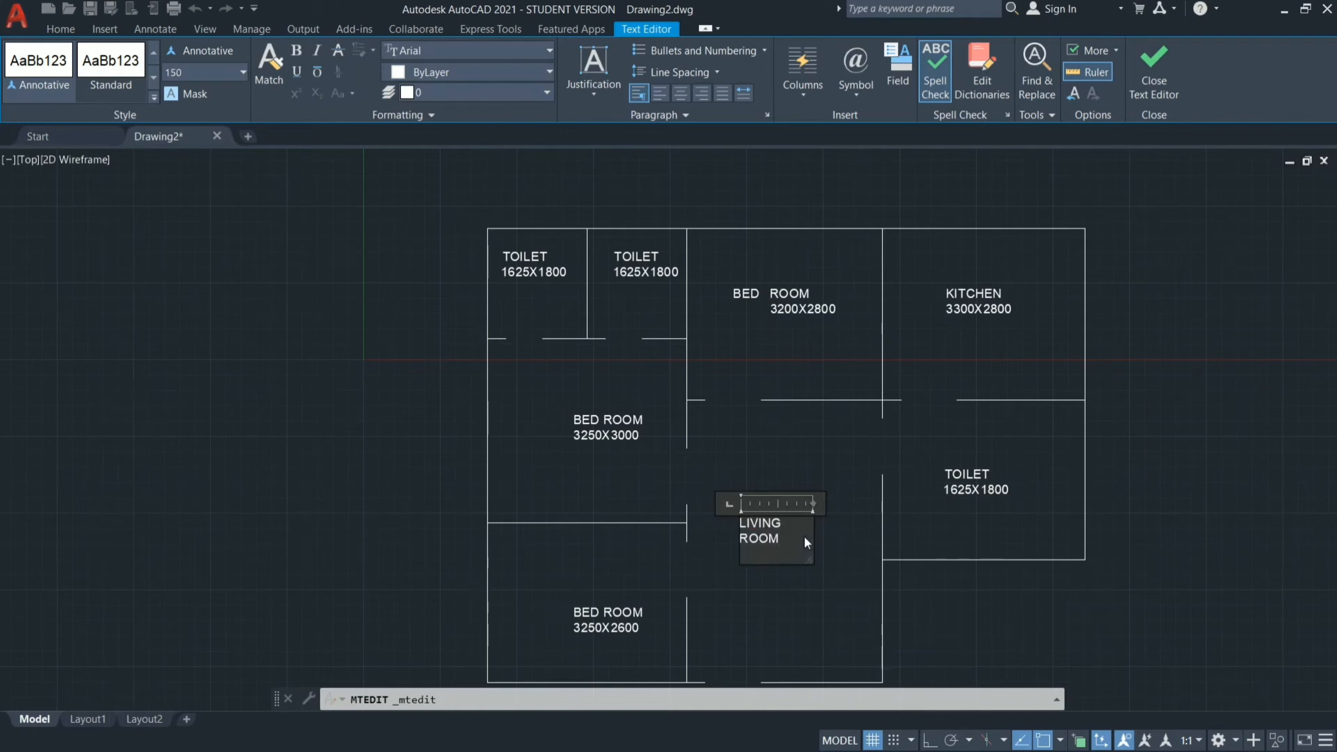
{"action": "type", "text": "3200X4600"}
{"action": "left_click", "coordinate": [803, 453]}
Change the label in the room below the kitchen to DINING with 3200X2600 on the second line.
{"action": "double_click", "coordinate": [974, 482]}
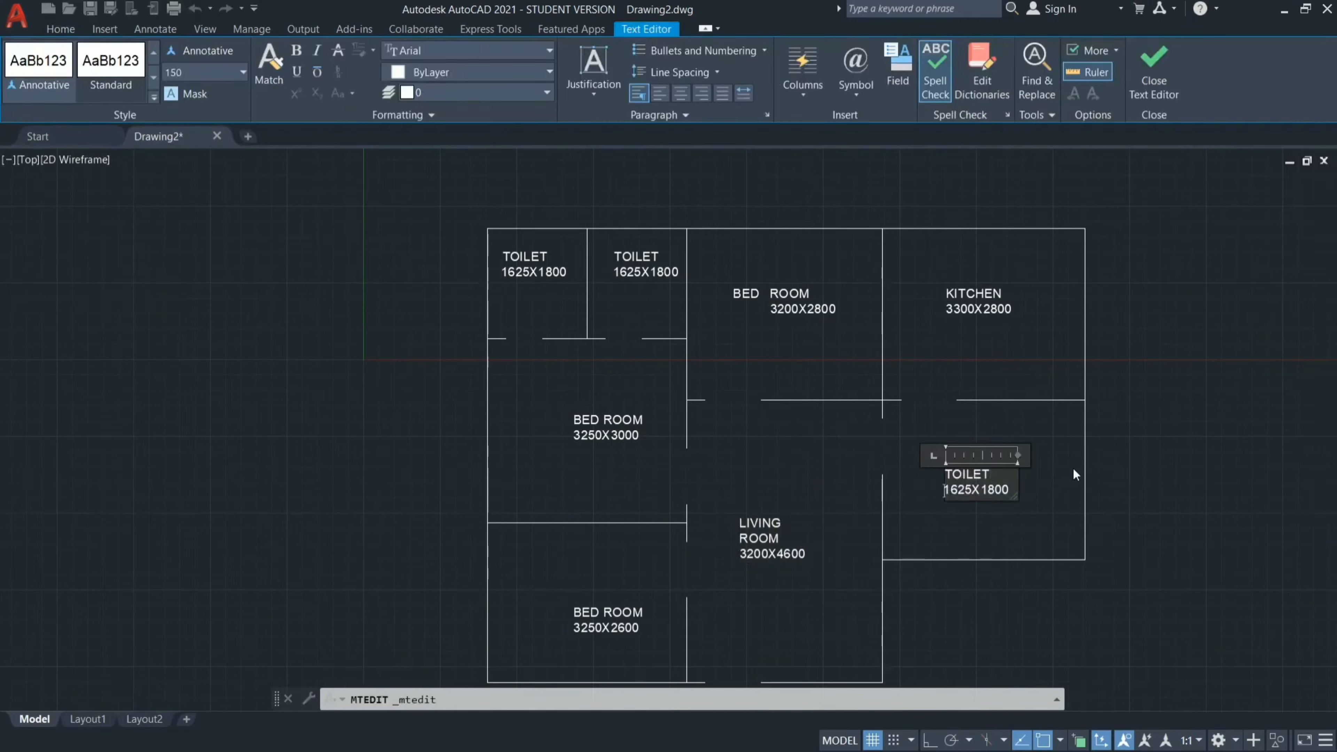
{"action": "key", "text": "ctrl+a"}
{"action": "key", "text": "Delete"}
{"action": "type", "text": "DINING"}
{"action": "key", "text": "Return"}
{"action": "type", "text": "3200X2600"}
{"action": "left_click", "coordinate": [1073, 467]}
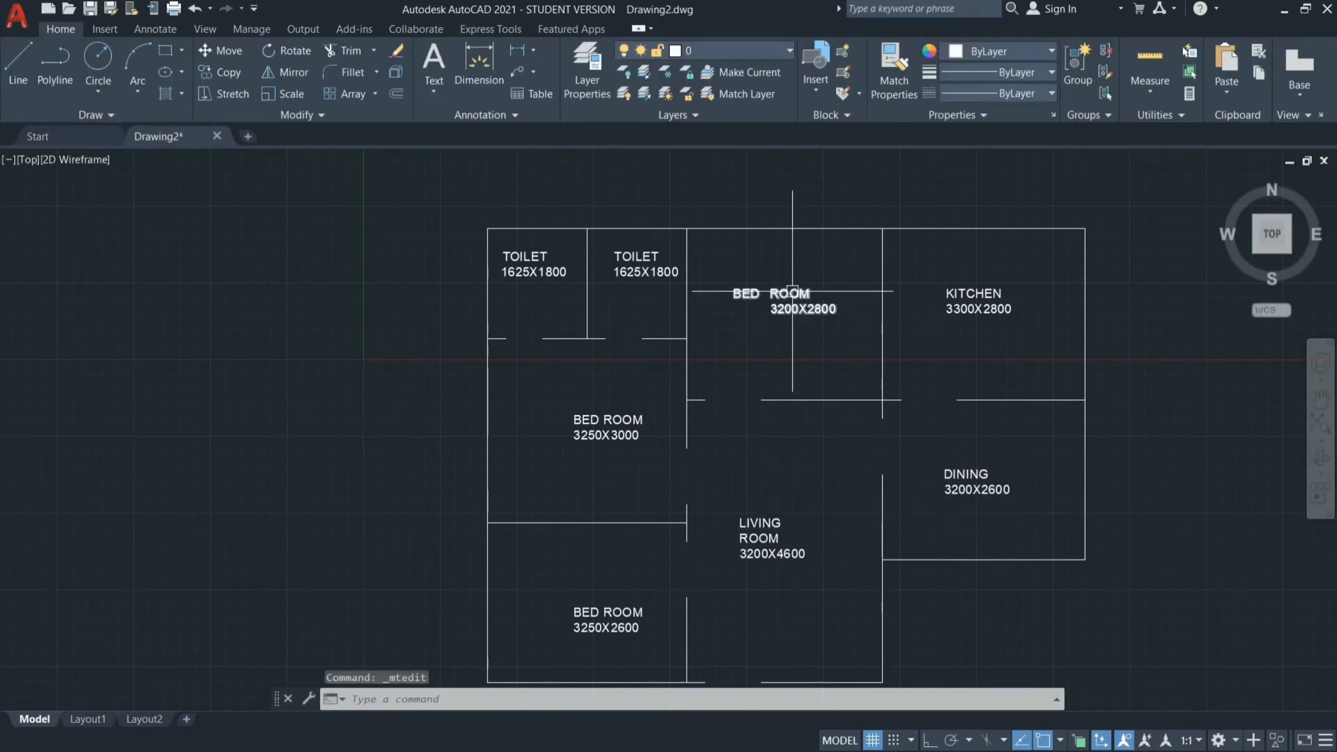
Narrow the columns of the upper middle room's label to close the gap between BED and ROOM.
{"action": "double_click", "coordinate": [808, 304]}
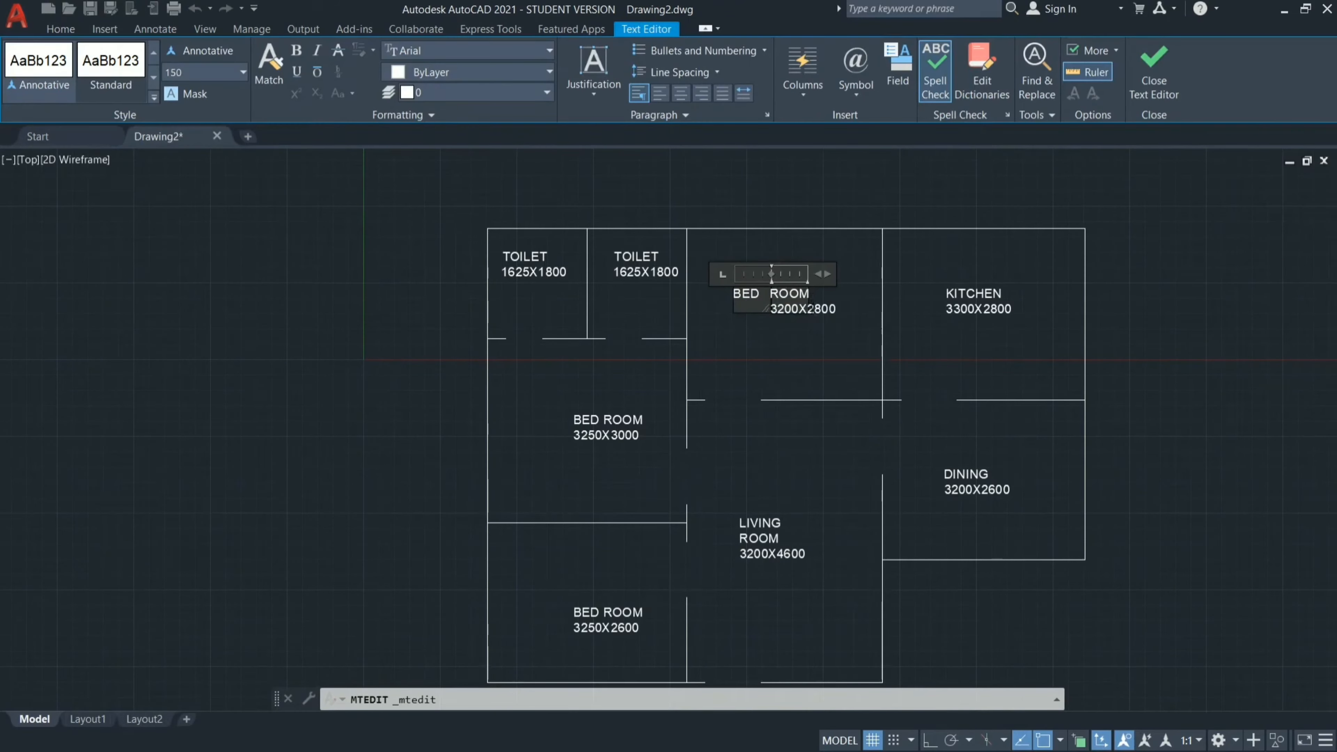
{"action": "scroll", "coordinate": [810, 310], "scroll_direction": "up", "scroll_amount": 5}
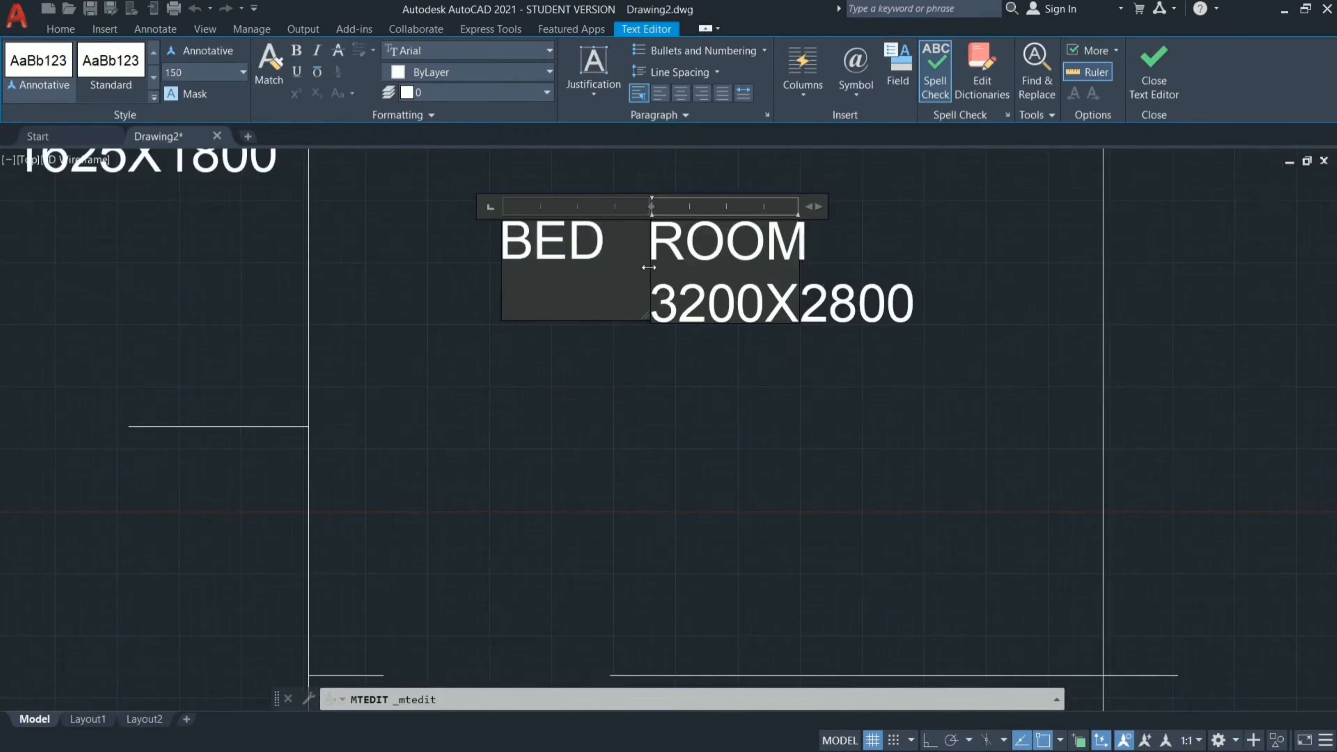
{"action": "left_click_drag", "start_coordinate": [649, 268], "coordinate": [612, 268]}
{"action": "key", "text": "Escape"}
{"action": "left_click", "coordinate": [693, 386]}
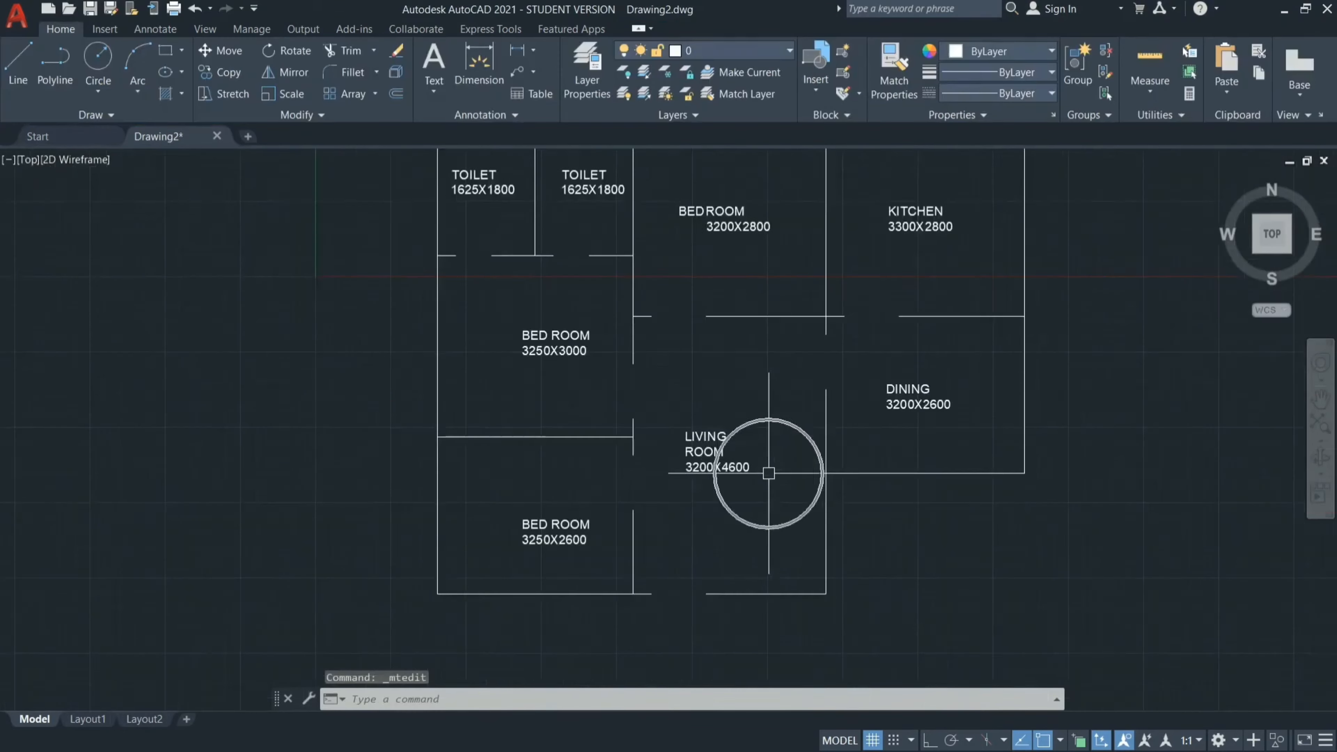
Add the multiline text MD at the entrance door opening in the living room's bottom wall.
{"action": "scroll", "coordinate": [768, 473], "scroll_direction": "down", "scroll_amount": 2}
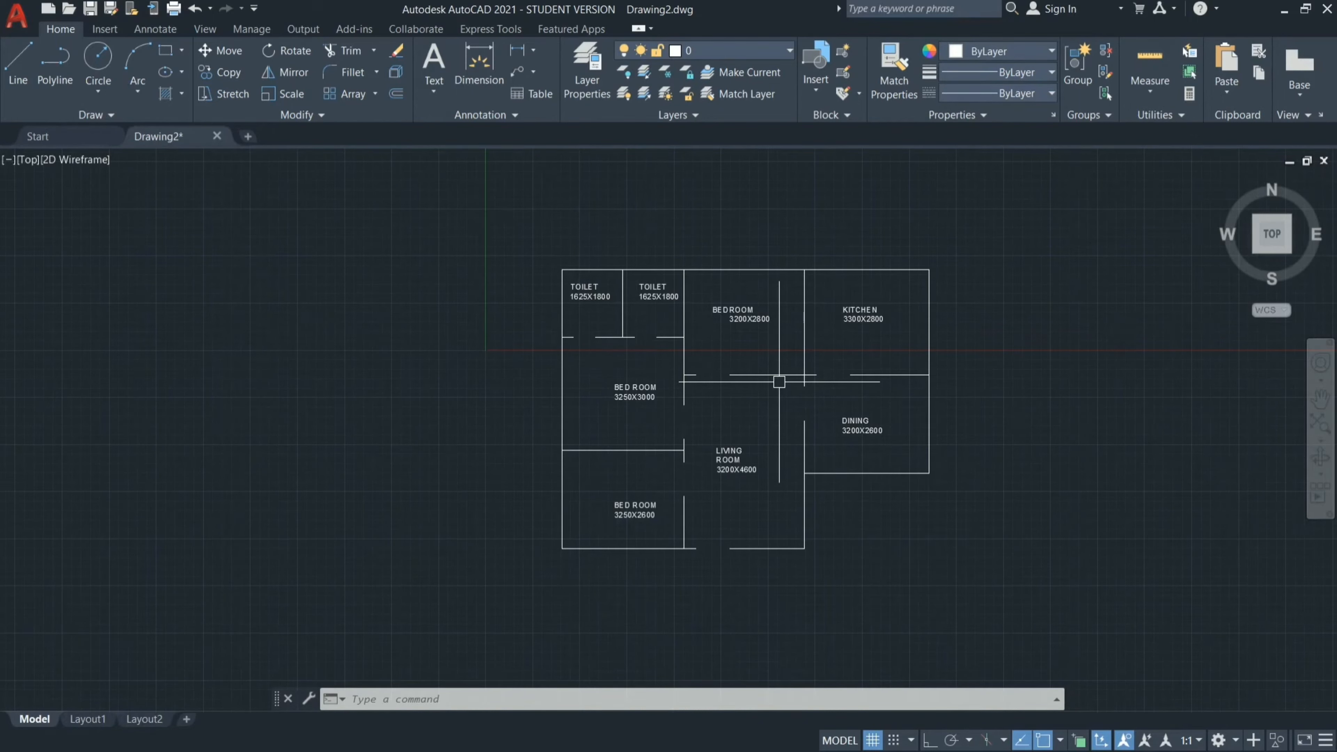
{"action": "scroll", "coordinate": [729, 580], "scroll_direction": "up", "scroll_amount": 4}
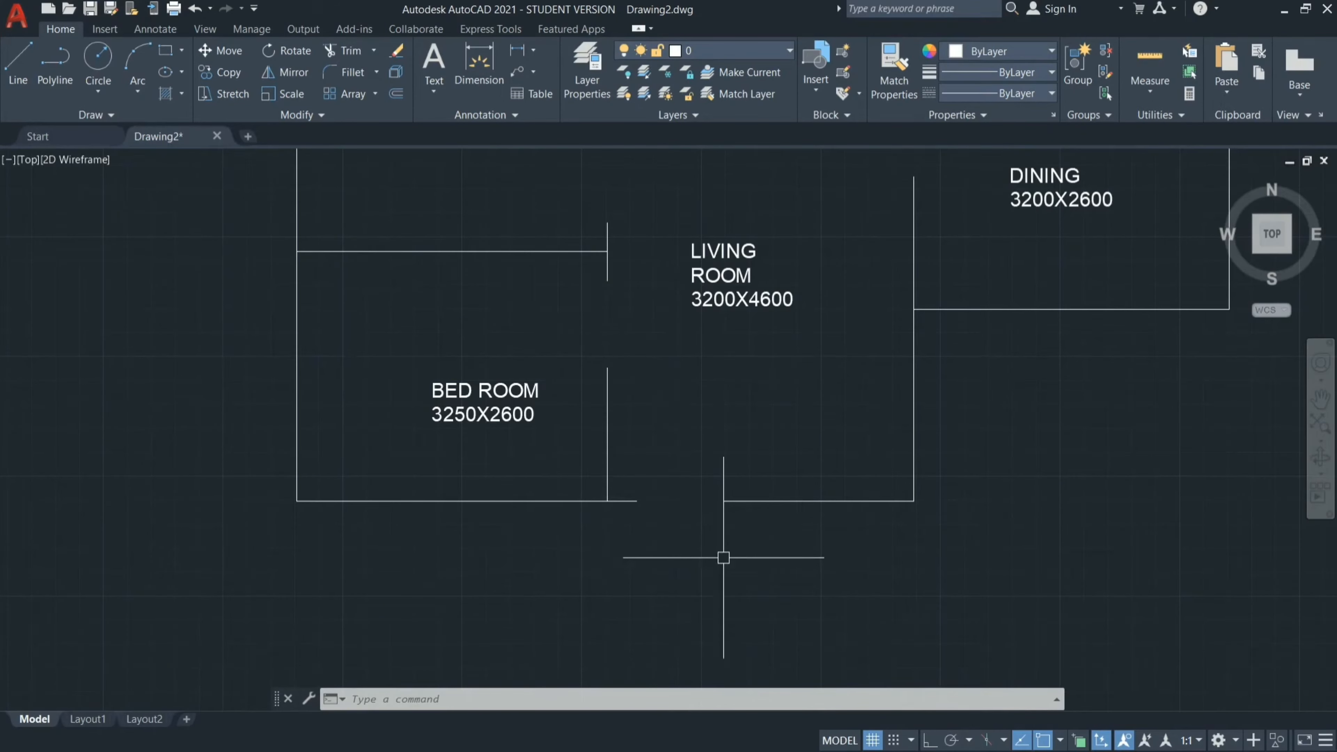
{"action": "type", "text": "mt"}
{"action": "key", "text": "Return"}
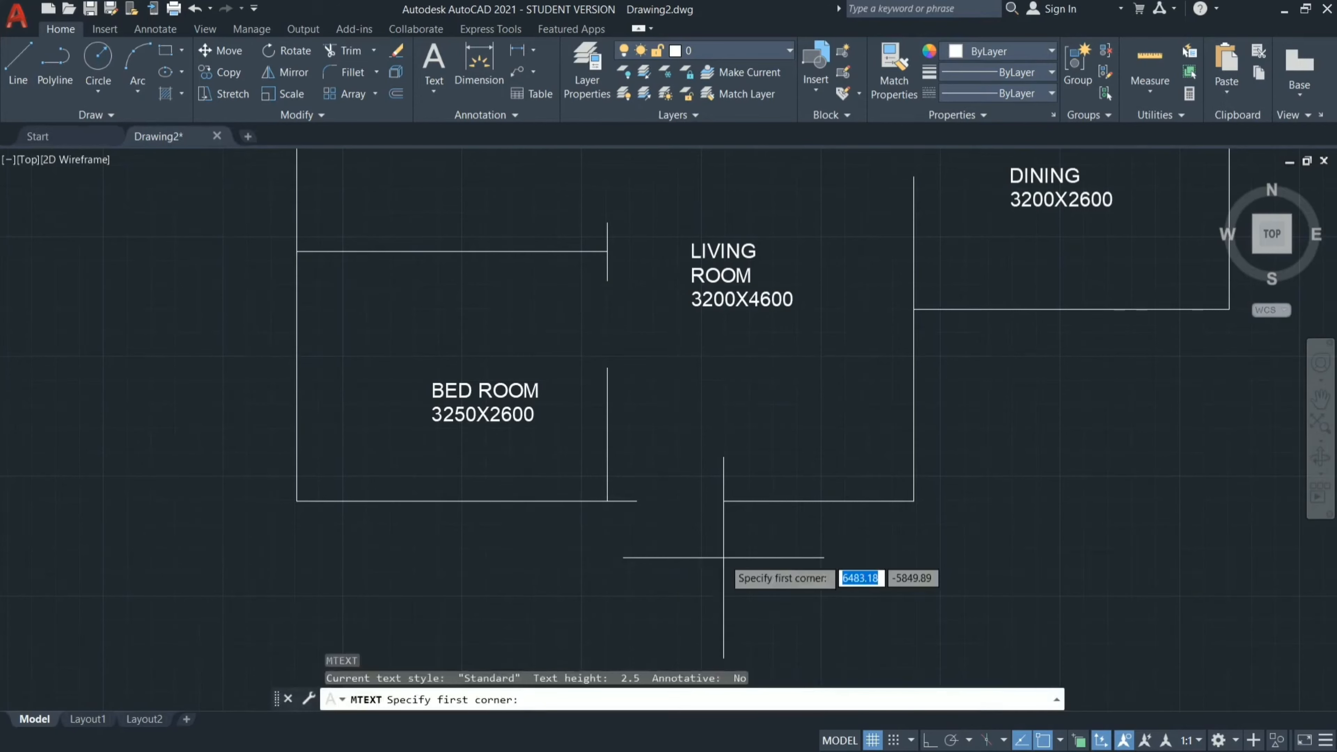
{"action": "left_click", "coordinate": [659, 466]}
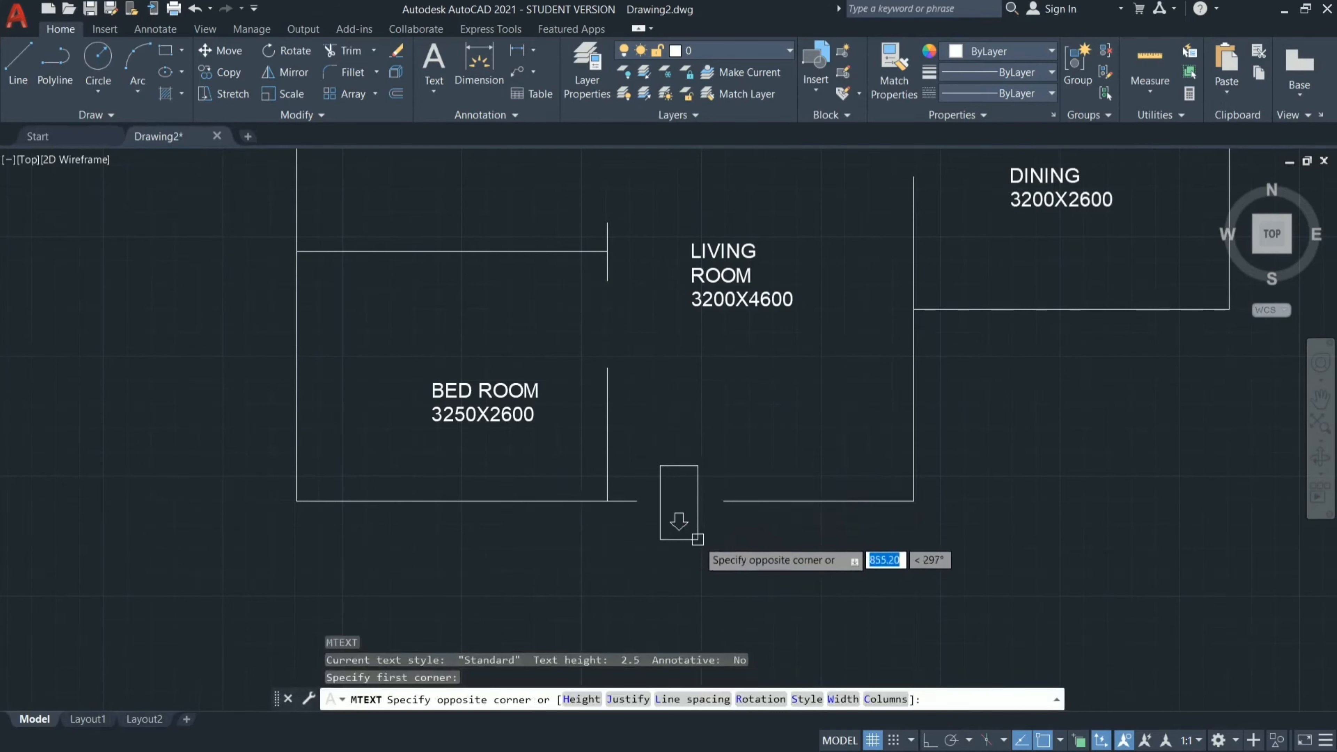
{"action": "left_click", "coordinate": [719, 553]}
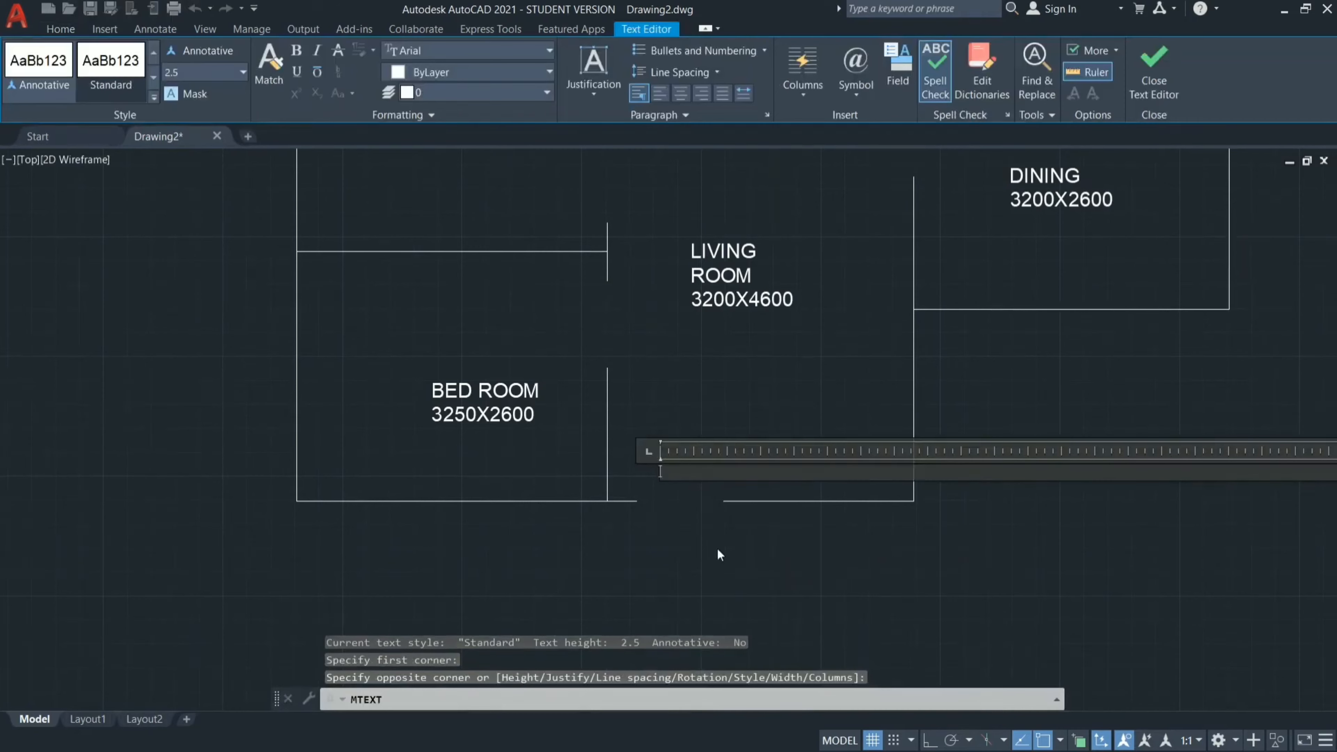
{"action": "type", "text": "MD"}
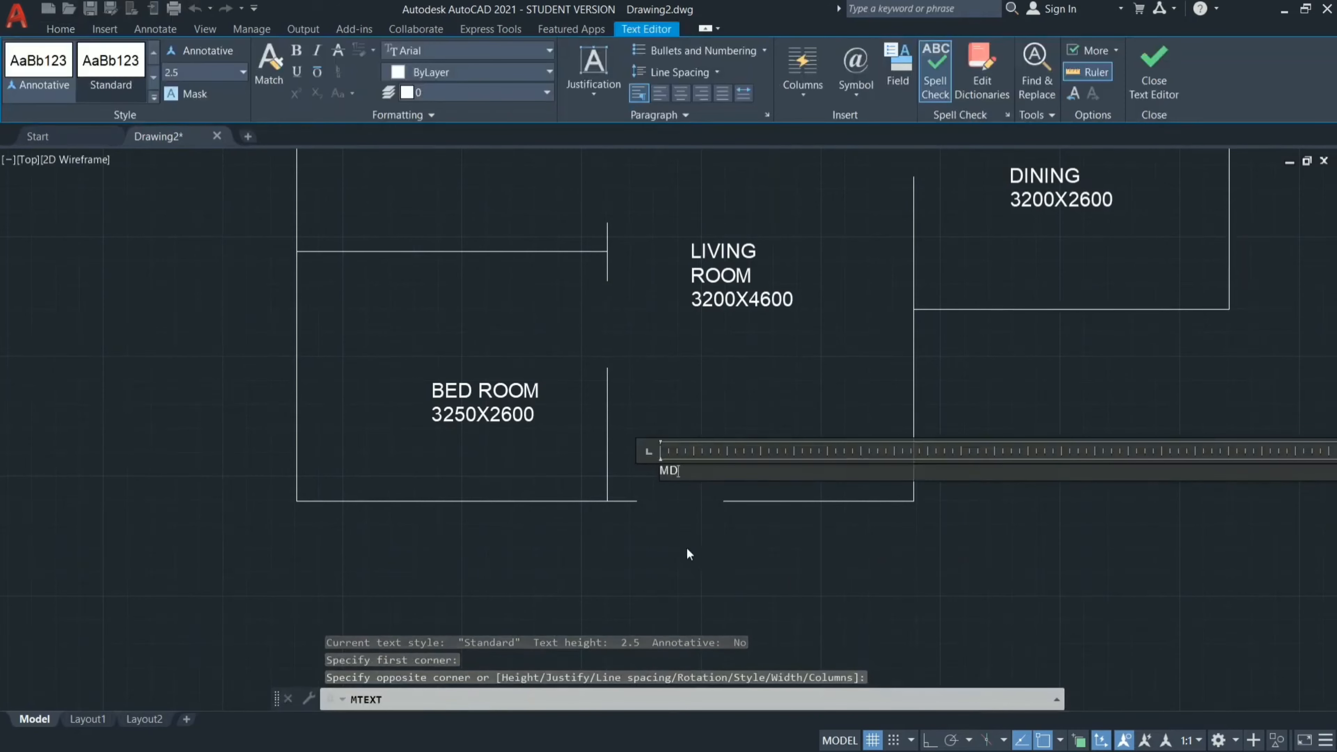
{"action": "key", "text": "Escape"}
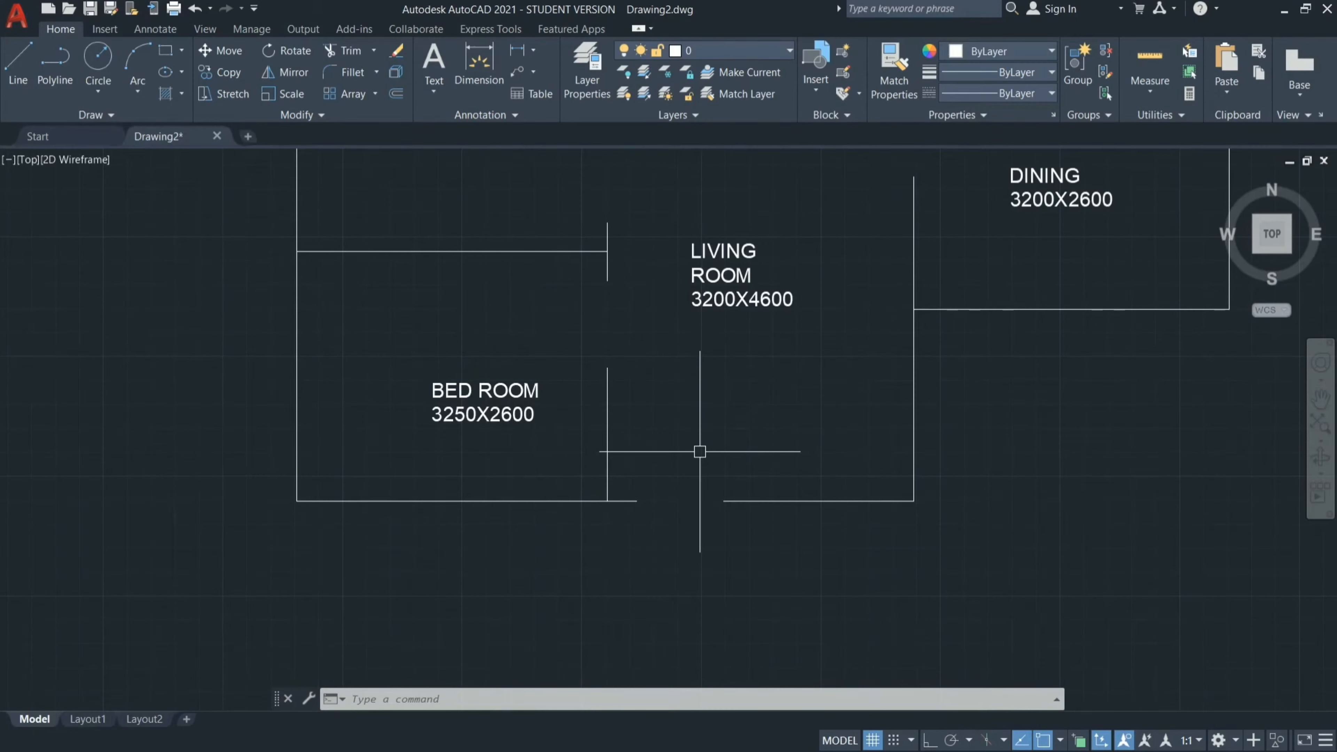
Set the text height of the new MD label to 150 in its properties, and close the properties.
{"action": "left_click", "coordinate": [700, 451]}
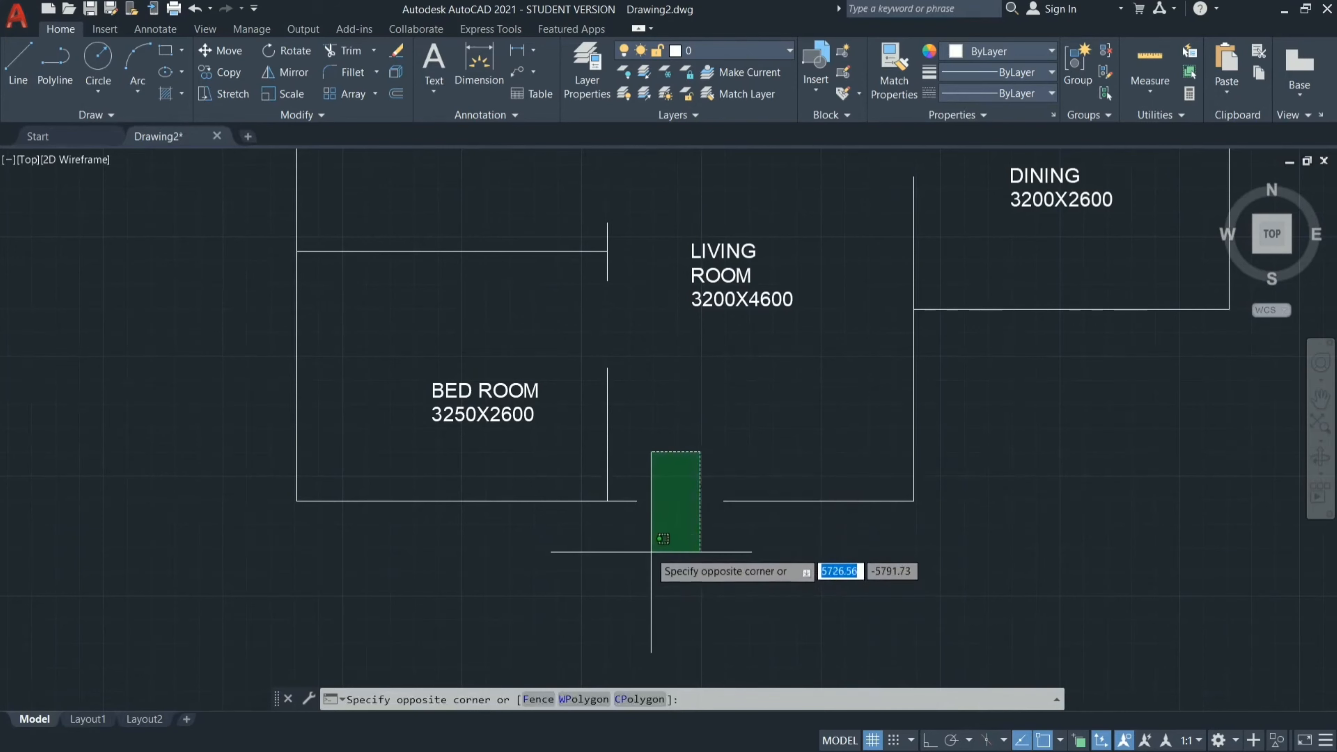
{"action": "left_click", "coordinate": [644, 541]}
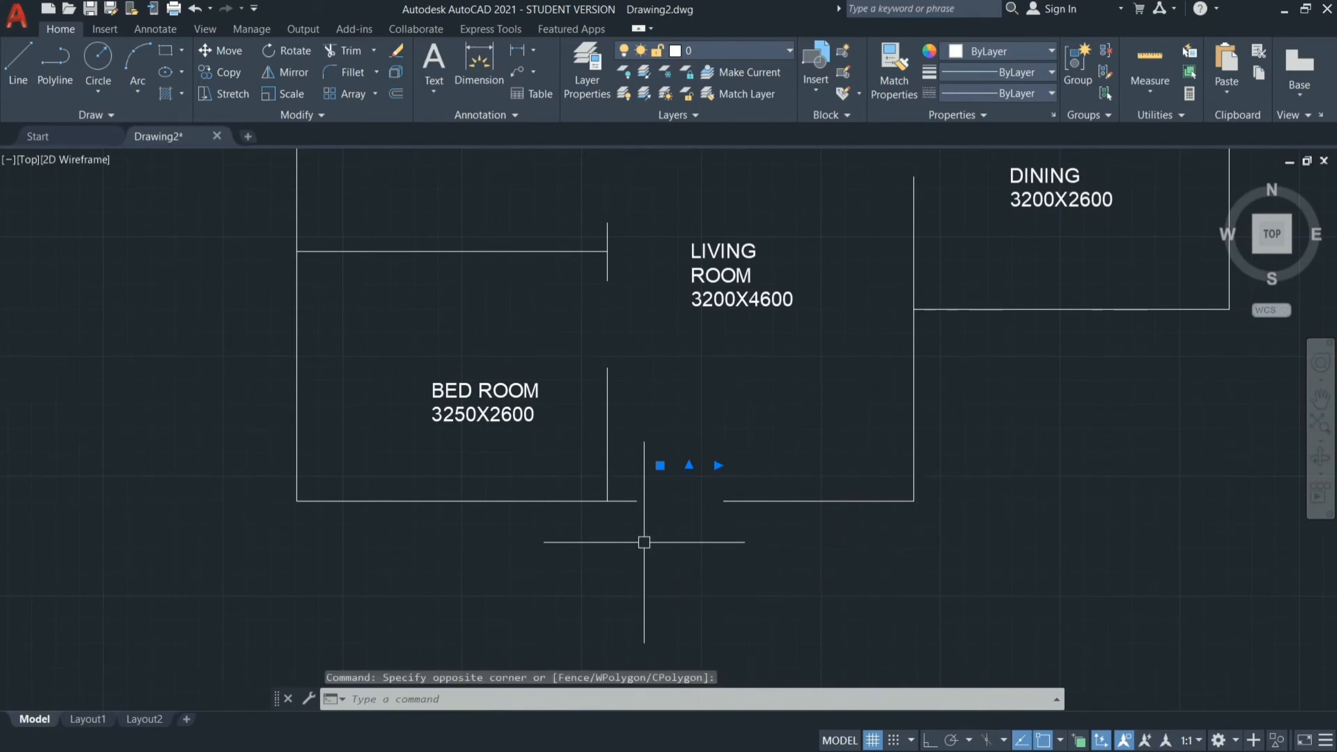
{"action": "right_click", "coordinate": [644, 541]}
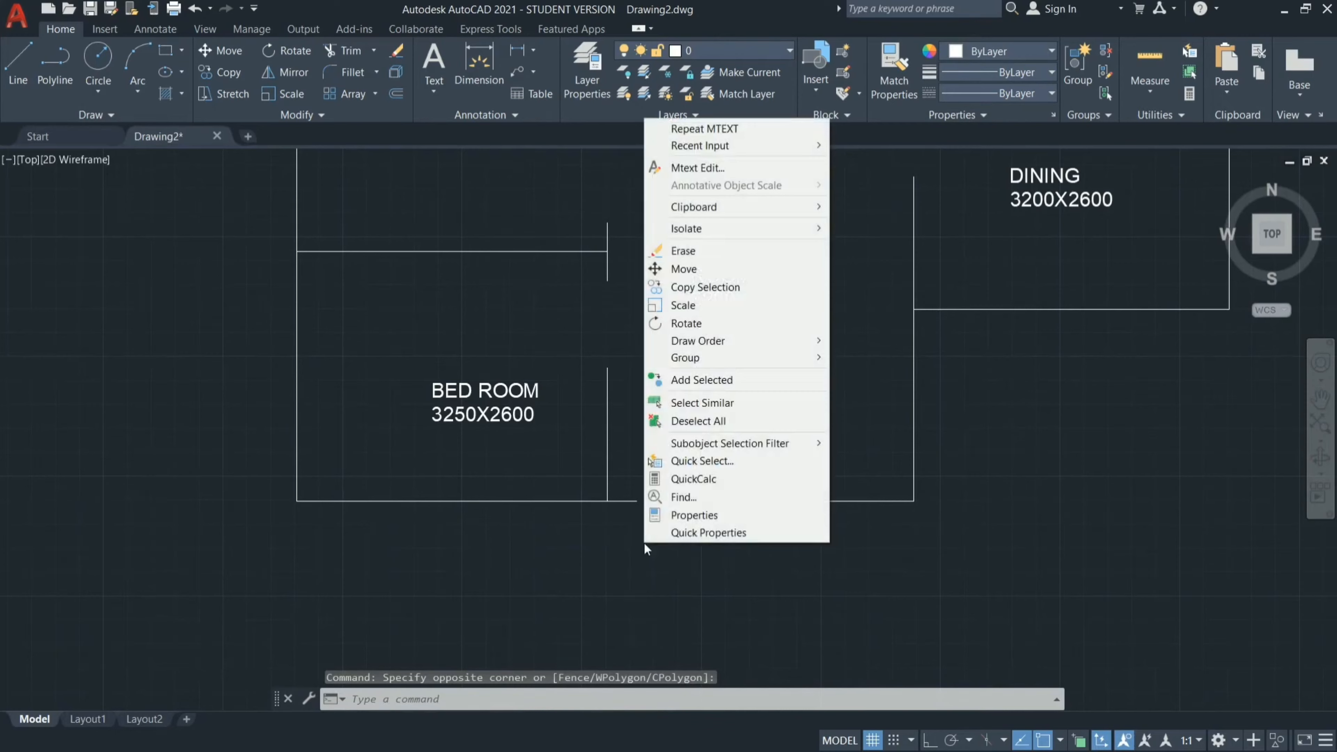
{"action": "left_click", "coordinate": [711, 518]}
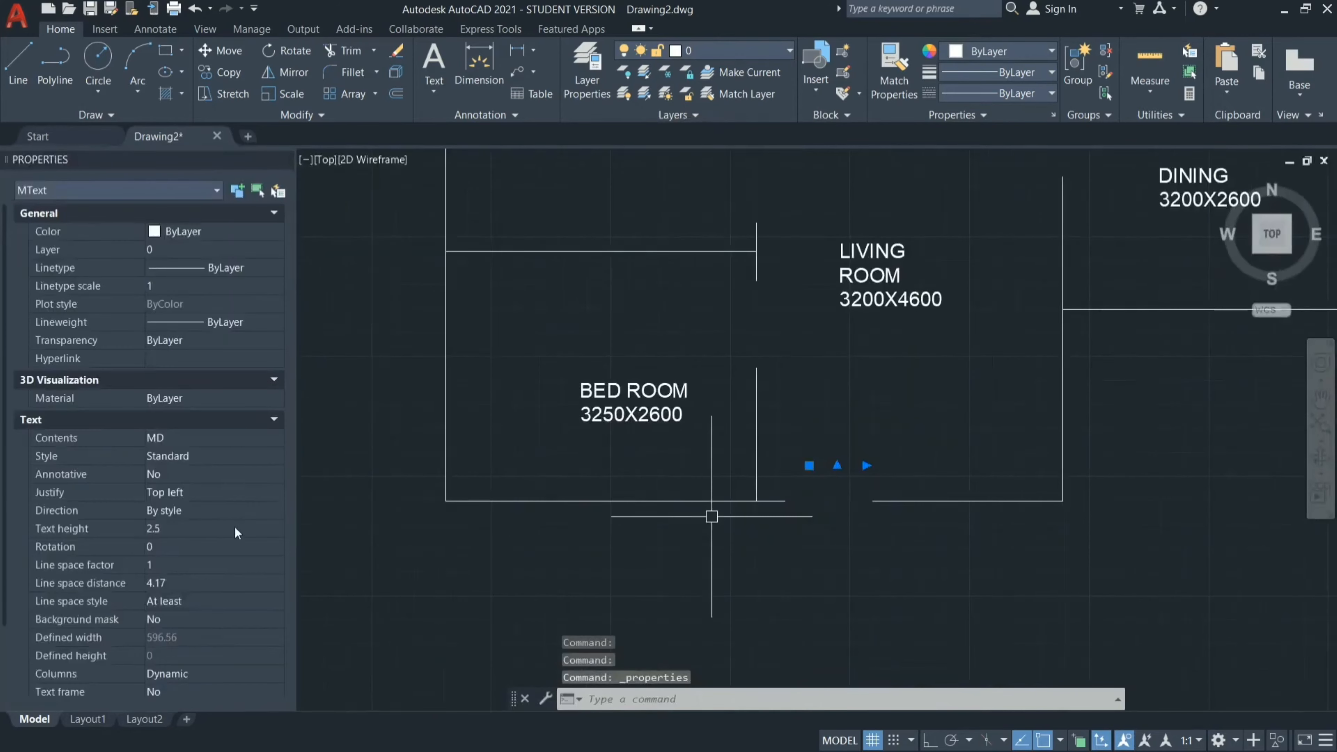
{"action": "left_click", "coordinate": [235, 528]}
{"action": "type", "text": "12"}
{"action": "key", "text": "BackSpace"}
{"action": "type", "text": "50"}
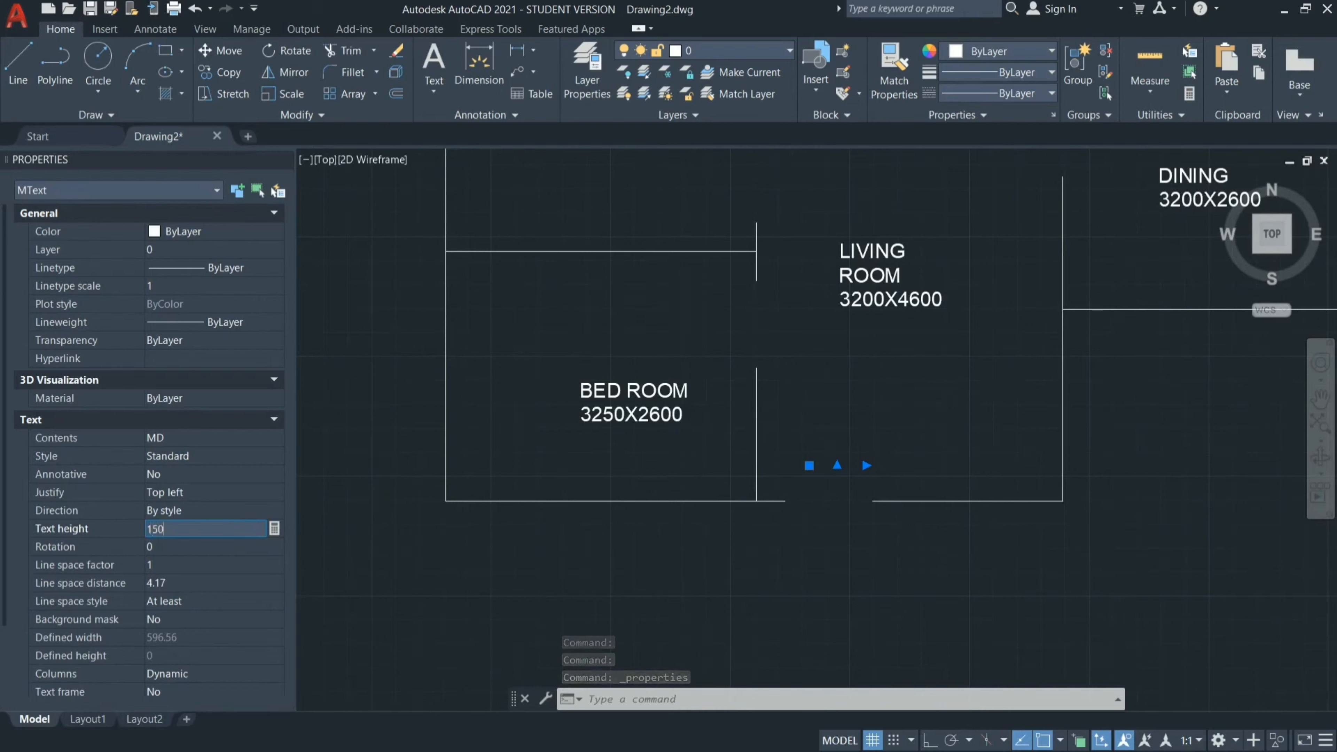
{"action": "key", "text": "Tab"}
{"action": "left_click", "coordinate": [432, 574]}
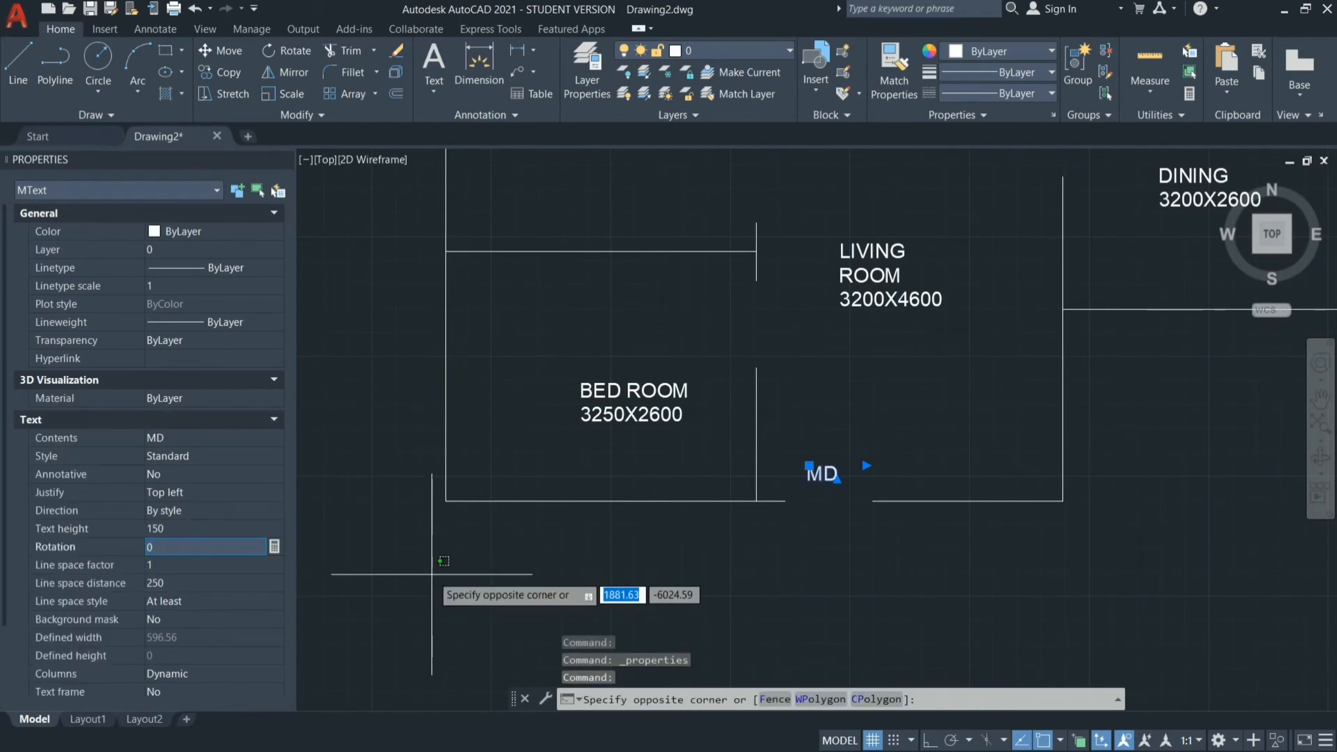
{"action": "key", "text": "Escape"}
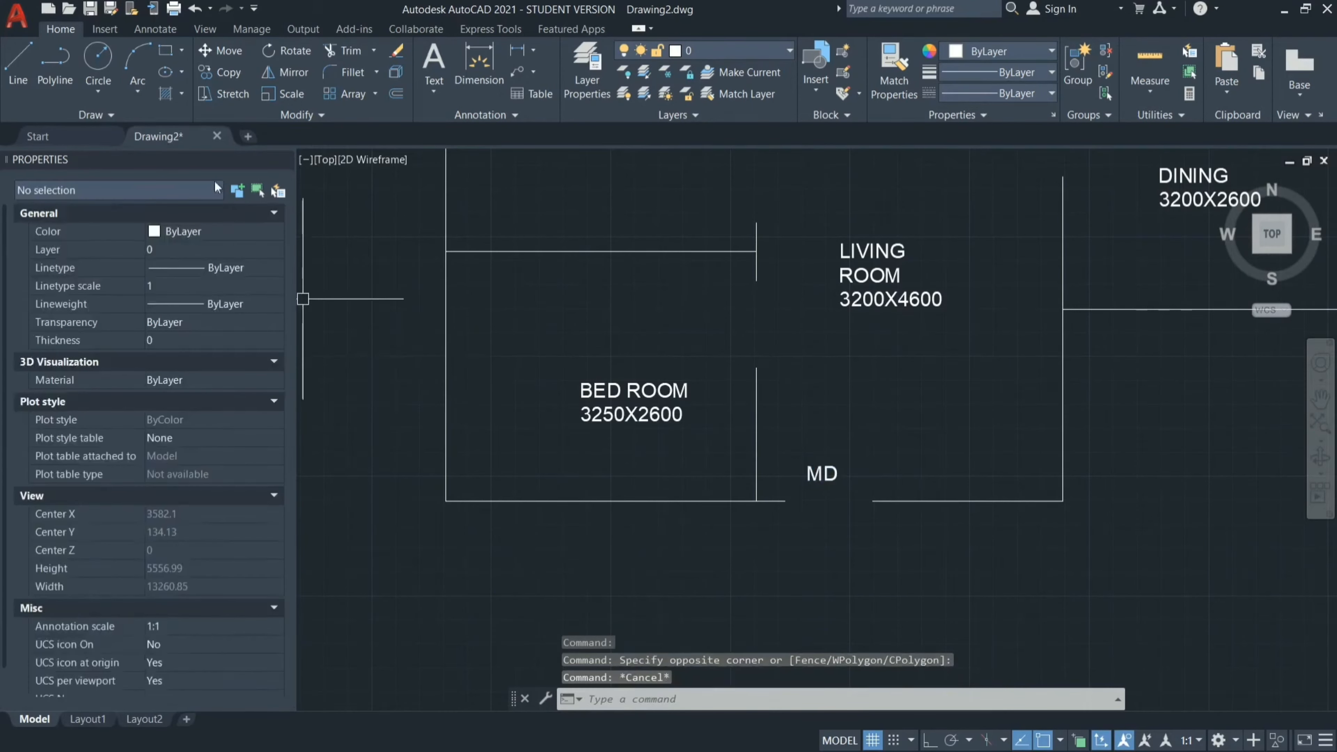
{"action": "left_click", "coordinate": [283, 155]}
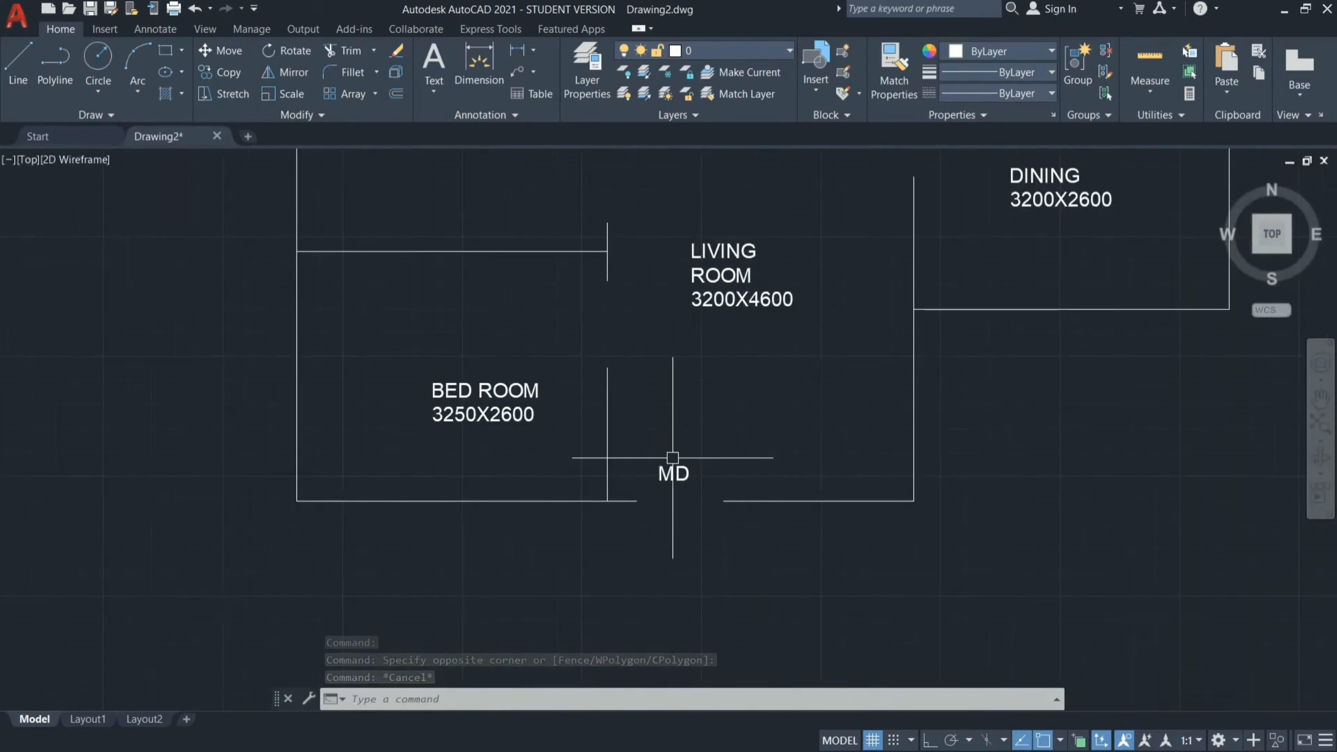
Move the MD label down into the entrance door opening, in line with the bottom wall.
{"action": "left_click", "coordinate": [673, 472]}
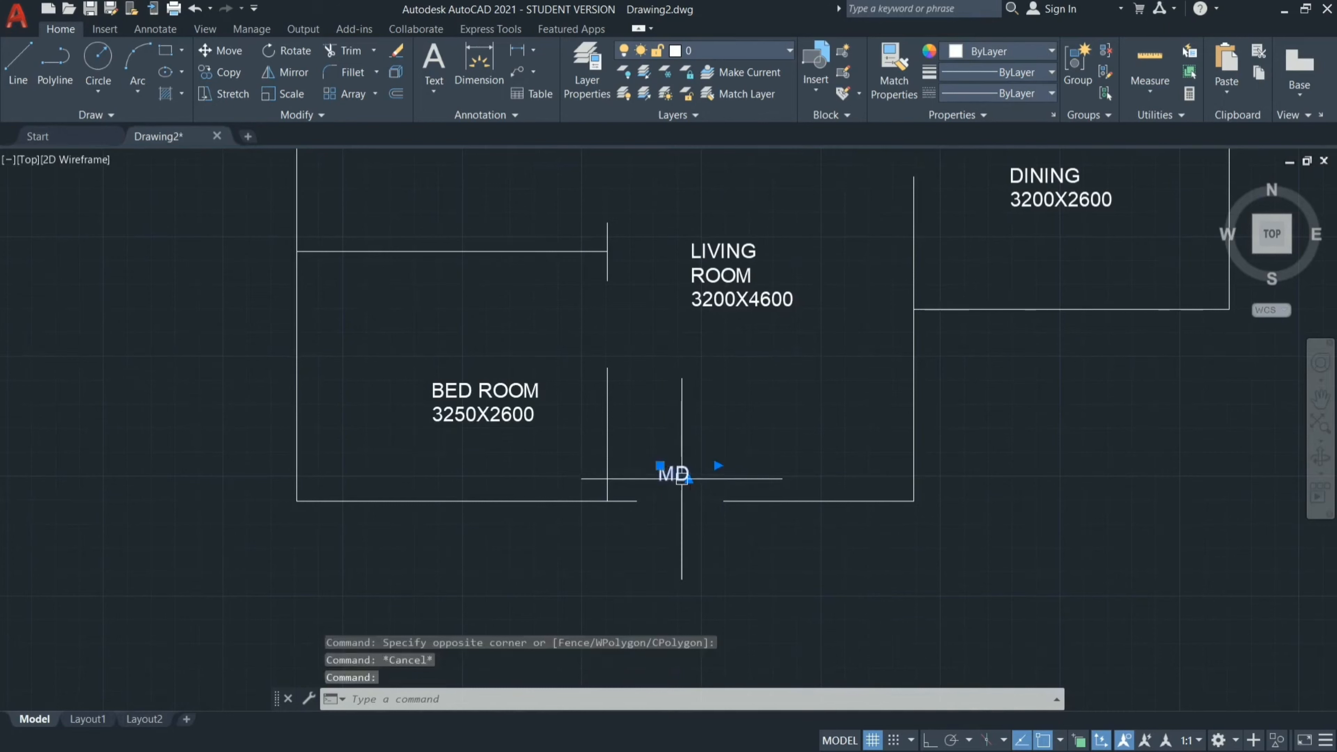
{"action": "left_click_drag", "start_coordinate": [674, 473], "coordinate": [668, 502]}
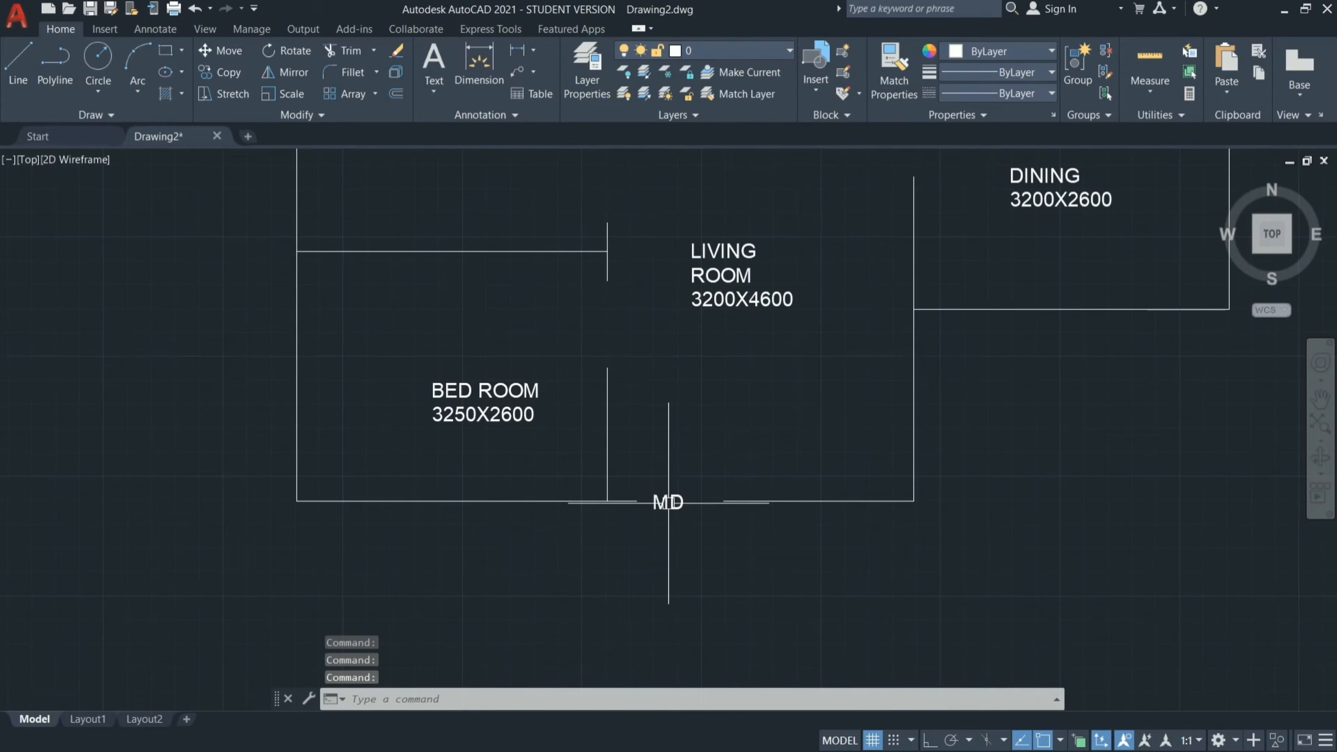
{"action": "key", "text": "Escape"}
Copy the MD label to the door opening between the lower-left bedroom and the living room.
{"action": "scroll", "coordinate": [704, 606], "scroll_direction": "down", "scroll_amount": 2}
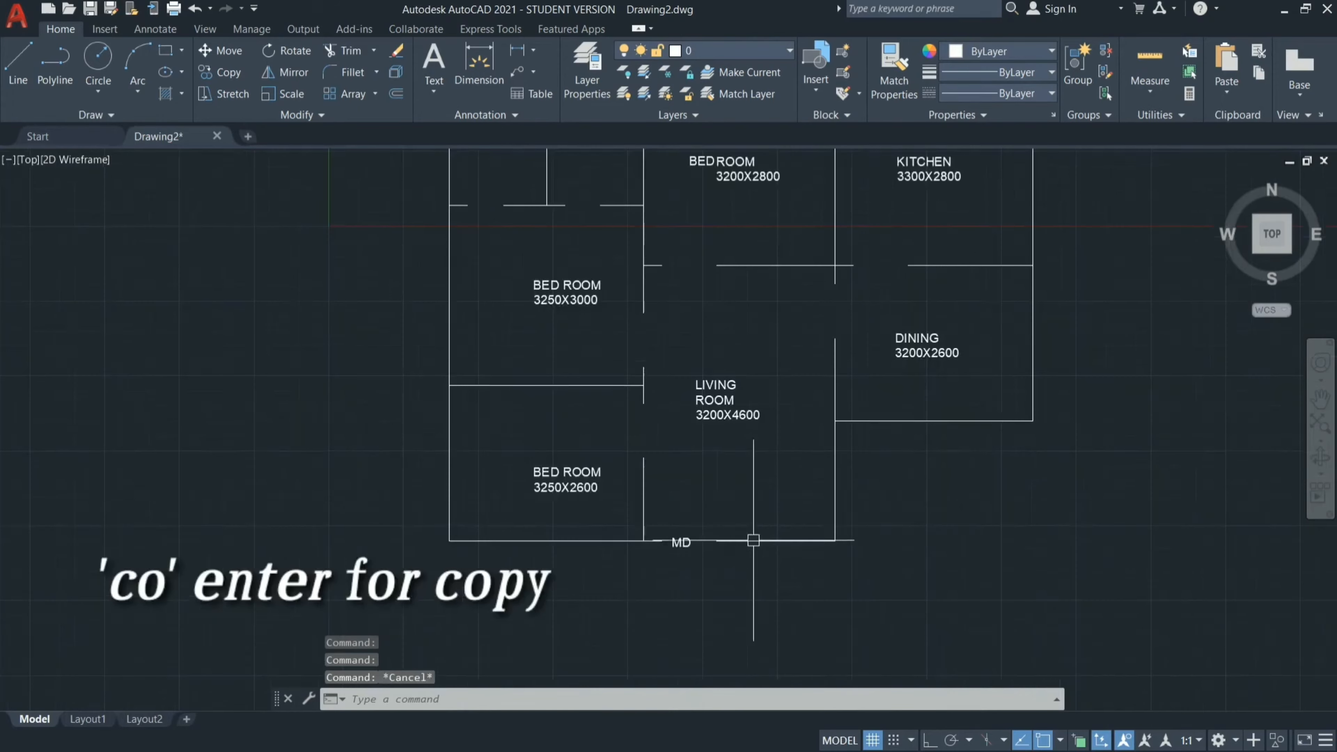
{"action": "scroll", "coordinate": [732, 536], "scroll_direction": "up", "scroll_amount": 2}
{"action": "left_click", "coordinate": [648, 548]}
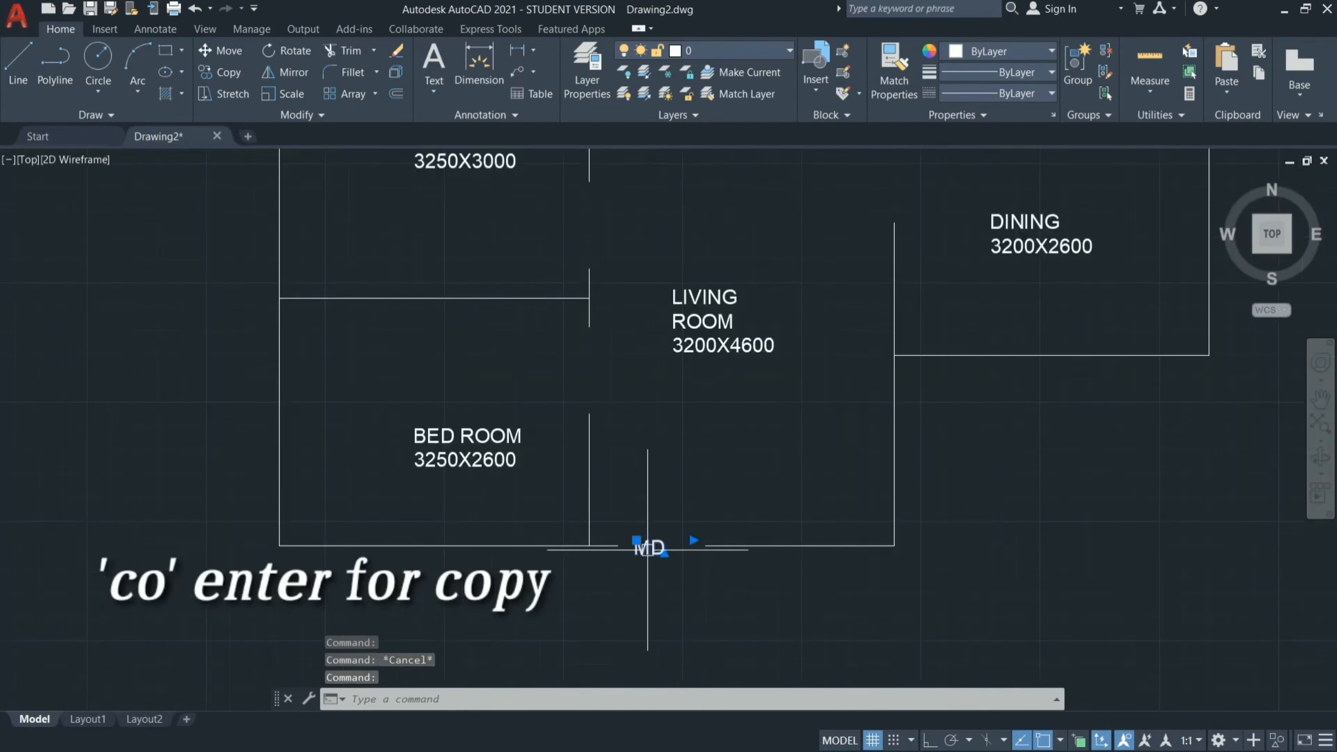
{"action": "type", "text": "co"}
{"action": "key", "text": "Return"}
{"action": "left_click", "coordinate": [648, 547]}
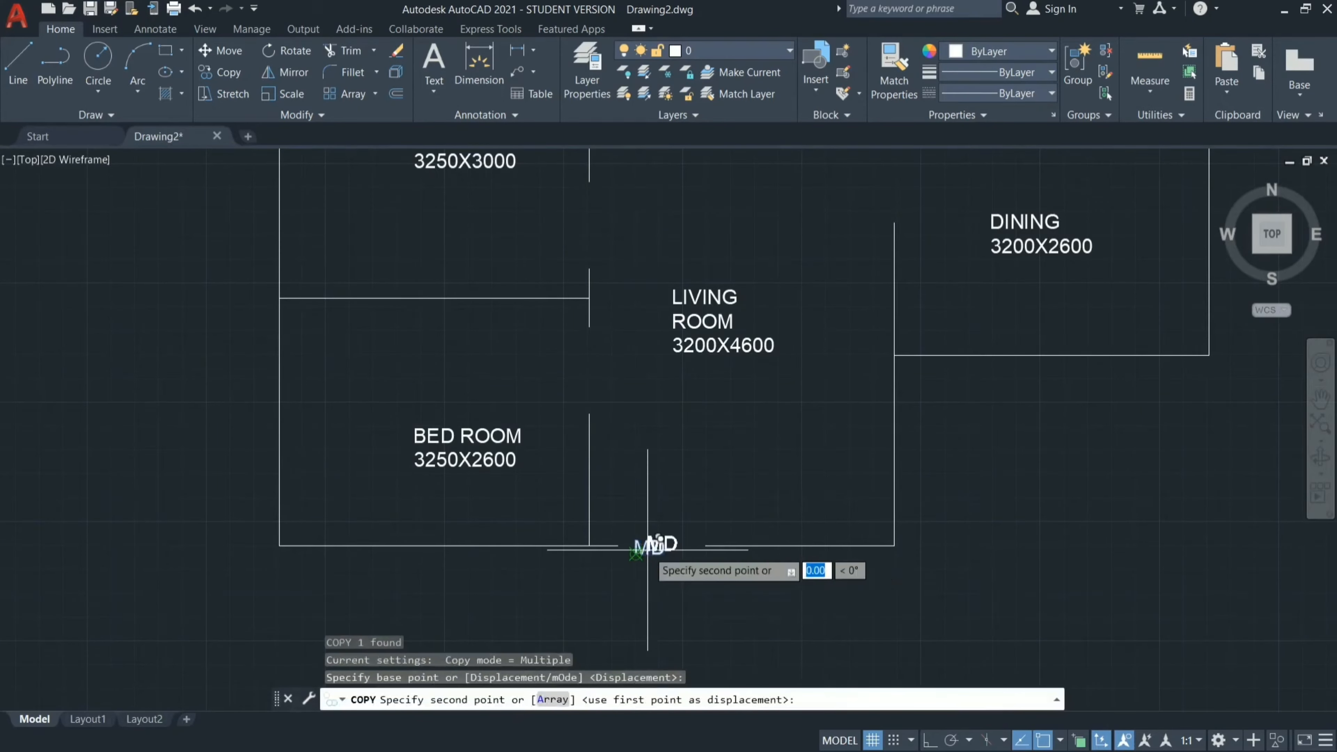
{"action": "left_click", "coordinate": [574, 372]}
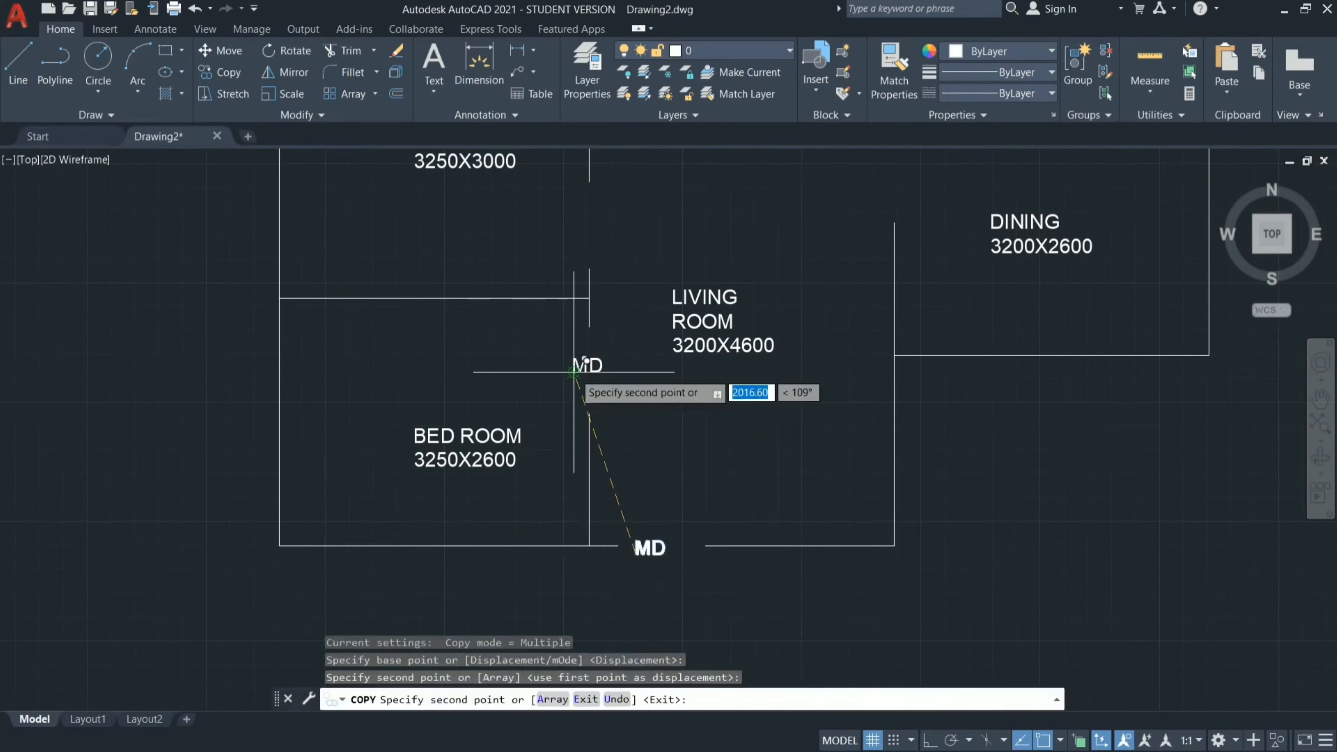
{"action": "key", "text": "Escape"}
Change the copied label in the lower-left bedroom's door opening to D.
{"action": "scroll", "coordinate": [610, 358], "scroll_direction": "up", "scroll_amount": 4}
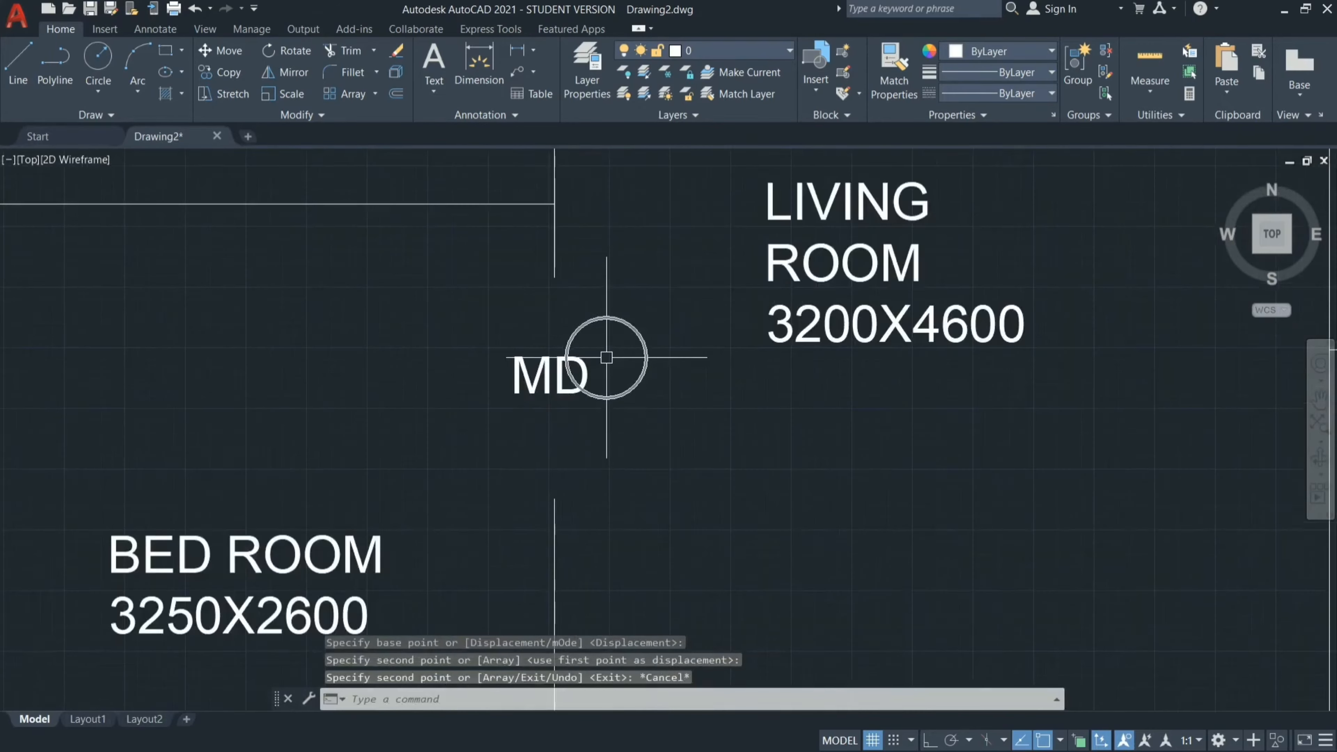
{"action": "left_click", "coordinate": [551, 375]}
{"action": "double_click", "coordinate": [551, 375]}
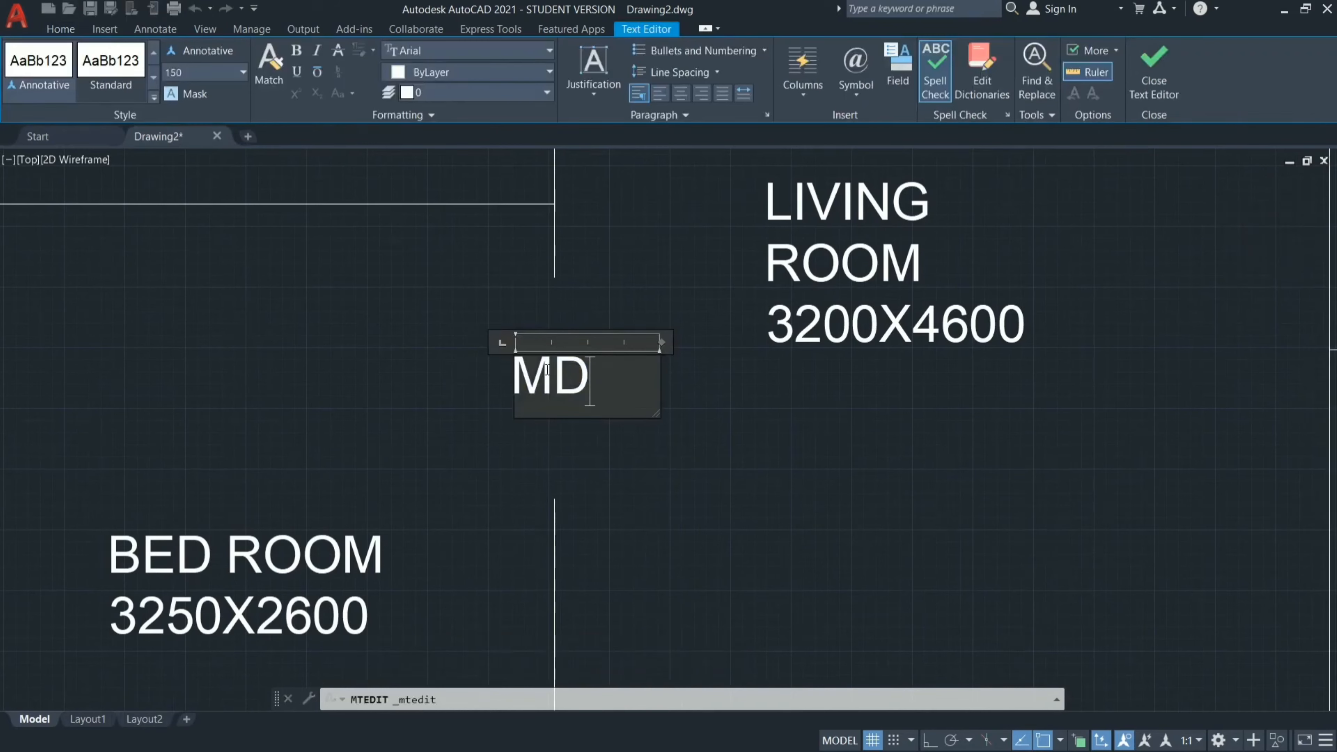
{"action": "key", "text": "BackSpace"}
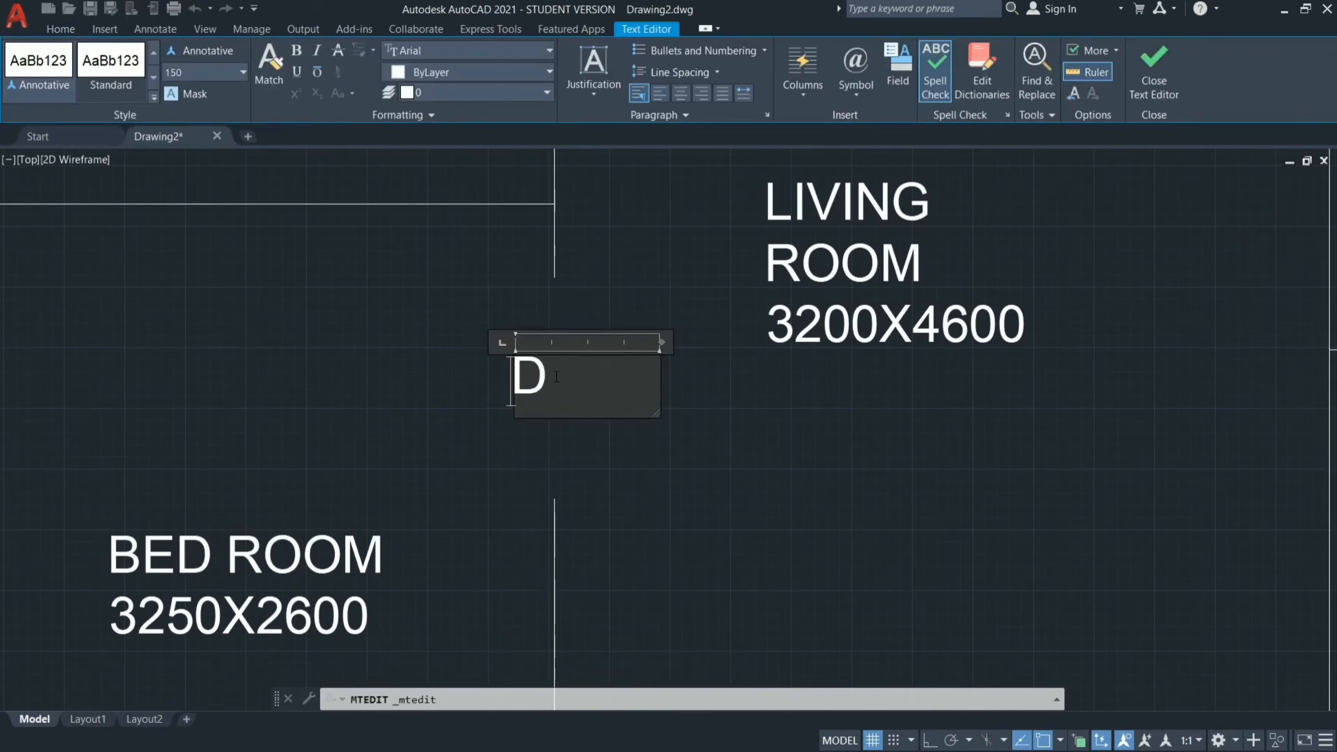
{"action": "left_click", "coordinate": [594, 433]}
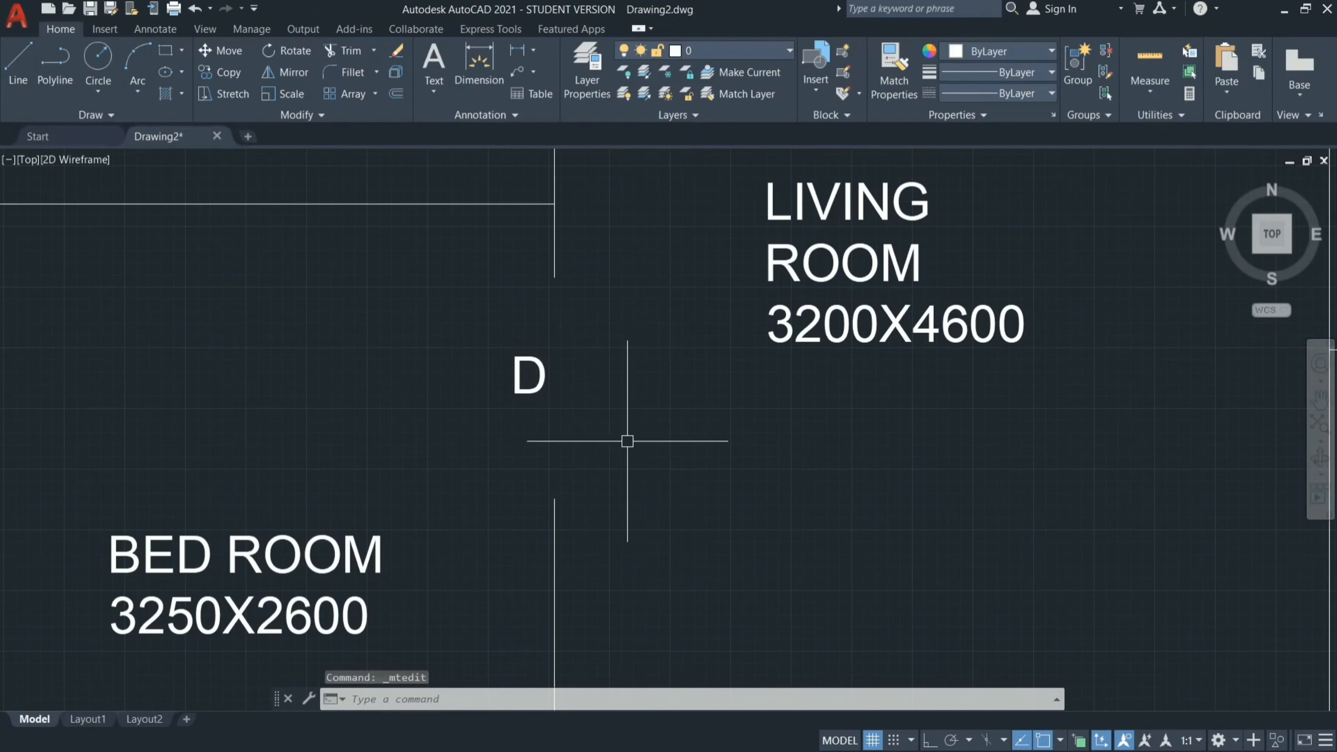
Copy the D label from the 3250X2600 bedroom's opening to the door openings of the 3250X3000 and 3200X2800 bedrooms.
{"action": "scroll", "coordinate": [626, 441], "scroll_direction": "down", "scroll_amount": 5}
{"action": "left_click", "coordinate": [603, 425]}
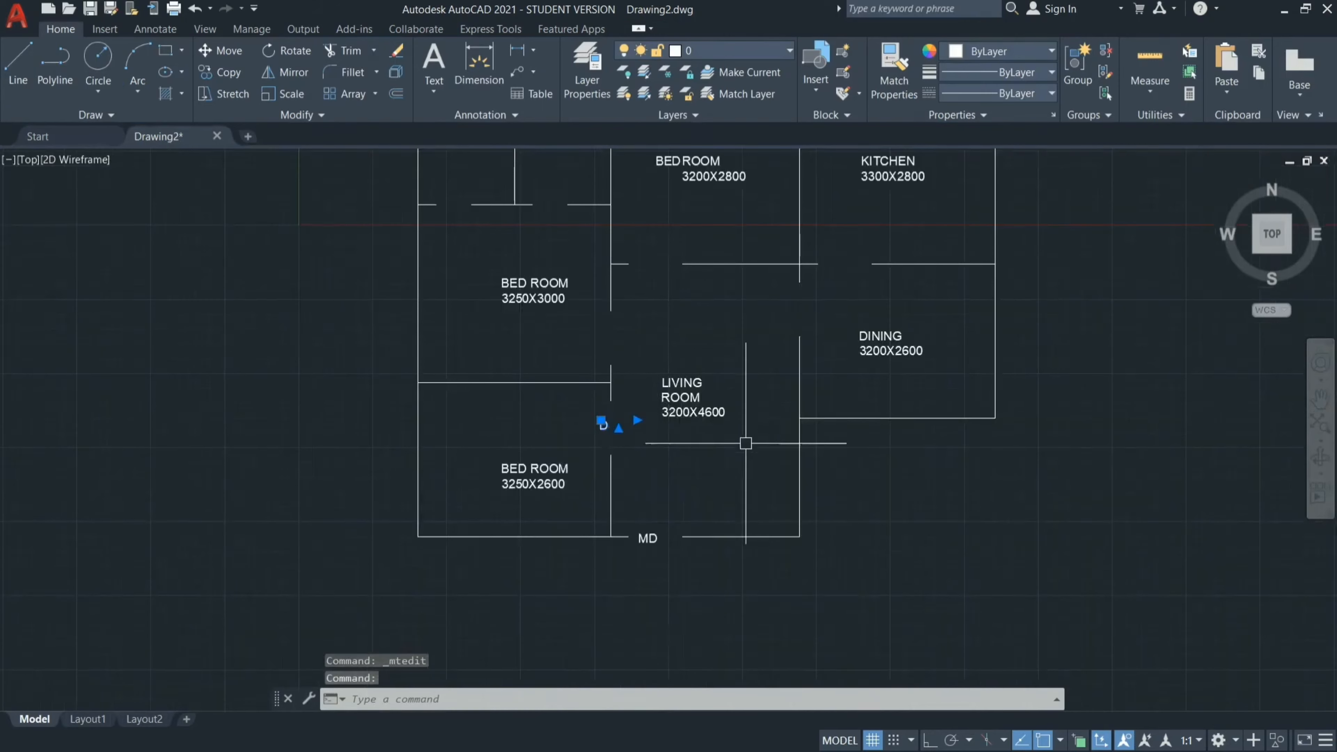
{"action": "type", "text": "CO"}
{"action": "key", "text": "Return"}
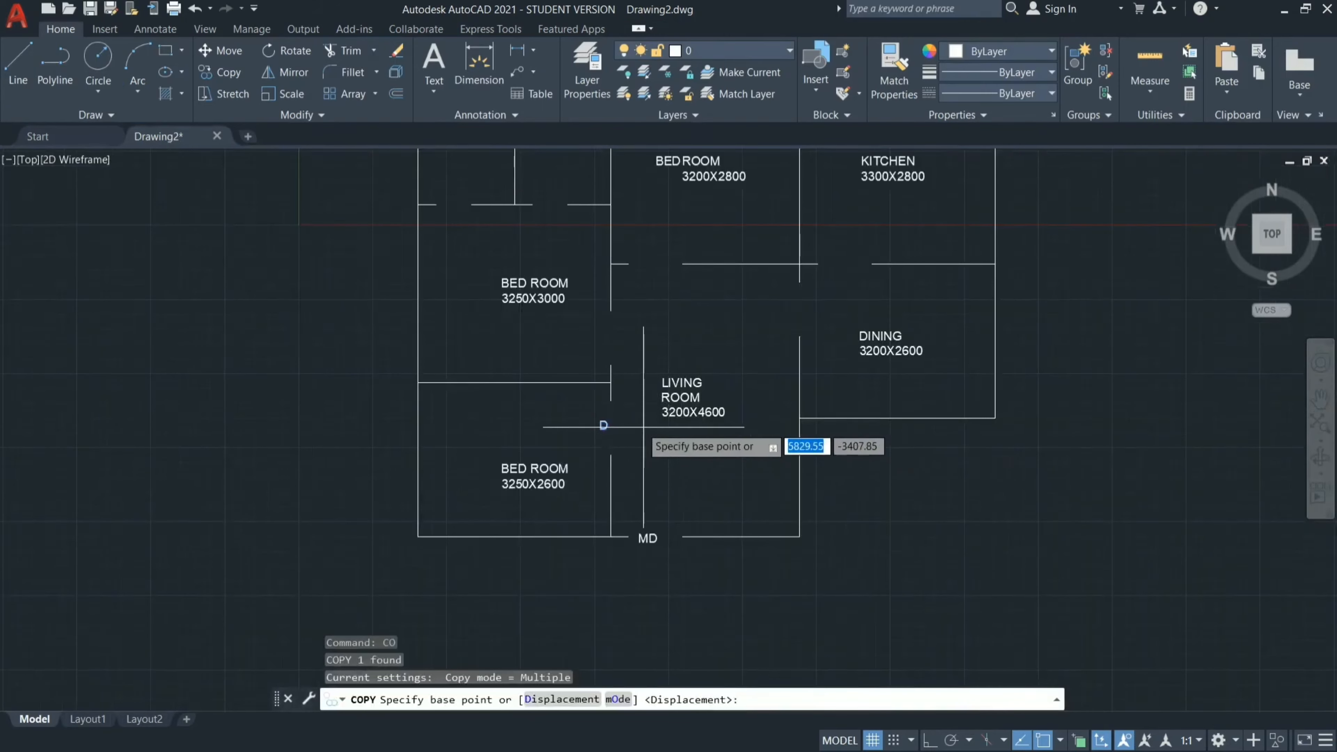
{"action": "left_click", "coordinate": [602, 423]}
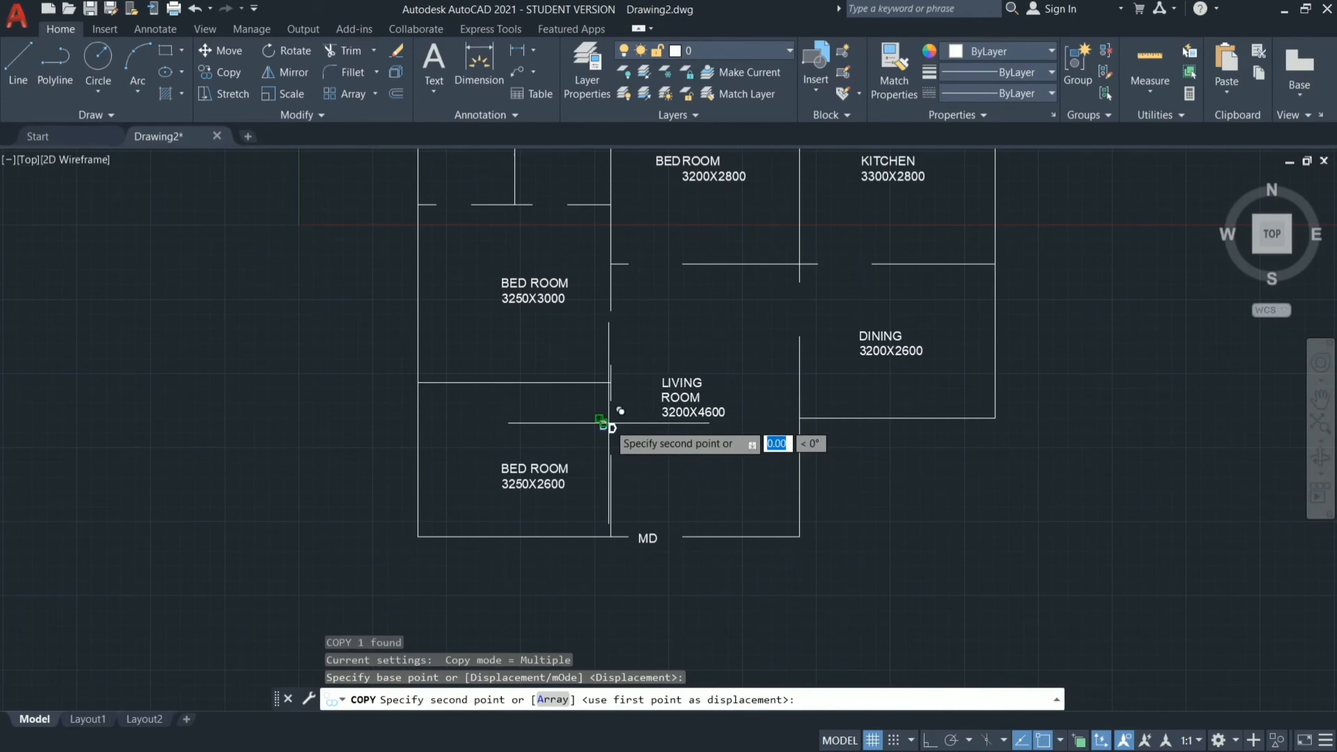
{"action": "left_click", "coordinate": [613, 337]}
{"action": "left_click", "coordinate": [653, 261]}
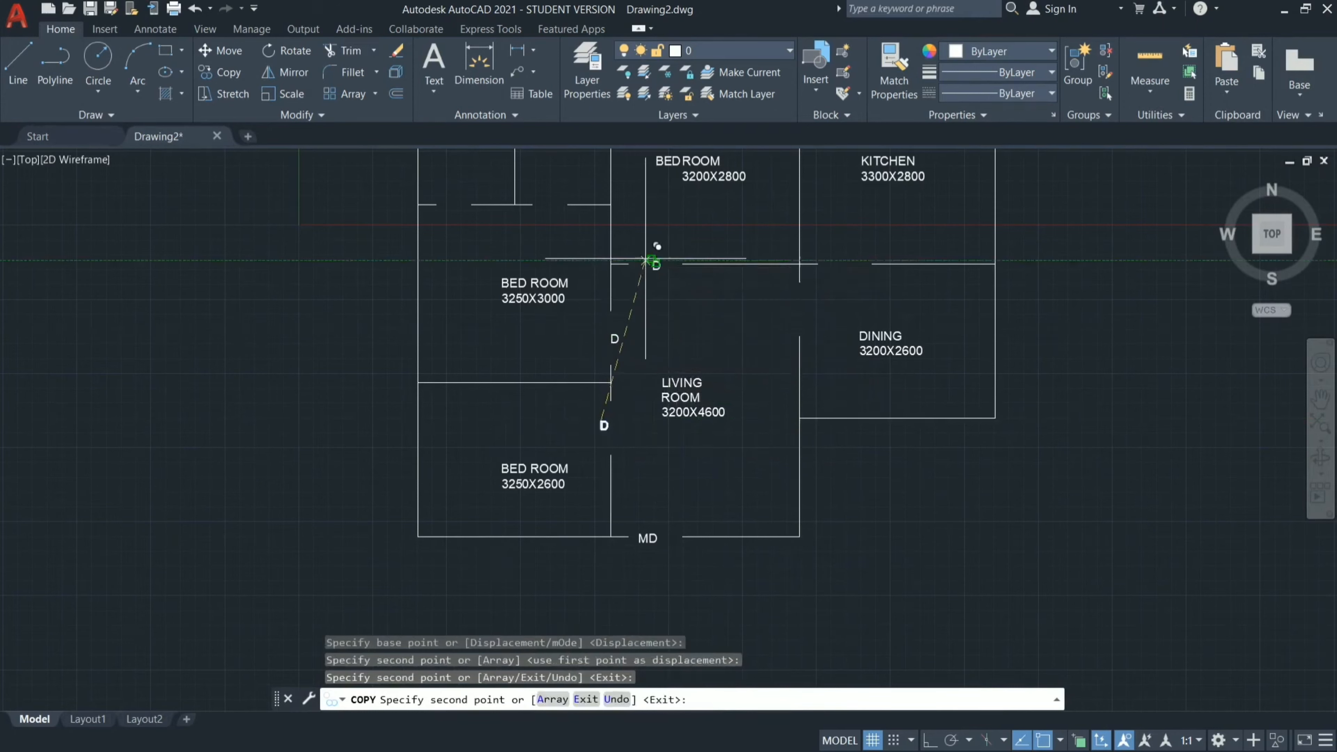
Place further copies of the D label in both toilet door openings, the kitchen opening, and the opening between living and dining, and finish copying.
{"action": "left_click", "coordinate": [549, 203]}
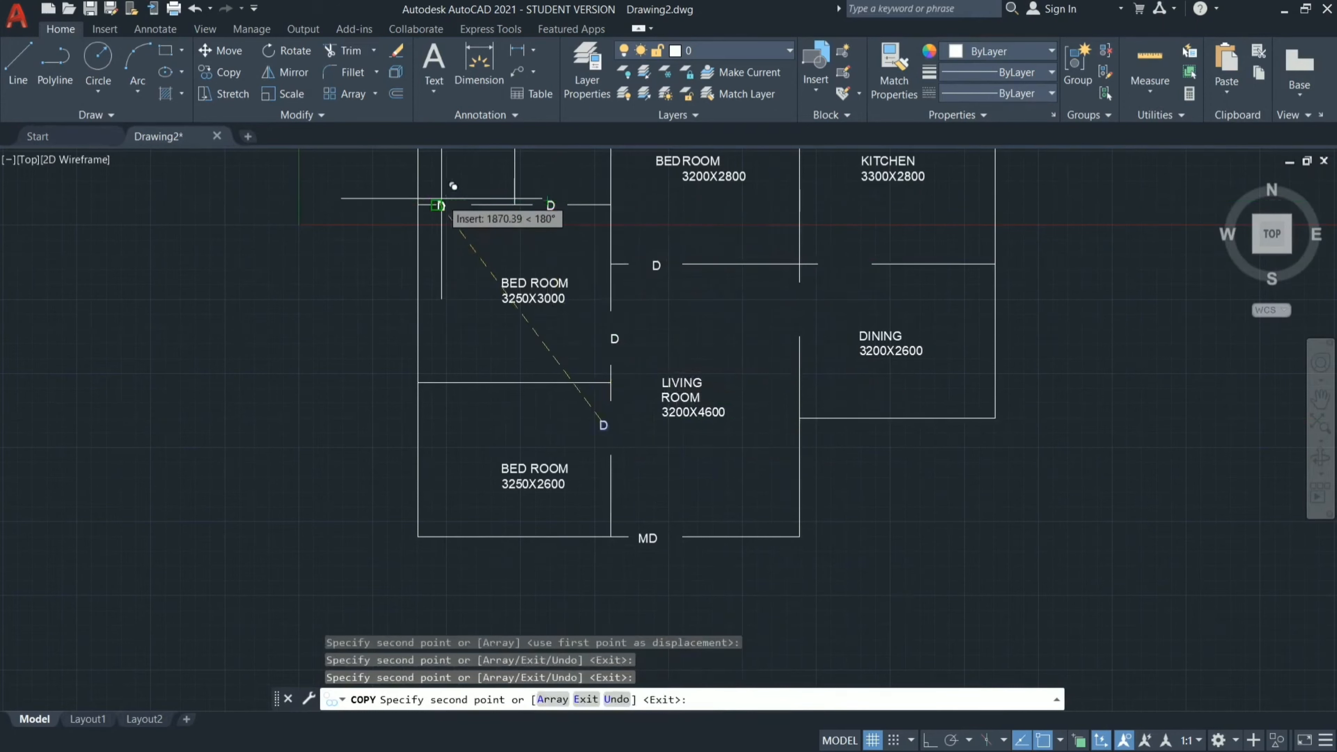
{"action": "left_click", "coordinate": [454, 202]}
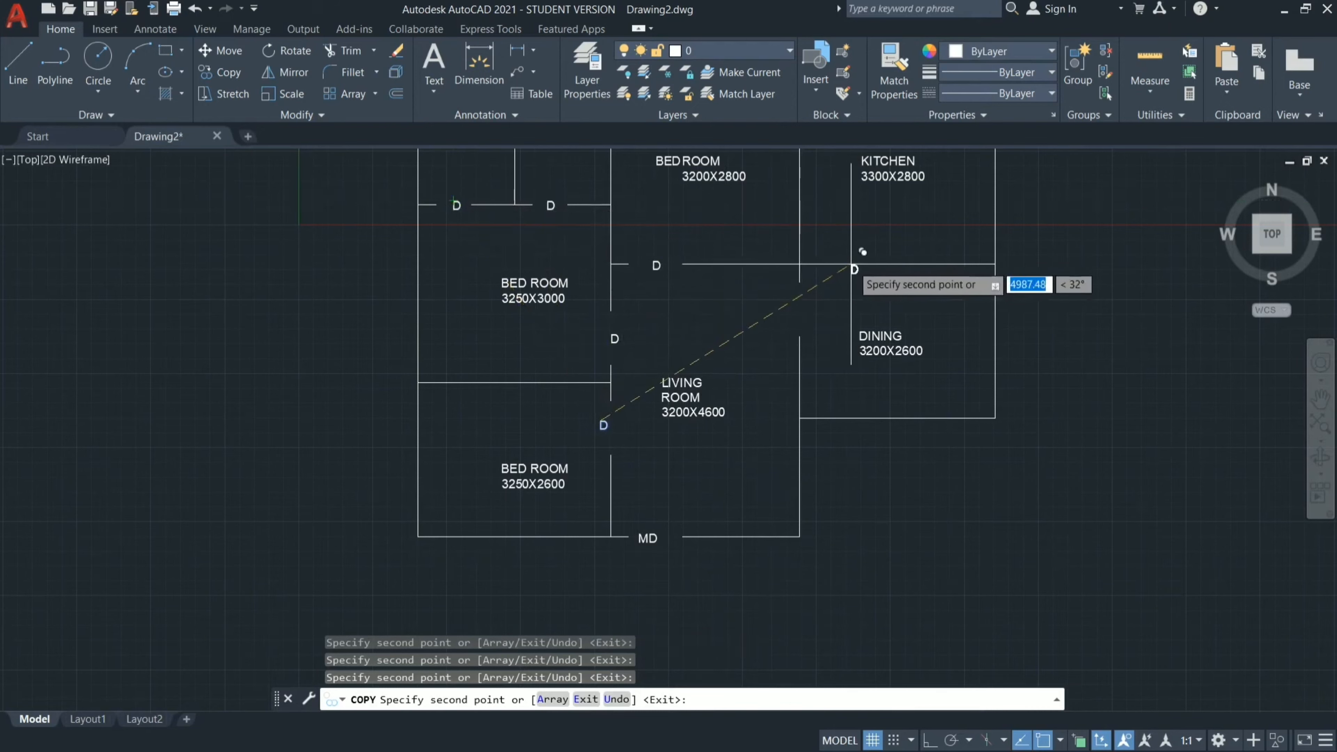
{"action": "left_click", "coordinate": [850, 262]}
{"action": "left_click", "coordinate": [796, 311]}
{"action": "key", "text": "Escape"}
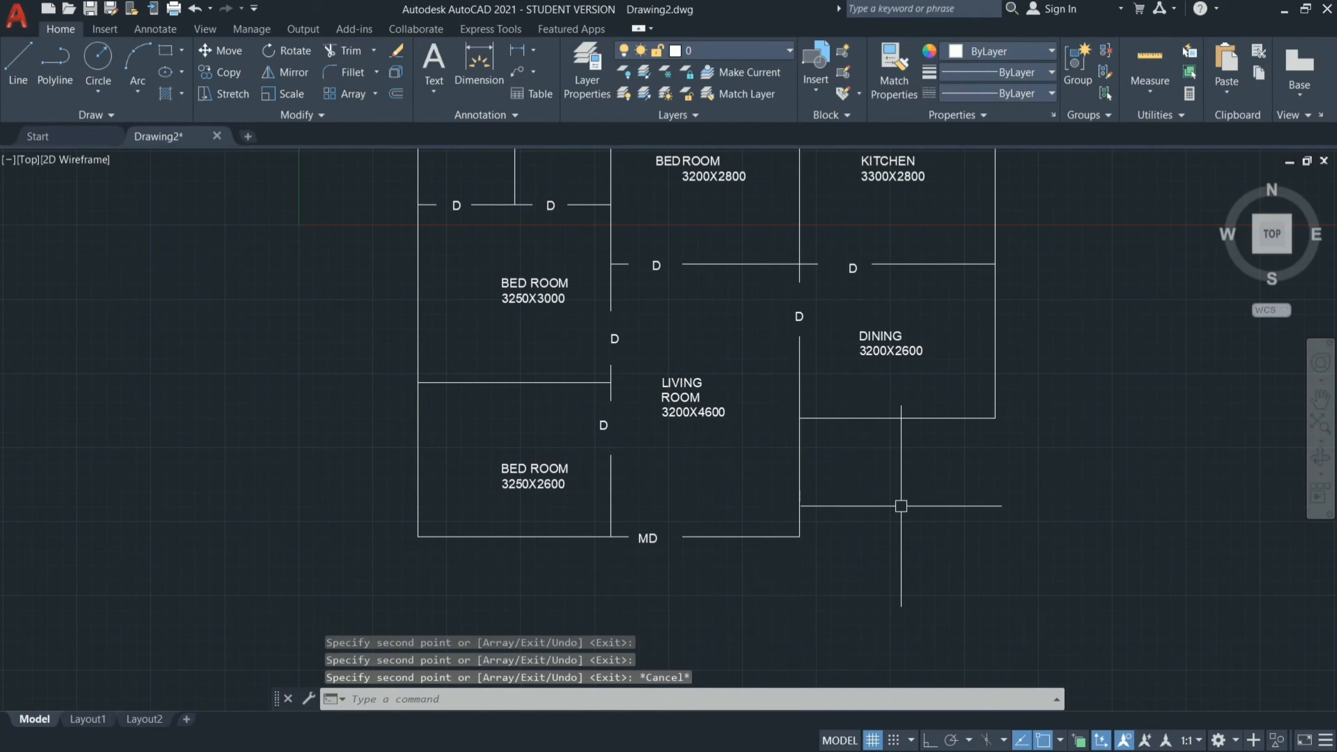
{"action": "scroll", "coordinate": [895, 504], "scroll_direction": "down", "scroll_amount": 2}
{"action": "scroll", "coordinate": [759, 257], "scroll_direction": "up", "scroll_amount": 4}
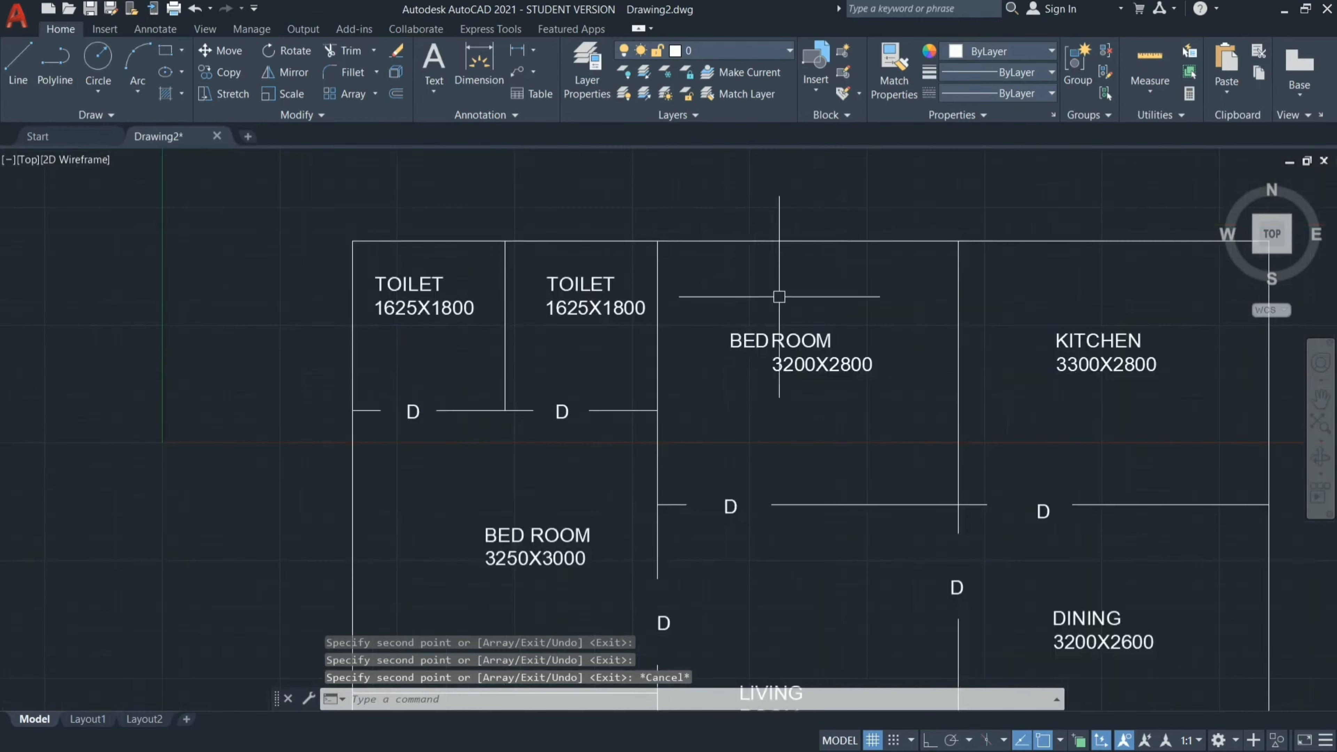
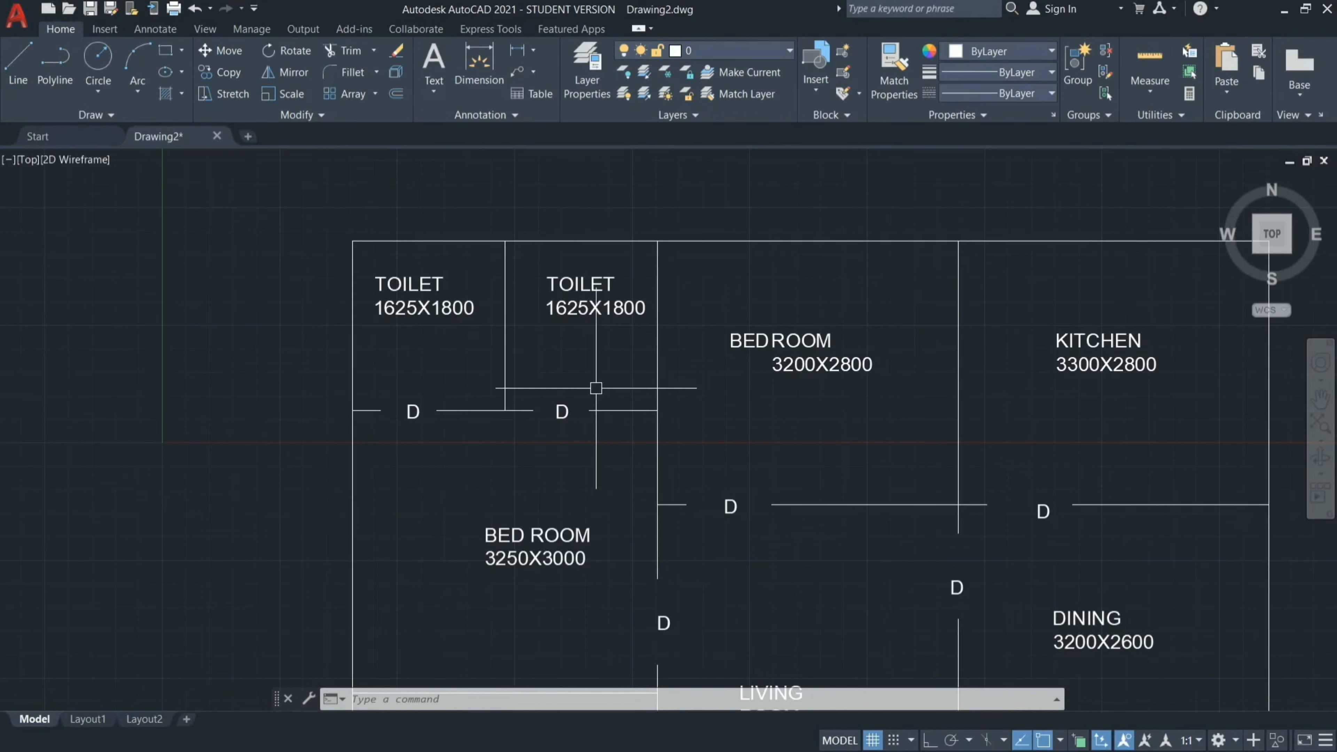
Draw a horizontal 900 line in the empty space above the floor plan, with Ortho mode on.
{"action": "scroll", "coordinate": [596, 388], "scroll_direction": "down", "scroll_amount": 5}
{"action": "scroll", "coordinate": [749, 298], "scroll_direction": "up", "scroll_amount": 5}
{"action": "type", "text": "L"}
{"action": "key", "text": "Return"}
{"action": "left_click", "coordinate": [533, 267]}
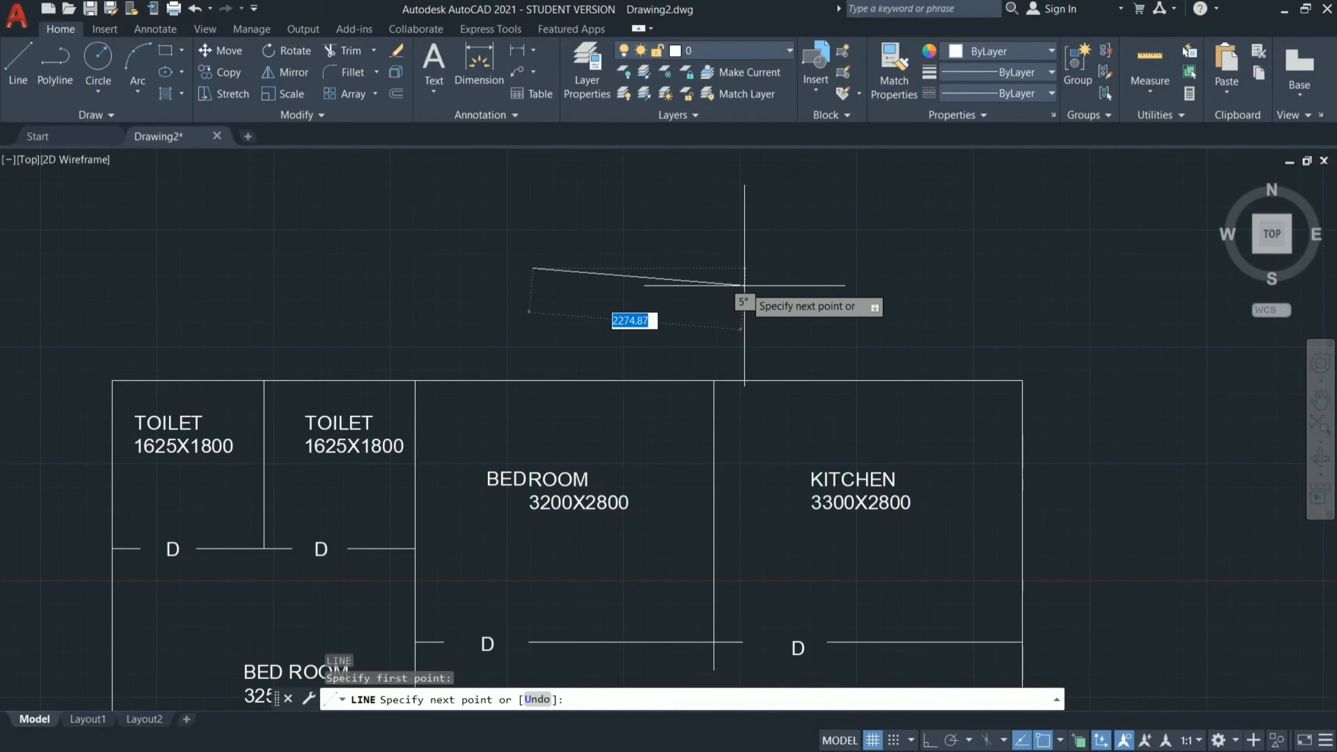
{"action": "key", "text": "F8"}
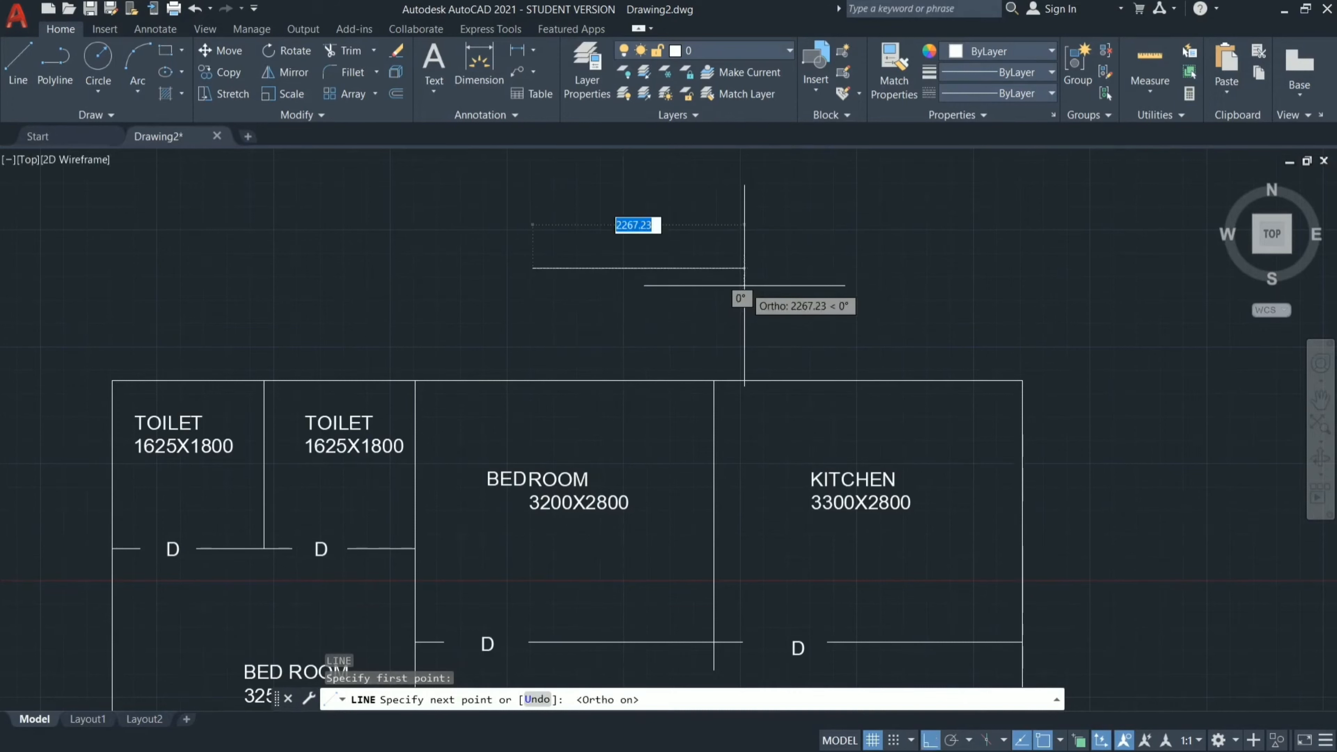
{"action": "type", "text": "900"}
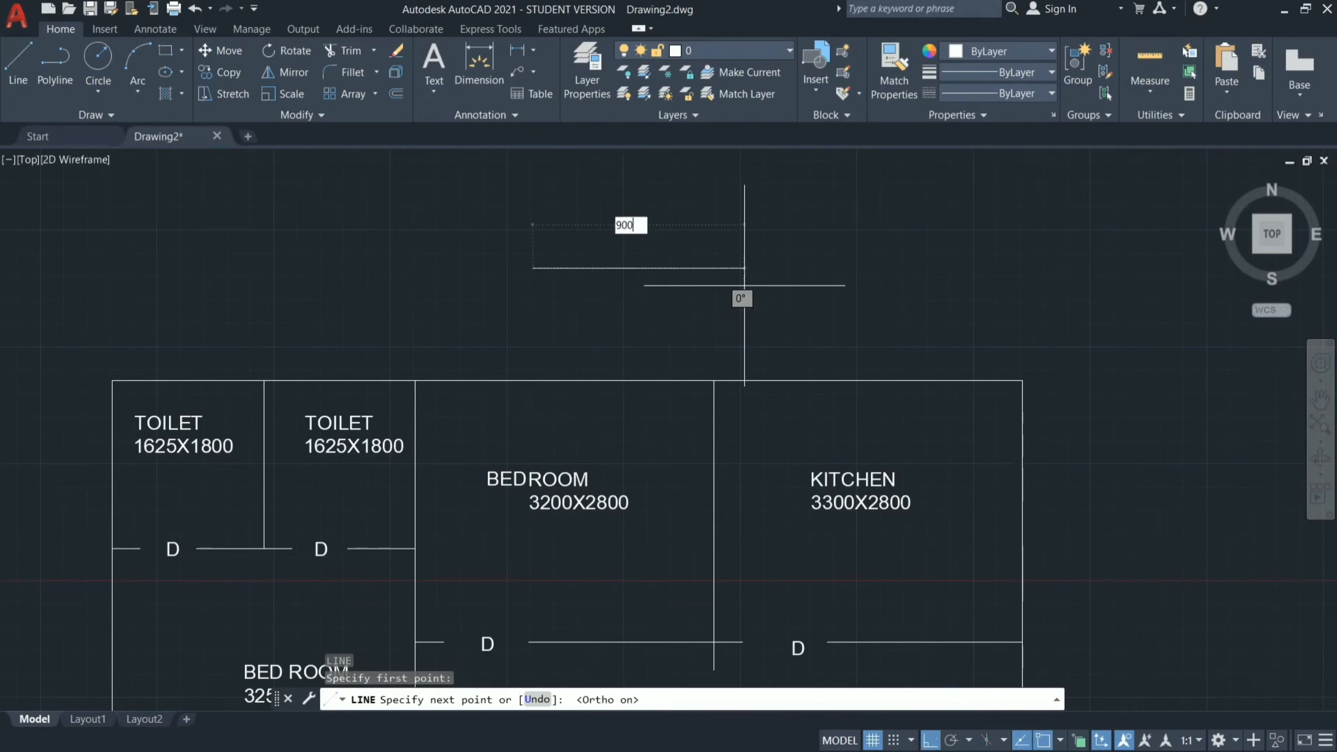
{"action": "key", "text": "Return"}
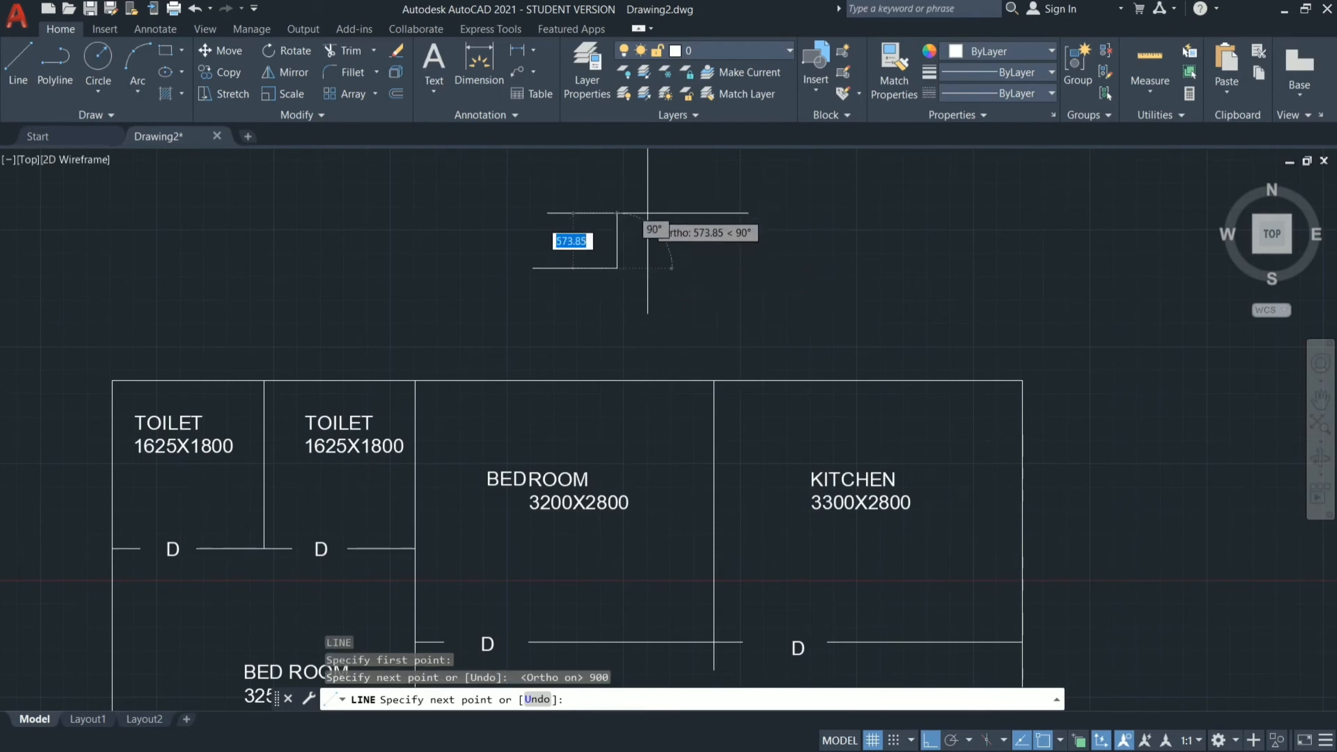
Draw a vertical end tick at the line's right end, going 150 up and then 300 down, and finish the line.
{"action": "type", "text": "150"}
{"action": "key", "text": "Return"}
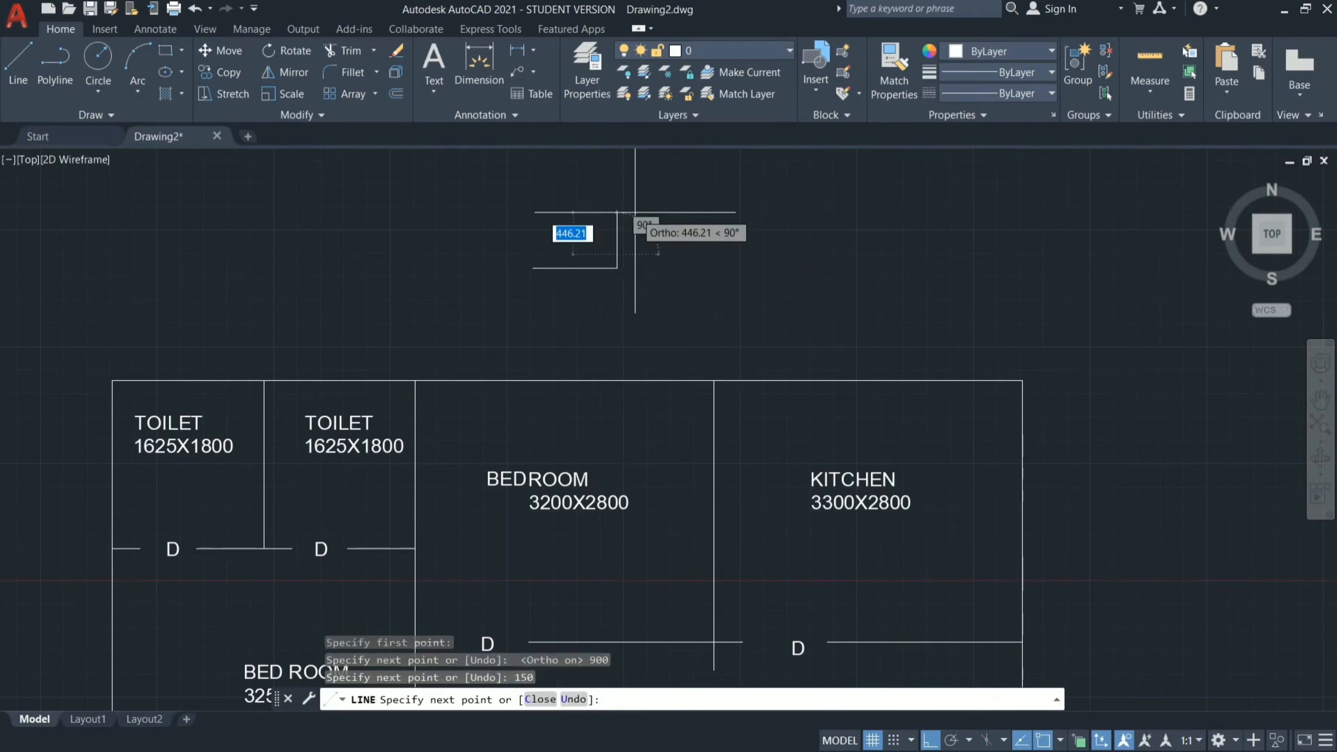
{"action": "type", "text": "300"}
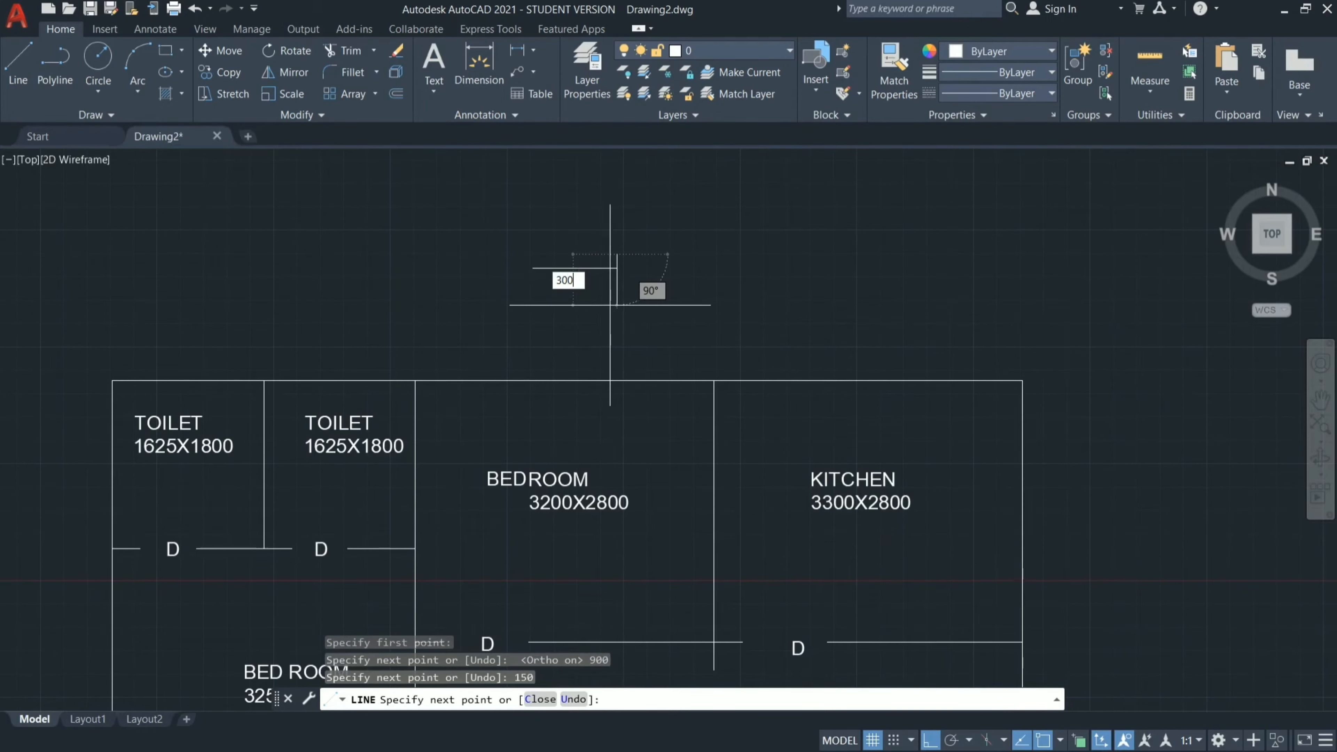
{"action": "key", "text": "Return"}
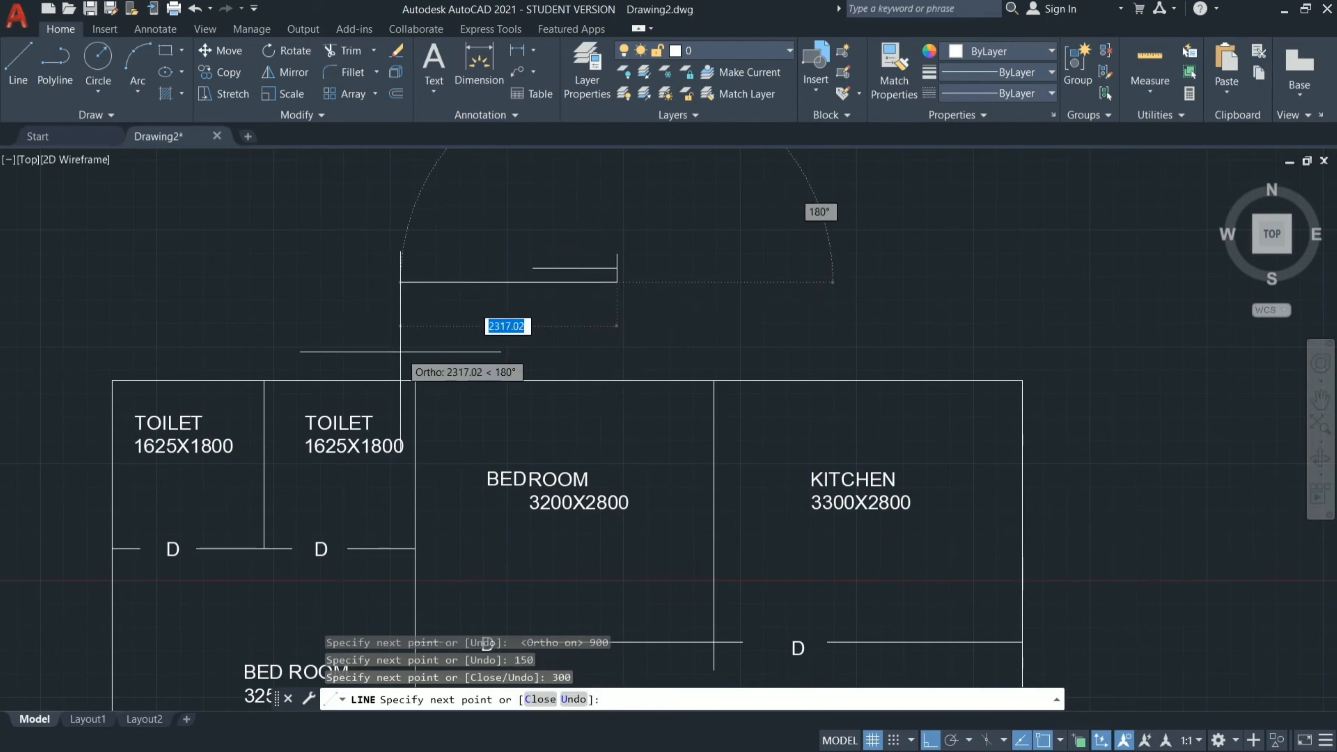
{"action": "key", "text": "Escape"}
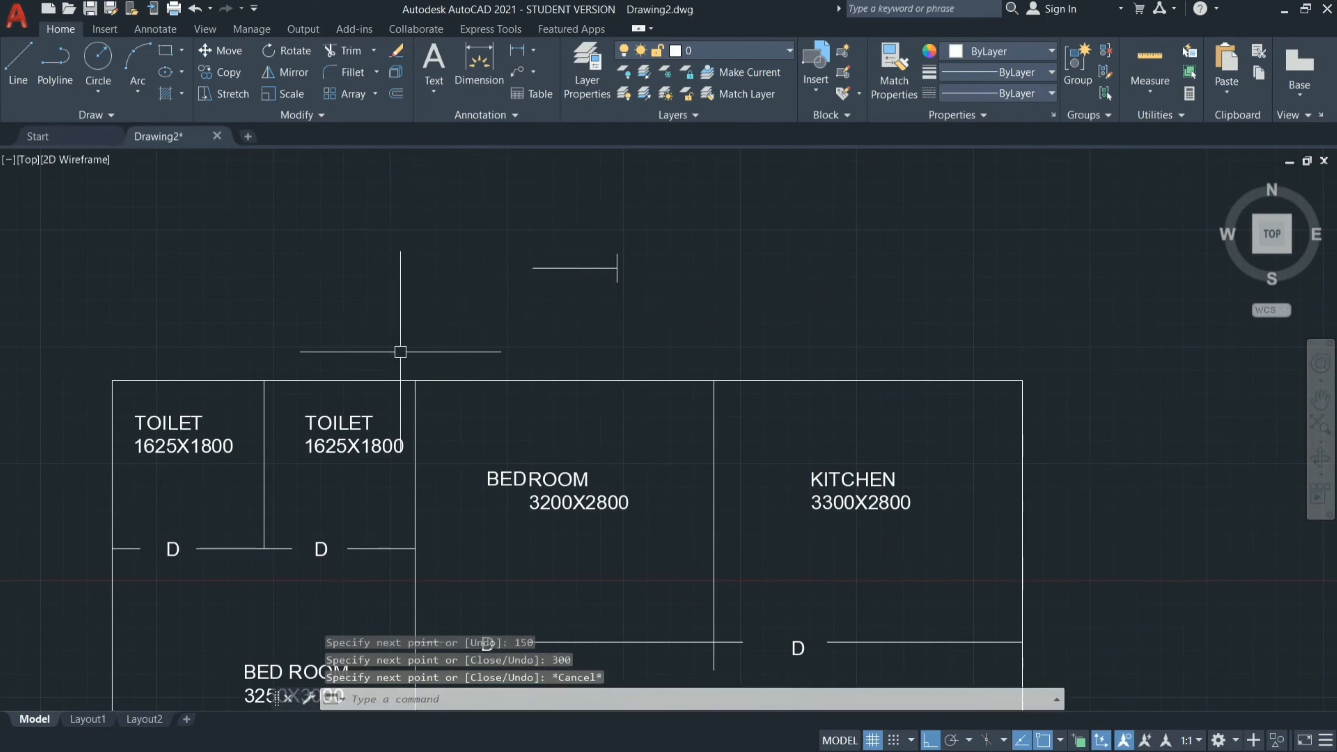
Copy the vertical end tick to the left end of the 900 line to complete the window symbol.
{"action": "left_click", "coordinate": [616, 254]}
{"action": "type", "text": "CO"}
{"action": "key", "text": "Return"}
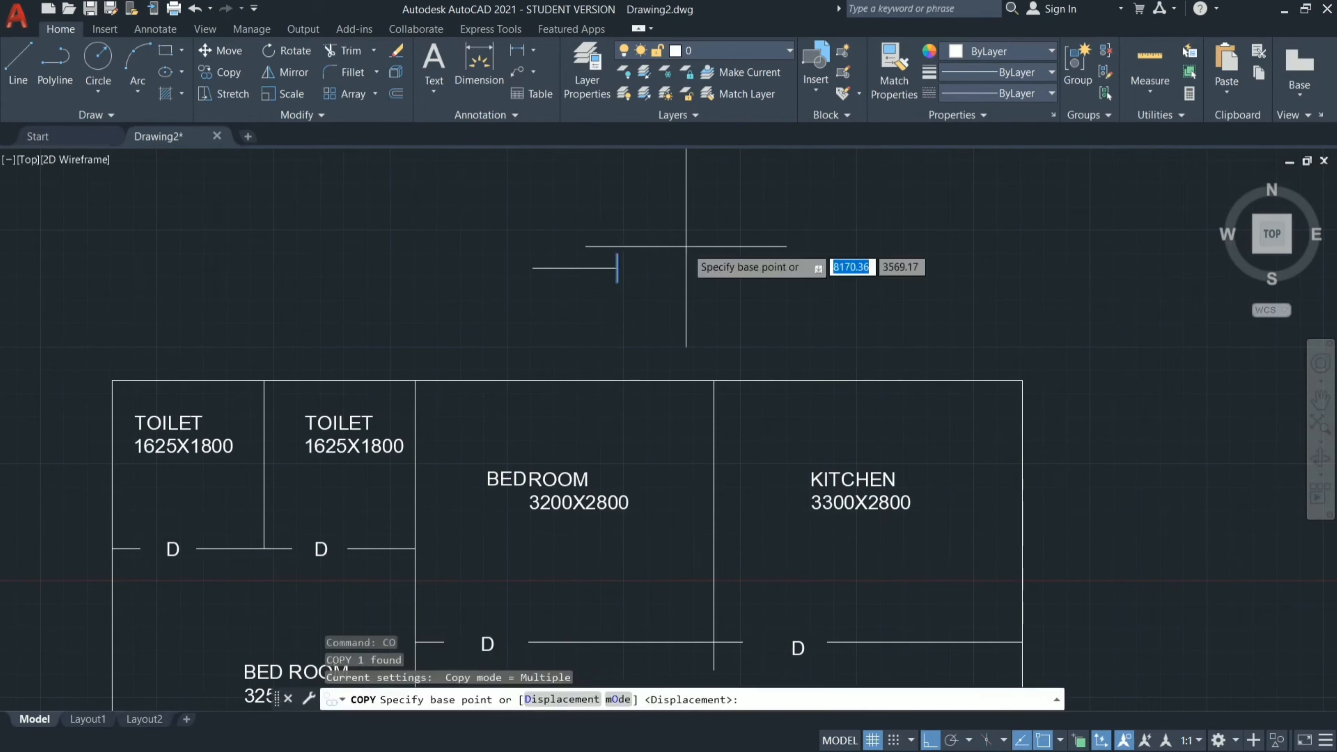
{"action": "left_click", "coordinate": [533, 268]}
{"action": "key", "text": "Escape"}
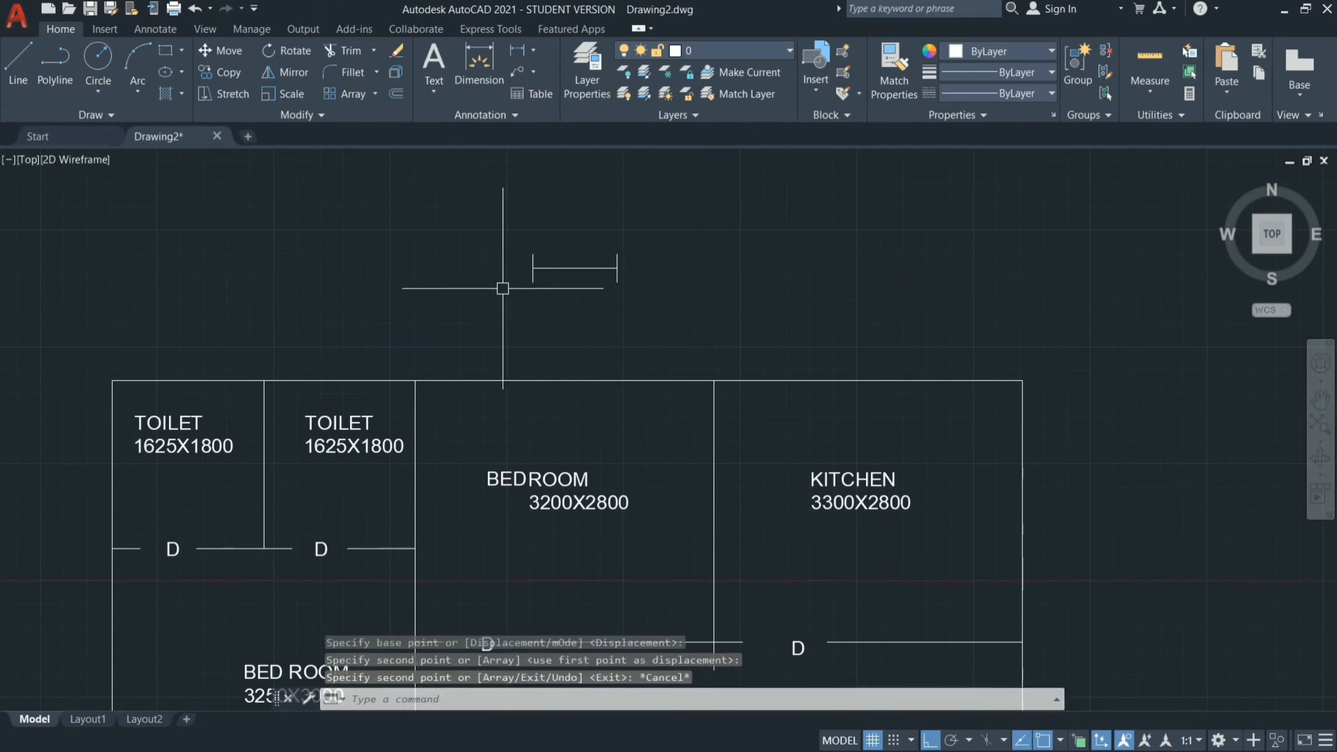
Copy the whole window symbol horizontally into the empty space to its right.
{"action": "left_click", "coordinate": [631, 218]}
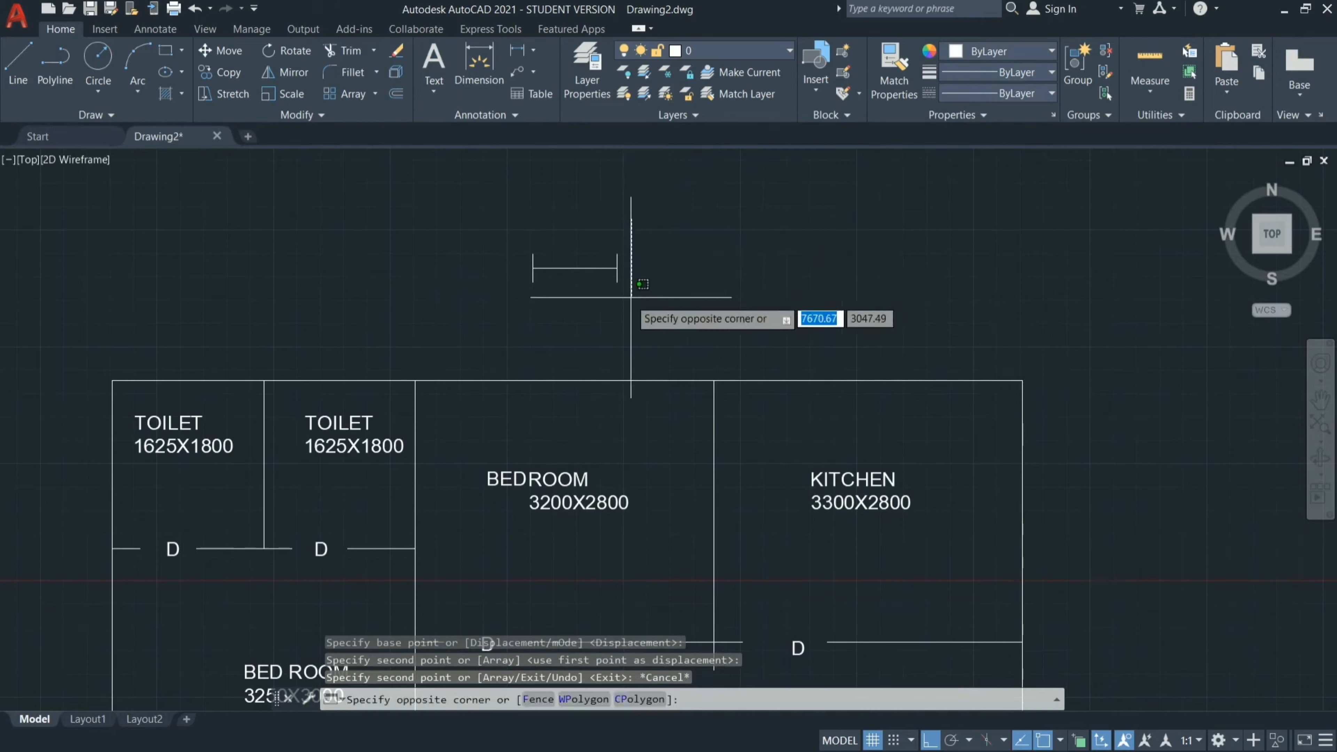
{"action": "left_click", "coordinate": [468, 308]}
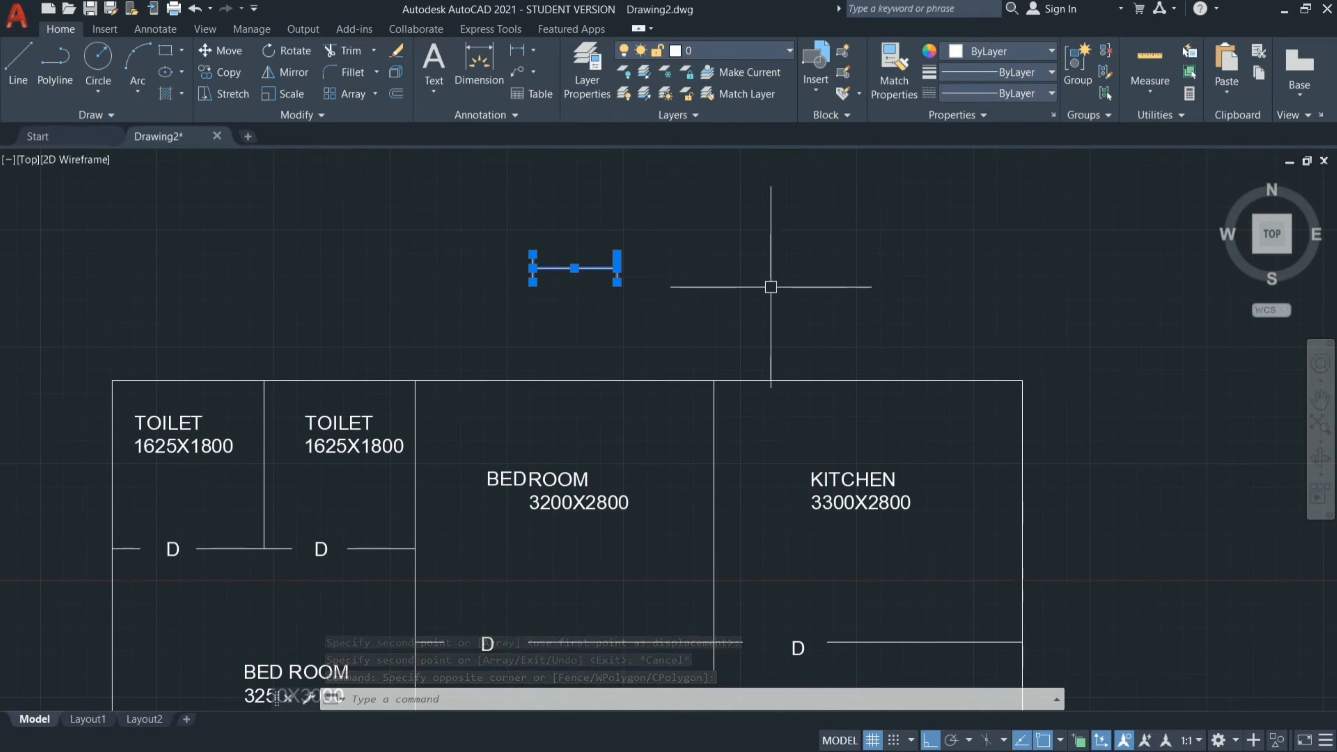
{"action": "key", "text": "Return"}
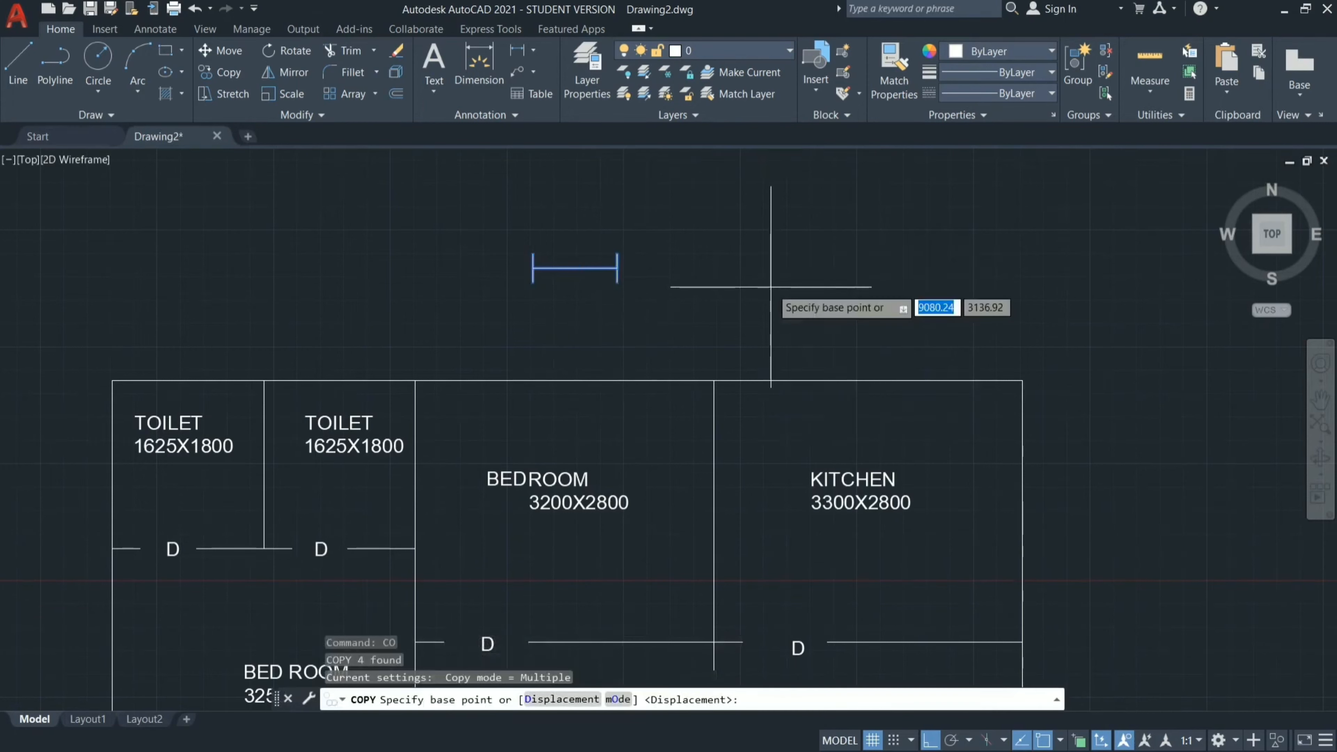
{"action": "left_click", "coordinate": [617, 266]}
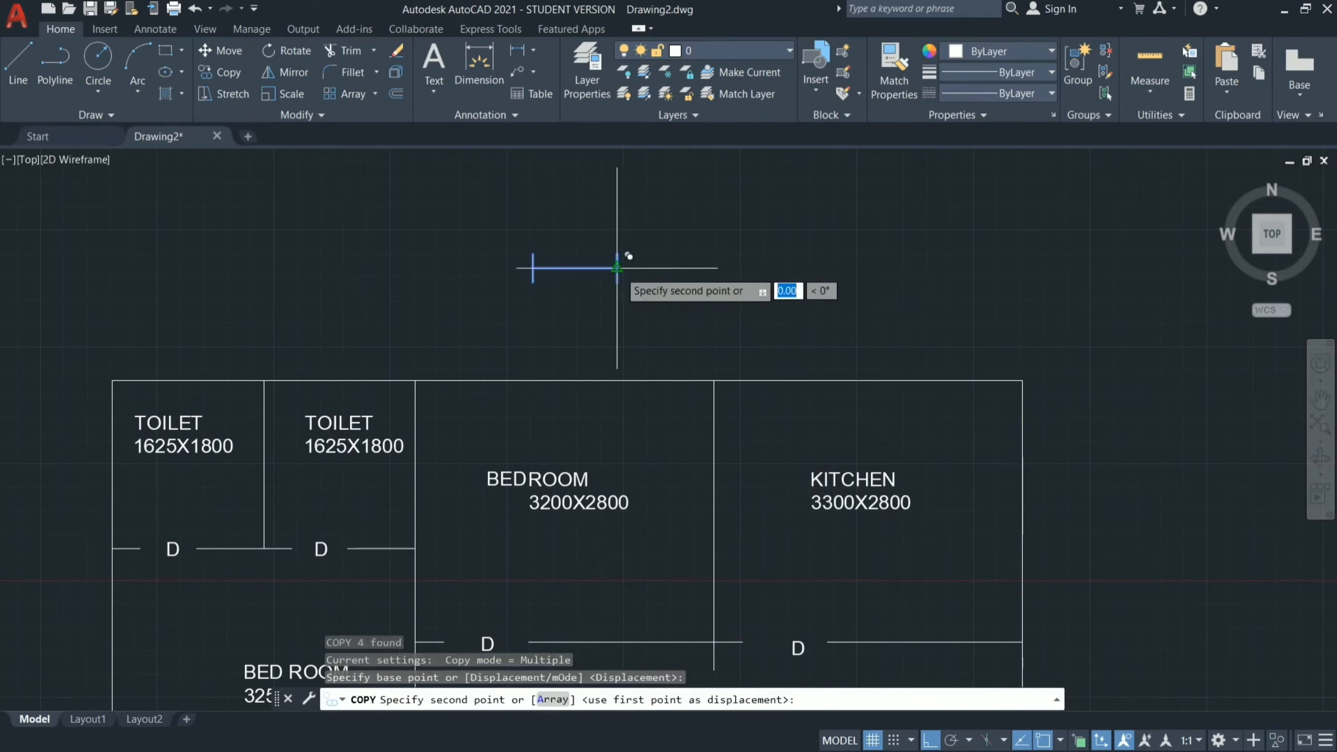
{"action": "key", "text": "Escape"}
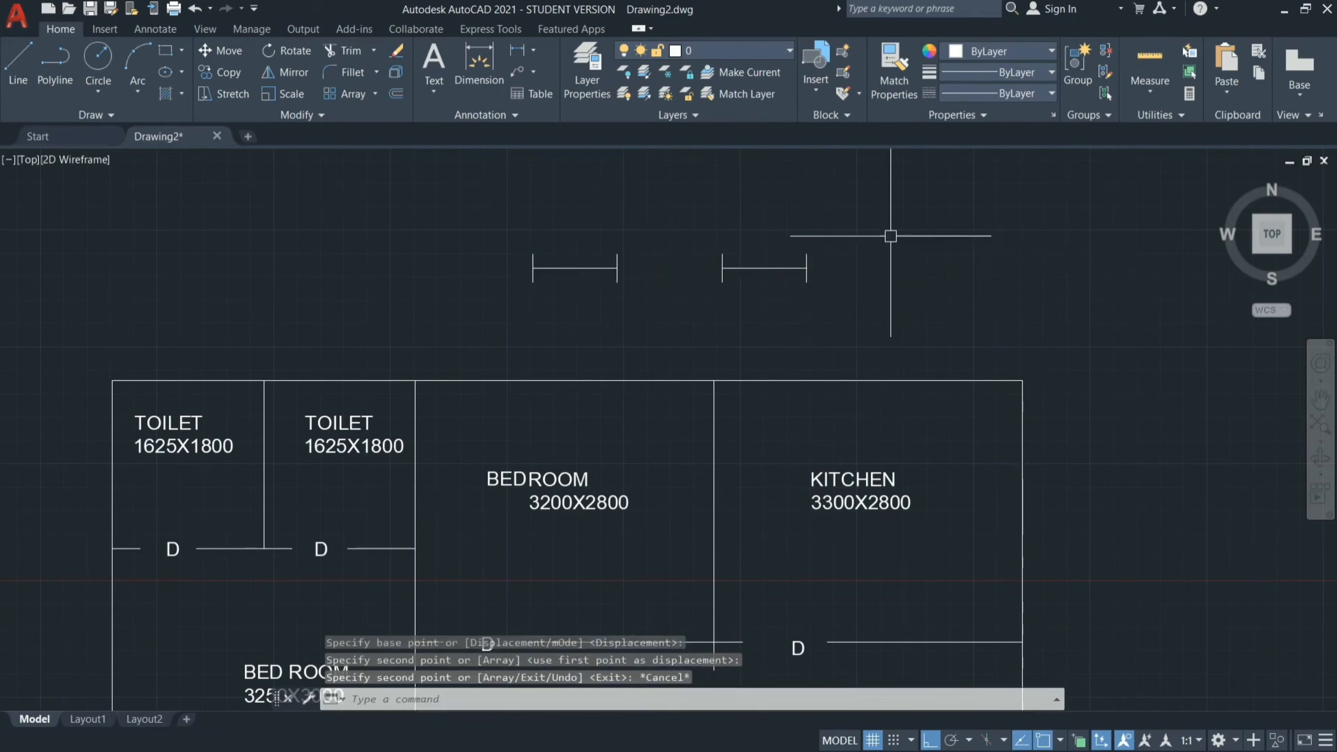
Rotate the copied window symbol 90° counterclockwise about the lower end of its right tick to make a vertical version.
{"action": "mouse_move", "coordinate": [838, 243]}
{"action": "left_mouse_down"}
{"action": "mouse_move", "coordinate": [731, 264]}
{"action": "mouse_move", "coordinate": [656, 248]}
{"action": "left_mouse_up"}
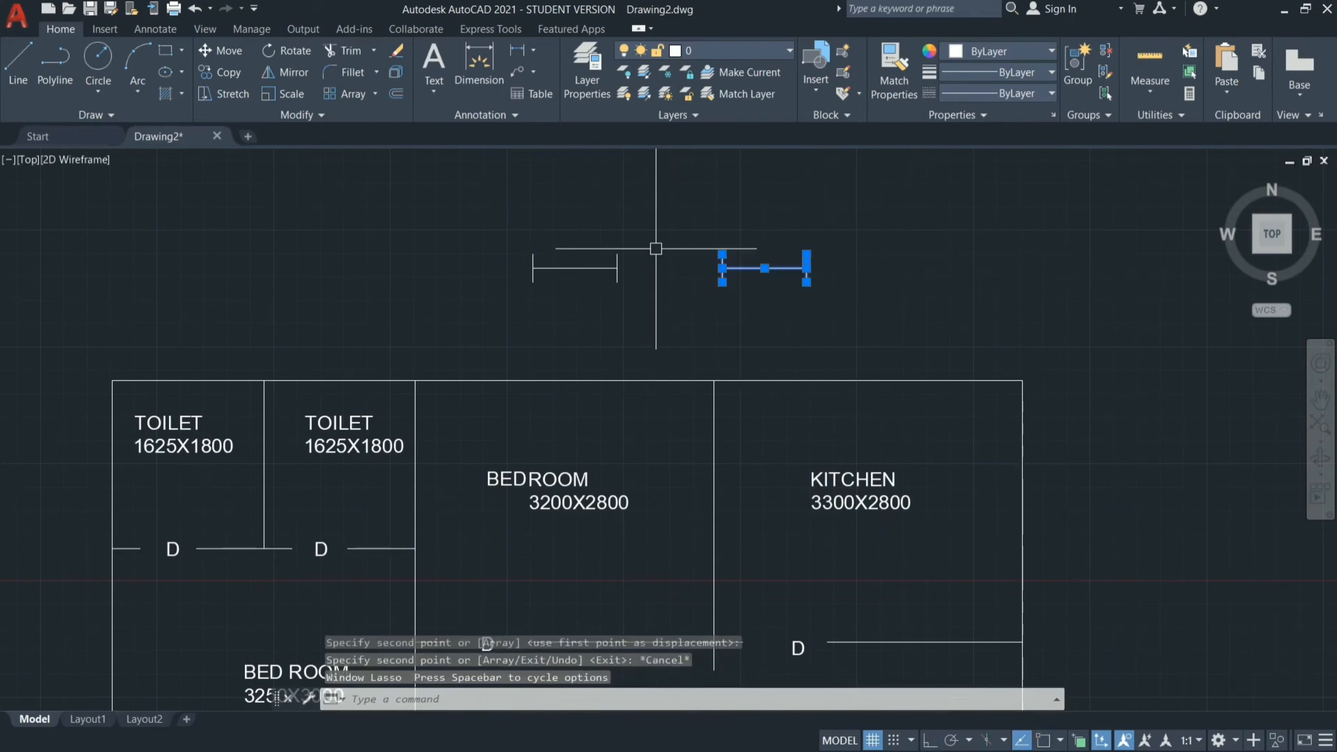
{"action": "type", "text": "CO"}
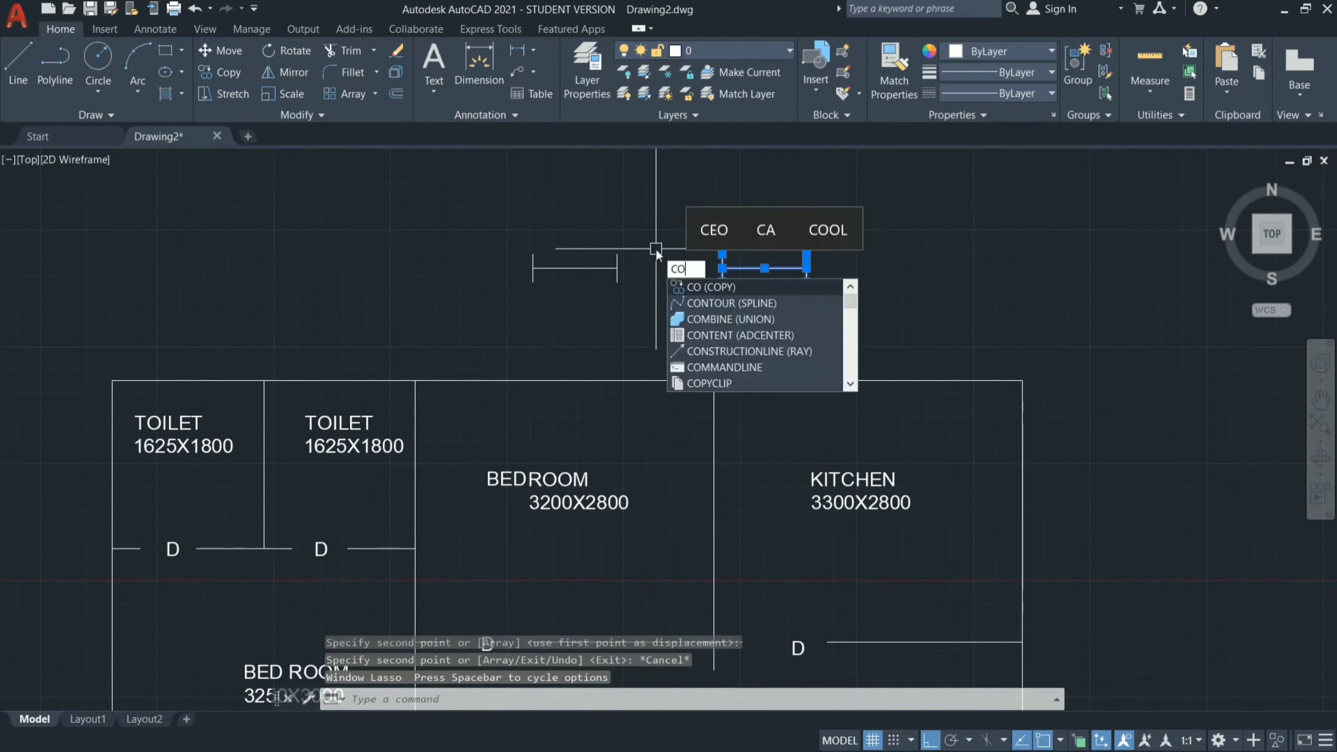
{"action": "key", "text": "BackSpace"}
{"action": "key", "text": "BackSpace"}
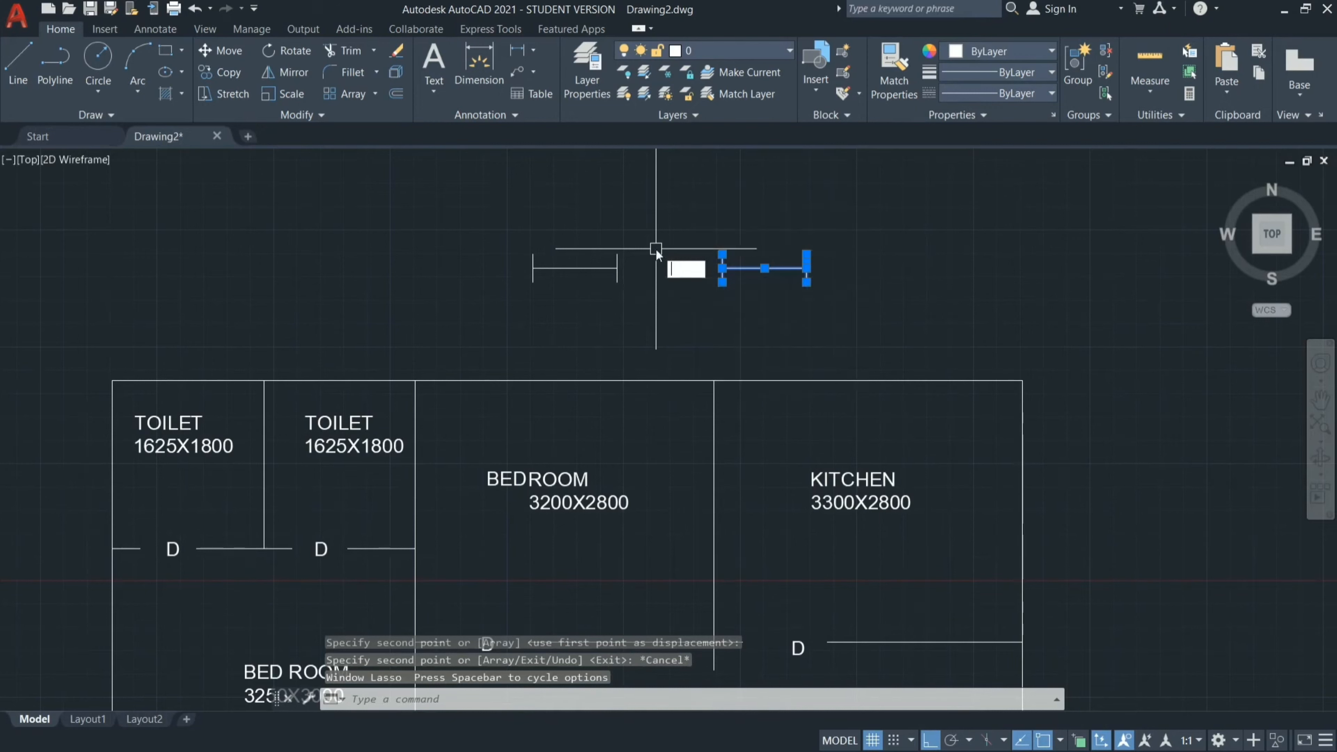
{"action": "type", "text": "RO"}
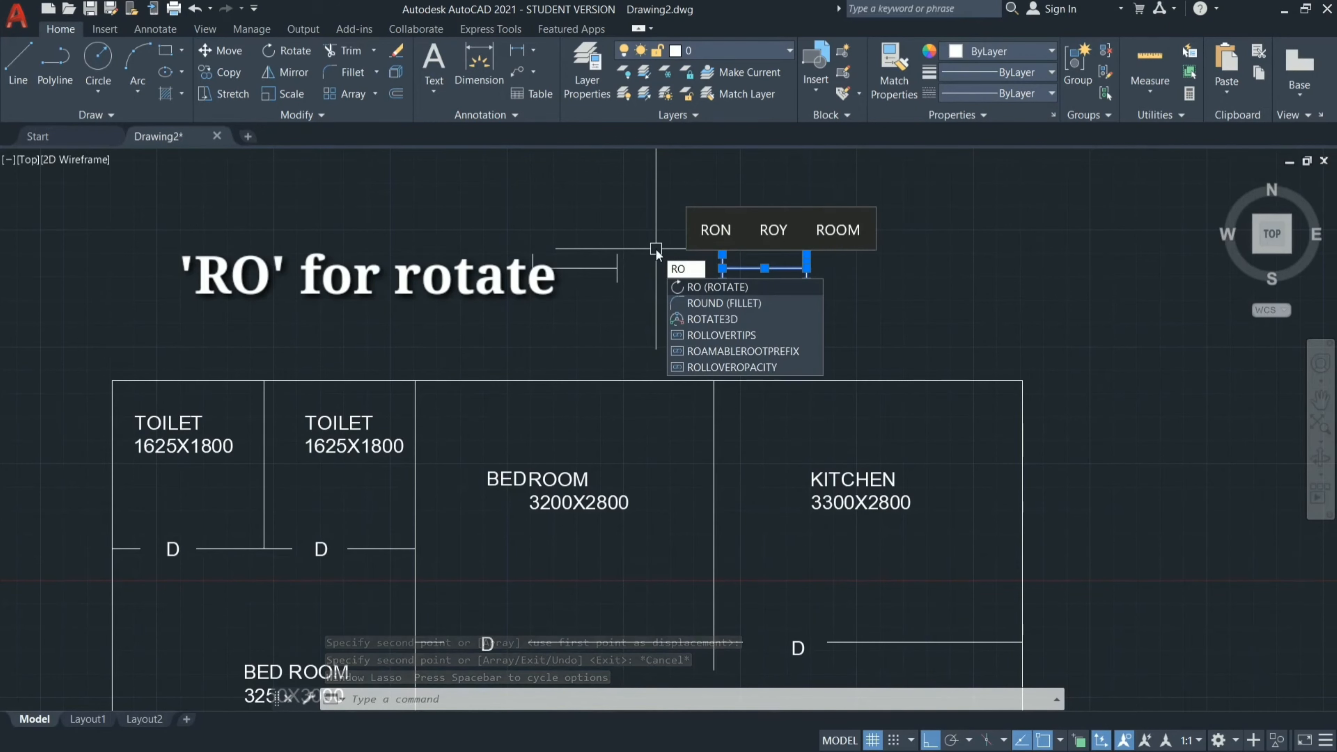
{"action": "key", "text": "Return"}
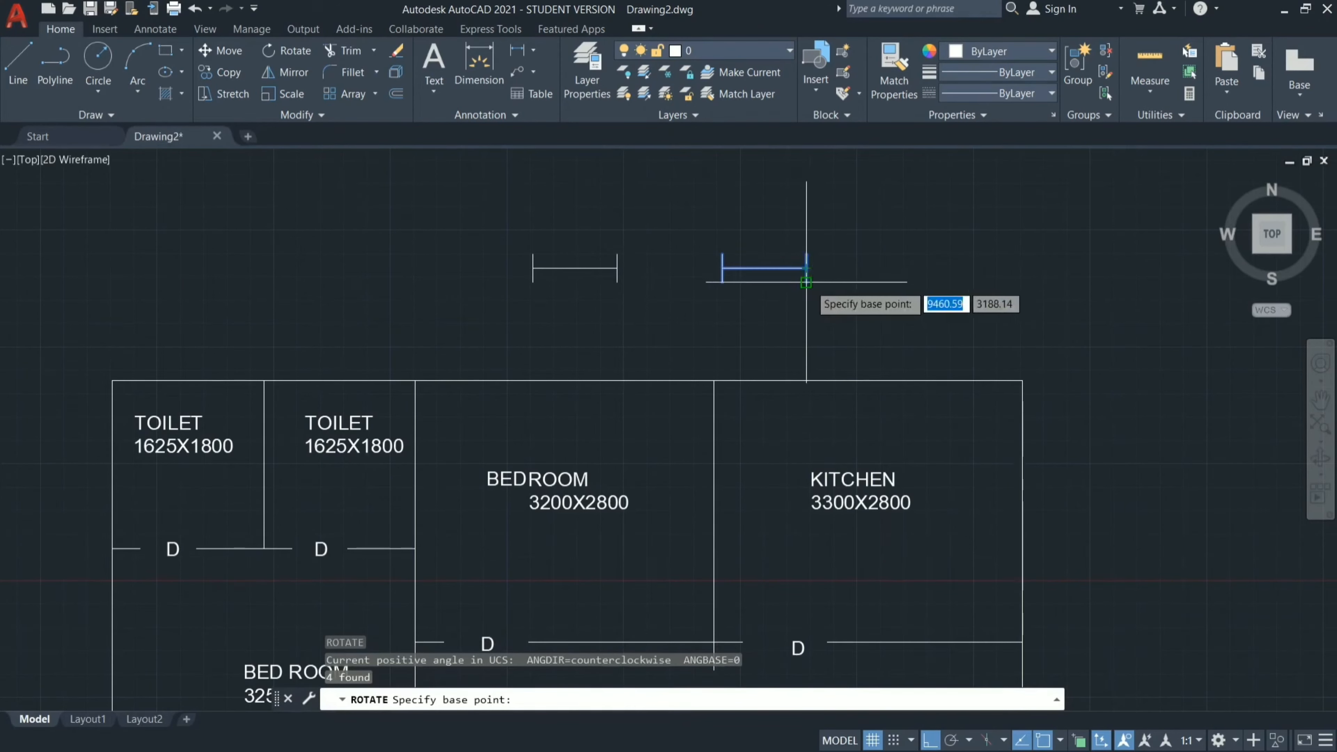
{"action": "left_click", "coordinate": [806, 283]}
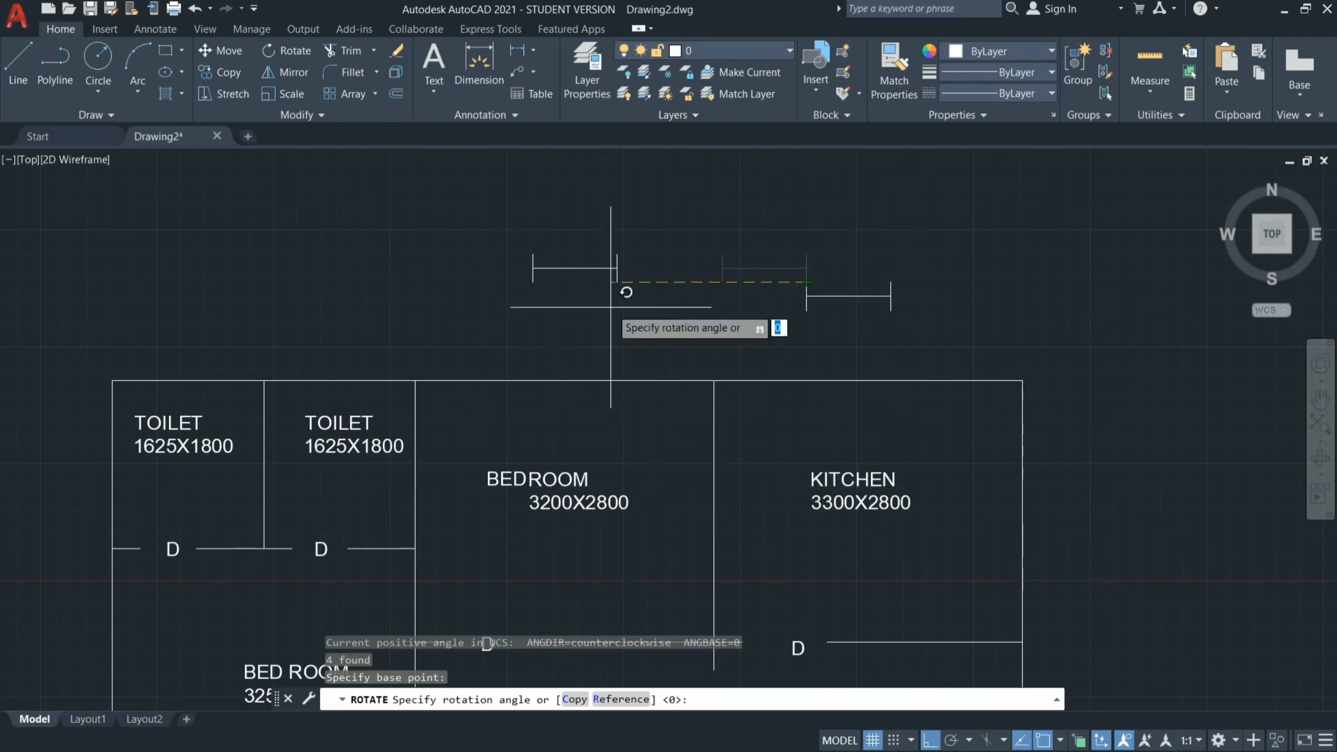
{"action": "left_click", "coordinate": [875, 196]}
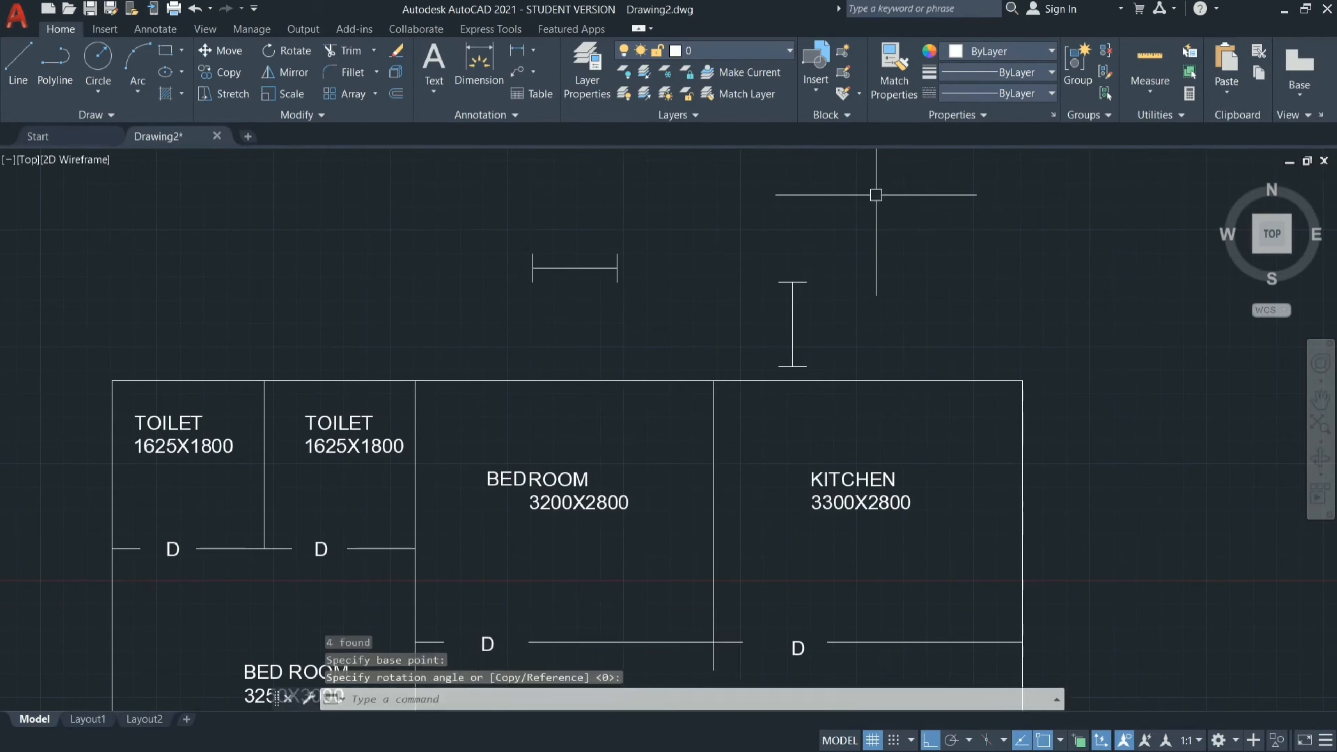
Copy the horizontal window symbol by its midpoint onto the middle of the top walls of the 3200X2800 bedroom and the kitchen.
{"action": "mouse_move", "coordinate": [638, 187]}
{"action": "left_mouse_down"}
{"action": "mouse_move", "coordinate": [647, 298]}
{"action": "mouse_move", "coordinate": [517, 175]}
{"action": "left_mouse_up"}
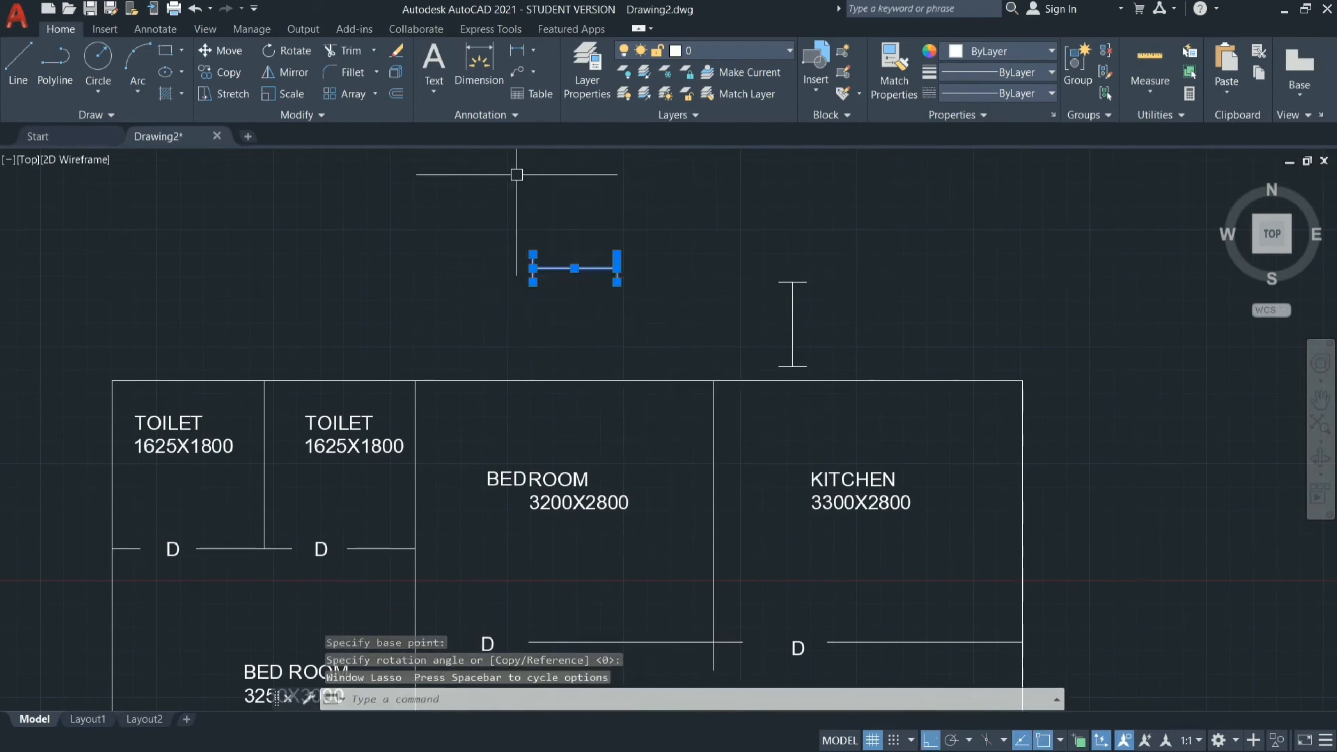
{"action": "type", "text": "o"}
{"action": "key", "text": "Return"}
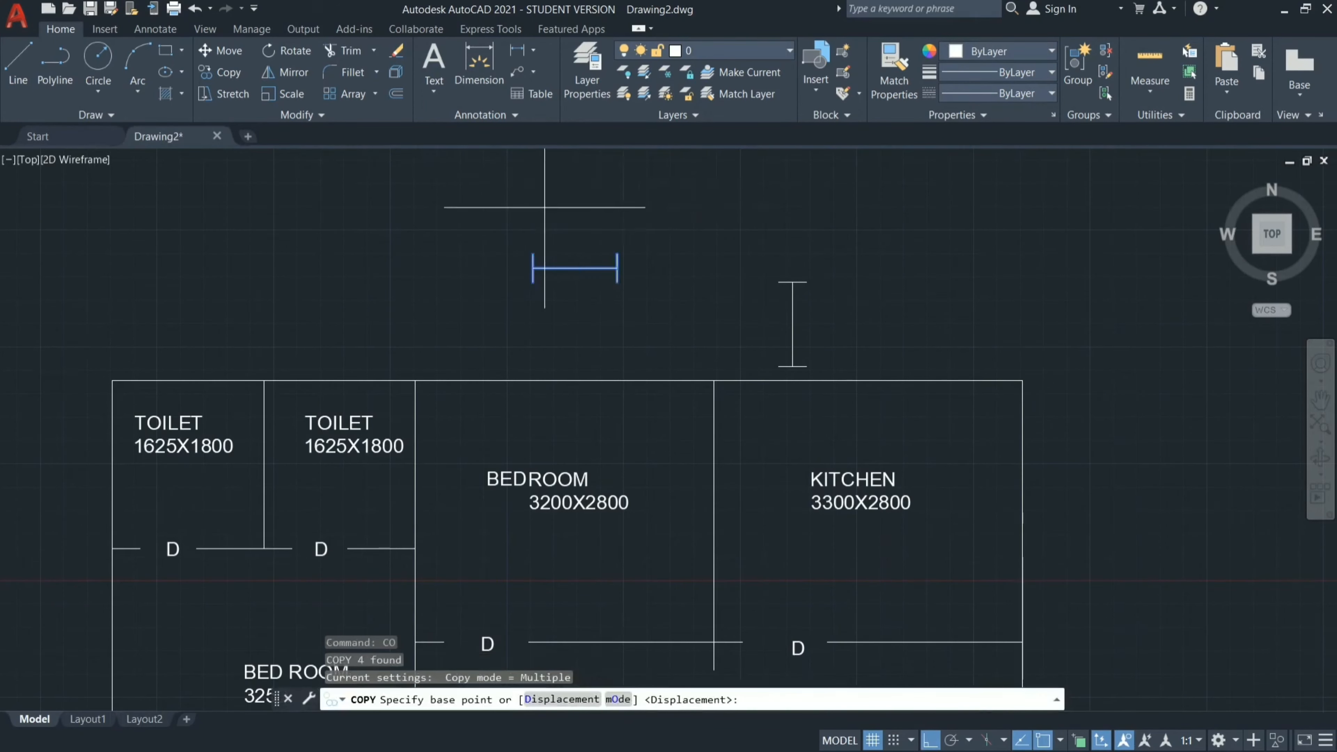
{"action": "left_click", "coordinate": [574, 261]}
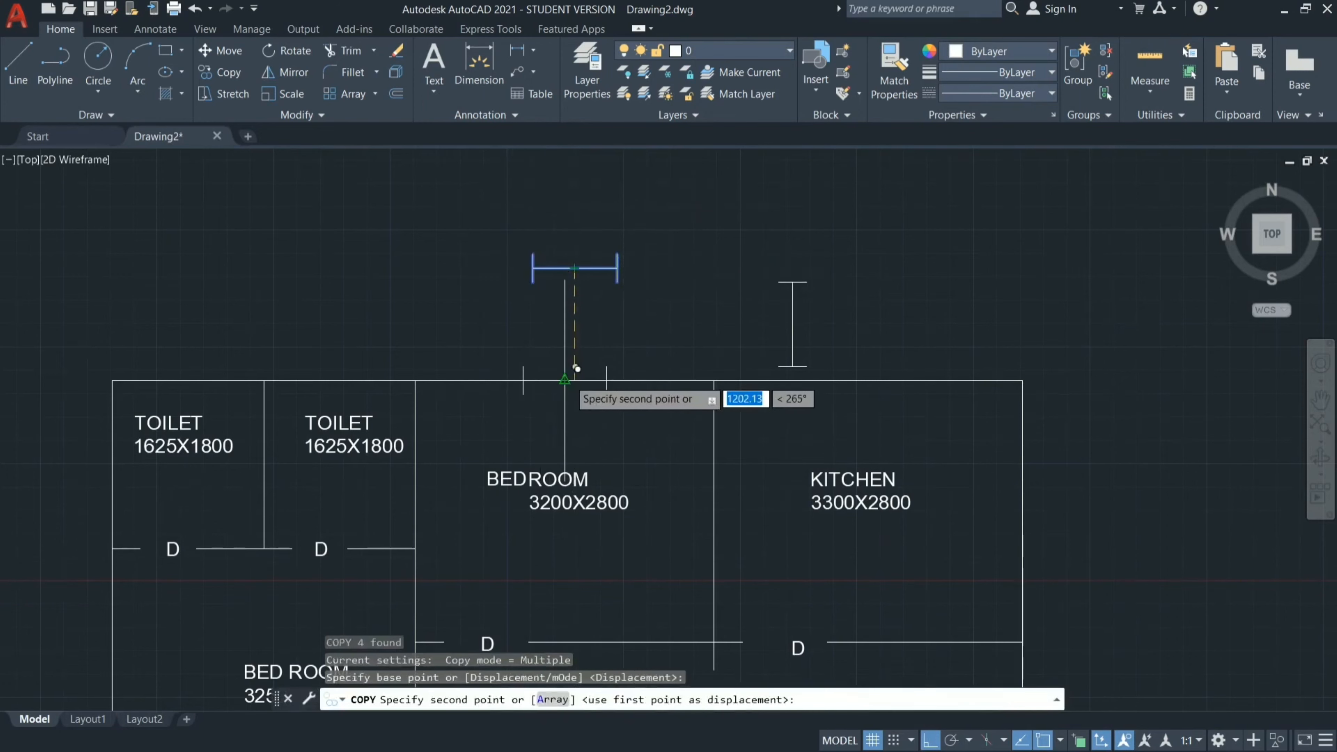
{"action": "left_click", "coordinate": [564, 380]}
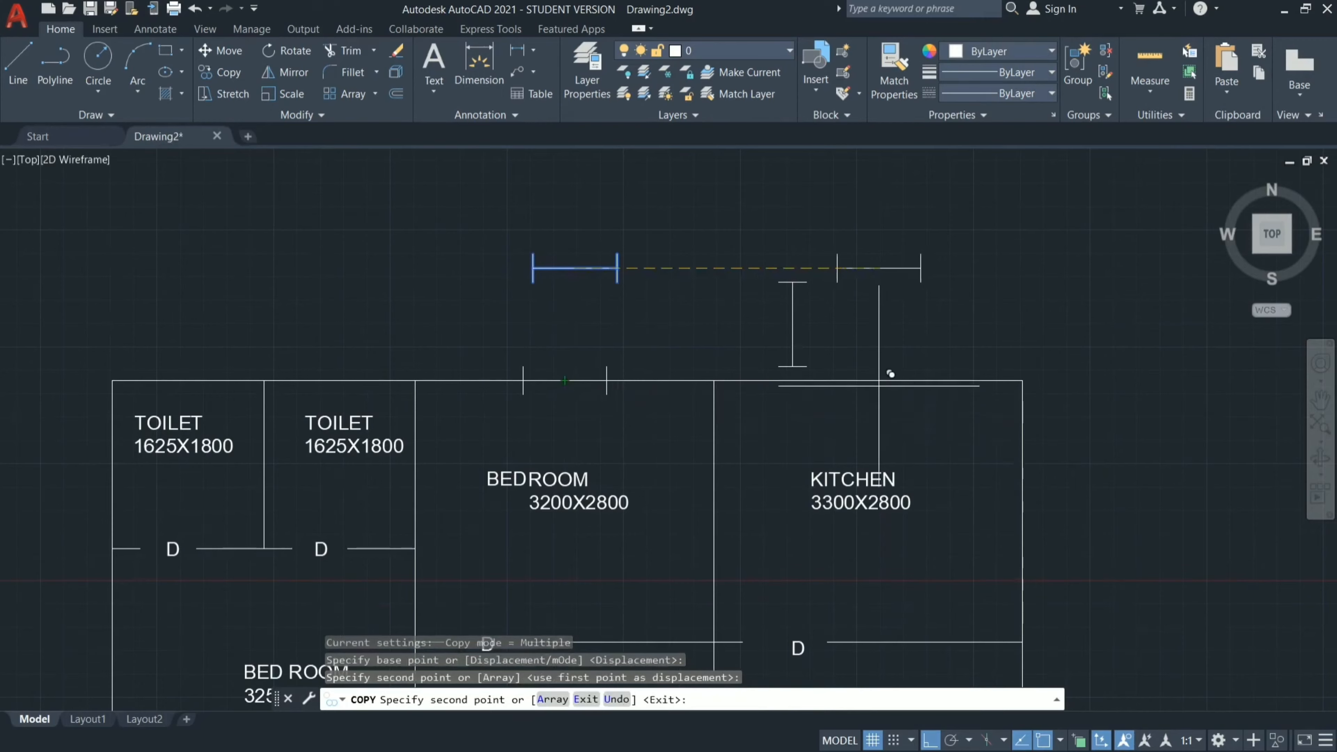
{"action": "scroll", "coordinate": [914, 263], "scroll_direction": "down", "scroll_amount": 5}
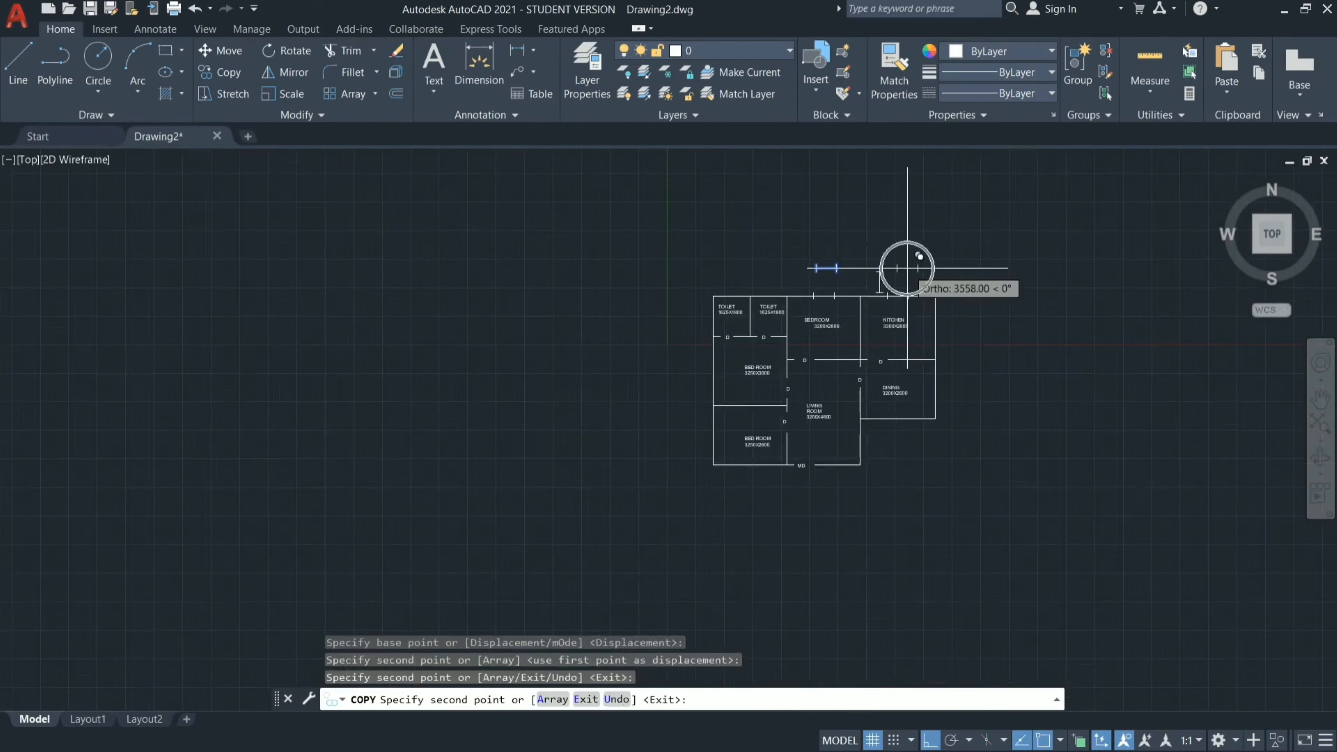
Place another copy of the window symbol at the middle of the 3250X2600 bedroom's bottom wall.
{"action": "scroll", "coordinate": [787, 284], "scroll_direction": "up", "scroll_amount": 7}
{"action": "scroll", "coordinate": [779, 290], "scroll_direction": "down", "scroll_amount": 4}
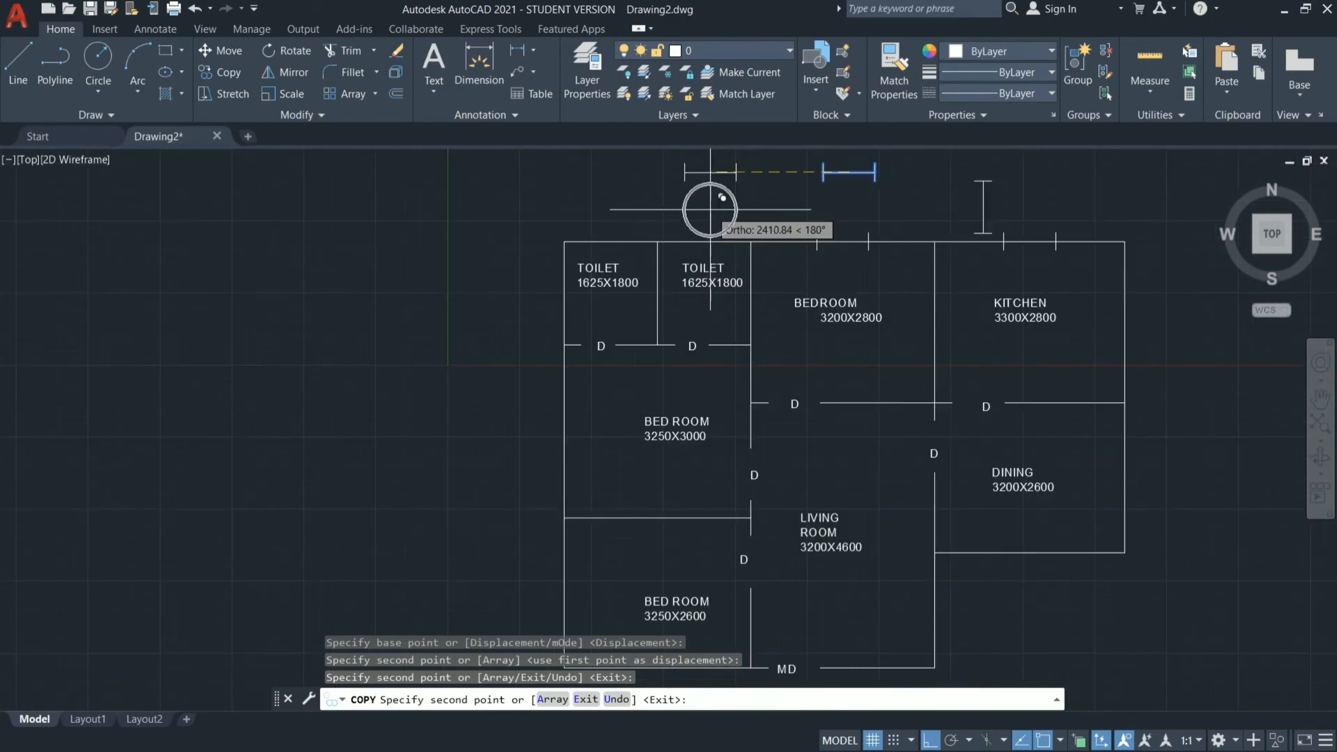
{"action": "scroll", "coordinate": [785, 406], "scroll_direction": "down", "scroll_amount": 4}
{"action": "scroll", "coordinate": [756, 517], "scroll_direction": "up", "scroll_amount": 8}
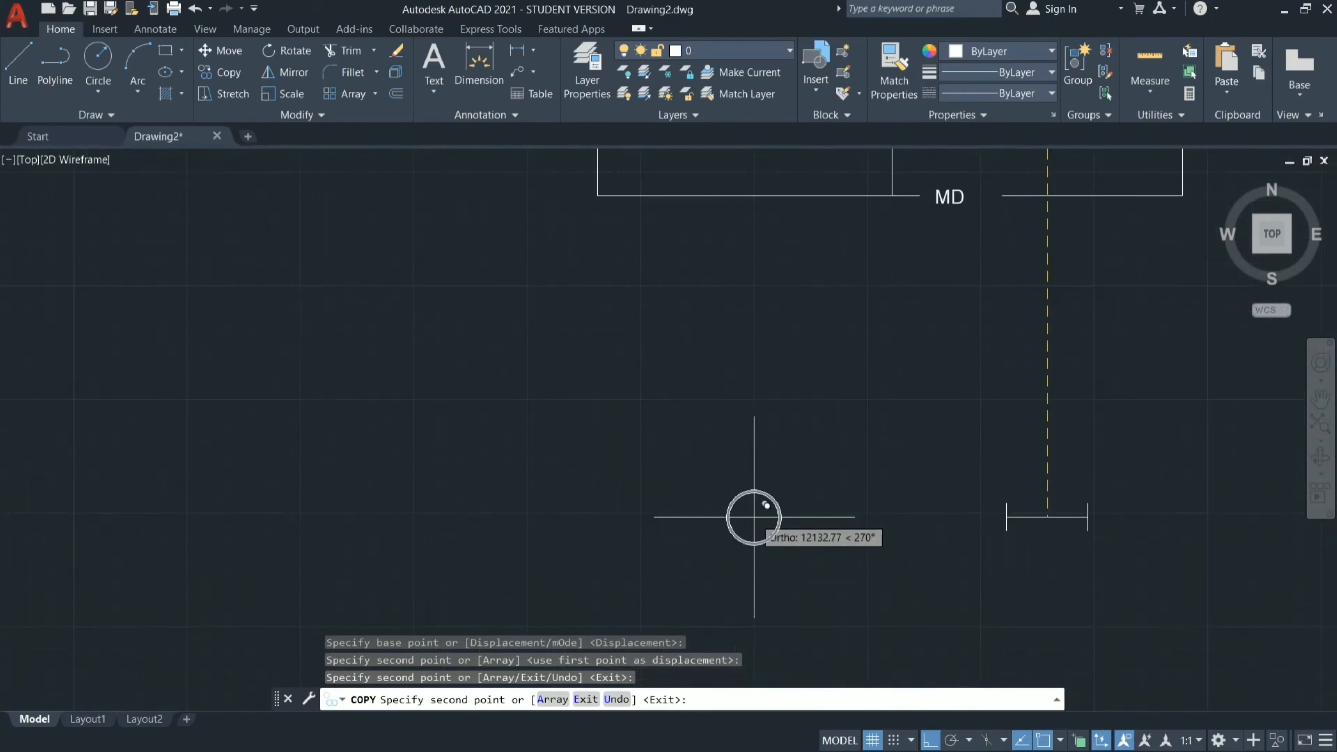
{"action": "left_click", "coordinate": [735, 196]}
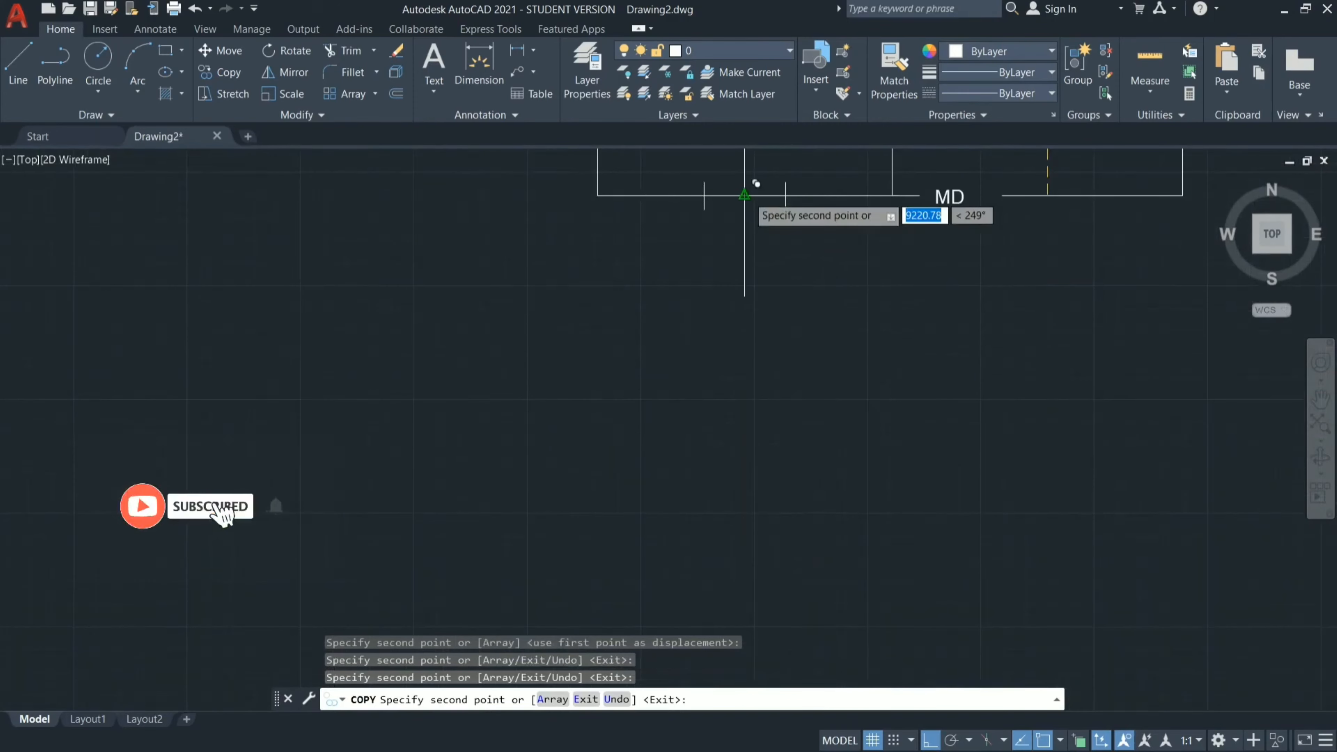
Place a copy of the window symbol at the middle of the dining room's bottom wall and finish copying.
{"action": "scroll", "coordinate": [867, 391], "scroll_direction": "down", "scroll_amount": 2}
{"action": "scroll", "coordinate": [821, 516], "scroll_direction": "down", "scroll_amount": 2}
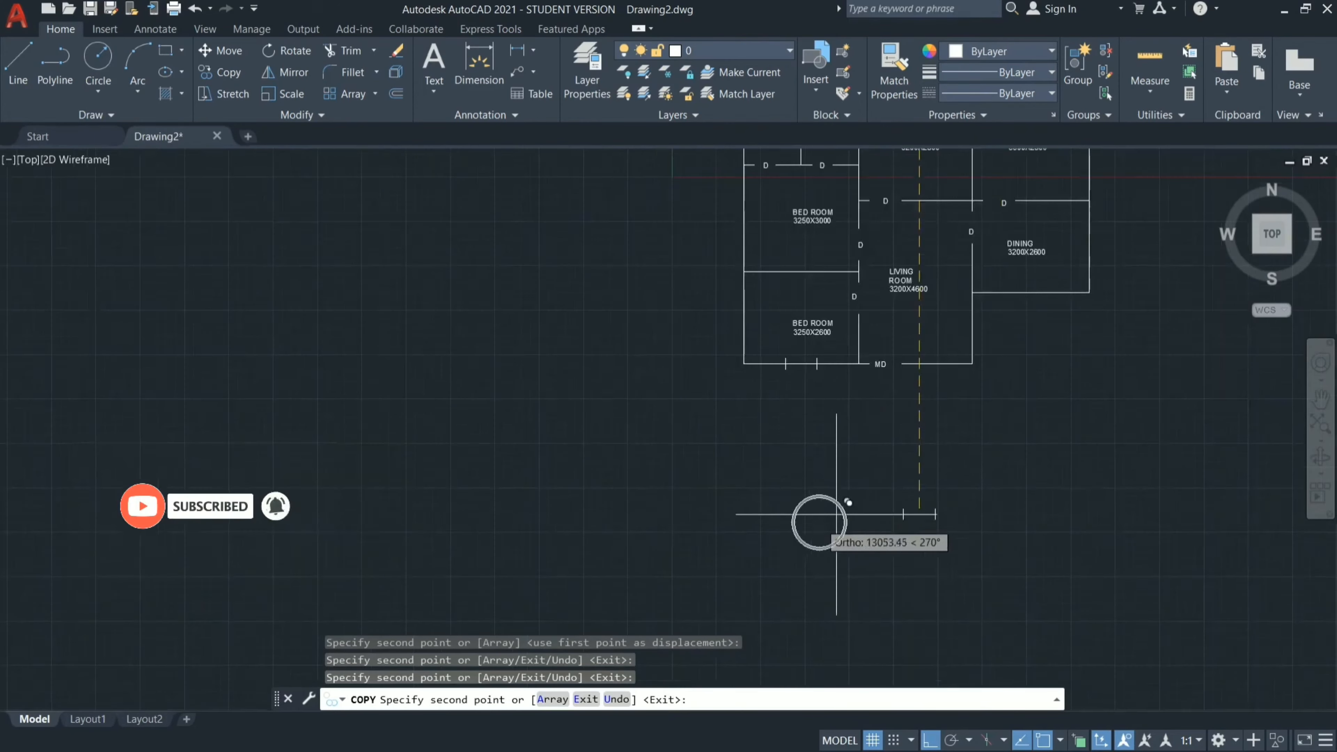
{"action": "scroll", "coordinate": [1075, 291], "scroll_direction": "up", "scroll_amount": 6}
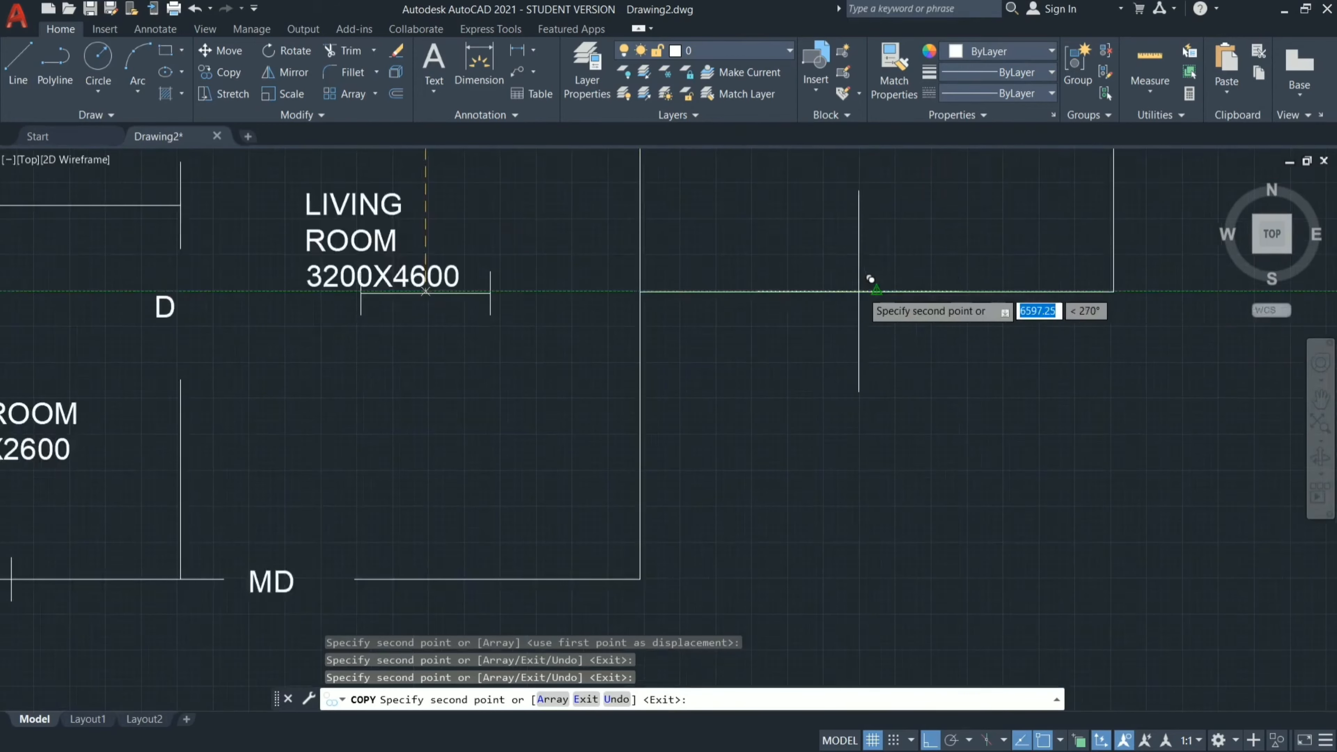
{"action": "left_click", "coordinate": [876, 291]}
{"action": "scroll", "coordinate": [875, 422], "scroll_direction": "up", "scroll_amount": 3}
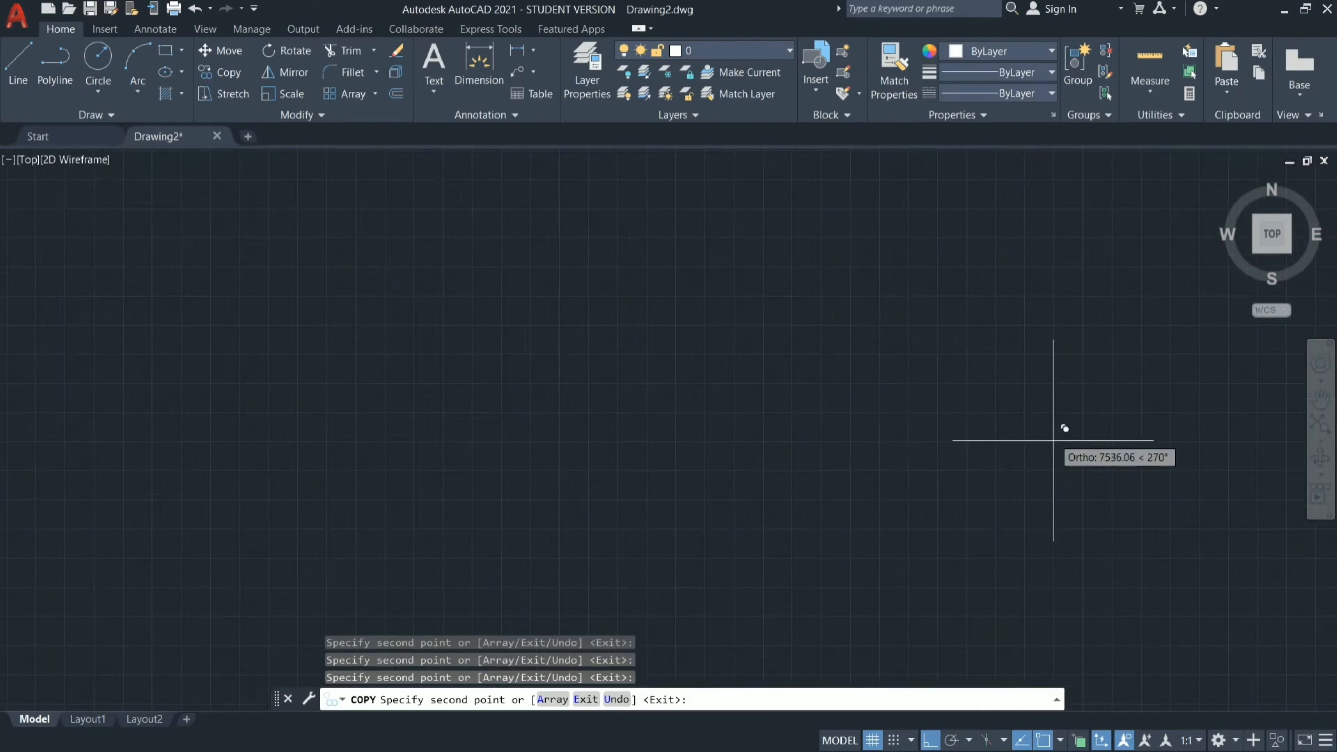
{"action": "scroll", "coordinate": [882, 379], "scroll_direction": "down", "scroll_amount": 3}
{"action": "scroll", "coordinate": [882, 379], "scroll_direction": "up", "scroll_amount": 3}
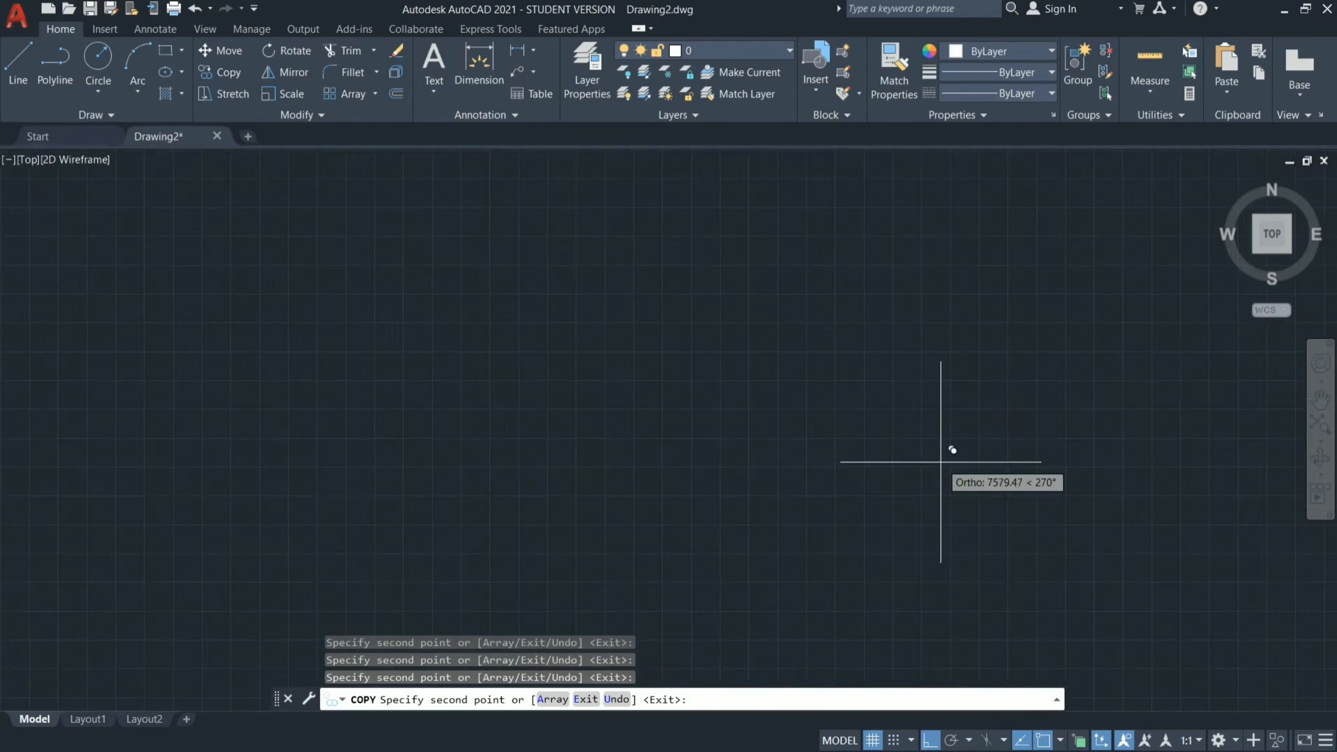
{"action": "key", "text": "Escape"}
{"action": "scroll", "coordinate": [941, 460], "scroll_direction": "down", "scroll_amount": 3}
{"action": "scroll", "coordinate": [941, 462], "scroll_direction": "down", "scroll_amount": 3}
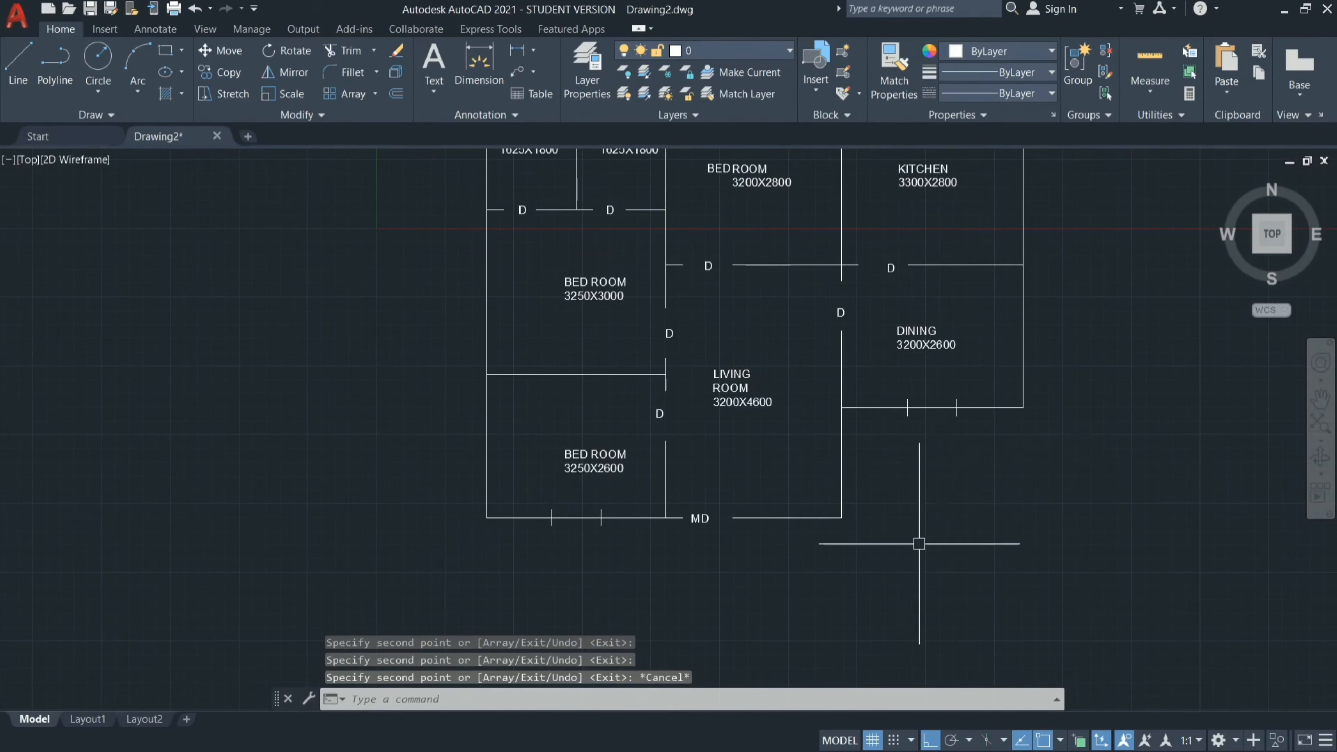
Zoom and pan around the main door corner of the plan, and bring the whole drawing back into view with Zoom All.
{"action": "scroll", "coordinate": [919, 511], "scroll_direction": "up", "scroll_amount": 2}
{"action": "scroll", "coordinate": [872, 493], "scroll_direction": "up", "scroll_amount": 3}
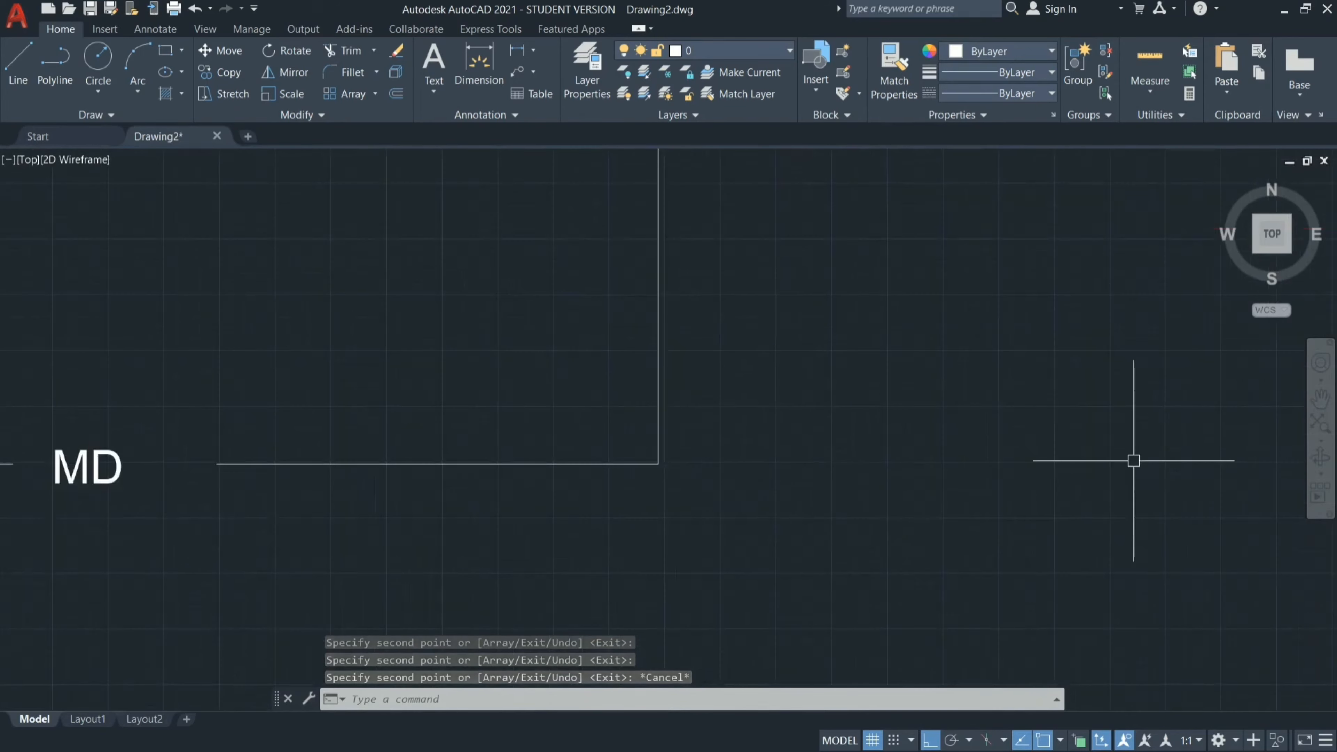
{"action": "left_click", "coordinate": [1321, 398]}
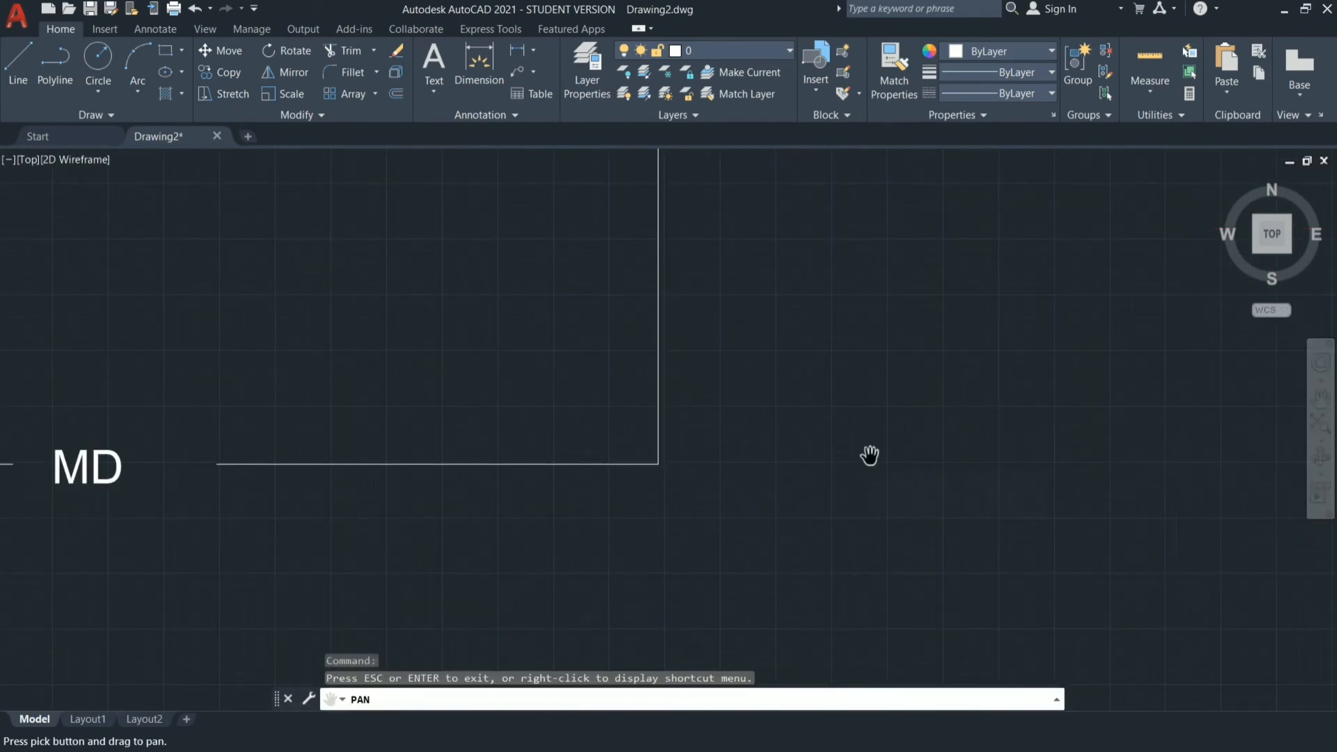
{"action": "scroll", "coordinate": [870, 455], "scroll_direction": "up", "scroll_amount": 3}
{"action": "left_click_drag", "start_coordinate": [472, 425], "coordinate": [379, 456]}
{"action": "key", "text": "Escape"}
{"action": "key", "text": "Escape"}
{"action": "key", "text": "Escape"}
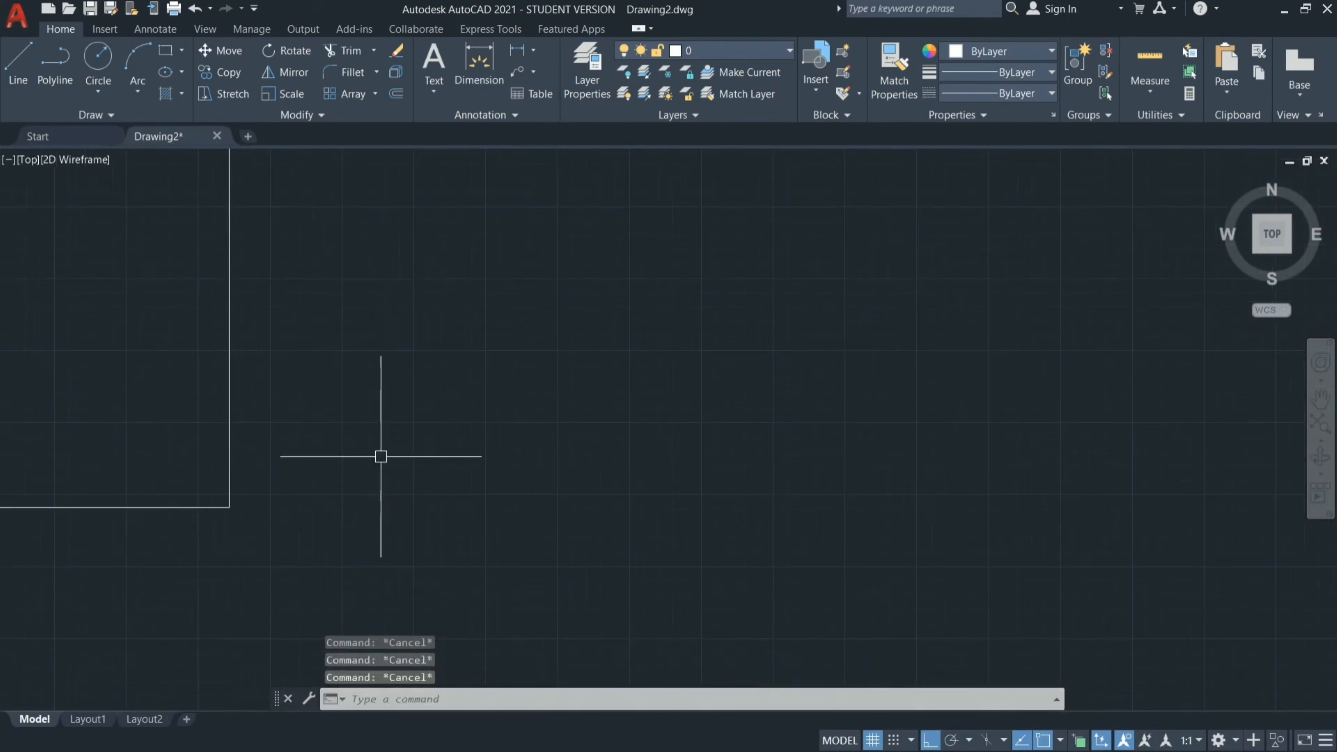
{"action": "type", "text": "Z"}
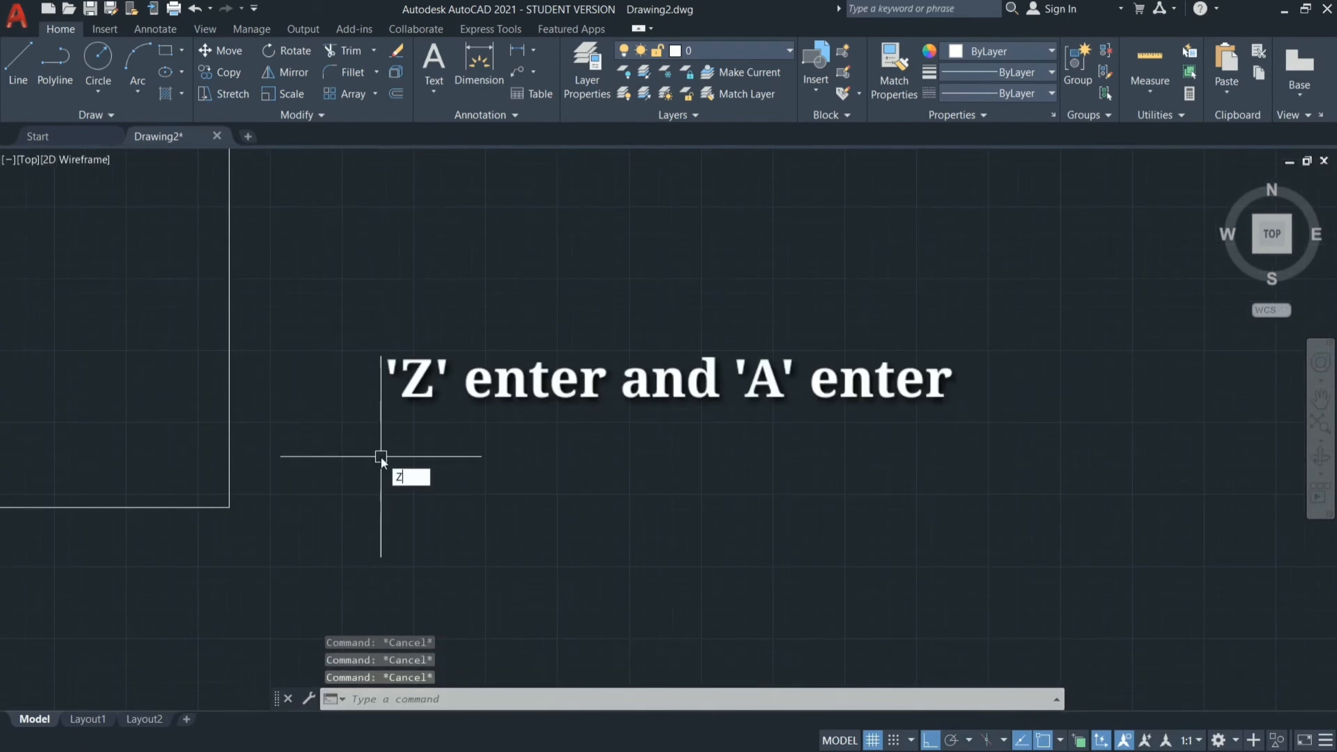
{"action": "key", "text": "Return"}
{"action": "type", "text": "A"}
{"action": "key", "text": "Return"}
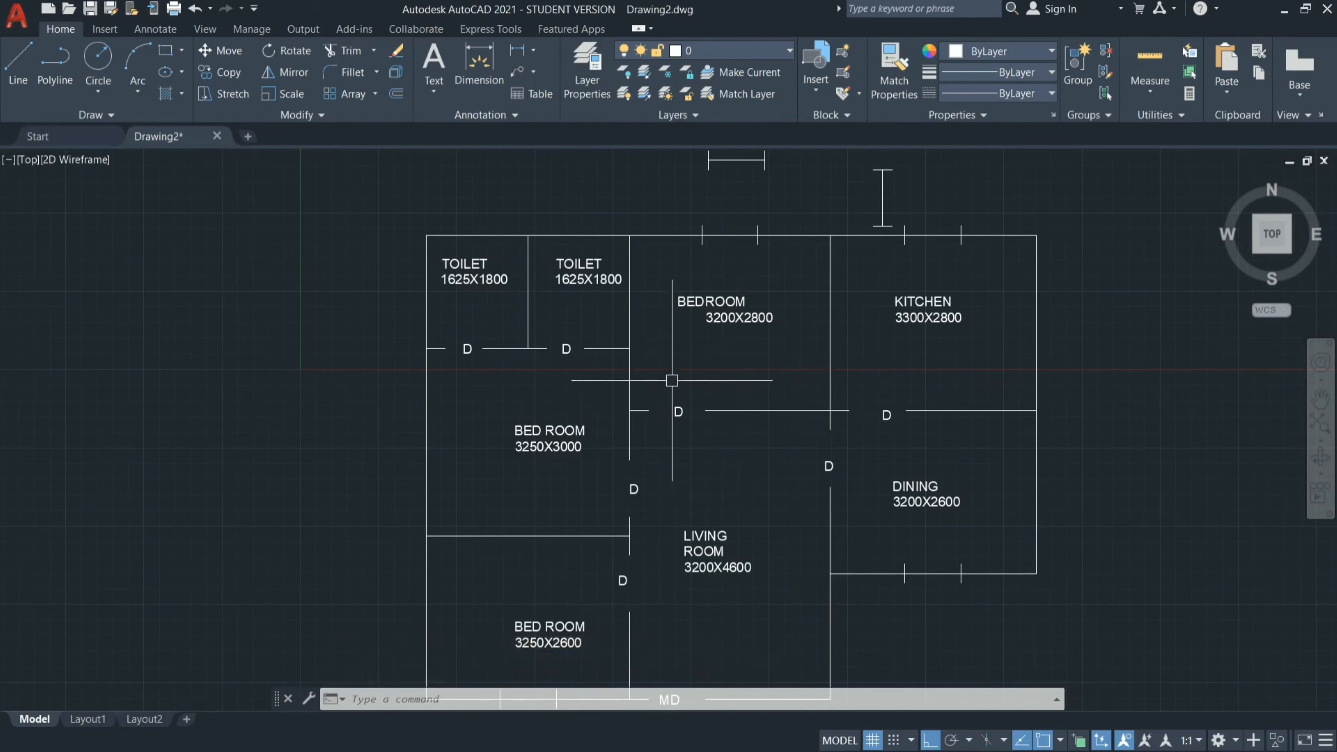
Copy the vertical window symbol by its midpoint onto the middle of the kitchen's and the dining room's right walls.
{"action": "left_click", "coordinate": [895, 158]}
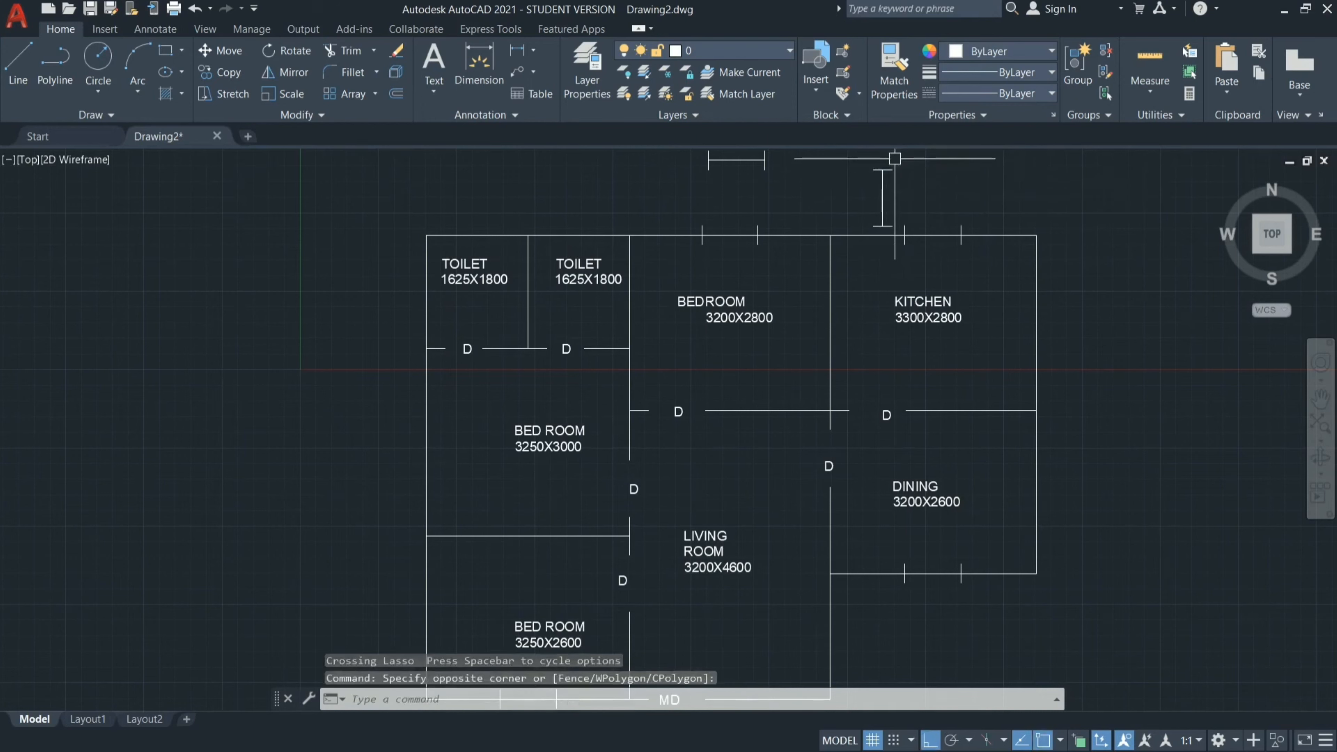
{"action": "mouse_move", "coordinate": [868, 158]}
{"action": "left_mouse_down"}
{"action": "mouse_move", "coordinate": [876, 204]}
{"action": "mouse_move", "coordinate": [909, 220]}
{"action": "mouse_move", "coordinate": [901, 238]}
{"action": "left_mouse_up"}
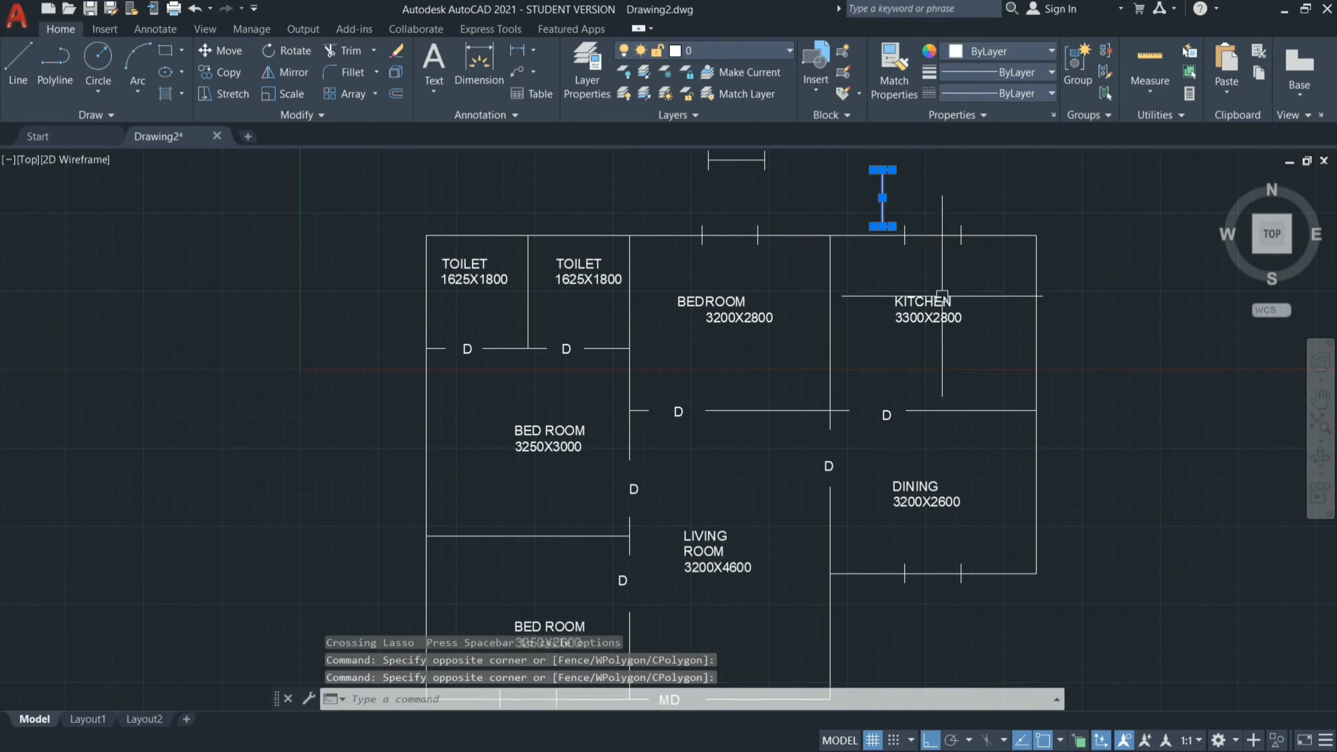
{"action": "type", "text": "co"}
{"action": "key", "text": "Return"}
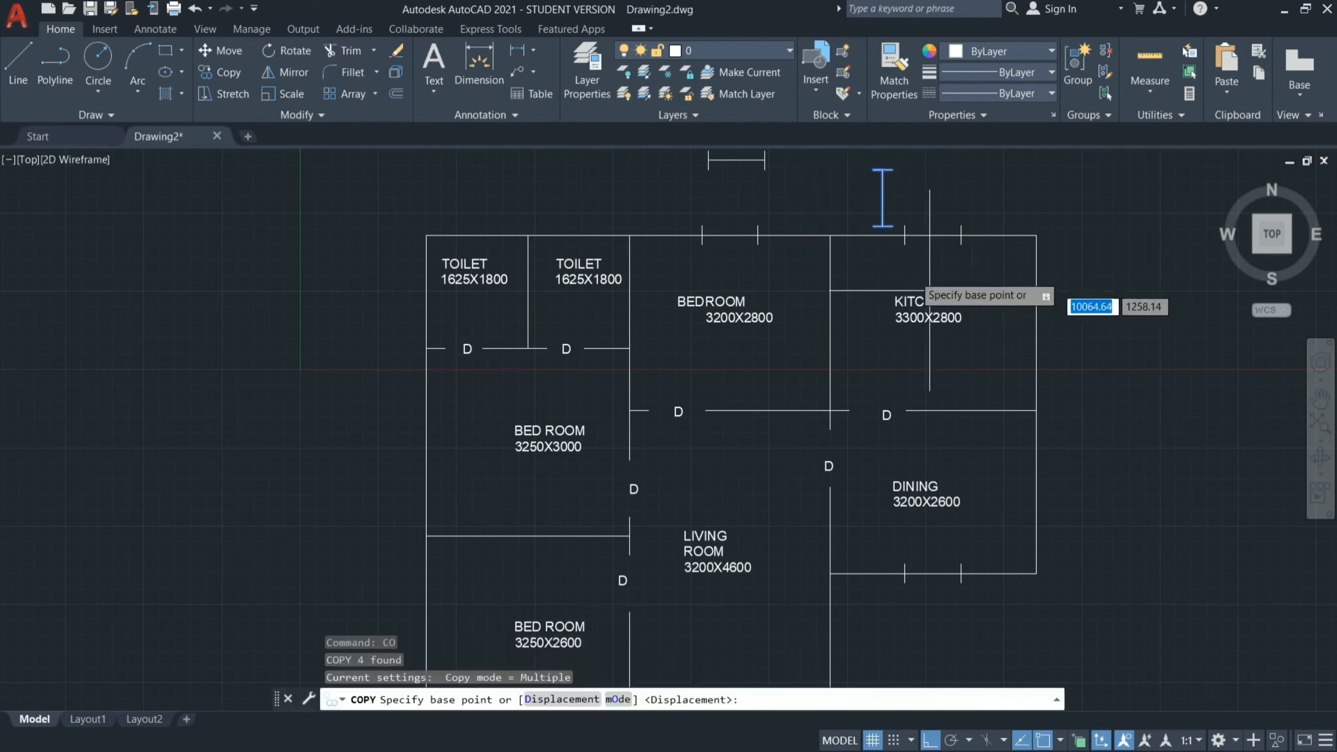
{"action": "left_click", "coordinate": [882, 197]}
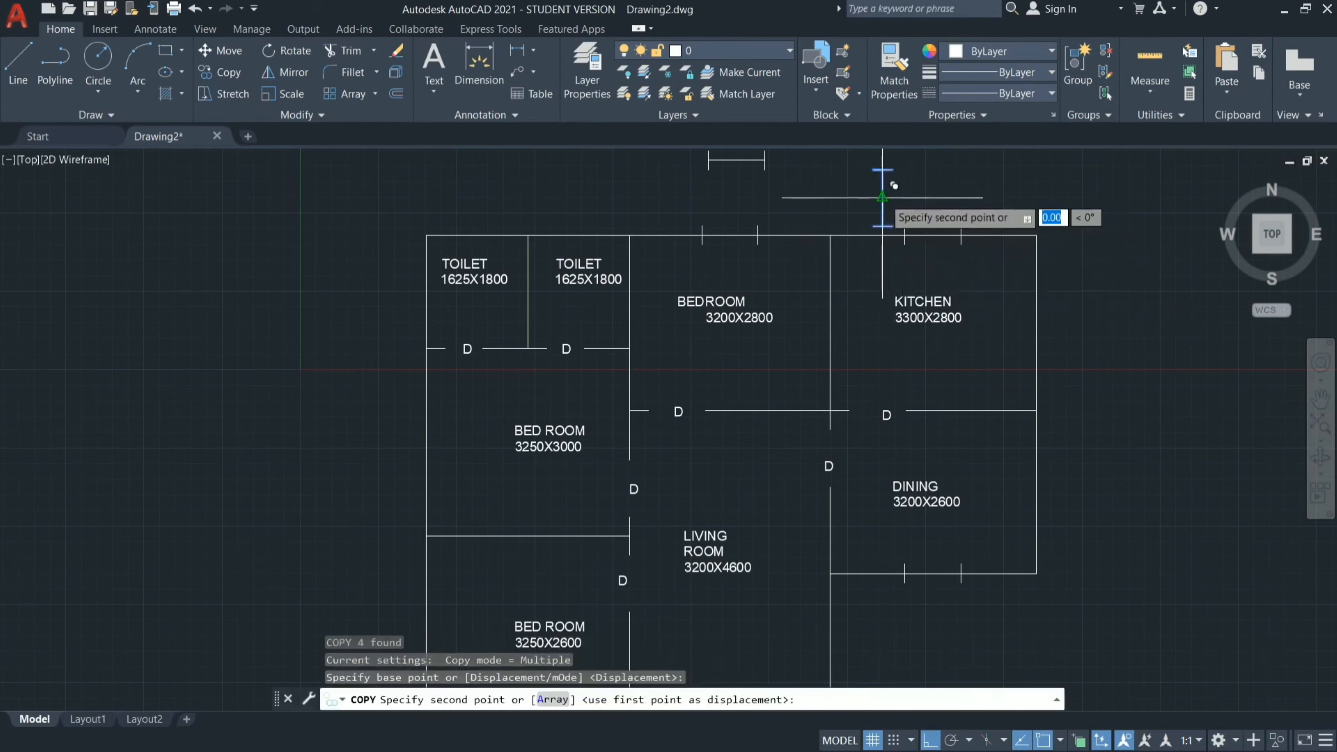
{"action": "left_click", "coordinate": [1048, 311]}
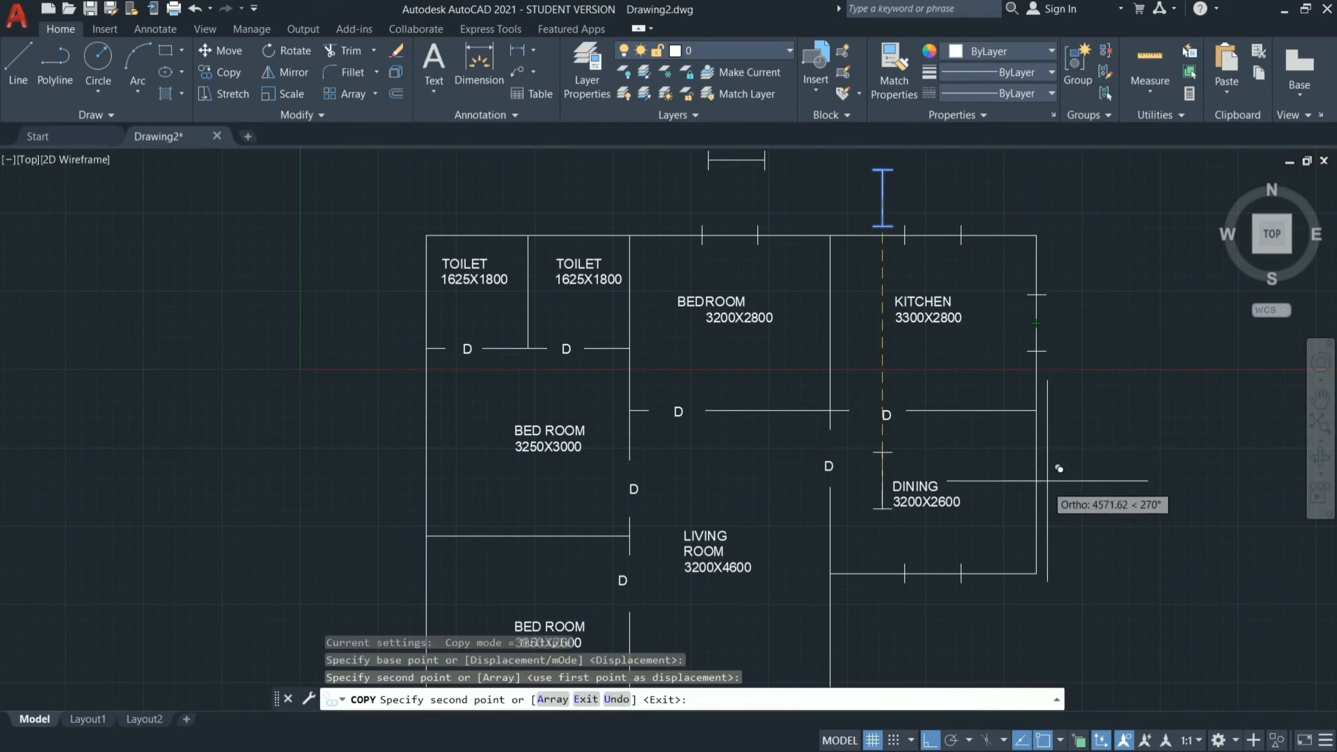
{"action": "left_click", "coordinate": [1040, 490]}
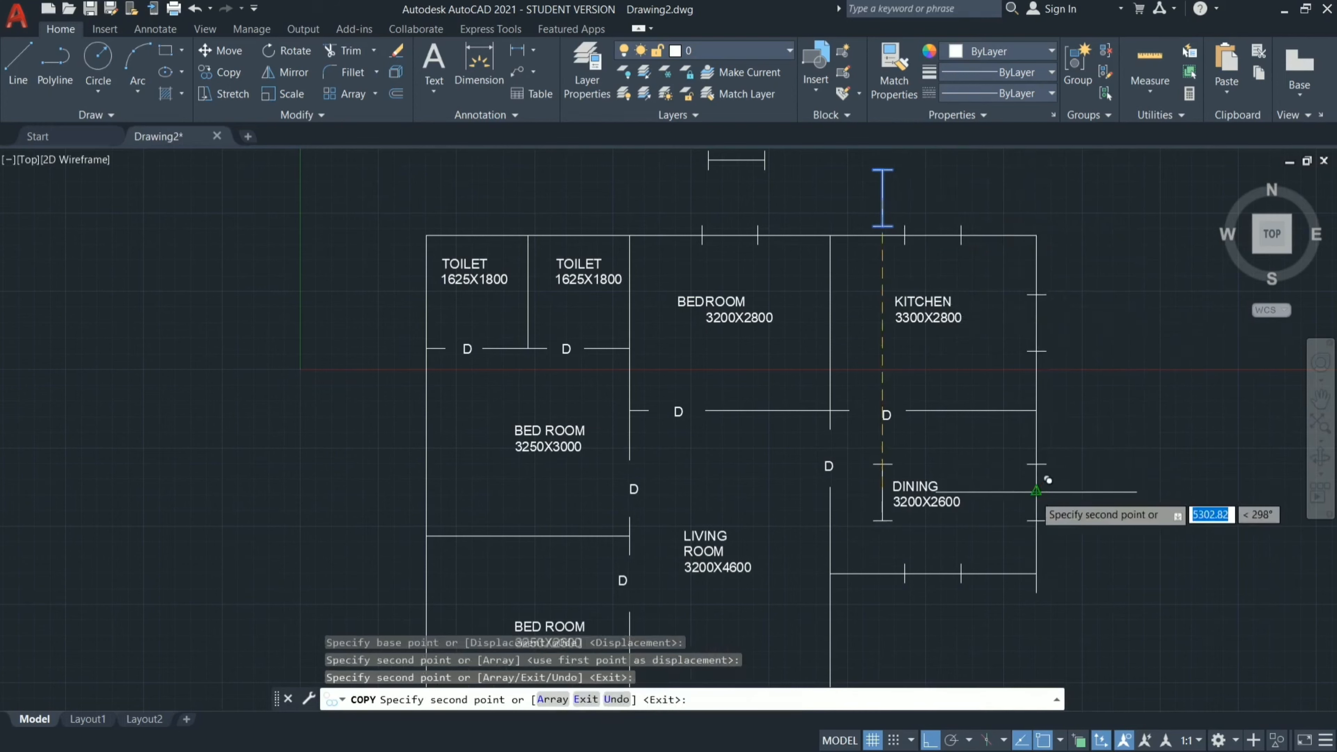
Place further copies at the middle of the left walls of the 3250X3000 and 3250X2600 bedrooms and finish copying.
{"action": "left_click", "coordinate": [426, 443]}
{"action": "scroll", "coordinate": [540, 312], "scroll_direction": "down", "scroll_amount": 4}
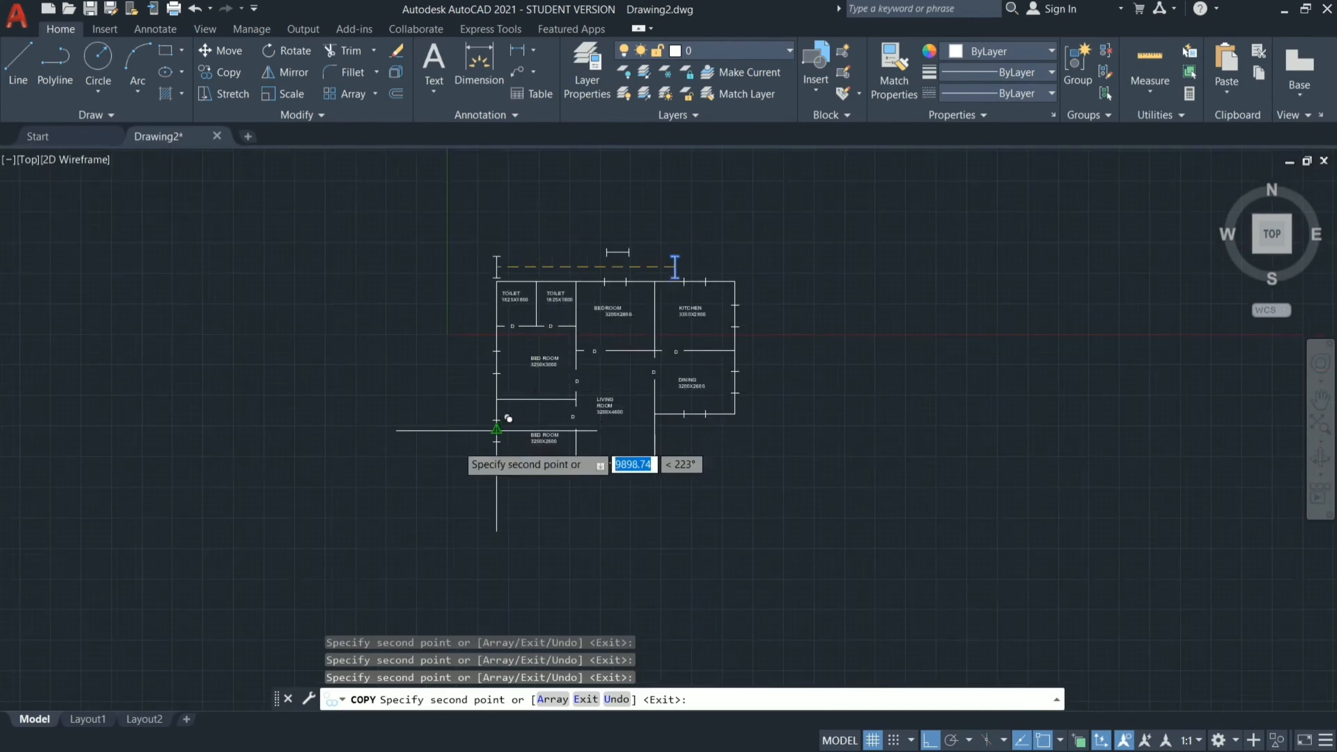
{"action": "scroll", "coordinate": [539, 374], "scroll_direction": "up", "scroll_amount": 4}
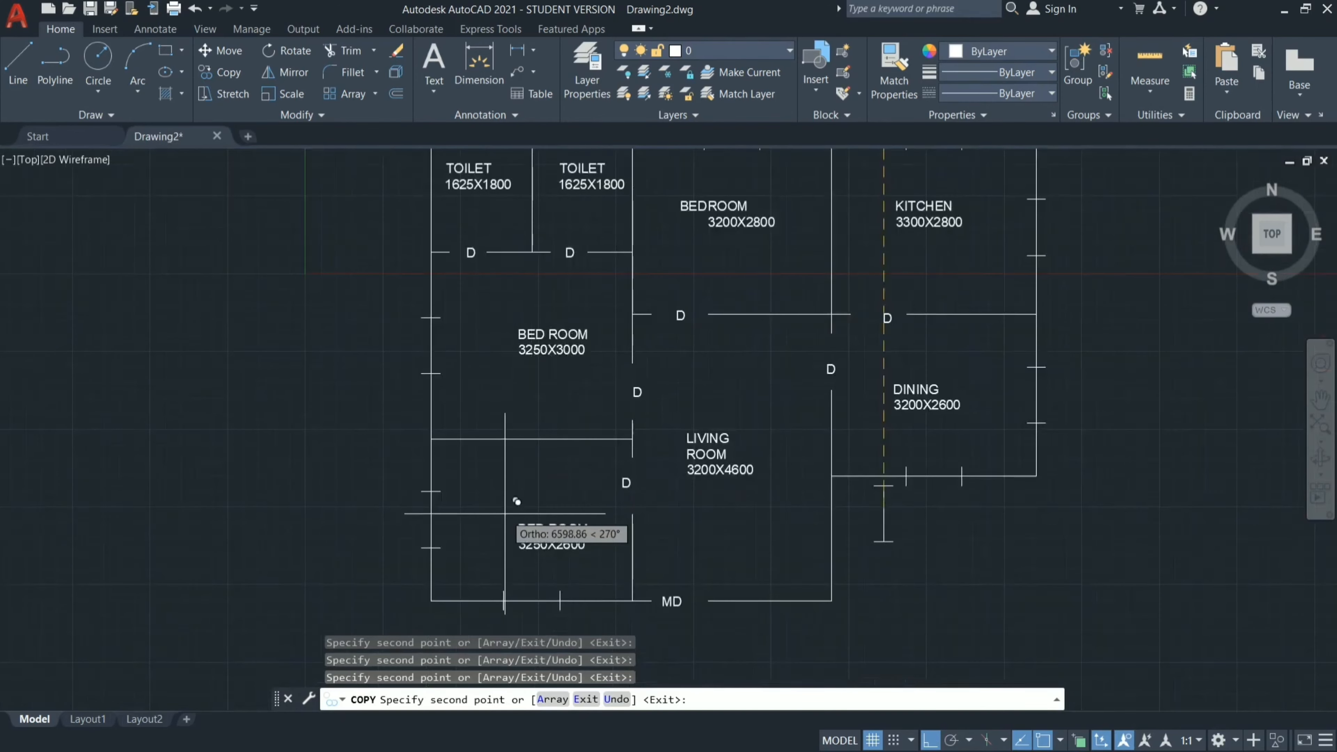
{"action": "scroll", "coordinate": [517, 501], "scroll_direction": "down", "scroll_amount": 3}
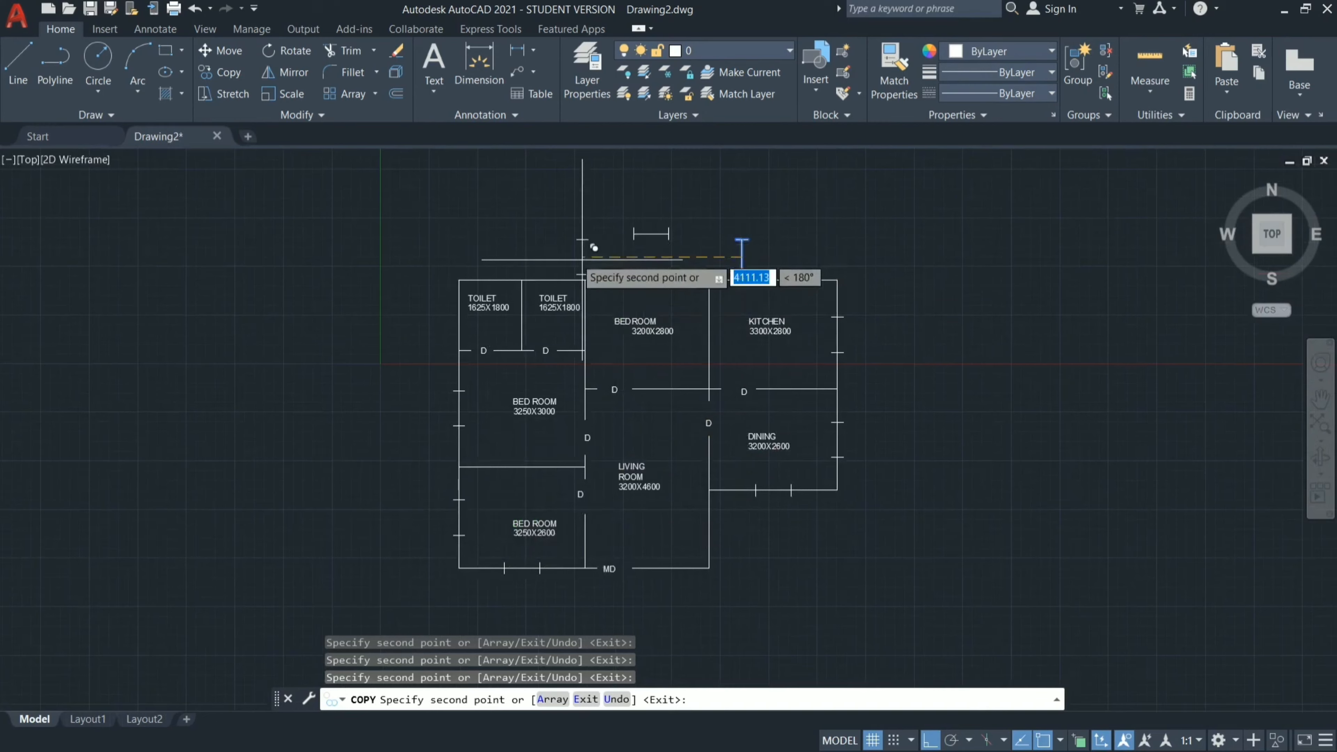
{"action": "key", "text": "Escape"}
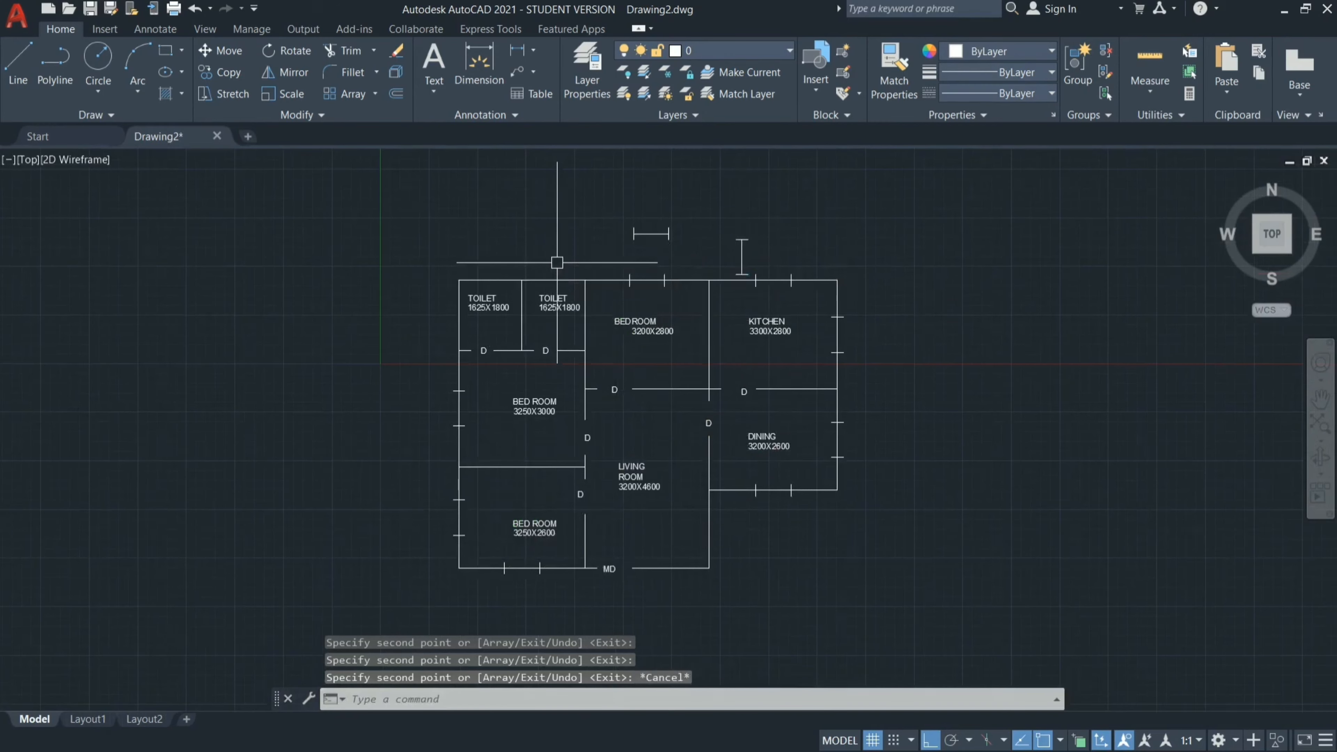
Draw a 600 horizontal line above the toilets with a 150 tick going up from its right end.
{"action": "scroll", "coordinate": [557, 262], "scroll_direction": "up", "scroll_amount": 2}
{"action": "scroll", "coordinate": [469, 283], "scroll_direction": "up", "scroll_amount": 2}
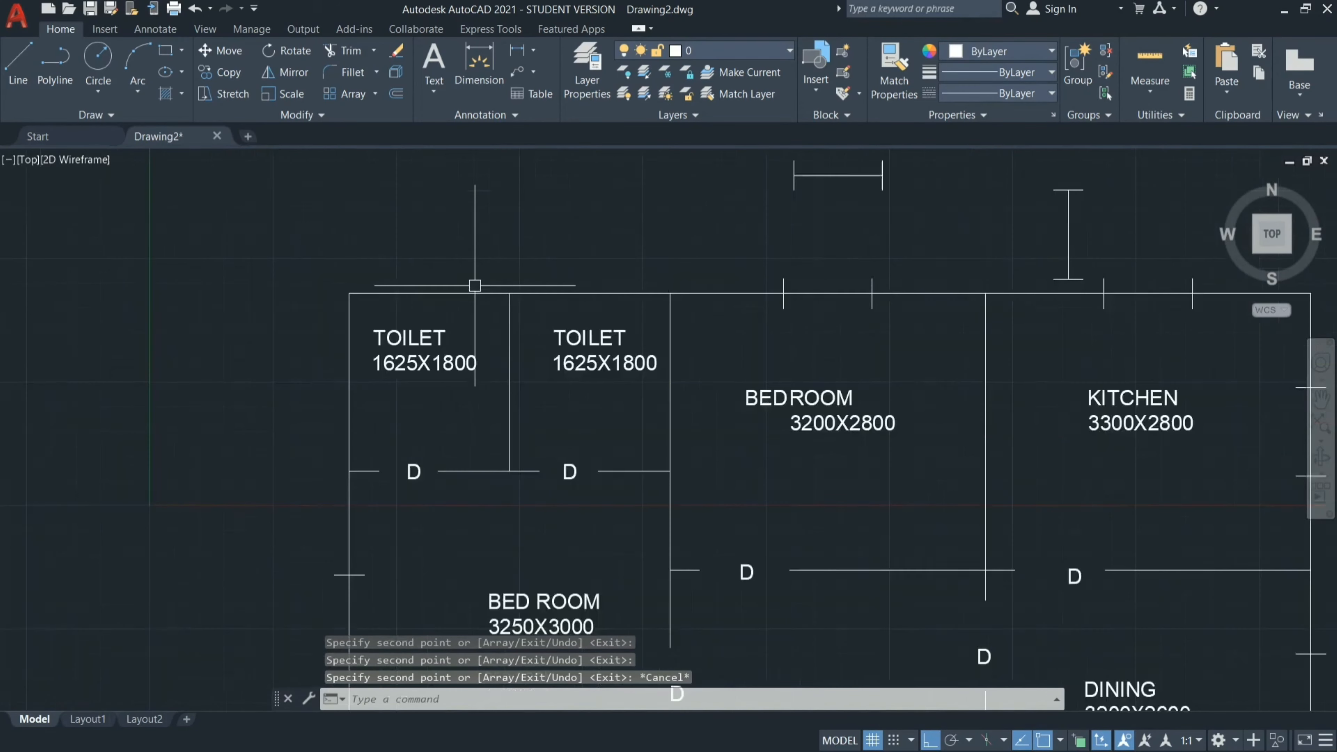
{"action": "key", "text": "l"}
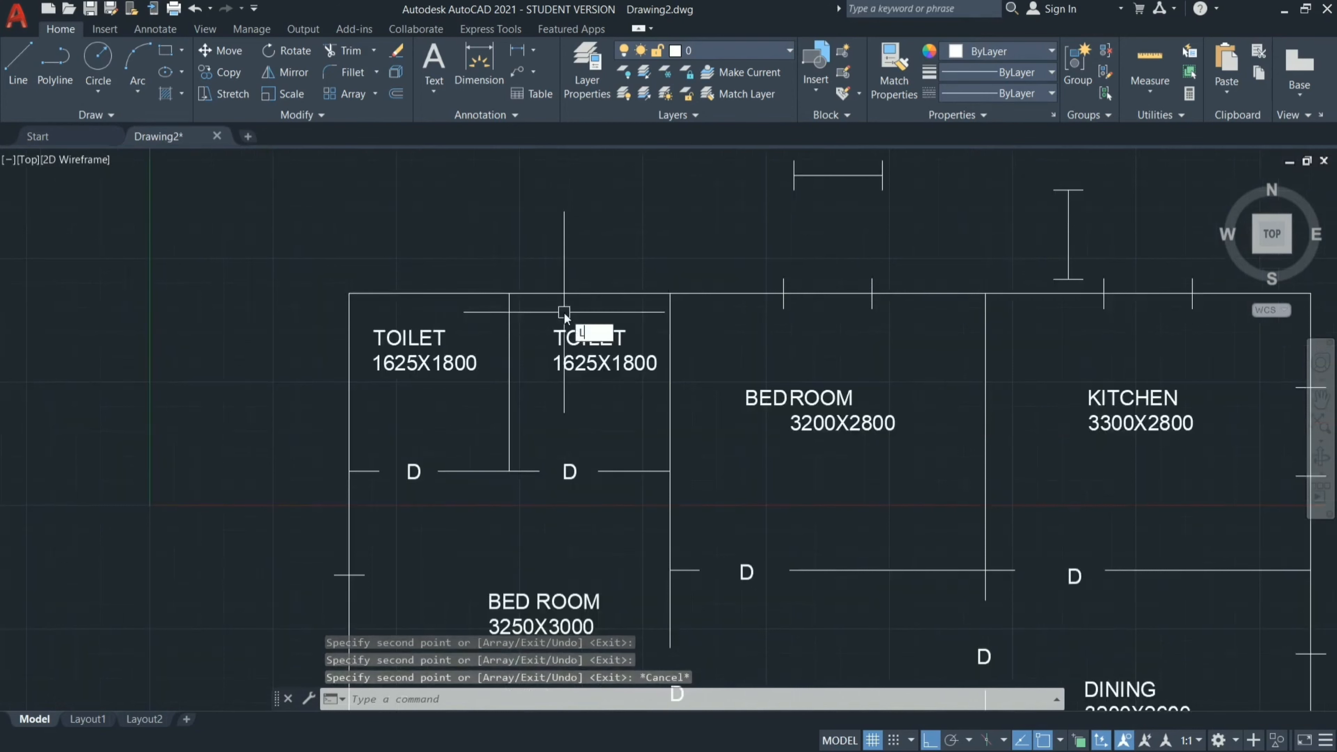
{"action": "key", "text": "Return"}
{"action": "left_click", "coordinate": [466, 196]}
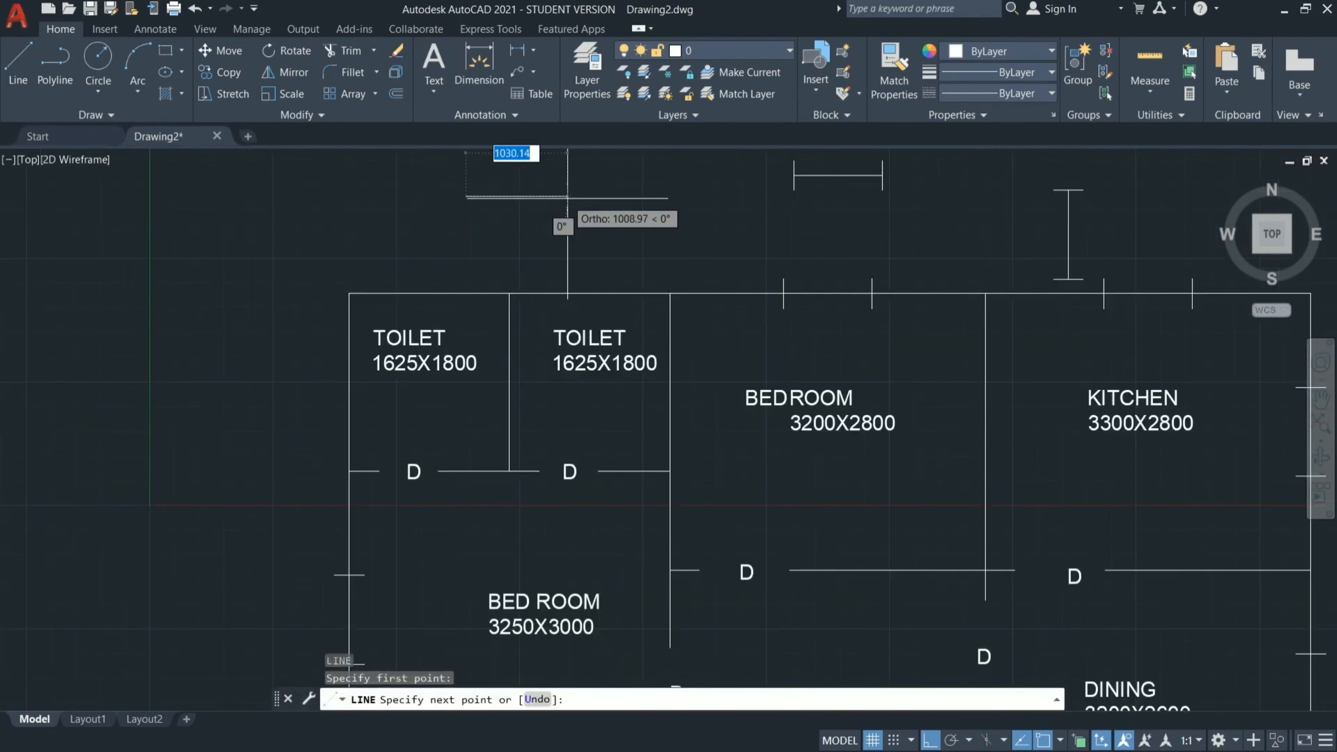
{"action": "type", "text": "600"}
{"action": "key", "text": "Return"}
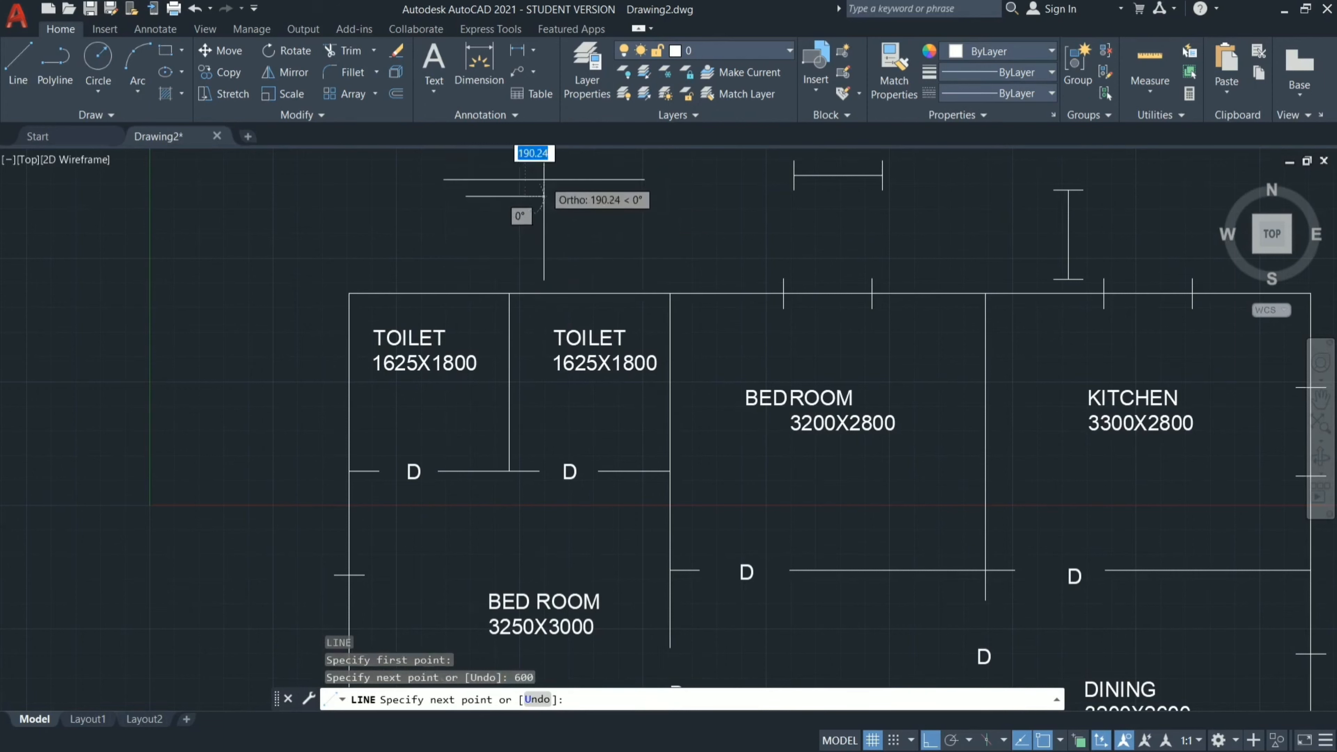
{"action": "key", "text": "Return"}
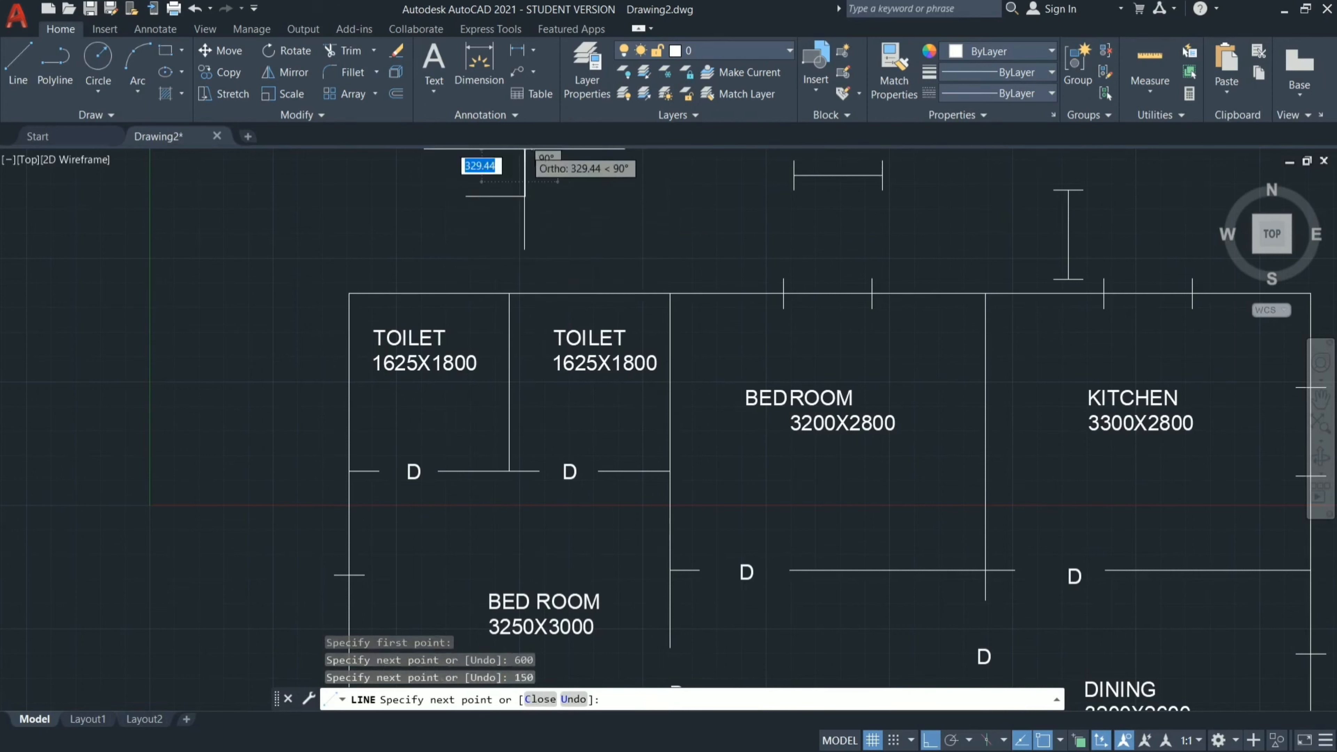
{"action": "type", "text": "150"}
{"action": "key", "text": "Return"}
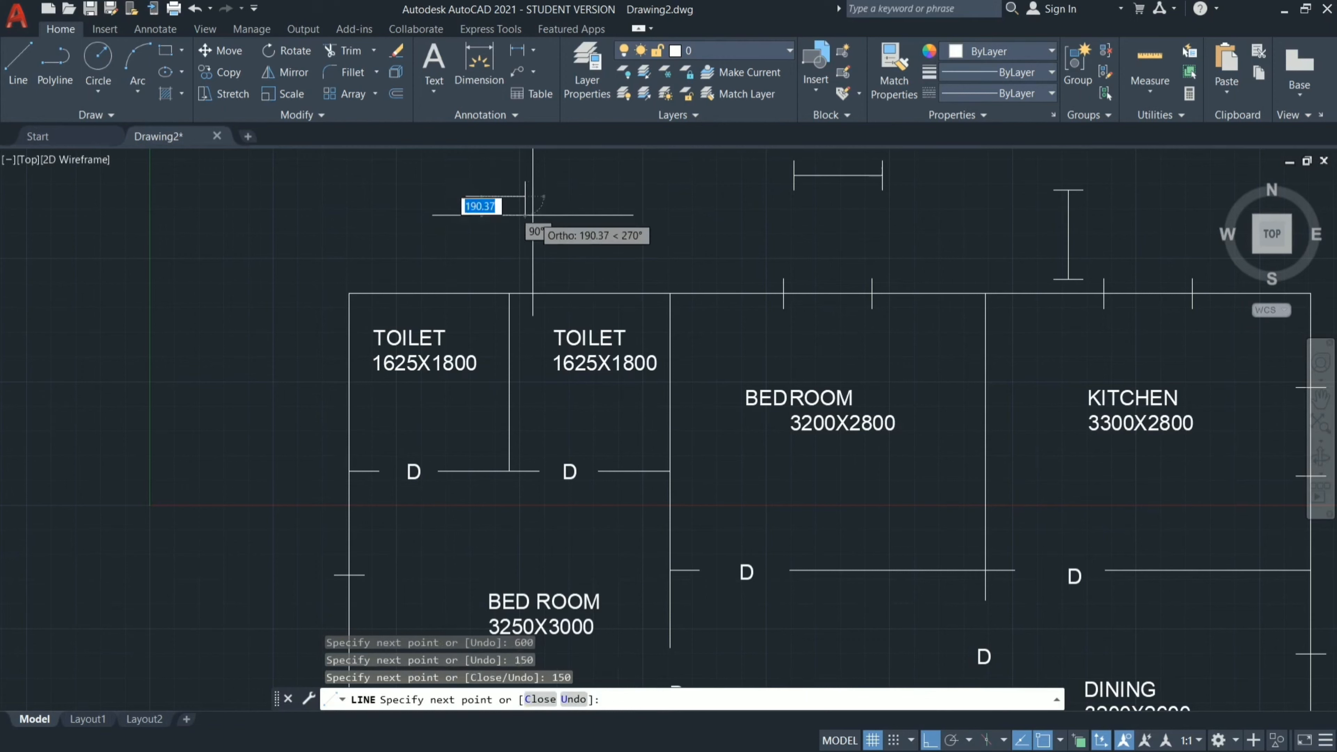
{"action": "key", "text": "Escape"}
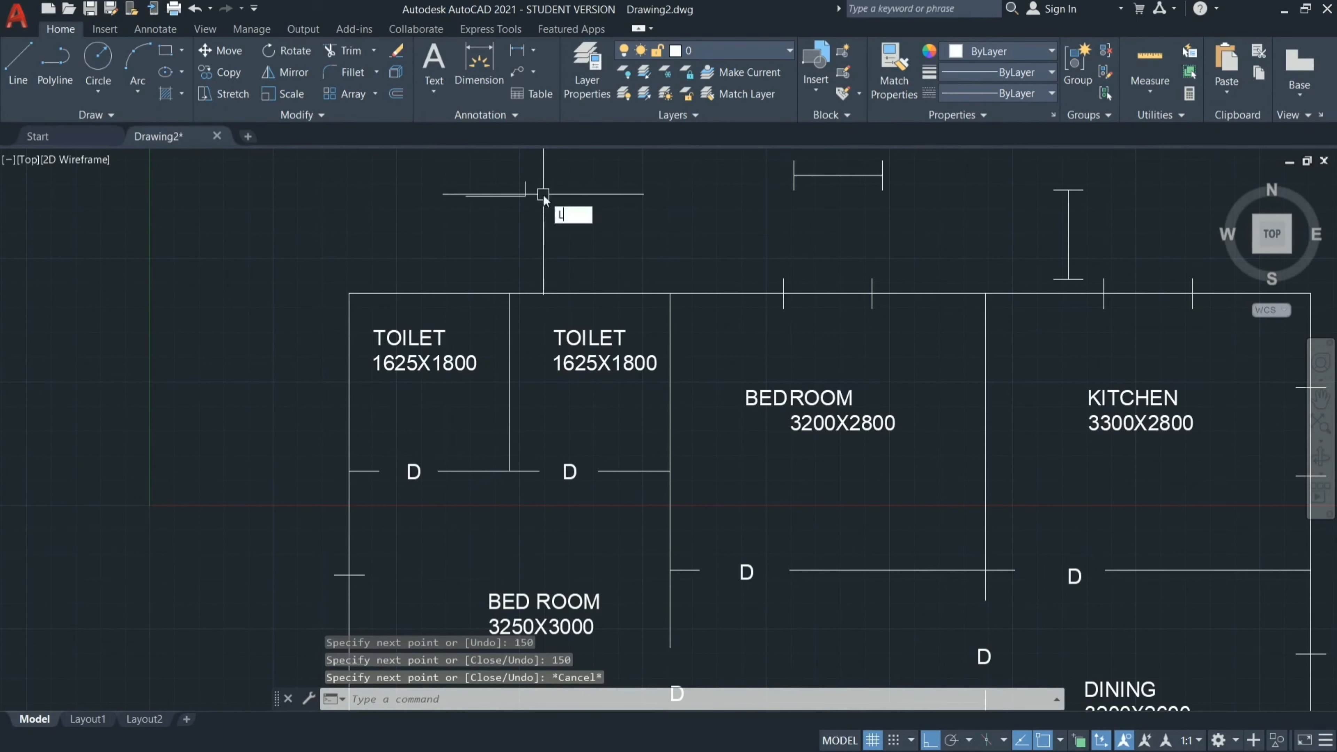
Draw a 150 line straight down from the right end of the 600 line to complete the tick.
{"action": "key", "text": "Return"}
{"action": "scroll", "coordinate": [531, 195], "scroll_direction": "up", "scroll_amount": 4}
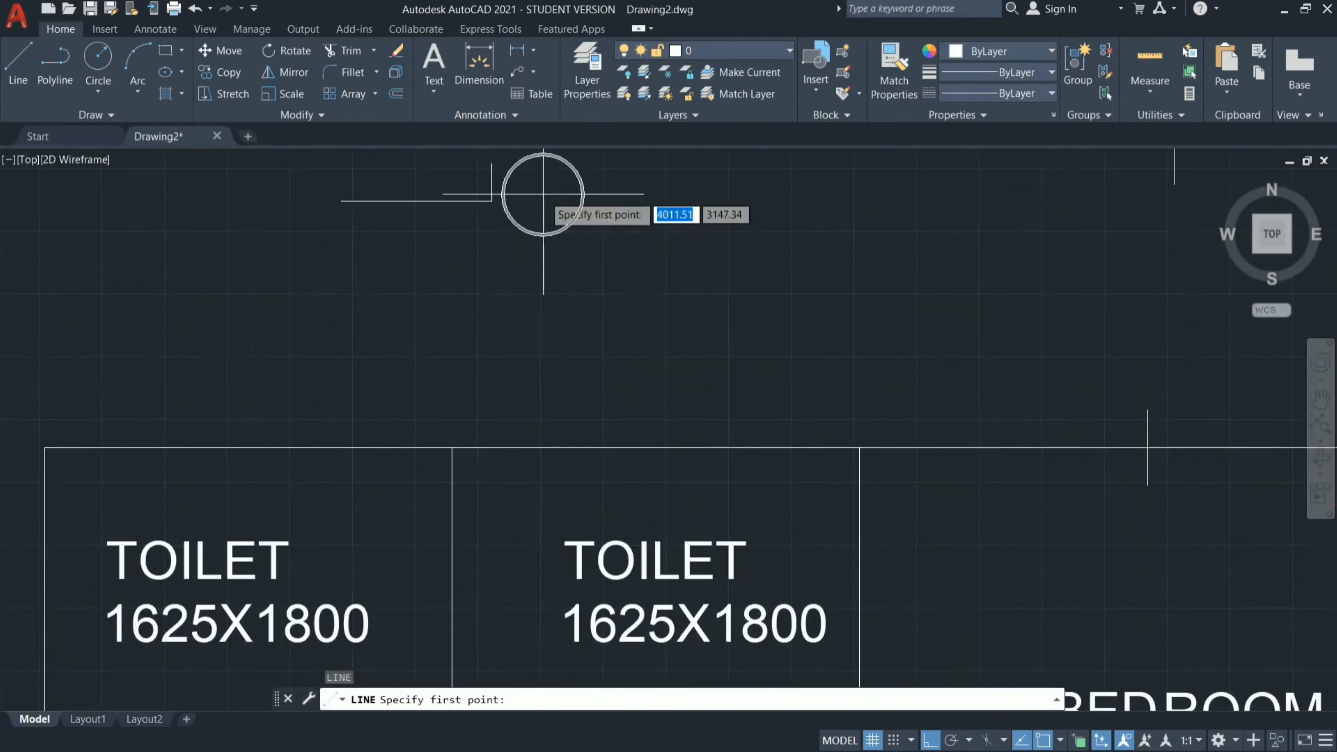
{"action": "left_click", "coordinate": [491, 200]}
{"action": "key", "text": "Return"}
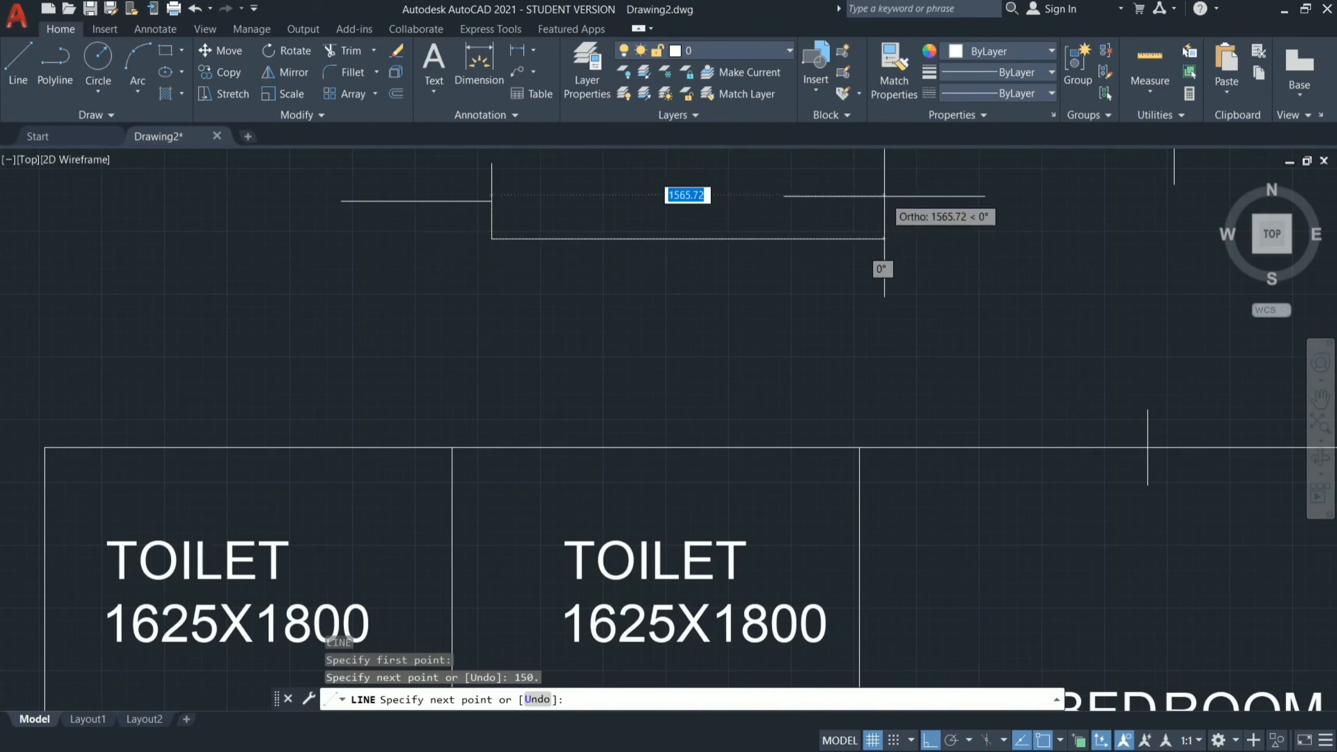
{"action": "type", "text": "U"}
{"action": "key", "text": "Return"}
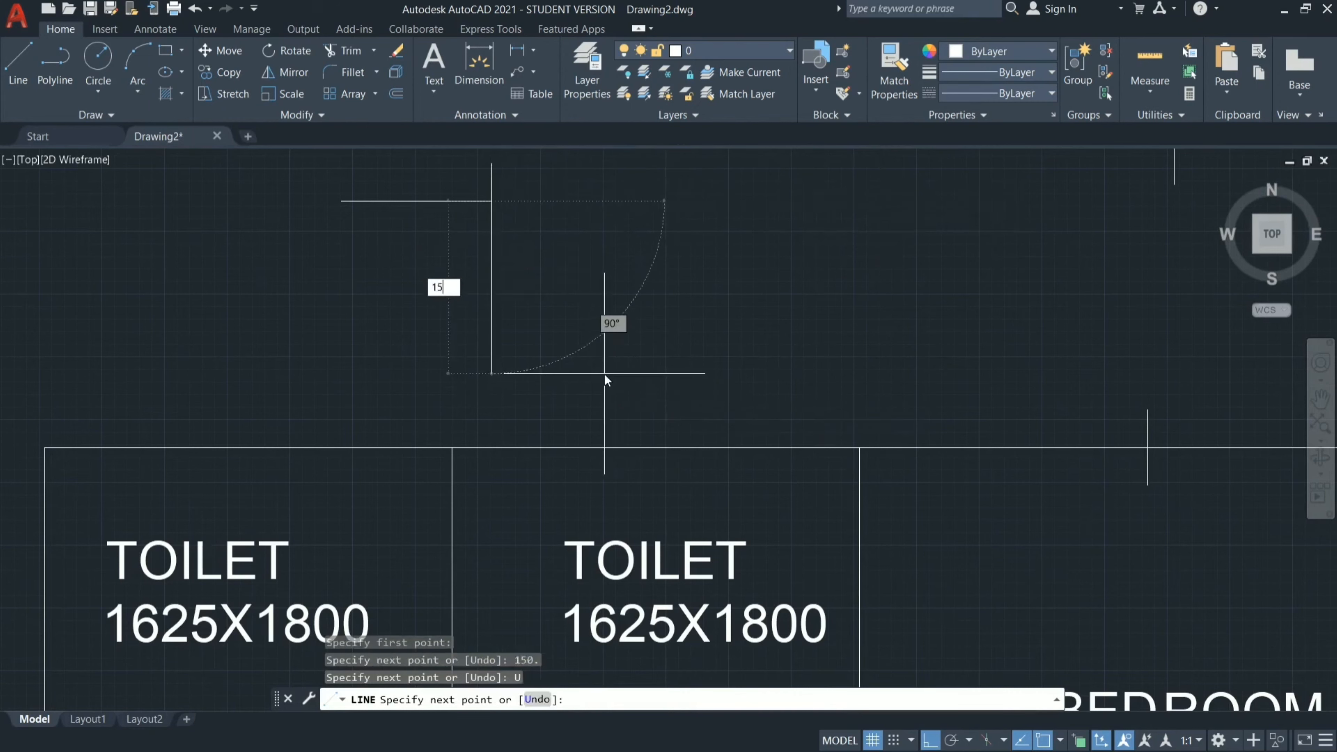
{"action": "type", "text": "150"}
{"action": "key", "text": "Return"}
{"action": "key", "text": "Escape"}
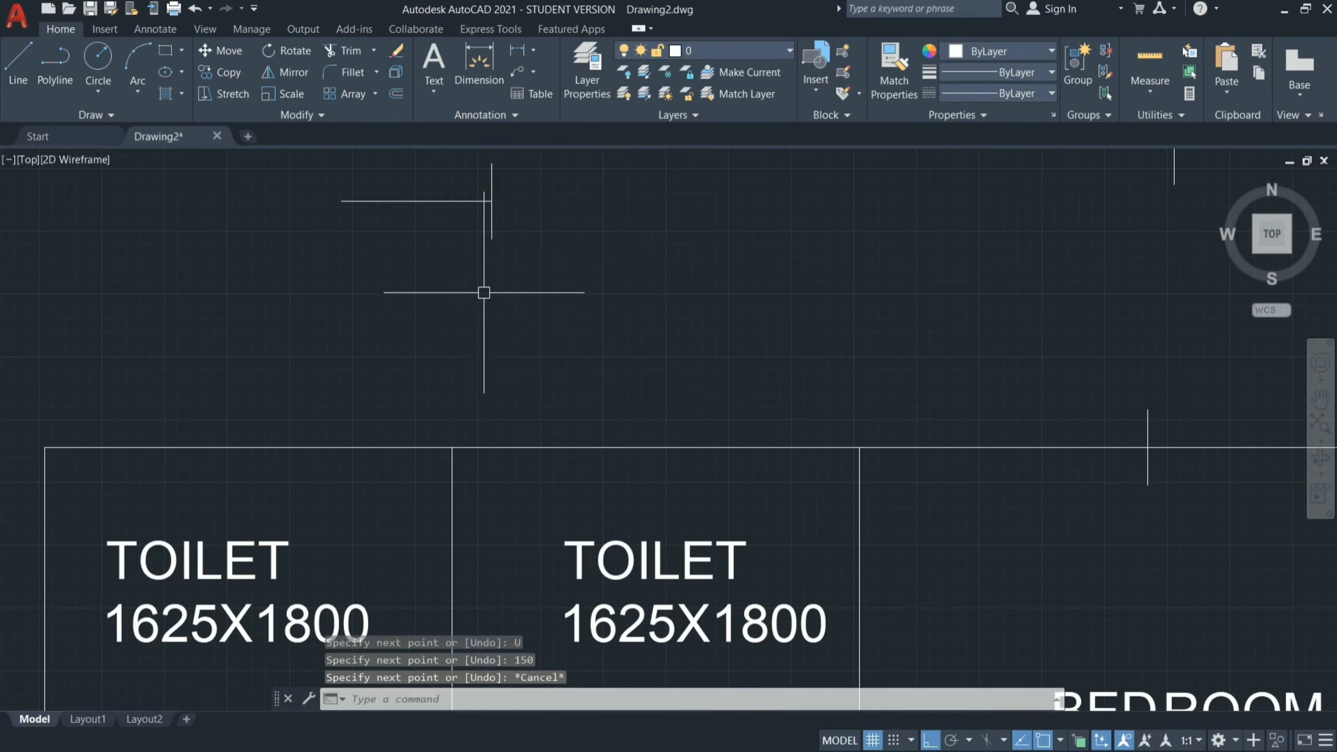
Copy both tick lines from the right end of the 600 line to its left end.
{"action": "left_click", "coordinate": [493, 228]}
{"action": "left_click", "coordinate": [492, 182]}
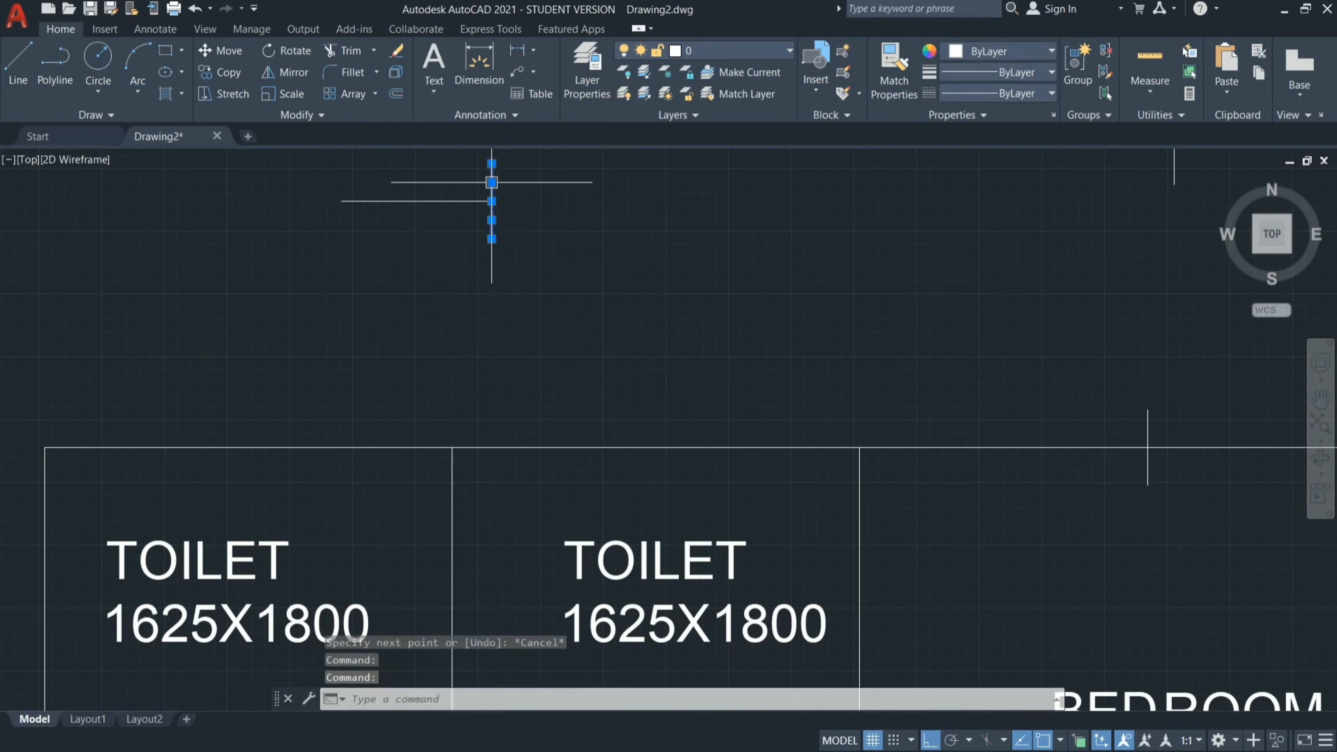
{"action": "type", "text": "CO"}
{"action": "key", "text": "Return"}
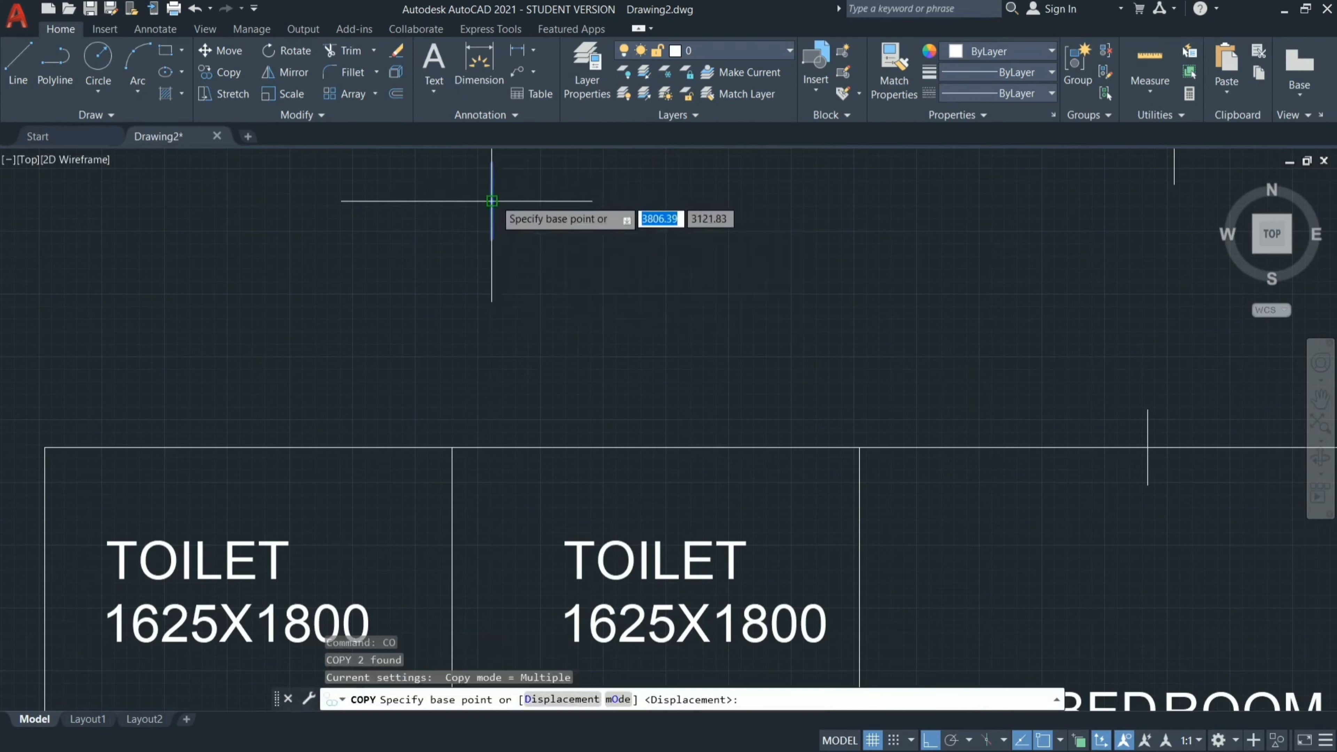
{"action": "left_click", "coordinate": [492, 200]}
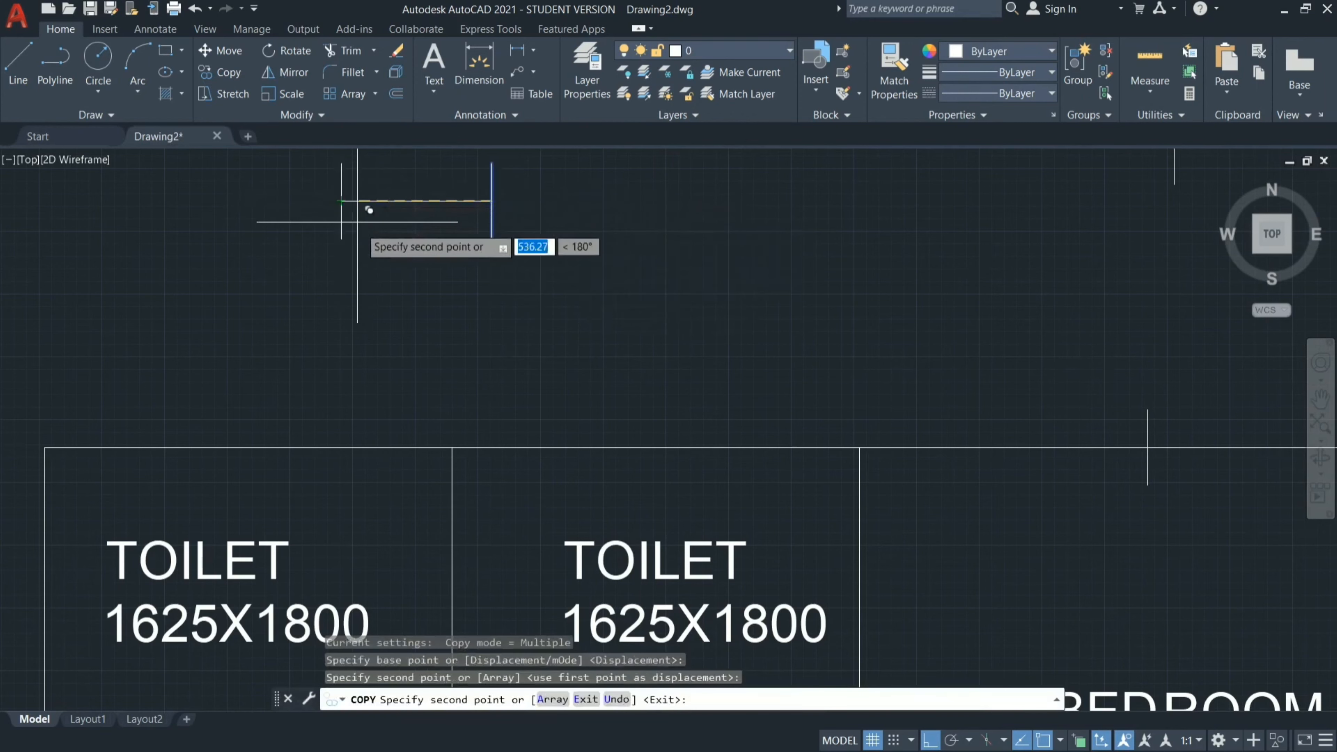
{"action": "key", "text": "Escape"}
{"action": "scroll", "coordinate": [527, 260], "scroll_direction": "down", "scroll_amount": 4}
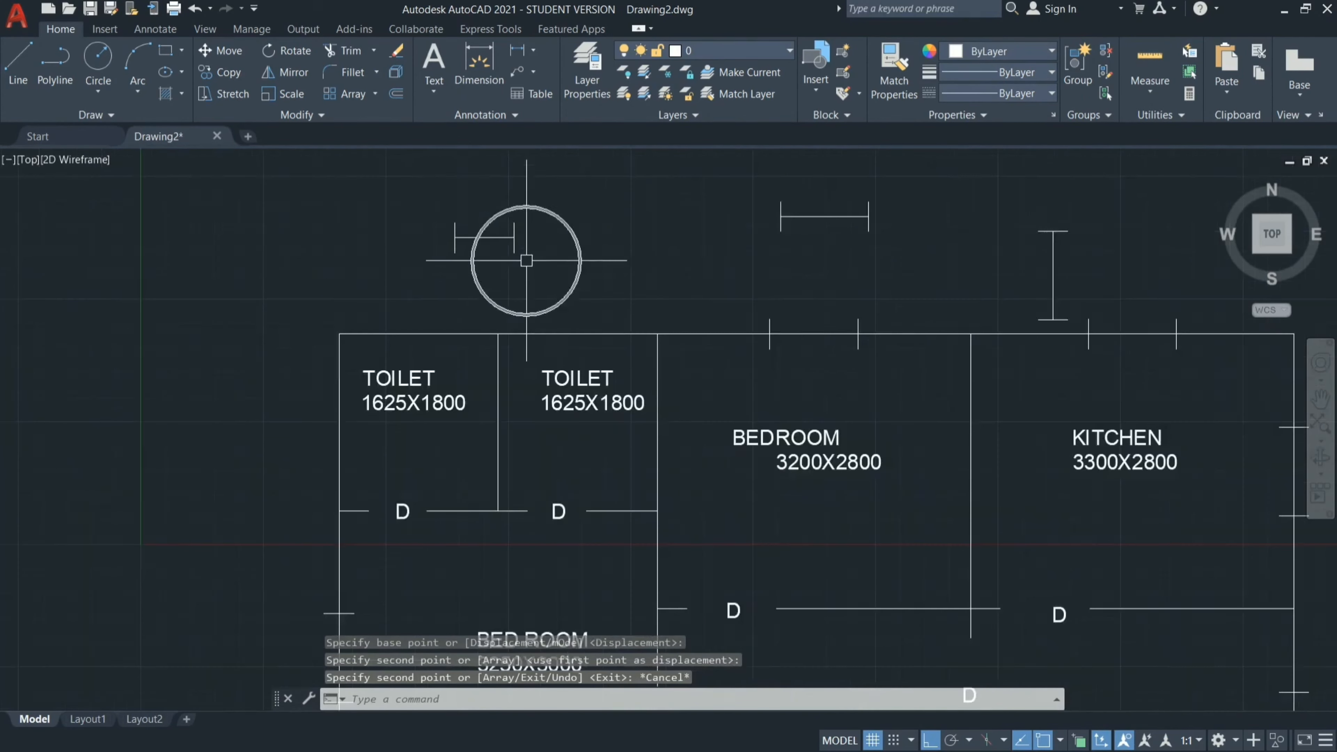
{"action": "left_click_drag", "start_coordinate": [540, 179], "coordinate": [382, 238]}
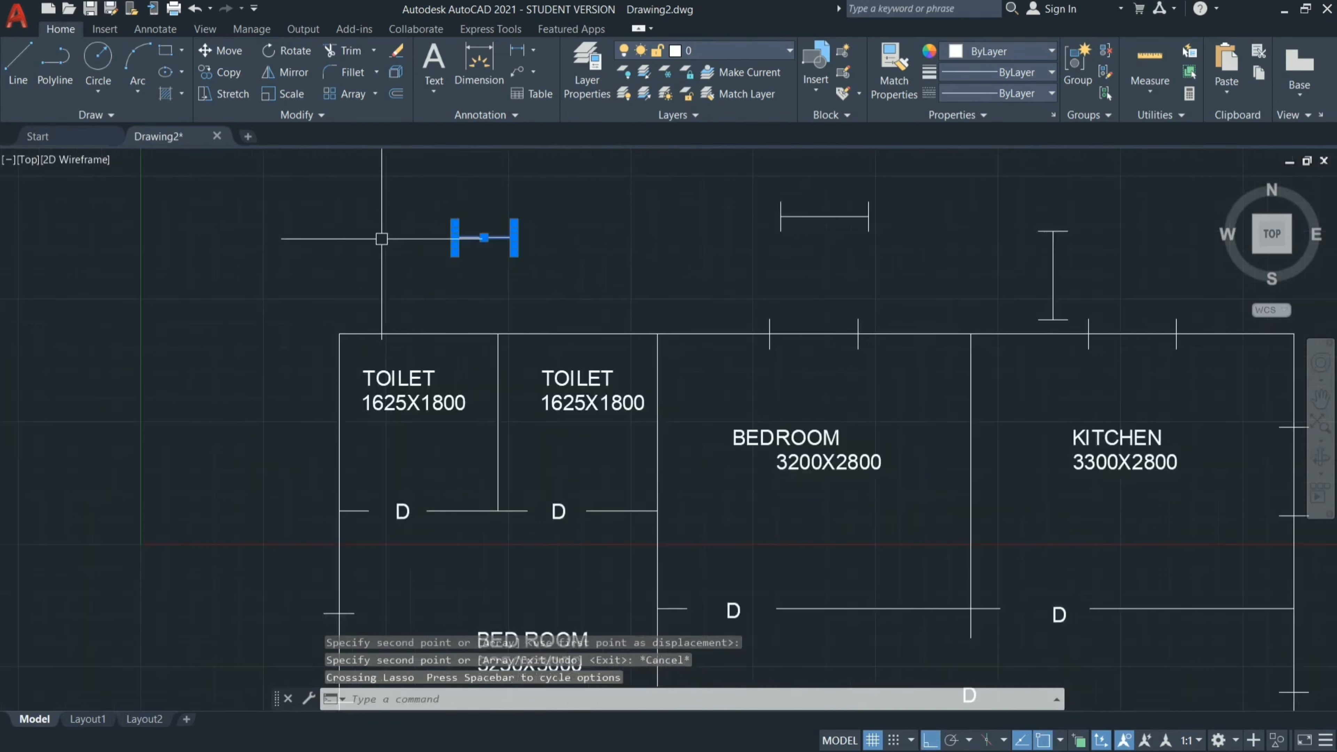
{"action": "type", "text": "spl"}
{"action": "key", "text": "Return"}
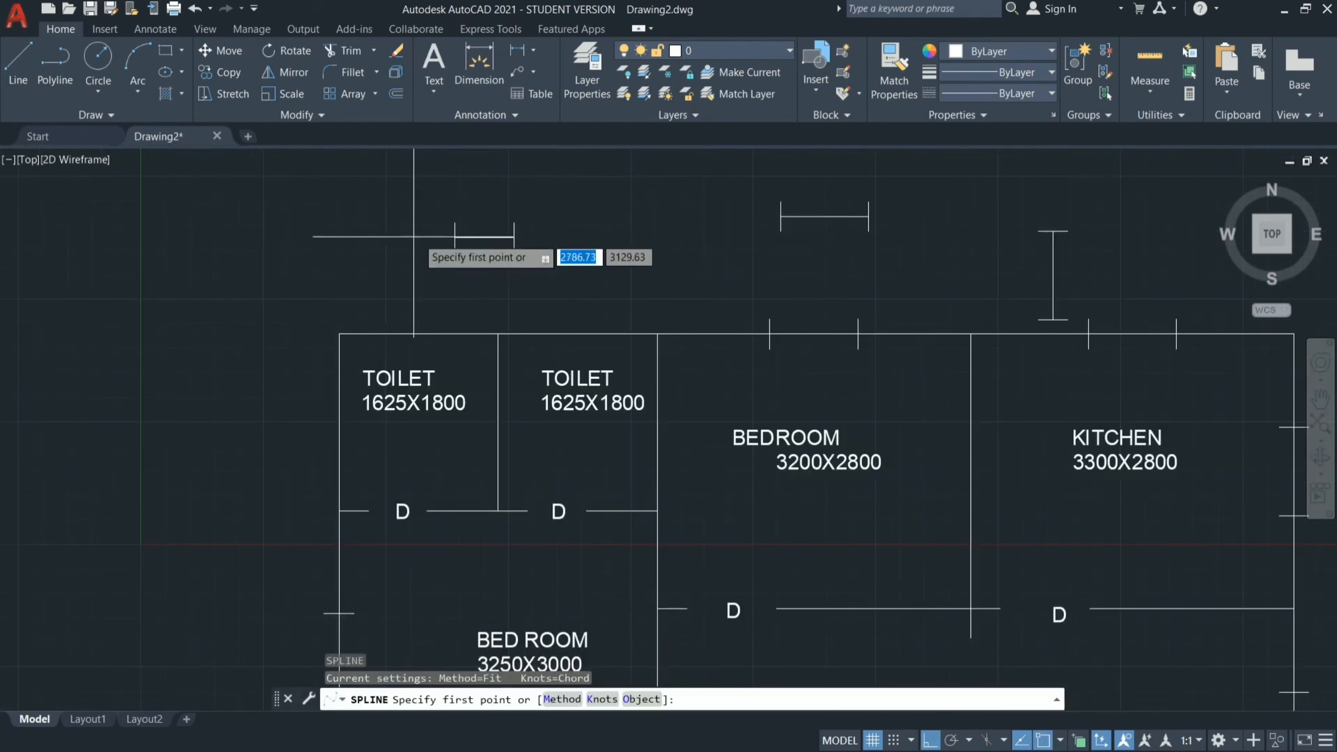
{"action": "left_click", "coordinate": [483, 237]}
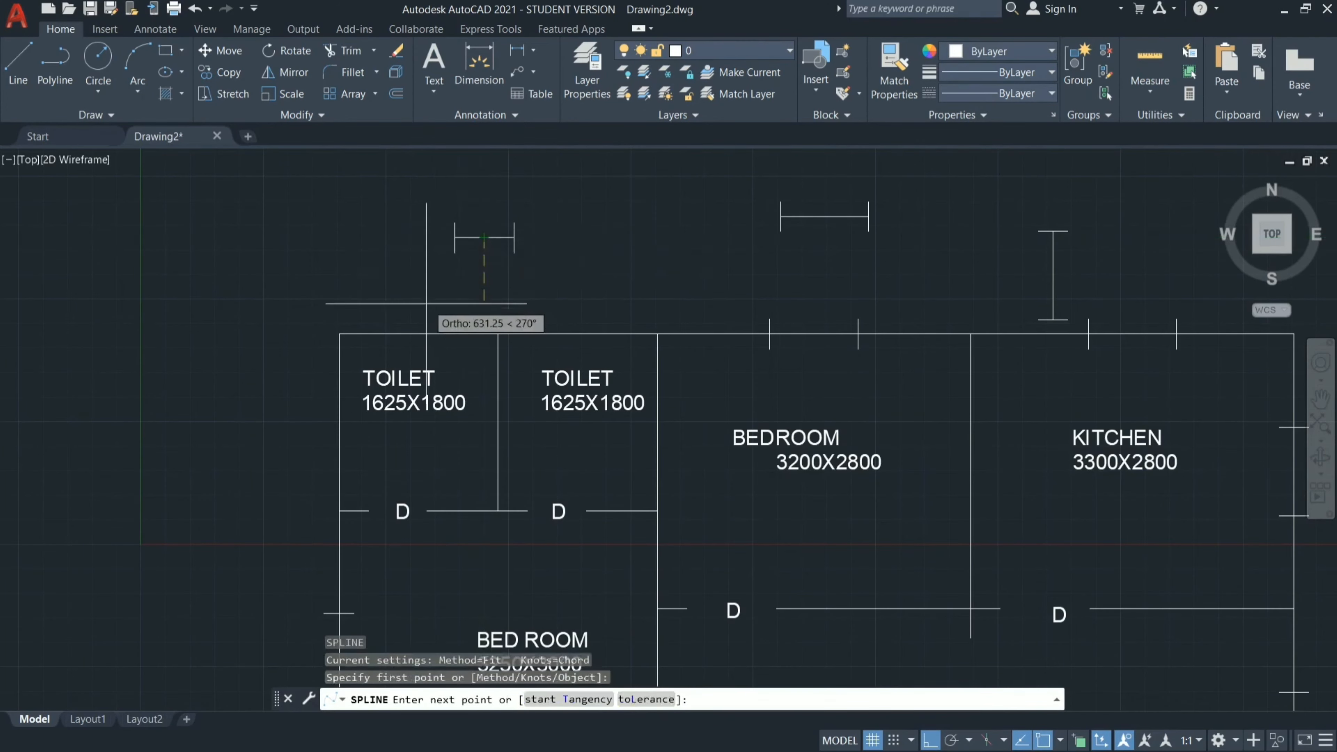
{"action": "left_click", "coordinate": [418, 333]}
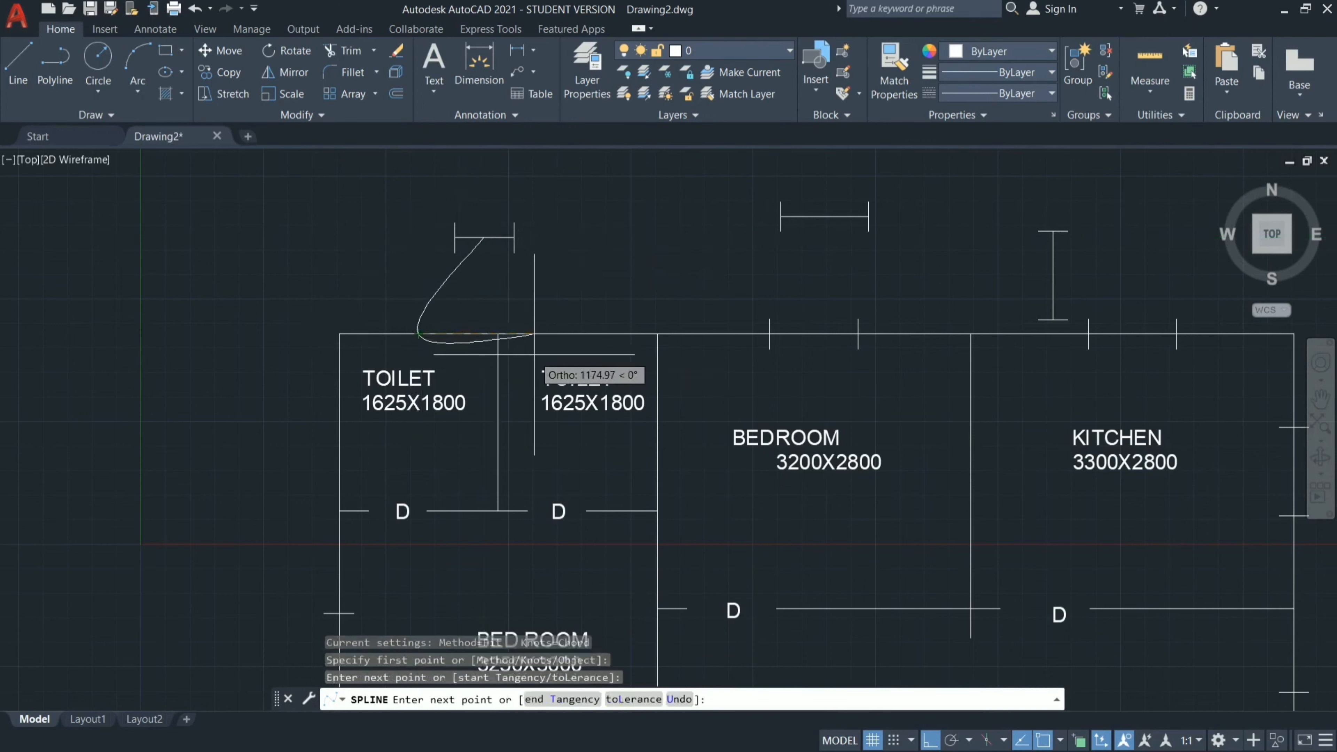
{"action": "key", "text": "Escape"}
{"action": "key", "text": "Escape"}
{"action": "key", "text": "Escape"}
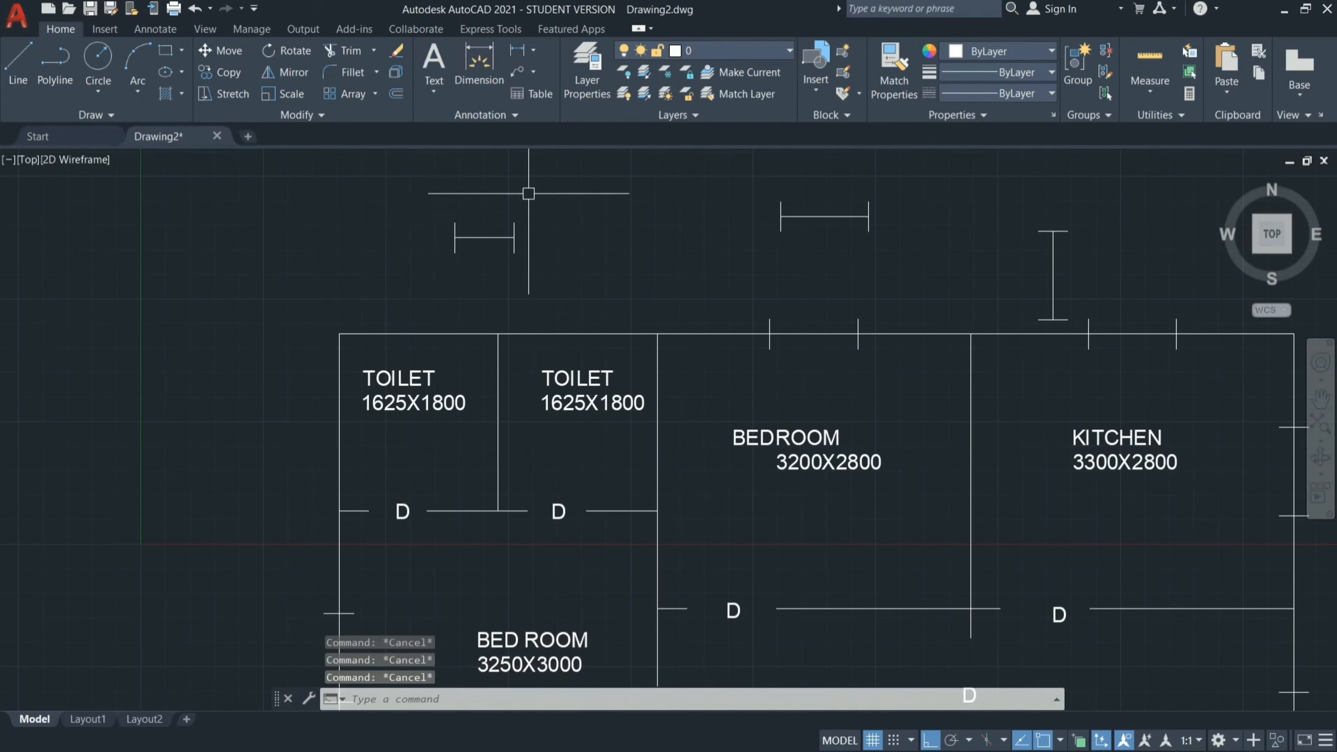
Copy the 600 window symbol from its midpoint to the middle of the top wall of both toilets.
{"action": "left_click", "coordinate": [524, 182]}
{"action": "left_click", "coordinate": [414, 269]}
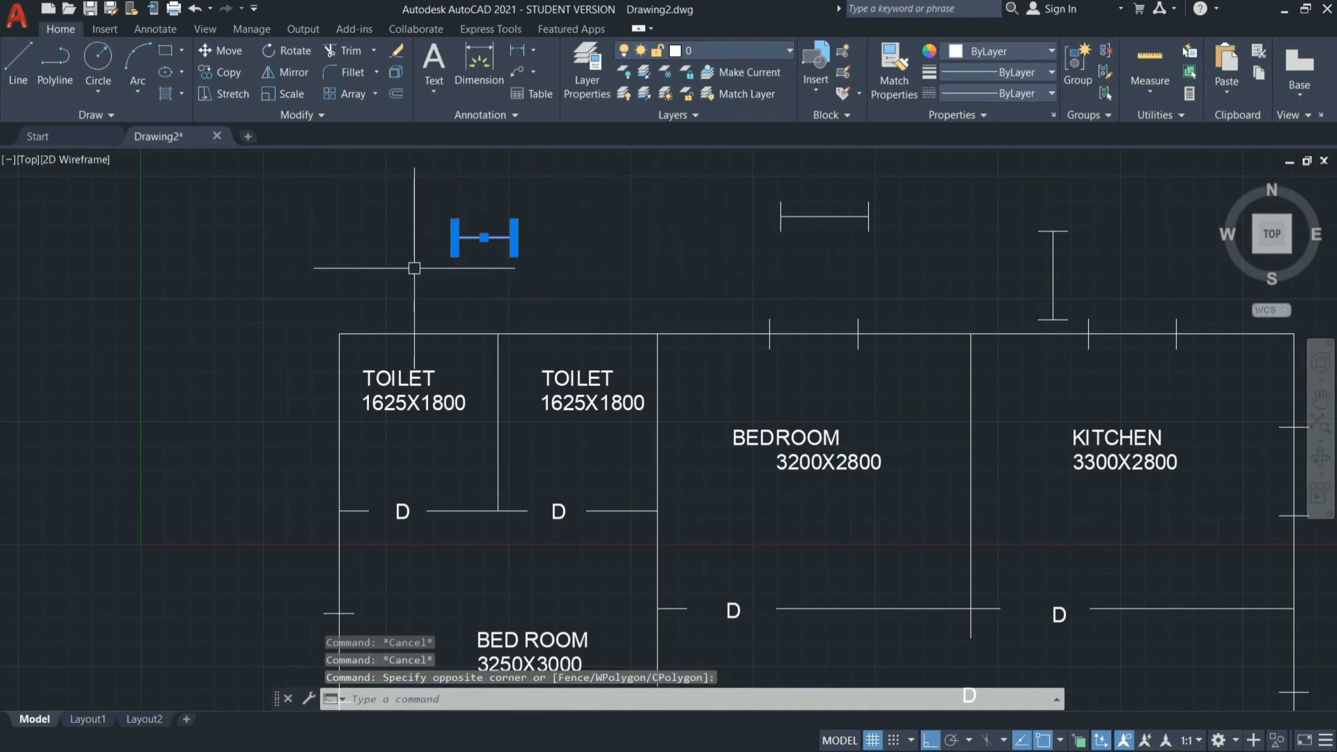
{"action": "key", "text": "Return"}
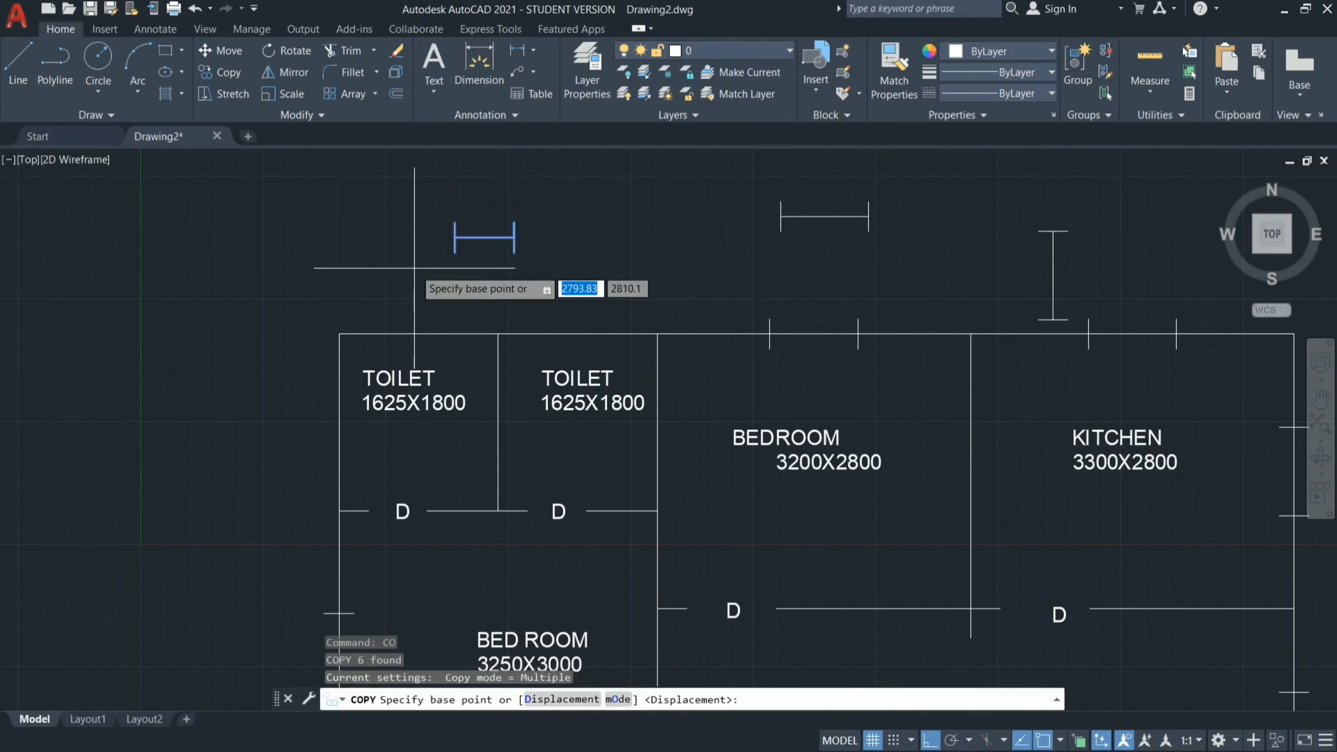
{"action": "left_click", "coordinate": [484, 237]}
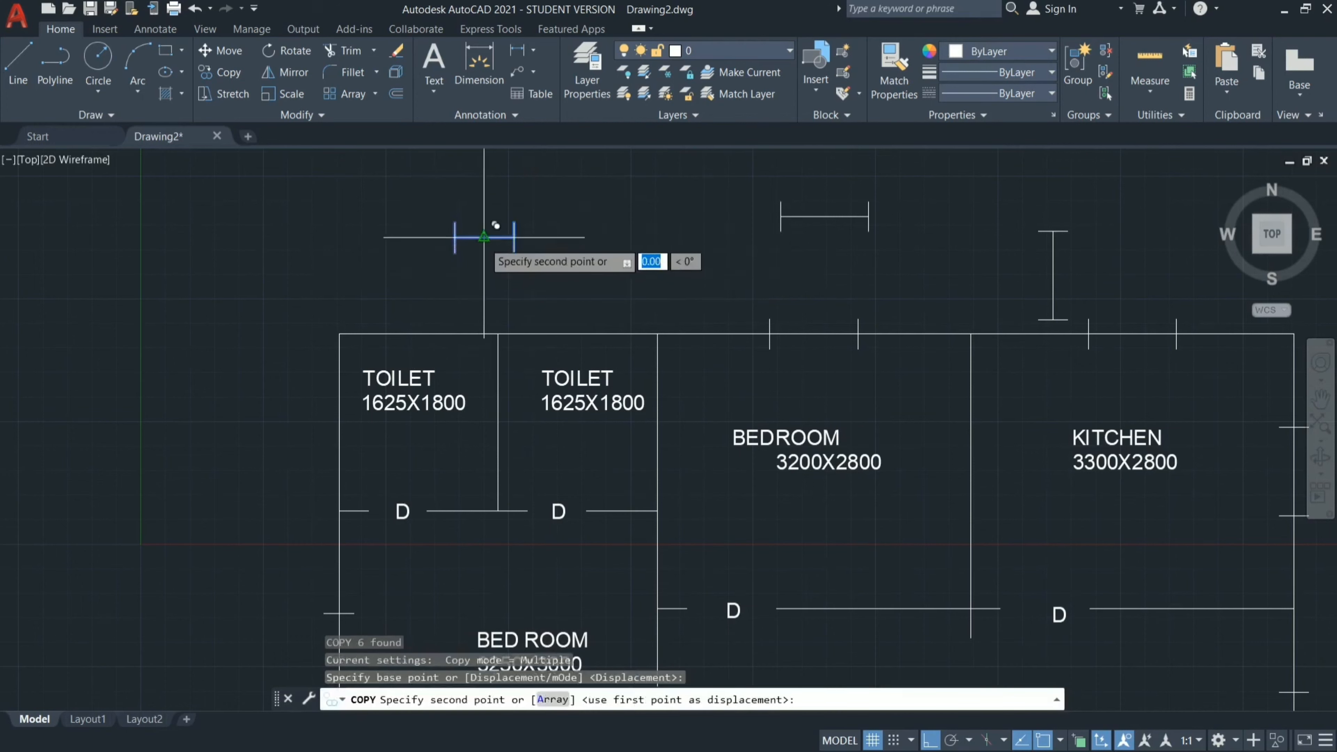
{"action": "left_click", "coordinate": [418, 334]}
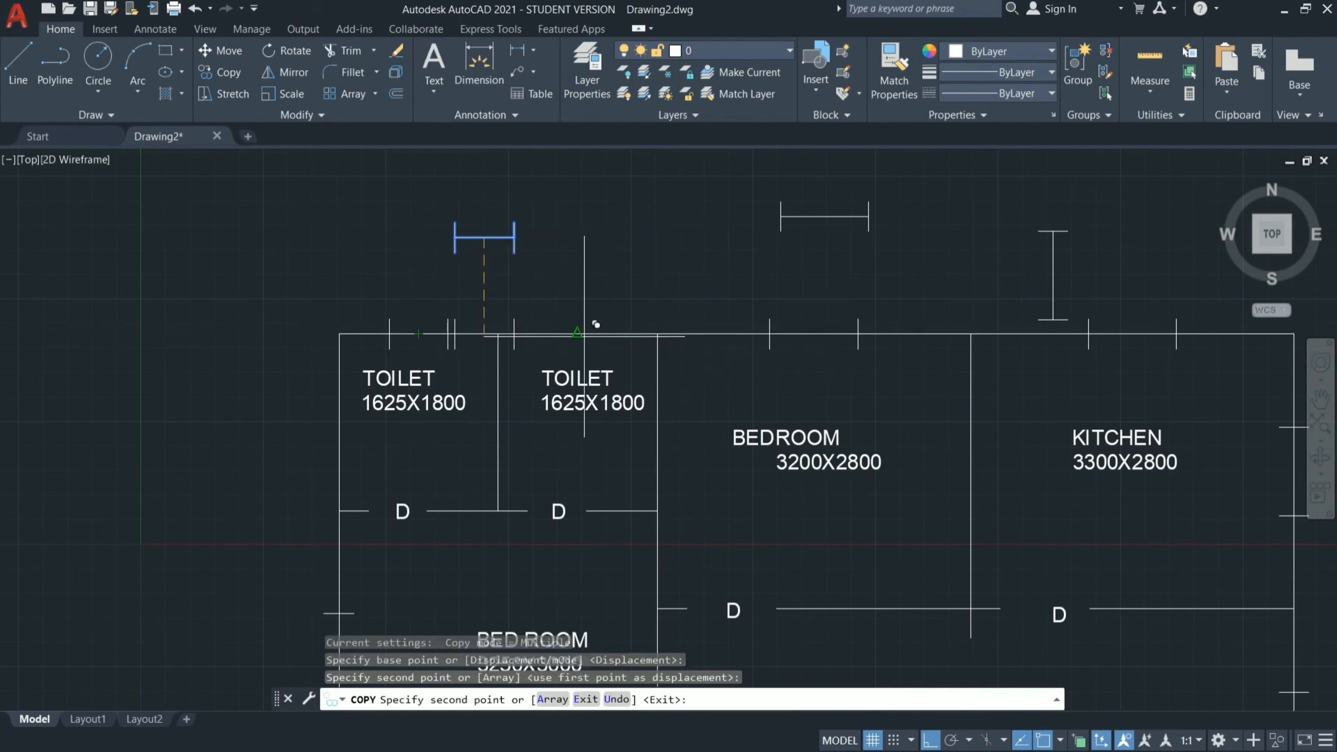
{"action": "left_click", "coordinate": [579, 334]}
{"action": "key", "text": "Escape"}
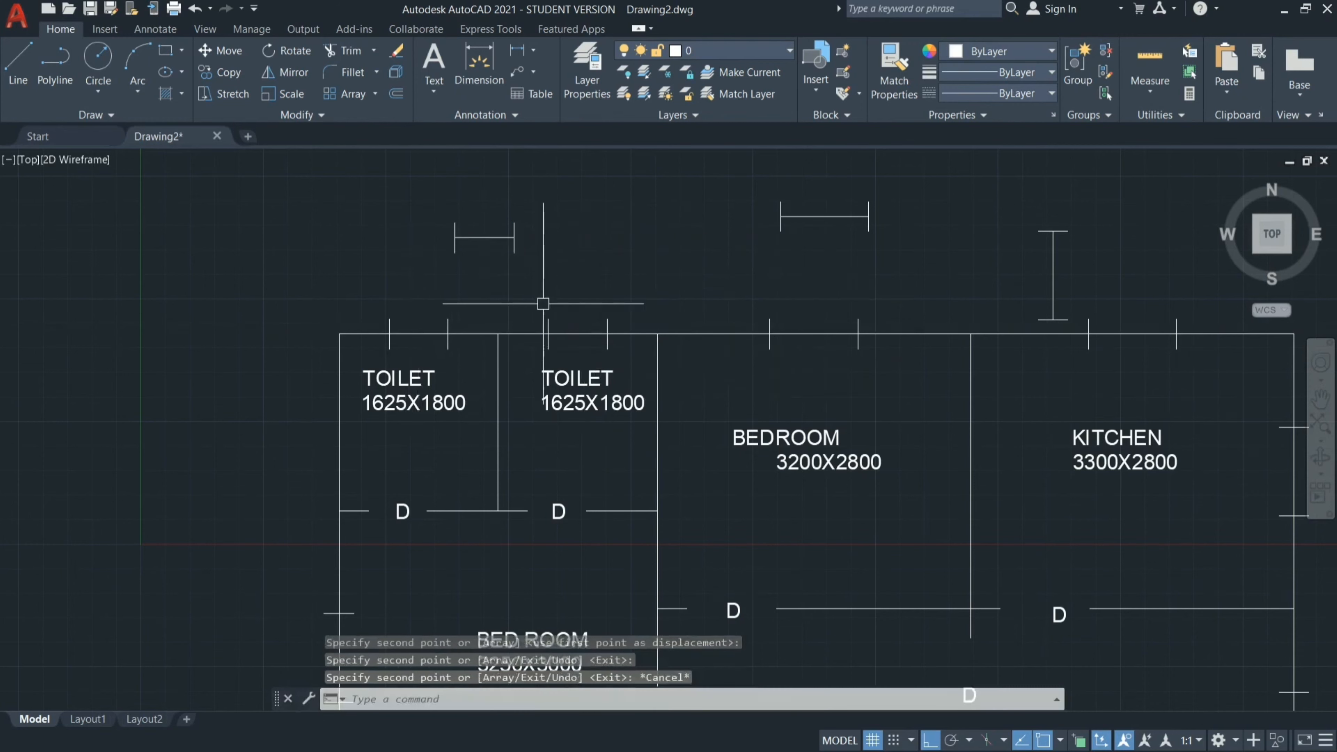
{"action": "scroll", "coordinate": [543, 299], "scroll_direction": "down", "scroll_amount": 2}
{"action": "left_click", "coordinate": [910, 160]}
{"action": "left_click_drag", "start_coordinate": [899, 173], "coordinate": [868, 308]}
{"action": "mouse_move", "coordinate": [418, 187]}
{"action": "left_mouse_down"}
{"action": "mouse_move", "coordinate": [548, 298]}
{"action": "mouse_move", "coordinate": [795, 325]}
{"action": "mouse_move", "coordinate": [919, 264]}
{"action": "mouse_move", "coordinate": [876, 188]}
{"action": "left_mouse_up"}
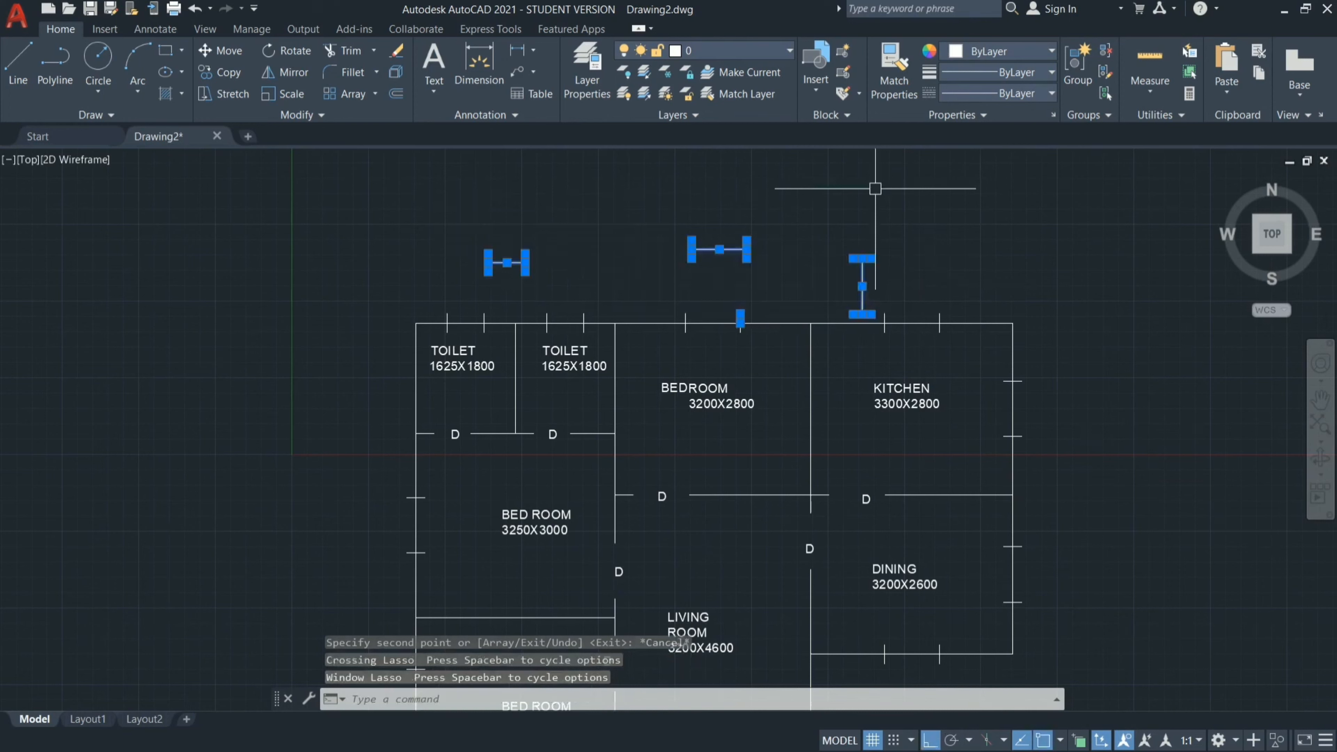
{"action": "key", "text": "Escape"}
Erase the three spare window symbols above the floor plan.
{"action": "left_click", "coordinate": [453, 209]}
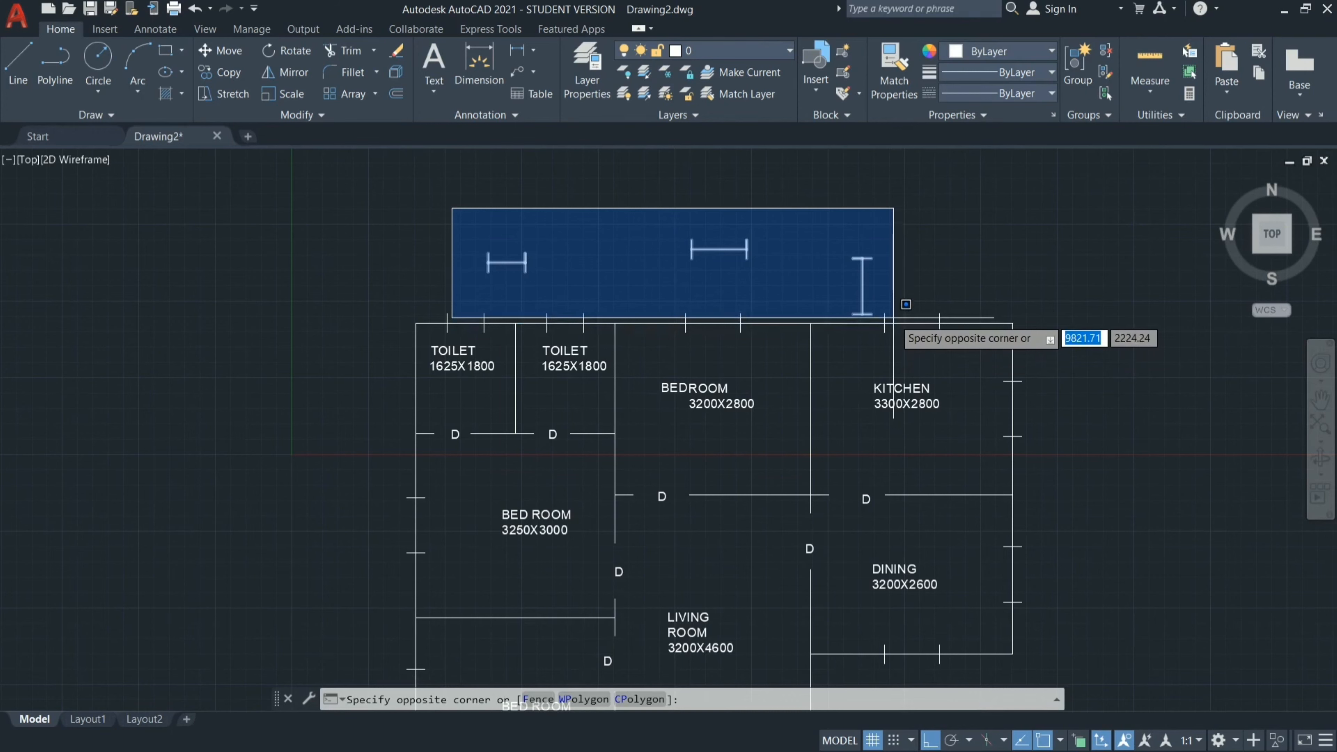
{"action": "scroll", "coordinate": [893, 317], "scroll_direction": "up", "scroll_amount": 4}
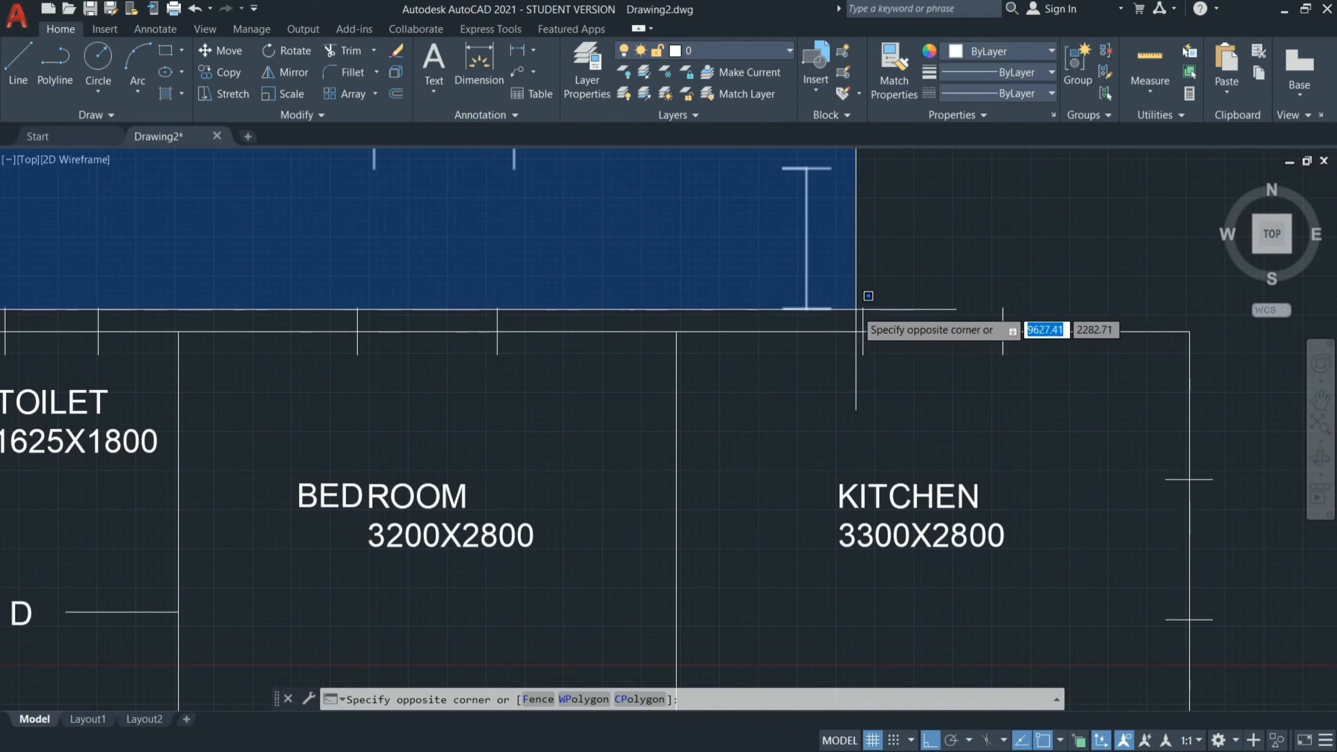
{"action": "left_click", "coordinate": [855, 319]}
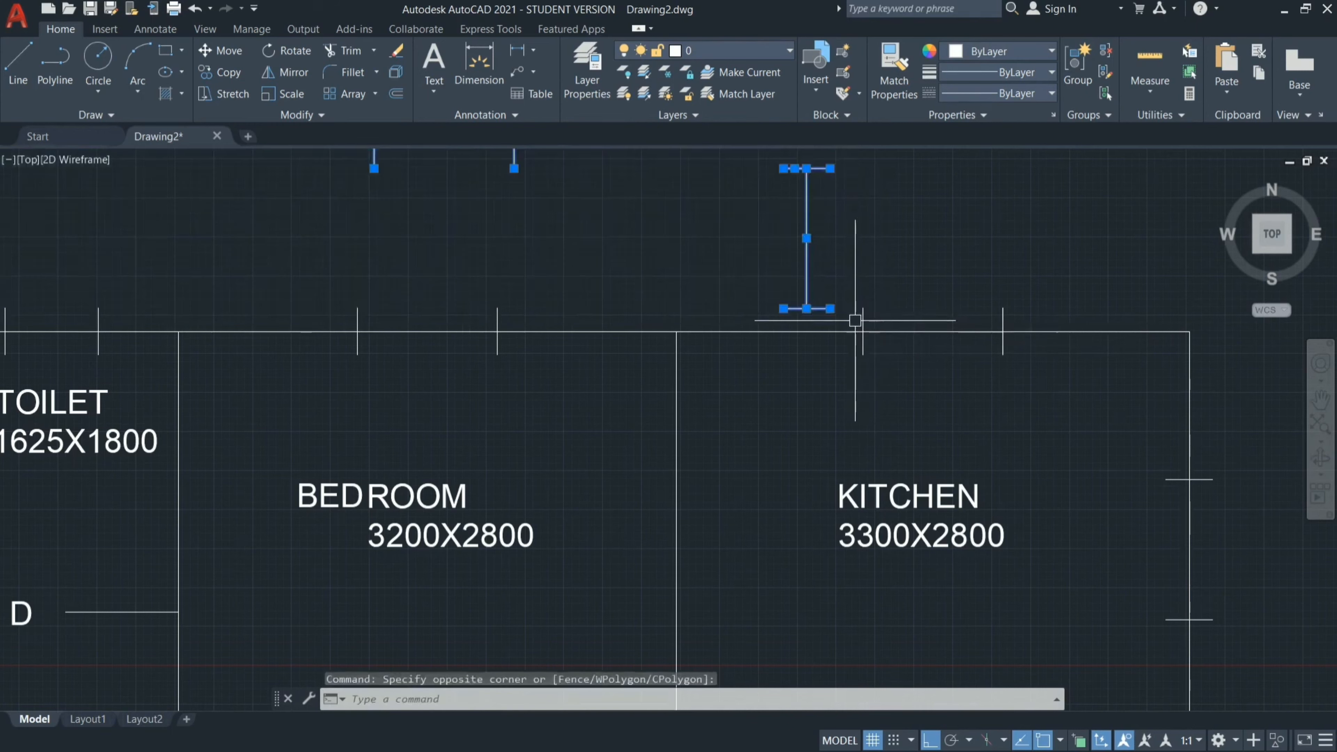
{"action": "scroll", "coordinate": [849, 440], "scroll_direction": "down", "scroll_amount": 4}
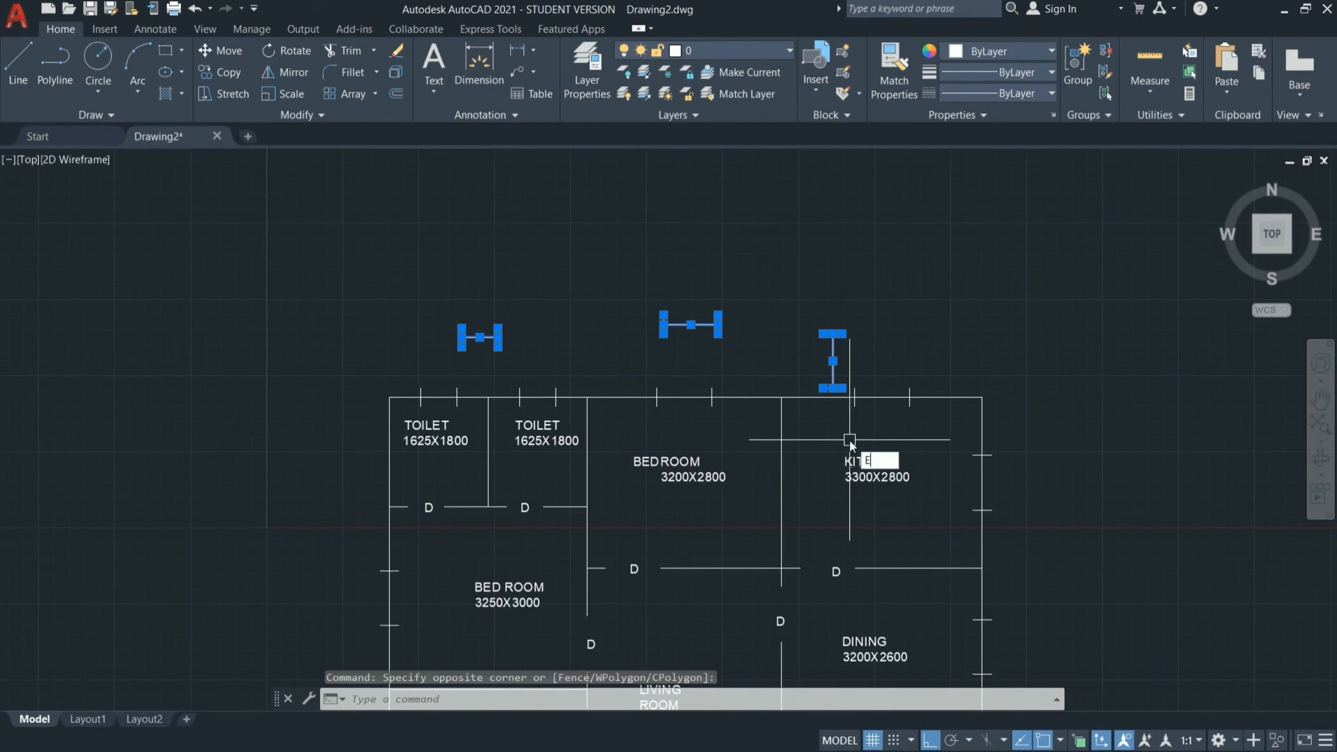
{"action": "key", "text": "Return"}
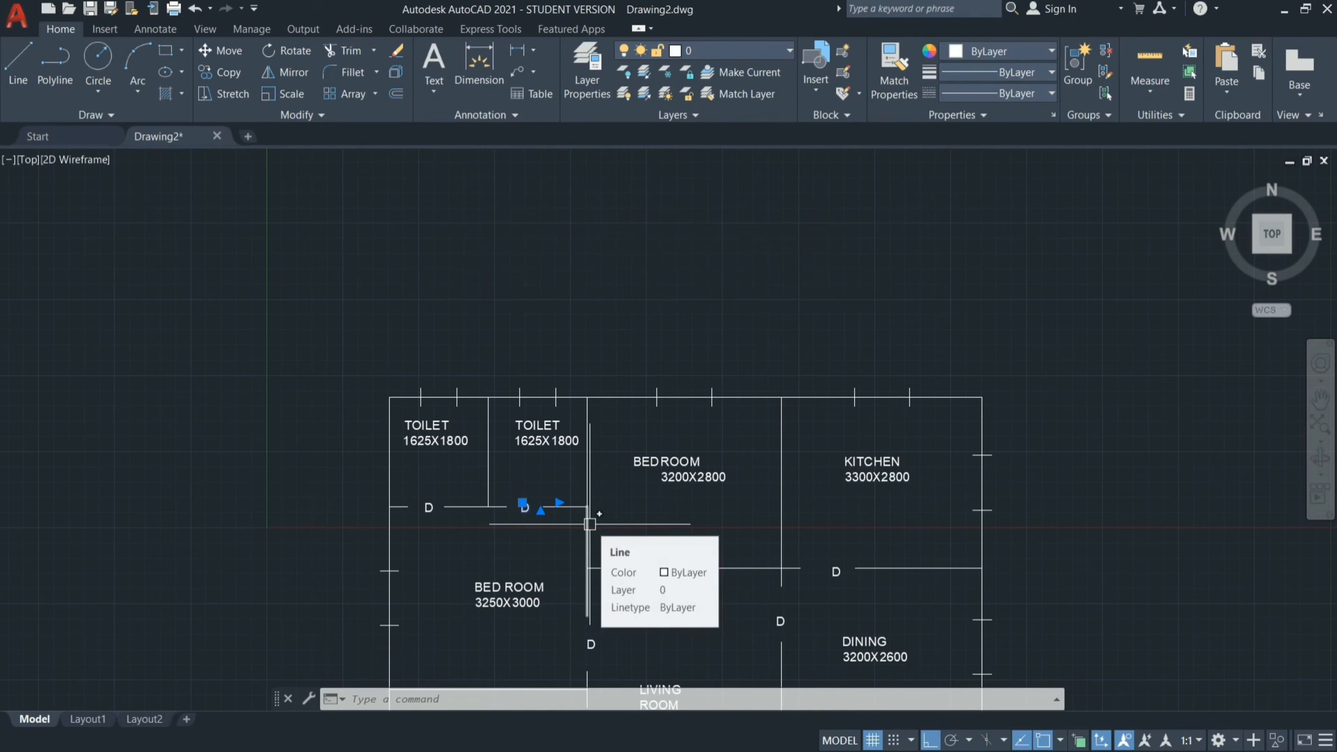
Copy the right toilet's D label, with Ortho off, to just above the 3200X2800 bedroom's top-wall window.
{"action": "type", "text": "co"}
{"action": "key", "text": "Return"}
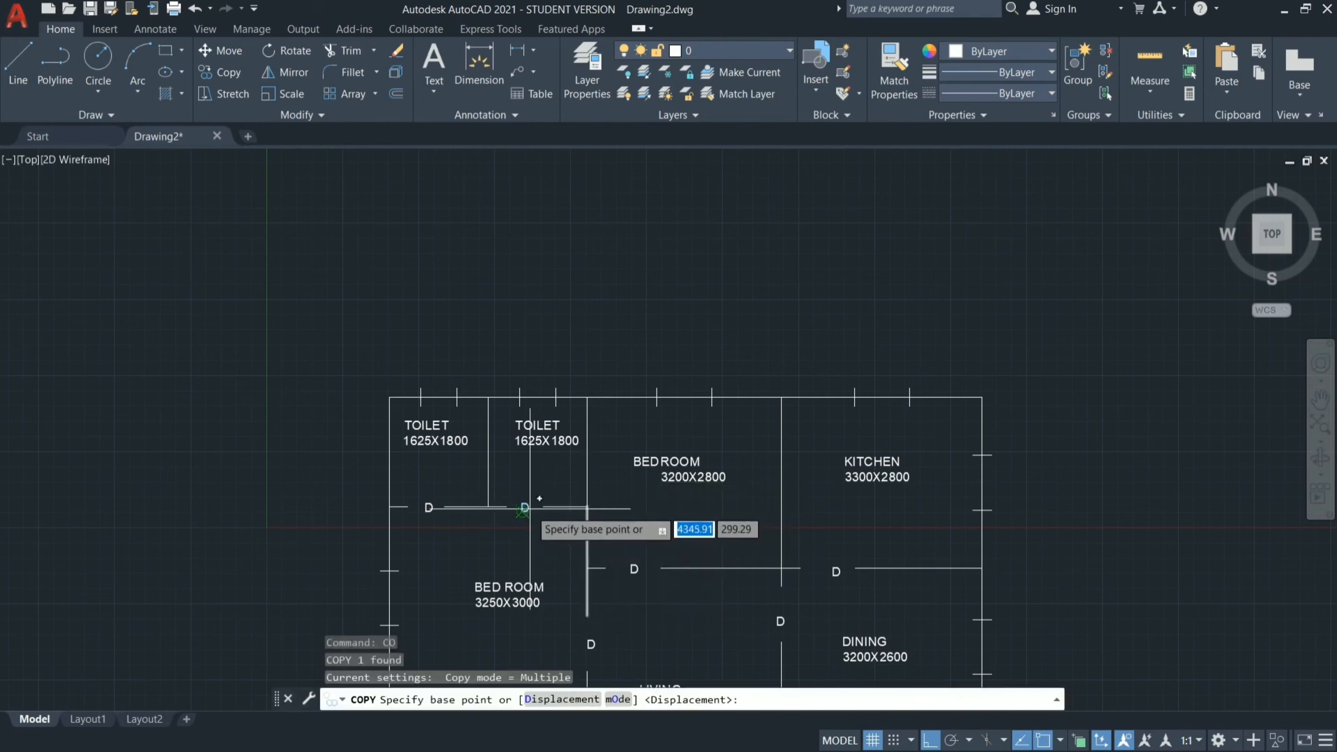
{"action": "left_click", "coordinate": [524, 510]}
{"action": "scroll", "coordinate": [699, 379], "scroll_direction": "up", "scroll_amount": 4}
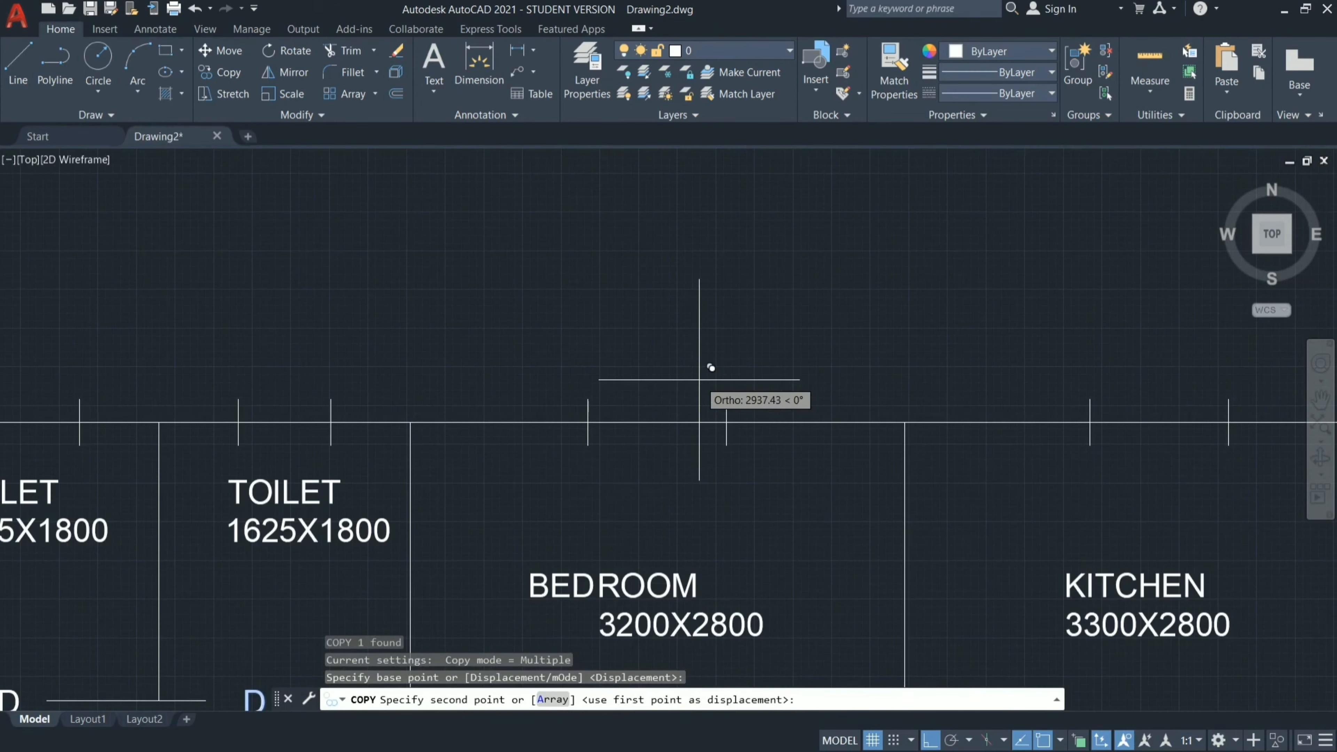
{"action": "key", "text": "F8"}
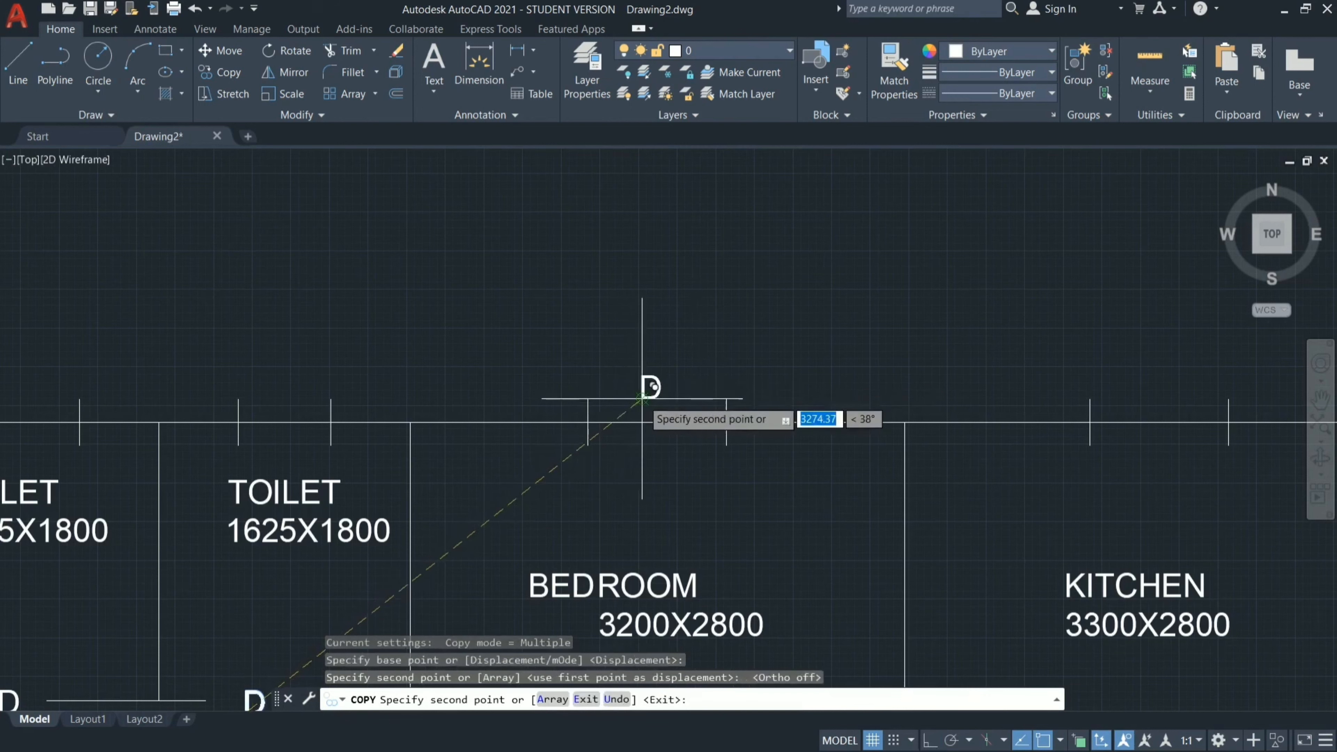
{"action": "left_click", "coordinate": [642, 399]}
{"action": "key", "text": "Escape"}
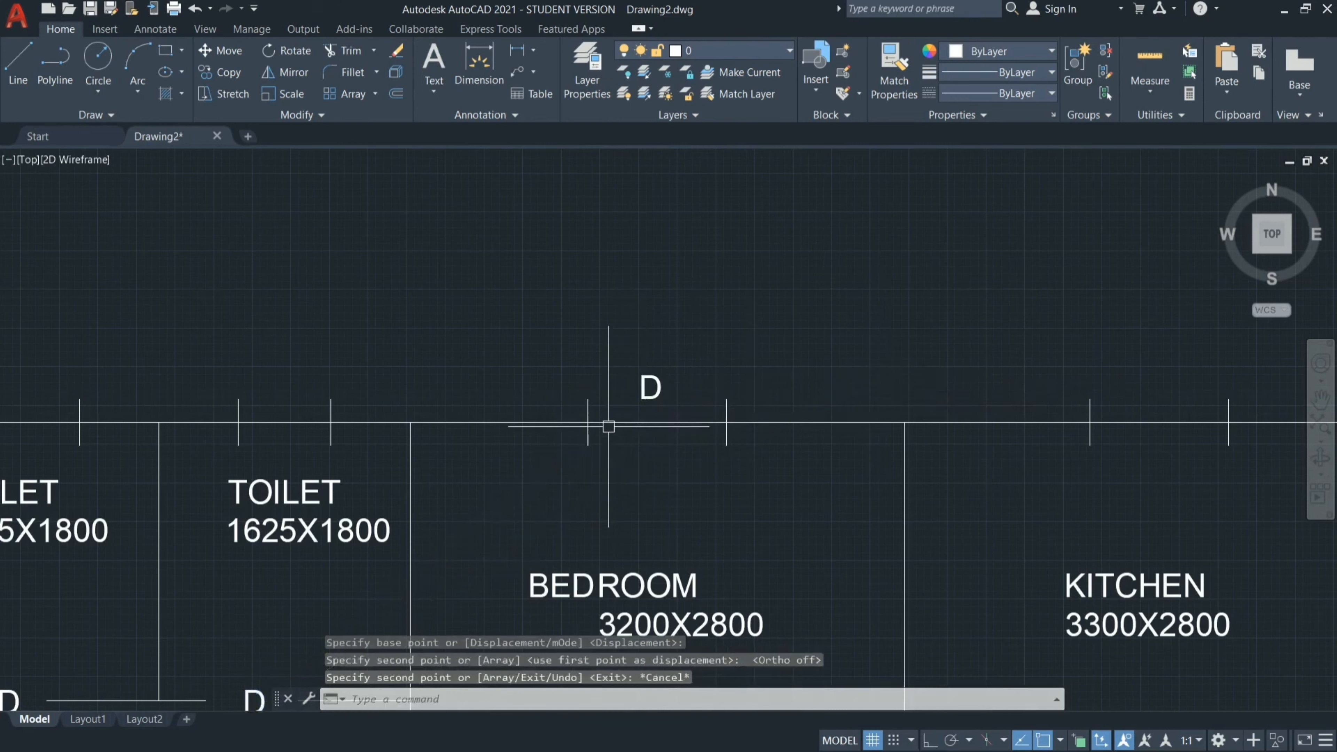
Change the copied label above the 3200X2800 bedroom window to W.
{"action": "double_click", "coordinate": [651, 387]}
{"action": "key", "text": "BackSpace"}
{"action": "type", "text": "W"}
{"action": "left_click", "coordinate": [853, 334]}
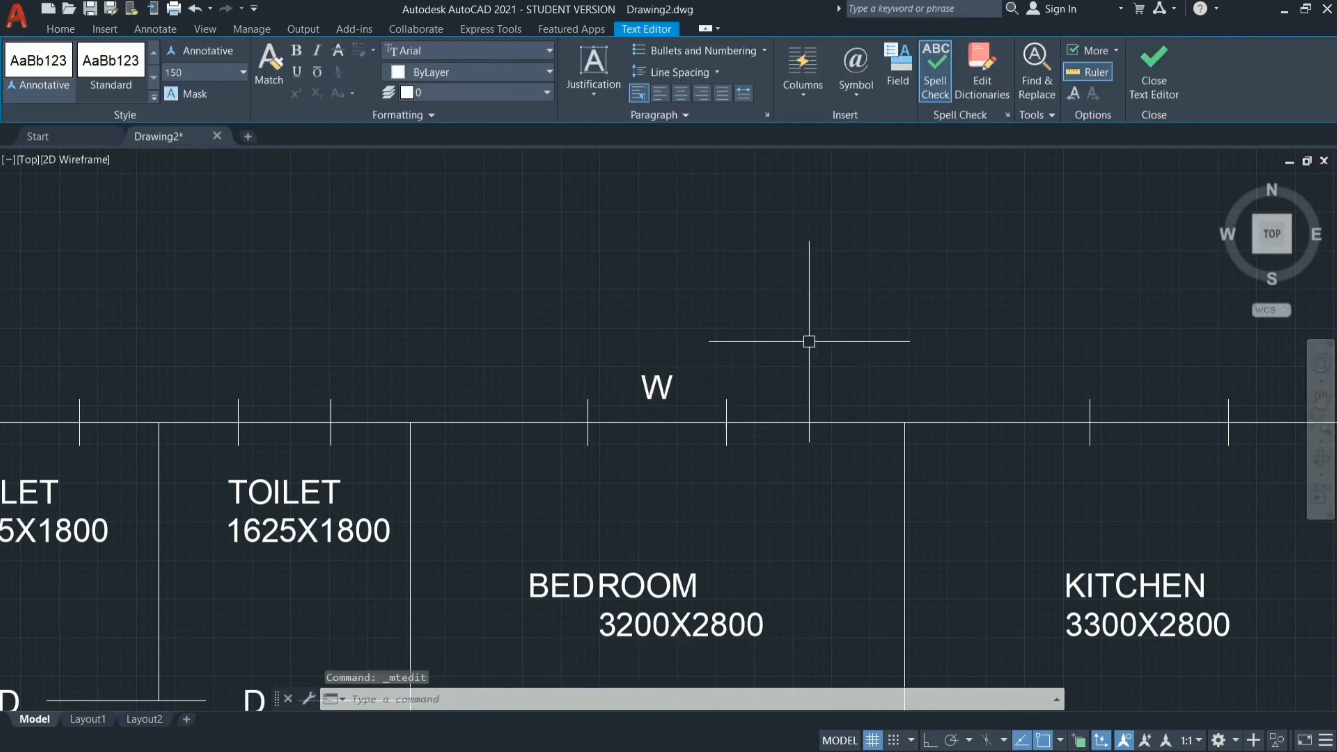
Copy the W label beside the kitchen's top and right windows and the dining room's right window.
{"action": "left_click", "coordinate": [659, 383]}
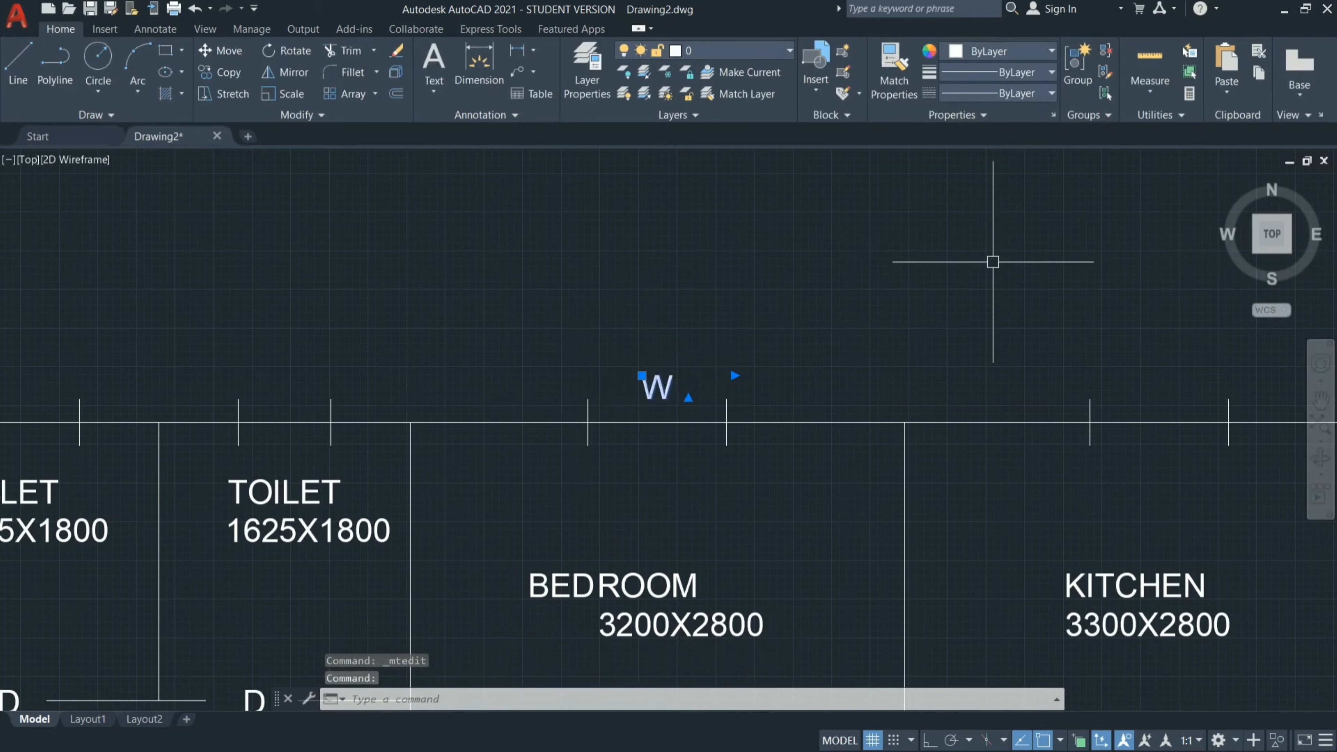
{"action": "type", "text": "co"}
{"action": "key", "text": "Return"}
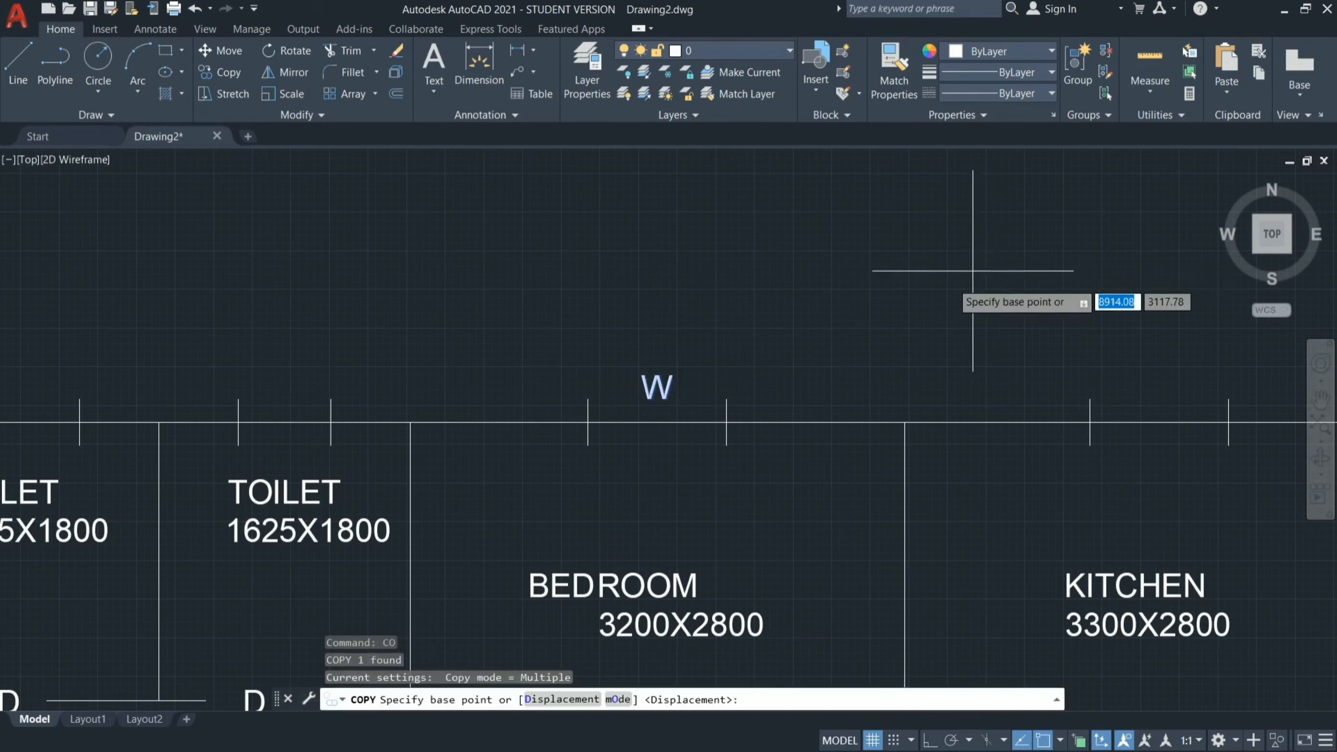
{"action": "left_click", "coordinate": [642, 376]}
{"action": "left_click", "coordinate": [1158, 362]}
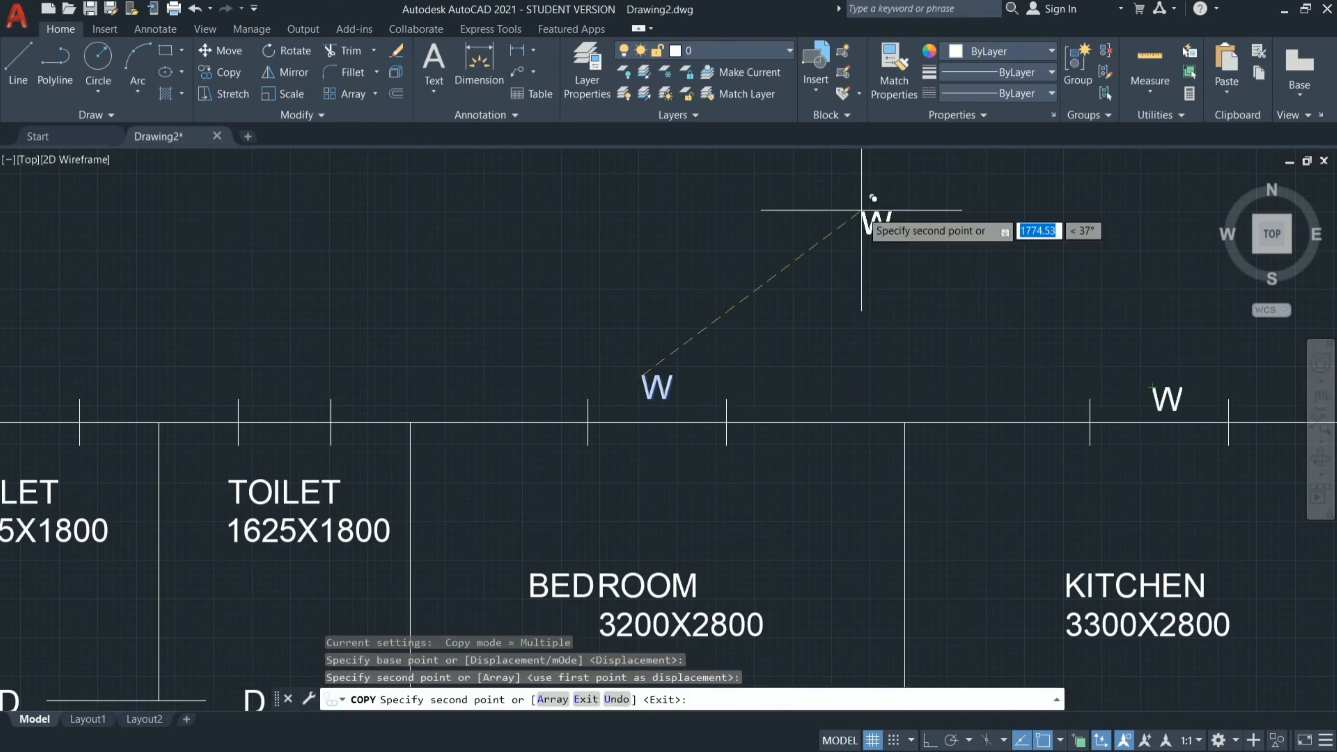
{"action": "scroll", "coordinate": [869, 210], "scroll_direction": "down", "scroll_amount": 4}
{"action": "left_click", "coordinate": [1089, 378]}
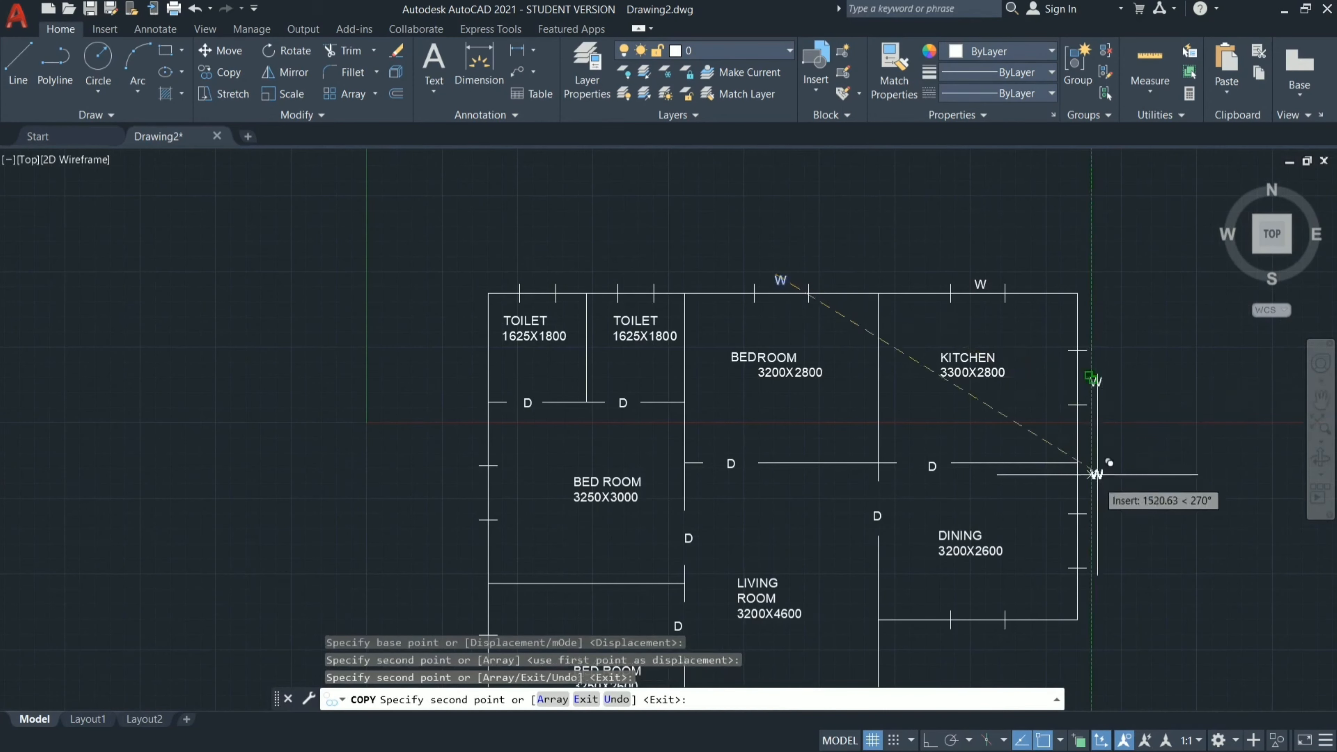
{"action": "left_click", "coordinate": [1097, 551]}
Place further W copies below the dining and 3250X2600 bedroom windows and left of both left-wall bedroom windows, finishing the copy.
{"action": "scroll", "coordinate": [1099, 421], "scroll_direction": "down", "scroll_amount": 3}
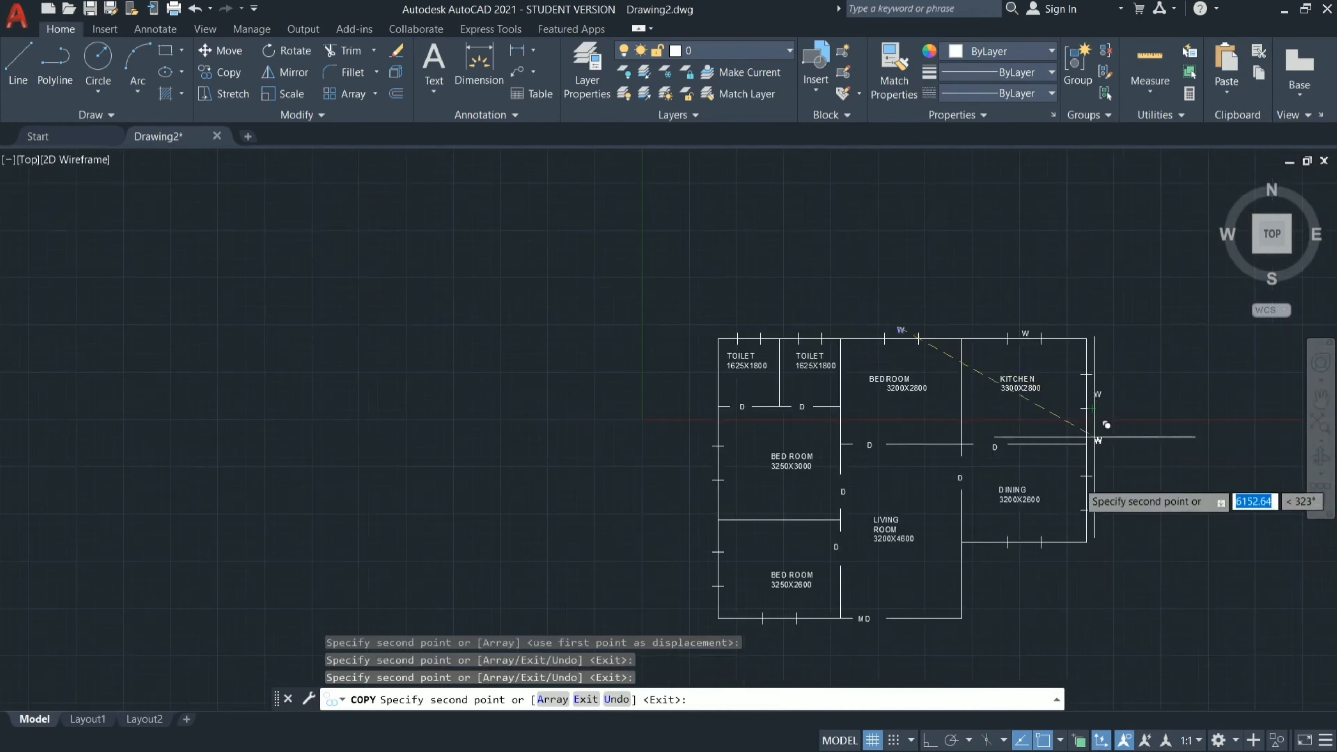
{"action": "scroll", "coordinate": [1024, 603], "scroll_direction": "up", "scroll_amount": 6}
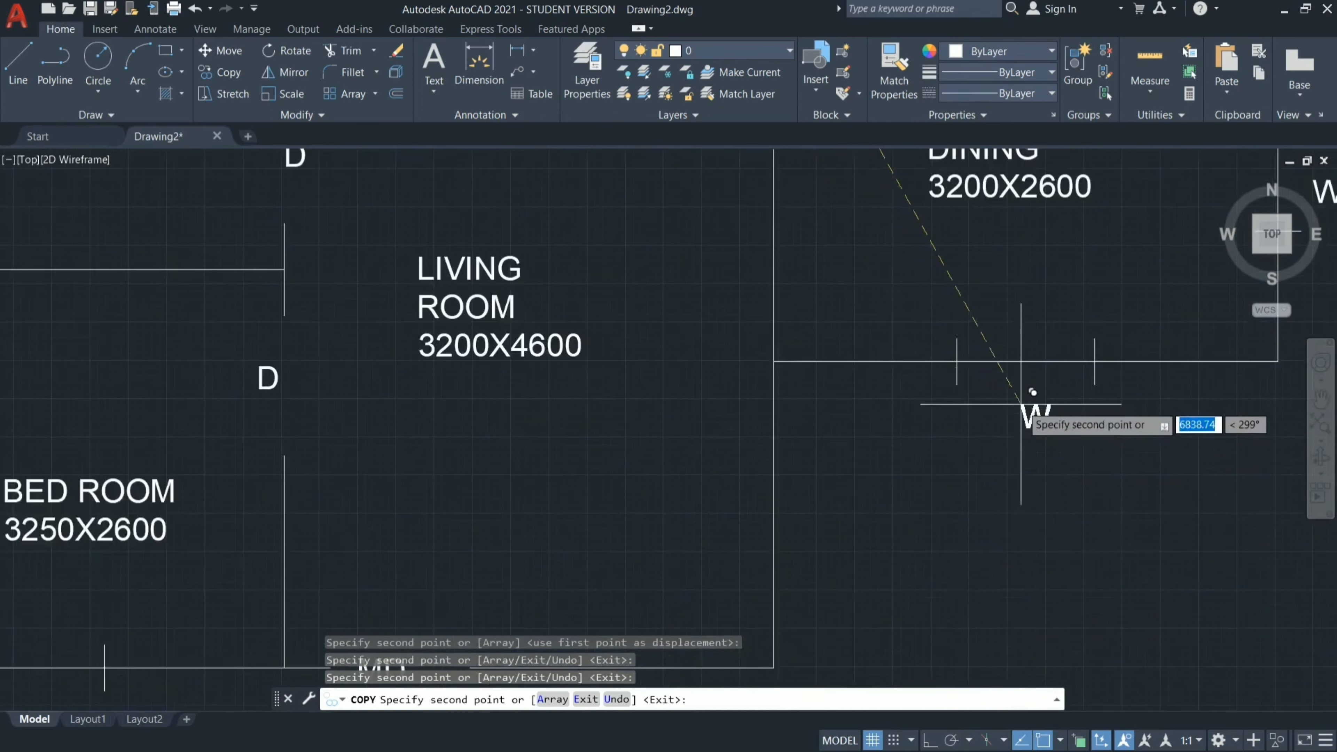
{"action": "left_click", "coordinate": [1028, 395]}
{"action": "scroll", "coordinate": [842, 364], "scroll_direction": "down", "scroll_amount": 5}
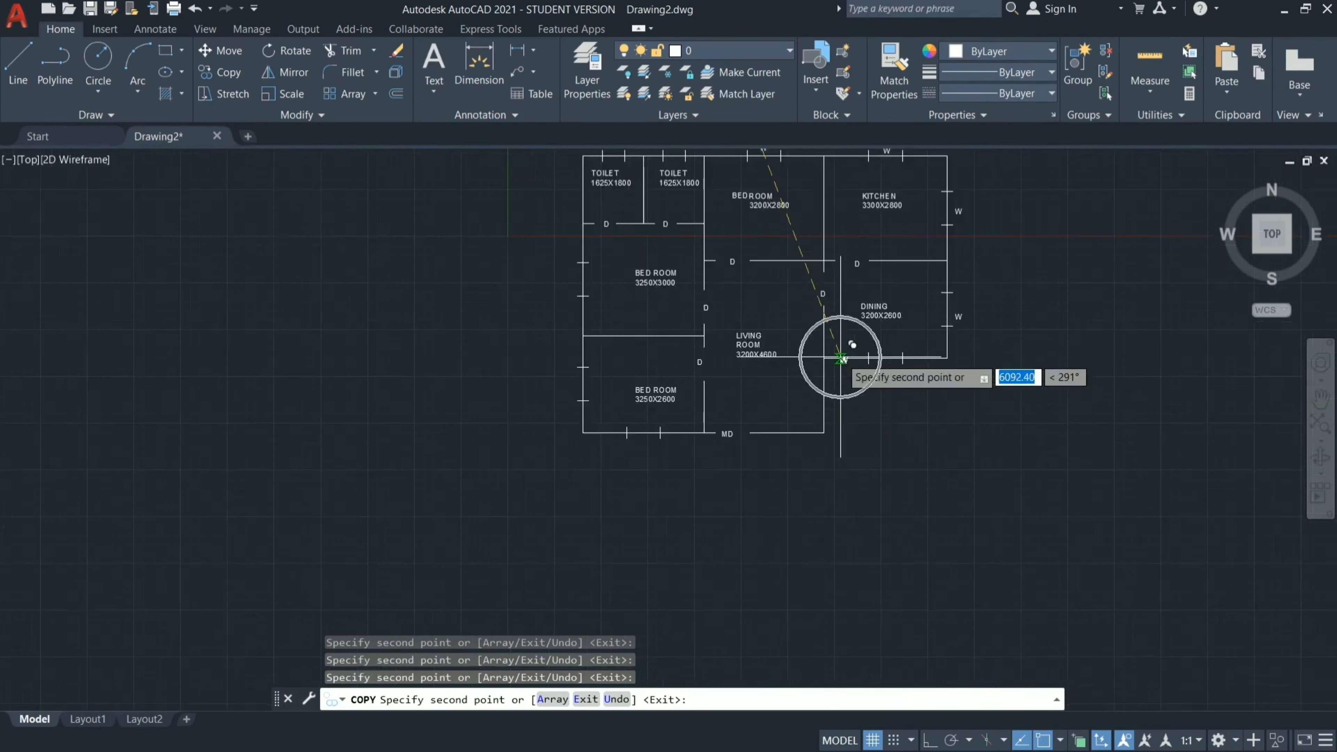
{"action": "left_click", "coordinate": [642, 445]}
{"action": "left_click", "coordinate": [562, 383]}
{"action": "left_click", "coordinate": [562, 279]}
{"action": "scroll", "coordinate": [599, 477], "scroll_direction": "up", "scroll_amount": 2}
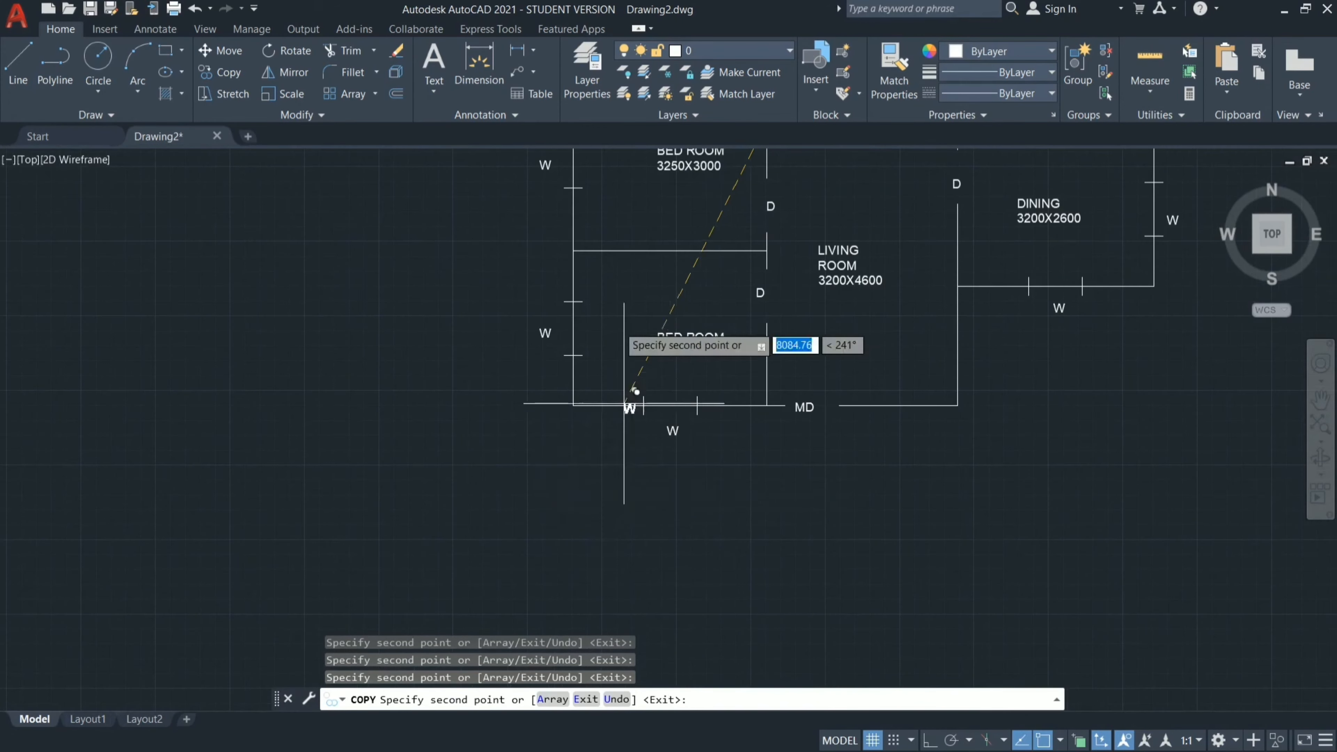
{"action": "key", "text": "Escape"}
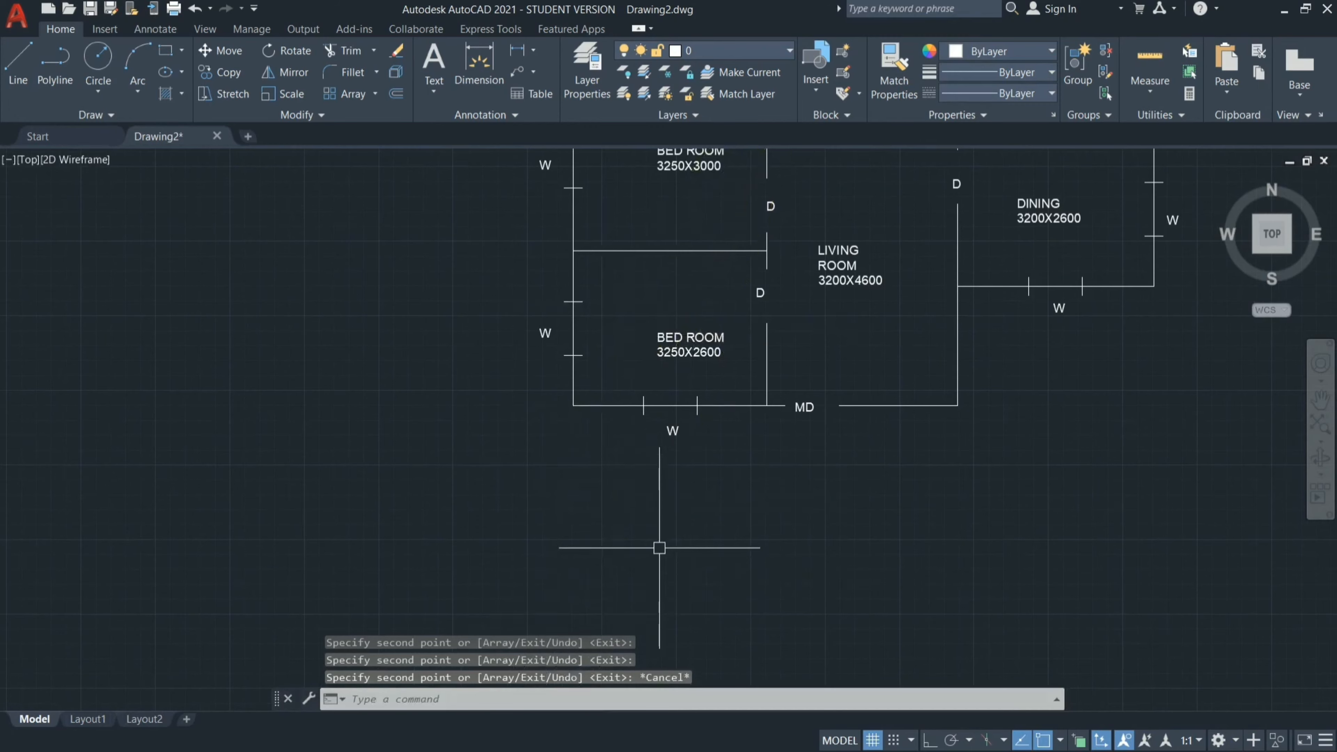
Copy the 3200X2800 bedroom's W label above both toilet windows and shift the right toilet's copy towards its window's middle.
{"action": "scroll", "coordinate": [659, 548], "scroll_direction": "down", "scroll_amount": 2}
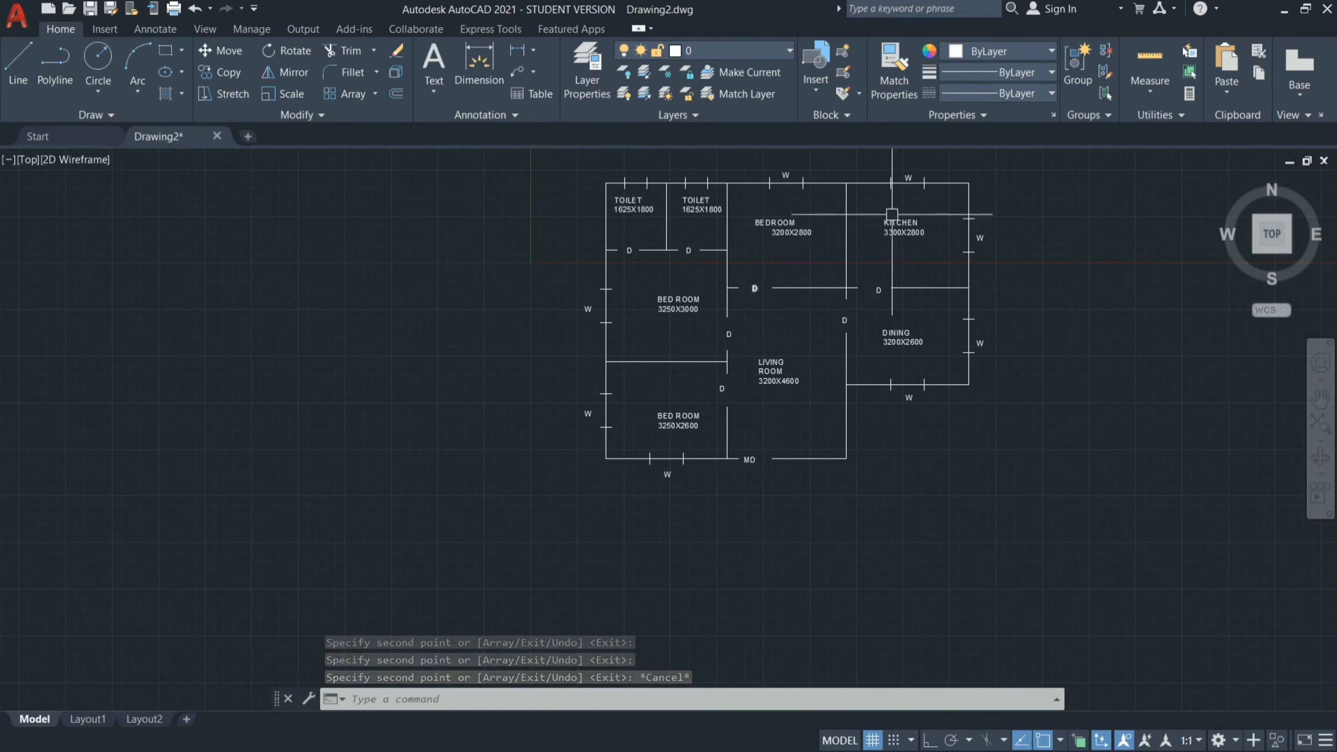
{"action": "left_click", "coordinate": [786, 182]}
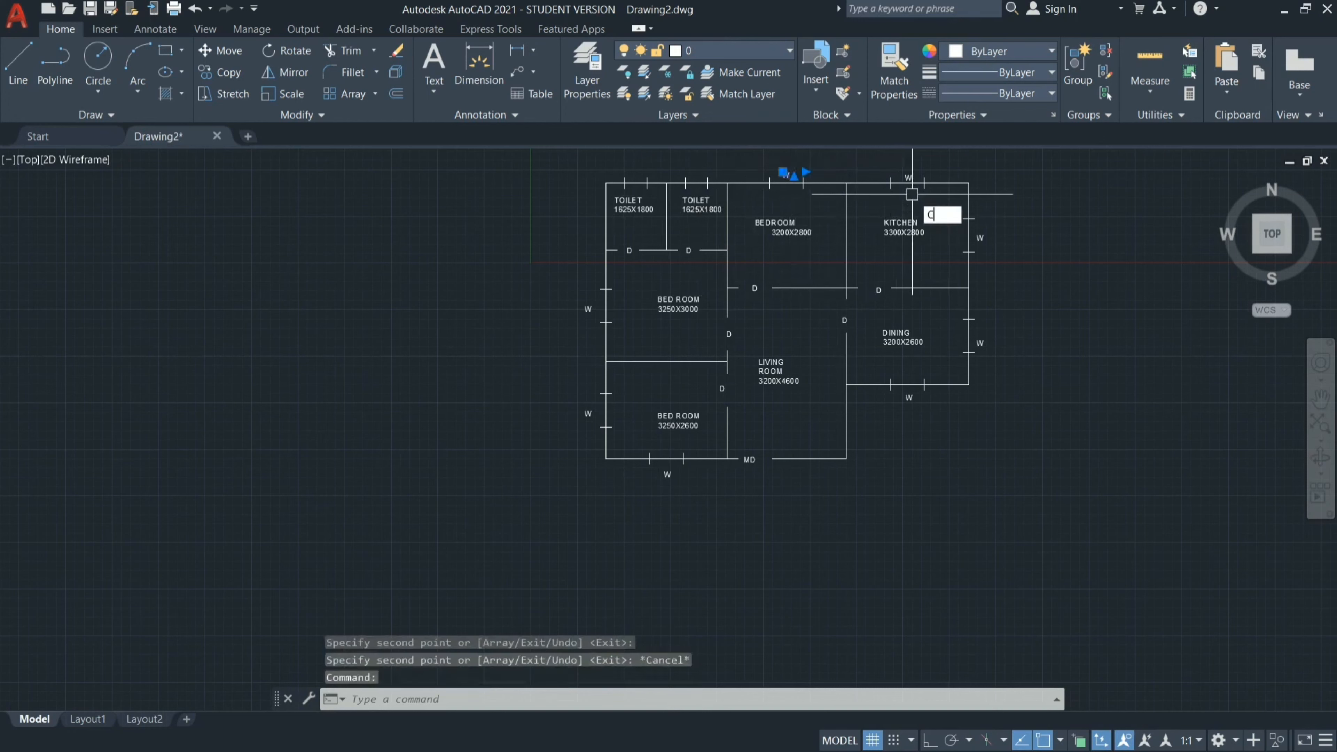
{"action": "type", "text": "o"}
{"action": "key", "text": "Return"}
{"action": "left_click", "coordinate": [790, 171]}
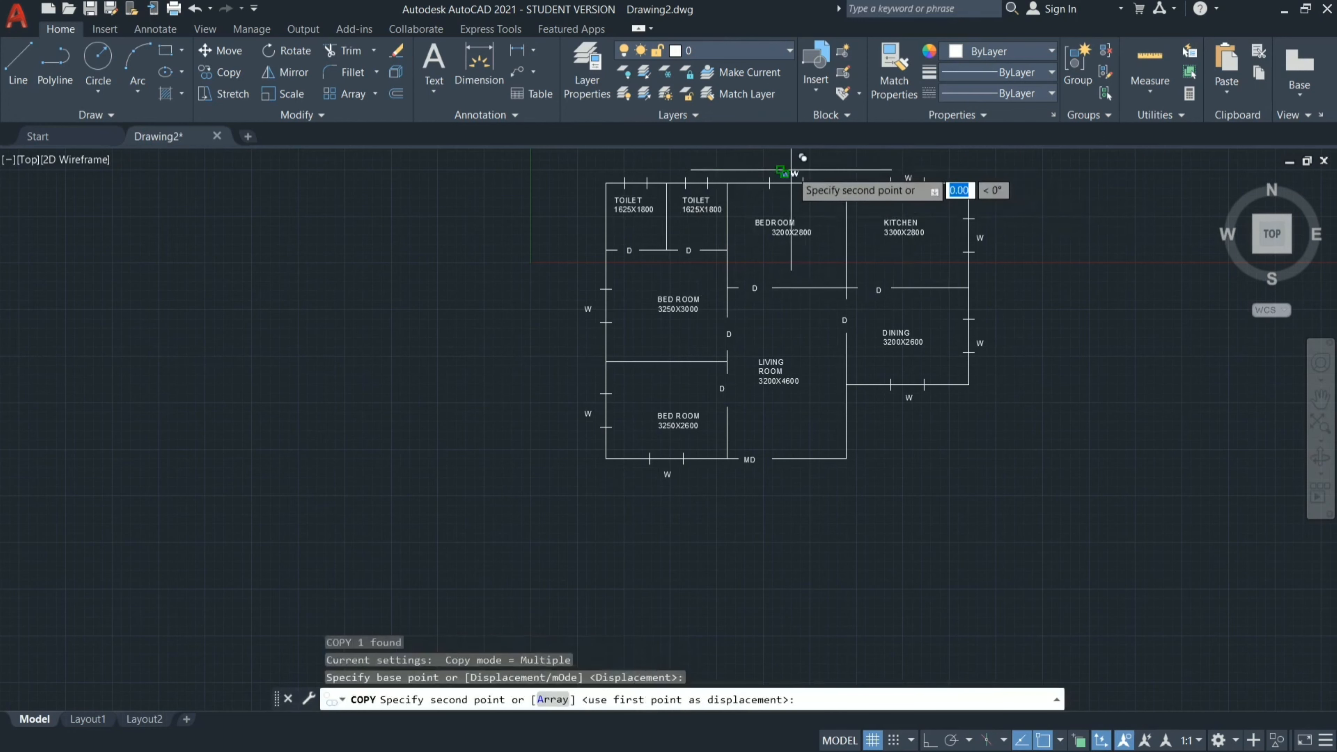
{"action": "left_click", "coordinate": [690, 170]}
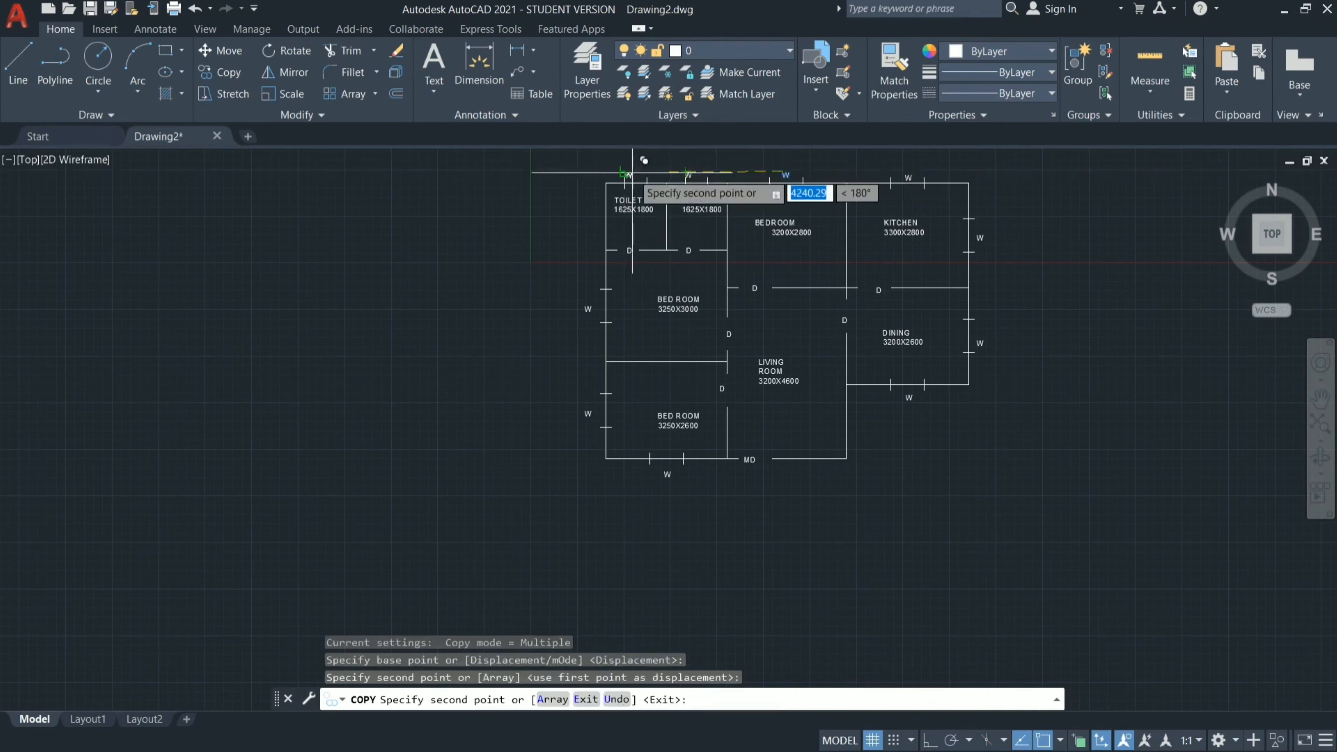
{"action": "scroll", "coordinate": [635, 171], "scroll_direction": "up", "scroll_amount": 8}
{"action": "left_click", "coordinate": [617, 196]}
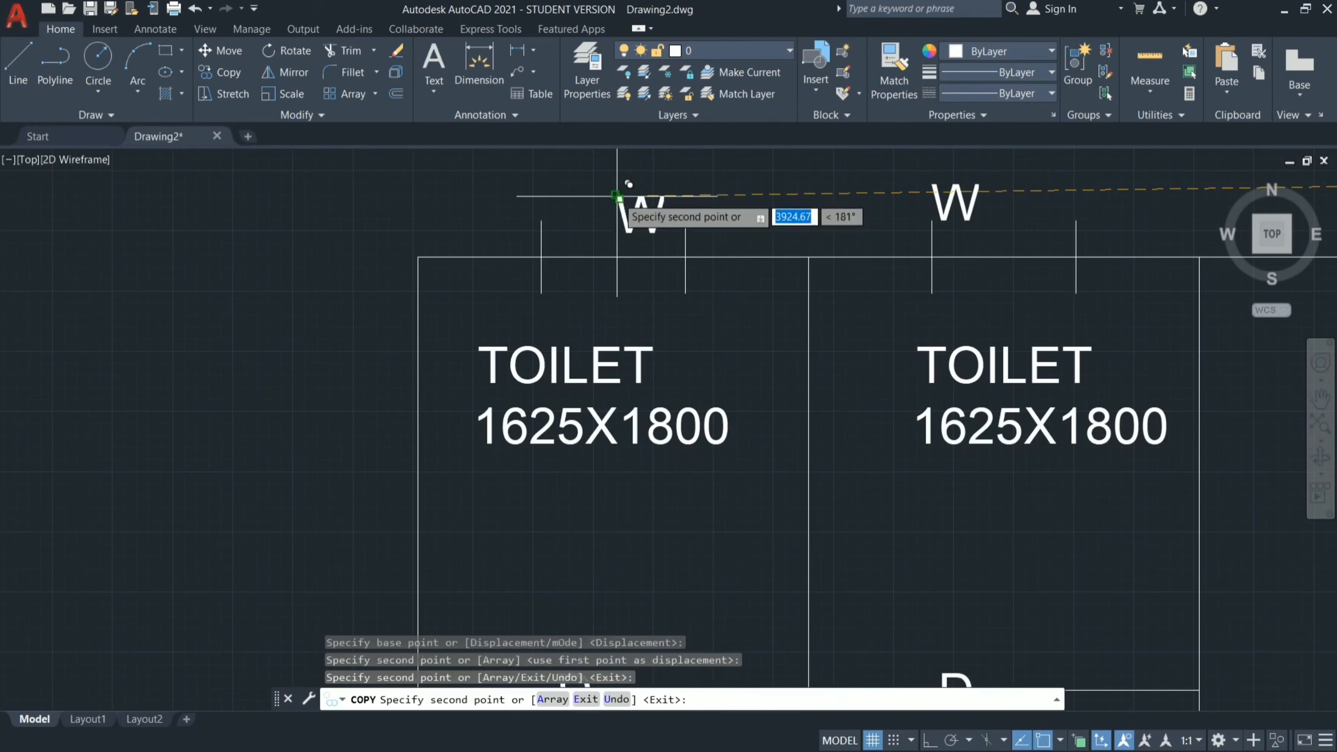
{"action": "key", "text": "Escape"}
{"action": "left_click", "coordinate": [970, 206]}
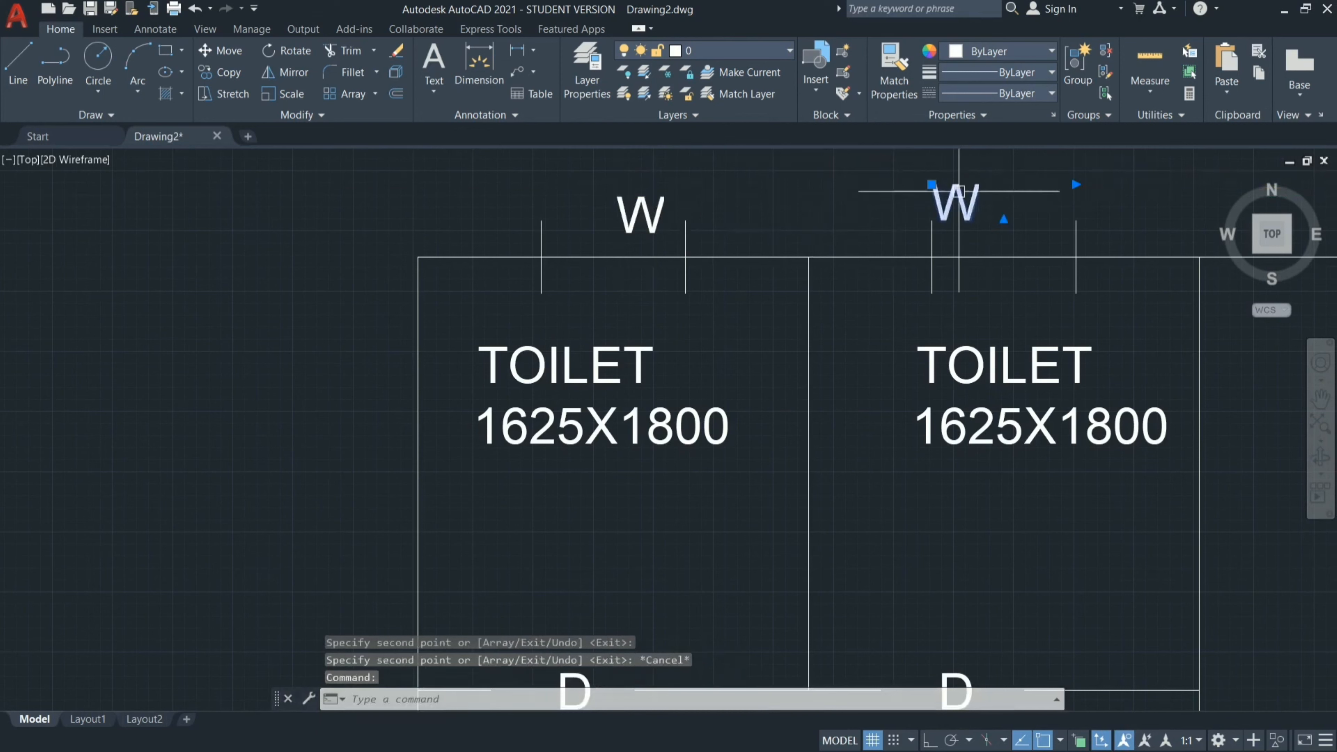
{"action": "left_click_drag", "start_coordinate": [971, 207], "coordinate": [998, 216]}
Change the W labels above both toilet windows to V.
{"action": "double_click", "coordinate": [643, 216]}
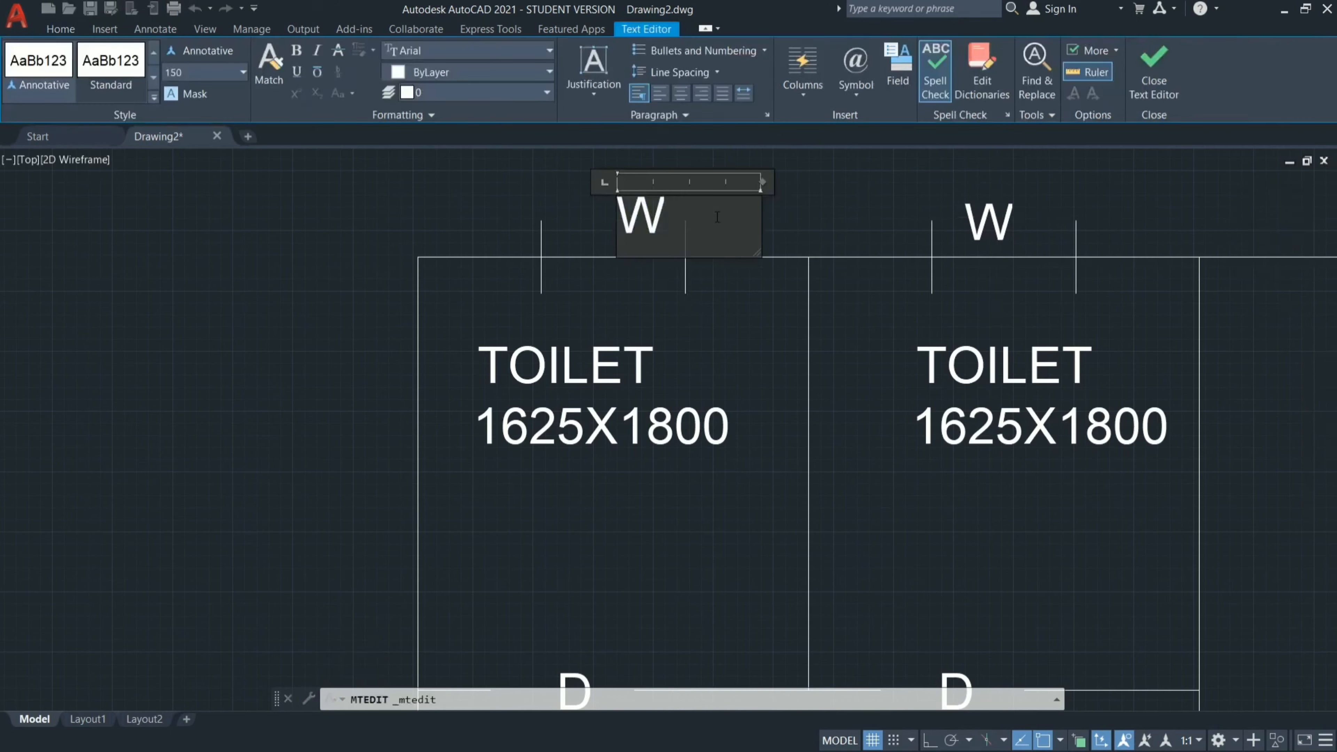
{"action": "left_click", "coordinate": [863, 216]}
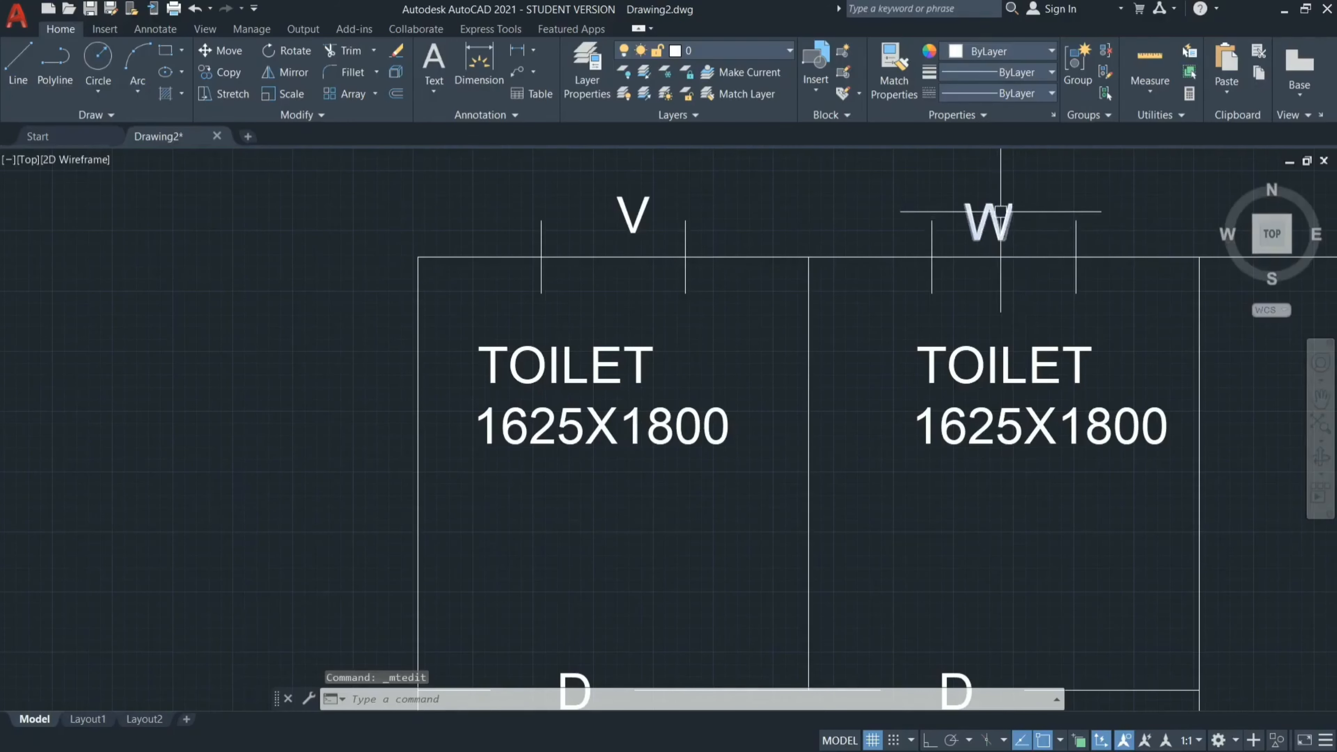
{"action": "double_click", "coordinate": [1001, 212]}
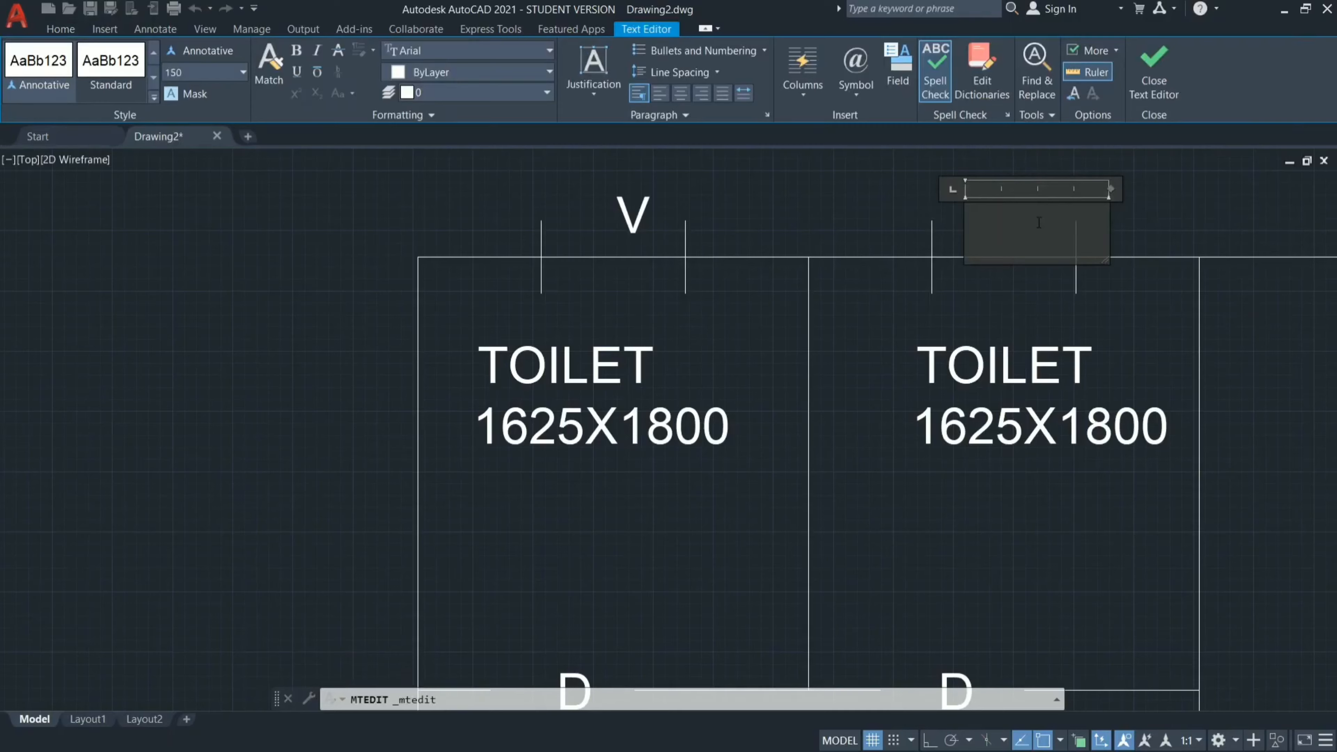
{"action": "left_click", "coordinate": [1251, 219]}
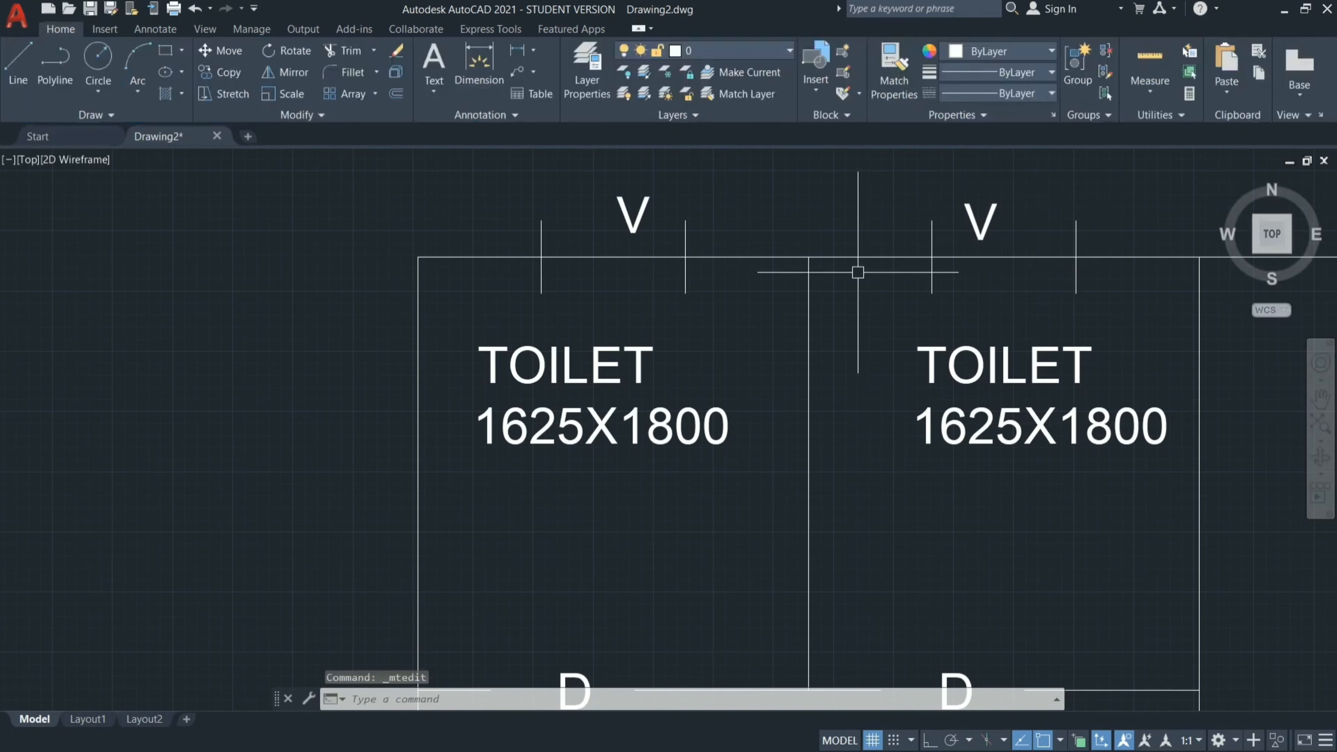
{"action": "scroll", "coordinate": [858, 271], "scroll_direction": "down", "scroll_amount": 5}
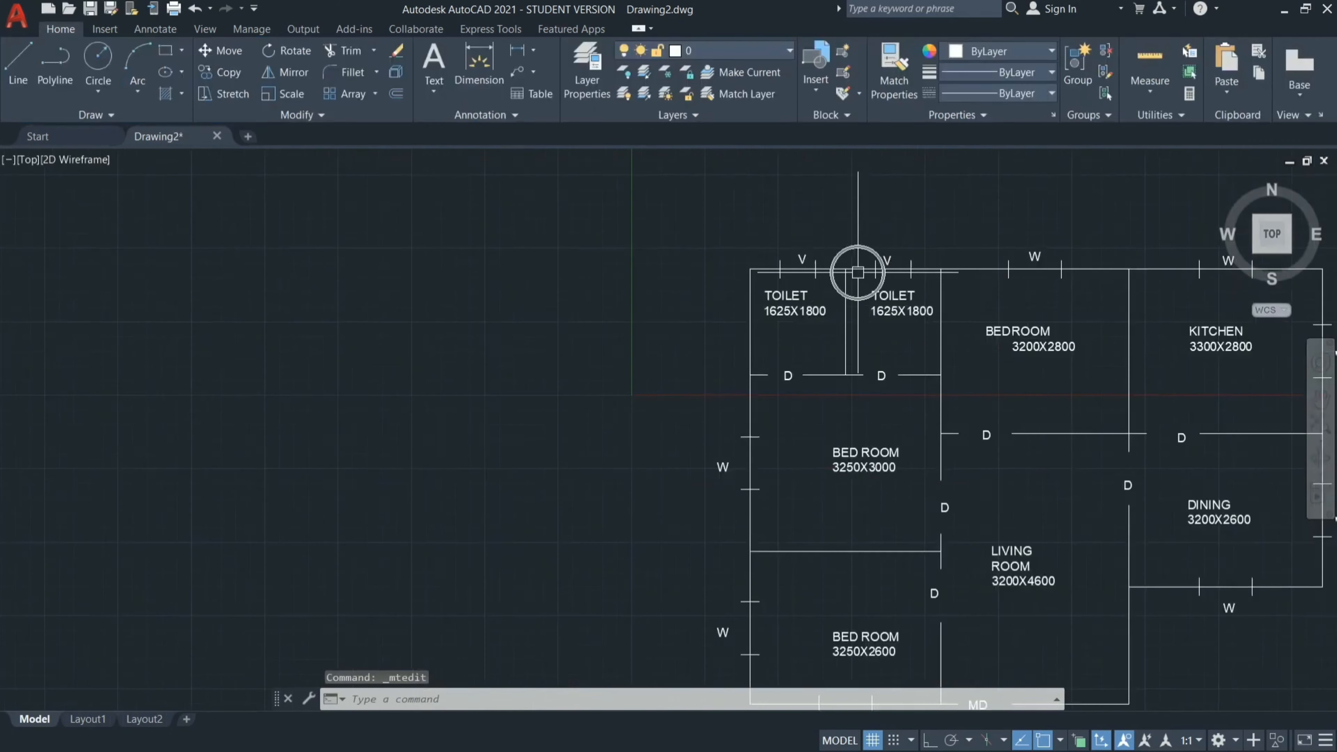
{"action": "left_click", "coordinate": [1319, 400]}
{"action": "left_click_drag", "start_coordinate": [1116, 418], "coordinate": [802, 351]}
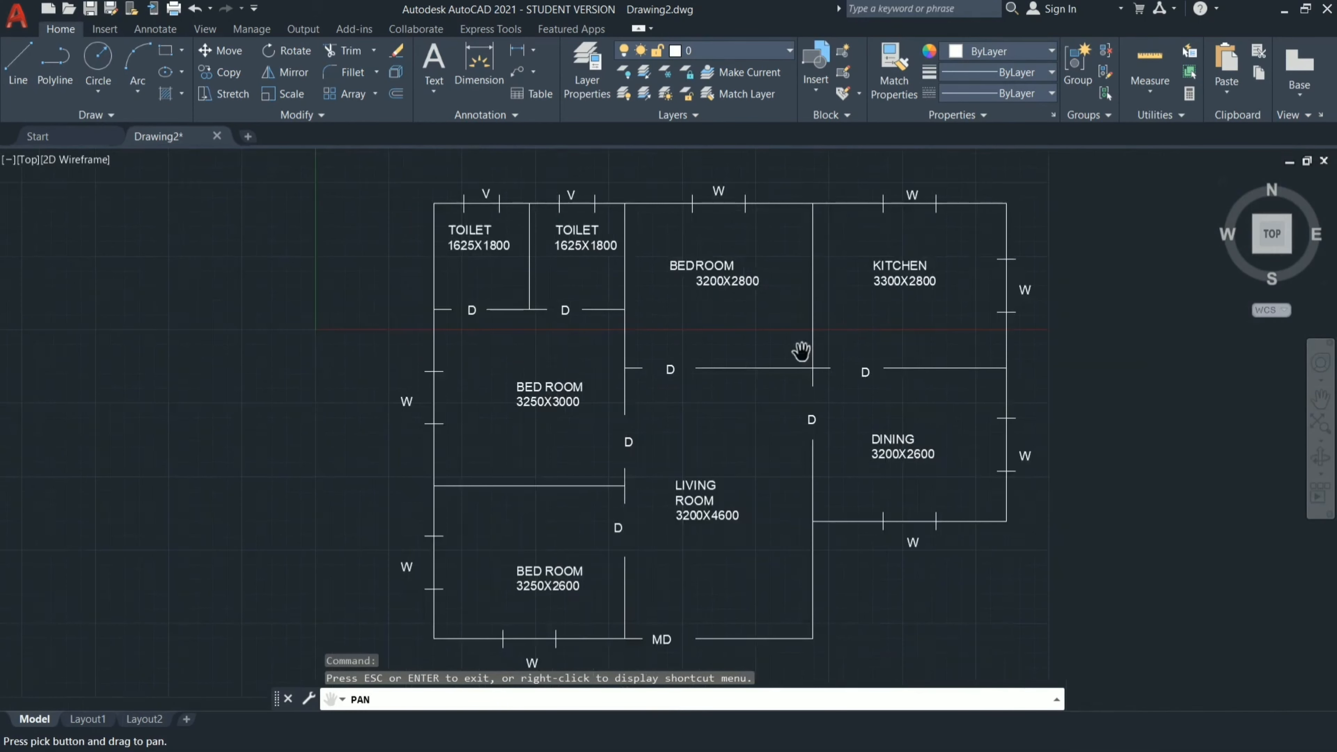
{"action": "key", "text": "Escape"}
{"action": "key", "text": "Escape"}
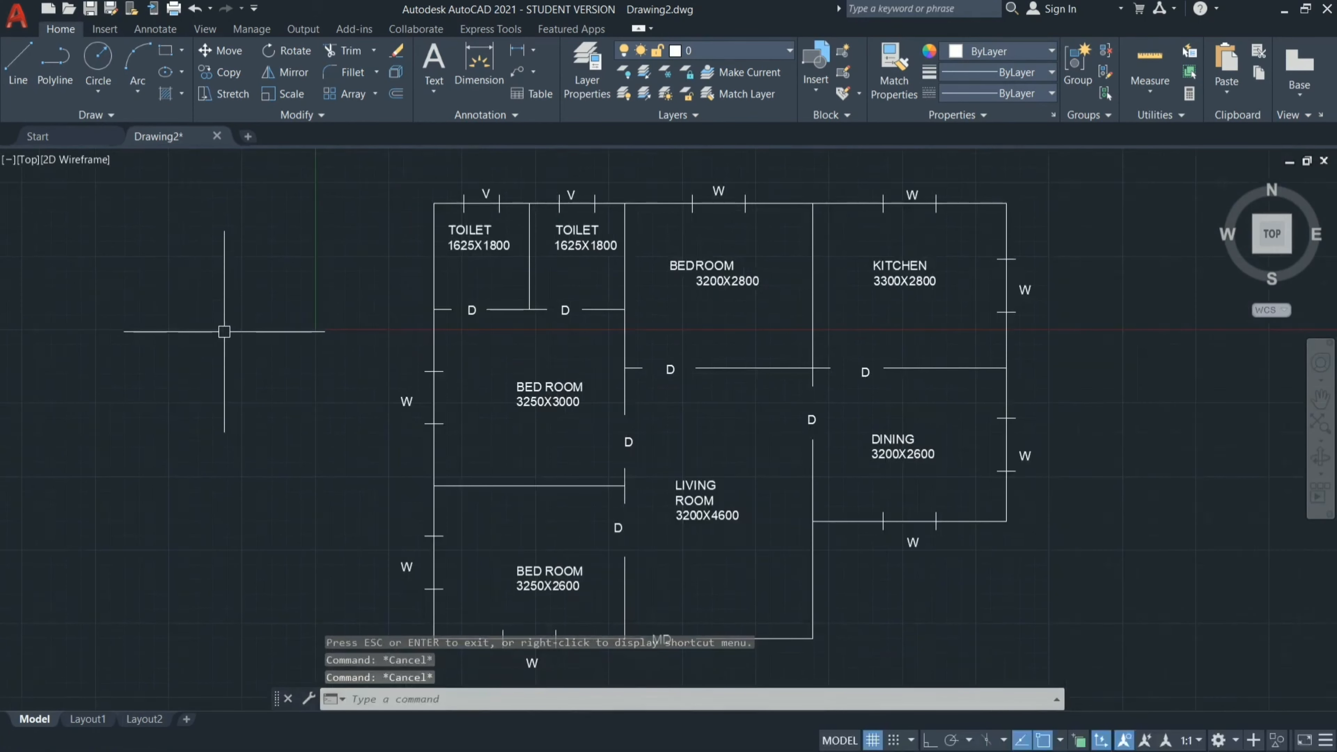